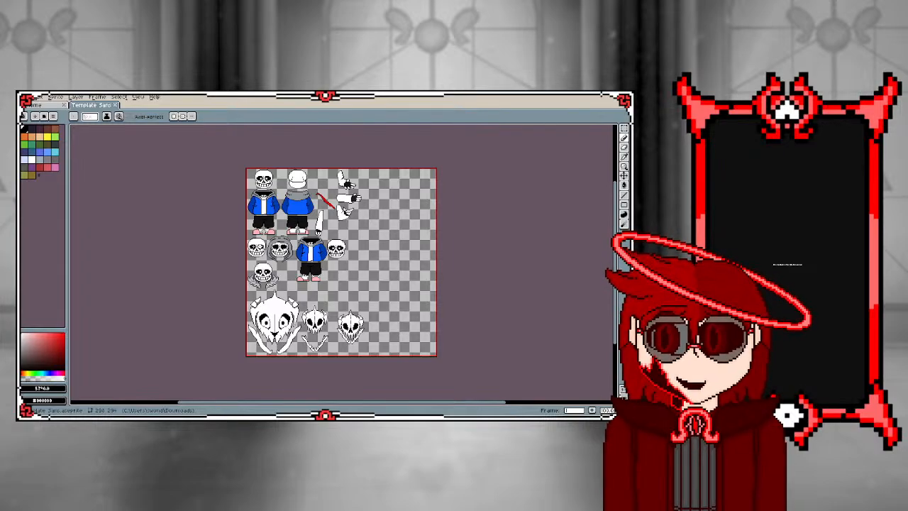
{"action": "left_click", "coordinate": [44, 97]}
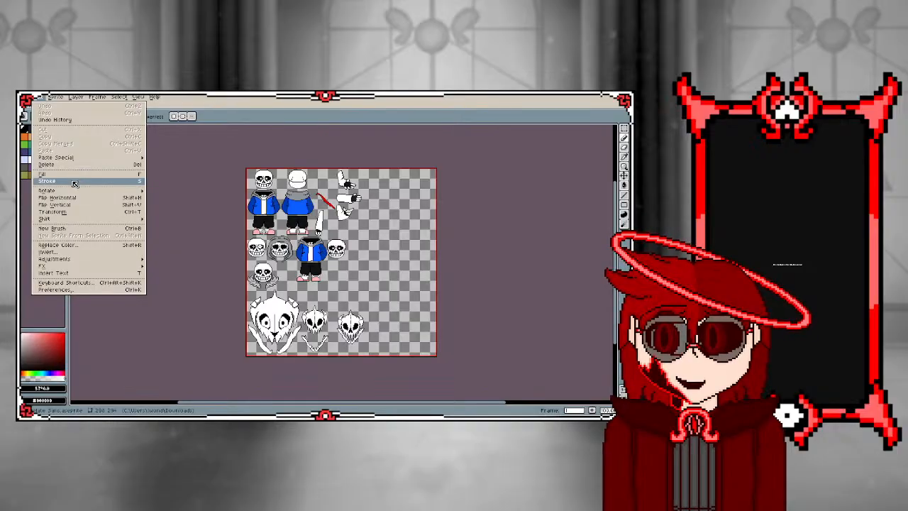
{"action": "mouse_move", "coordinate": [29, 98]}
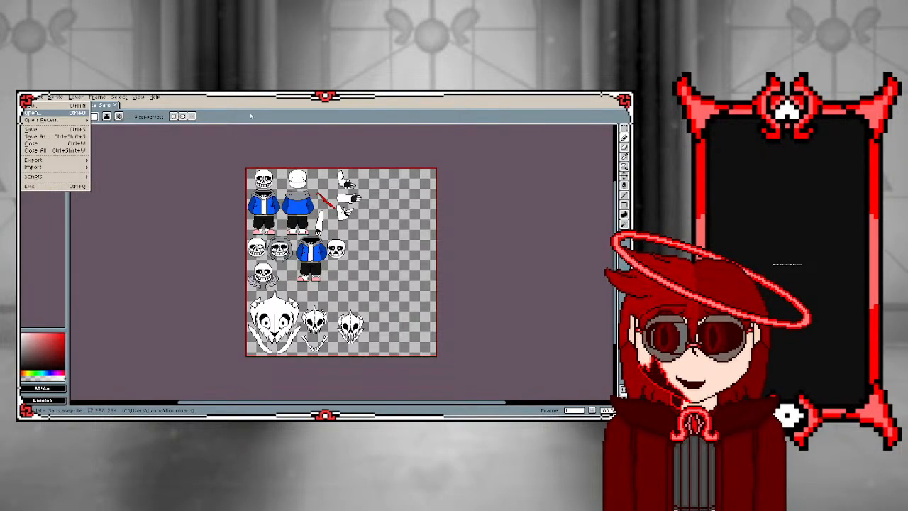
{"action": "left_click", "coordinate": [305, 105]}
{"action": "left_click", "coordinate": [29, 98]}
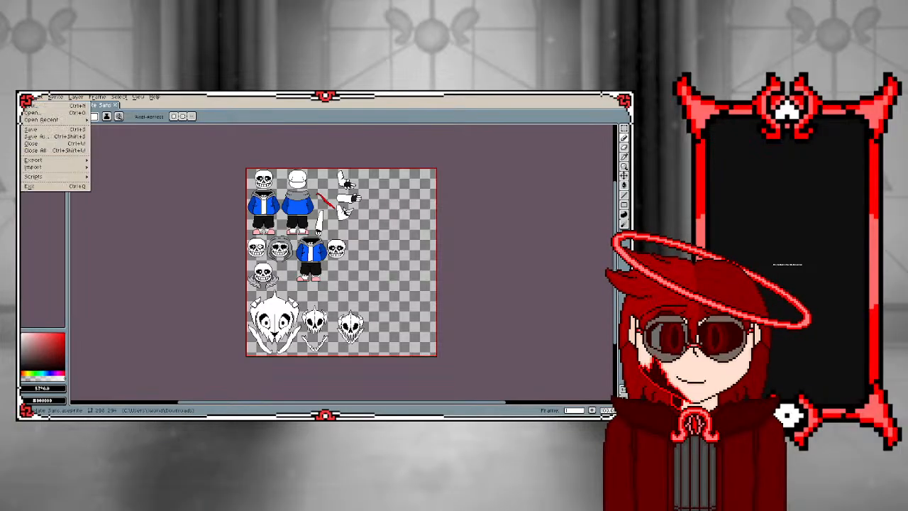
{"action": "left_click", "coordinate": [153, 164]}
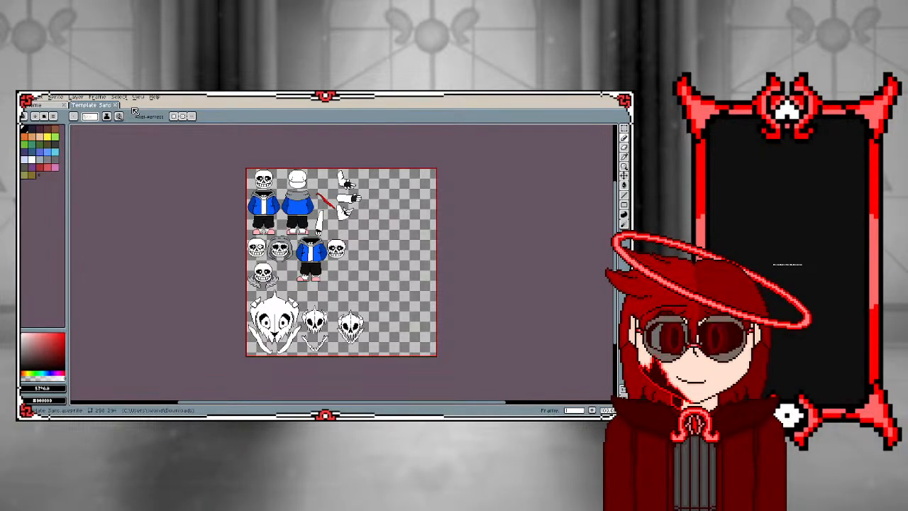
Create a new 200 by 200 pixel RGB sprite with a transparent background
{"action": "left_click", "coordinate": [39, 98]}
{"action": "mouse_move", "coordinate": [28, 98]}
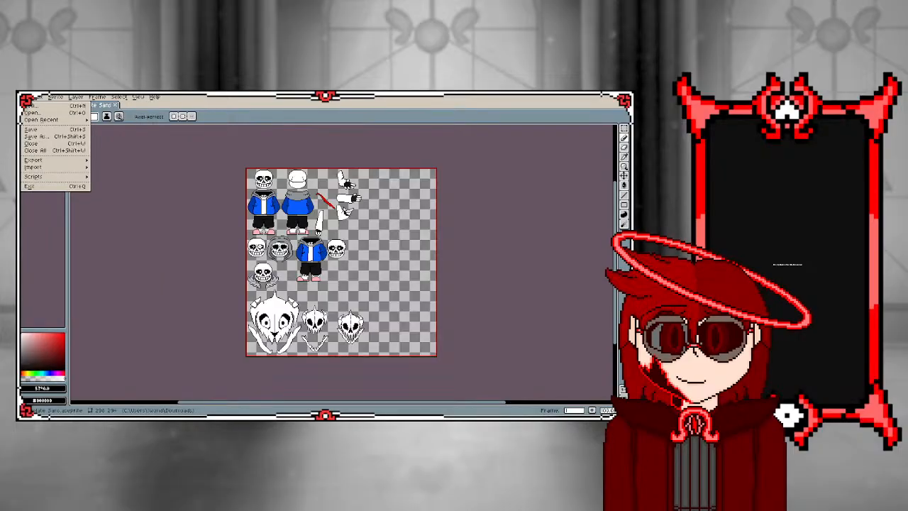
{"action": "left_click", "coordinate": [33, 104]}
{"action": "left_click", "coordinate": [32, 97]}
{"action": "left_click", "coordinate": [36, 110]}
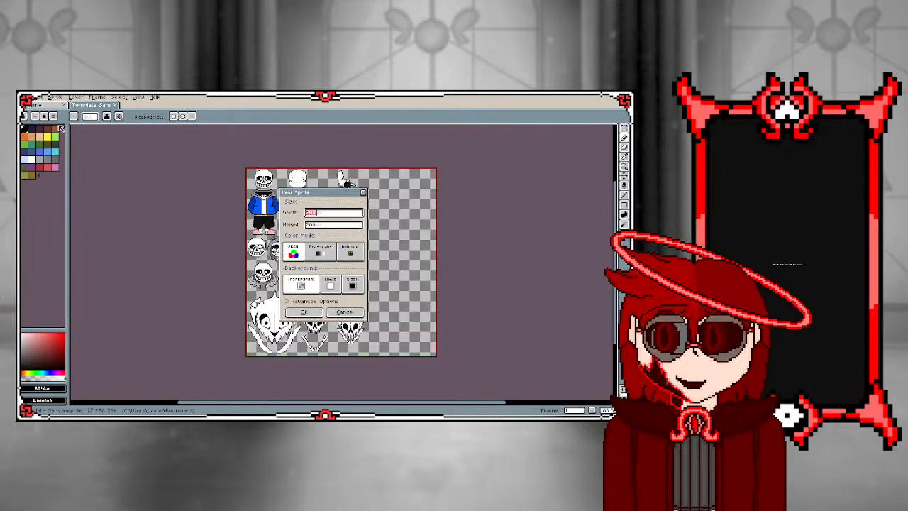
{"action": "left_click", "coordinate": [304, 312]}
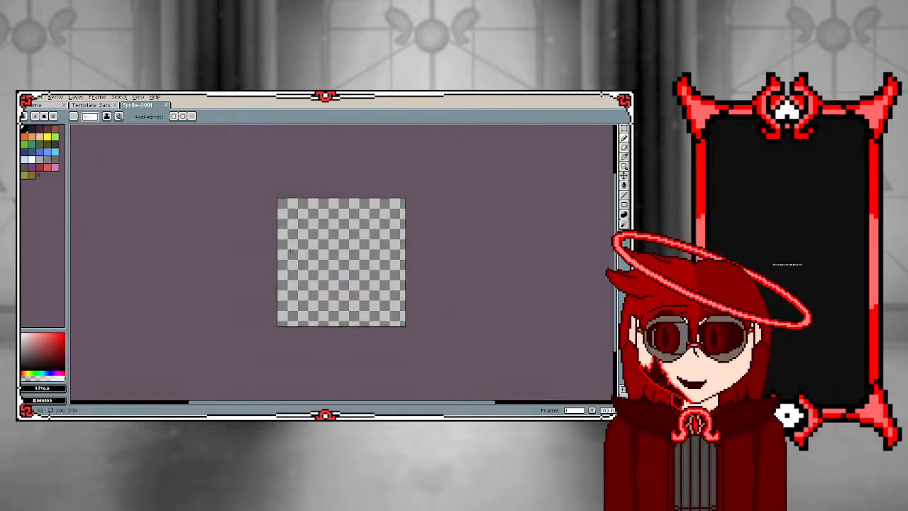
Select the full front-facing Sans figure, head to slippers, in the Template Sans sheet with the rectangular marquee
{"action": "left_click", "coordinate": [85, 106]}
{"action": "scroll", "coordinate": [346, 221], "scroll_direction": "up", "scroll_amount": 1}
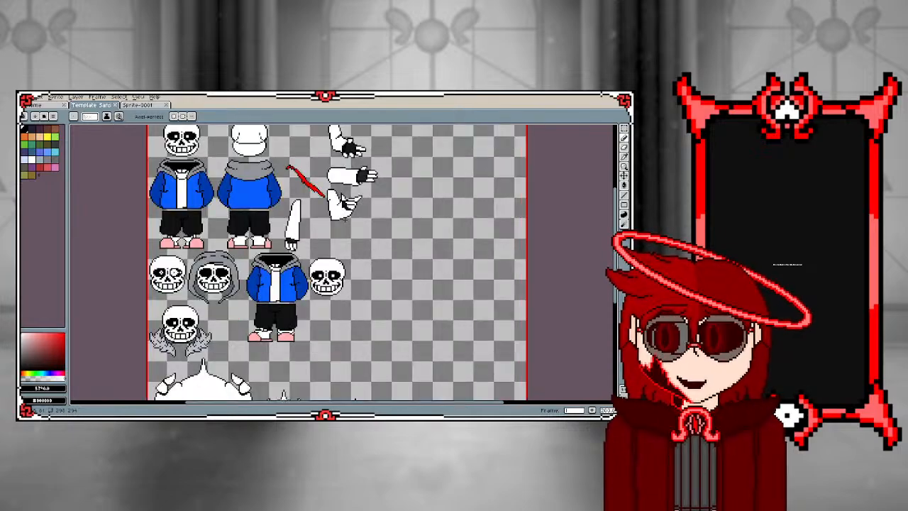
{"action": "left_click", "coordinate": [624, 130]}
{"action": "scroll", "coordinate": [365, 284], "scroll_direction": "down", "scroll_amount": 2}
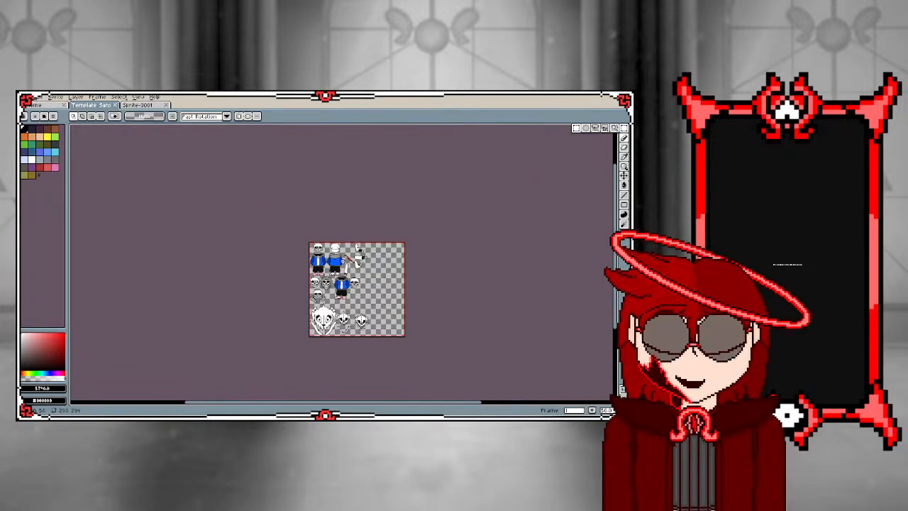
{"action": "scroll", "coordinate": [326, 244], "scroll_direction": "up", "scroll_amount": 2}
{"action": "scroll", "coordinate": [312, 262], "scroll_direction": "down", "scroll_amount": 4}
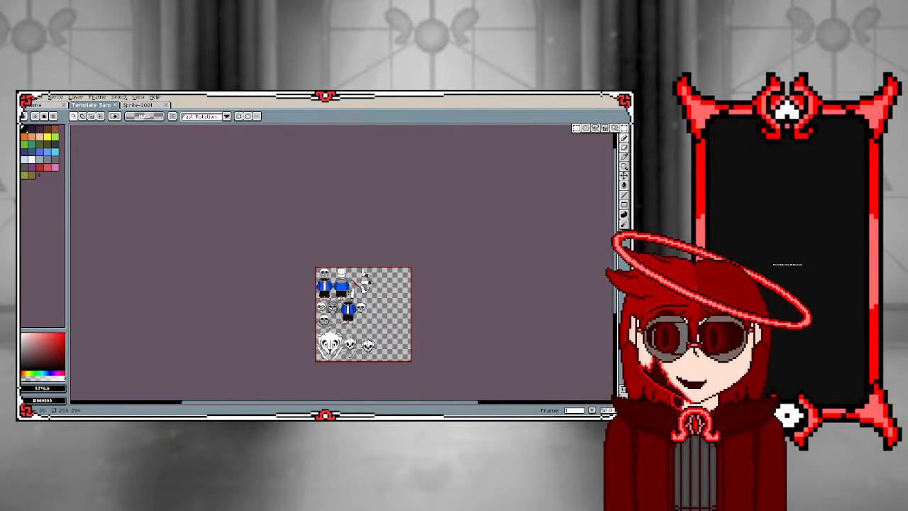
{"action": "scroll", "coordinate": [303, 274], "scroll_direction": "up", "scroll_amount": 5}
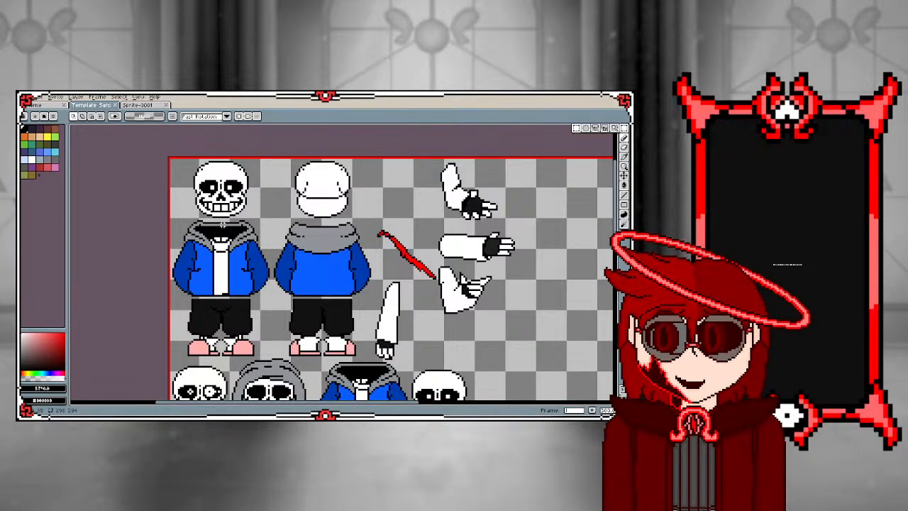
{"action": "left_click_drag", "start_coordinate": [170, 159], "coordinate": [272, 355]}
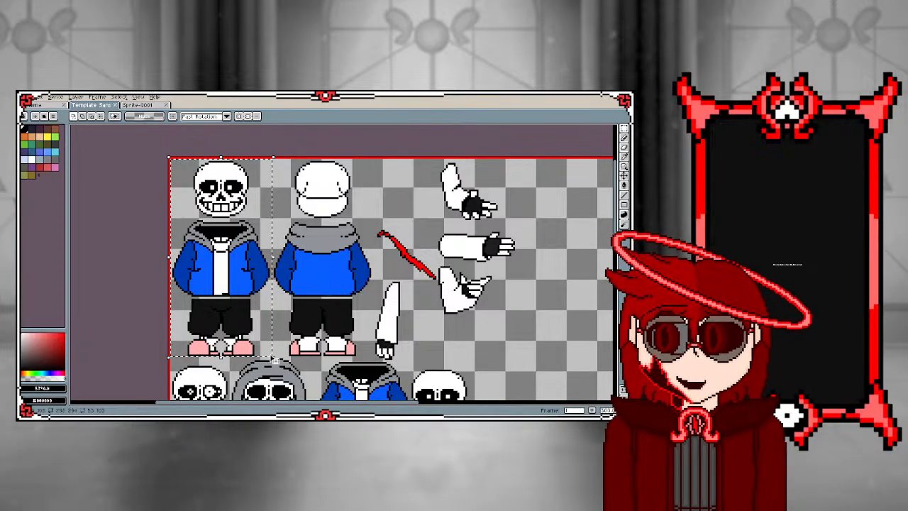
Paste the copied Sans figure into Sprite-0001 and place it near the middle of the canvas
{"action": "left_click", "coordinate": [140, 104]}
{"action": "key", "text": "ctrl+v"}
{"action": "scroll", "coordinate": [219, 223], "scroll_direction": "up", "scroll_amount": 3}
{"action": "scroll", "coordinate": [222, 228], "scroll_direction": "down", "scroll_amount": 3}
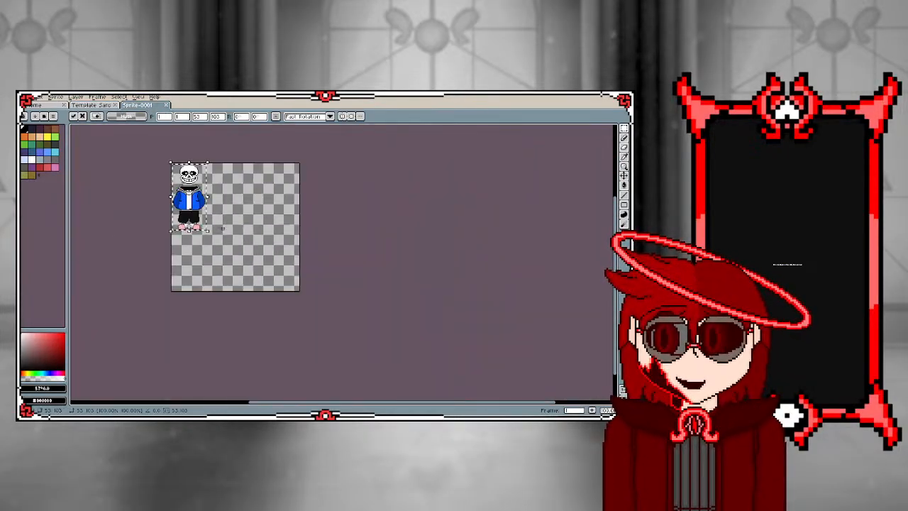
{"action": "left_click_drag", "start_coordinate": [197, 208], "coordinate": [239, 246]}
{"action": "left_click", "coordinate": [168, 232]}
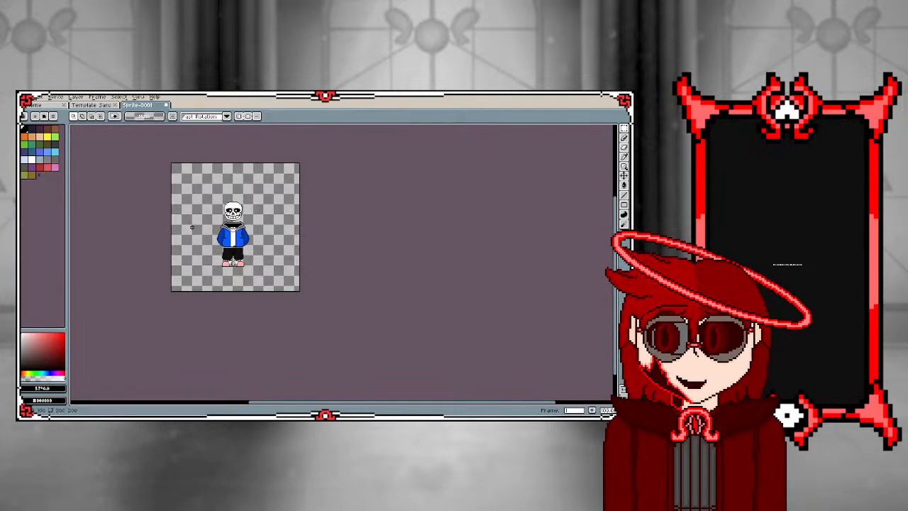
Sample the skull's white and try painting over the top pixel row of the left-hand eye socket
{"action": "scroll", "coordinate": [227, 200], "scroll_direction": "up", "scroll_amount": 2}
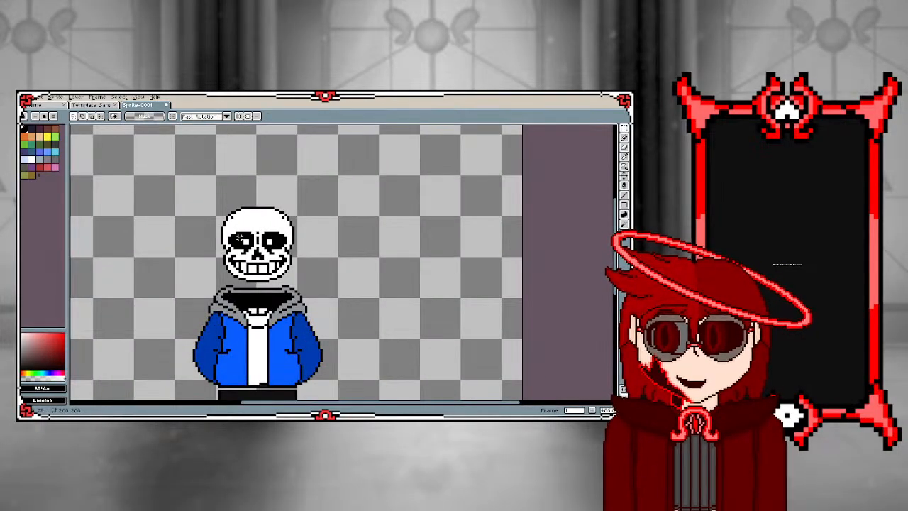
{"action": "scroll", "coordinate": [239, 284], "scroll_direction": "down", "scroll_amount": 1}
{"action": "scroll", "coordinate": [237, 283], "scroll_direction": "up", "scroll_amount": 2}
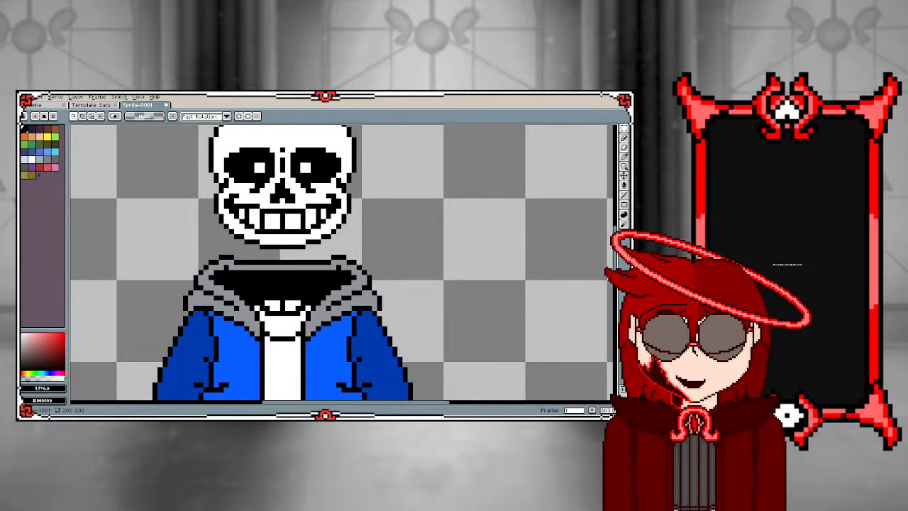
{"action": "scroll", "coordinate": [219, 244], "scroll_direction": "down", "scroll_amount": 3}
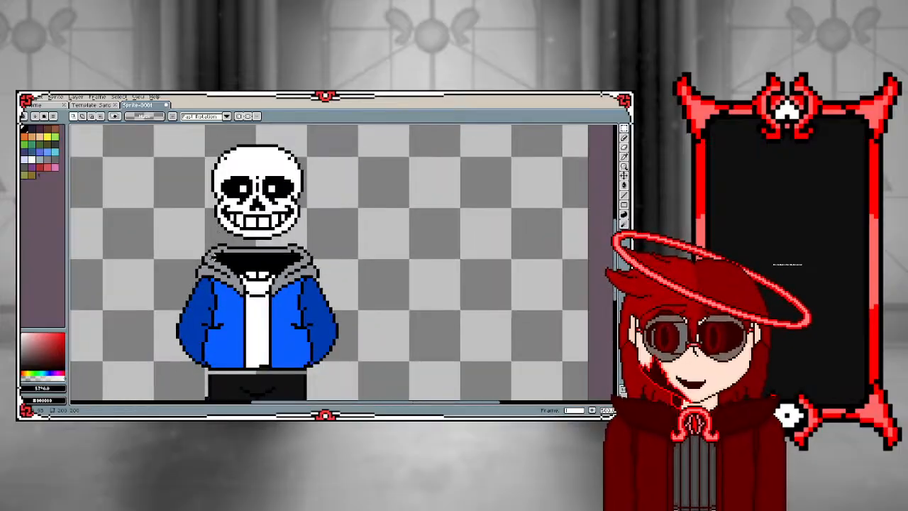
{"action": "scroll", "coordinate": [347, 240], "scroll_direction": "up", "scroll_amount": 3}
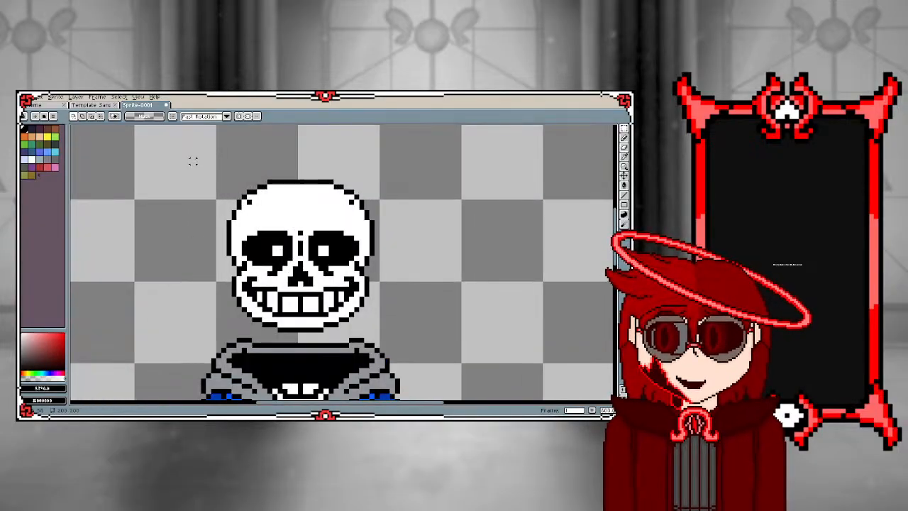
{"action": "key", "text": "i"}
{"action": "left_click", "coordinate": [271, 199]}
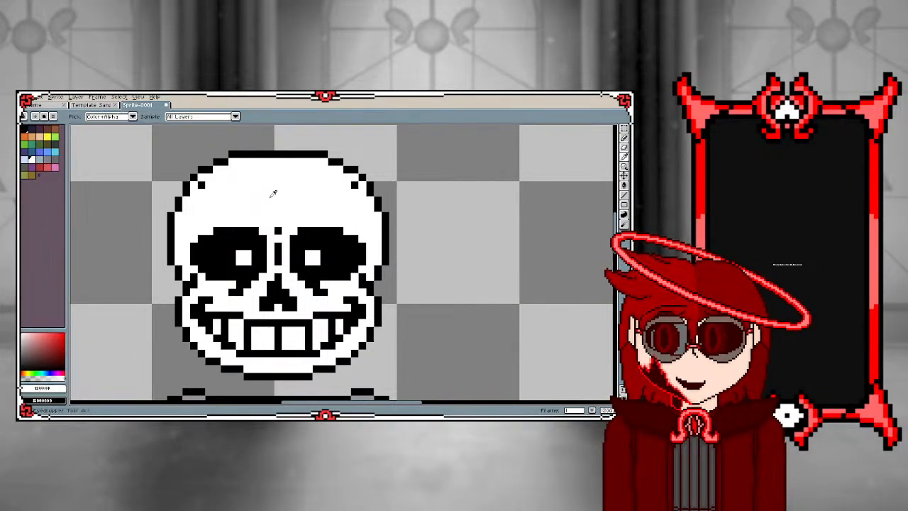
{"action": "key", "text": "b"}
{"action": "mouse_move", "coordinate": [216, 231]}
{"action": "left_mouse_down"}
{"action": "mouse_move", "coordinate": [256, 231]}
{"action": "mouse_move", "coordinate": [254, 238]}
{"action": "mouse_move", "coordinate": [202, 238]}
{"action": "mouse_move", "coordinate": [240, 246]}
{"action": "mouse_move", "coordinate": [225, 239]}
{"action": "left_mouse_up"}
{"action": "key", "text": "ctrl+z"}
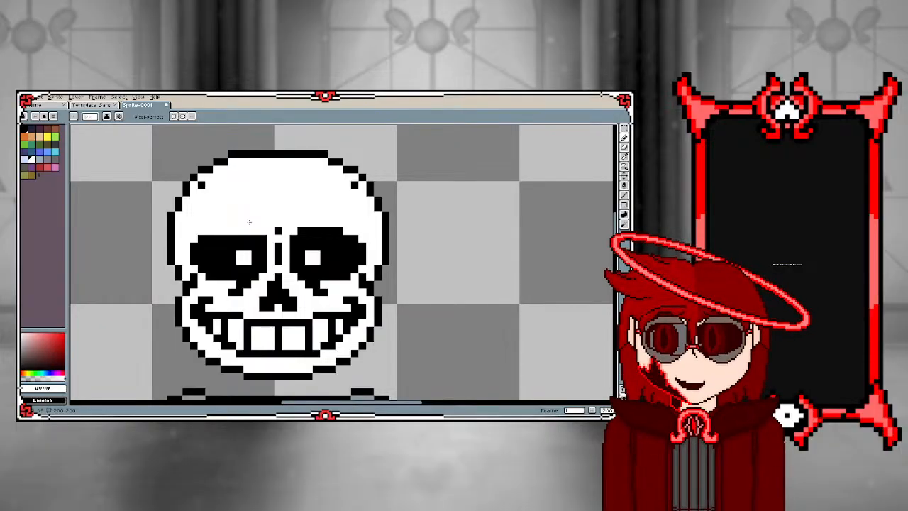
Sample black from the eye socket and redraw the top pixel row of the left-hand socket with the Pencil
{"action": "key", "text": "i"}
{"action": "left_click", "coordinate": [247, 238]}
{"action": "key", "text": "b"}
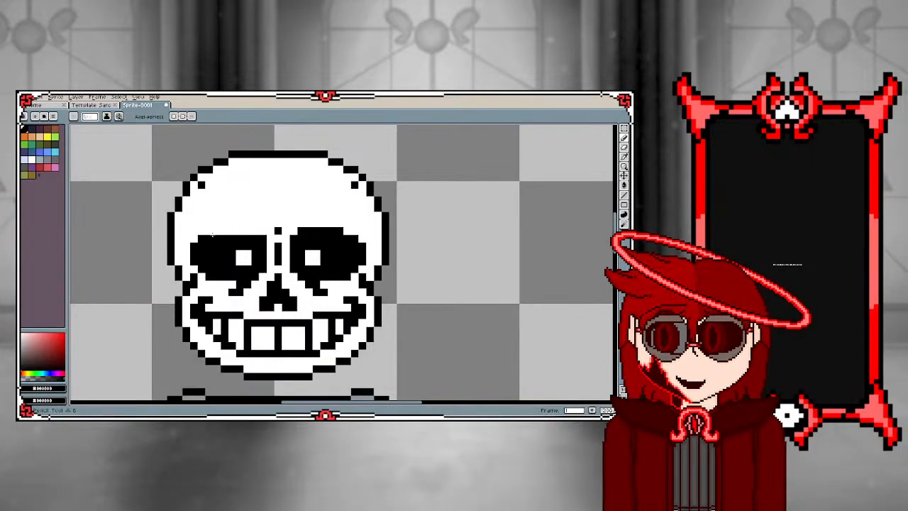
{"action": "left_click_drag", "start_coordinate": [212, 234], "coordinate": [258, 232]}
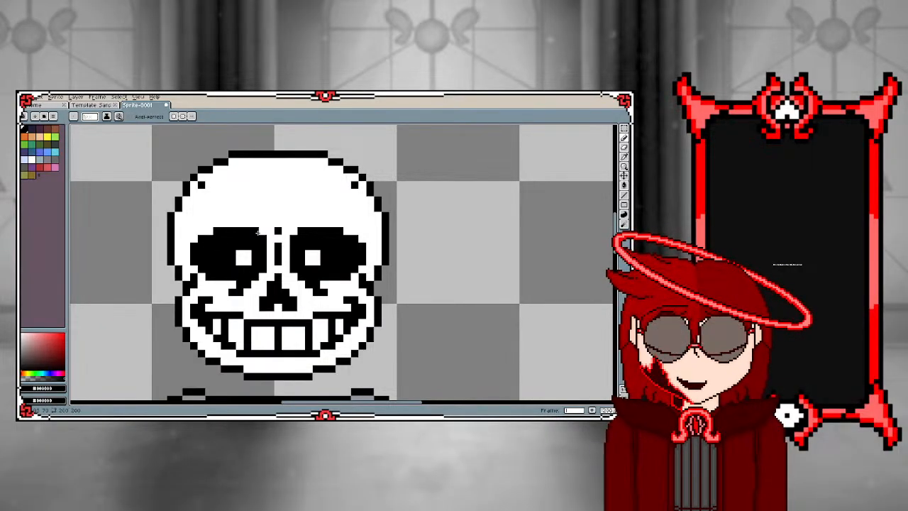
Try a rectangular marquee selection across the upper rim of the jacket's hood
{"action": "scroll", "coordinate": [259, 232], "scroll_direction": "down", "scroll_amount": 4}
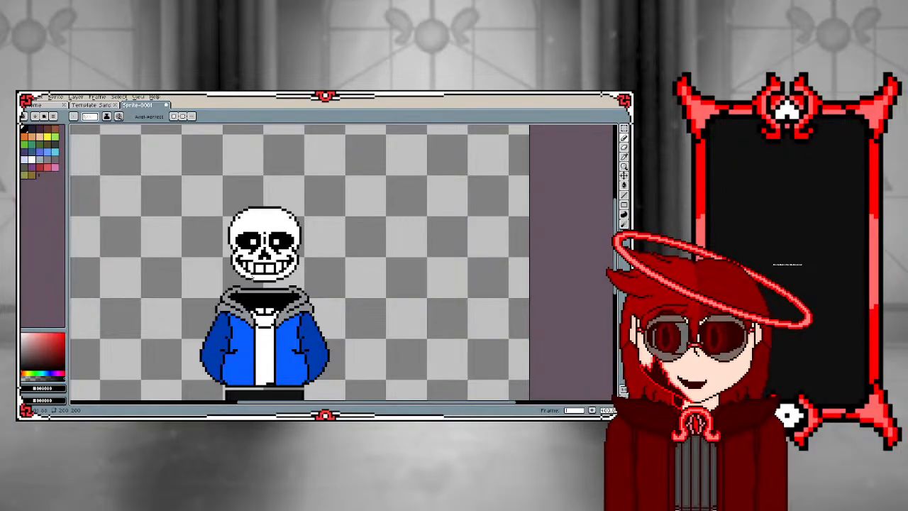
{"action": "scroll", "coordinate": [223, 313], "scroll_direction": "up", "scroll_amount": 3}
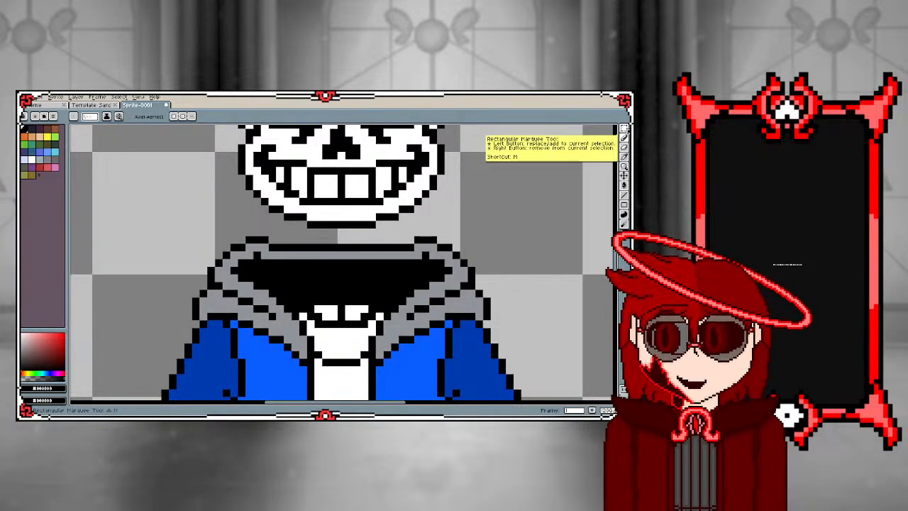
{"action": "left_click", "coordinate": [624, 131]}
{"action": "scroll", "coordinate": [182, 261], "scroll_direction": "up", "scroll_amount": 3}
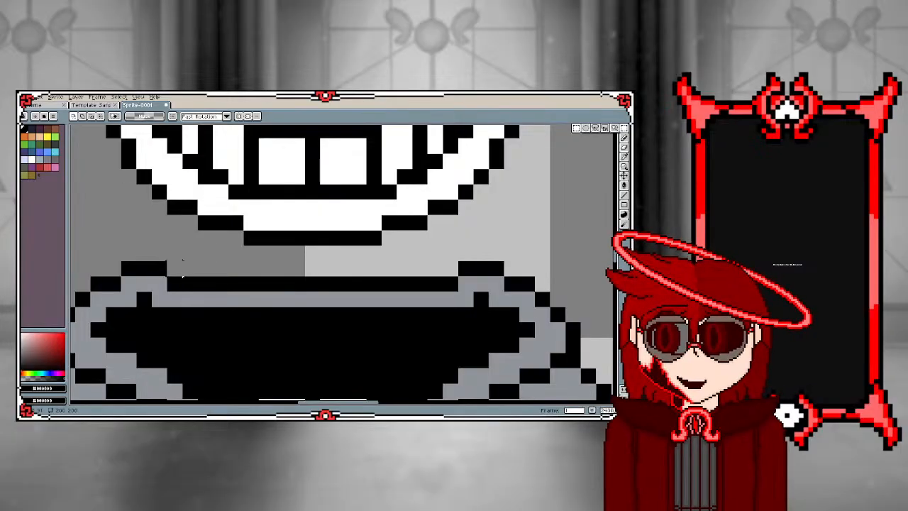
{"action": "left_click_drag", "start_coordinate": [175, 269], "coordinate": [445, 306]}
Select the whole skull with a rectangular marquee of about 34 by 32 pixels, and clear the selection again
{"action": "scroll", "coordinate": [327, 332], "scroll_direction": "down", "scroll_amount": 1}
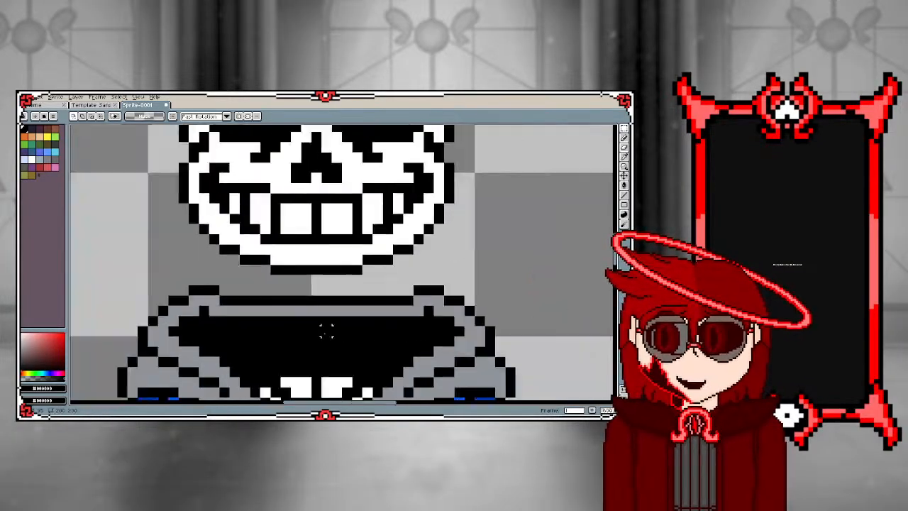
{"action": "scroll", "coordinate": [326, 332], "scroll_direction": "down", "scroll_amount": 2}
{"action": "scroll", "coordinate": [326, 284], "scroll_direction": "up", "scroll_amount": 1}
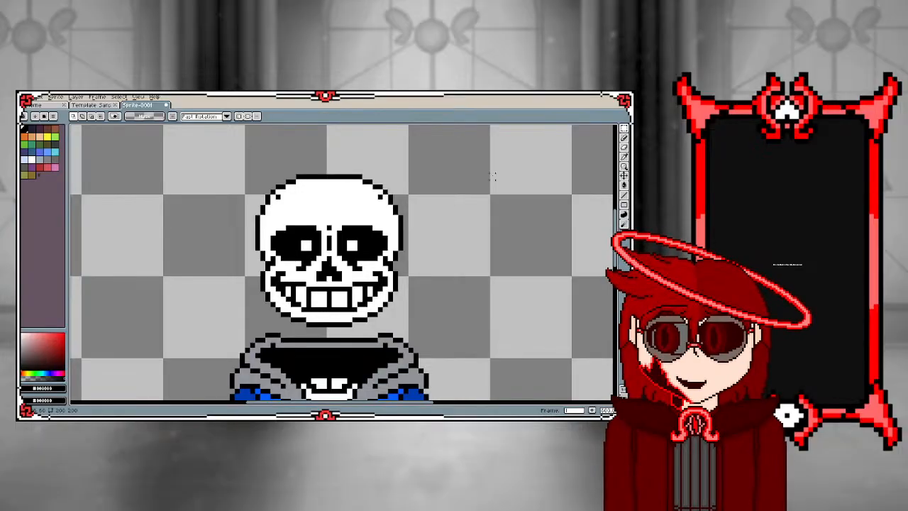
{"action": "scroll", "coordinate": [328, 228], "scroll_direction": "up", "scroll_amount": 1}
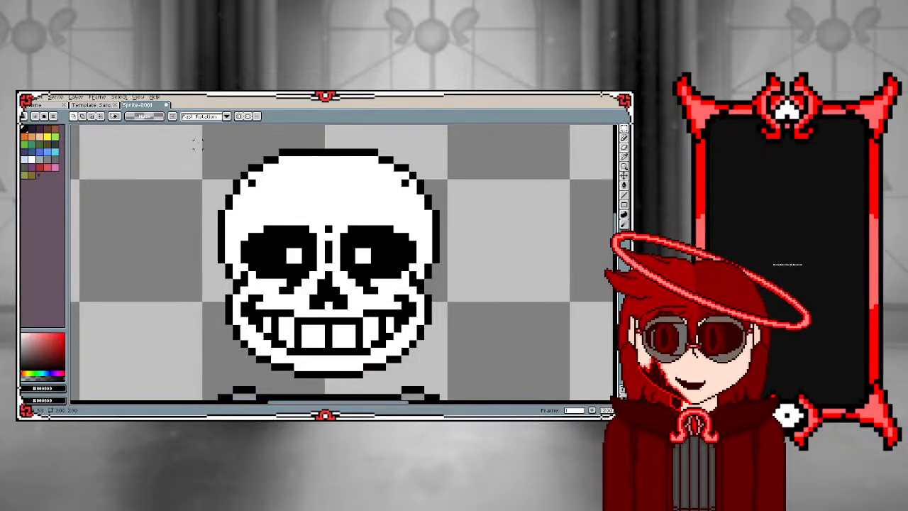
{"action": "left_click_drag", "start_coordinate": [202, 133], "coordinate": [465, 378]}
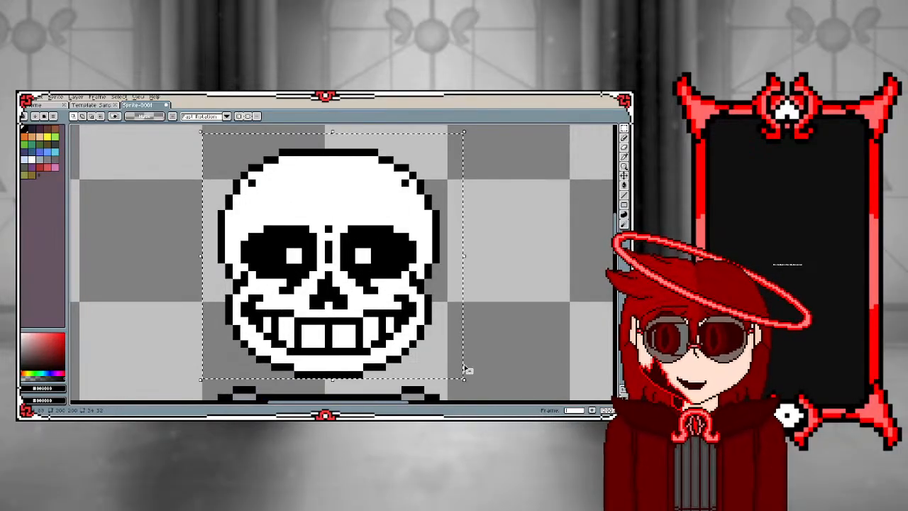
{"action": "left_click", "coordinate": [490, 260]}
Examine the skull's eye sockets, nose and teeth up close and in relation to the hooded body
{"action": "scroll", "coordinate": [297, 239], "scroll_direction": "up", "scroll_amount": 3}
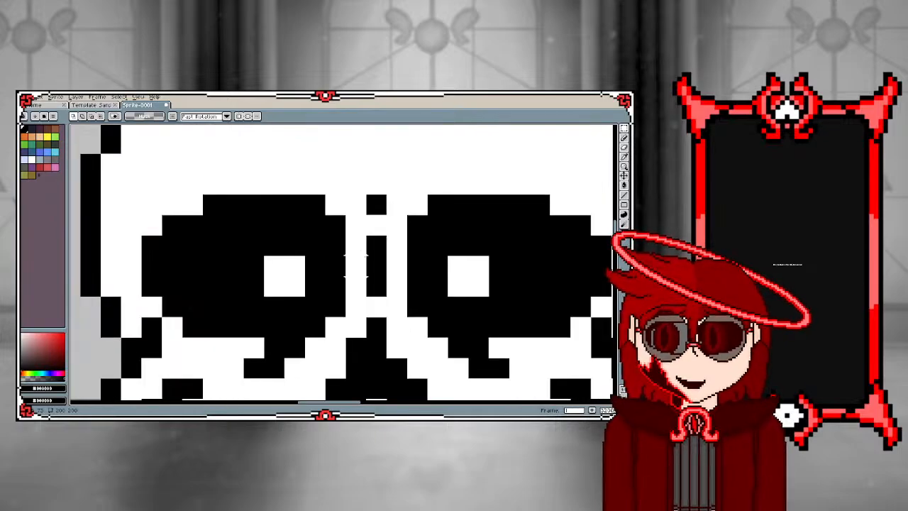
{"action": "scroll", "coordinate": [354, 264], "scroll_direction": "down", "scroll_amount": 4}
{"action": "scroll", "coordinate": [237, 305], "scroll_direction": "up", "scroll_amount": 1}
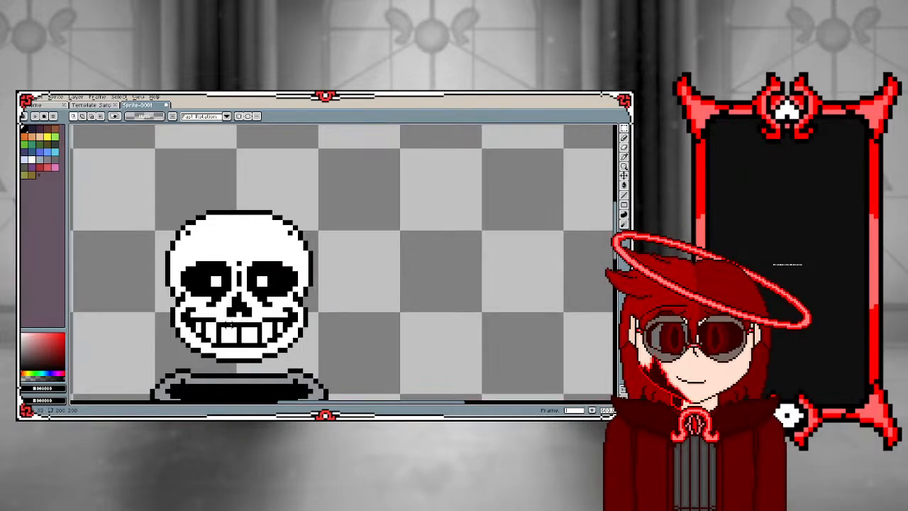
{"action": "scroll", "coordinate": [228, 323], "scroll_direction": "up", "scroll_amount": 2}
{"action": "scroll", "coordinate": [229, 306], "scroll_direction": "down", "scroll_amount": 3}
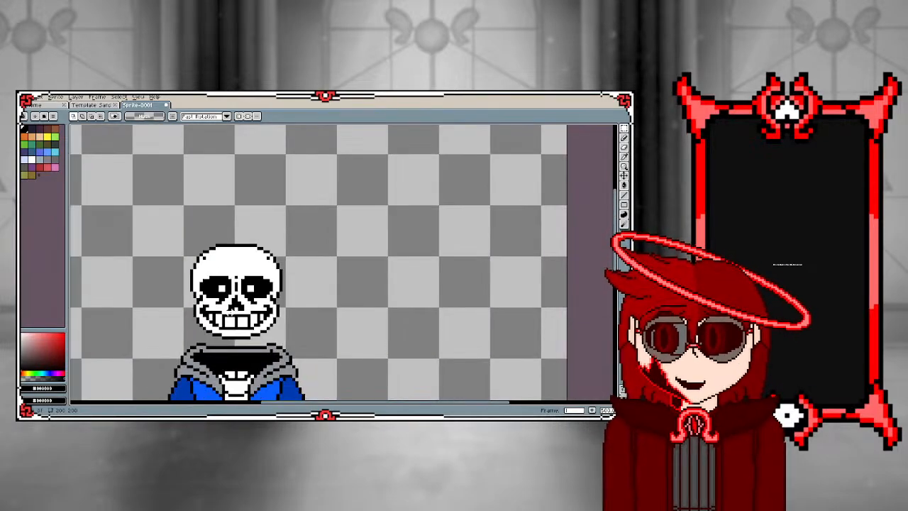
{"action": "scroll", "coordinate": [229, 312], "scroll_direction": "up", "scroll_amount": 2}
{"action": "scroll", "coordinate": [227, 313], "scroll_direction": "down", "scroll_amount": 3}
{"action": "scroll", "coordinate": [227, 312], "scroll_direction": "up", "scroll_amount": 3}
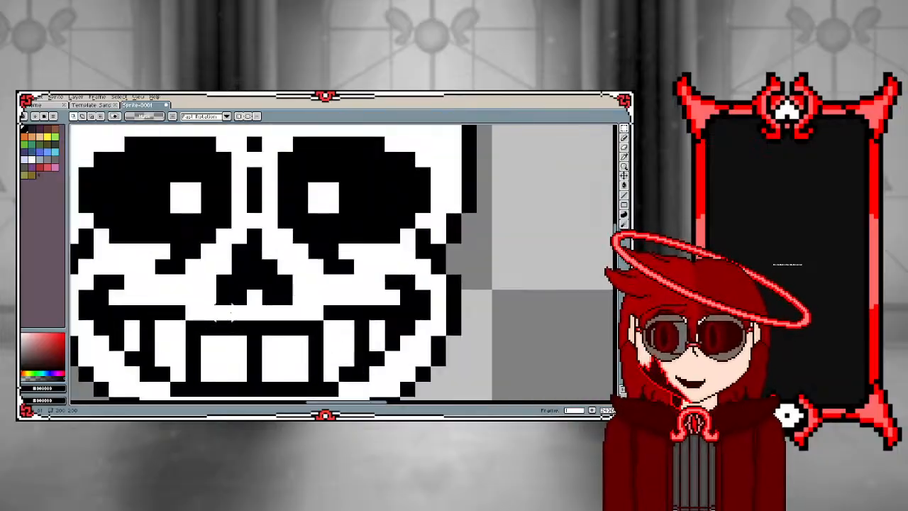
{"action": "scroll", "coordinate": [227, 313], "scroll_direction": "down", "scroll_amount": 2}
{"action": "scroll", "coordinate": [229, 312], "scroll_direction": "down", "scroll_amount": 3}
{"action": "scroll", "coordinate": [228, 312], "scroll_direction": "up", "scroll_amount": 3}
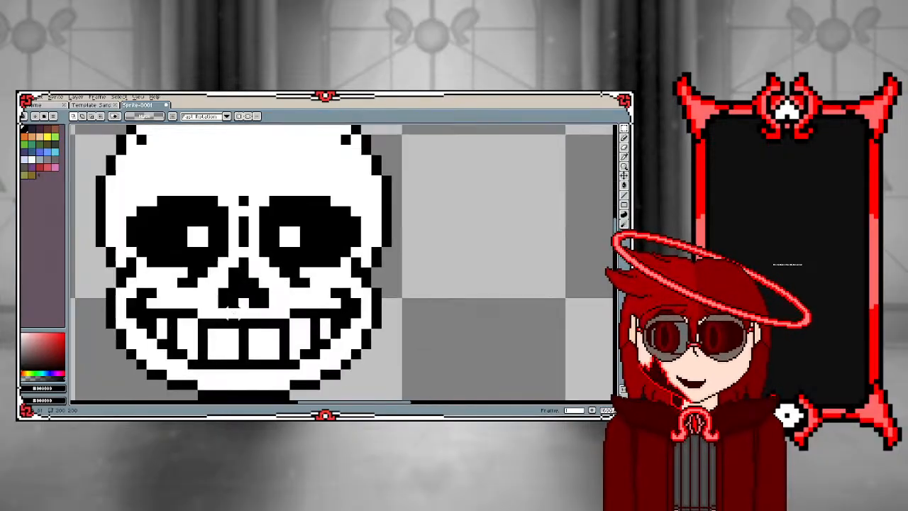
{"action": "scroll", "coordinate": [230, 310], "scroll_direction": "down", "scroll_amount": 1}
{"action": "scroll", "coordinate": [229, 309], "scroll_direction": "up", "scroll_amount": 1}
{"action": "scroll", "coordinate": [232, 313], "scroll_direction": "down", "scroll_amount": 2}
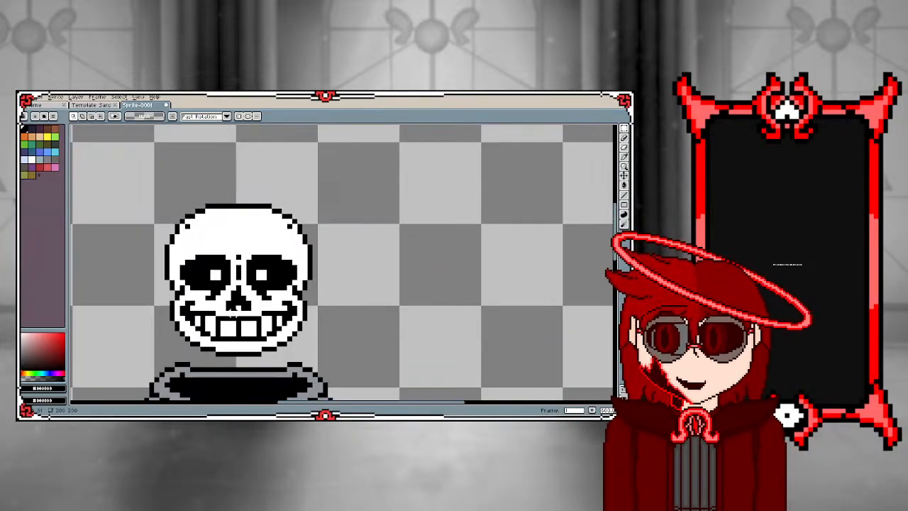
{"action": "scroll", "coordinate": [233, 310], "scroll_direction": "up", "scroll_amount": 2}
{"action": "scroll", "coordinate": [244, 202], "scroll_direction": "down", "scroll_amount": 1}
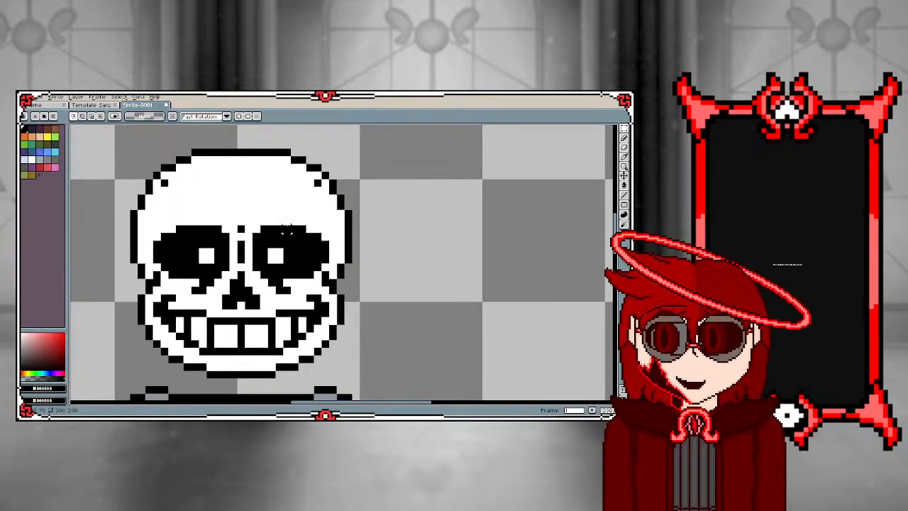
{"action": "scroll", "coordinate": [287, 230], "scroll_direction": "down", "scroll_amount": 2}
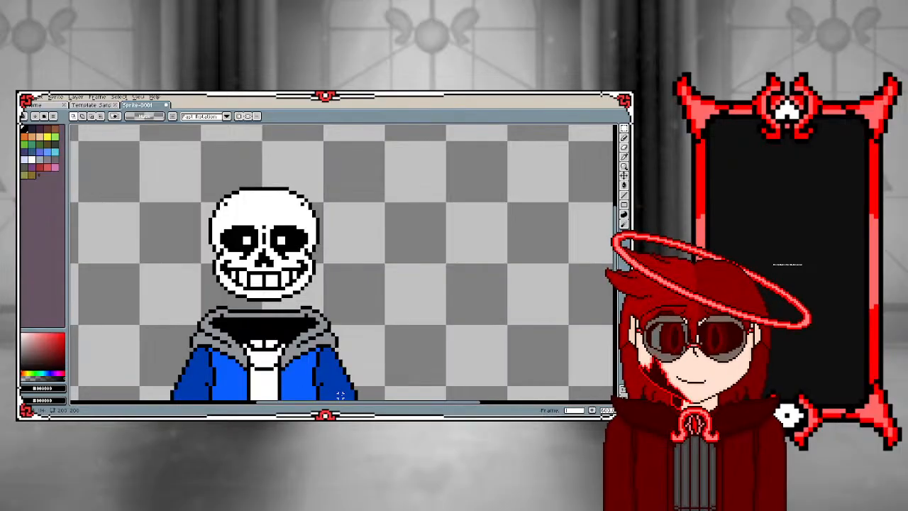
{"action": "scroll", "coordinate": [264, 312], "scroll_direction": "down", "scroll_amount": 1}
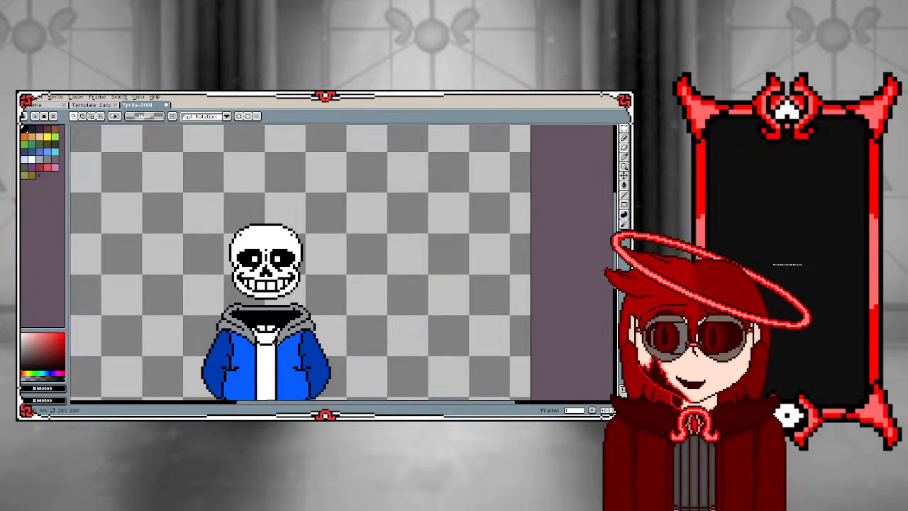
Fill the white neck area inside the jacket's hood with palette orange using the Paint Bucket, and undo the stray tooth fill
{"action": "scroll", "coordinate": [244, 308], "scroll_direction": "up", "scroll_amount": 1}
{"action": "scroll", "coordinate": [242, 305], "scroll_direction": "up", "scroll_amount": 1}
{"action": "scroll", "coordinate": [241, 305], "scroll_direction": "up", "scroll_amount": 1}
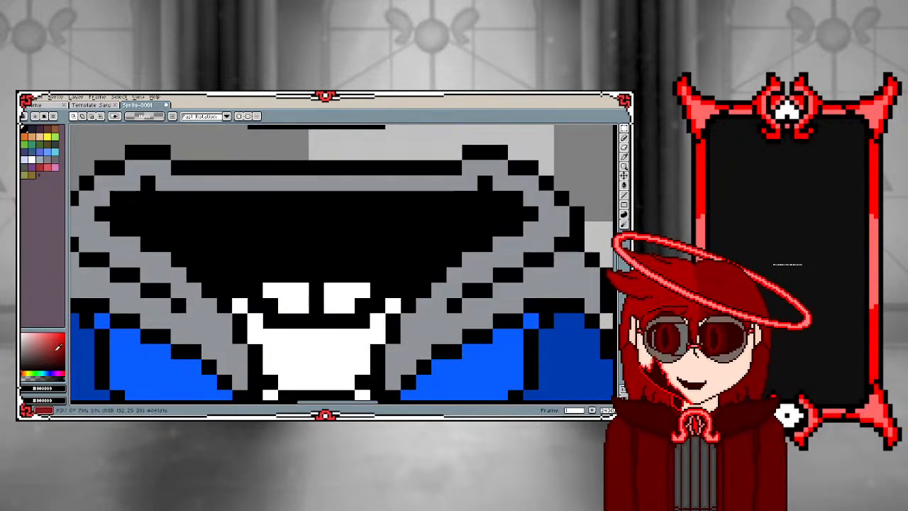
{"action": "left_click", "coordinate": [25, 131]}
{"action": "scroll", "coordinate": [206, 244], "scroll_direction": "down", "scroll_amount": 3}
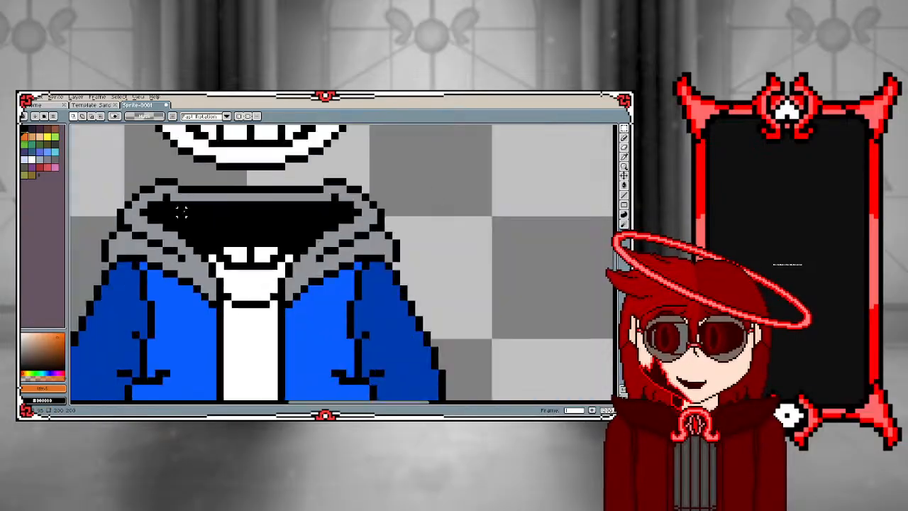
{"action": "scroll", "coordinate": [206, 246], "scroll_direction": "up", "scroll_amount": 3}
{"action": "key", "text": "g"}
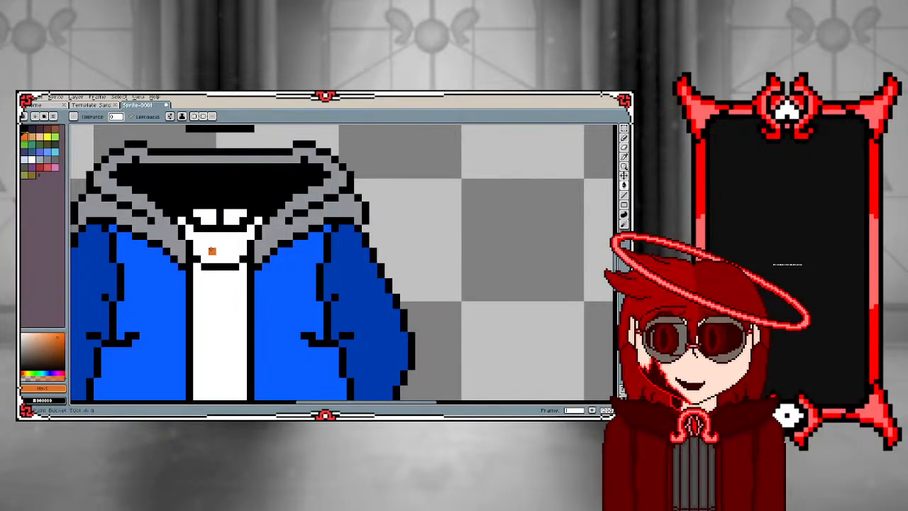
{"action": "left_click", "coordinate": [210, 251]}
{"action": "left_click", "coordinate": [206, 218]}
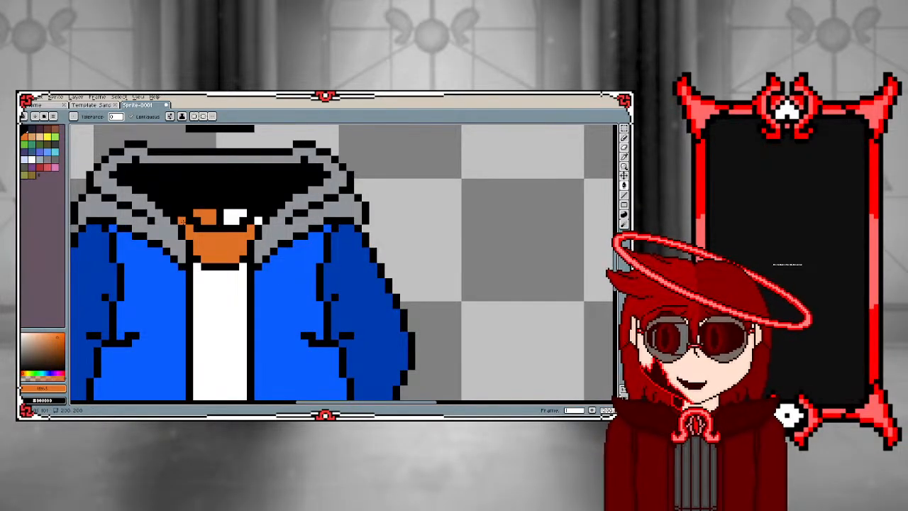
{"action": "key", "text": "ctrl+z"}
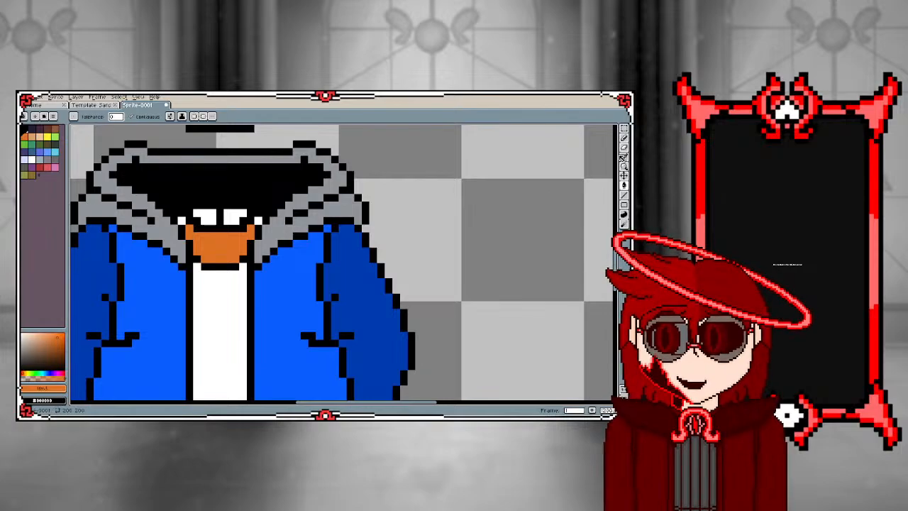
Paint the neck's upper corners orange with the Pencil and add black pixels along the outer bottom edge of both white teeth marks
{"action": "left_click", "coordinate": [622, 139]}
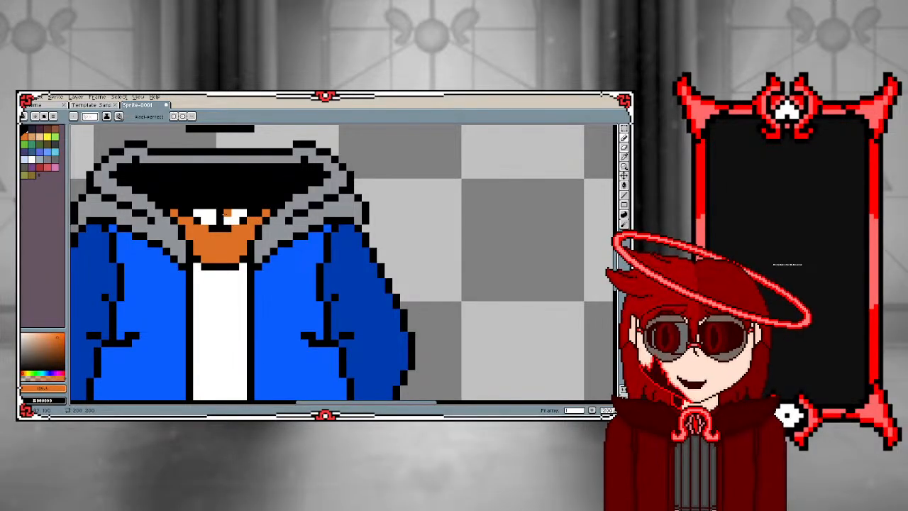
{"action": "left_click", "coordinate": [219, 201], "text": "alt"}
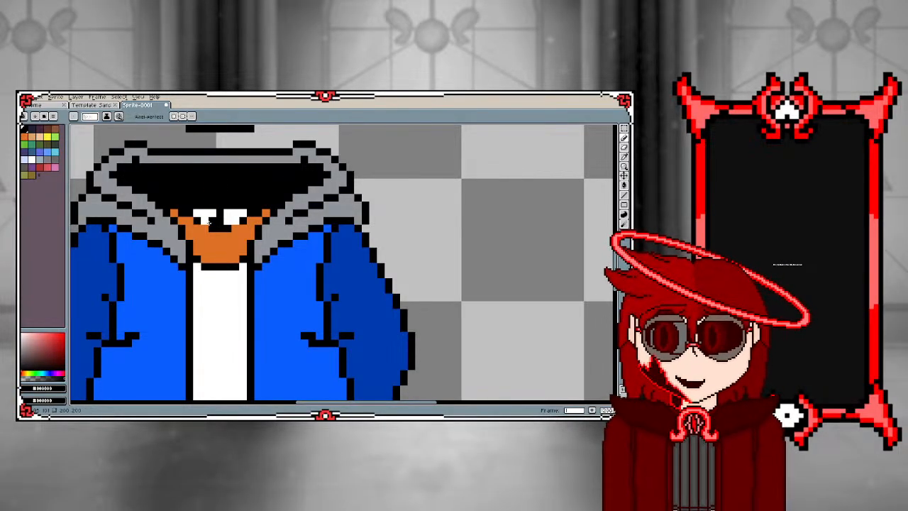
{"action": "key", "text": "ctrl+z"}
{"action": "left_click", "coordinate": [206, 222]}
{"action": "left_click", "coordinate": [234, 221]}
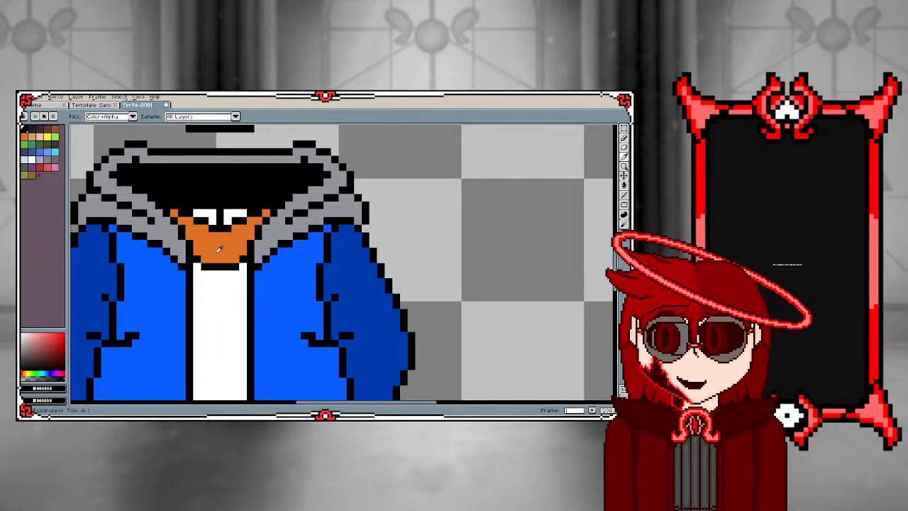
Sample the orange and extend the cloth with the Pencil over the black neckline and down onto the white shirt
{"action": "left_click", "coordinate": [216, 248], "text": "alt"}
{"action": "mouse_move", "coordinate": [205, 267]}
{"action": "left_mouse_down"}
{"action": "mouse_move", "coordinate": [239, 267]}
{"action": "mouse_move", "coordinate": [206, 274]}
{"action": "left_mouse_up"}
{"action": "left_click", "coordinate": [197, 268]}
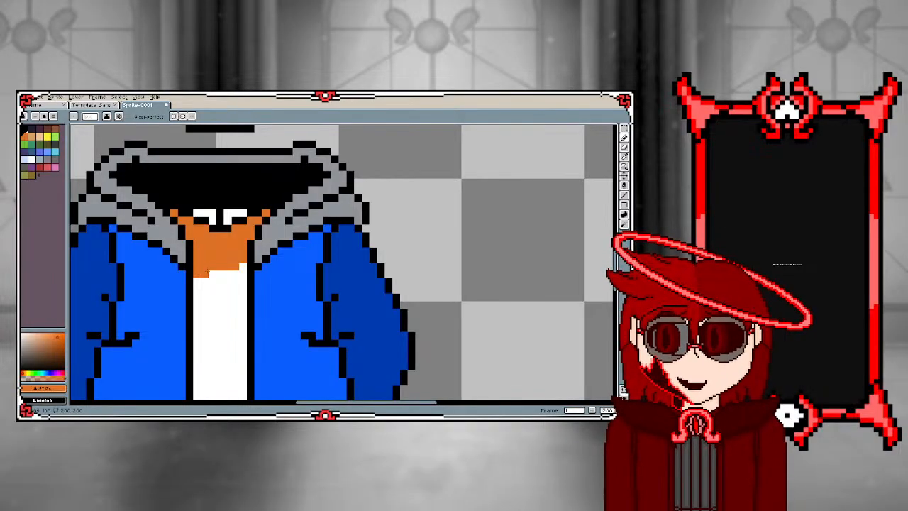
{"action": "left_click", "coordinate": [211, 274]}
{"action": "left_click", "coordinate": [219, 274]}
{"action": "left_click", "coordinate": [212, 282]}
{"action": "left_click_drag", "start_coordinate": [212, 280], "coordinate": [197, 282]}
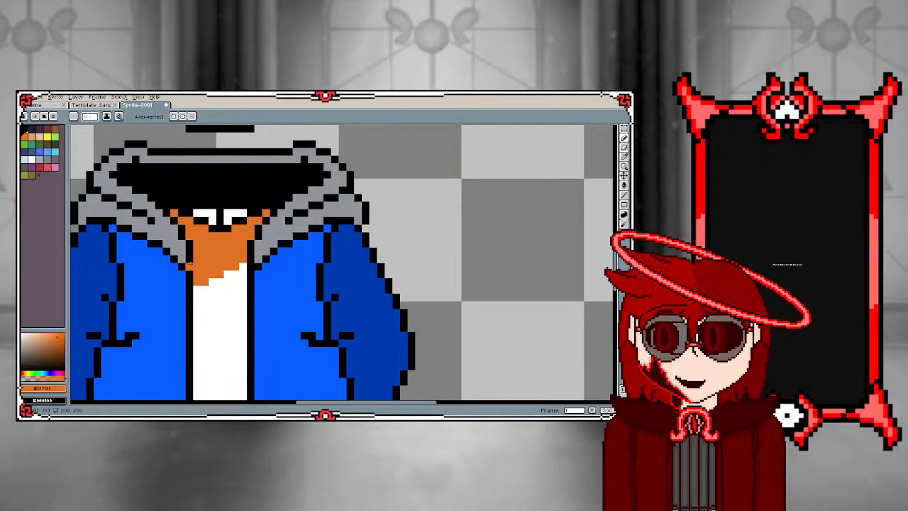
Sample black and outline the orange cloth's lower edge, and sample white from the shirt to clean up its corner
{"action": "left_click", "coordinate": [190, 265], "text": "alt"}
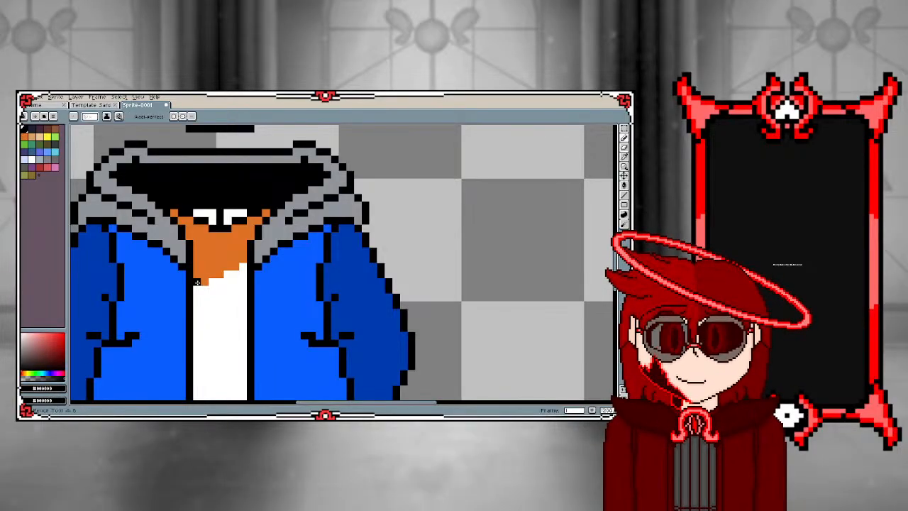
{"action": "left_click_drag", "start_coordinate": [196, 281], "coordinate": [235, 275]}
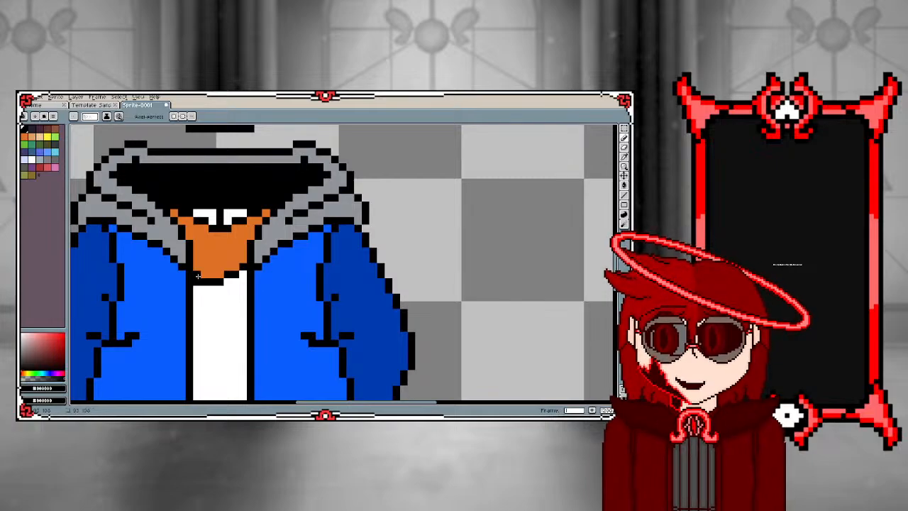
{"action": "left_click", "coordinate": [202, 298], "text": "alt"}
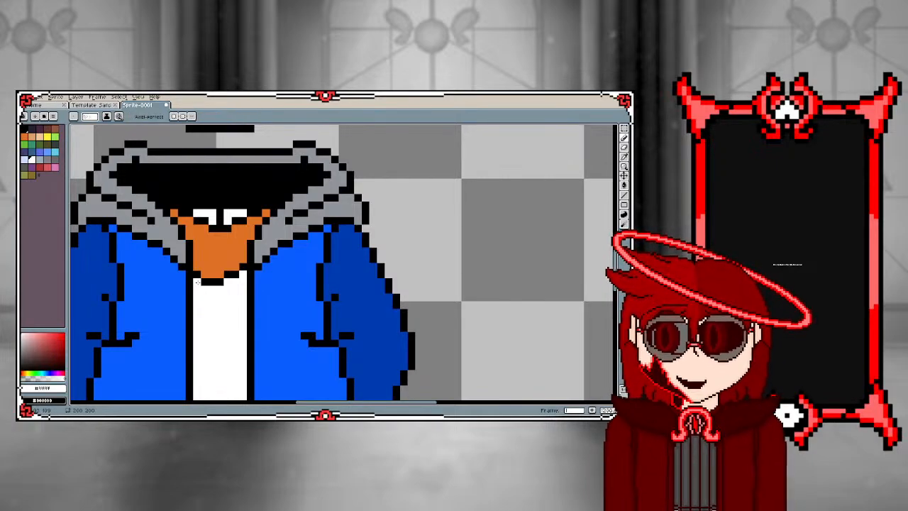
{"action": "scroll", "coordinate": [280, 325], "scroll_direction": "down", "scroll_amount": 2}
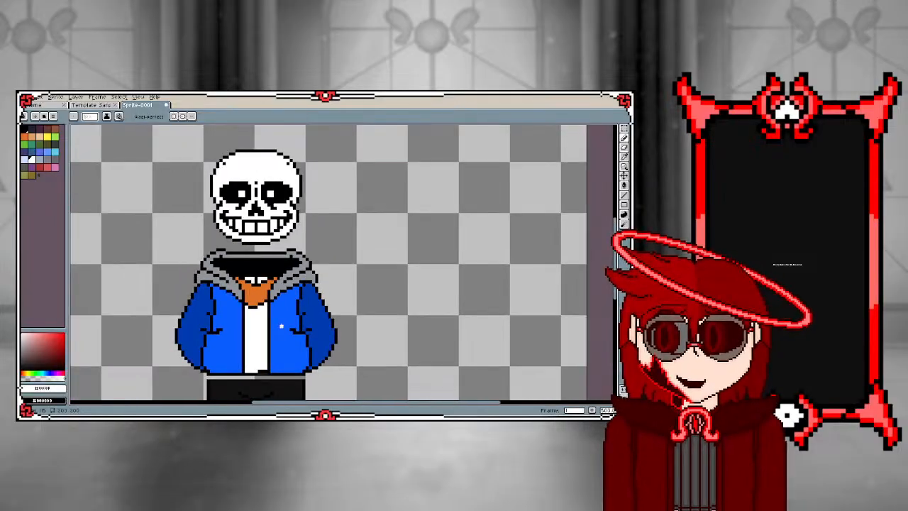
{"action": "scroll", "coordinate": [274, 329], "scroll_direction": "up", "scroll_amount": 2}
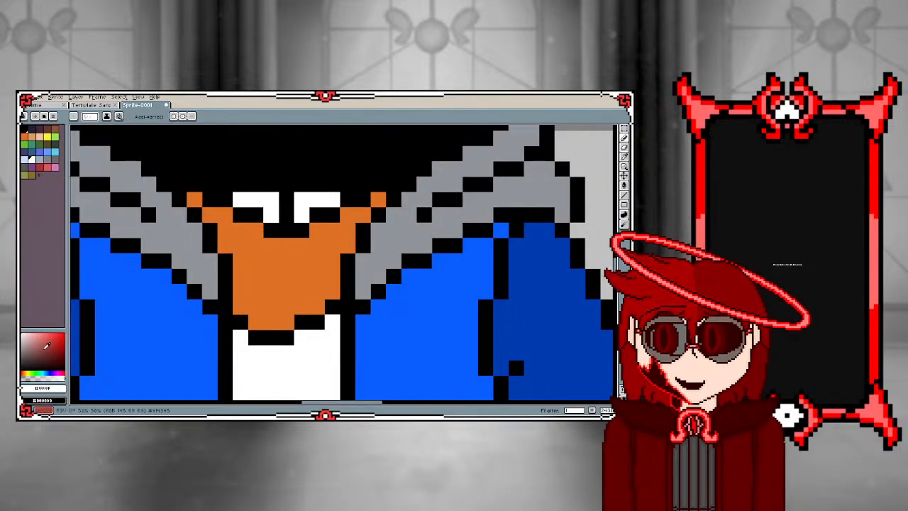
Switch to the Sans template document and open the Kyuuseishu sprite sheet file as a colour reference
{"action": "left_click", "coordinate": [93, 105]}
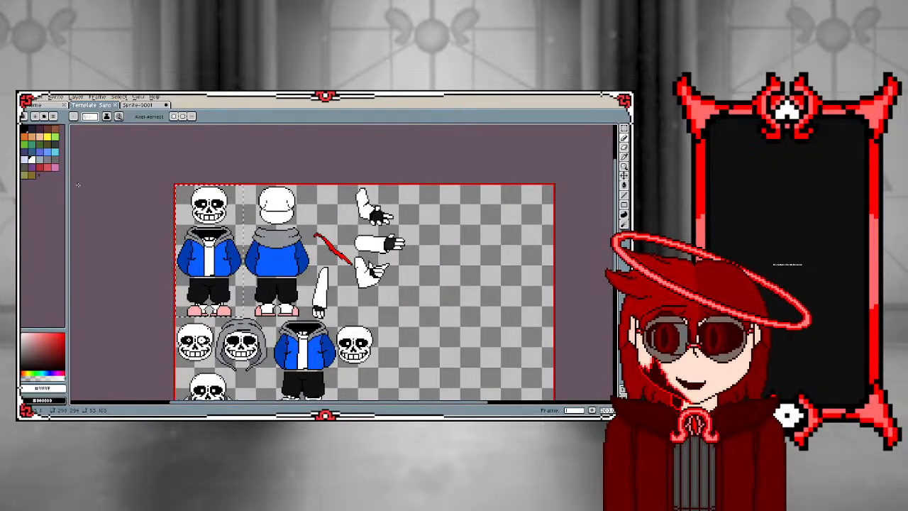
{"action": "left_click", "coordinate": [29, 96]}
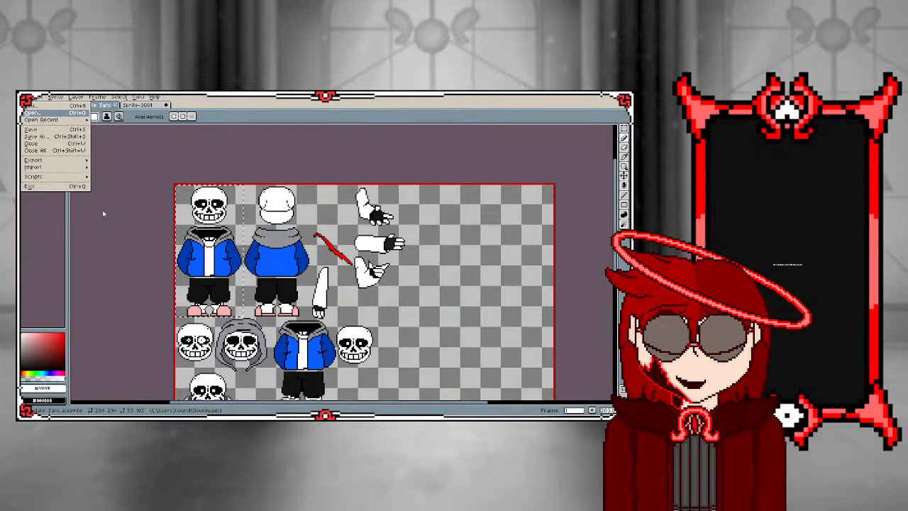
{"action": "double_click", "coordinate": [241, 250]}
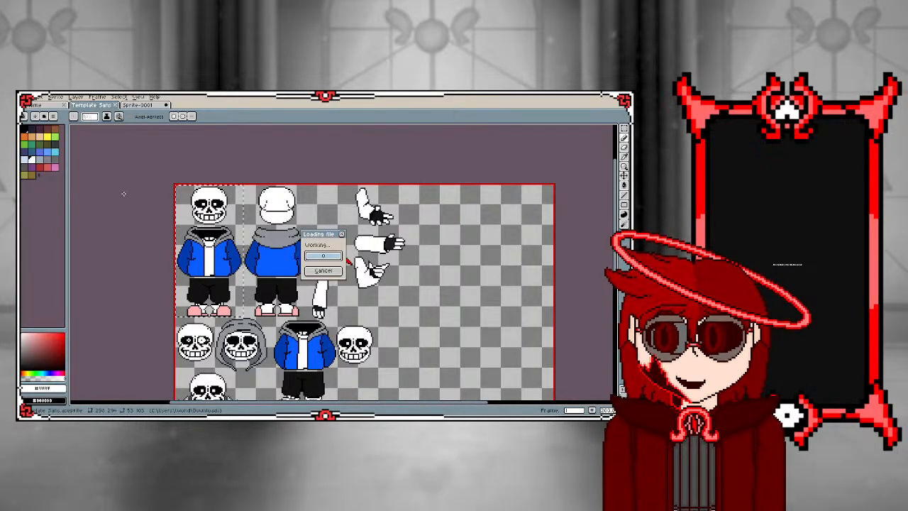
{"action": "scroll", "coordinate": [198, 257], "scroll_direction": "down", "scroll_amount": 1}
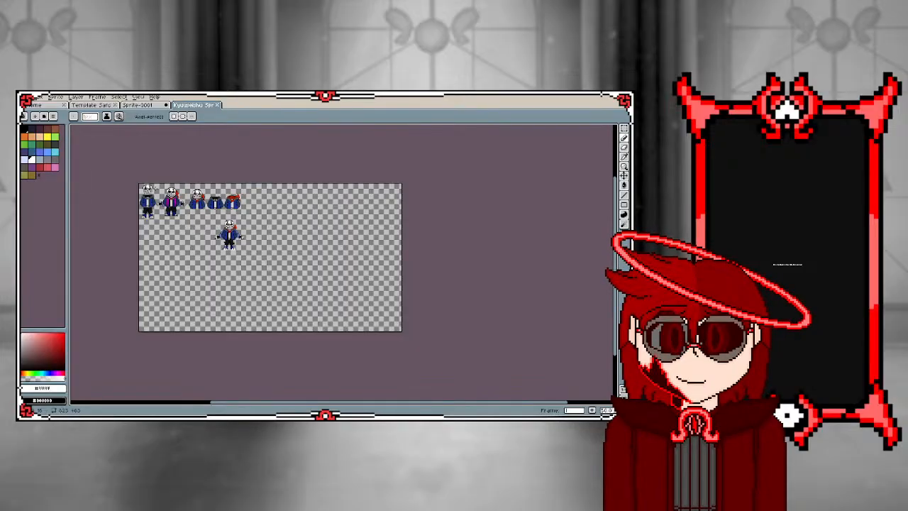
Sample the bright red from the scarf of the rightmost torso in the Kyuuseishu sheet, and return to the Pencil
{"action": "scroll", "coordinate": [154, 190], "scroll_direction": "up", "scroll_amount": 2}
{"action": "scroll", "coordinate": [447, 207], "scroll_direction": "up", "scroll_amount": 1}
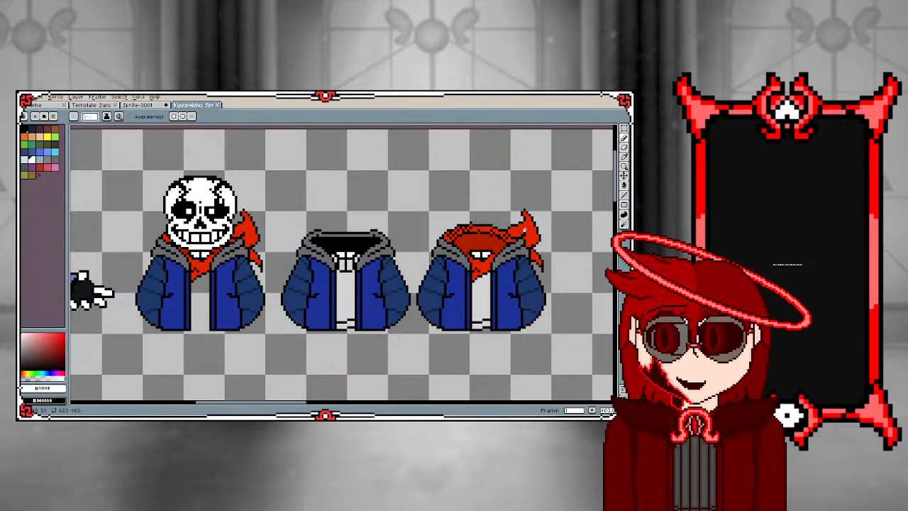
{"action": "key", "text": "i"}
{"action": "left_click", "coordinate": [526, 225]}
{"action": "key", "text": "b"}
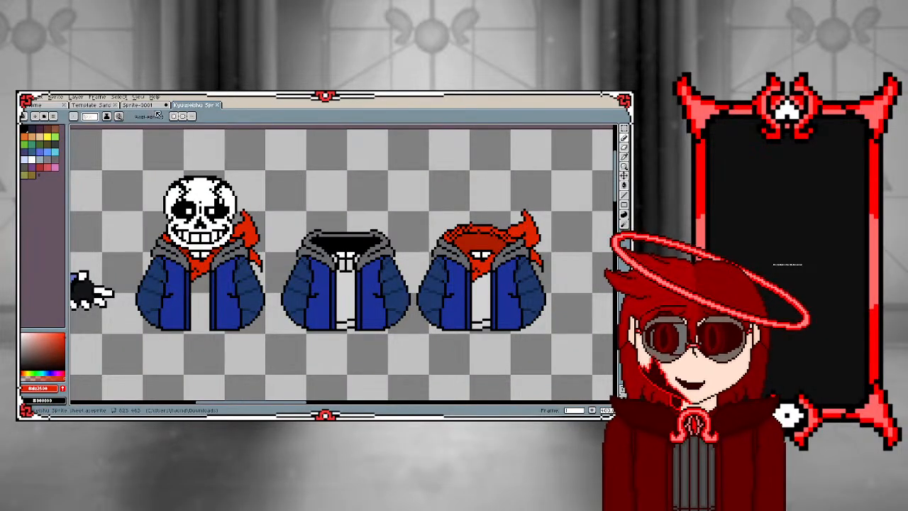
Return to Sprite-0001 and recolour the orange neck cloth and its two corner pixels with the sampled red using the Paint Bucket
{"action": "left_click", "coordinate": [139, 105]}
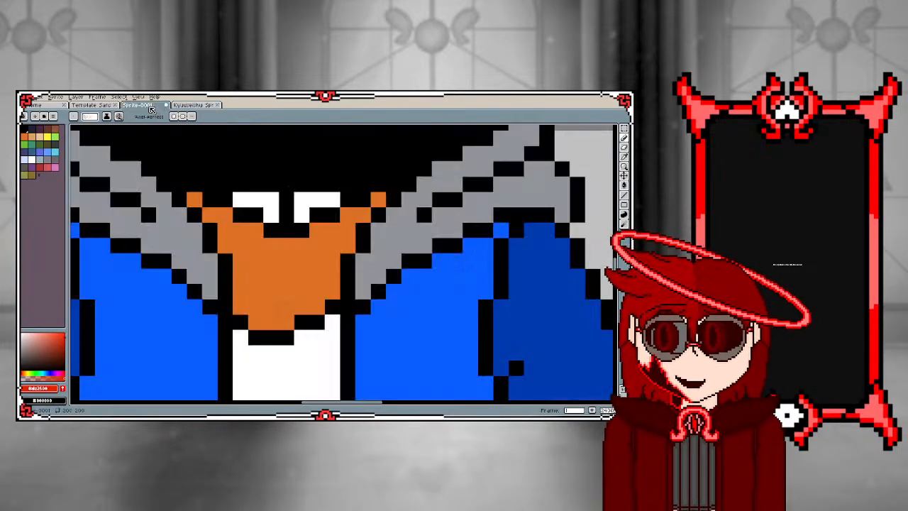
{"action": "key", "text": "g"}
{"action": "left_click", "coordinate": [291, 261]}
{"action": "left_click", "coordinate": [196, 203]}
{"action": "left_click", "coordinate": [378, 200]}
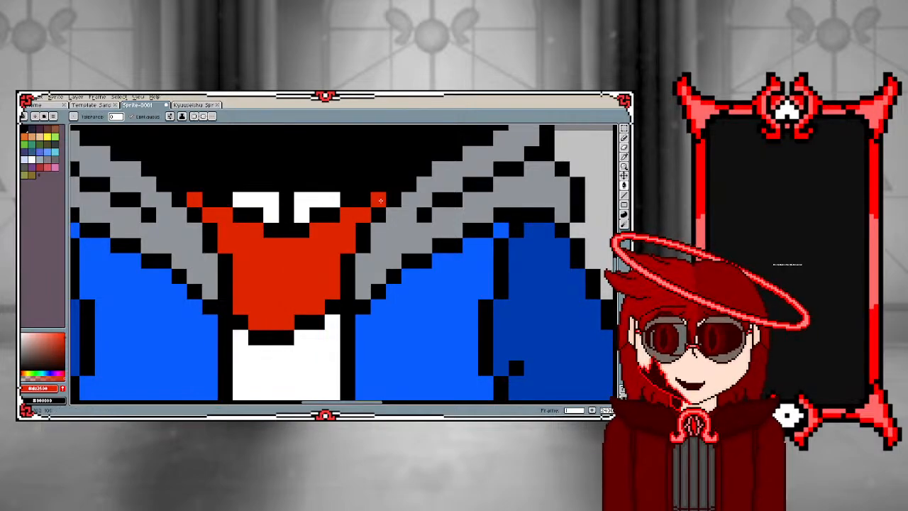
{"action": "scroll", "coordinate": [339, 228], "scroll_direction": "down", "scroll_amount": 3}
{"action": "scroll", "coordinate": [226, 259], "scroll_direction": "down", "scroll_amount": 2}
{"action": "scroll", "coordinate": [226, 258], "scroll_direction": "up", "scroll_amount": 4}
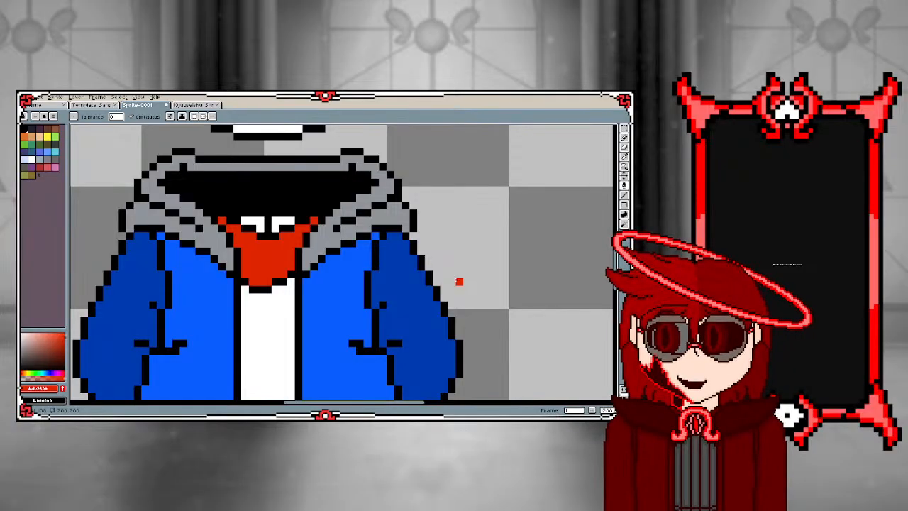
{"action": "scroll", "coordinate": [261, 217], "scroll_direction": "up", "scroll_amount": 2}
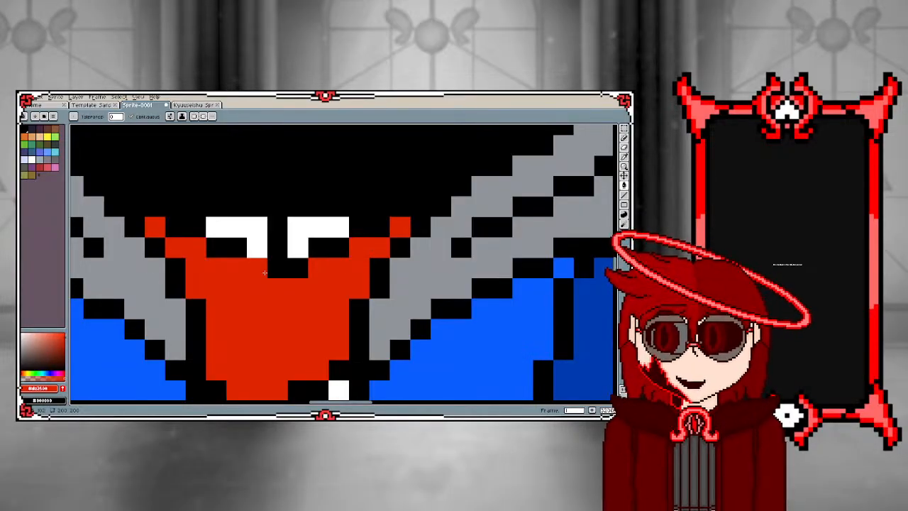
{"action": "scroll", "coordinate": [222, 265], "scroll_direction": "down", "scroll_amount": 5}
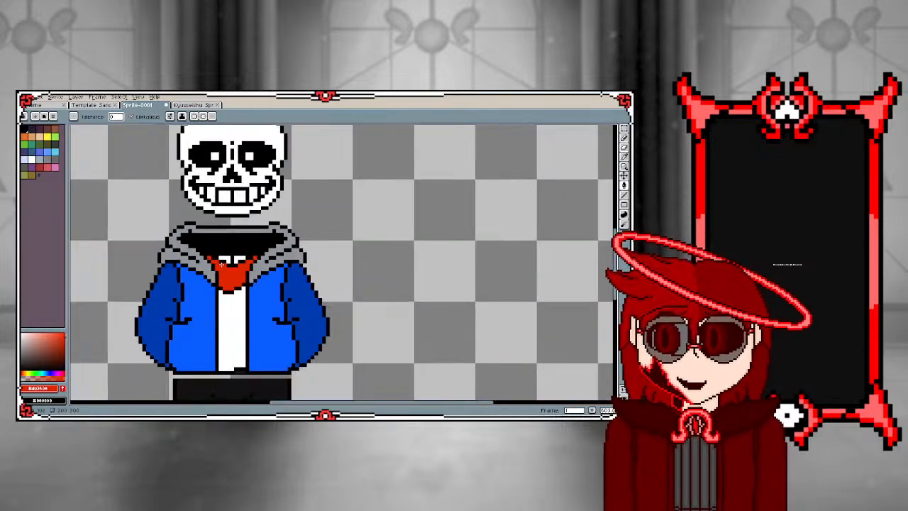
Sample the sleeve's dark blue and draw a vertical line down each inner front edge of the jacket with the Line tool
{"action": "scroll", "coordinate": [189, 299], "scroll_direction": "up", "scroll_amount": 4}
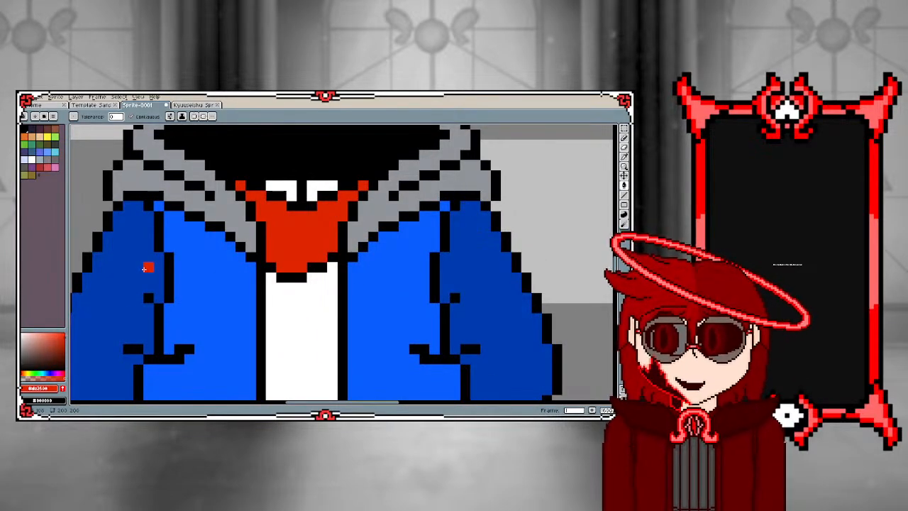
{"action": "left_click", "coordinate": [146, 266], "text": "alt"}
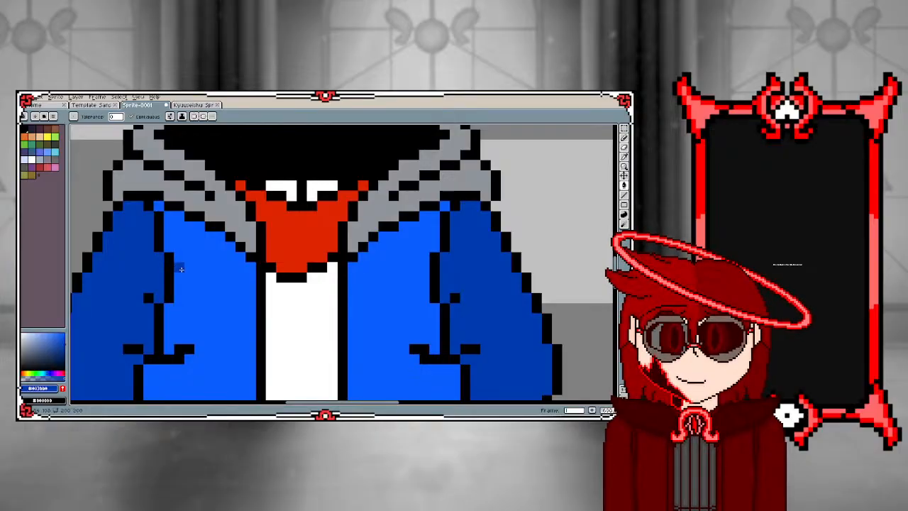
{"action": "scroll", "coordinate": [256, 264], "scroll_direction": "down", "scroll_amount": 3}
{"action": "scroll", "coordinate": [237, 310], "scroll_direction": "up", "scroll_amount": 2}
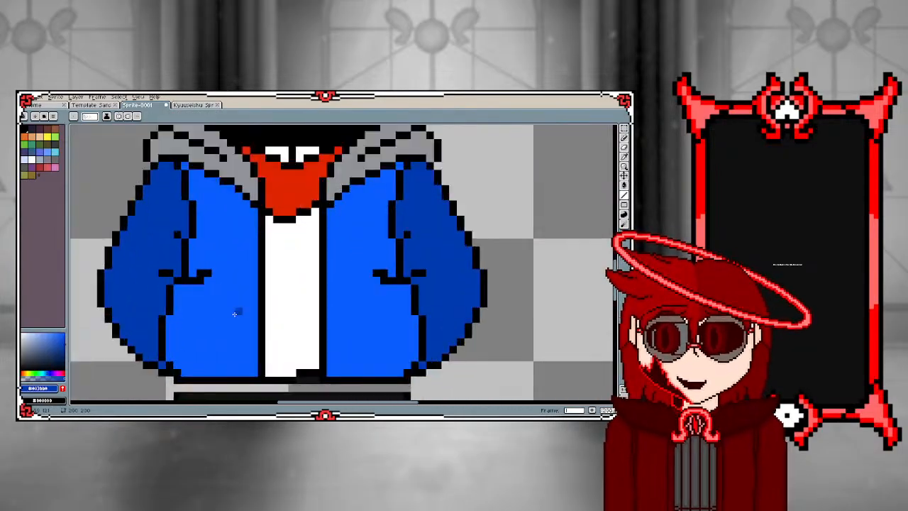
{"action": "mouse_move", "coordinate": [254, 216]}
{"action": "left_mouse_down"}
{"action": "mouse_move", "coordinate": [247, 387]}
{"action": "mouse_move", "coordinate": [253, 365]}
{"action": "left_mouse_up"}
{"action": "left_click_drag", "start_coordinate": [331, 373], "coordinate": [327, 203]}
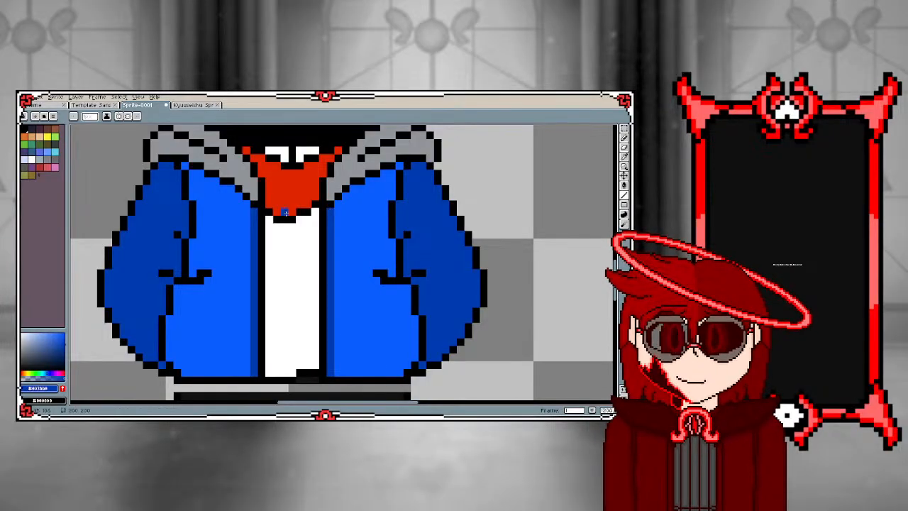
Sample the black outline colour and draw a vertical line along the outer side of each dark blue jacket strip with the Line tool
{"action": "left_click", "coordinate": [249, 200], "text": "alt"}
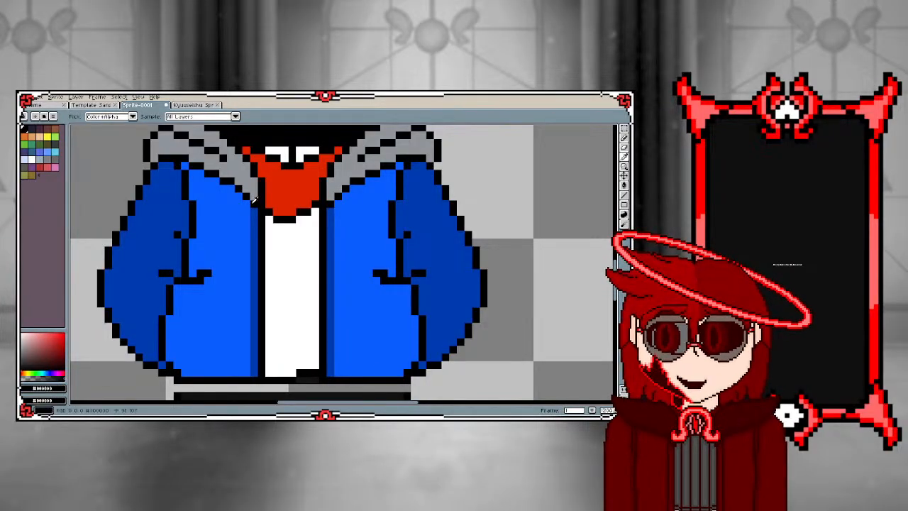
{"action": "left_click_drag", "start_coordinate": [249, 200], "coordinate": [247, 376]}
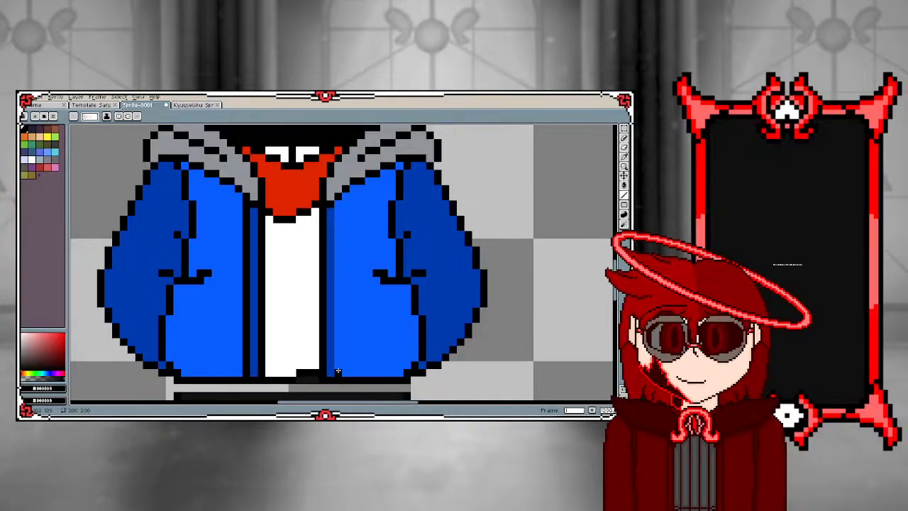
{"action": "left_click_drag", "start_coordinate": [338, 371], "coordinate": [337, 187]}
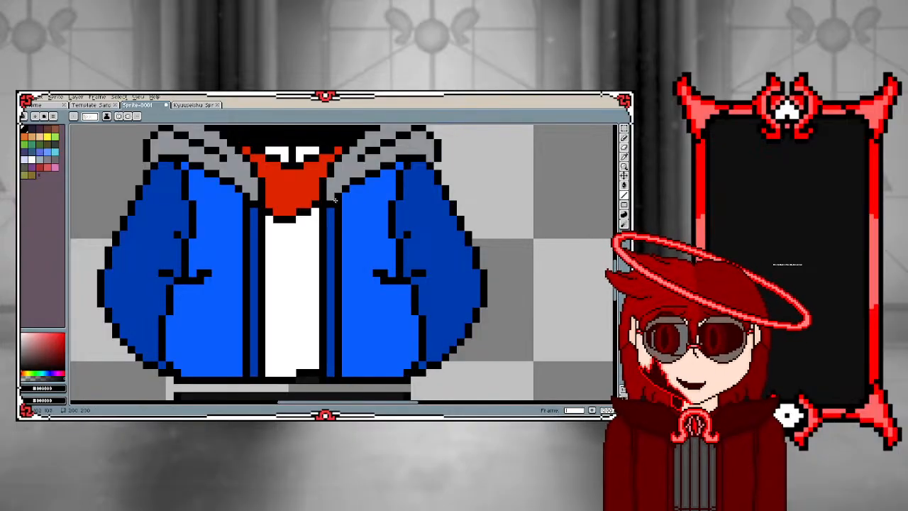
{"action": "scroll", "coordinate": [255, 274], "scroll_direction": "down", "scroll_amount": 3}
{"action": "scroll", "coordinate": [252, 282], "scroll_direction": "up", "scroll_amount": 2}
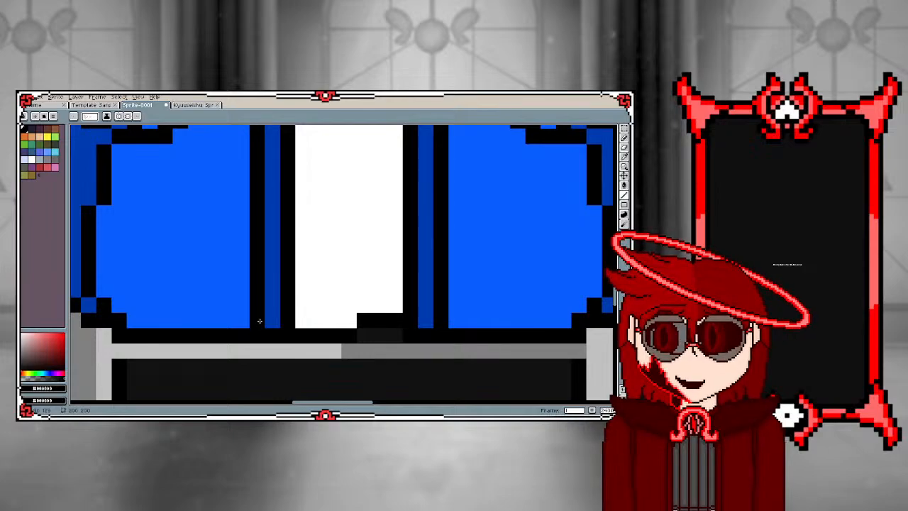
{"action": "scroll", "coordinate": [259, 322], "scroll_direction": "down", "scroll_amount": 2}
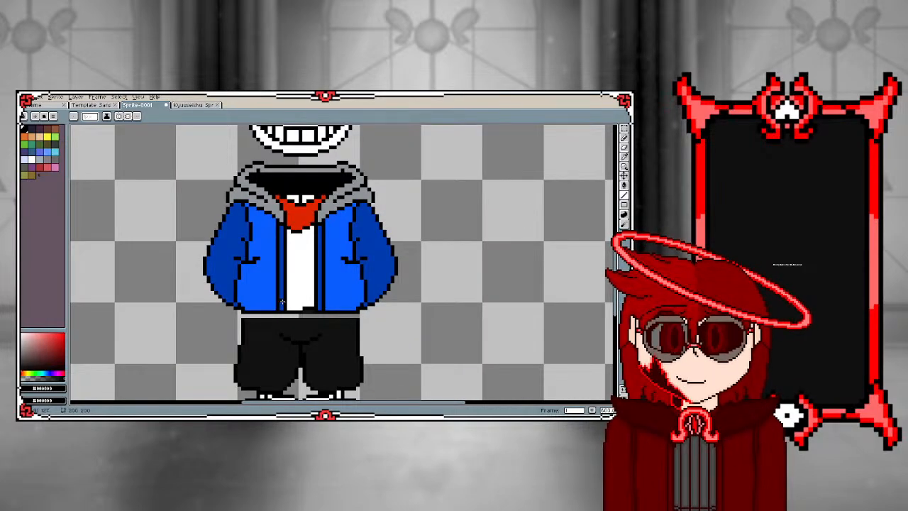
Recolour both dark blue jacket sleeves, including their small lower corner pixels, with white using the Paint Bucket
{"action": "scroll", "coordinate": [265, 285], "scroll_direction": "up", "scroll_amount": 2}
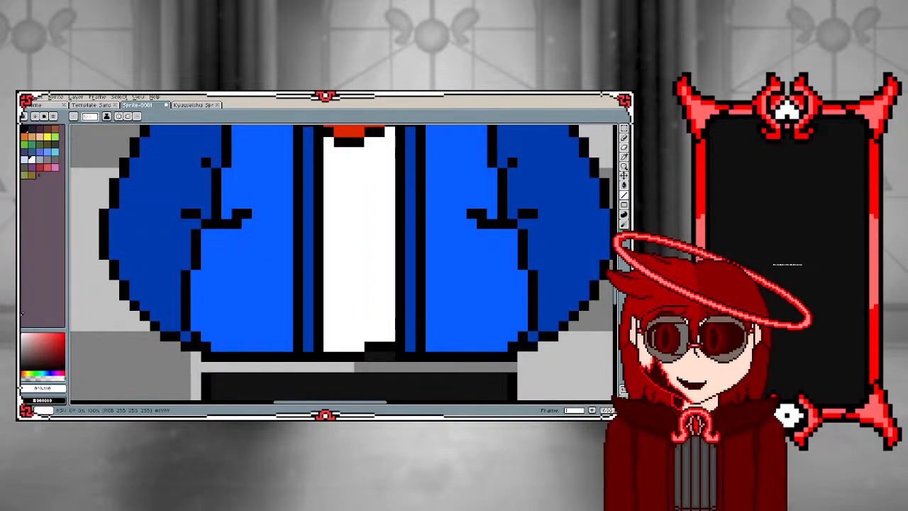
{"action": "key", "text": "g"}
{"action": "left_click", "coordinate": [160, 255]}
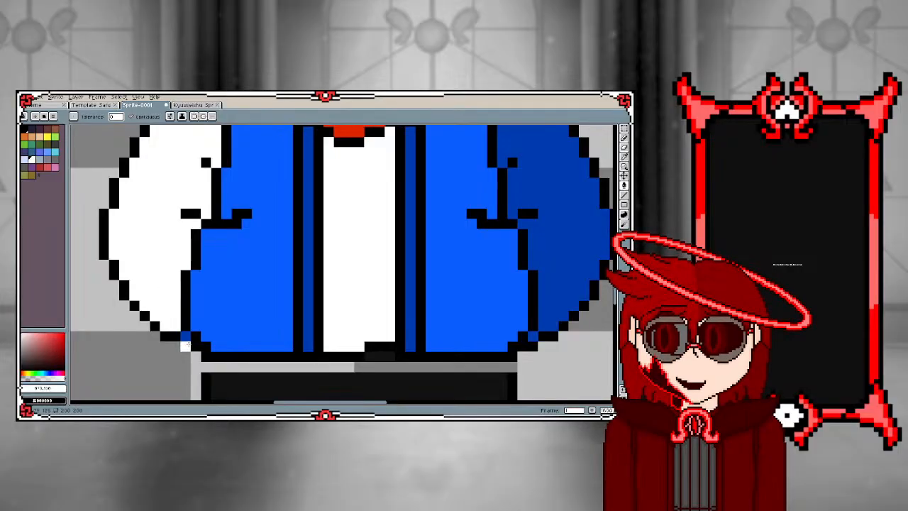
{"action": "scroll", "coordinate": [188, 332], "scroll_direction": "down", "scroll_amount": 2}
{"action": "left_click", "coordinate": [330, 273]}
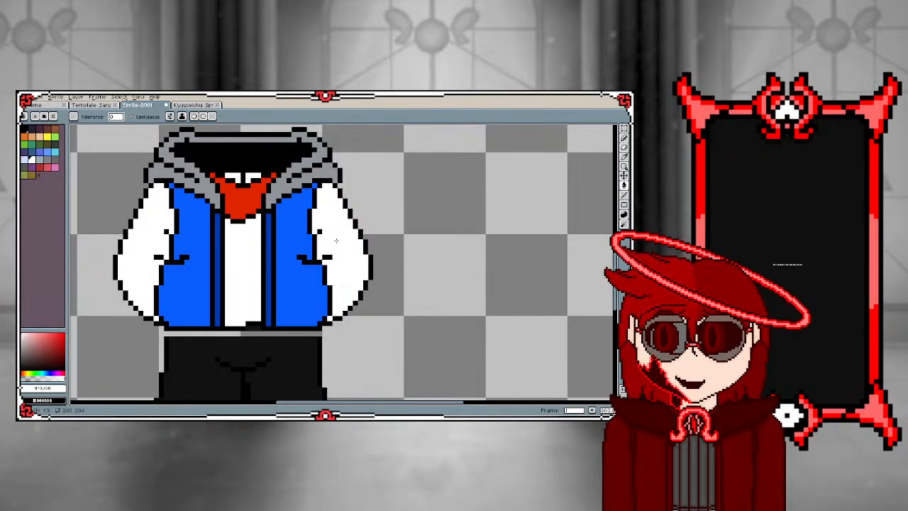
Examine the sprite's jacket, sleeves and legs, glancing at the Kyuuseishu and Template Sans documents before returning to Sprite-0001
{"action": "scroll", "coordinate": [330, 243], "scroll_direction": "down", "scroll_amount": 2}
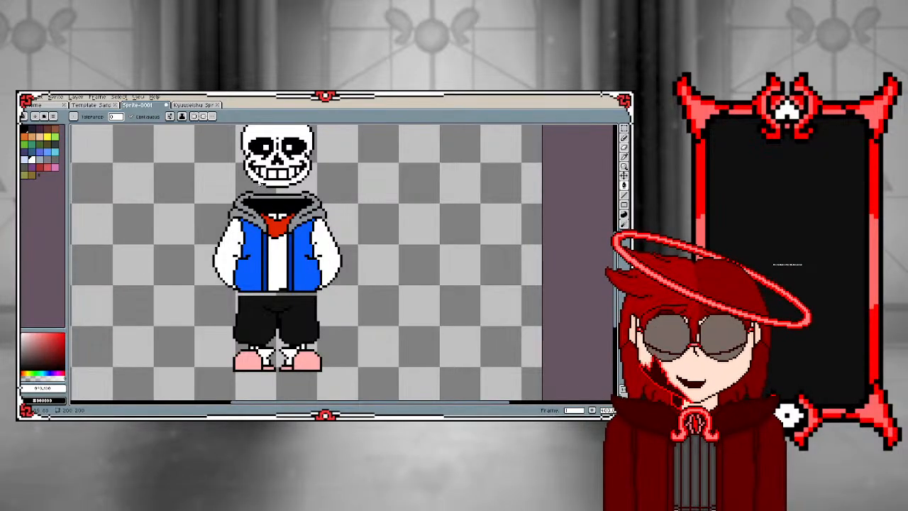
{"action": "scroll", "coordinate": [246, 268], "scroll_direction": "up", "scroll_amount": 1}
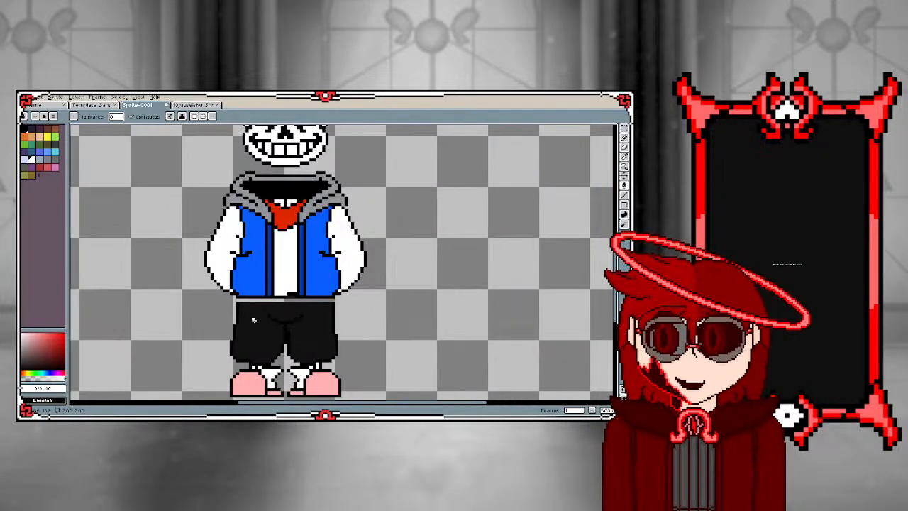
{"action": "scroll", "coordinate": [244, 345], "scroll_direction": "down", "scroll_amount": 1}
{"action": "scroll", "coordinate": [244, 347], "scroll_direction": "down", "scroll_amount": 2}
{"action": "scroll", "coordinate": [244, 347], "scroll_direction": "up", "scroll_amount": 1}
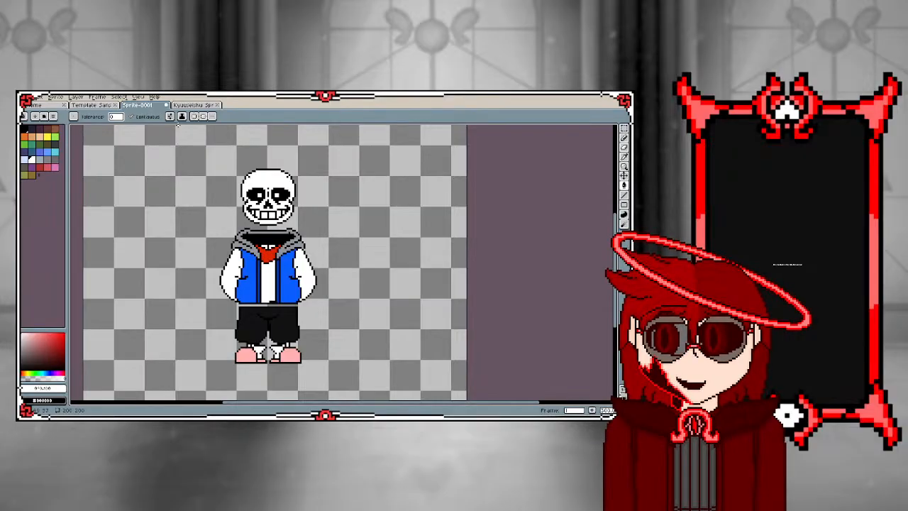
{"action": "left_click", "coordinate": [190, 105]}
{"action": "left_click", "coordinate": [90, 108]}
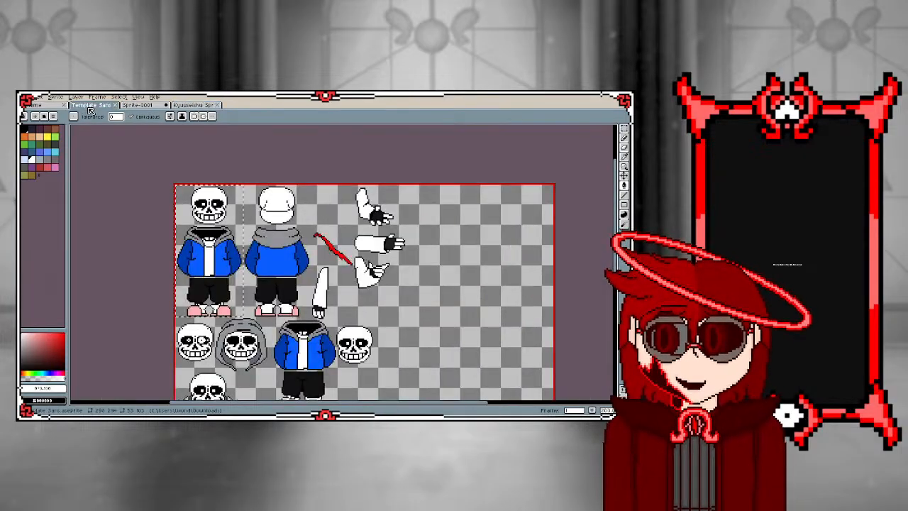
{"action": "left_click", "coordinate": [138, 105]}
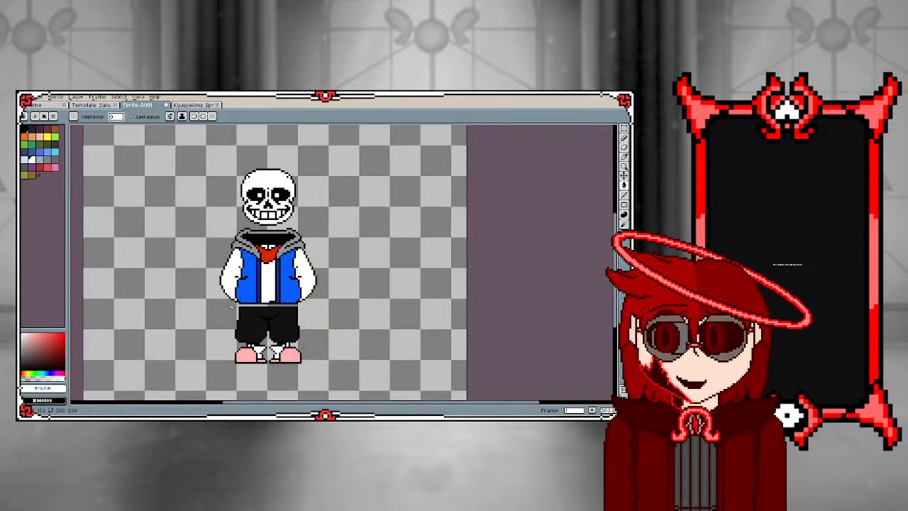
{"action": "scroll", "coordinate": [232, 308], "scroll_direction": "up", "scroll_amount": 1}
{"action": "scroll", "coordinate": [269, 312], "scroll_direction": "down", "scroll_amount": 1}
{"action": "scroll", "coordinate": [238, 326], "scroll_direction": "up", "scroll_amount": 2}
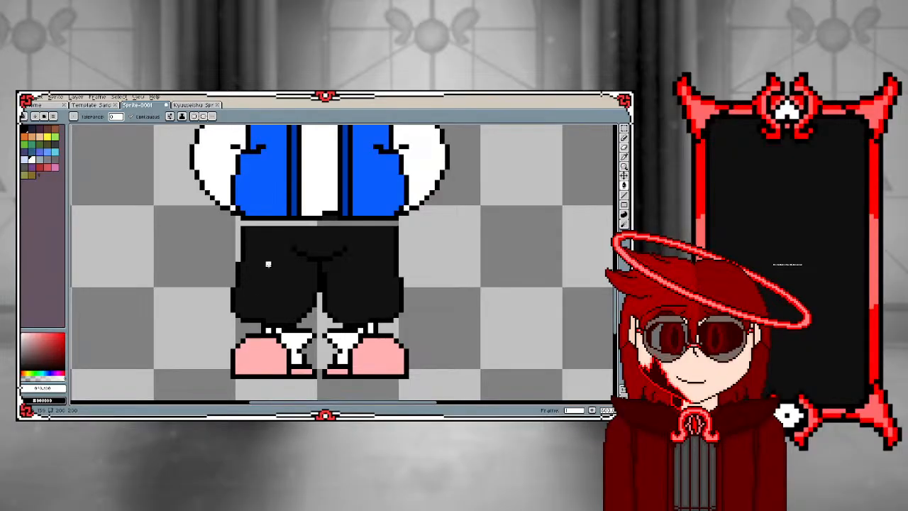
{"action": "scroll", "coordinate": [269, 264], "scroll_direction": "down", "scroll_amount": 3}
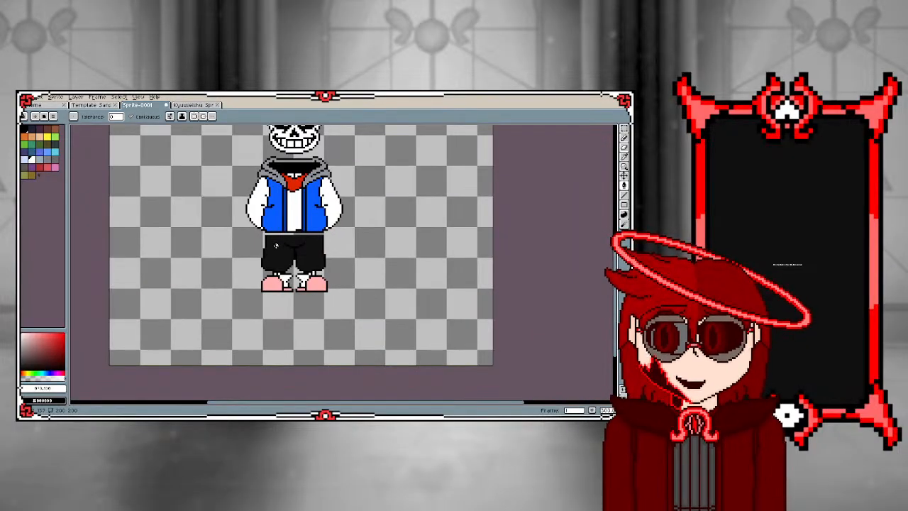
{"action": "scroll", "coordinate": [272, 164], "scroll_direction": "up", "scroll_amount": 3}
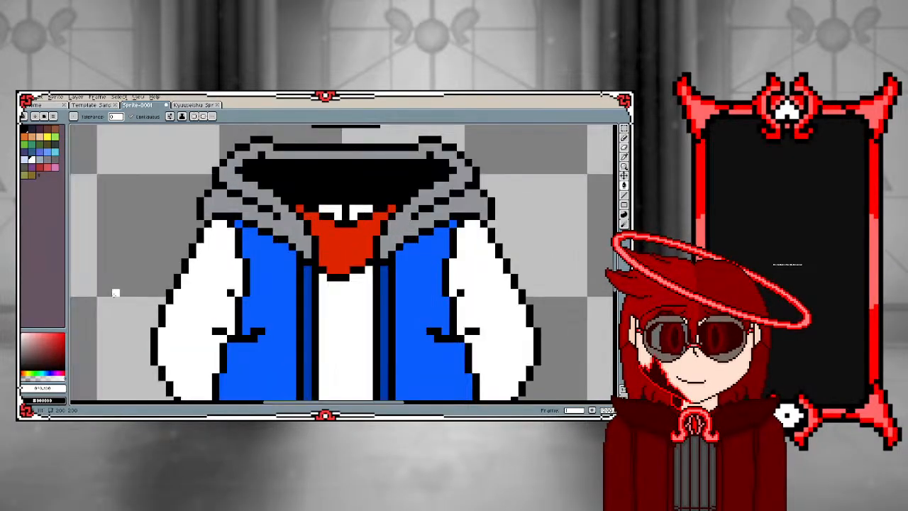
{"action": "scroll", "coordinate": [371, 255], "scroll_direction": "up", "scroll_amount": 2}
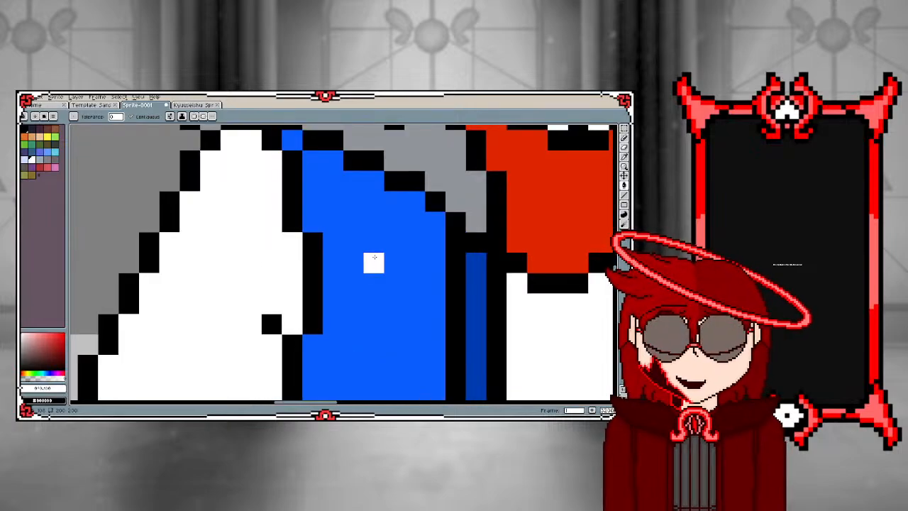
{"action": "scroll", "coordinate": [371, 250], "scroll_direction": "down", "scroll_amount": 3}
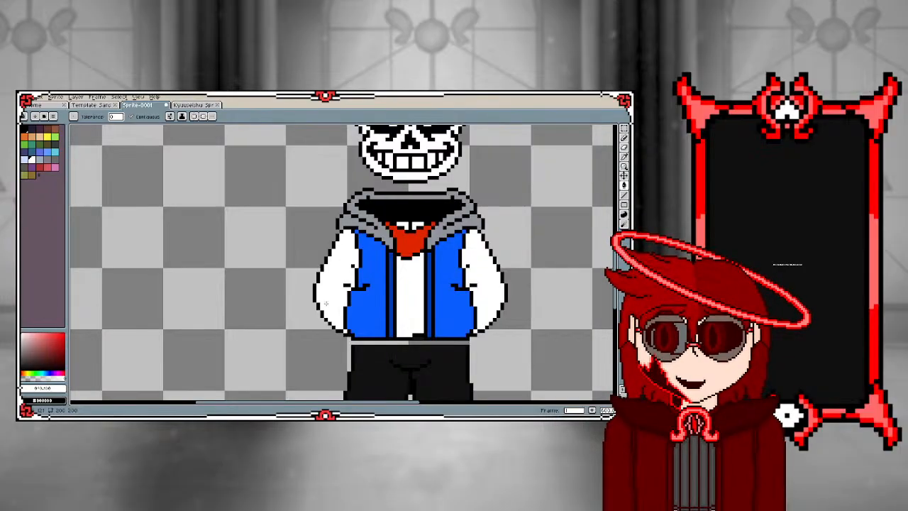
Draw a short black diagonal pixel line just inside the lower outer edge of the left white sleeve with the Pencil
{"action": "scroll", "coordinate": [334, 306], "scroll_direction": "up", "scroll_amount": 2}
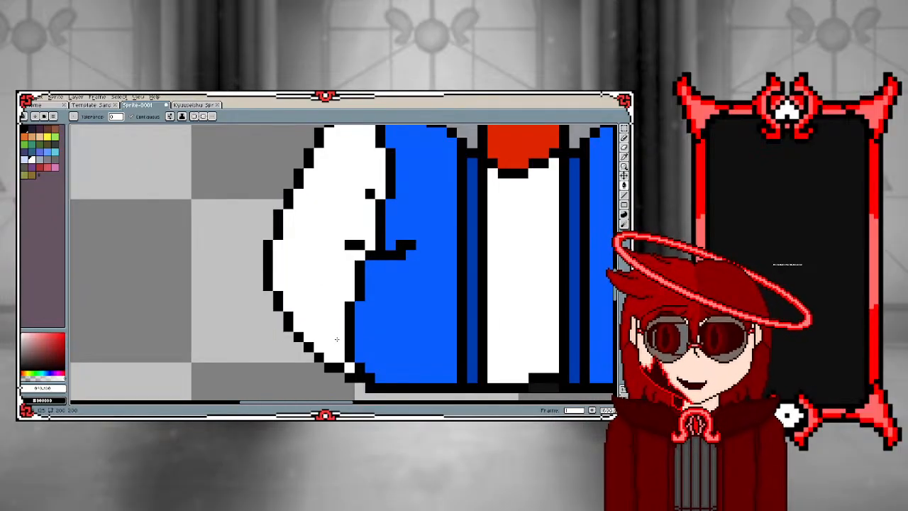
{"action": "key", "text": "b"}
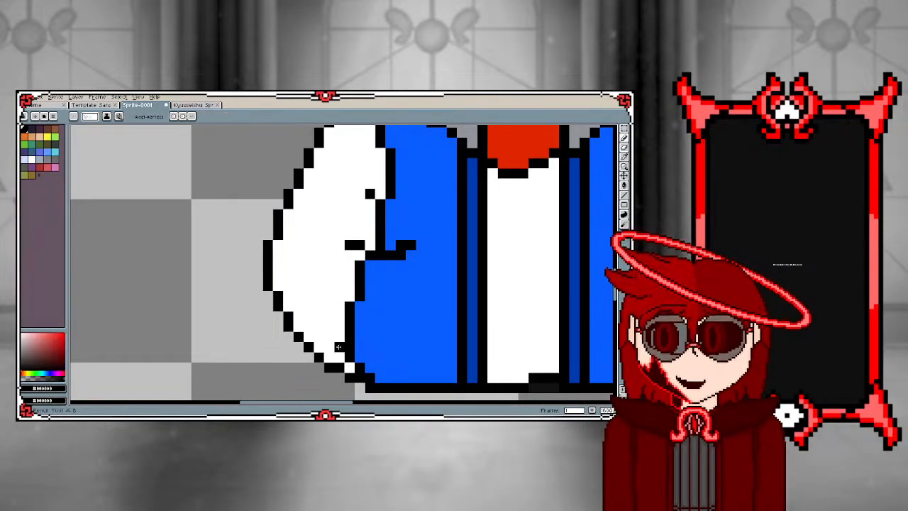
{"action": "left_click", "coordinate": [338, 347]}
{"action": "left_click", "coordinate": [329, 346]}
{"action": "left_click", "coordinate": [319, 337]}
{"action": "left_click", "coordinate": [308, 327]}
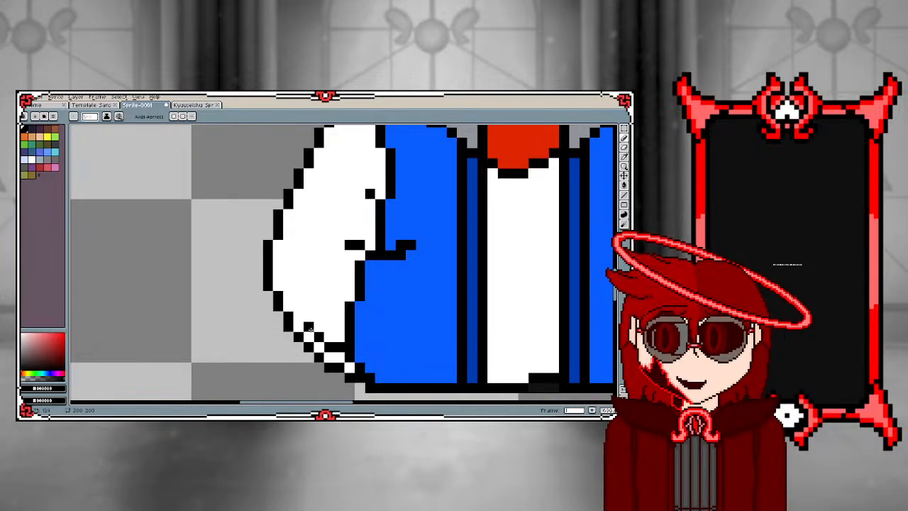
{"action": "left_click", "coordinate": [305, 318]}
{"action": "left_click", "coordinate": [299, 316]}
{"action": "left_click", "coordinate": [297, 307]}
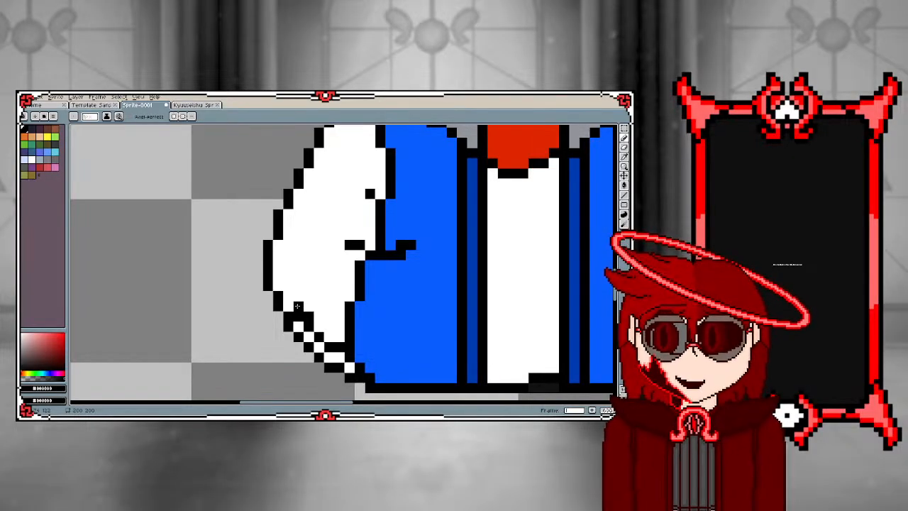
{"action": "key", "text": "ctrl+z"}
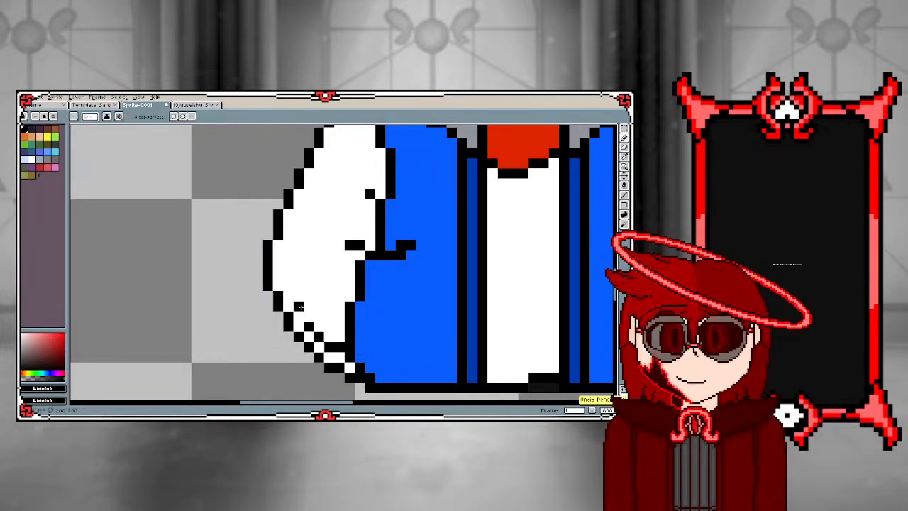
{"action": "left_click", "coordinate": [307, 318]}
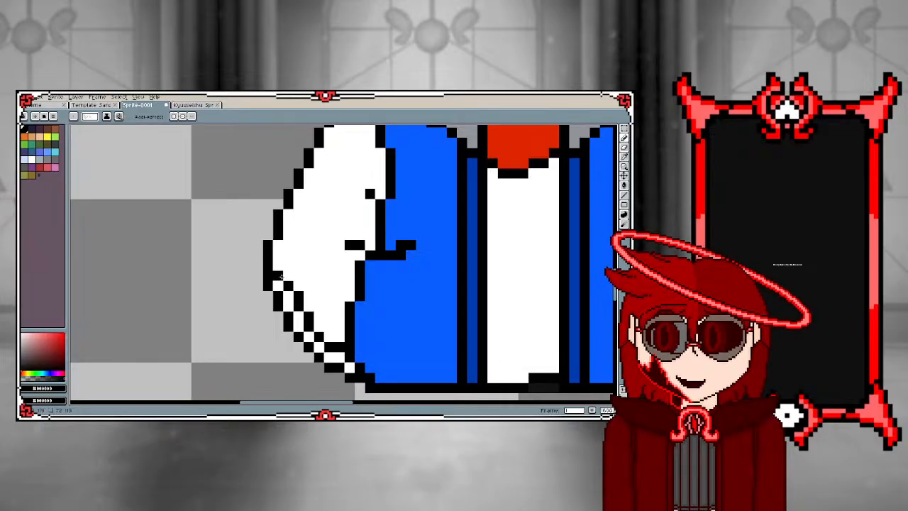
{"action": "scroll", "coordinate": [188, 285], "scroll_direction": "down", "scroll_amount": 2}
{"action": "scroll", "coordinate": [198, 287], "scroll_direction": "up", "scroll_amount": 2}
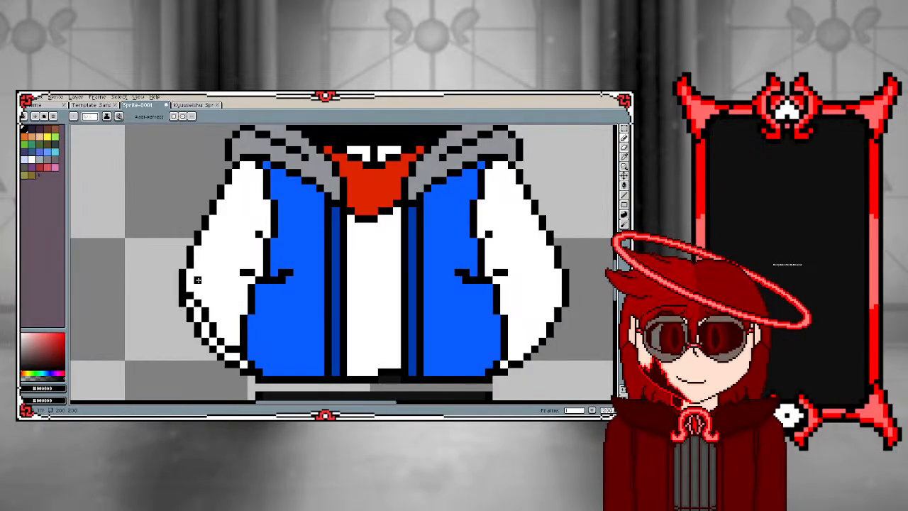
{"action": "key", "text": "ctrl+z"}
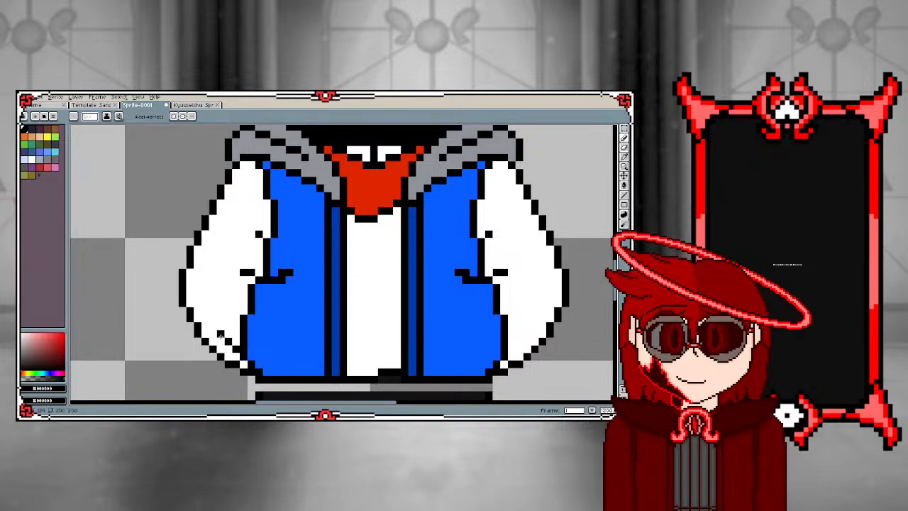
Continue the black inner line up the left sleeve, parallel to its outer outline, as far as the shoulder
{"action": "mouse_move", "coordinate": [212, 326]}
{"action": "left_mouse_down"}
{"action": "mouse_move", "coordinate": [198, 303]}
{"action": "mouse_move", "coordinate": [205, 257]}
{"action": "left_mouse_up"}
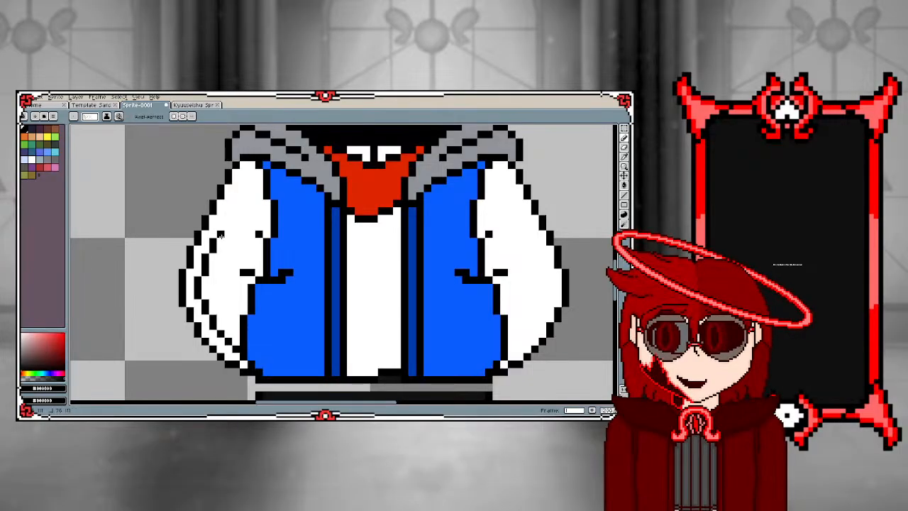
{"action": "left_click", "coordinate": [235, 196]}
{"action": "left_click", "coordinate": [244, 188]}
{"action": "left_click", "coordinate": [244, 180]}
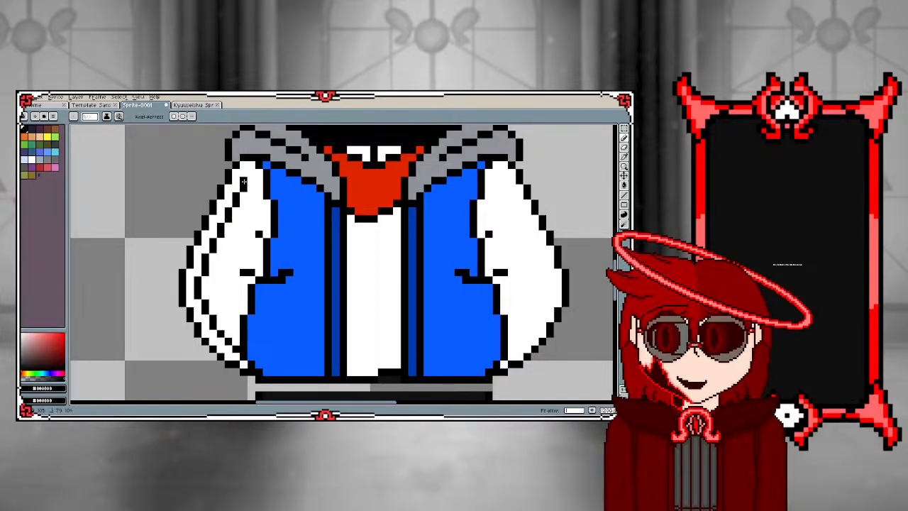
{"action": "left_click", "coordinate": [248, 175]}
{"action": "scroll", "coordinate": [245, 230], "scroll_direction": "down", "scroll_amount": 3}
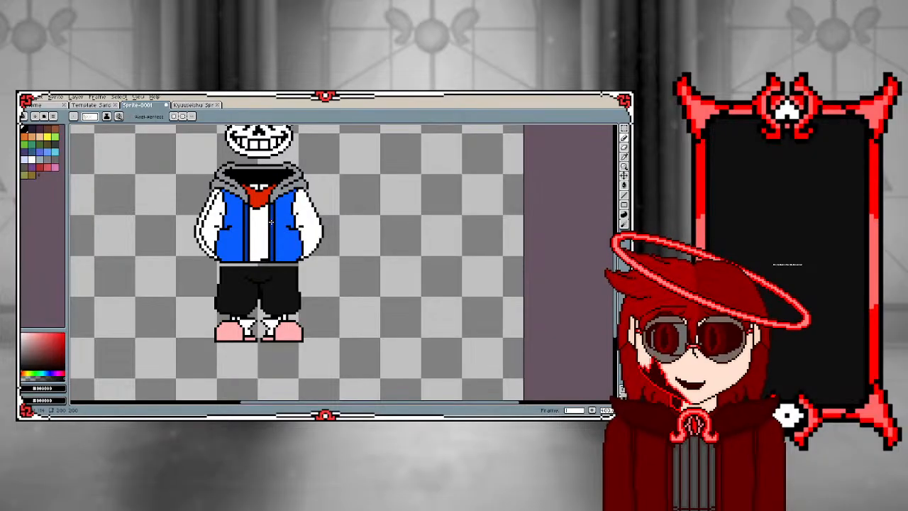
Draw a second black stepped line inside the first on the left sleeve, from the lower inner edge up to the sleeve's bend
{"action": "scroll", "coordinate": [272, 222], "scroll_direction": "up", "scroll_amount": 3}
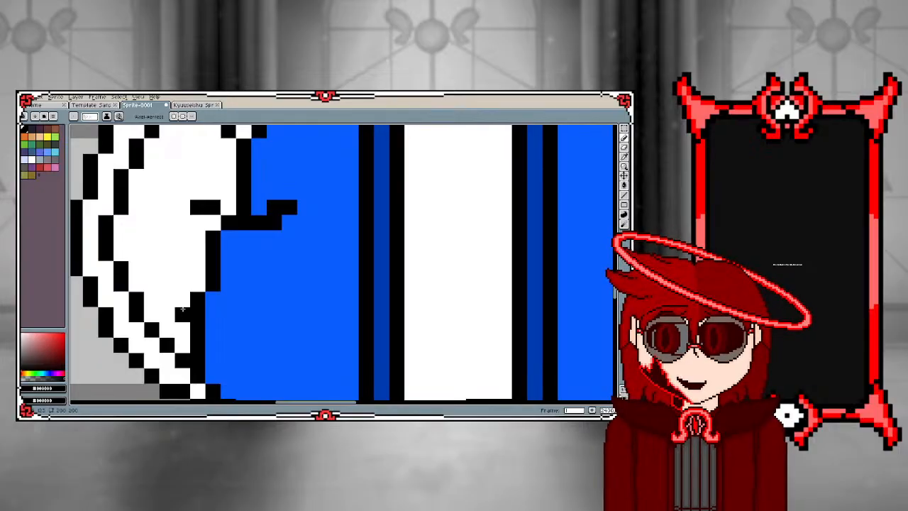
{"action": "left_click", "coordinate": [168, 300]}
{"action": "left_click", "coordinate": [168, 284]}
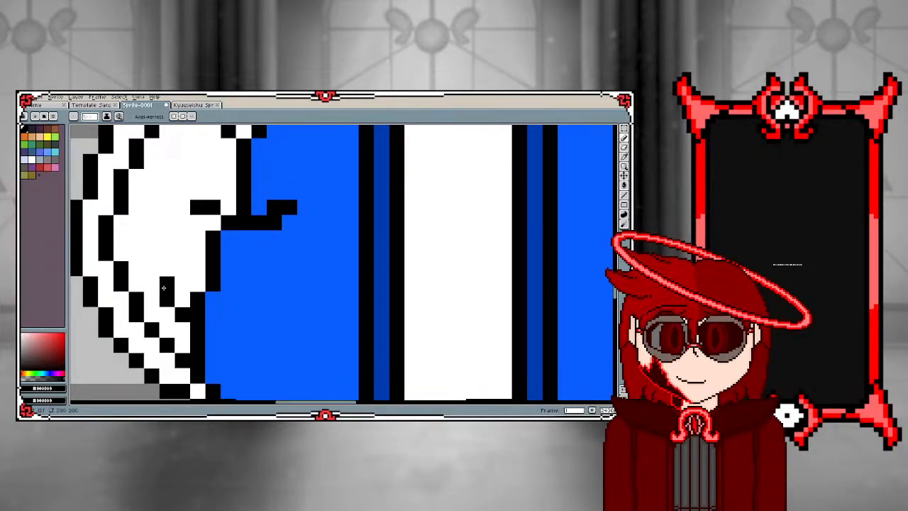
{"action": "left_click", "coordinate": [151, 269]}
{"action": "left_click", "coordinate": [136, 238]}
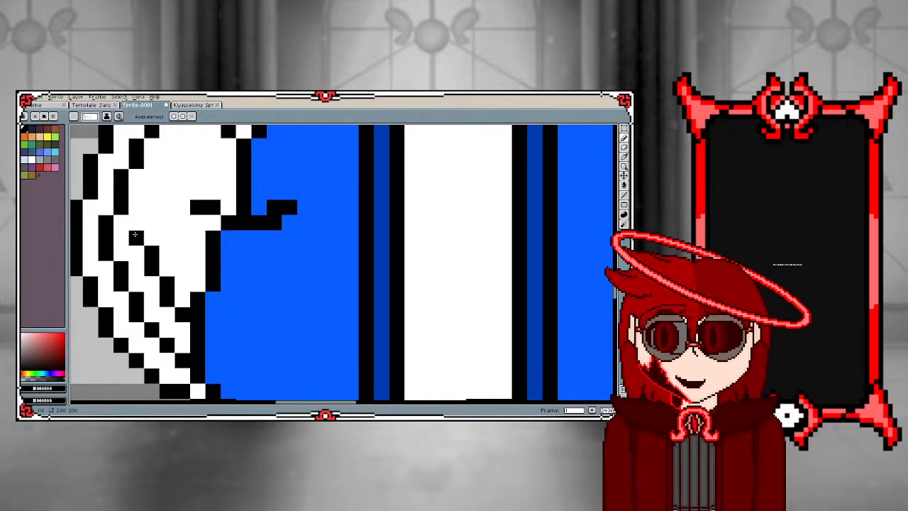
Continue the second black stepped line from the bend up the left sleeve to the jacket's edge near the shoulder
{"action": "left_click", "coordinate": [152, 222]}
{"action": "left_click", "coordinate": [151, 192]}
{"action": "left_click", "coordinate": [152, 207]}
{"action": "left_click", "coordinate": [167, 177]}
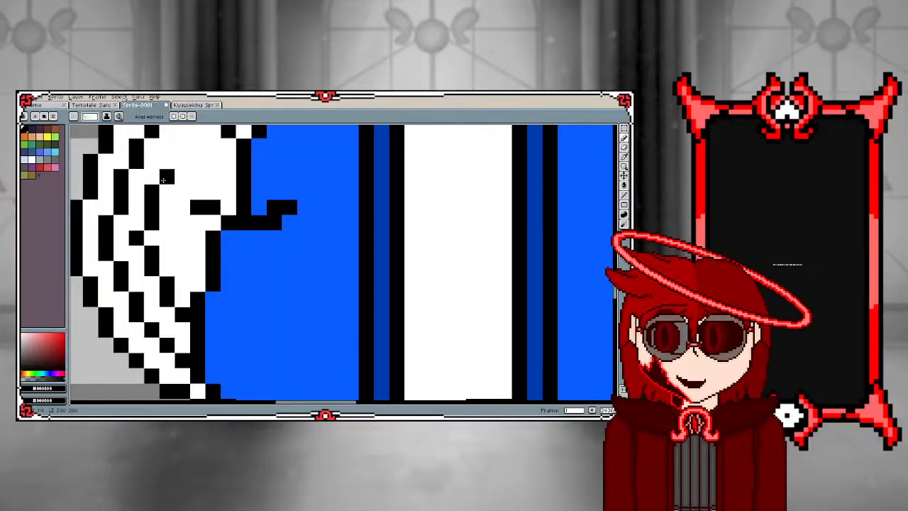
{"action": "left_click", "coordinate": [167, 162]}
{"action": "scroll", "coordinate": [107, 269], "scroll_direction": "down", "scroll_amount": 4}
{"action": "scroll", "coordinate": [105, 225], "scroll_direction": "up", "scroll_amount": 3}
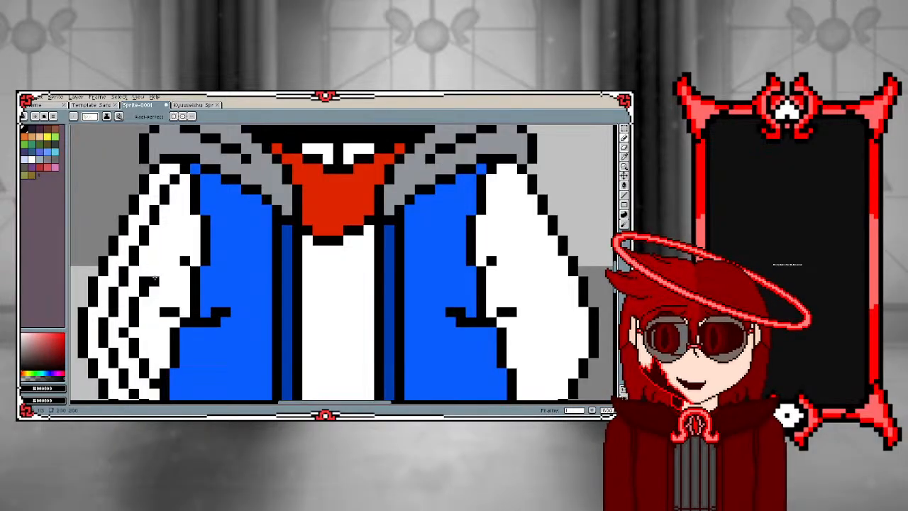
{"action": "left_click", "coordinate": [164, 251]}
{"action": "left_click", "coordinate": [164, 241]}
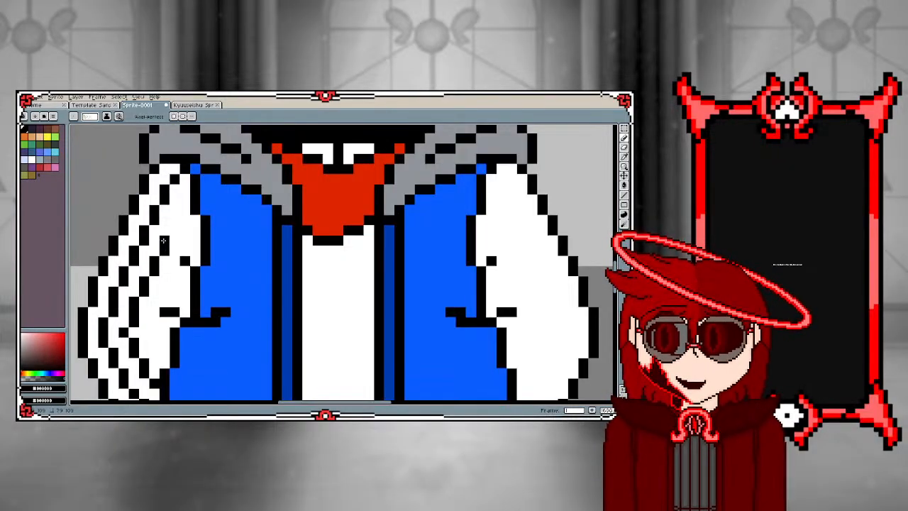
{"action": "left_click", "coordinate": [174, 230]}
{"action": "left_click", "coordinate": [183, 202]}
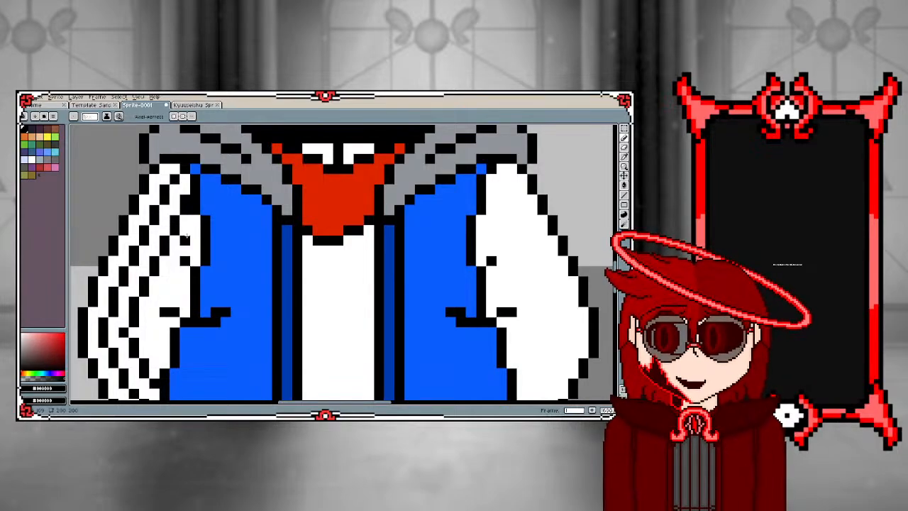
Add a third black stepped line along the left sleeve's inner side, from the jacket's armhole down past the crease
{"action": "left_click", "coordinate": [193, 233]}
{"action": "left_click", "coordinate": [187, 252]}
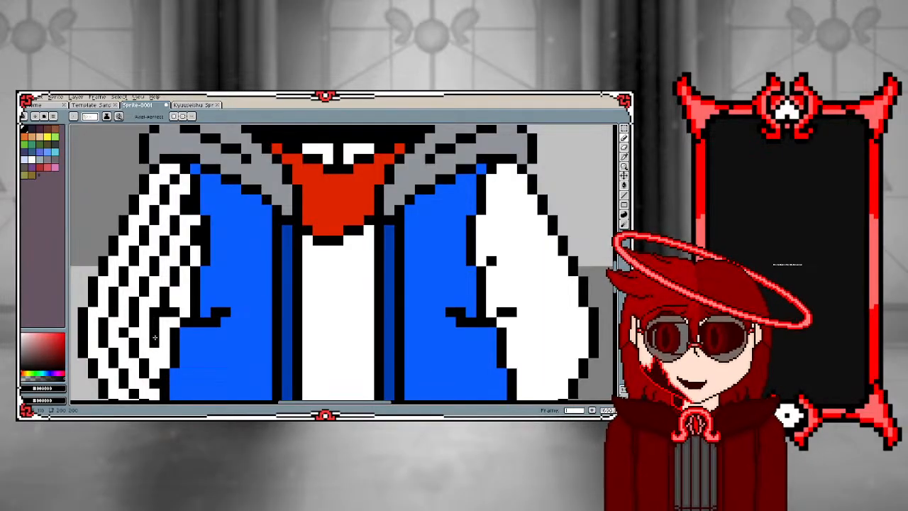
{"action": "scroll", "coordinate": [156, 341], "scroll_direction": "down", "scroll_amount": 3}
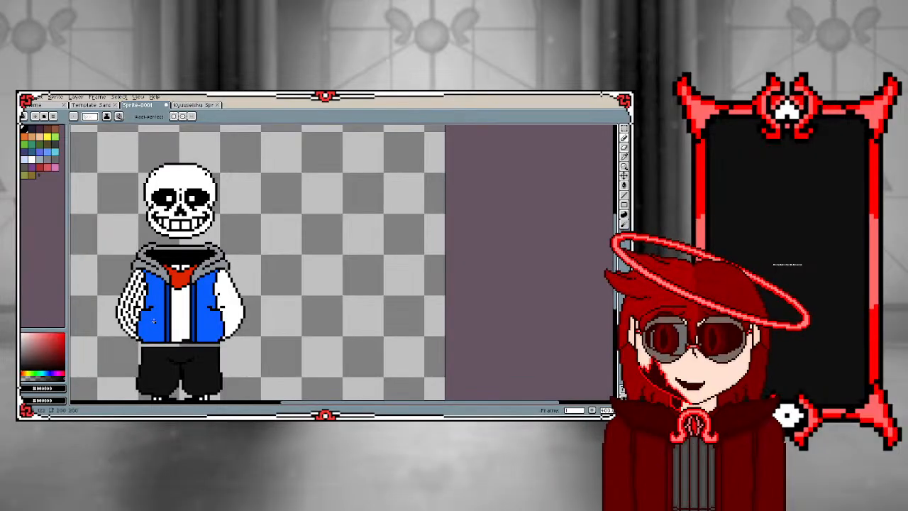
Copy the lined left sleeve with its adjoining jacket edge, flip the copy horizontally and place it over the plain right sleeve
{"action": "scroll", "coordinate": [153, 321], "scroll_direction": "up", "scroll_amount": 2}
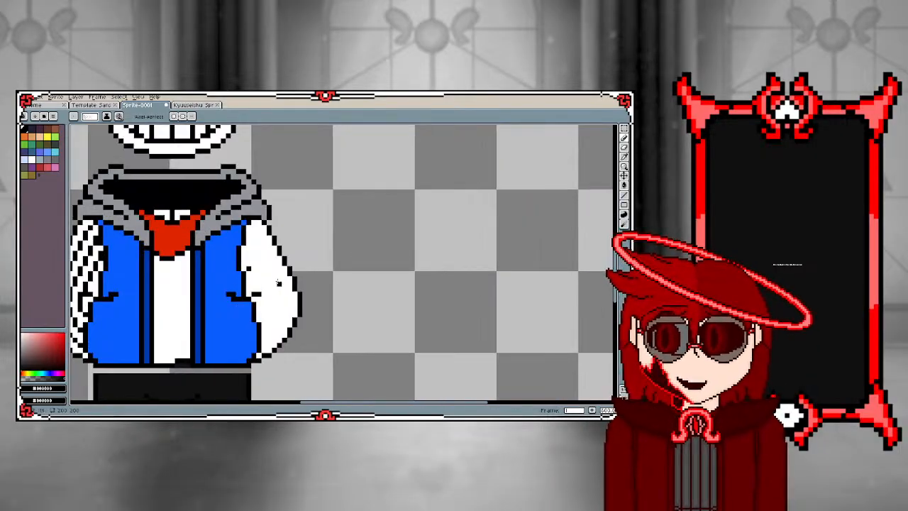
{"action": "scroll", "coordinate": [279, 283], "scroll_direction": "up", "scroll_amount": 2}
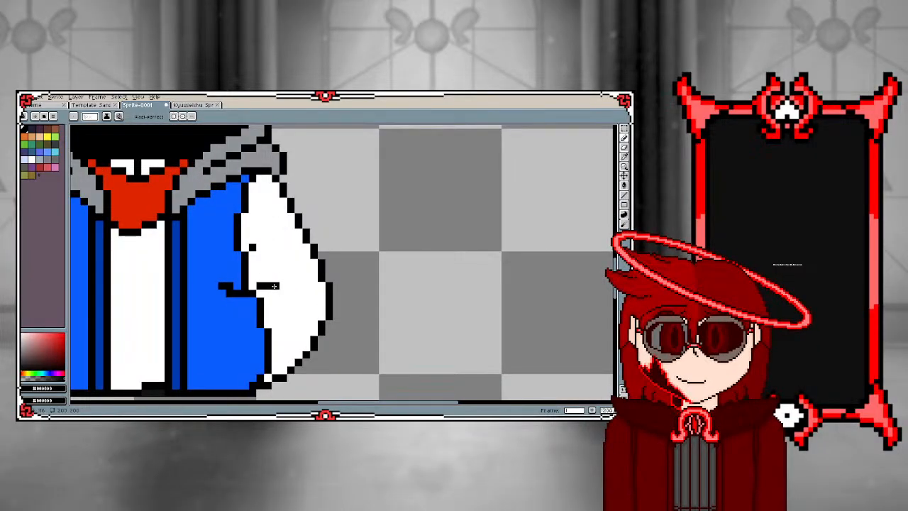
{"action": "scroll", "coordinate": [268, 279], "scroll_direction": "down", "scroll_amount": 4}
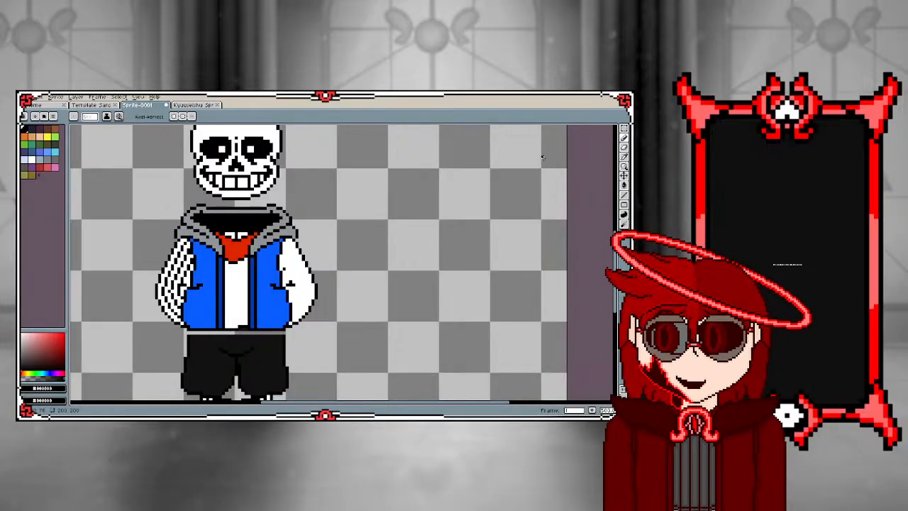
{"action": "left_click", "coordinate": [614, 129]}
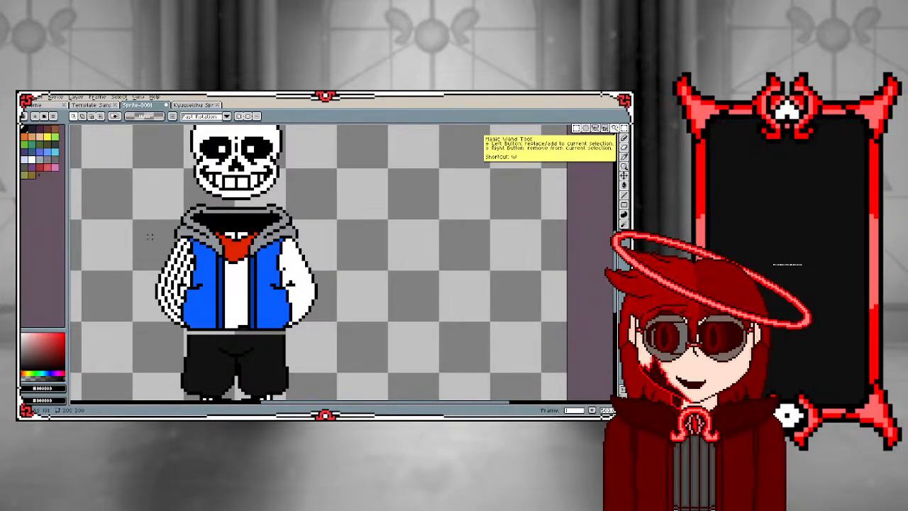
{"action": "left_click_drag", "start_coordinate": [144, 234], "coordinate": [205, 333]}
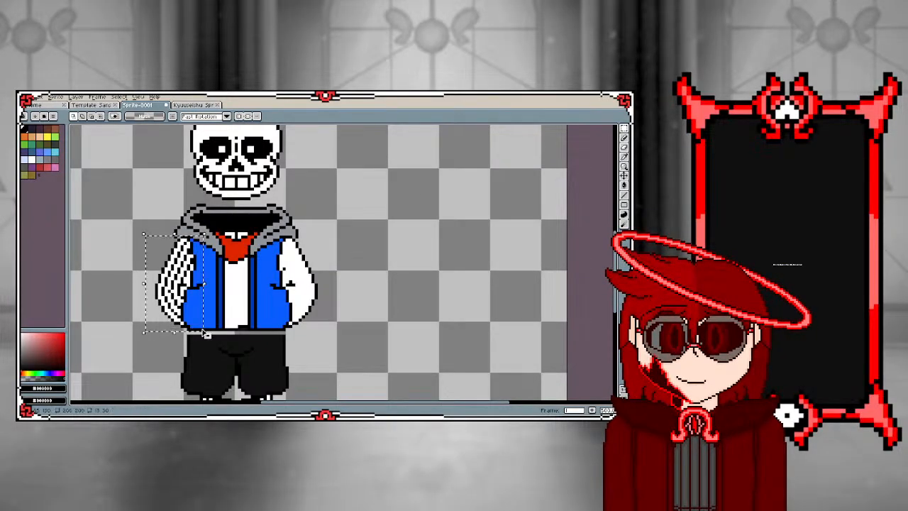
{"action": "key", "text": "ctrl+c"}
{"action": "key", "text": "ctrl+v"}
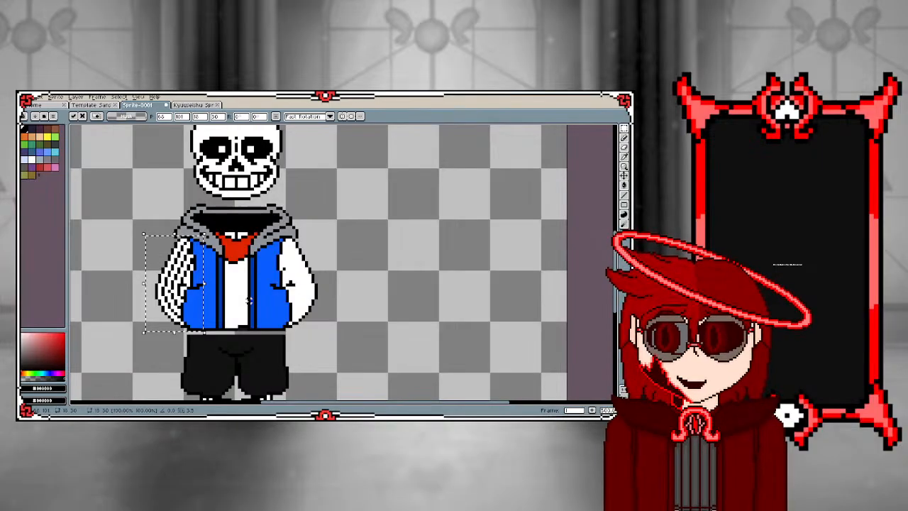
{"action": "key", "text": "shift+h"}
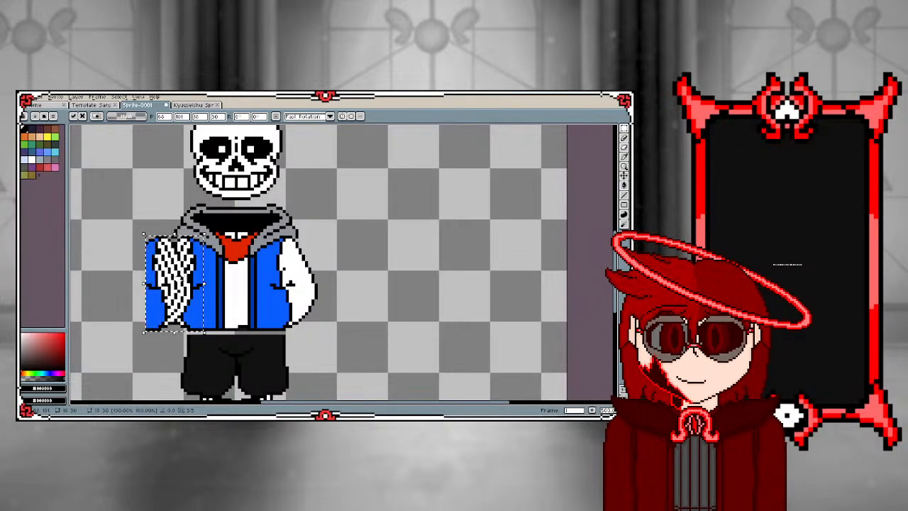
{"action": "left_click_drag", "start_coordinate": [180, 285], "coordinate": [308, 284]}
{"action": "left_click", "coordinate": [371, 266]}
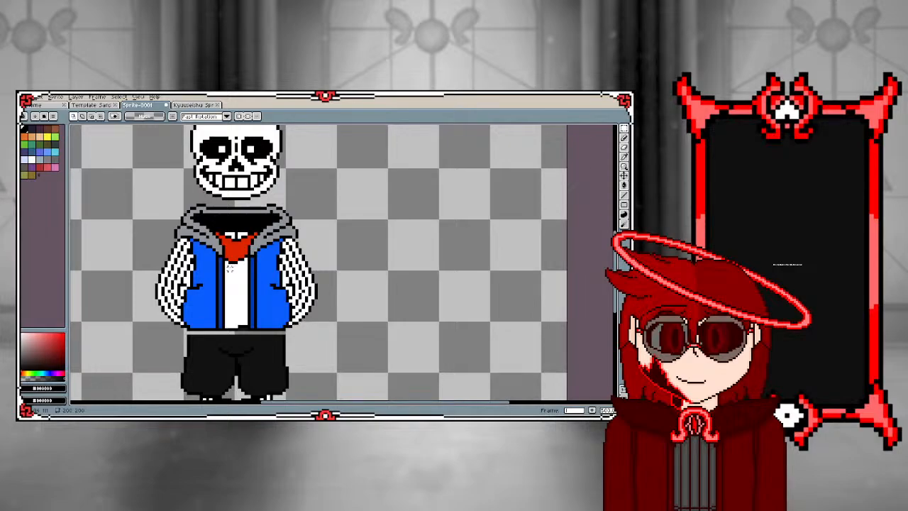
Draw the upper and left outline of a yellow pixel heart on the left blue jacket front with the Pencil
{"action": "scroll", "coordinate": [208, 307], "scroll_direction": "up", "scroll_amount": 2}
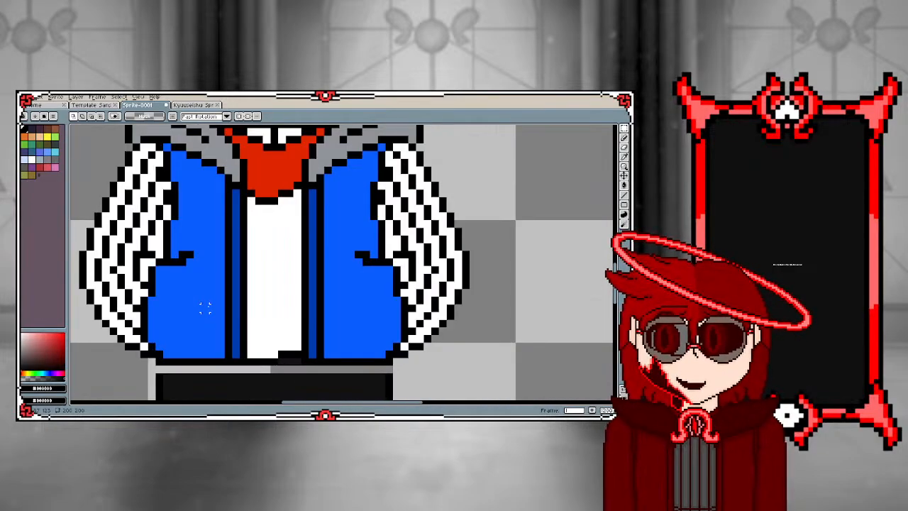
{"action": "scroll", "coordinate": [205, 284], "scroll_direction": "down", "scroll_amount": 2}
{"action": "scroll", "coordinate": [204, 233], "scroll_direction": "up", "scroll_amount": 2}
{"action": "scroll", "coordinate": [204, 233], "scroll_direction": "up", "scroll_amount": 1}
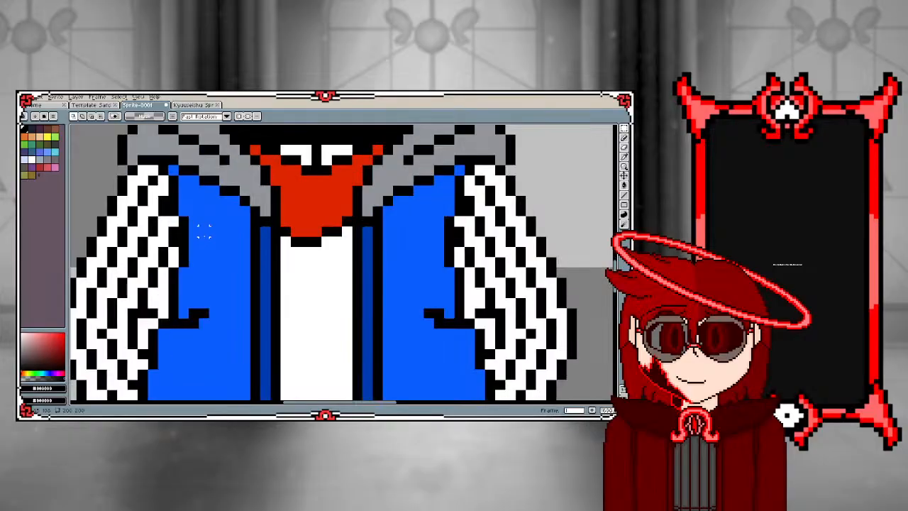
{"action": "left_click", "coordinate": [47, 136]}
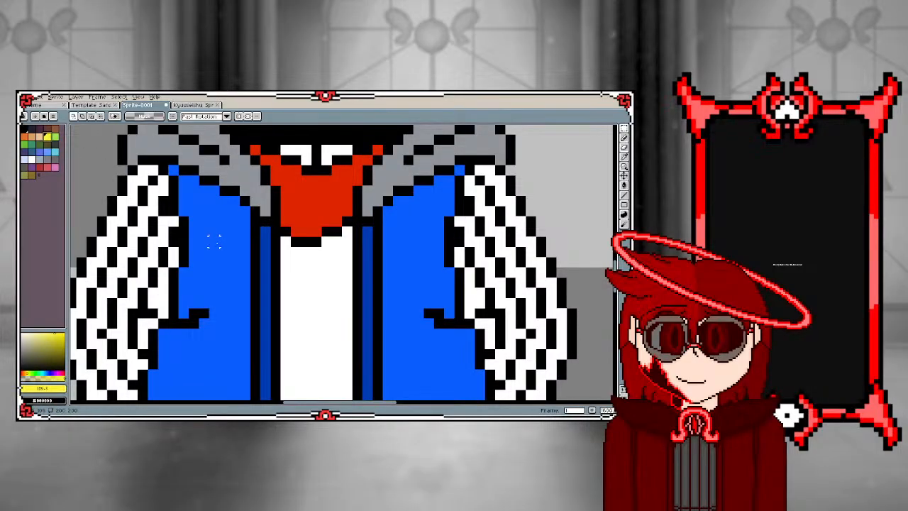
{"action": "key", "text": "b"}
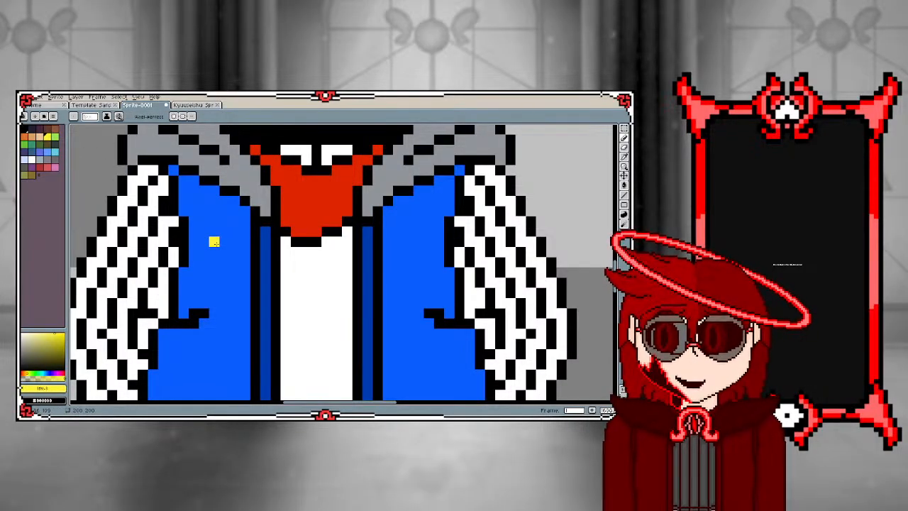
{"action": "mouse_move", "coordinate": [214, 242]}
{"action": "left_mouse_down"}
{"action": "mouse_move", "coordinate": [225, 250]}
{"action": "mouse_move", "coordinate": [243, 242]}
{"action": "left_mouse_up"}
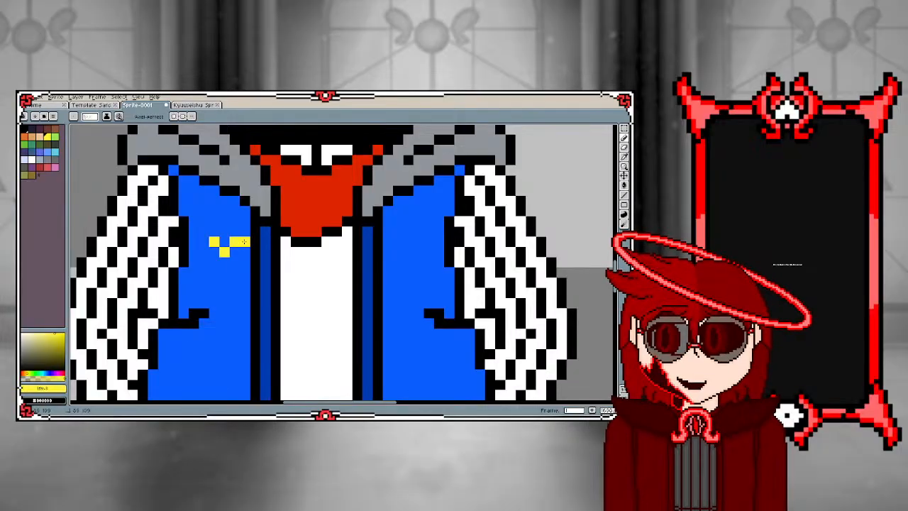
{"action": "left_click", "coordinate": [244, 252]}
{"action": "left_click", "coordinate": [206, 253]}
{"action": "mouse_move", "coordinate": [204, 252]}
{"action": "left_mouse_down"}
{"action": "mouse_move", "coordinate": [205, 243]}
{"action": "mouse_move", "coordinate": [206, 271]}
{"action": "mouse_move", "coordinate": [225, 293]}
{"action": "mouse_move", "coordinate": [235, 282]}
{"action": "left_mouse_up"}
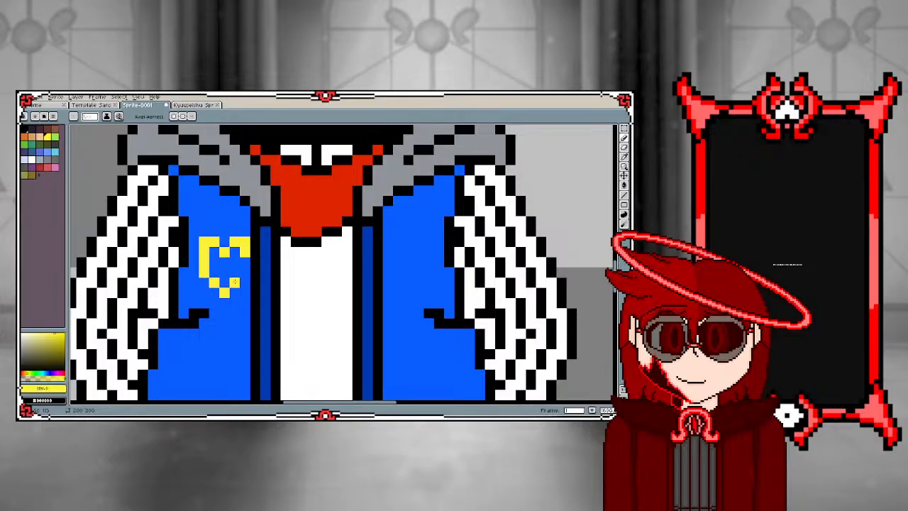
Undo the heart's lower outline strokes and complete it as a shorter heart filled solid yellow
{"action": "key", "text": "ctrl+z"}
{"action": "key", "text": "ctrl+z"}
{"action": "key", "text": "ctrl+z"}
{"action": "key", "text": "ctrl+z"}
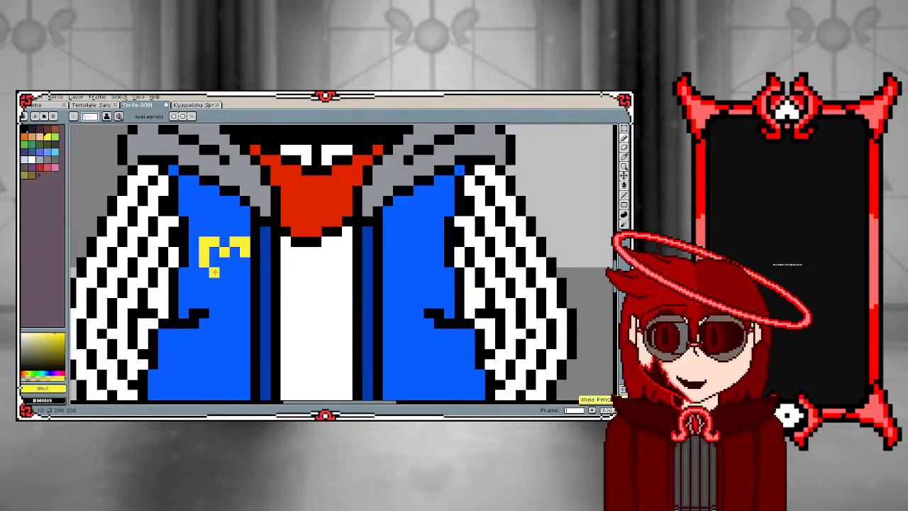
{"action": "mouse_move", "coordinate": [214, 272]}
{"action": "left_mouse_down"}
{"action": "mouse_move", "coordinate": [224, 284]}
{"action": "mouse_move", "coordinate": [234, 273]}
{"action": "mouse_move", "coordinate": [232, 256]}
{"action": "mouse_move", "coordinate": [224, 273]}
{"action": "mouse_move", "coordinate": [215, 252]}
{"action": "left_mouse_up"}
{"action": "scroll", "coordinate": [160, 227], "scroll_direction": "down", "scroll_amount": 5}
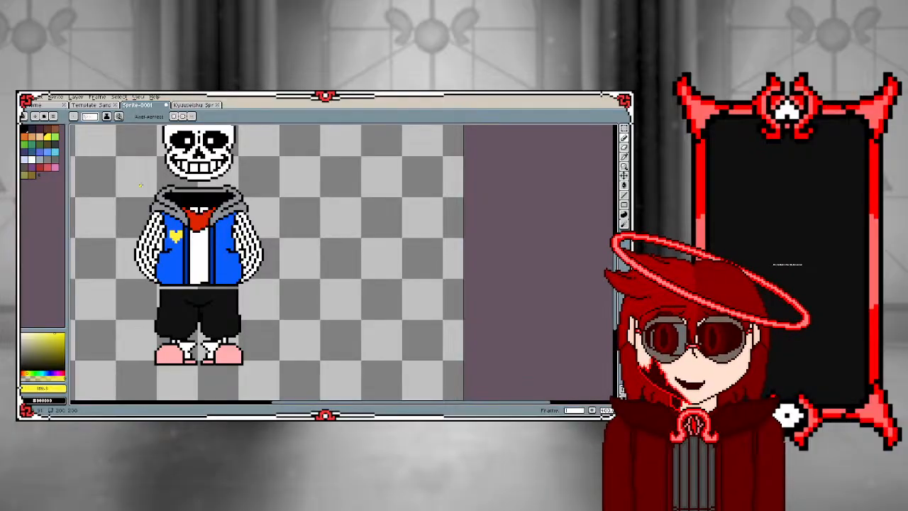
{"action": "scroll", "coordinate": [252, 257], "scroll_direction": "up", "scroll_amount": 3}
{"action": "scroll", "coordinate": [248, 298], "scroll_direction": "down", "scroll_amount": 2}
{"action": "scroll", "coordinate": [282, 258], "scroll_direction": "up", "scroll_amount": 3}
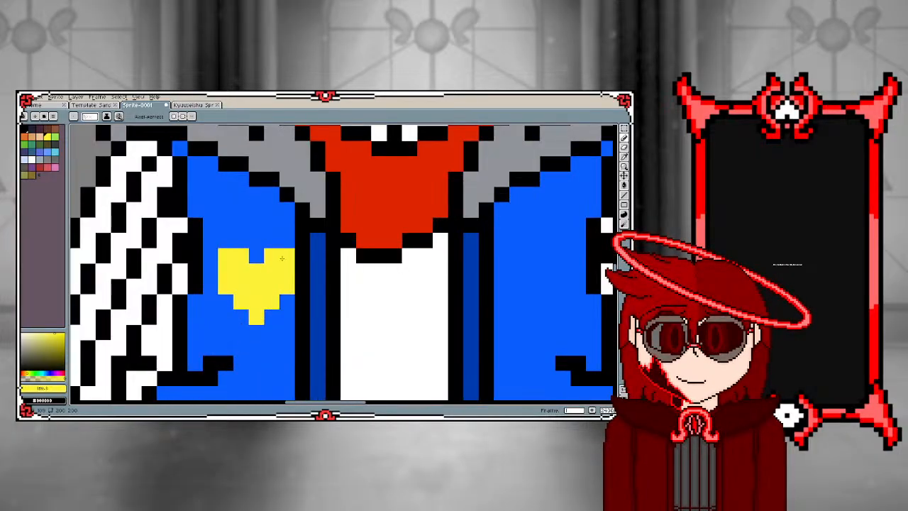
Outline the yellow heart in black, including the notch between its lobes and the stepped edges down to its tip
{"action": "left_click", "coordinate": [295, 242]}
{"action": "left_click", "coordinate": [299, 240], "text": "alt"}
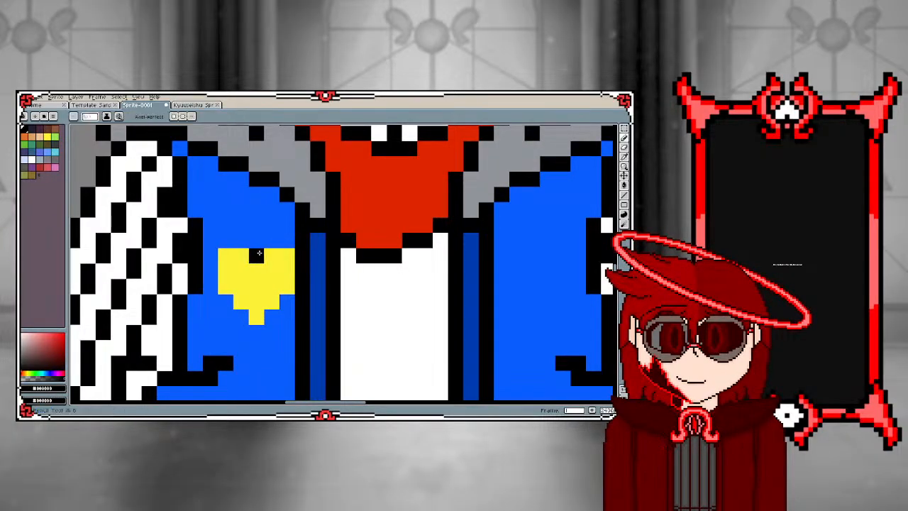
{"action": "mouse_move", "coordinate": [256, 254]}
{"action": "left_mouse_down"}
{"action": "mouse_move", "coordinate": [293, 239]}
{"action": "mouse_move", "coordinate": [227, 245]}
{"action": "mouse_move", "coordinate": [239, 244]}
{"action": "mouse_move", "coordinate": [216, 259]}
{"action": "mouse_move", "coordinate": [216, 286]}
{"action": "left_mouse_up"}
{"action": "left_click", "coordinate": [226, 302]}
{"action": "left_click", "coordinate": [241, 331]}
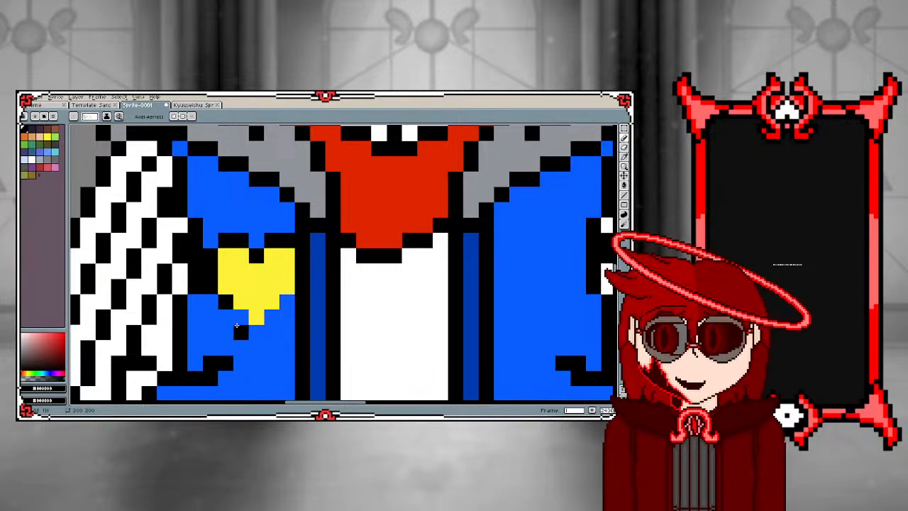
{"action": "left_click", "coordinate": [242, 317]}
{"action": "left_click", "coordinate": [256, 333]}
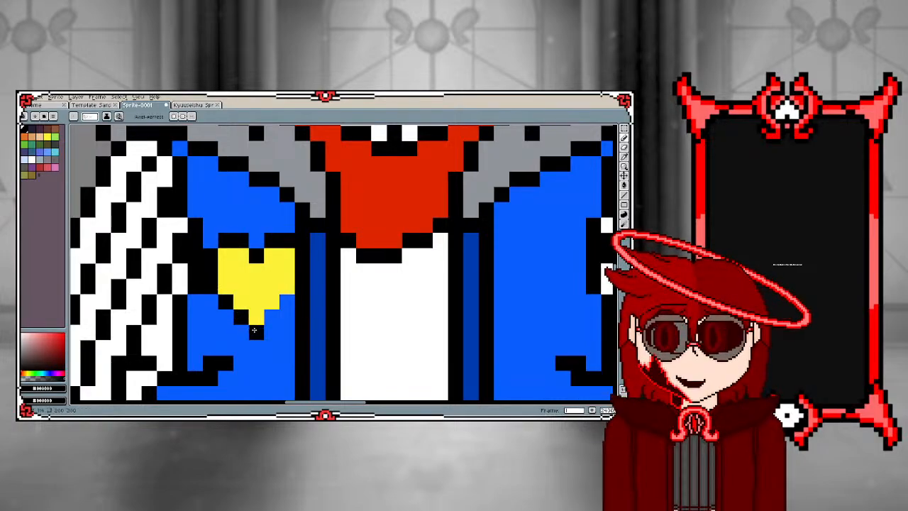
{"action": "left_click", "coordinate": [271, 317]}
{"action": "left_click", "coordinate": [287, 301]}
{"action": "scroll", "coordinate": [258, 301], "scroll_direction": "down", "scroll_amount": 5}
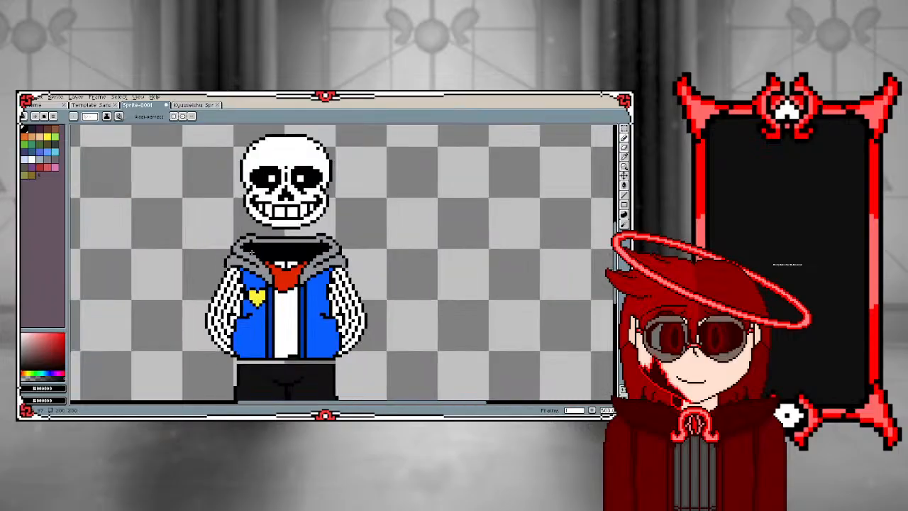
{"action": "scroll", "coordinate": [254, 259], "scroll_direction": "up", "scroll_amount": 4}
{"action": "scroll", "coordinate": [253, 238], "scroll_direction": "down", "scroll_amount": 4}
{"action": "scroll", "coordinate": [247, 306], "scroll_direction": "up", "scroll_amount": 3}
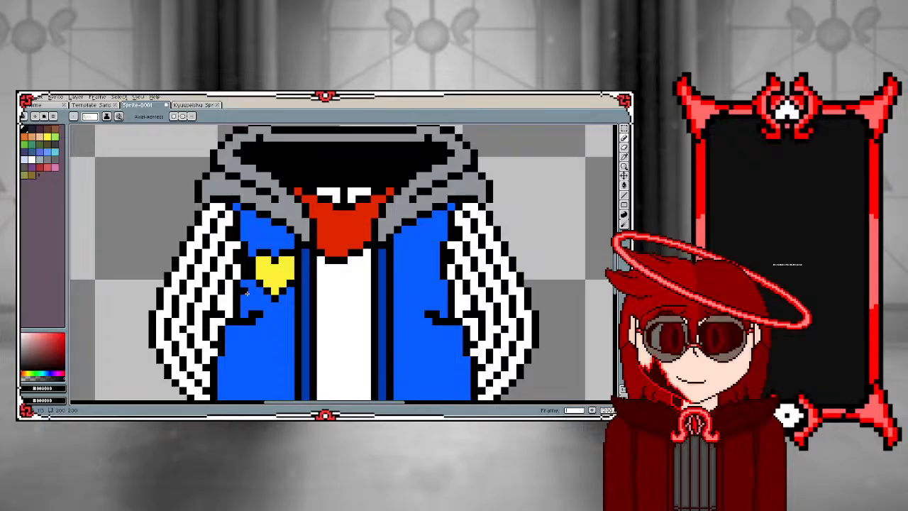
Place alternating white pixels in a checker arrangement directly above the heart on the left jacket front
{"action": "scroll", "coordinate": [266, 266], "scroll_direction": "up", "scroll_amount": 2}
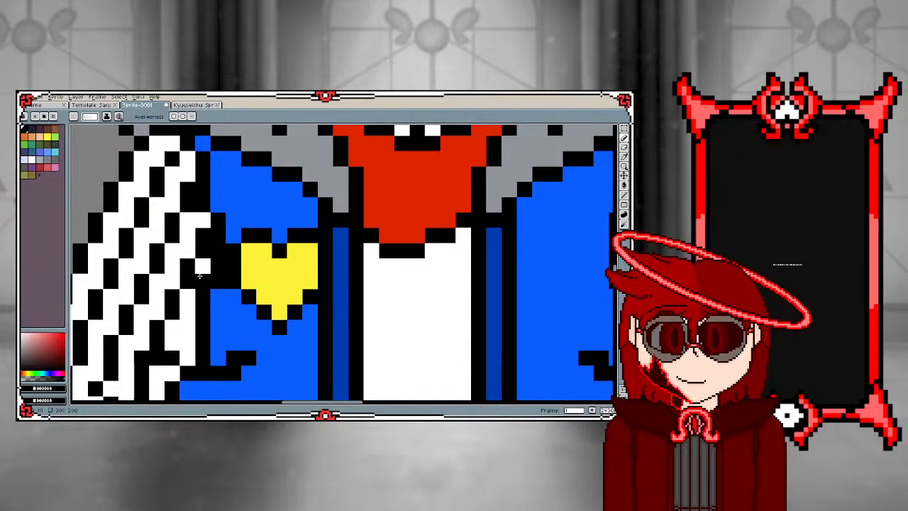
{"action": "left_click", "coordinate": [200, 275], "text": "alt"}
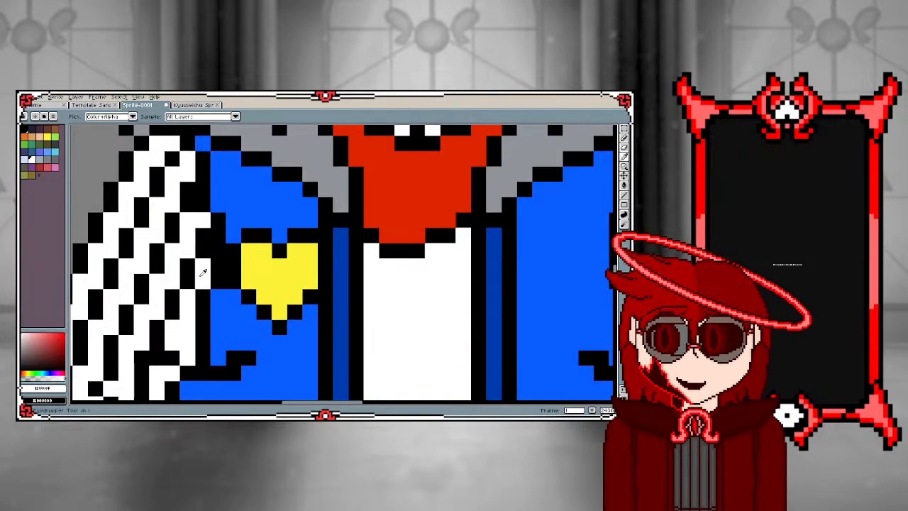
{"action": "left_click", "coordinate": [283, 234]}
{"action": "left_click", "coordinate": [265, 220]}
{"action": "left_click", "coordinate": [295, 220]}
{"action": "left_click", "coordinate": [280, 205]}
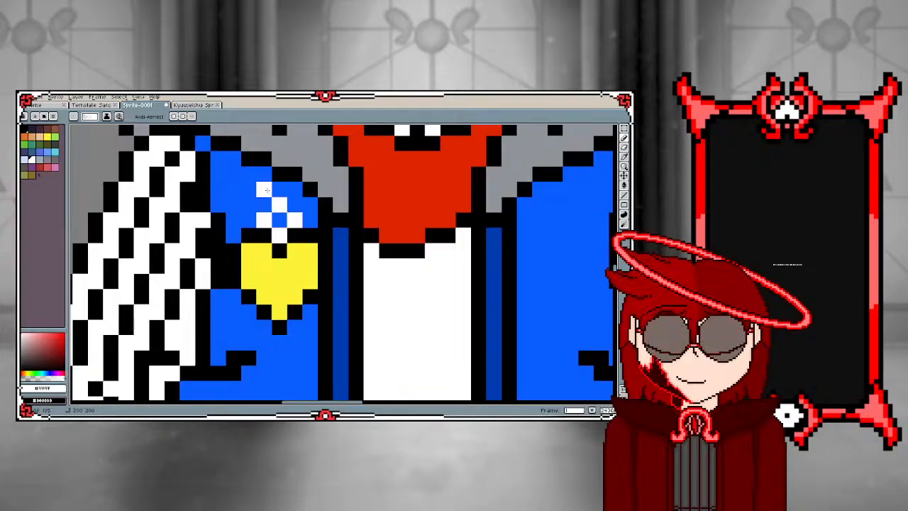
Fill the gaps between the white pixels above the heart with black to make a checkered patch
{"action": "scroll", "coordinate": [219, 190], "scroll_direction": "down", "scroll_amount": 2}
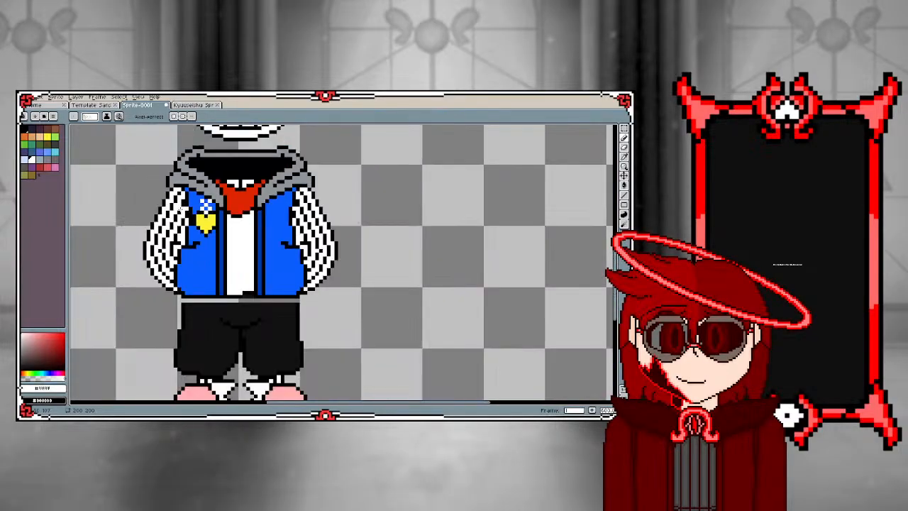
{"action": "scroll", "coordinate": [202, 202], "scroll_direction": "up", "scroll_amount": 2}
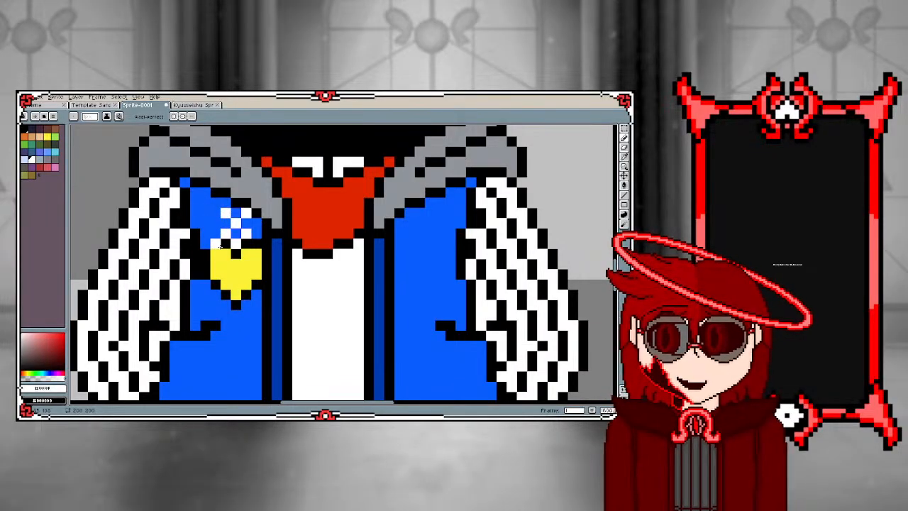
{"action": "left_click", "coordinate": [225, 243], "text": "alt"}
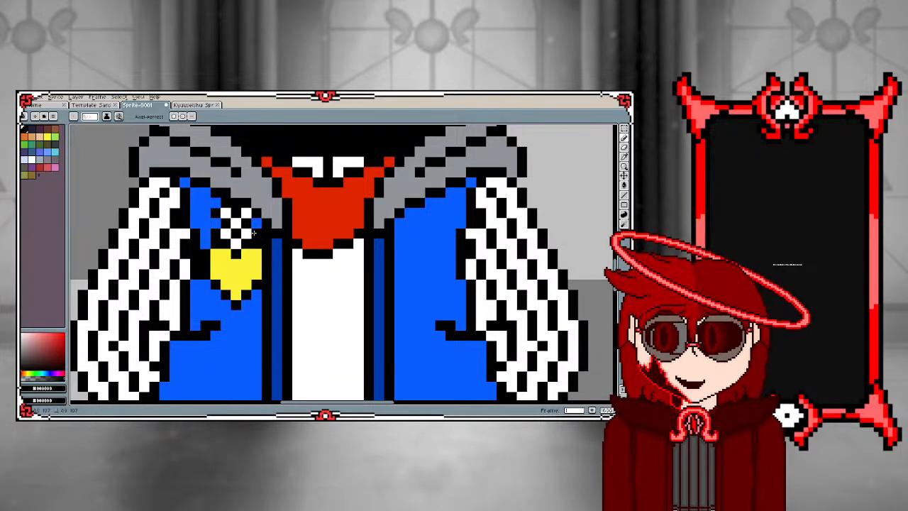
{"action": "scroll", "coordinate": [239, 232], "scroll_direction": "down", "scroll_amount": 2}
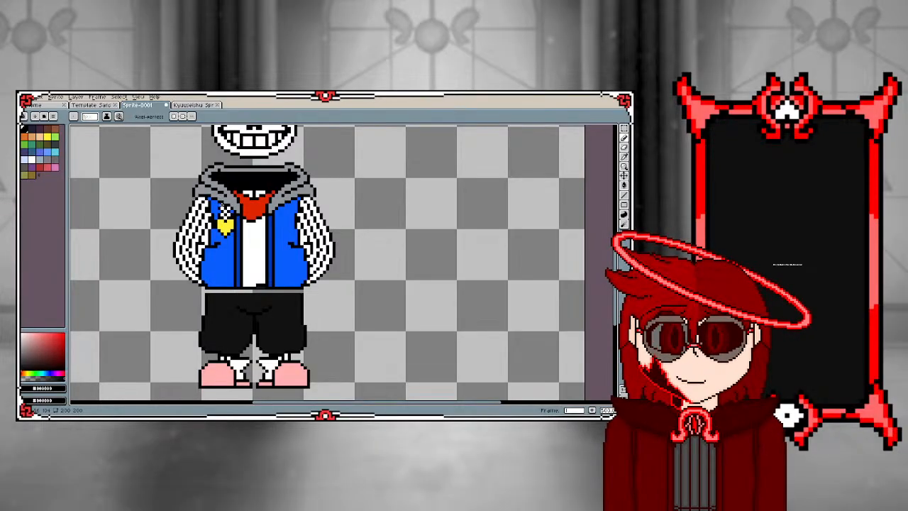
Move the yellow heart and checkered patch together about five pixels lower on the jacket front
{"action": "scroll", "coordinate": [224, 211], "scroll_direction": "up", "scroll_amount": 4}
{"action": "scroll", "coordinate": [213, 213], "scroll_direction": "down", "scroll_amount": 2}
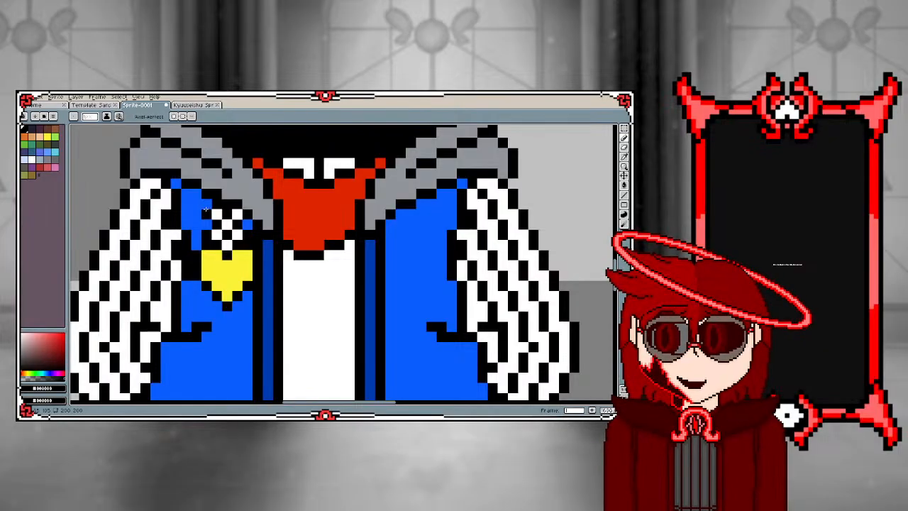
{"action": "key", "text": "m"}
{"action": "mouse_move", "coordinate": [206, 214]}
{"action": "left_mouse_down"}
{"action": "mouse_move", "coordinate": [242, 221]}
{"action": "mouse_move", "coordinate": [248, 303]}
{"action": "mouse_move", "coordinate": [200, 307]}
{"action": "mouse_move", "coordinate": [197, 218]}
{"action": "mouse_move", "coordinate": [207, 214]}
{"action": "left_mouse_up"}
{"action": "left_click_drag", "start_coordinate": [222, 257], "coordinate": [221, 311]}
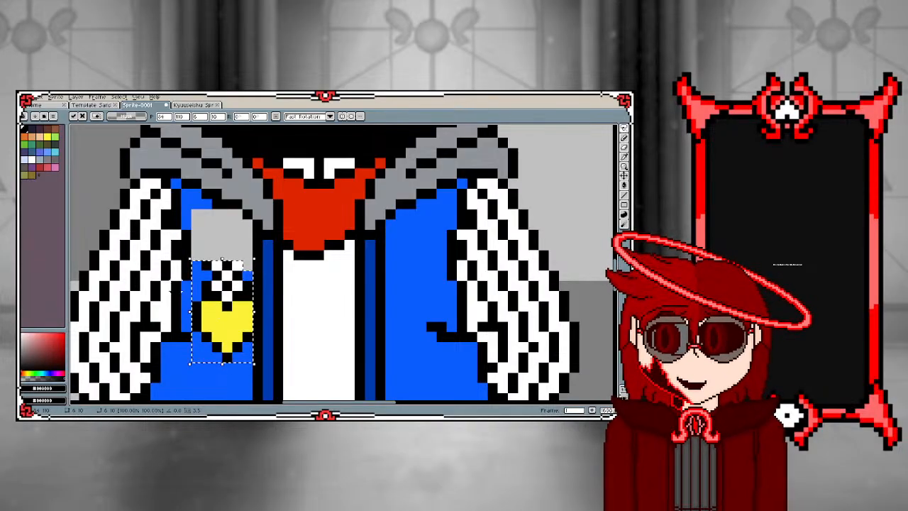
{"action": "key", "text": "ctrl+d"}
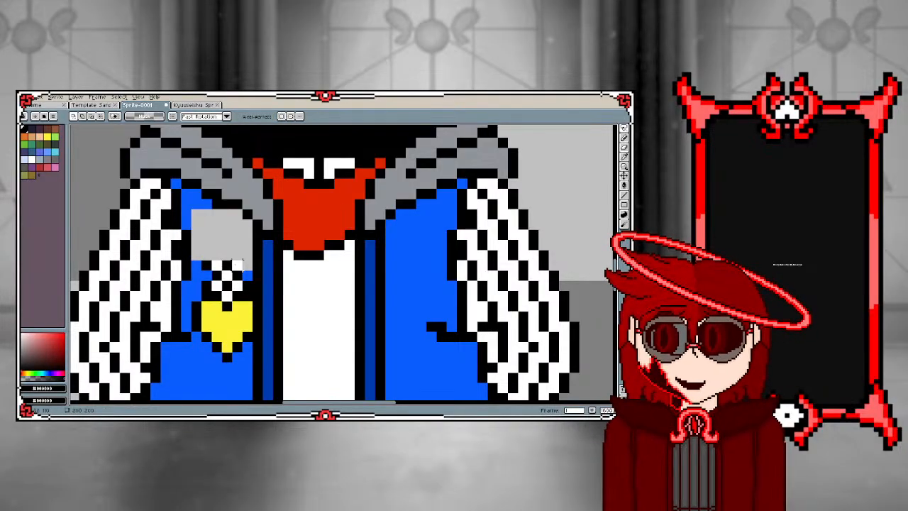
Fill the empty area above the moved patch with the jacket's bright blue
{"action": "key", "text": "i"}
{"action": "left_click", "coordinate": [215, 240]}
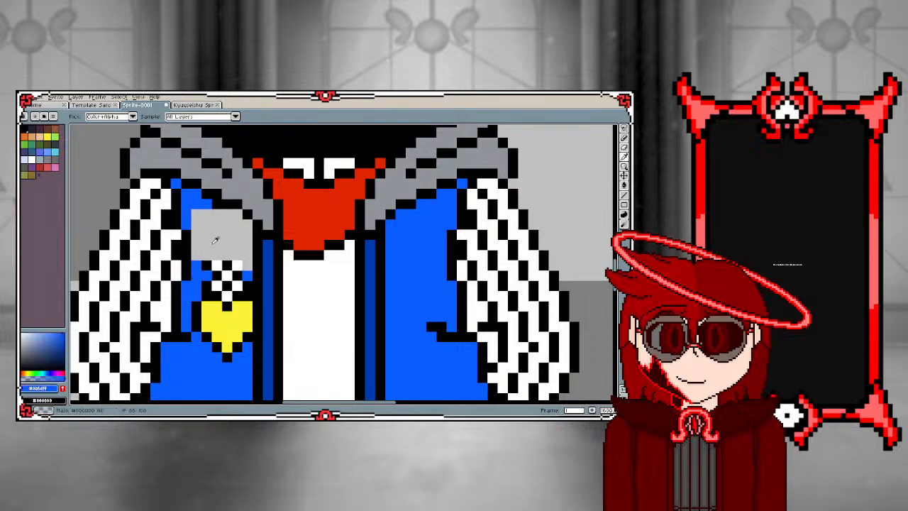
{"action": "key", "text": "g"}
{"action": "left_click", "coordinate": [214, 243]}
Extend the black border across the top of the checkered patch
{"action": "key", "text": "i"}
{"action": "left_click", "coordinate": [239, 270]}
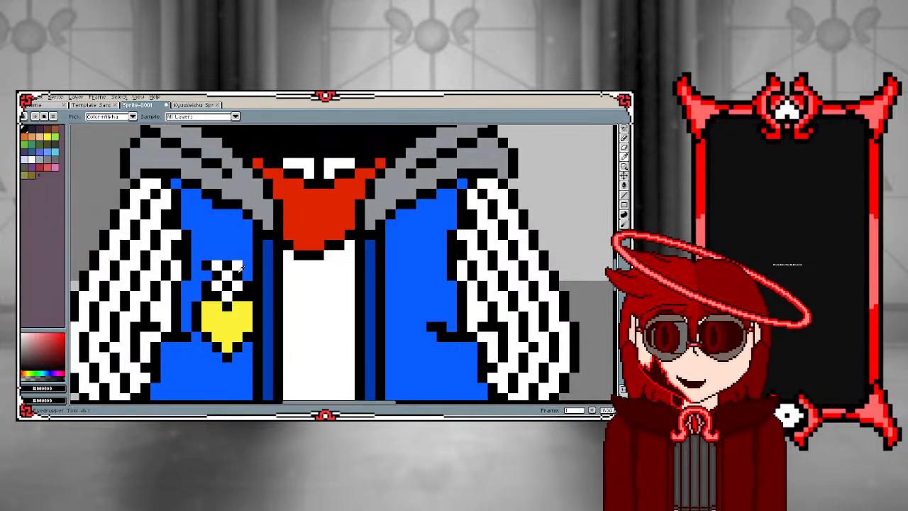
{"action": "key", "text": "b"}
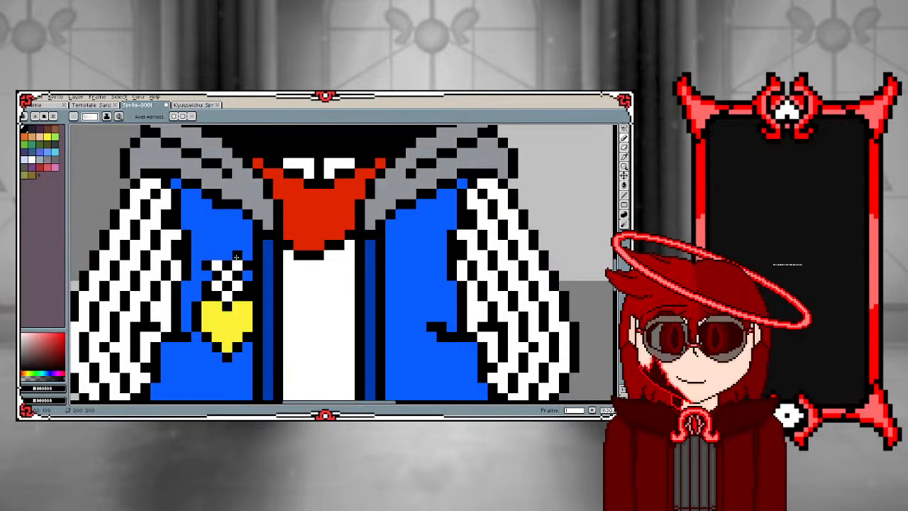
{"action": "left_click", "coordinate": [215, 257]}
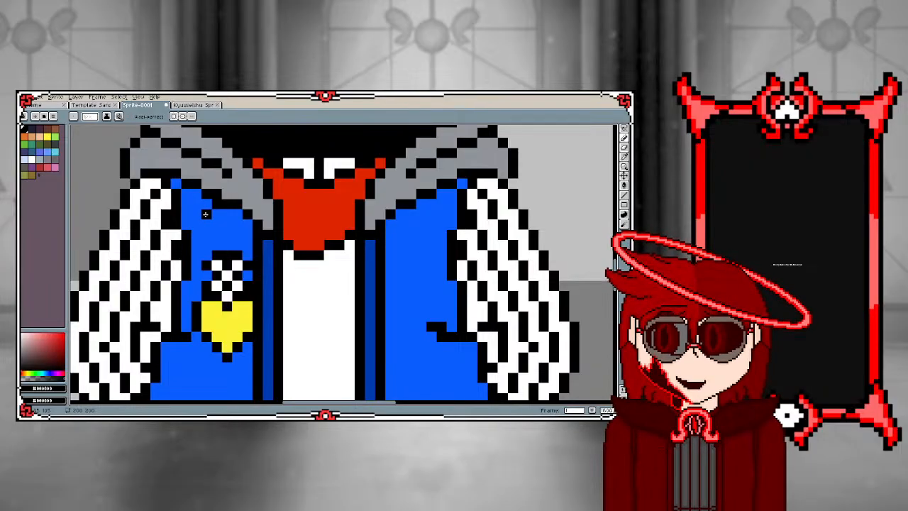
{"action": "scroll", "coordinate": [202, 216], "scroll_direction": "down", "scroll_amount": 2}
{"action": "scroll", "coordinate": [201, 220], "scroll_direction": "up", "scroll_amount": 2}
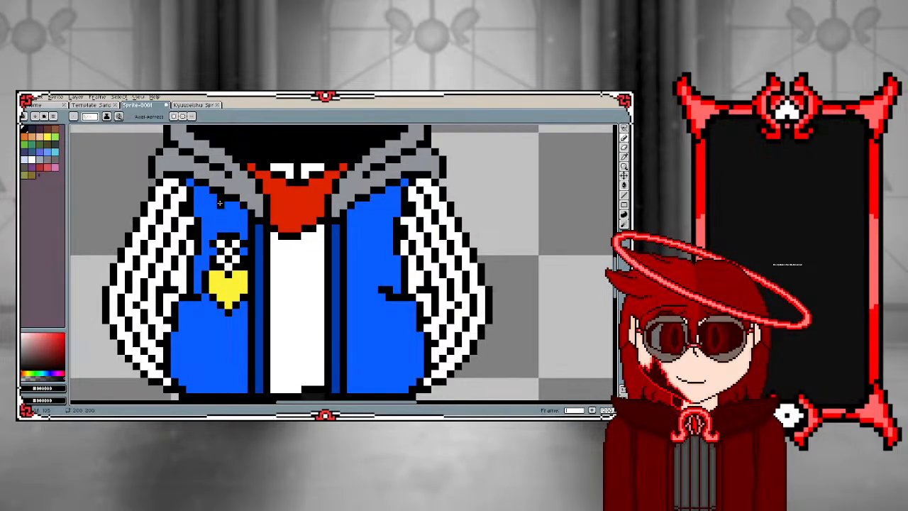
{"action": "left_click", "coordinate": [221, 211], "text": "alt"}
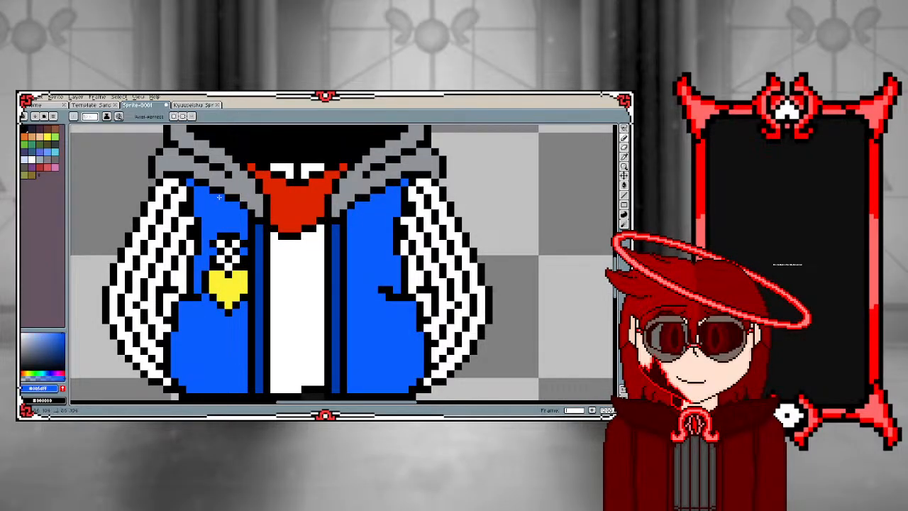
Redraw the red neck cloth's lower outline in black as a stepped slant rising from its off-centre tip towards the opposite jacket edge
{"action": "scroll", "coordinate": [219, 197], "scroll_direction": "down", "scroll_amount": 2}
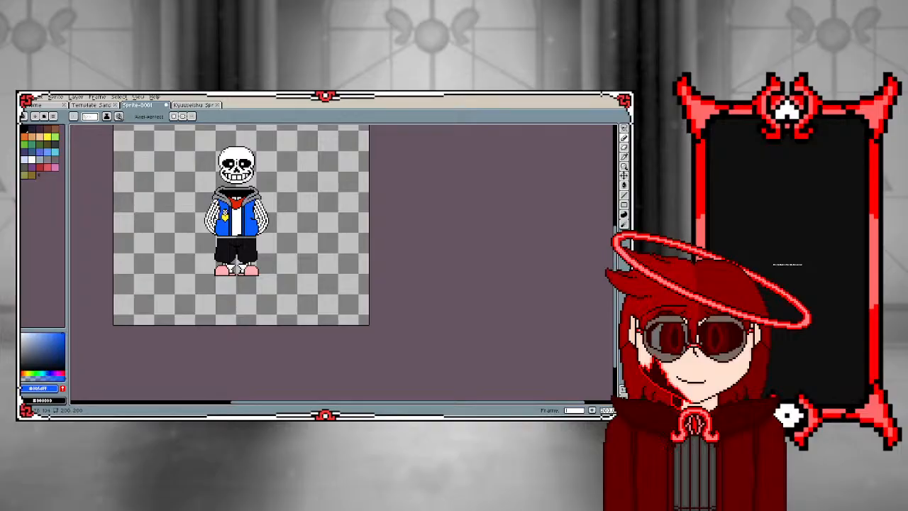
{"action": "scroll", "coordinate": [217, 206], "scroll_direction": "up", "scroll_amount": 5}
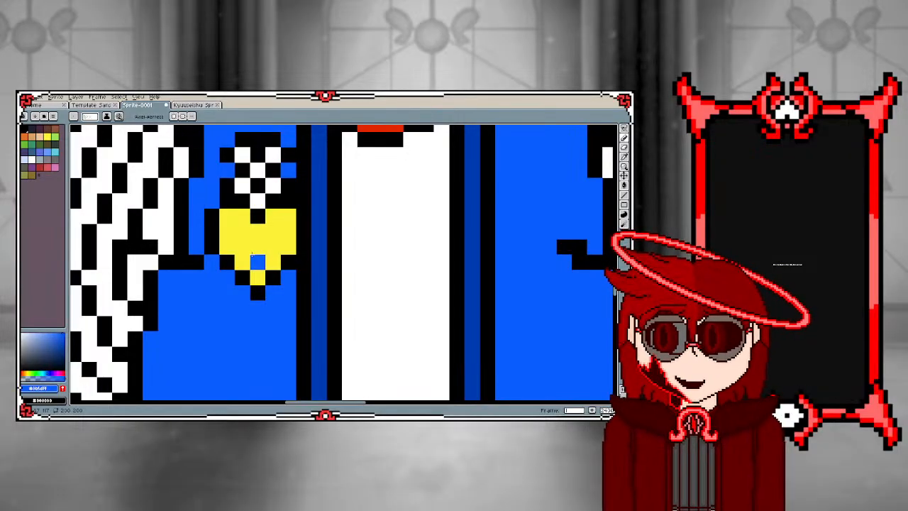
{"action": "scroll", "coordinate": [251, 255], "scroll_direction": "down", "scroll_amount": 4}
{"action": "scroll", "coordinate": [248, 259], "scroll_direction": "down", "scroll_amount": 2}
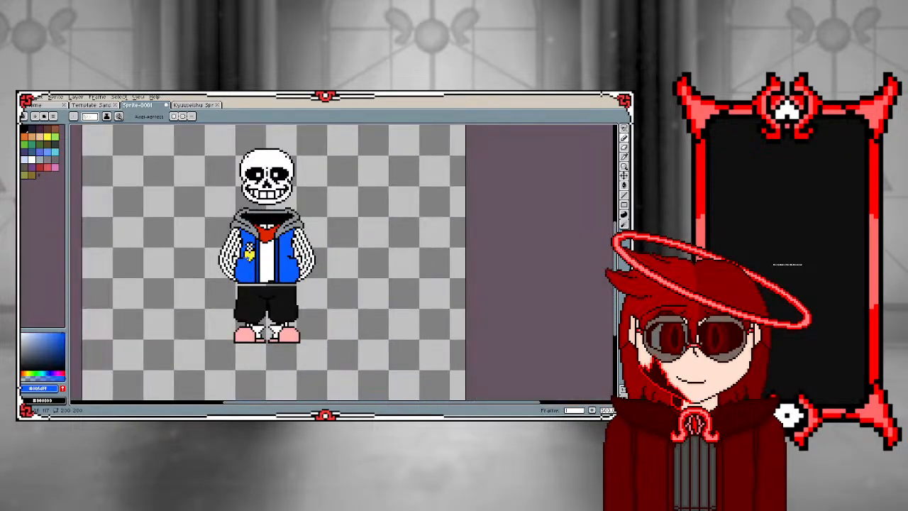
{"action": "scroll", "coordinate": [264, 240], "scroll_direction": "up", "scroll_amount": 5}
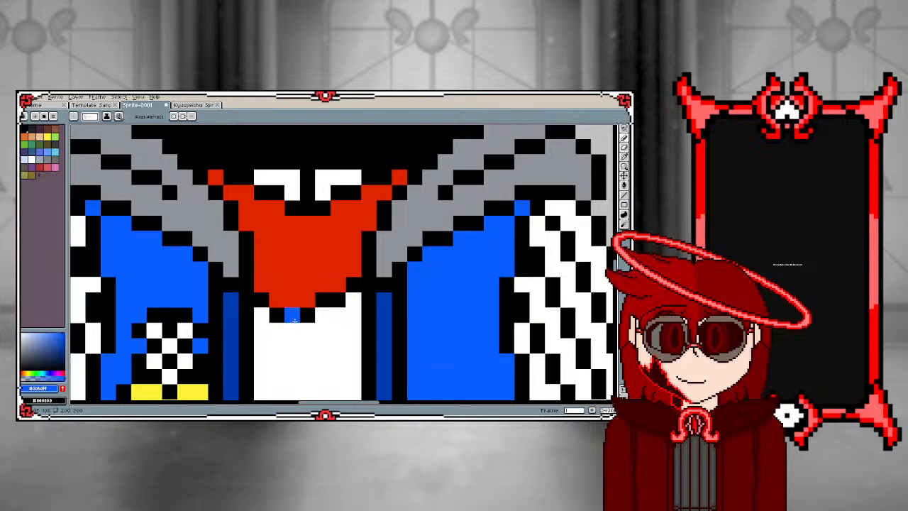
{"action": "left_click", "coordinate": [309, 302], "text": "alt"}
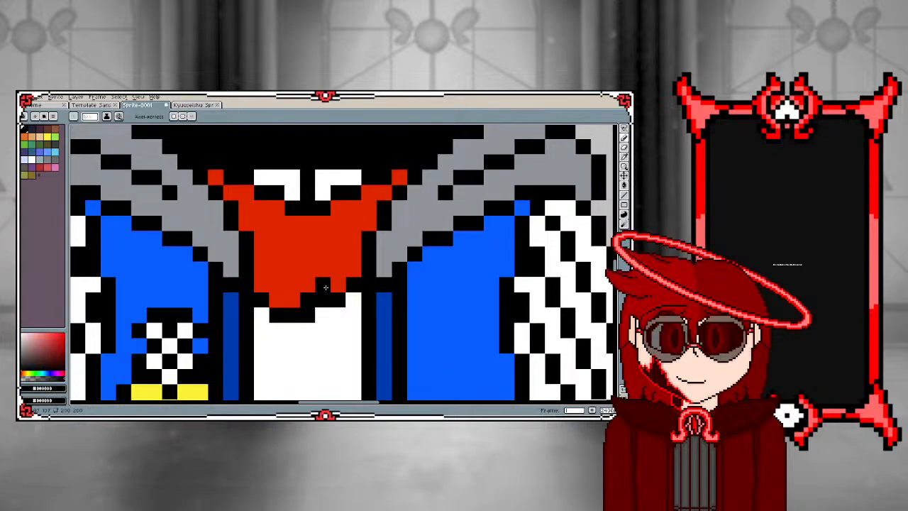
{"action": "left_click", "coordinate": [354, 269]}
{"action": "left_click", "coordinate": [292, 299]}
{"action": "left_click", "coordinate": [323, 285]}
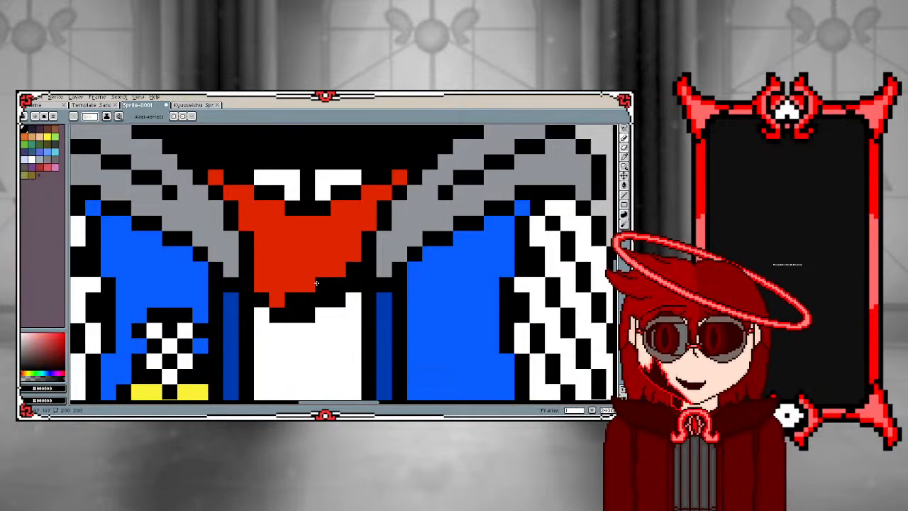
Paint the leftover outline pixels beneath the neck cloth white to match the shirt
{"action": "left_click", "coordinate": [323, 315]}
{"action": "left_click", "coordinate": [326, 317], "text": "alt"}
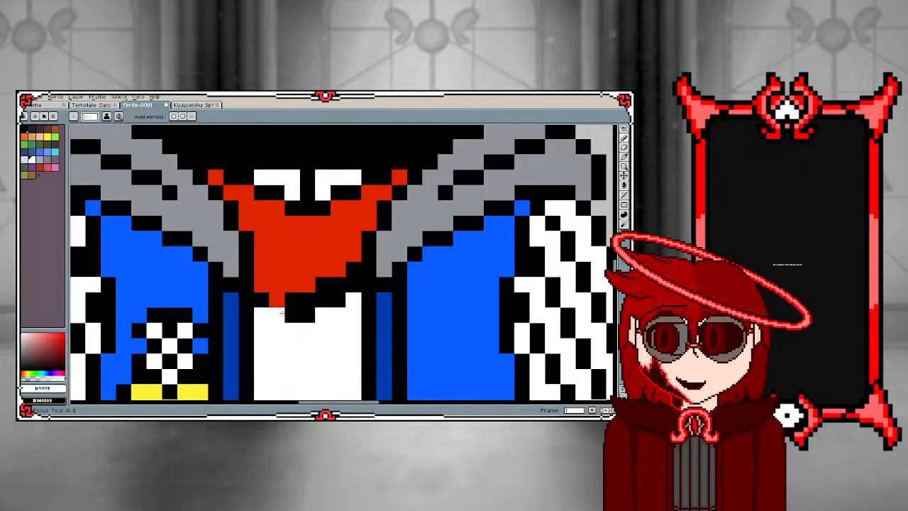
{"action": "left_click_drag", "start_coordinate": [292, 315], "coordinate": [317, 301]}
{"action": "left_click", "coordinate": [338, 300]}
{"action": "left_click", "coordinate": [353, 286]}
{"action": "left_click", "coordinate": [338, 285]}
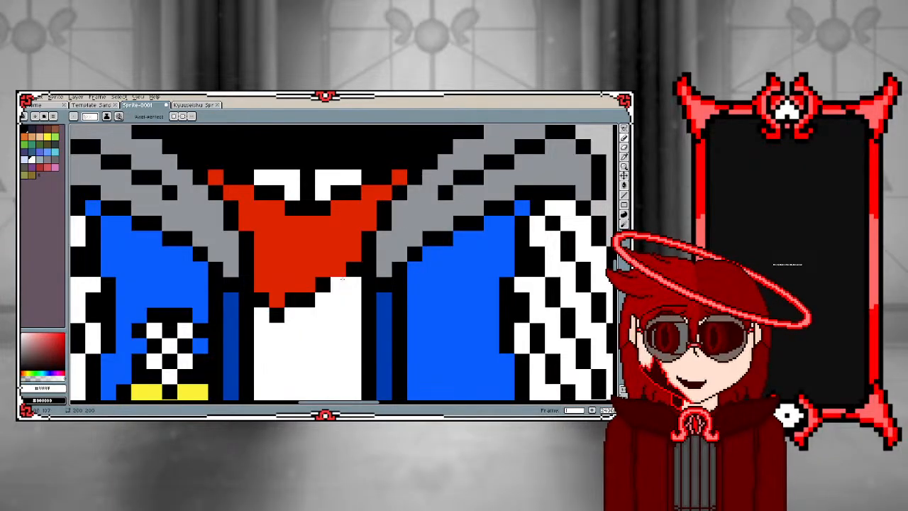
{"action": "scroll", "coordinate": [333, 274], "scroll_direction": "down", "scroll_amount": 6}
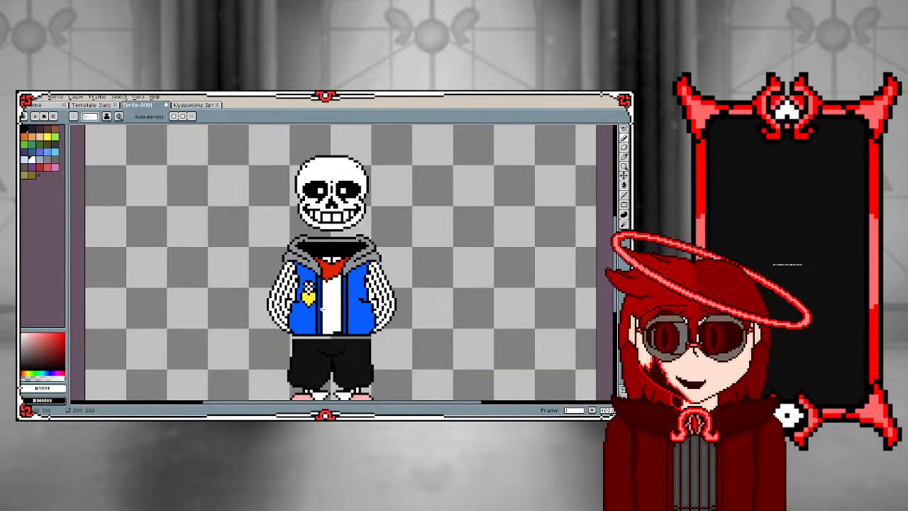
{"action": "scroll", "coordinate": [322, 309], "scroll_direction": "up", "scroll_amount": 6}
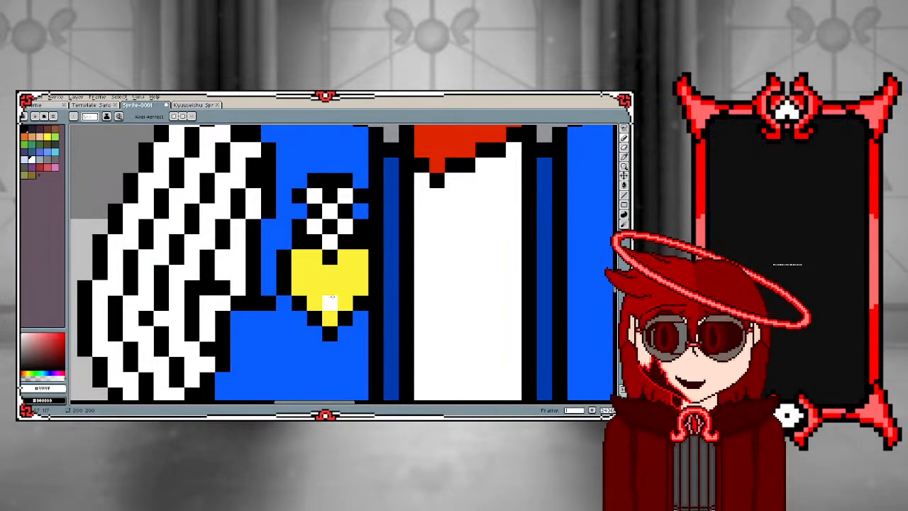
{"action": "key", "text": "i"}
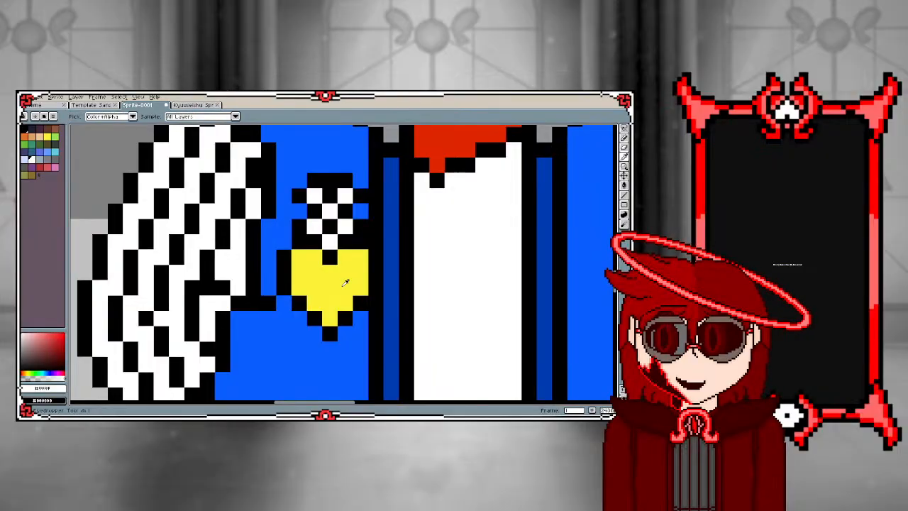
{"action": "left_click", "coordinate": [345, 283]}
{"action": "key", "text": "b"}
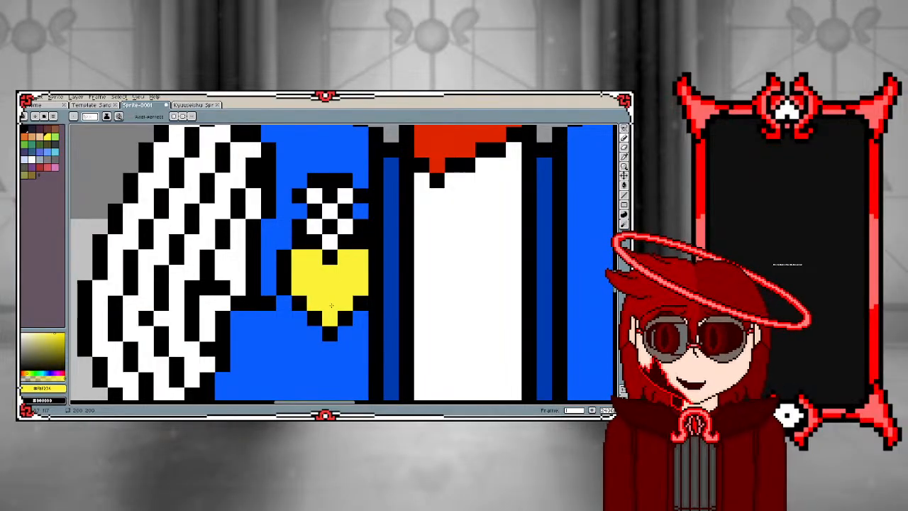
{"action": "scroll", "coordinate": [324, 302], "scroll_direction": "down", "scroll_amount": 2}
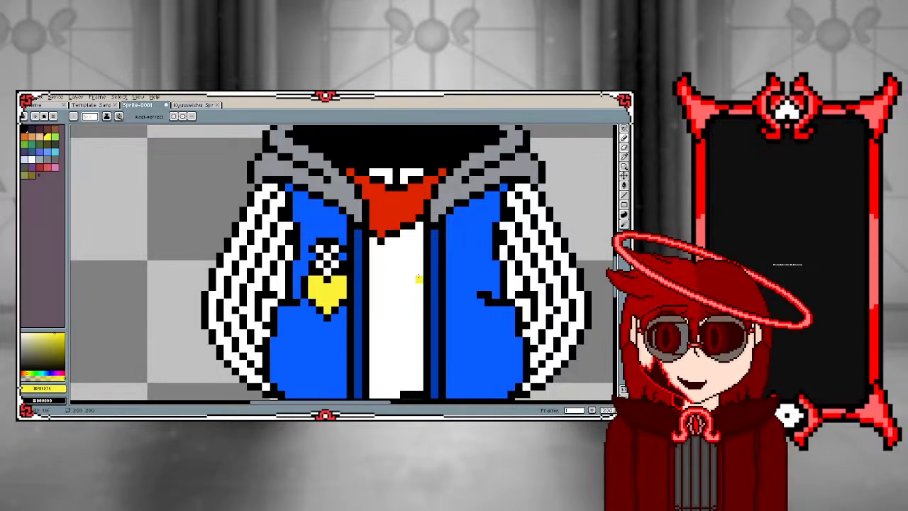
{"action": "scroll", "coordinate": [280, 255], "scroll_direction": "down", "scroll_amount": 2}
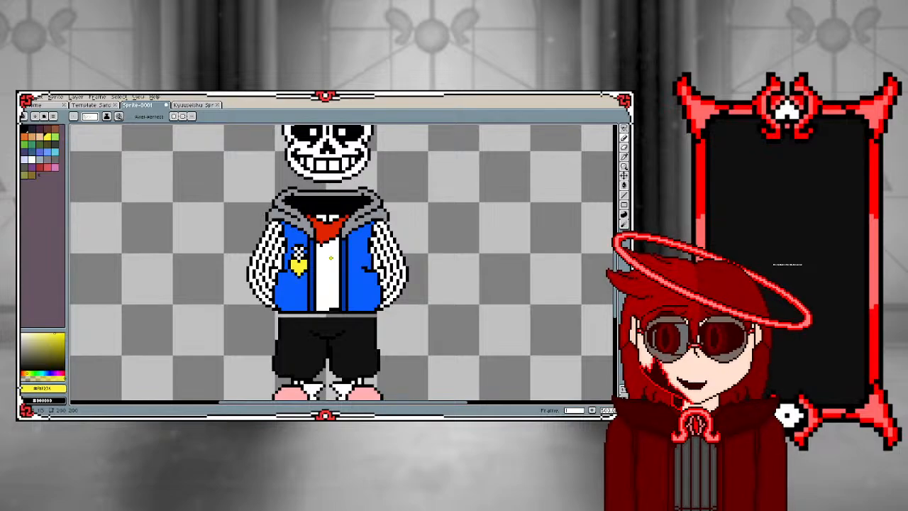
{"action": "scroll", "coordinate": [331, 258], "scroll_direction": "up", "scroll_amount": 3}
{"action": "scroll", "coordinate": [325, 310], "scroll_direction": "down", "scroll_amount": 2}
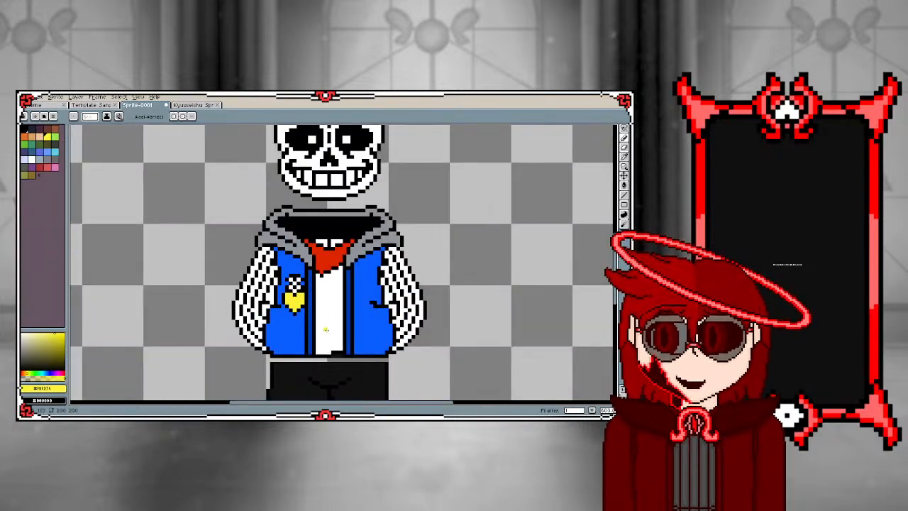
{"action": "scroll", "coordinate": [325, 329], "scroll_direction": "up", "scroll_amount": 2}
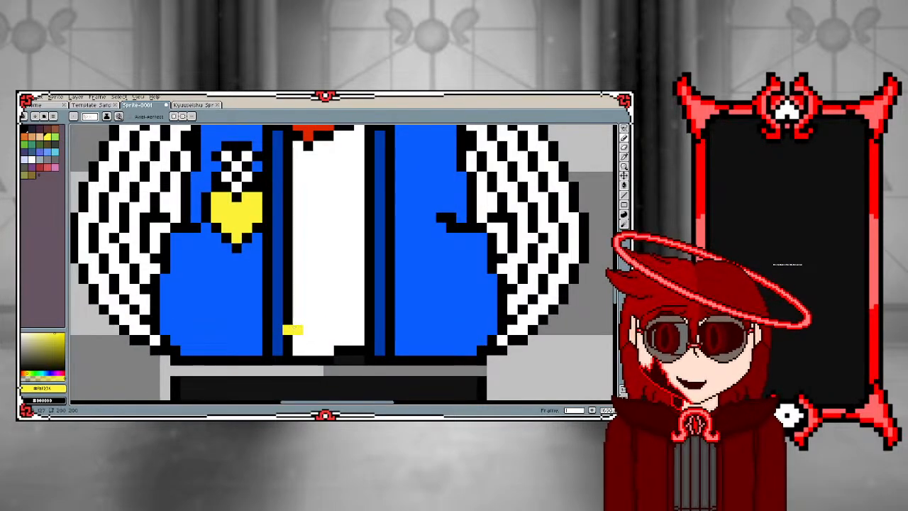
Cover the stray yellow pixel on the zip edge with black and draw a stepped black line across the shirt near its hem
{"action": "key", "text": "i"}
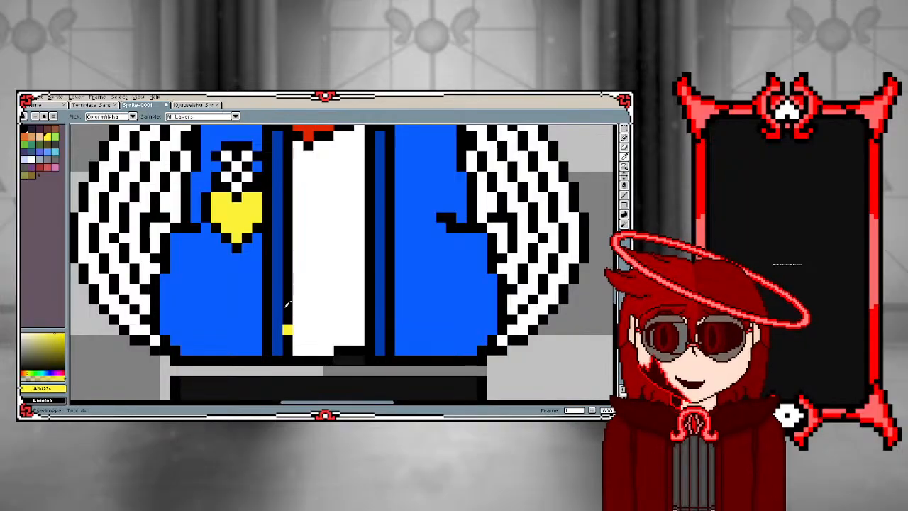
{"action": "left_click", "coordinate": [287, 304]}
{"action": "key", "text": "b"}
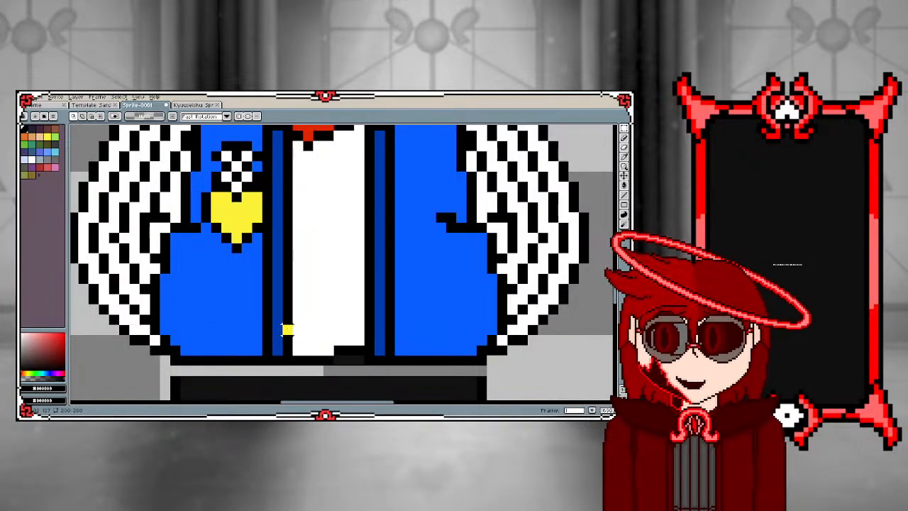
{"action": "key", "text": "b"}
{"action": "left_click", "coordinate": [284, 330]}
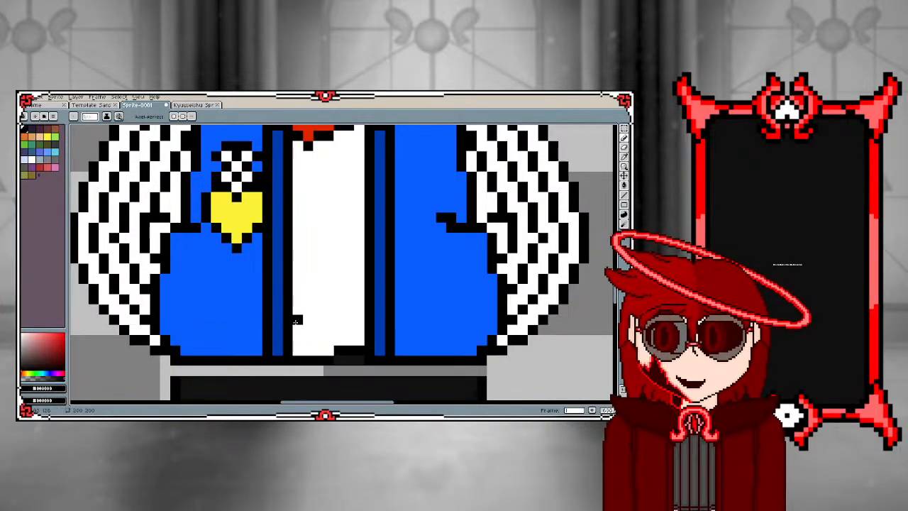
{"action": "left_click_drag", "start_coordinate": [296, 328], "coordinate": [360, 319]}
Draw two short vertical black strokes from the stepped line down to the shirt's bottom edge
{"action": "scroll", "coordinate": [330, 340], "scroll_direction": "down", "scroll_amount": 2}
{"action": "scroll", "coordinate": [330, 347], "scroll_direction": "up", "scroll_amount": 4}
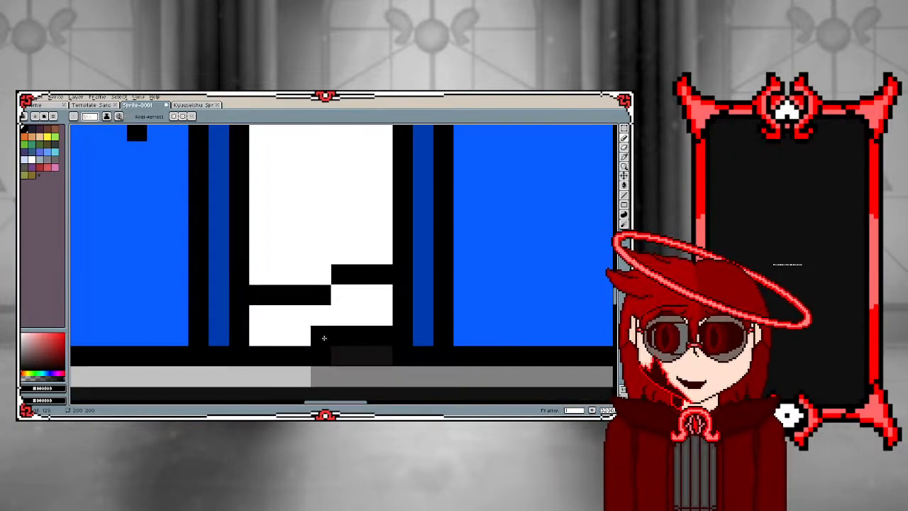
{"action": "left_click_drag", "start_coordinate": [362, 295], "coordinate": [361, 315]}
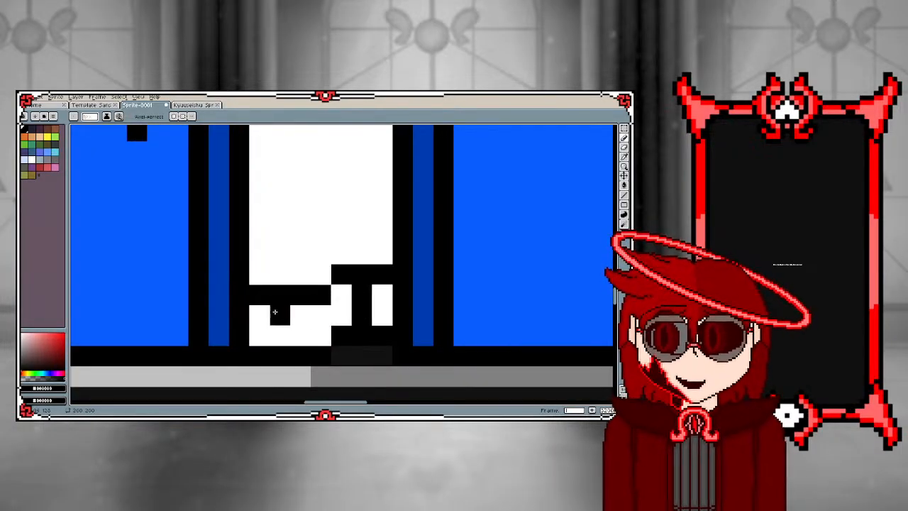
{"action": "left_click_drag", "start_coordinate": [278, 315], "coordinate": [279, 335]}
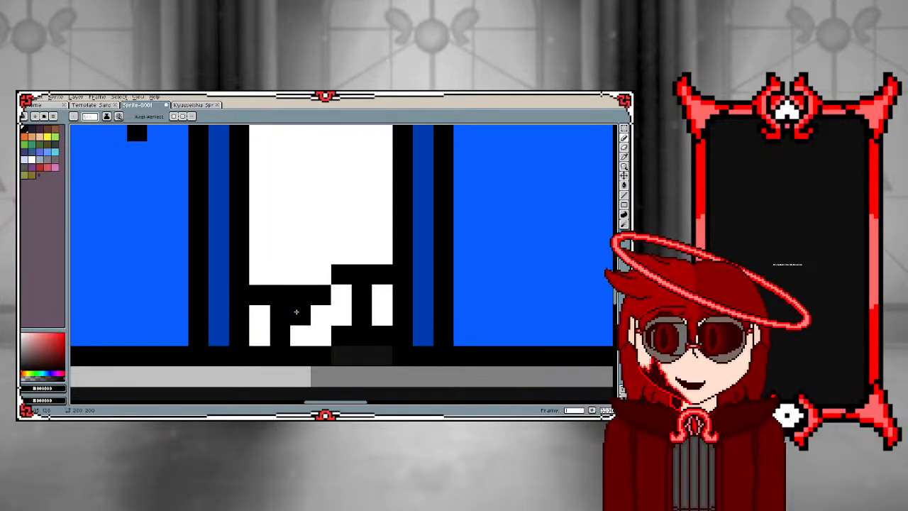
{"action": "scroll", "coordinate": [295, 310], "scroll_direction": "down", "scroll_amount": 4}
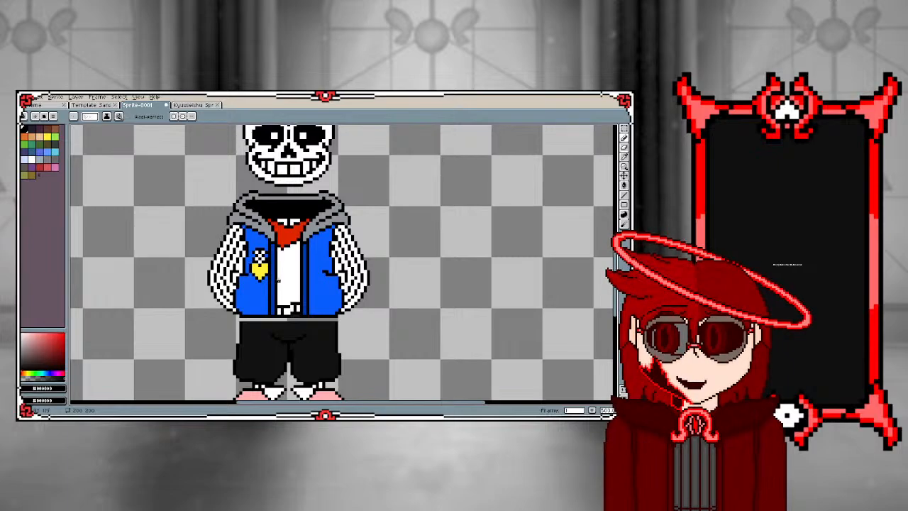
{"action": "scroll", "coordinate": [278, 281], "scroll_direction": "up", "scroll_amount": 4}
{"action": "scroll", "coordinate": [290, 194], "scroll_direction": "down", "scroll_amount": 3}
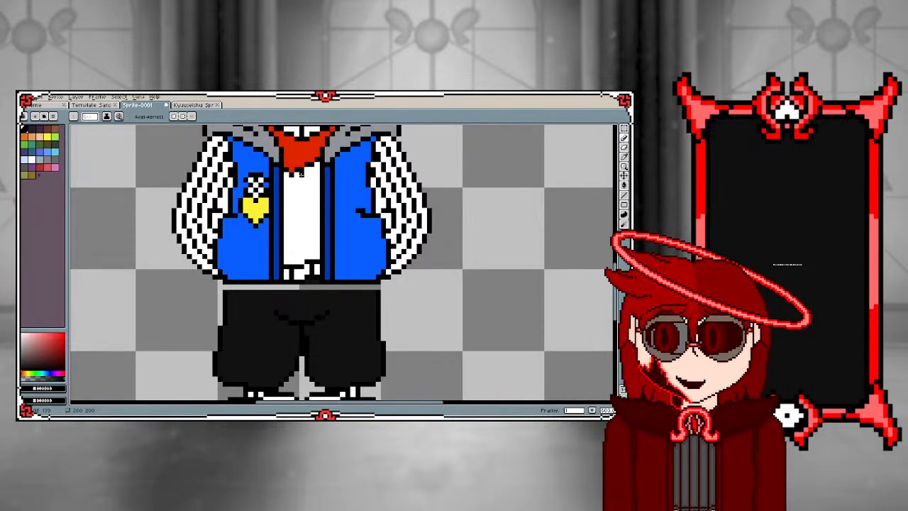
Draw a tall rectangular outline in the empty area beside the skeleton with straight lines and recolour it black
{"action": "left_click", "coordinate": [623, 195]}
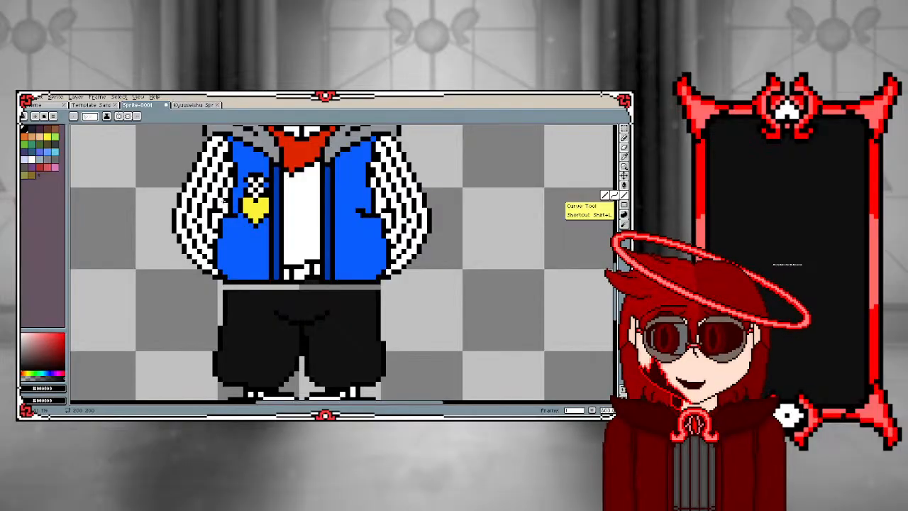
{"action": "scroll", "coordinate": [224, 201], "scroll_direction": "up", "scroll_amount": 2}
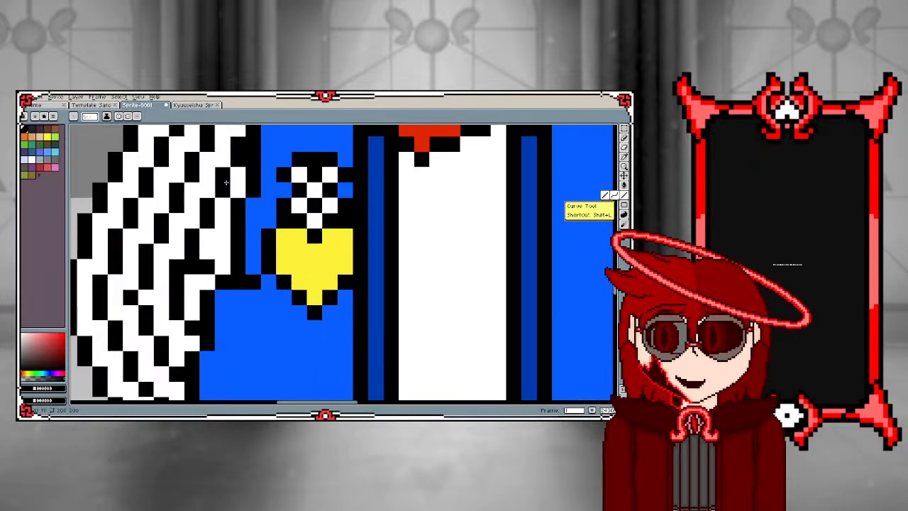
{"action": "scroll", "coordinate": [226, 213], "scroll_direction": "down", "scroll_amount": 4}
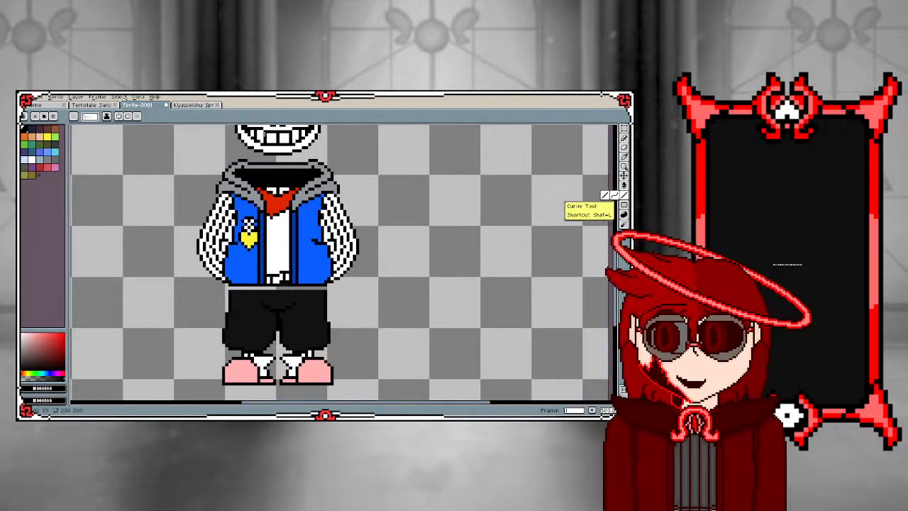
{"action": "scroll", "coordinate": [270, 243], "scroll_direction": "down", "scroll_amount": 2}
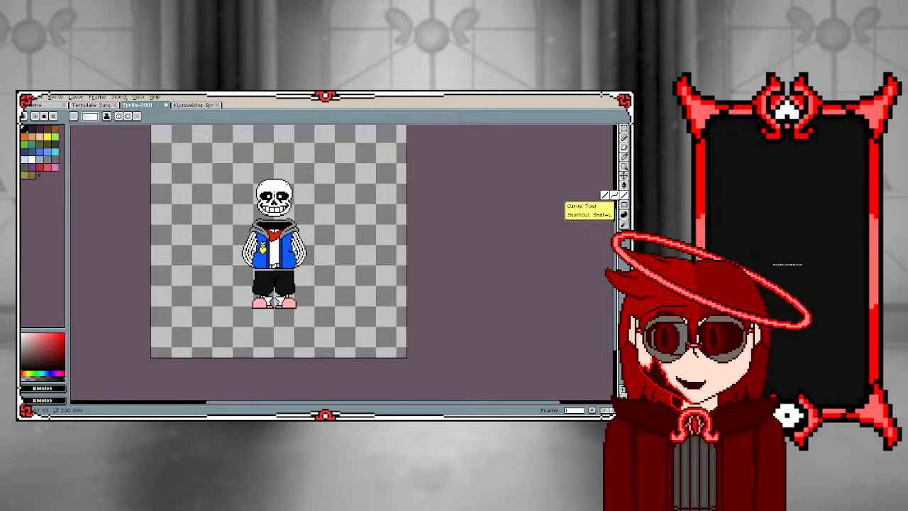
{"action": "scroll", "coordinate": [315, 216], "scroll_direction": "up", "scroll_amount": 3}
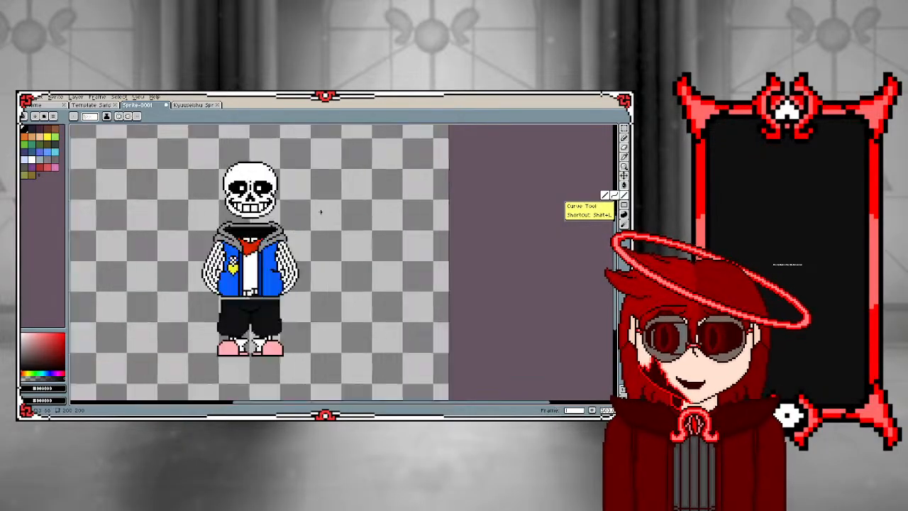
{"action": "scroll", "coordinate": [305, 227], "scroll_direction": "down", "scroll_amount": 1}
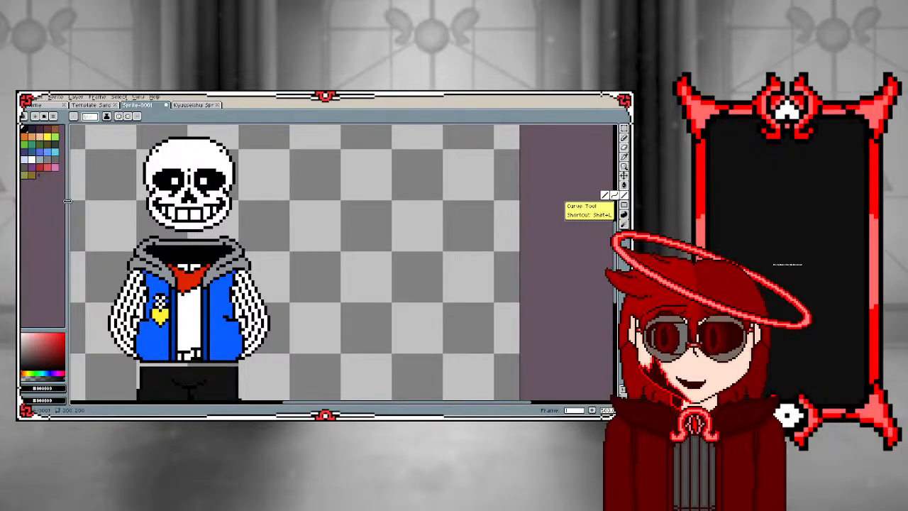
{"action": "left_click", "coordinate": [47, 136]}
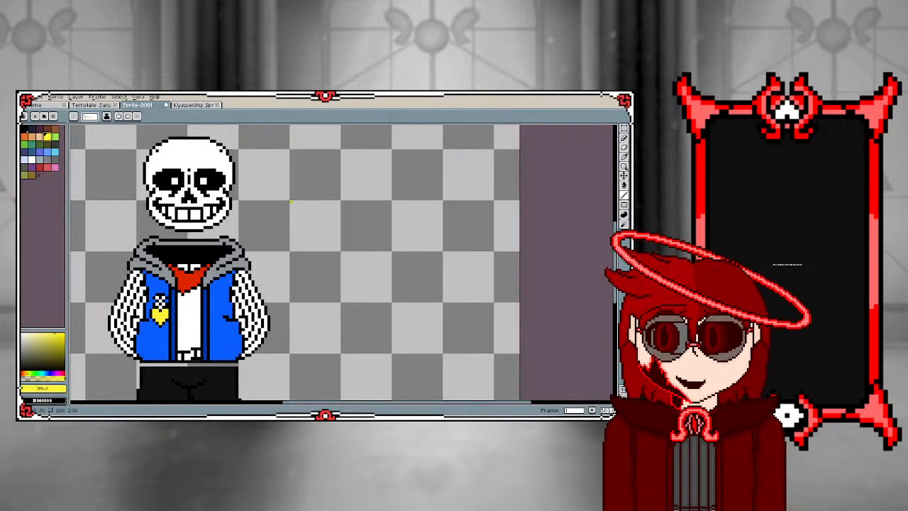
{"action": "mouse_move", "coordinate": [290, 202]}
{"action": "left_mouse_down"}
{"action": "mouse_move", "coordinate": [292, 352]}
{"action": "mouse_move", "coordinate": [396, 354]}
{"action": "mouse_move", "coordinate": [397, 205]}
{"action": "mouse_move", "coordinate": [291, 202]}
{"action": "left_mouse_up"}
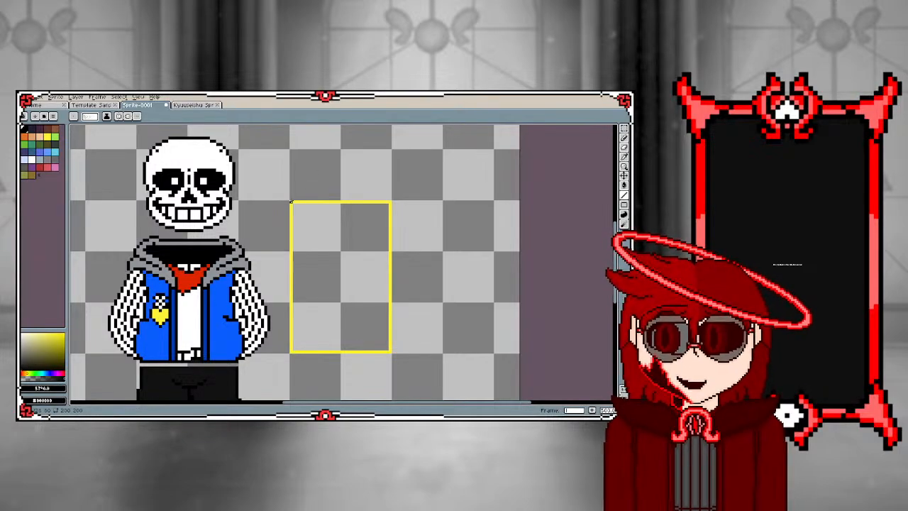
{"action": "key", "text": "g"}
{"action": "left_click", "coordinate": [291, 202]}
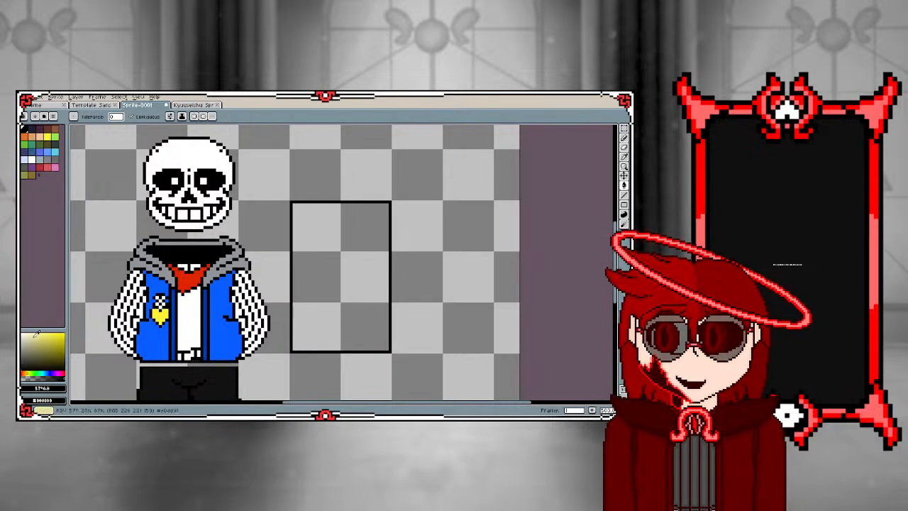
Draw a one-pixel yellow rectangle just inside the black outline
{"action": "left_click_drag", "start_coordinate": [60, 337], "coordinate": [82, 325]}
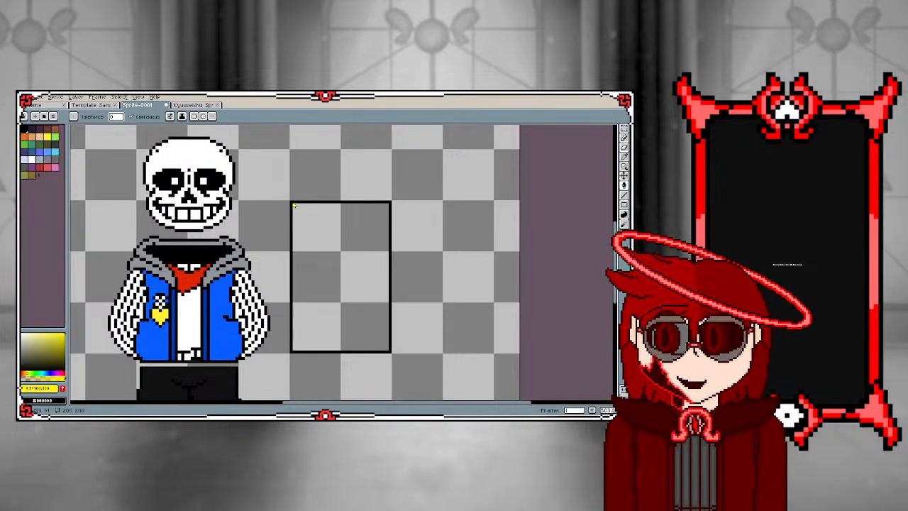
{"action": "key", "text": "b"}
{"action": "mouse_move", "coordinate": [294, 205]}
{"action": "left_mouse_down"}
{"action": "mouse_move", "coordinate": [294, 362]}
{"action": "mouse_move", "coordinate": [294, 347]}
{"action": "mouse_move", "coordinate": [413, 344]}
{"action": "mouse_move", "coordinate": [386, 350]}
{"action": "mouse_move", "coordinate": [387, 204]}
{"action": "mouse_move", "coordinate": [240, 191]}
{"action": "mouse_move", "coordinate": [292, 204]}
{"action": "left_mouse_up"}
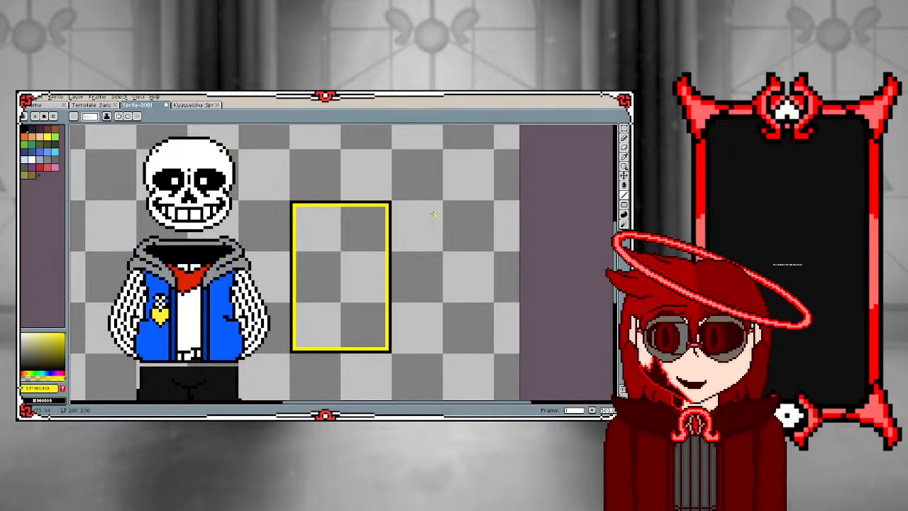
Sample black from the outer outline and fill the interior of the yellow rectangle with it
{"action": "scroll", "coordinate": [395, 206], "scroll_direction": "up", "scroll_amount": 1}
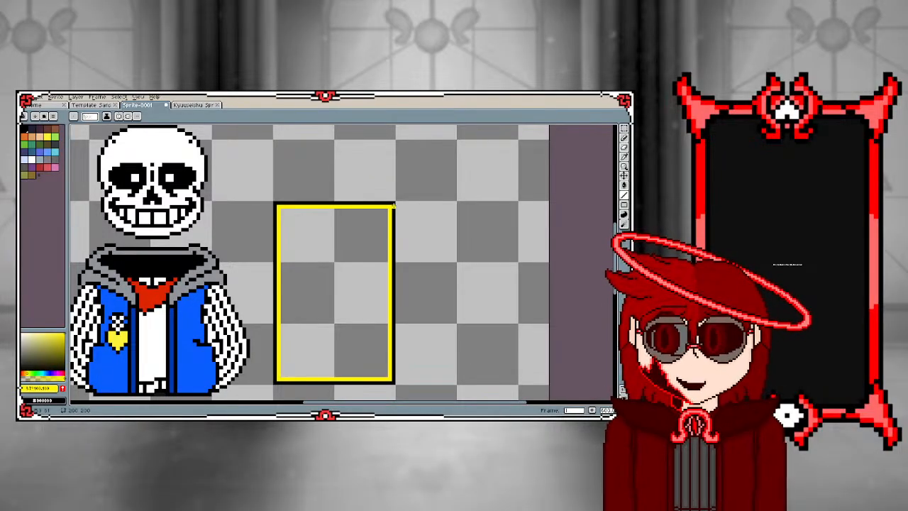
{"action": "key", "text": "i"}
{"action": "left_click", "coordinate": [395, 204]}
{"action": "key", "text": "h"}
{"action": "key", "text": "g"}
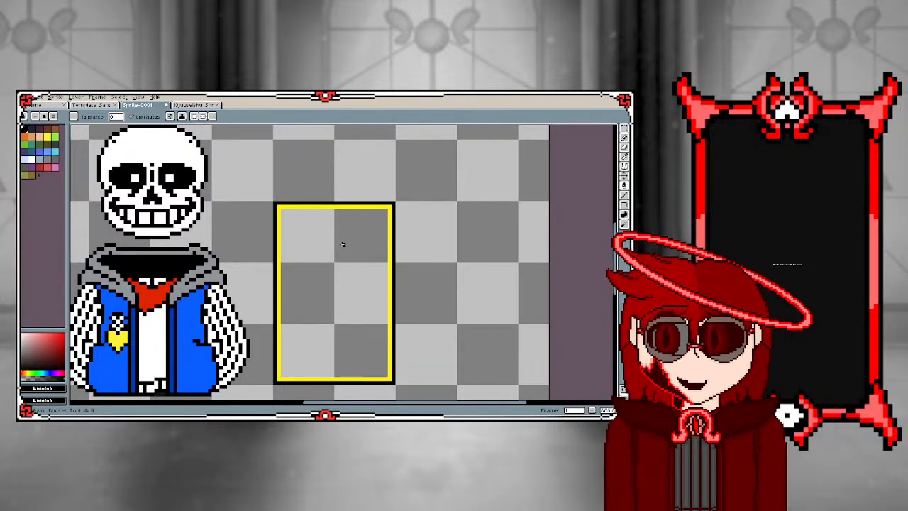
{"action": "left_click", "coordinate": [342, 244]}
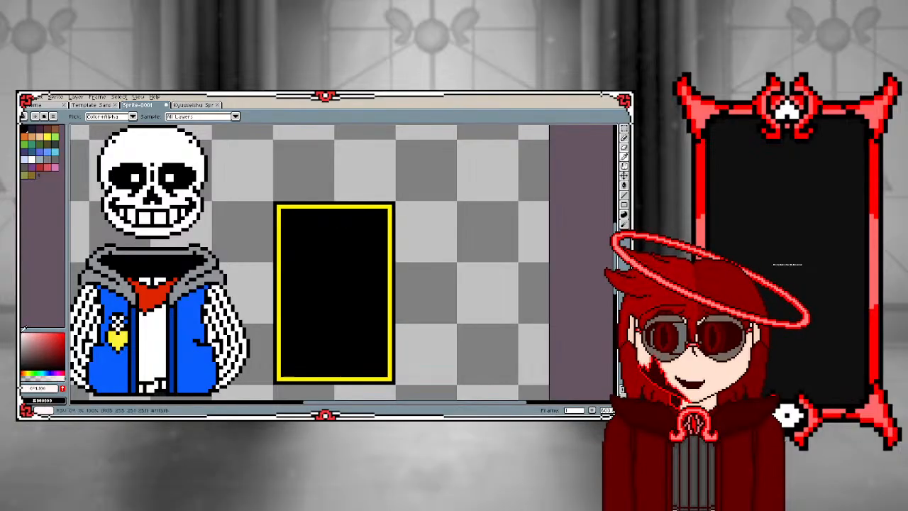
Recolour the card's yellow inner frame white with a bucket fill
{"action": "left_click_drag", "start_coordinate": [23, 331], "coordinate": [21, 332]}
{"action": "key", "text": "g"}
{"action": "left_click", "coordinate": [277, 223]}
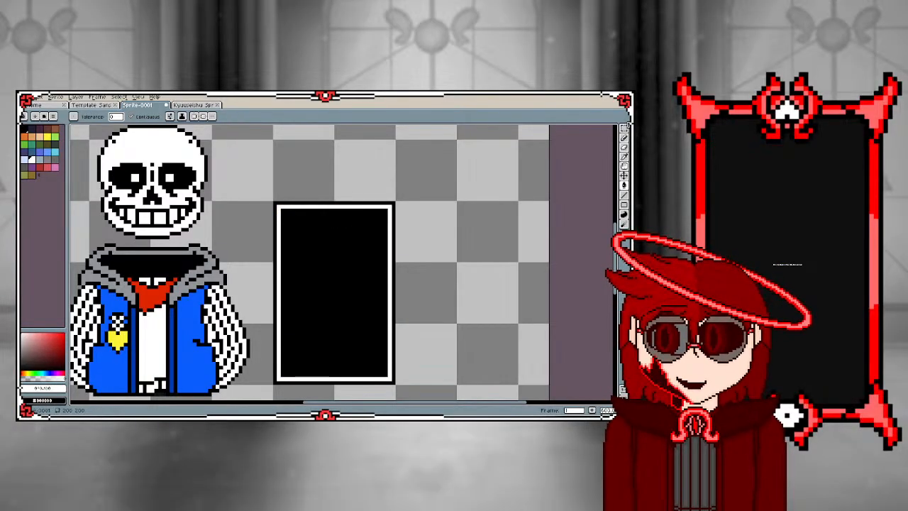
Paint stepped white pixels inside the frame's two upper corners to round the card's black interior
{"action": "left_click", "coordinate": [624, 138]}
{"action": "scroll", "coordinate": [299, 208], "scroll_direction": "up", "scroll_amount": 2}
{"action": "left_click", "coordinate": [268, 214]}
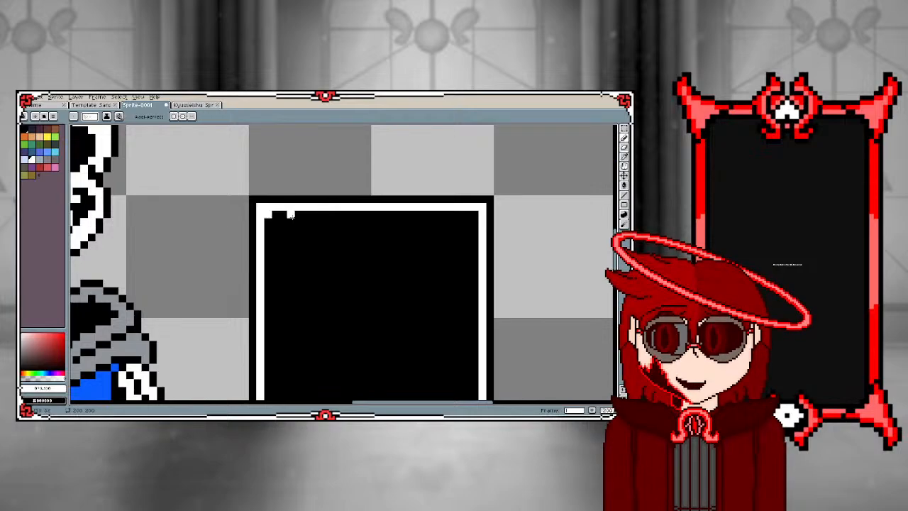
{"action": "scroll", "coordinate": [362, 256], "scroll_direction": "down", "scroll_amount": 4}
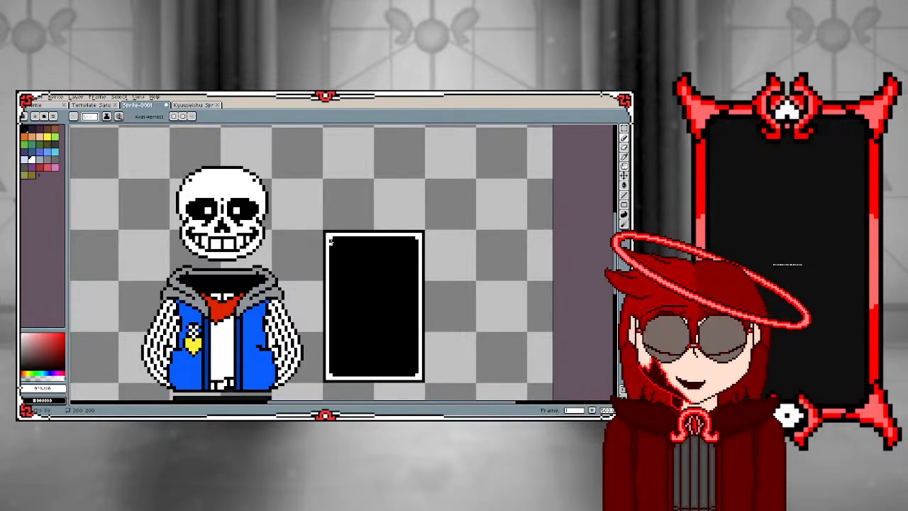
{"action": "scroll", "coordinate": [378, 241], "scroll_direction": "up", "scroll_amount": 4}
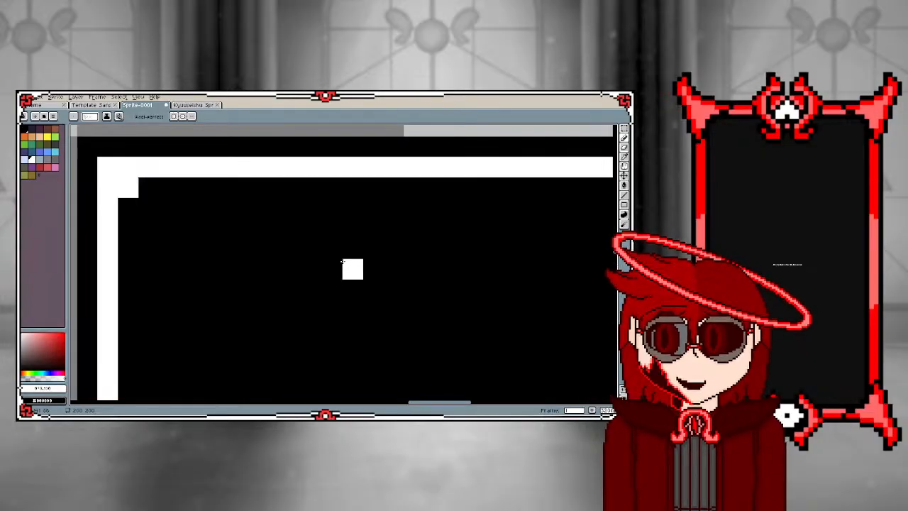
{"action": "scroll", "coordinate": [347, 270], "scroll_direction": "down", "scroll_amount": 2}
{"action": "scroll", "coordinate": [347, 270], "scroll_direction": "down", "scroll_amount": 1}
{"action": "left_click", "coordinate": [263, 248]}
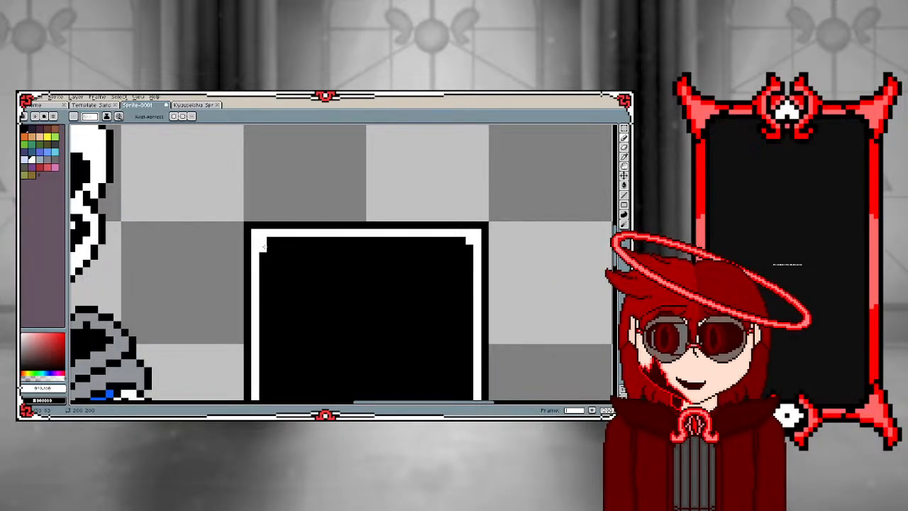
{"action": "left_click", "coordinate": [270, 241]}
{"action": "left_click", "coordinate": [470, 249]}
{"action": "left_click", "coordinate": [463, 242]}
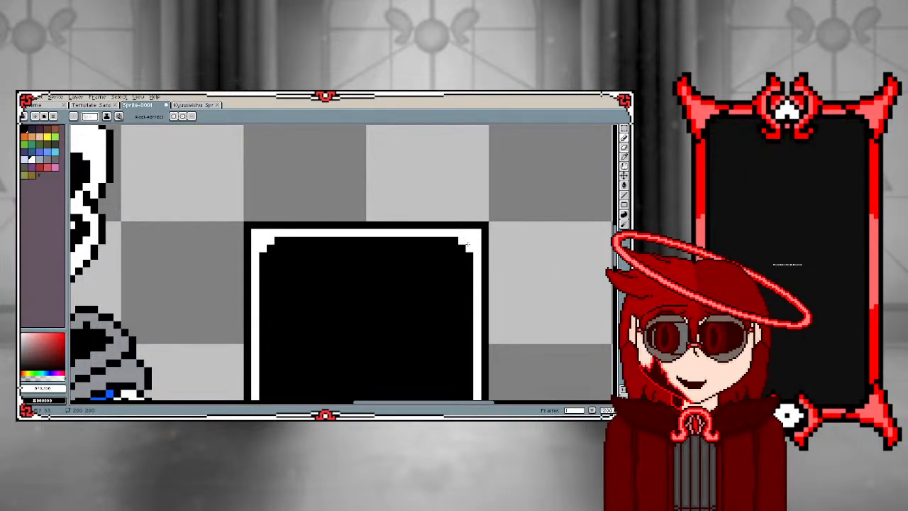
Enlarge the stepped white rounding at all four inner corners and add black breaks across the frame near each corner
{"action": "scroll", "coordinate": [426, 305], "scroll_direction": "down", "scroll_amount": 2}
{"action": "scroll", "coordinate": [383, 361], "scroll_direction": "up", "scroll_amount": 1}
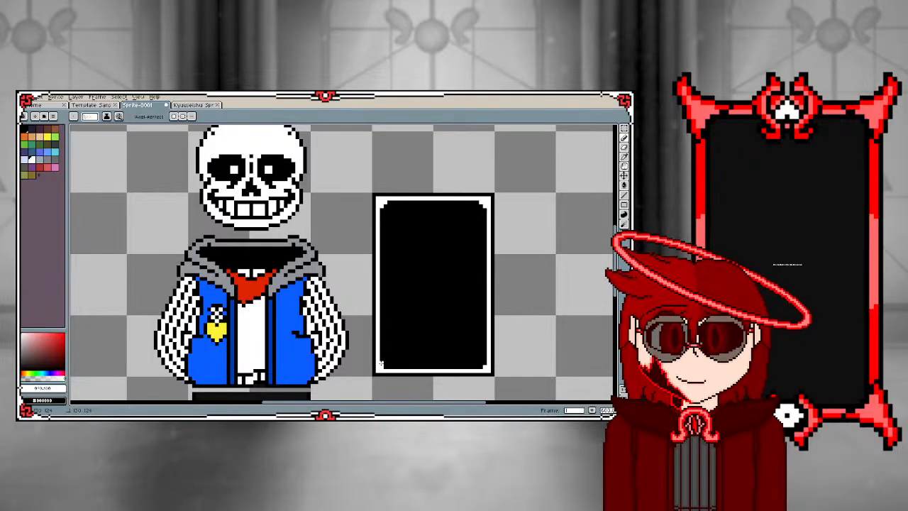
{"action": "left_click_drag", "start_coordinate": [382, 363], "coordinate": [386, 366]}
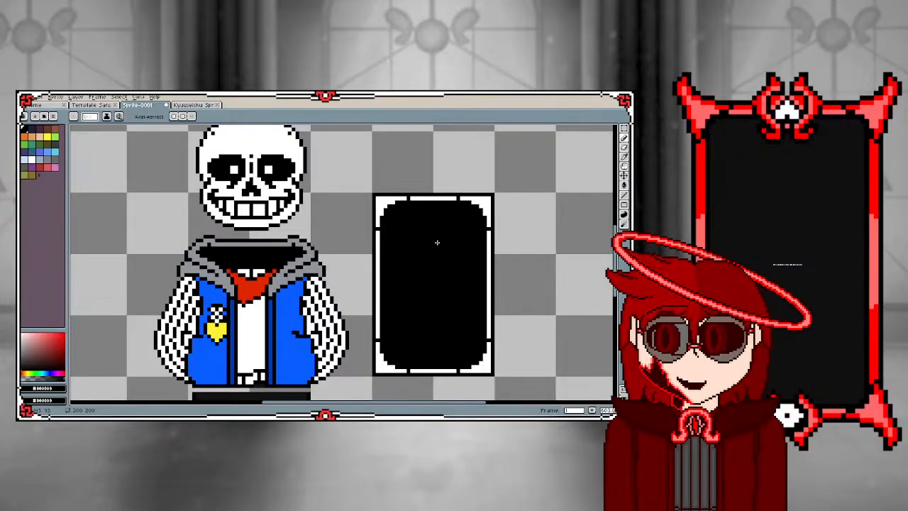
Round off the card's outer corners by notching the white frame's corner pixels with black and erasing the outline's corner pixels
{"action": "scroll", "coordinate": [387, 208], "scroll_direction": "up", "scroll_amount": 2}
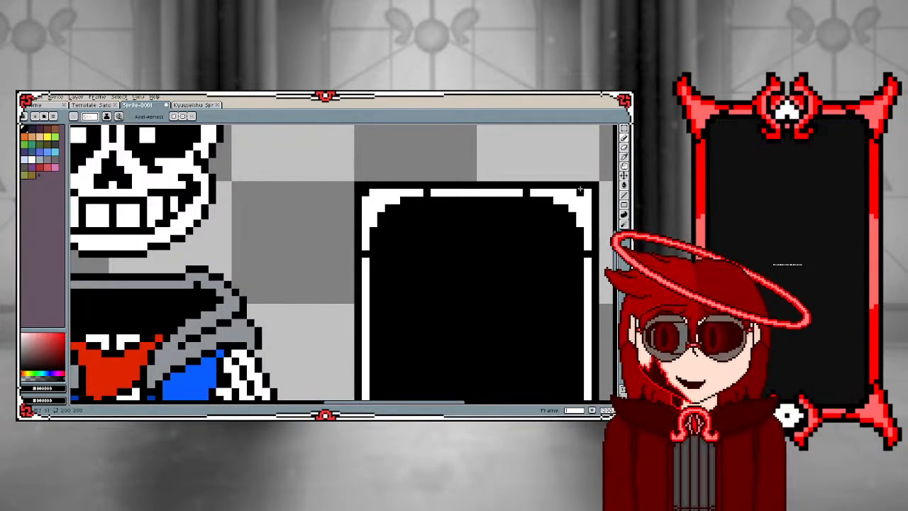
{"action": "scroll", "coordinate": [441, 322], "scroll_direction": "down", "scroll_amount": 3}
{"action": "scroll", "coordinate": [441, 321], "scroll_direction": "up", "scroll_amount": 2}
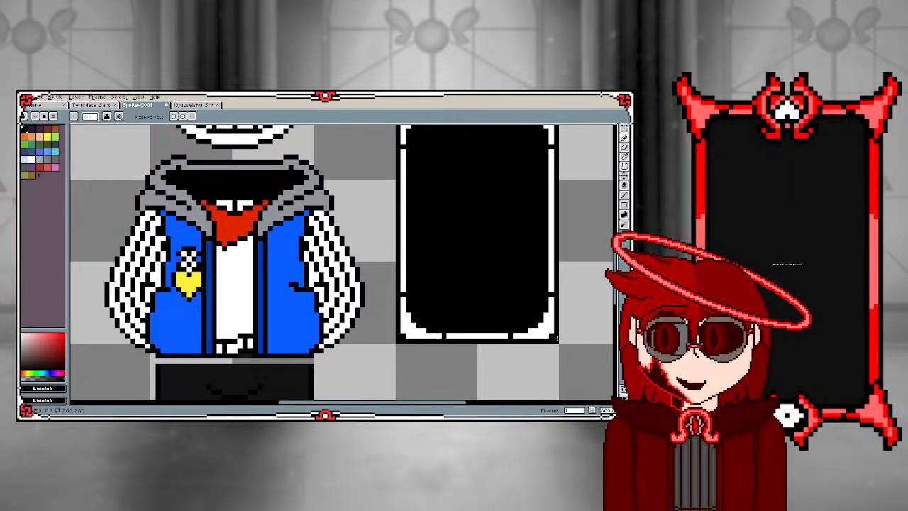
{"action": "key", "text": "b"}
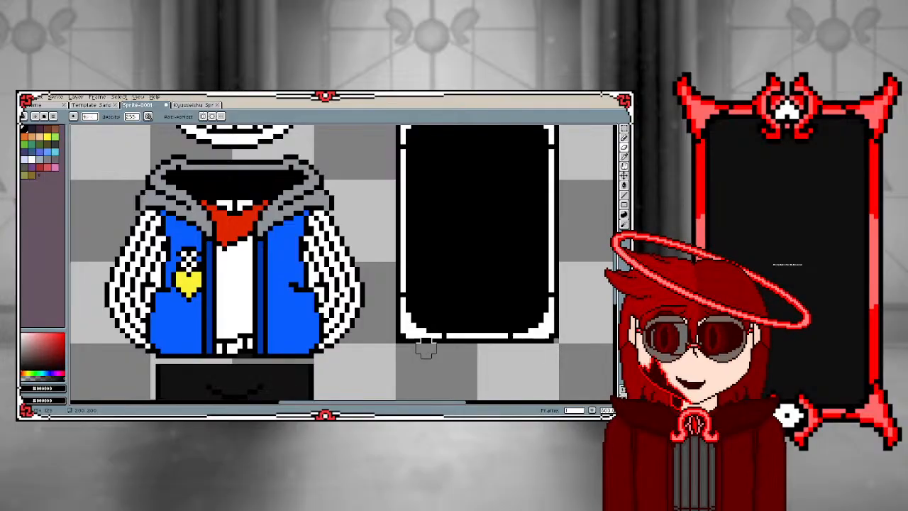
{"action": "scroll", "coordinate": [390, 344], "scroll_direction": "down", "scroll_amount": 2}
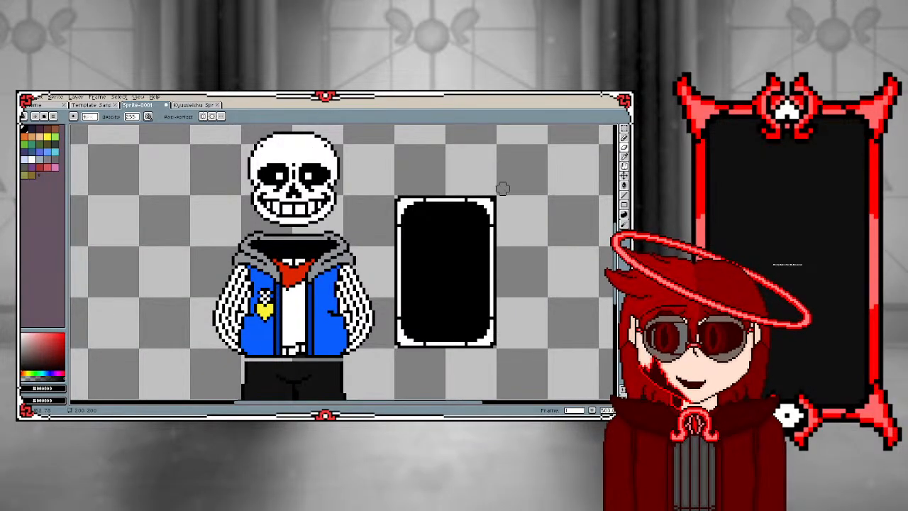
{"action": "key", "text": "m"}
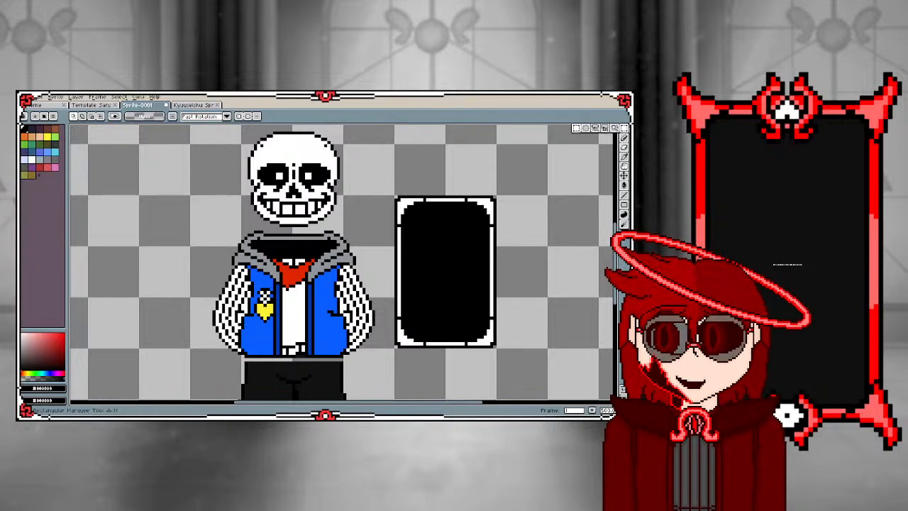
{"action": "left_click_drag", "start_coordinate": [383, 187], "coordinate": [506, 365]}
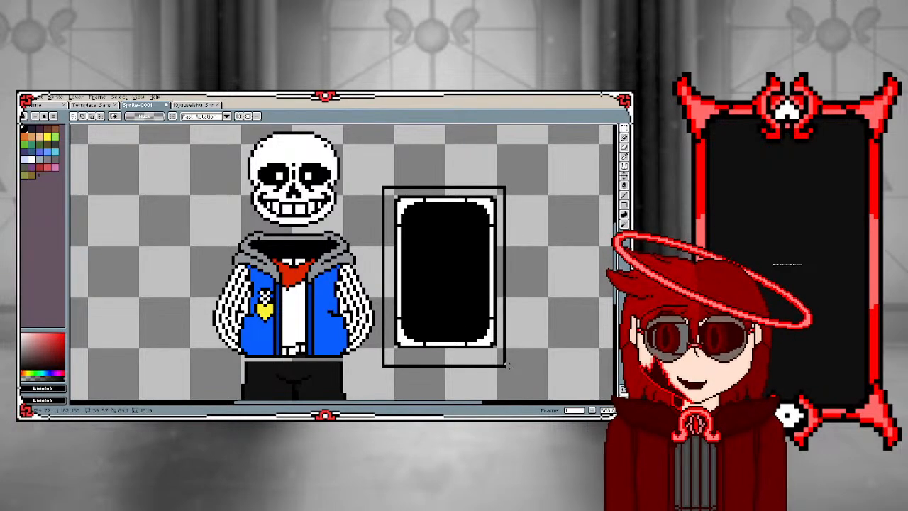
{"action": "mouse_move", "coordinate": [506, 366]}
{"action": "left_mouse_down"}
{"action": "mouse_move", "coordinate": [511, 383]}
{"action": "mouse_move", "coordinate": [516, 358]}
{"action": "left_mouse_up"}
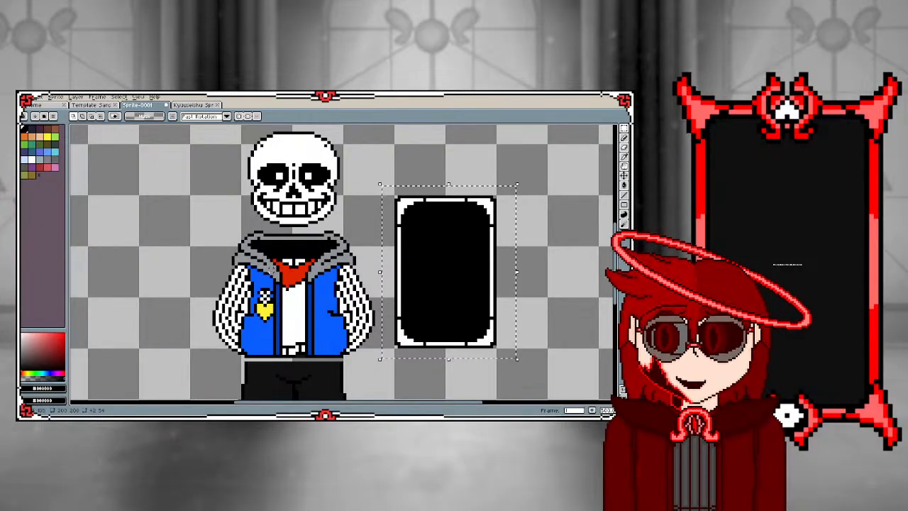
{"action": "key", "text": "ctrl+d"}
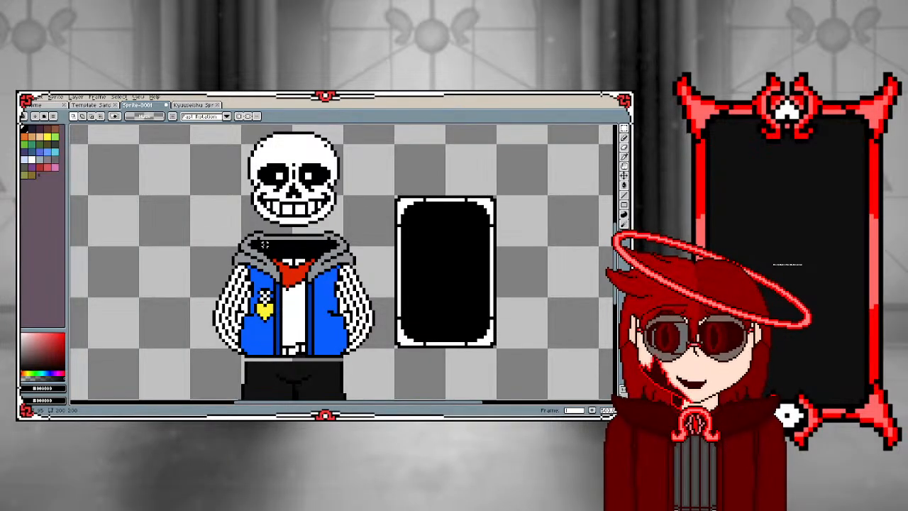
Draw a stepped black pencil line down inside the outer edge of the left-hand shorts leg to outline a side stripe
{"action": "scroll", "coordinate": [266, 290], "scroll_direction": "up", "scroll_amount": 2}
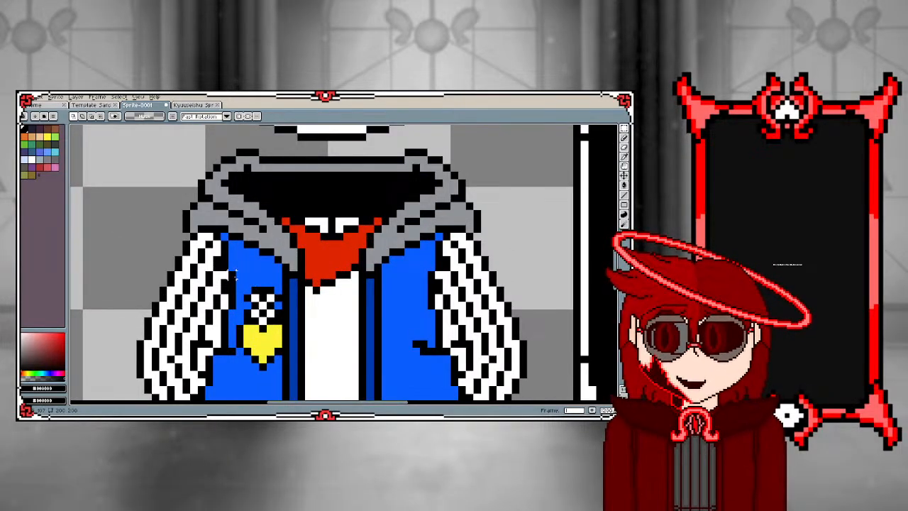
{"action": "scroll", "coordinate": [234, 276], "scroll_direction": "down", "scroll_amount": 4}
{"action": "scroll", "coordinate": [230, 305], "scroll_direction": "up", "scroll_amount": 4}
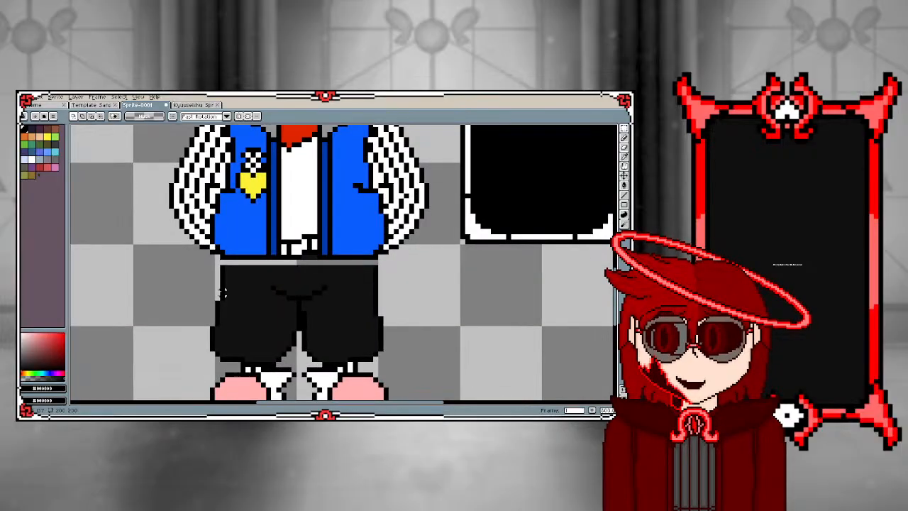
{"action": "key", "text": "i"}
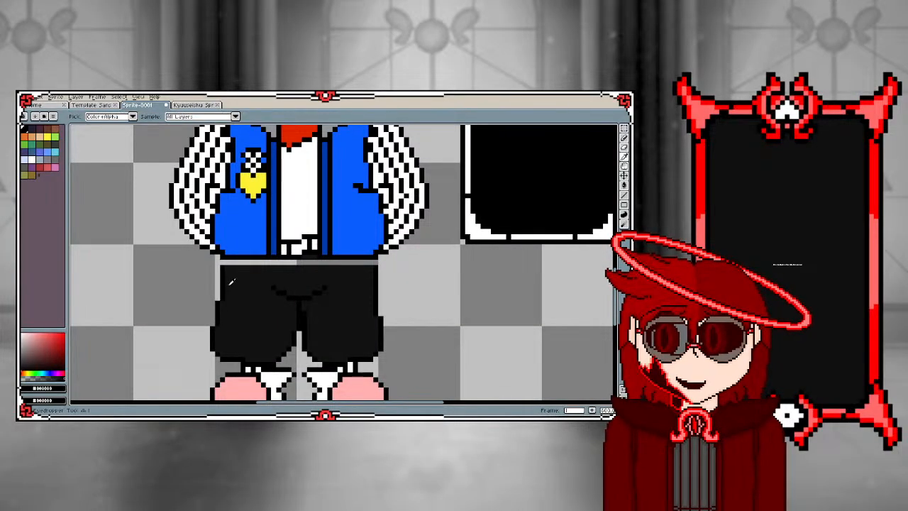
{"action": "key", "text": "b"}
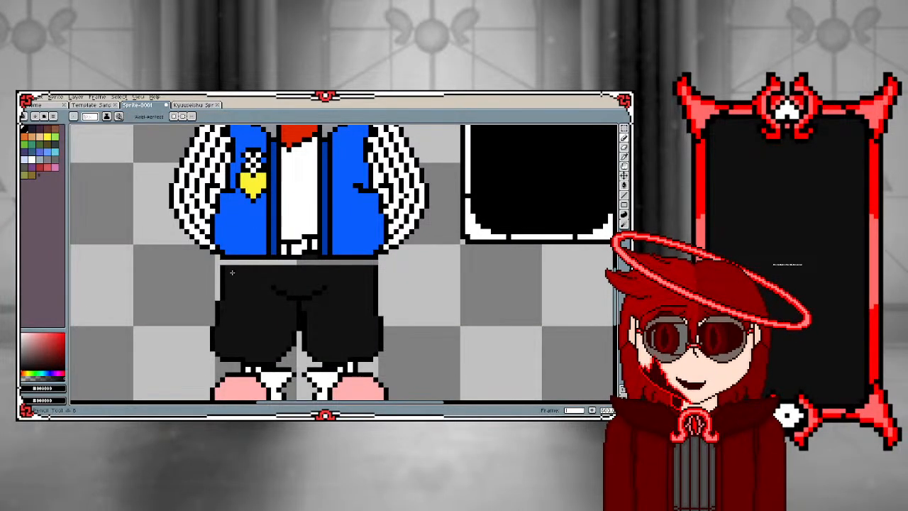
{"action": "scroll", "coordinate": [228, 320], "scroll_direction": "up", "scroll_amount": 3}
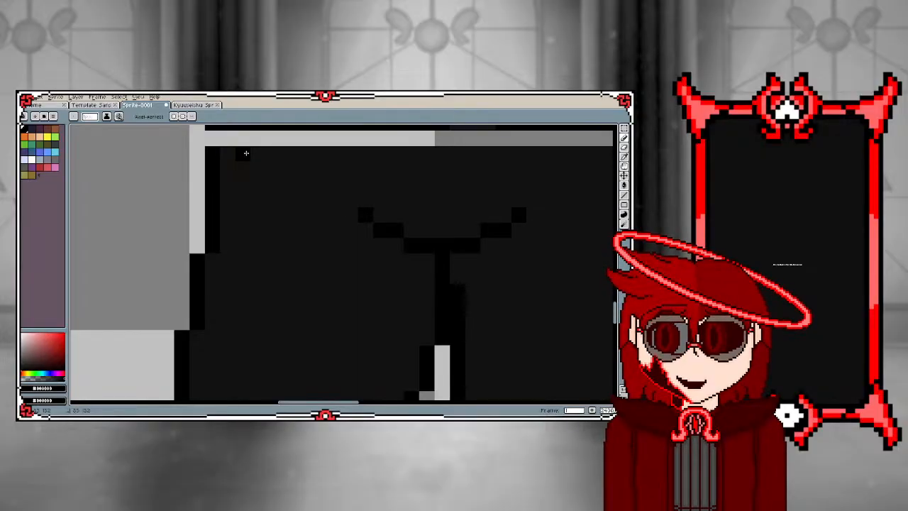
{"action": "mouse_move", "coordinate": [244, 153]}
{"action": "left_mouse_down"}
{"action": "mouse_move", "coordinate": [244, 251]}
{"action": "mouse_move", "coordinate": [225, 281]}
{"action": "mouse_move", "coordinate": [223, 334]}
{"action": "left_mouse_up"}
{"action": "scroll", "coordinate": [181, 278], "scroll_direction": "down", "scroll_amount": 2}
{"action": "scroll", "coordinate": [189, 399], "scroll_direction": "up", "scroll_amount": 2}
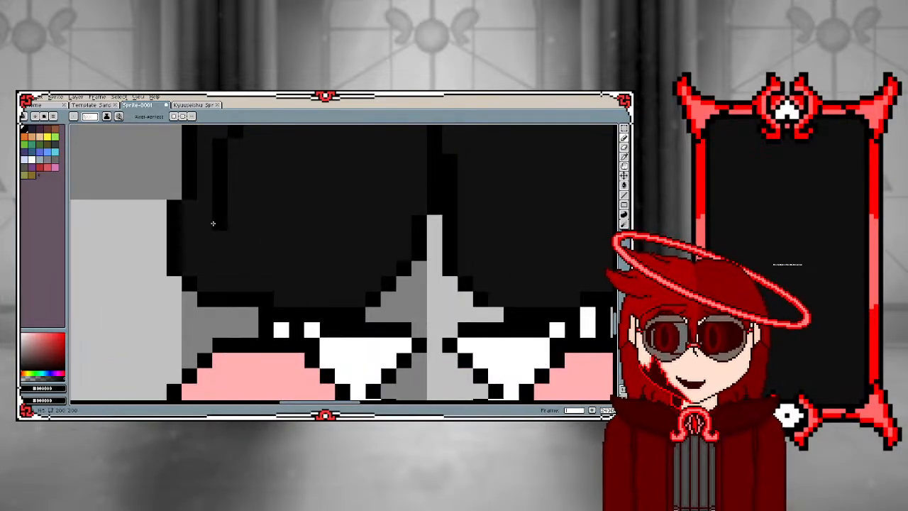
{"action": "left_click_drag", "start_coordinate": [209, 220], "coordinate": [206, 282]}
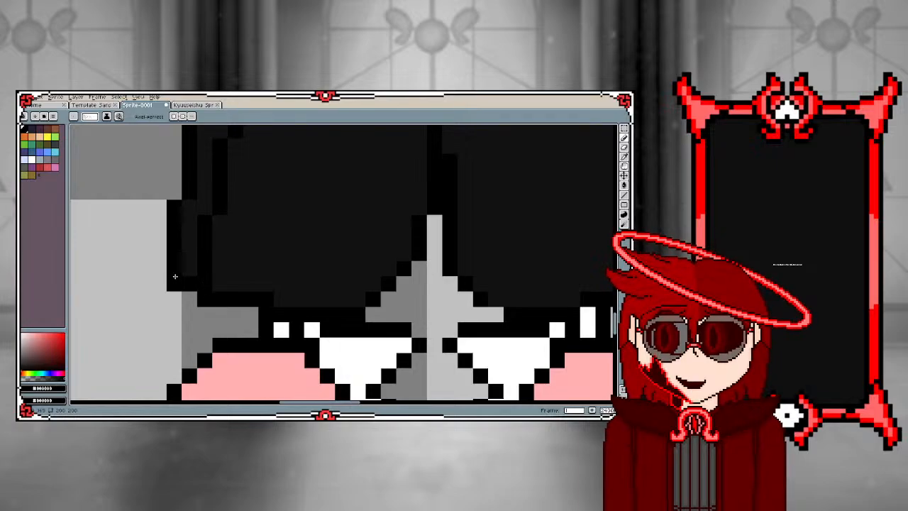
Outline a matching side stripe in black on the right-hand shorts leg and pick the shorts' dark grey at the stripe's top
{"action": "scroll", "coordinate": [175, 277], "scroll_direction": "down", "scroll_amount": 3}
{"action": "scroll", "coordinate": [321, 271], "scroll_direction": "up", "scroll_amount": 3}
{"action": "scroll", "coordinate": [360, 300], "scroll_direction": "down", "scroll_amount": 2}
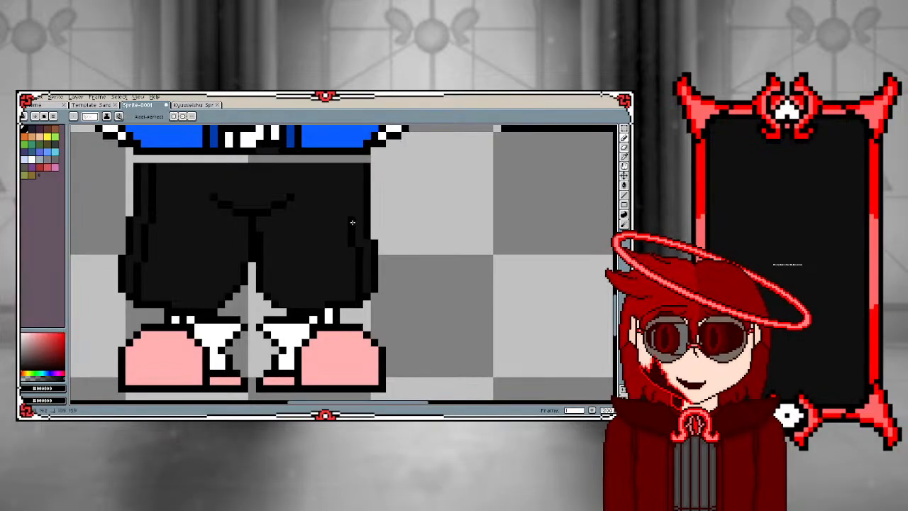
{"action": "scroll", "coordinate": [338, 196], "scroll_direction": "down", "scroll_amount": 2}
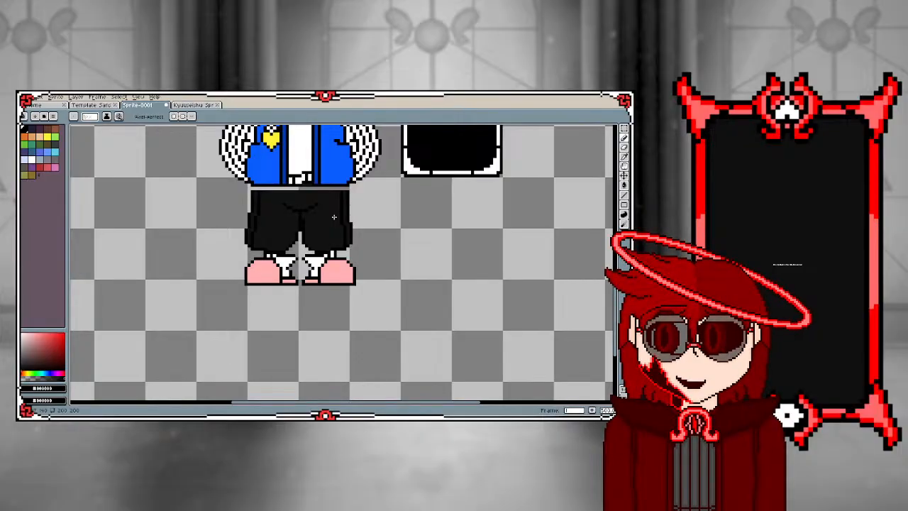
{"action": "scroll", "coordinate": [334, 217], "scroll_direction": "up", "scroll_amount": 2}
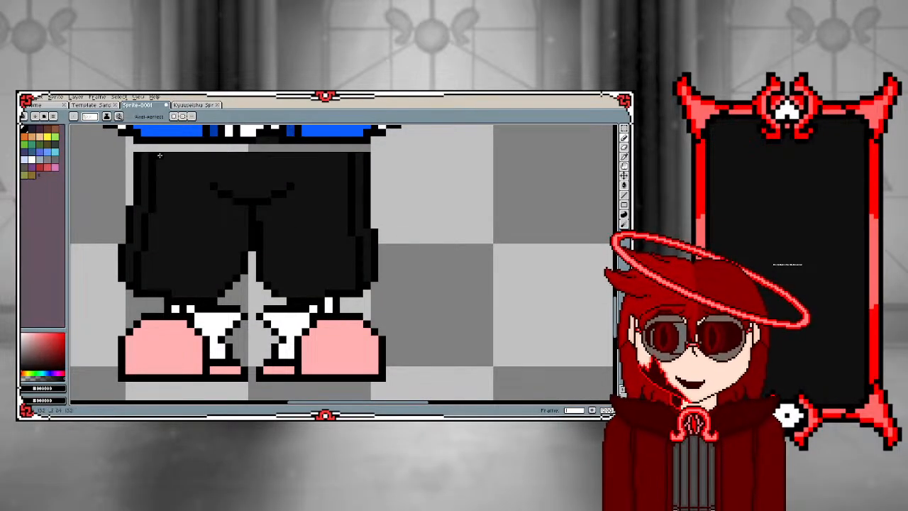
{"action": "scroll", "coordinate": [84, 161], "scroll_direction": "up", "scroll_amount": 1}
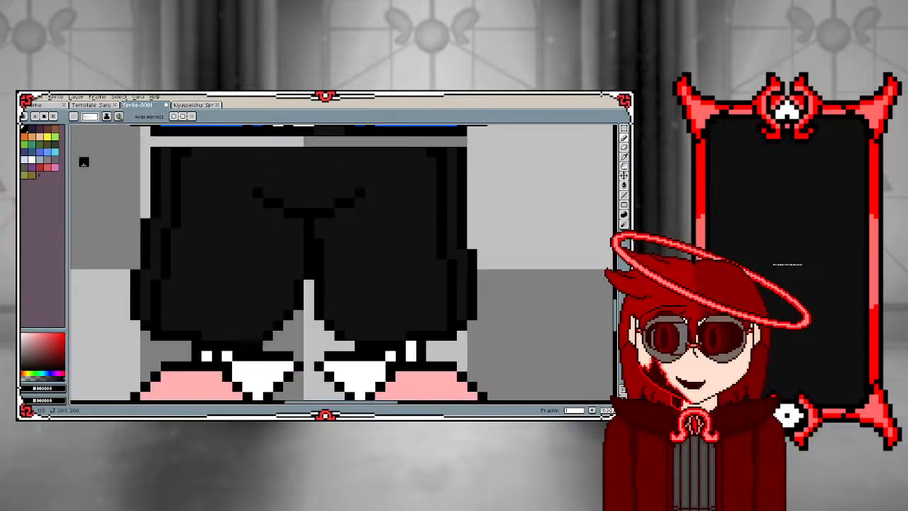
{"action": "left_click", "coordinate": [167, 153], "text": "alt"}
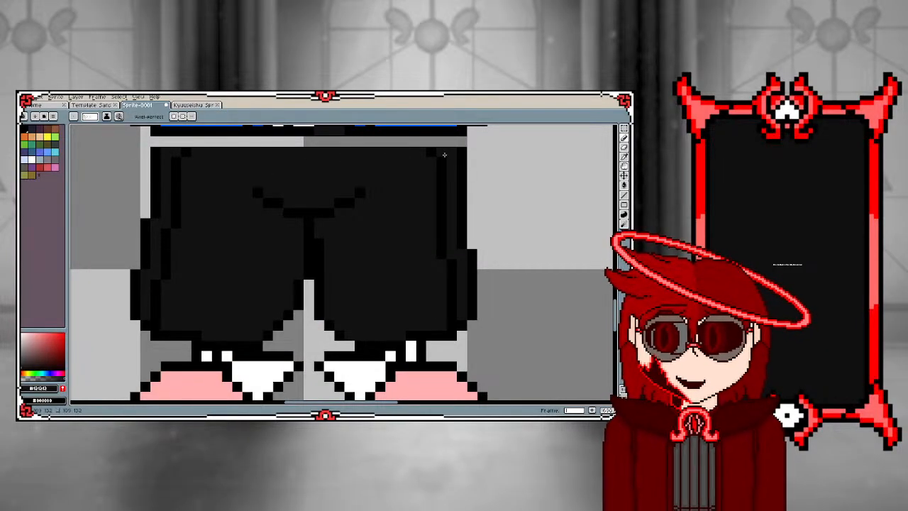
Pick white from the sleeve and bucket-fill the side stripes on both legs of the shorts
{"action": "scroll", "coordinate": [246, 206], "scroll_direction": "down", "scroll_amount": 1}
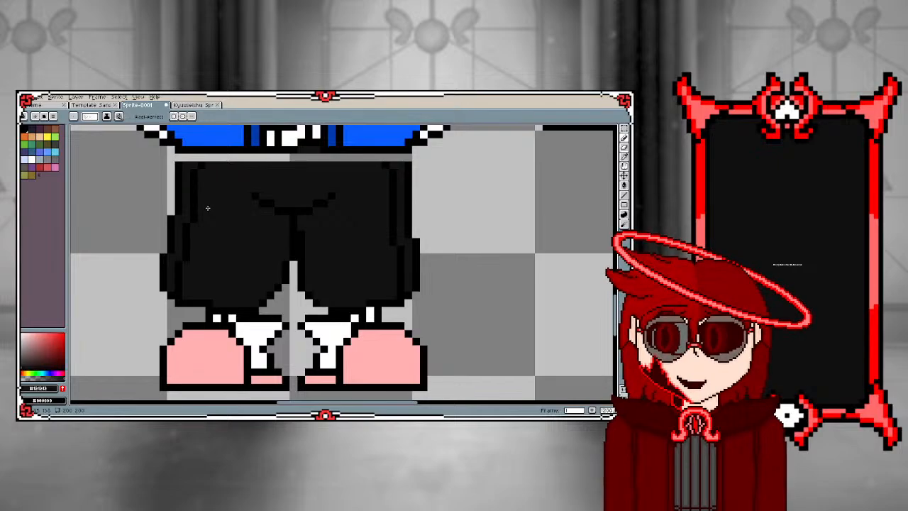
{"action": "scroll", "coordinate": [184, 265], "scroll_direction": "down", "scroll_amount": 2}
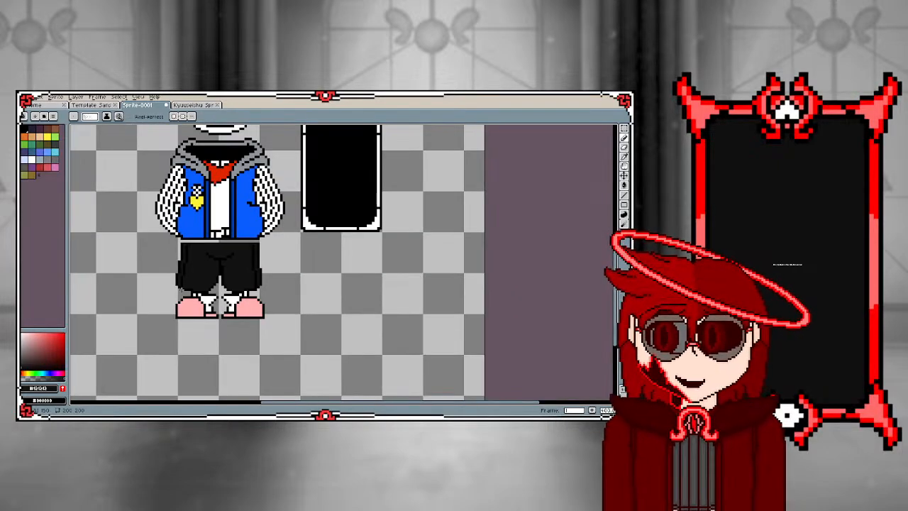
{"action": "scroll", "coordinate": [179, 198], "scroll_direction": "up", "scroll_amount": 1}
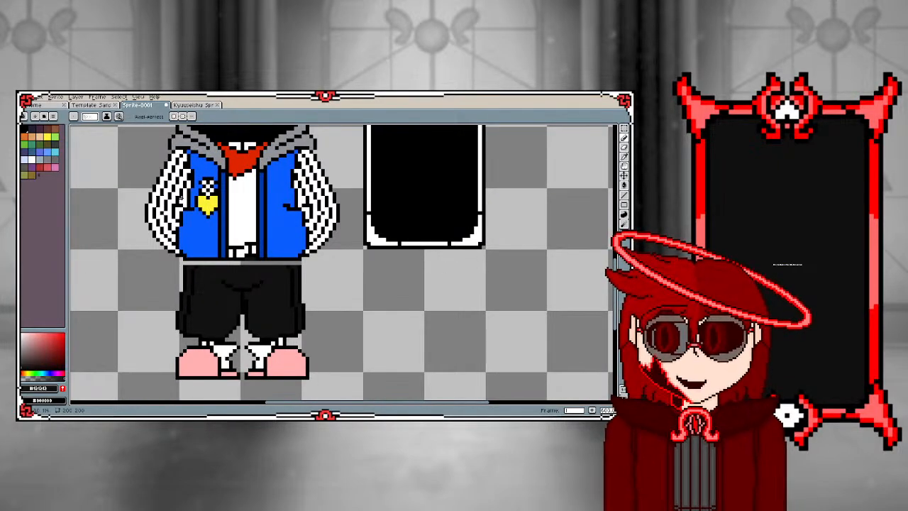
{"action": "left_click", "coordinate": [180, 197], "text": "alt"}
{"action": "key", "text": "g"}
{"action": "left_click", "coordinate": [188, 294]}
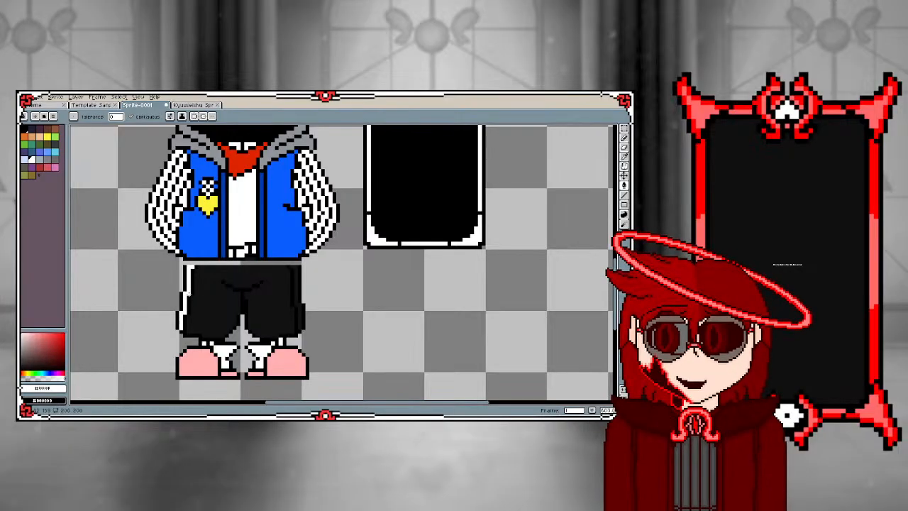
{"action": "left_click", "coordinate": [294, 300]}
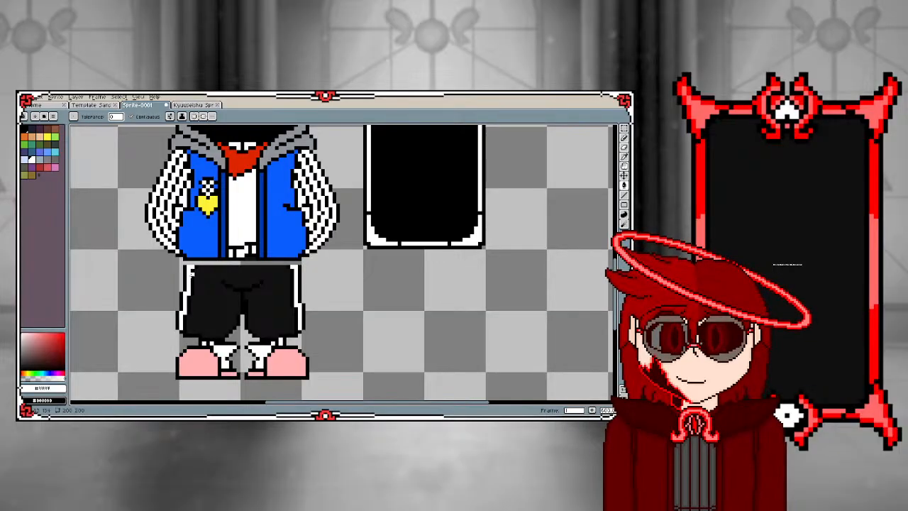
Extend the white side stripes inward at the hem of both legs with single pixels, edging their inner side in black
{"action": "scroll", "coordinate": [182, 339], "scroll_direction": "up", "scroll_amount": 3}
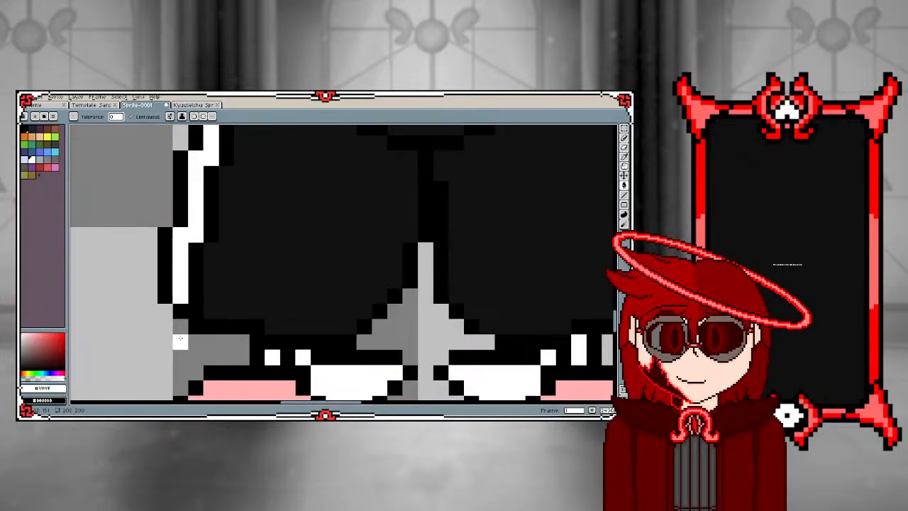
{"action": "left_click", "coordinate": [194, 301]}
{"action": "key", "text": "ctrl+z"}
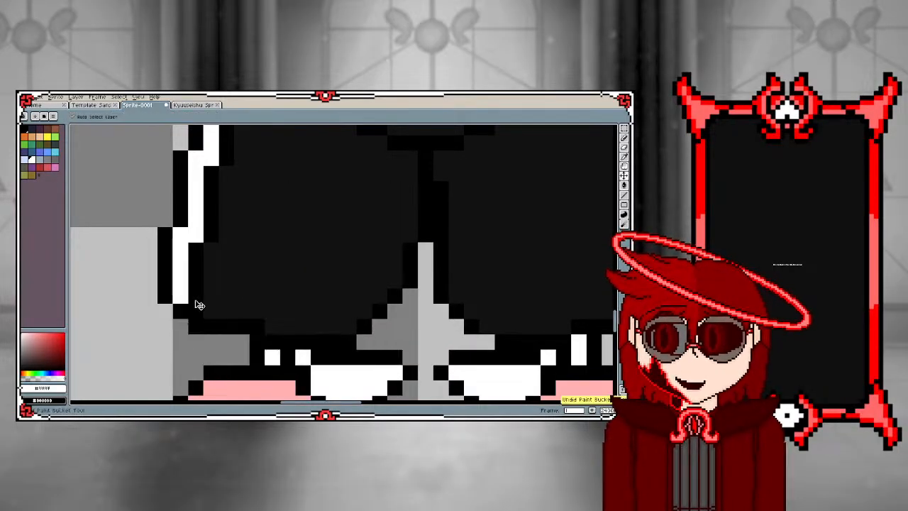
{"action": "key", "text": "b"}
{"action": "left_click", "coordinate": [196, 310]}
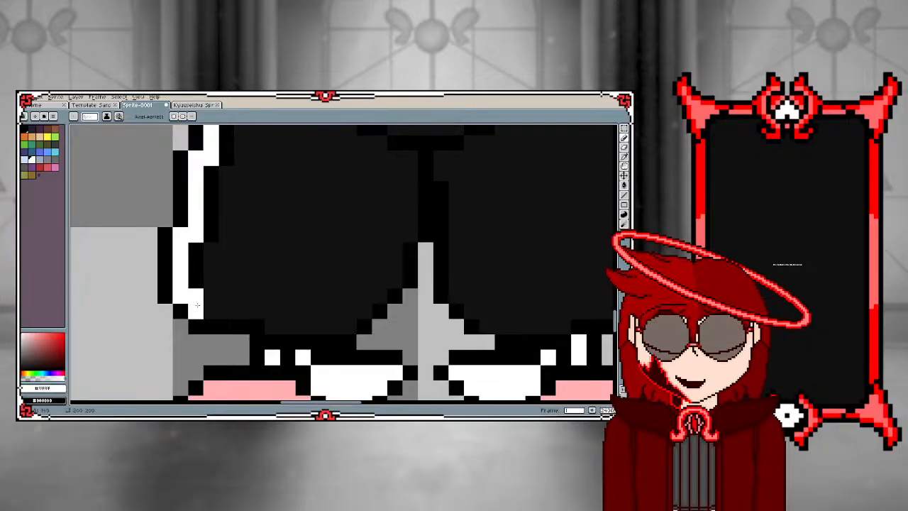
{"action": "scroll", "coordinate": [207, 311], "scroll_direction": "down", "scroll_amount": 2}
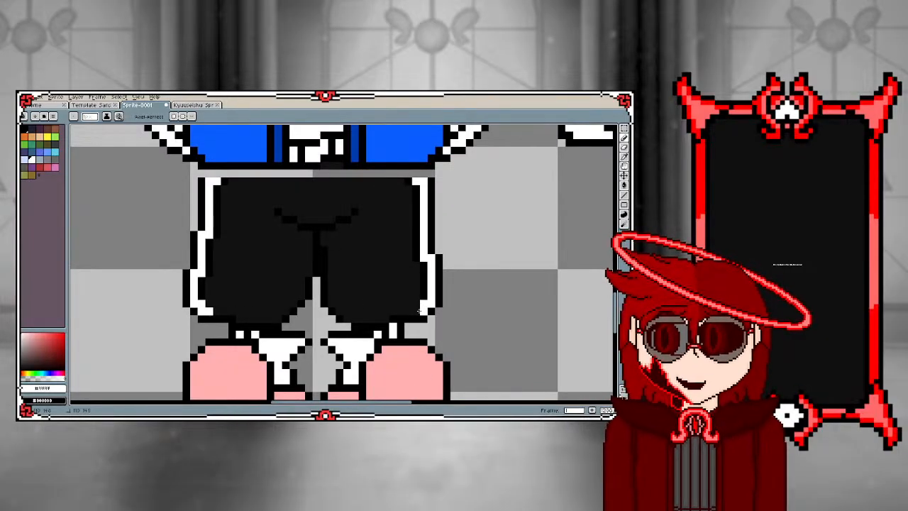
{"action": "left_click", "coordinate": [416, 312]}
{"action": "left_click", "coordinate": [422, 286], "text": "alt"}
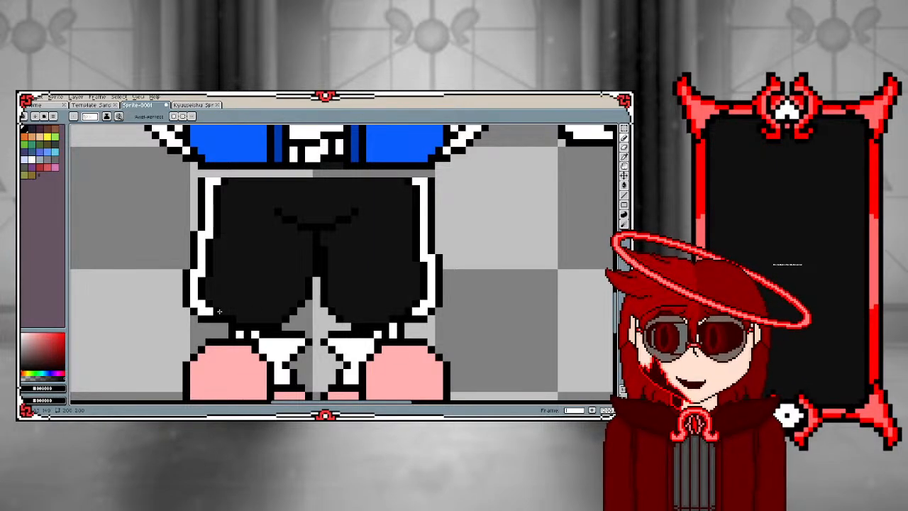
{"action": "scroll", "coordinate": [186, 234], "scroll_direction": "down", "scroll_amount": 2}
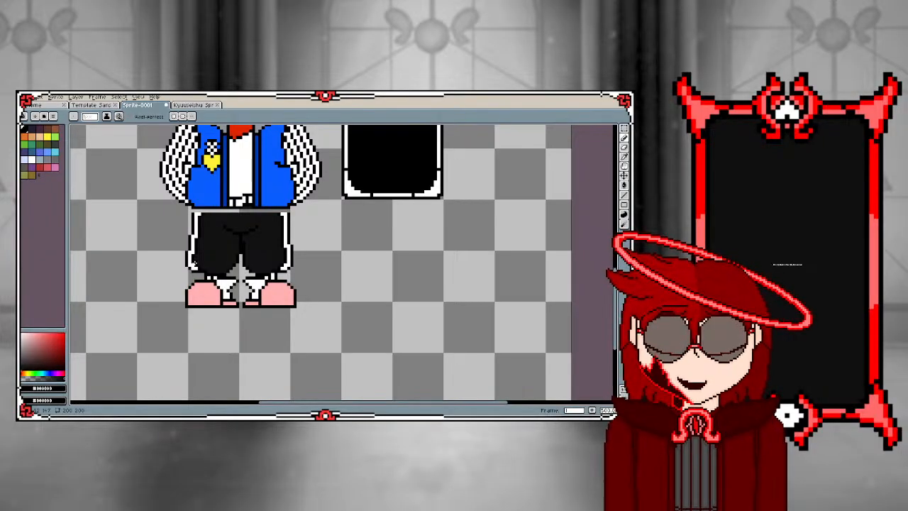
Draw stepped black fold lines down both inner legs of the shorts, from the crotch crease to the hem
{"action": "scroll", "coordinate": [308, 255], "scroll_direction": "up", "scroll_amount": 2}
{"action": "scroll", "coordinate": [308, 255], "scroll_direction": "up", "scroll_amount": 2}
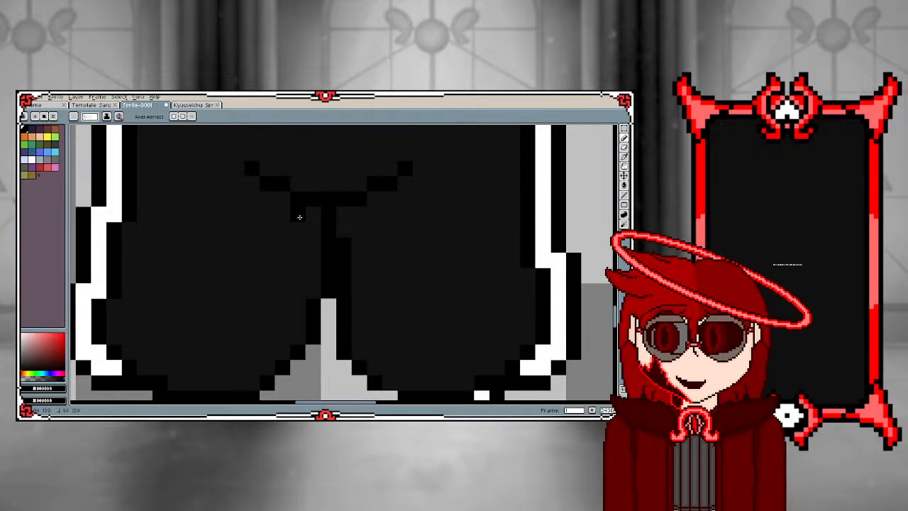
{"action": "mouse_move", "coordinate": [296, 213]}
{"action": "left_mouse_down"}
{"action": "mouse_move", "coordinate": [300, 282]}
{"action": "mouse_move", "coordinate": [281, 312]}
{"action": "mouse_move", "coordinate": [283, 359]}
{"action": "left_mouse_up"}
{"action": "left_click", "coordinate": [361, 230]}
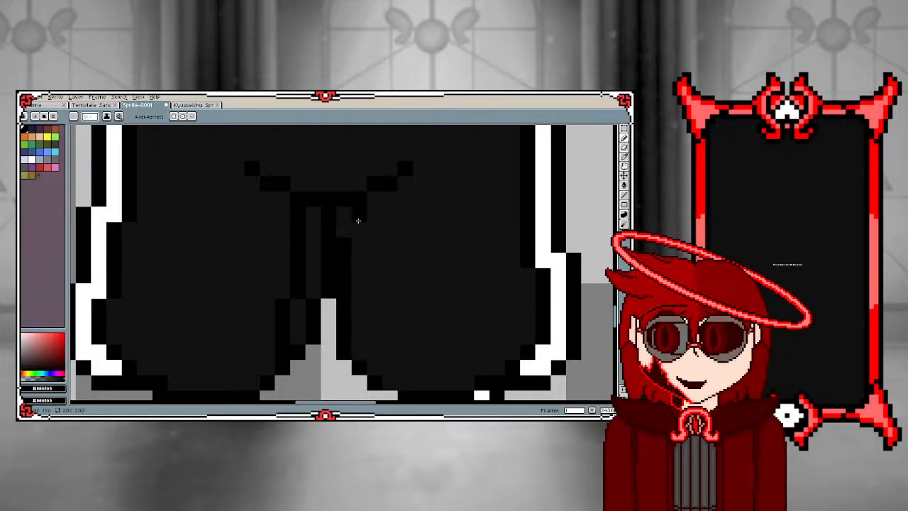
{"action": "mouse_move", "coordinate": [359, 230]}
{"action": "left_mouse_down"}
{"action": "mouse_move", "coordinate": [371, 245]}
{"action": "mouse_move", "coordinate": [381, 358]}
{"action": "left_mouse_up"}
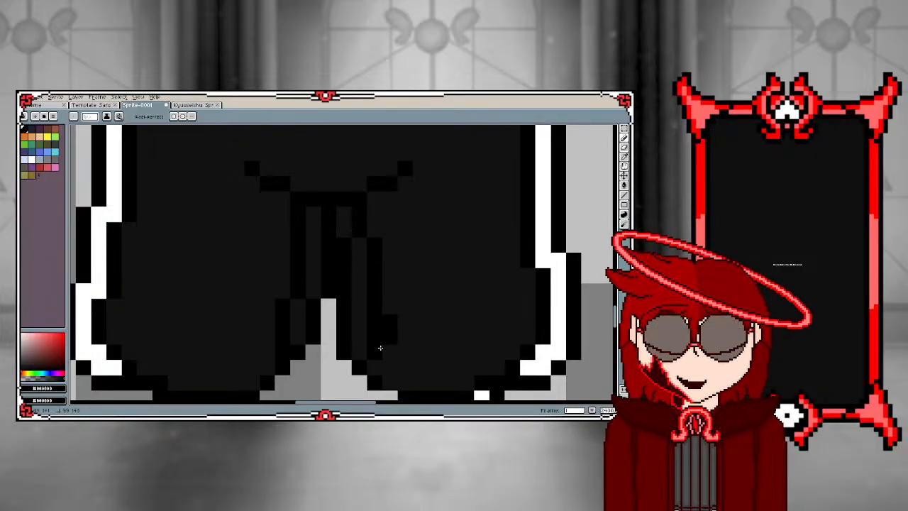
{"action": "key", "text": "ctrl+z"}
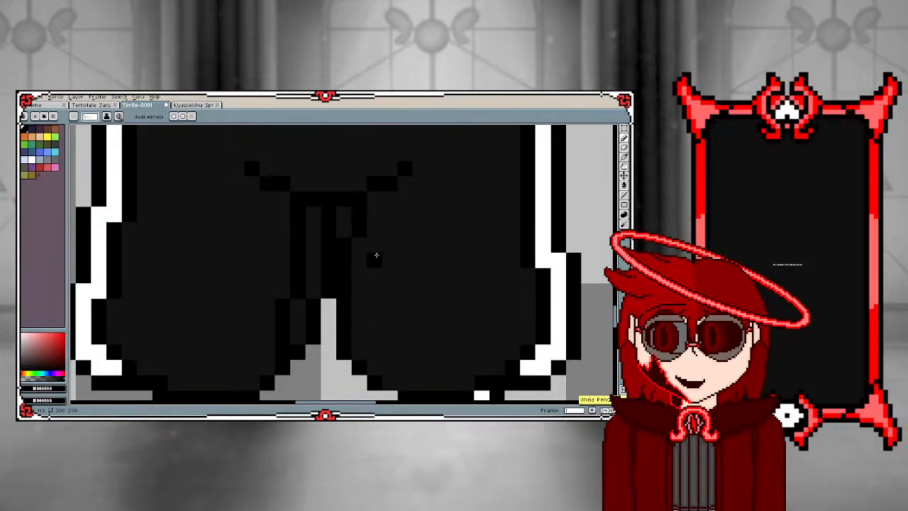
{"action": "left_click_drag", "start_coordinate": [373, 243], "coordinate": [377, 363]}
{"action": "scroll", "coordinate": [376, 363], "scroll_direction": "down", "scroll_amount": 1}
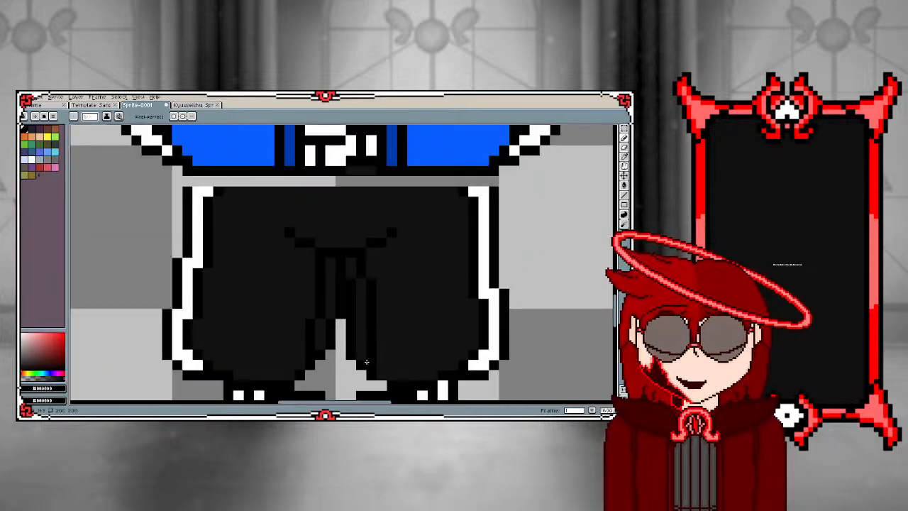
{"action": "scroll", "coordinate": [377, 364], "scroll_direction": "up", "scroll_amount": 1}
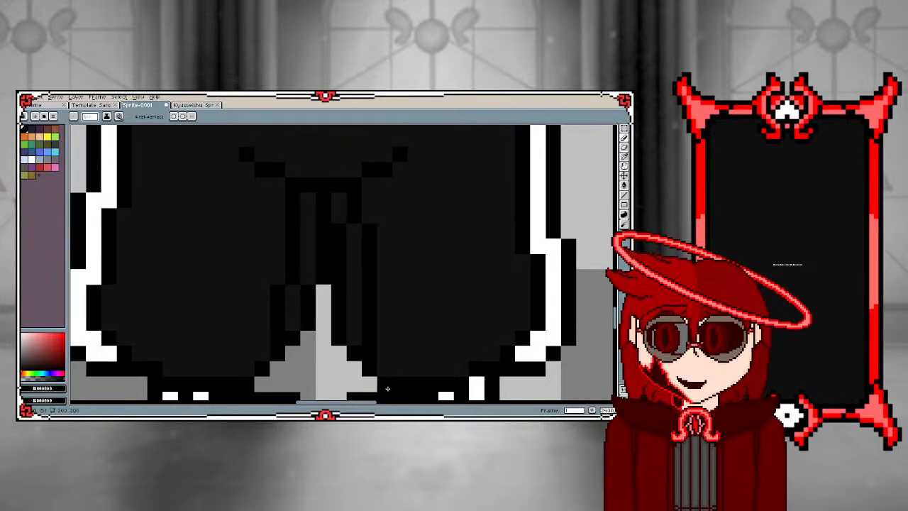
Draw a black outline across the top edge of the shorts and touch up the stripe tops with white pixels
{"action": "scroll", "coordinate": [257, 309], "scroll_direction": "down", "scroll_amount": 2}
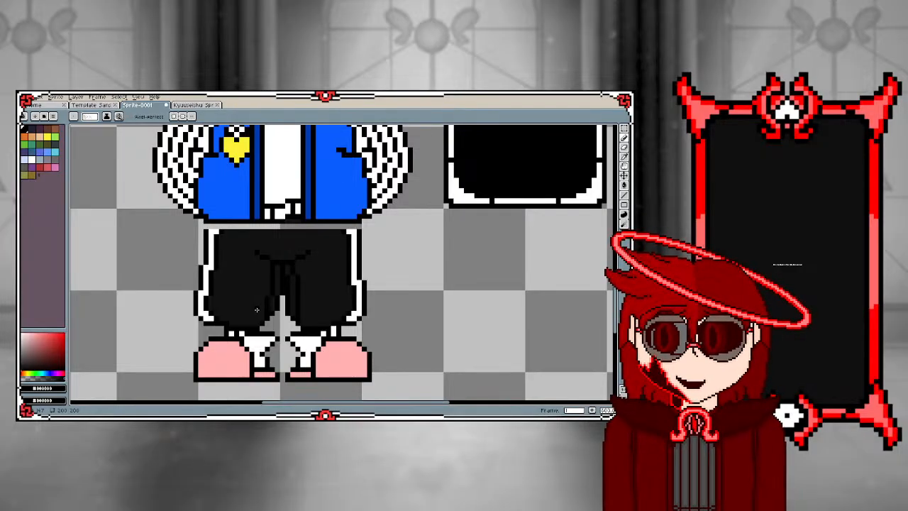
{"action": "scroll", "coordinate": [257, 310], "scroll_direction": "up", "scroll_amount": 3}
{"action": "scroll", "coordinate": [227, 207], "scroll_direction": "down", "scroll_amount": 3}
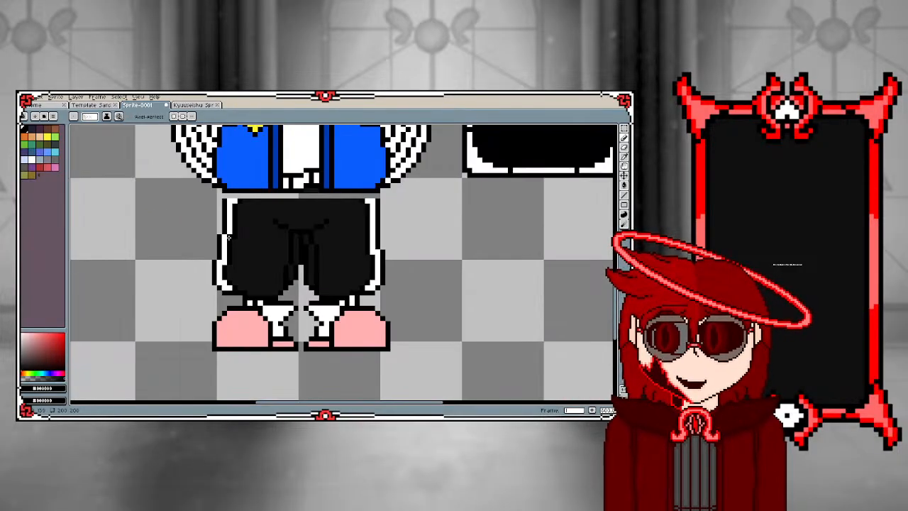
{"action": "scroll", "coordinate": [221, 191], "scroll_direction": "up", "scroll_amount": 1}
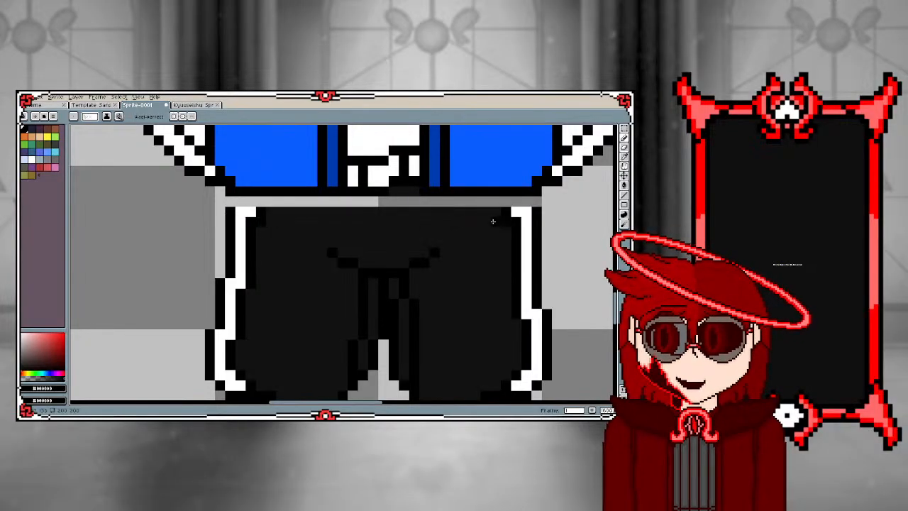
{"action": "left_click", "coordinate": [240, 211]}
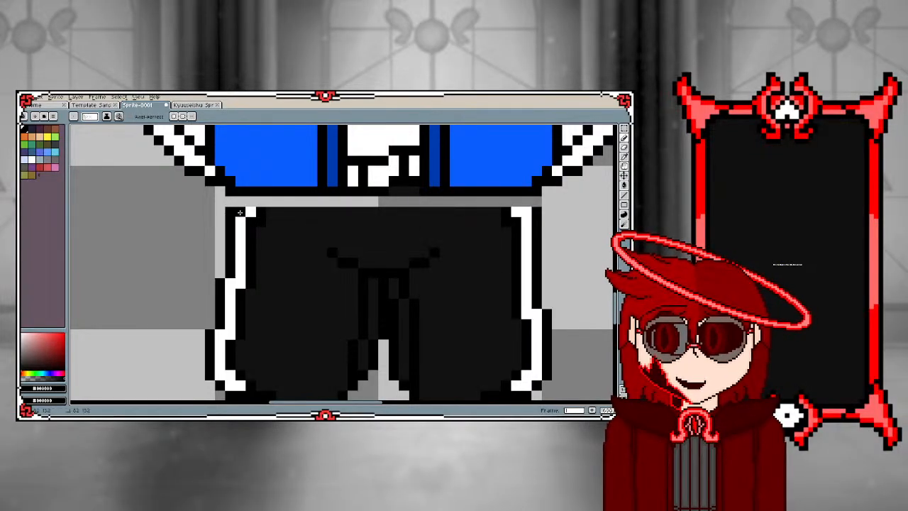
{"action": "mouse_move", "coordinate": [249, 211]}
{"action": "left_mouse_down"}
{"action": "mouse_move", "coordinate": [532, 212]}
{"action": "mouse_move", "coordinate": [529, 221]}
{"action": "left_mouse_up"}
{"action": "left_click", "coordinate": [527, 223], "text": "alt"}
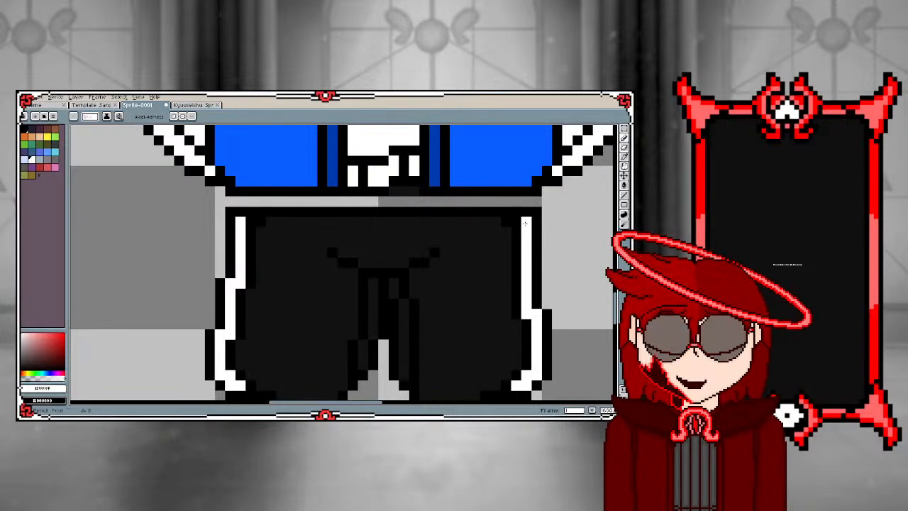
{"action": "left_click", "coordinate": [514, 225]}
{"action": "scroll", "coordinate": [250, 232], "scroll_direction": "down", "scroll_amount": 5}
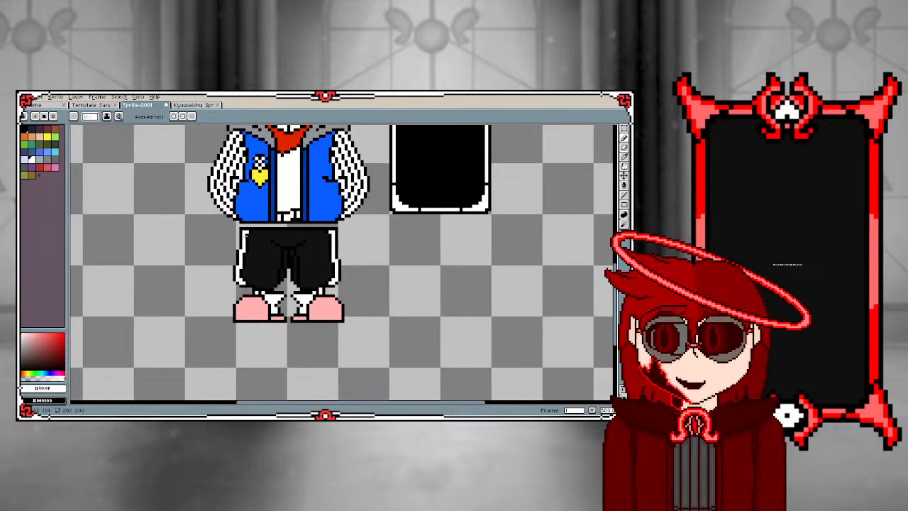
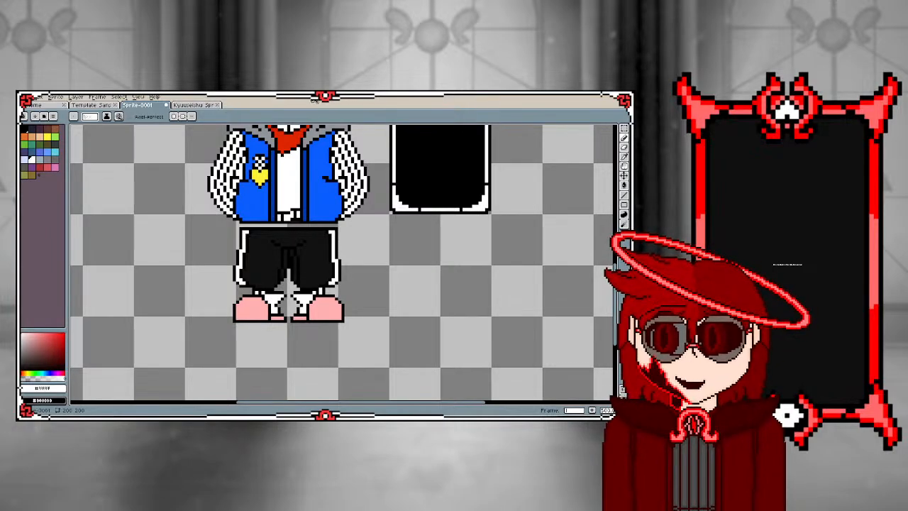
Erase the three leftover dark pixels in the outline gap beneath the white shirt at the jacket's hem
{"action": "scroll", "coordinate": [262, 260], "scroll_direction": "up", "scroll_amount": 5}
{"action": "scroll", "coordinate": [263, 259], "scroll_direction": "up", "scroll_amount": 1}
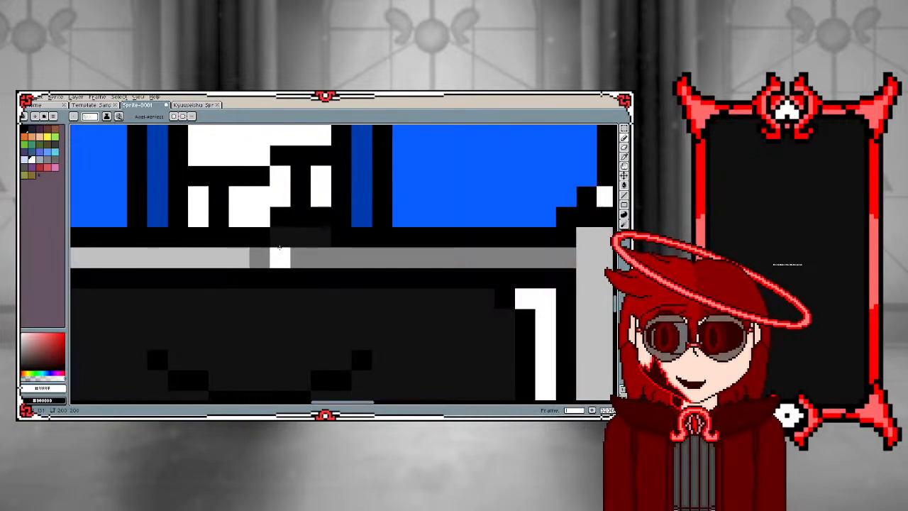
{"action": "key", "text": "e"}
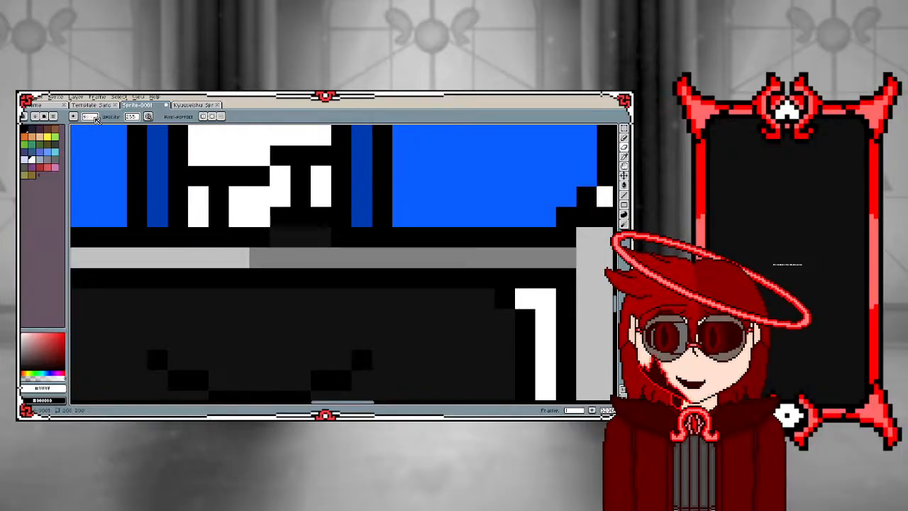
{"action": "left_click", "coordinate": [89, 117]}
{"action": "left_click", "coordinate": [85, 127]}
{"action": "left_click_drag", "start_coordinate": [279, 237], "coordinate": [320, 237]}
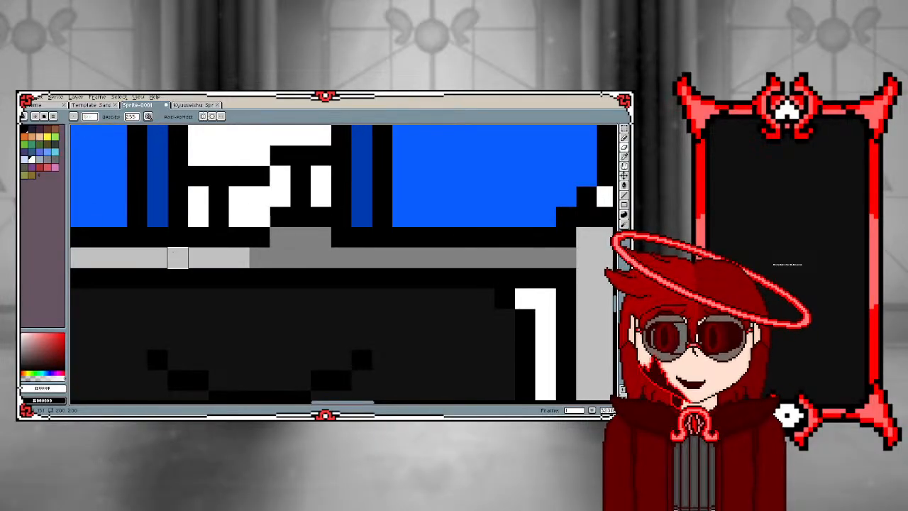
Examine the jacket, striped sleeves, shorts and scarf up close and across the whole sprite
{"action": "scroll", "coordinate": [177, 258], "scroll_direction": "down", "scroll_amount": 3}
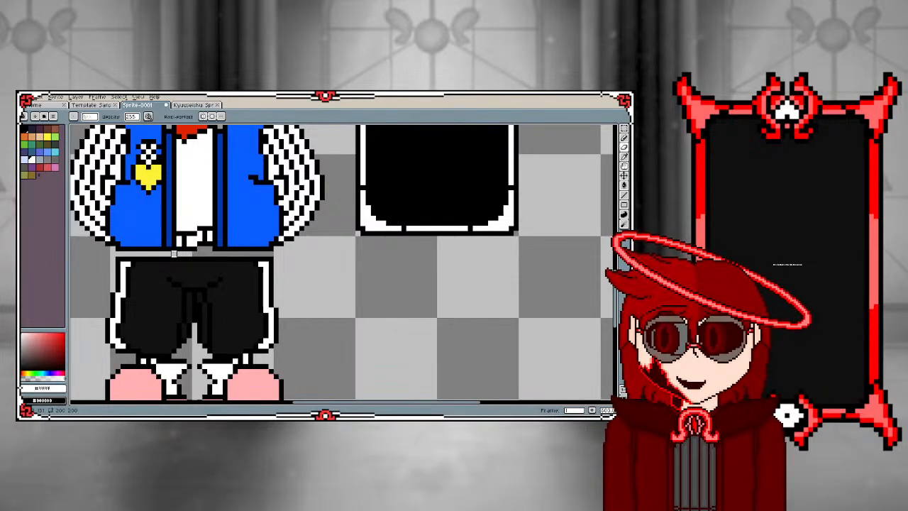
{"action": "scroll", "coordinate": [113, 235], "scroll_direction": "down", "scroll_amount": 1}
{"action": "scroll", "coordinate": [117, 205], "scroll_direction": "up", "scroll_amount": 3}
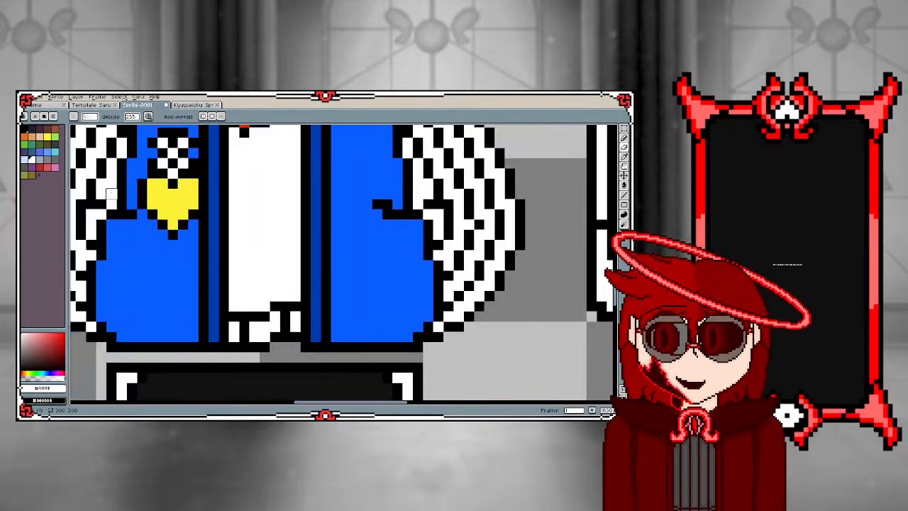
{"action": "key", "text": "i"}
{"action": "key", "text": "b"}
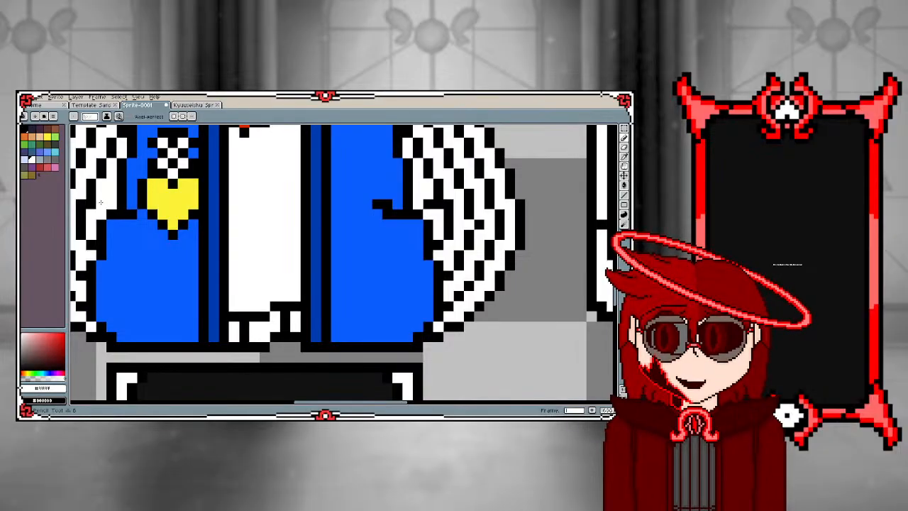
{"action": "scroll", "coordinate": [106, 231], "scroll_direction": "down", "scroll_amount": 2}
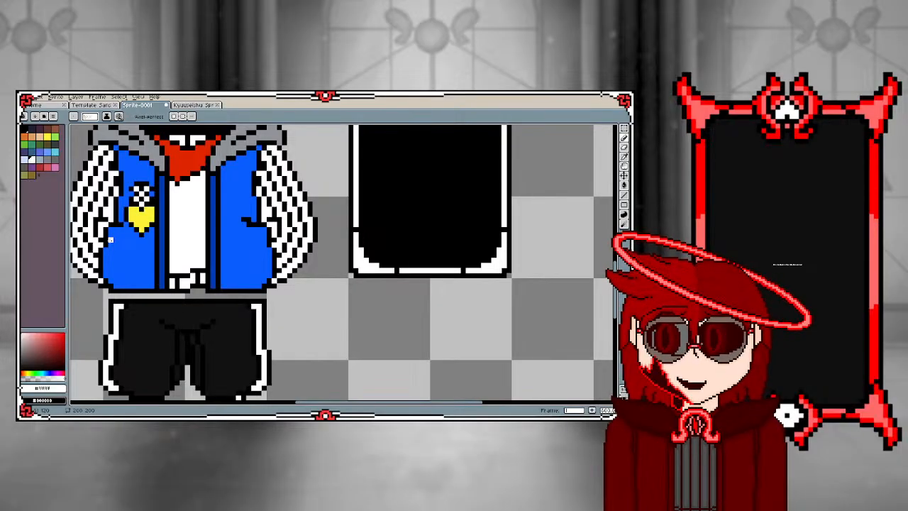
{"action": "scroll", "coordinate": [108, 242], "scroll_direction": "down", "scroll_amount": 1}
{"action": "scroll", "coordinate": [85, 264], "scroll_direction": "up", "scroll_amount": 2}
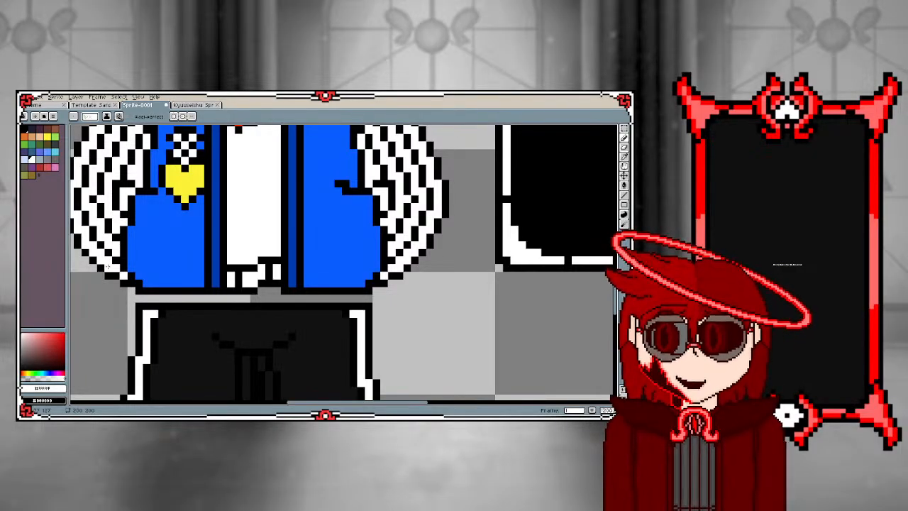
{"action": "scroll", "coordinate": [107, 267], "scroll_direction": "down", "scroll_amount": 3}
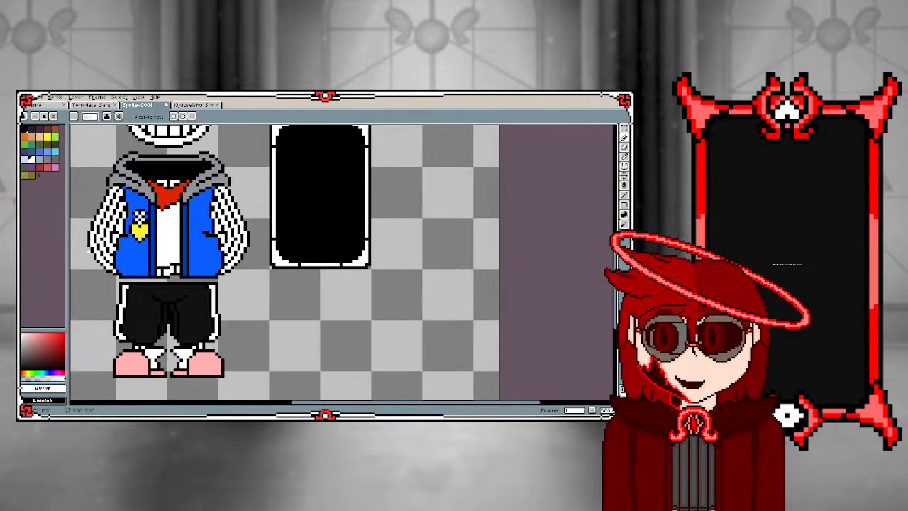
{"action": "scroll", "coordinate": [111, 201], "scroll_direction": "down", "scroll_amount": 5}
{"action": "scroll", "coordinate": [112, 201], "scroll_direction": "up", "scroll_amount": 4}
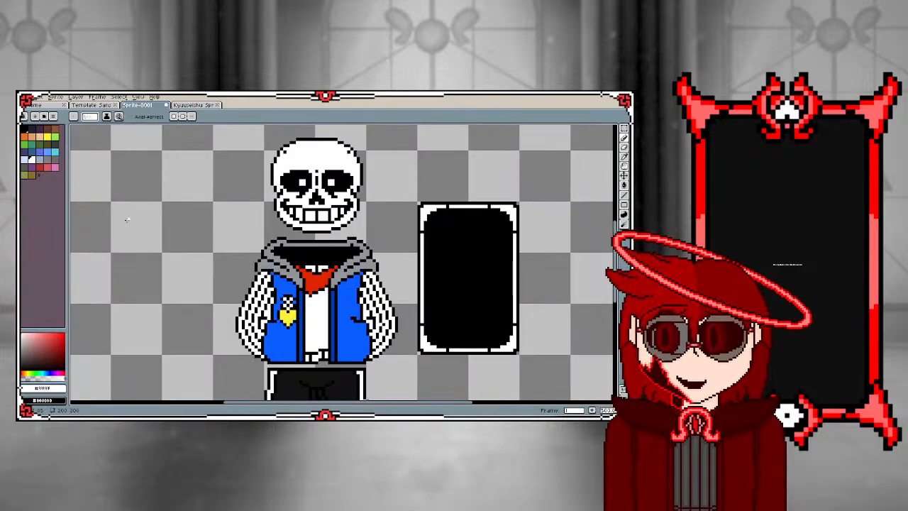
{"action": "scroll", "coordinate": [312, 291], "scroll_direction": "up", "scroll_amount": 2}
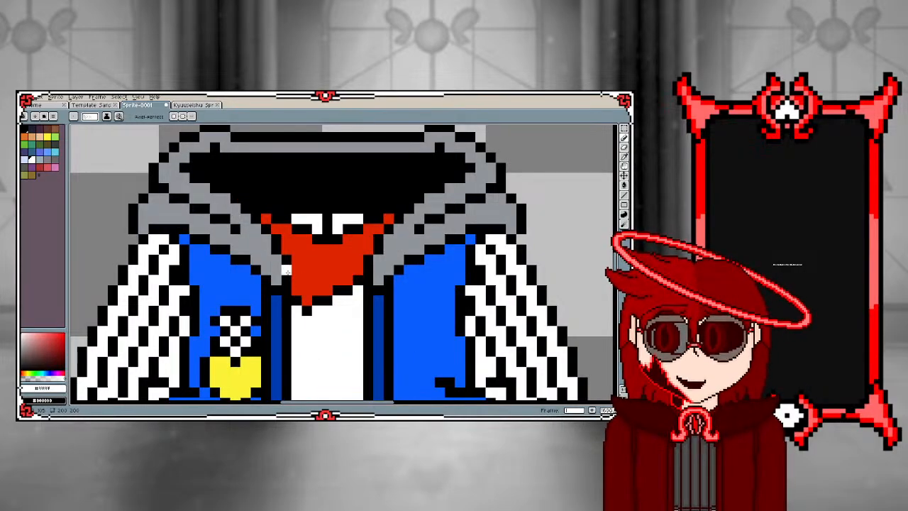
Switch to black and touch up the edges of the red scarf with single pixels
{"action": "left_click", "coordinate": [288, 274], "text": "alt"}
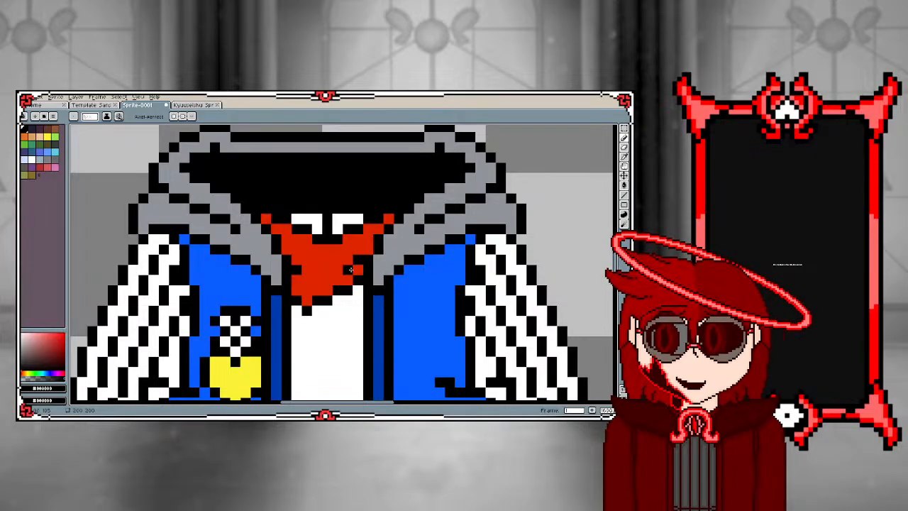
{"action": "scroll", "coordinate": [286, 264], "scroll_direction": "down", "scroll_amount": 1}
{"action": "scroll", "coordinate": [286, 263], "scroll_direction": "down", "scroll_amount": 4}
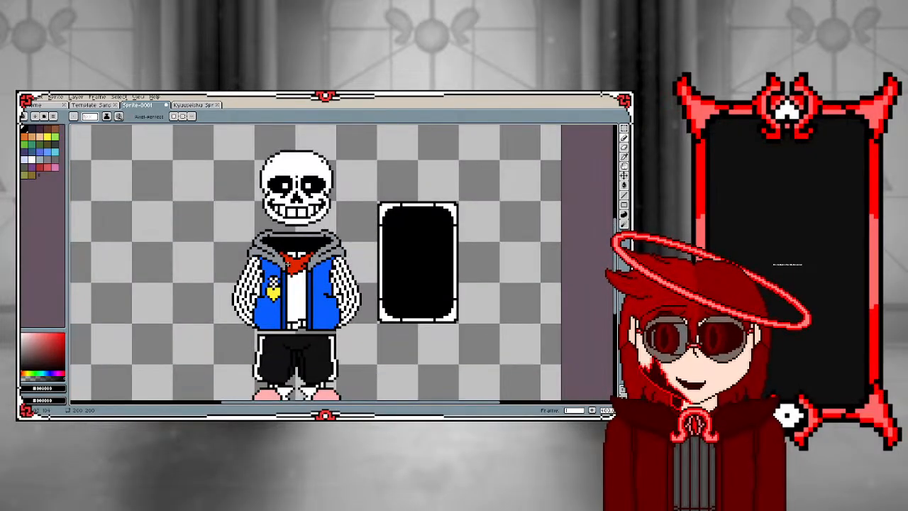
Select the character and card together with the marquee and move them diagonally up and left on the canvas
{"action": "left_click", "coordinate": [625, 137]}
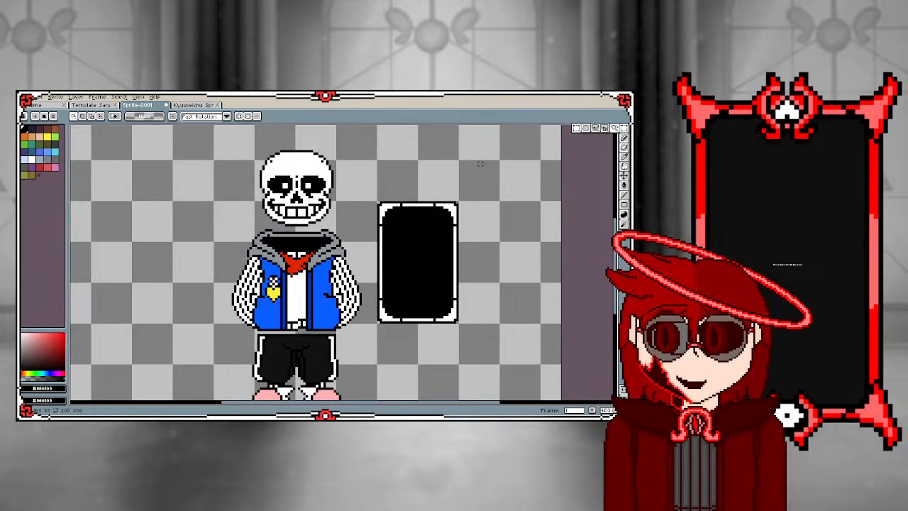
{"action": "scroll", "coordinate": [226, 168], "scroll_direction": "down", "scroll_amount": 3}
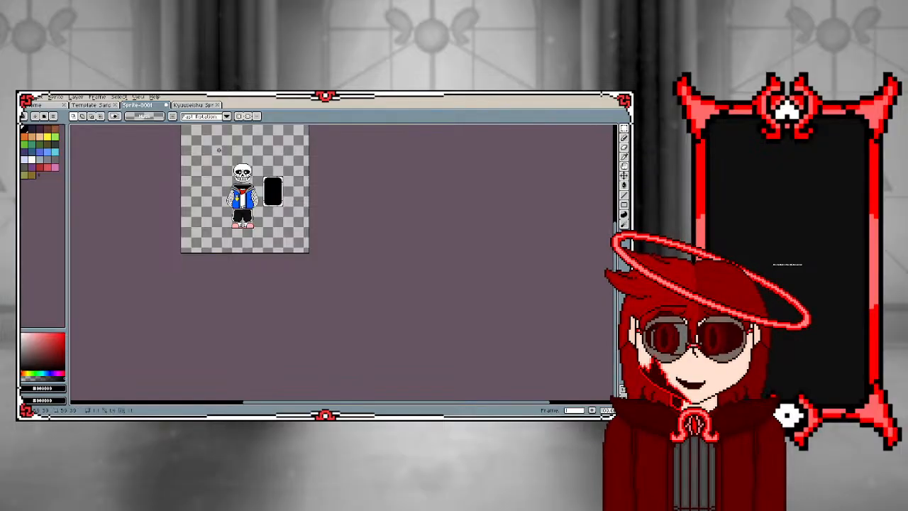
{"action": "left_click_drag", "start_coordinate": [216, 147], "coordinate": [295, 238]}
{"action": "left_click_drag", "start_coordinate": [250, 206], "coordinate": [236, 188]}
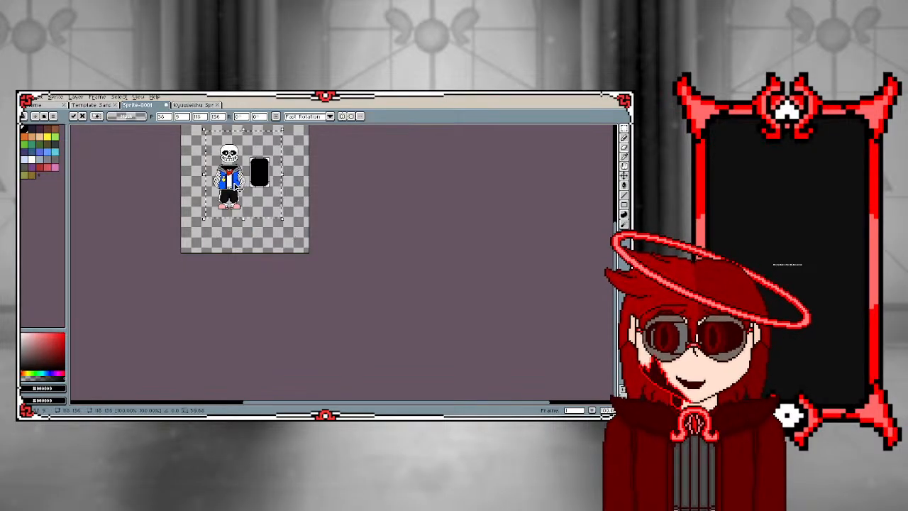
{"action": "left_click", "coordinate": [286, 162]}
Pick white from the card's frame and paint four adjacent pixels into the black outline at its top centre
{"action": "scroll", "coordinate": [245, 156], "scroll_direction": "up", "scroll_amount": 5}
{"action": "scroll", "coordinate": [408, 163], "scroll_direction": "up", "scroll_amount": 3}
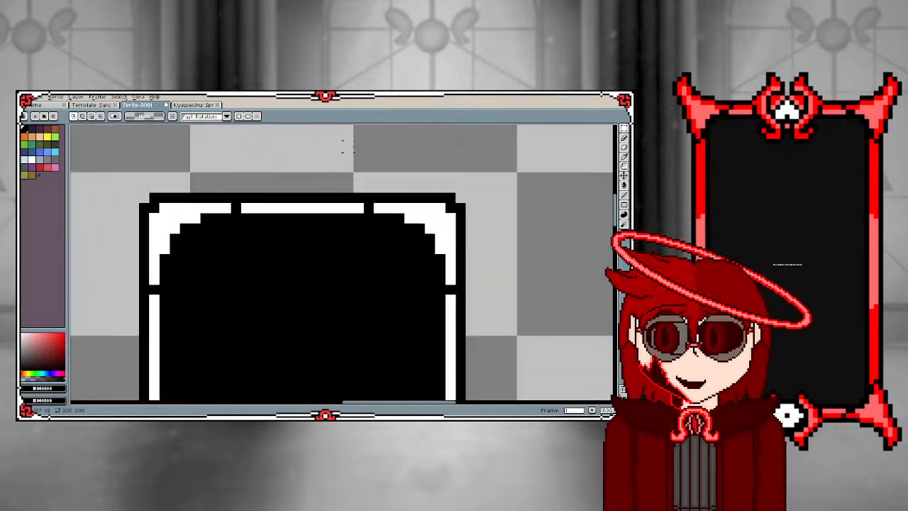
{"action": "scroll", "coordinate": [254, 238], "scroll_direction": "down", "scroll_amount": 1}
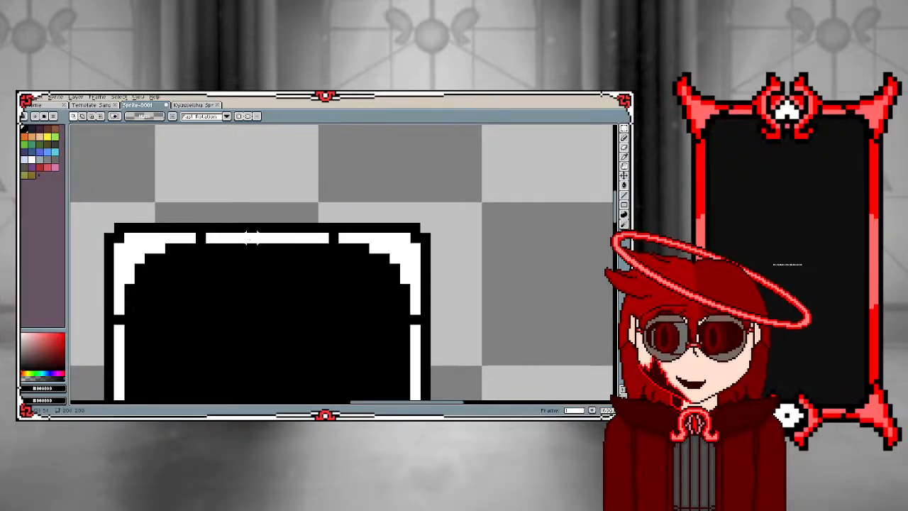
{"action": "left_click", "coordinate": [254, 238], "text": "alt"}
{"action": "key", "text": "v"}
{"action": "key", "text": "b"}
{"action": "left_click", "coordinate": [251, 227]}
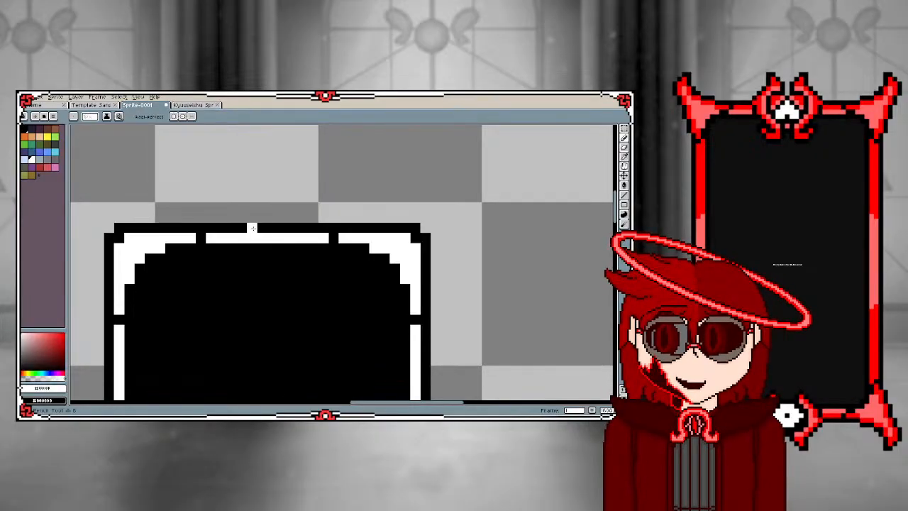
{"action": "left_click", "coordinate": [283, 228]}
{"action": "scroll", "coordinate": [281, 227], "scroll_direction": "down", "scroll_amount": 3}
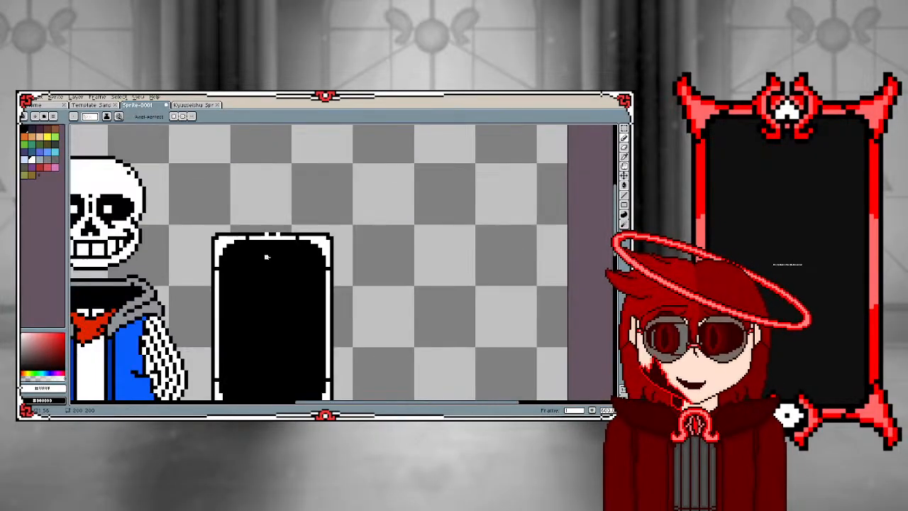
{"action": "scroll", "coordinate": [273, 221], "scroll_direction": "up", "scroll_amount": 2}
{"action": "left_click", "coordinate": [271, 229]}
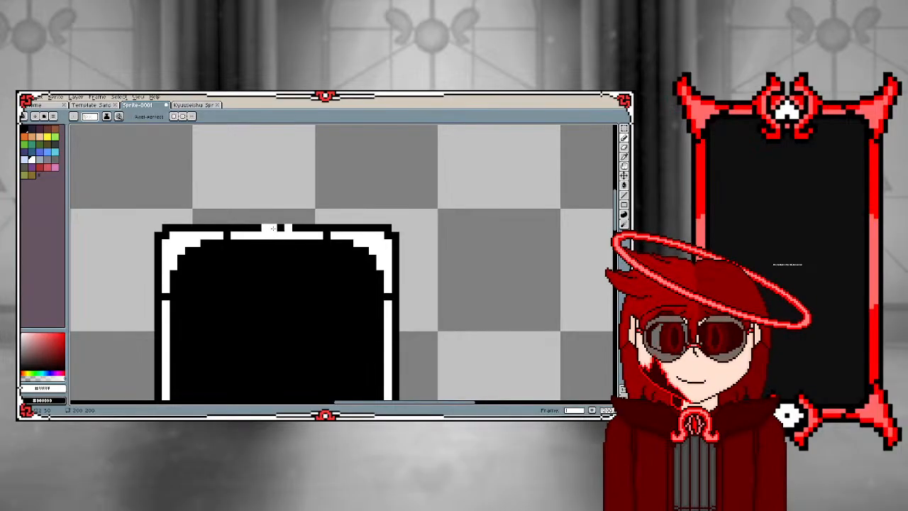
{"action": "left_click", "coordinate": [278, 228]}
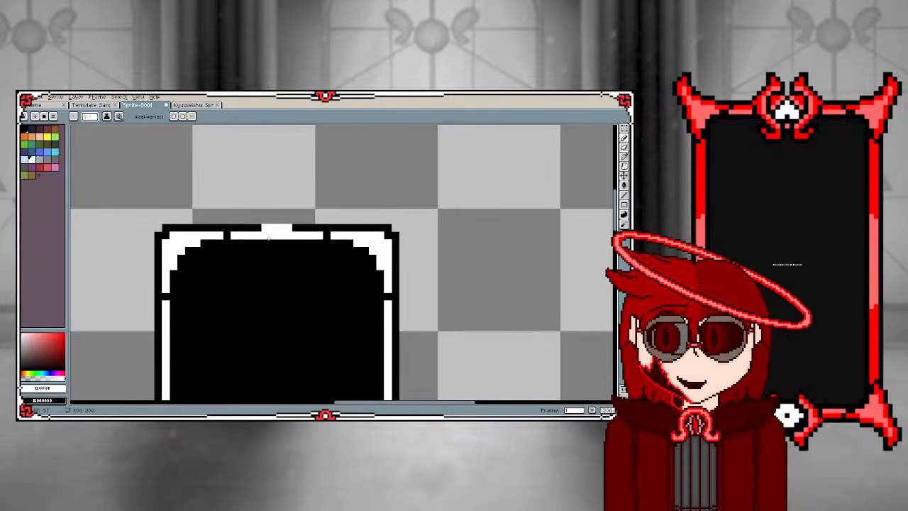
Select the left half of the card and shift it one pixel right to narrow the card
{"action": "scroll", "coordinate": [280, 242], "scroll_direction": "down", "scroll_amount": 1}
{"action": "left_click", "coordinate": [624, 129]}
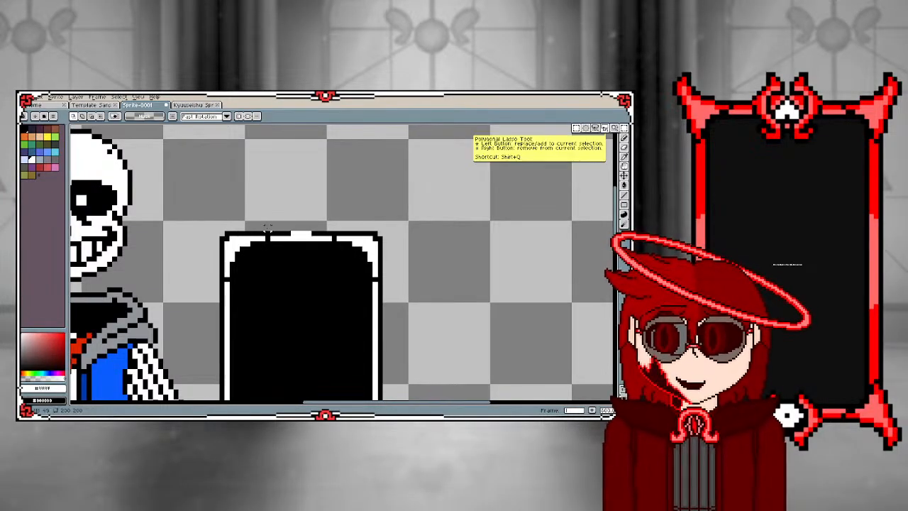
{"action": "scroll", "coordinate": [206, 225], "scroll_direction": "down", "scroll_amount": 1}
{"action": "left_click_drag", "start_coordinate": [208, 229], "coordinate": [269, 392]}
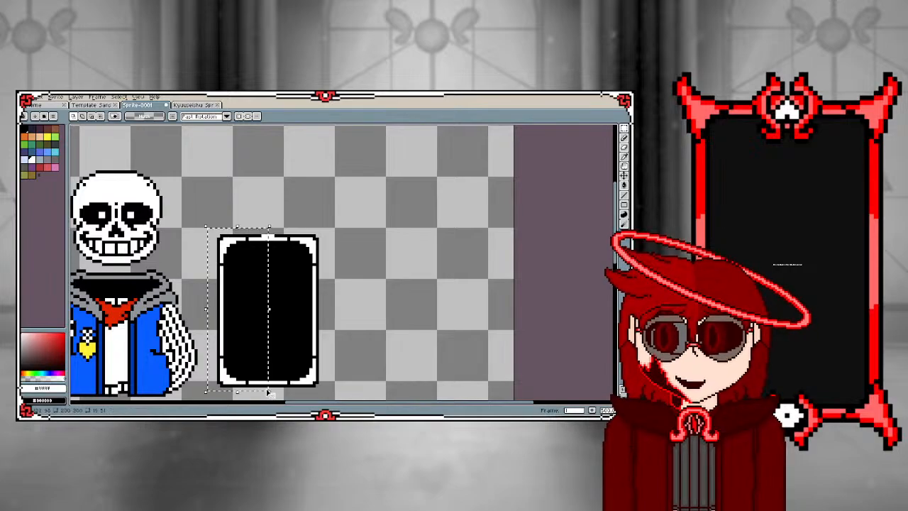
{"action": "key", "text": "Right"}
{"action": "left_click", "coordinate": [339, 292]}
Paint a white pixel heart five pixels wide over the frame at the card's top centre
{"action": "scroll", "coordinate": [285, 259], "scroll_direction": "up", "scroll_amount": 5}
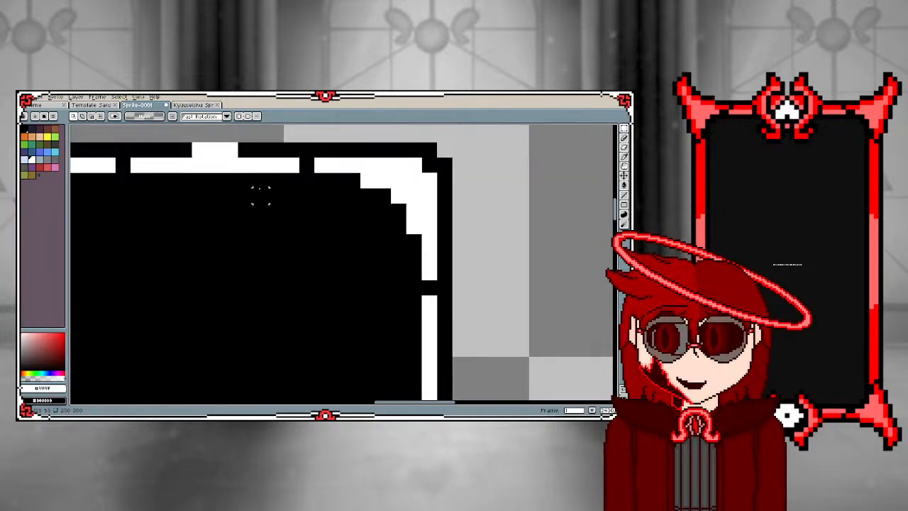
{"action": "scroll", "coordinate": [228, 299], "scroll_direction": "down", "scroll_amount": 3}
{"action": "scroll", "coordinate": [222, 253], "scroll_direction": "up", "scroll_amount": 3}
{"action": "key", "text": "b"}
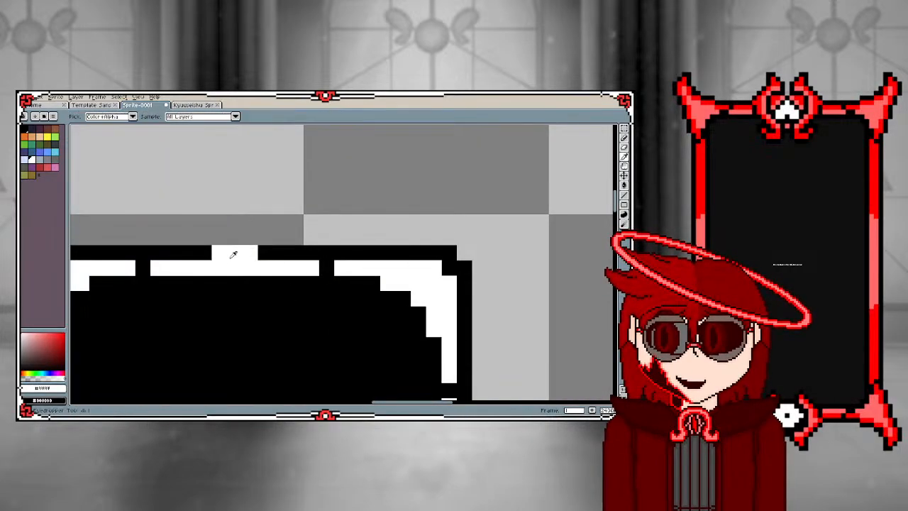
{"action": "left_click", "coordinate": [204, 253]}
{"action": "left_click", "coordinate": [264, 253]}
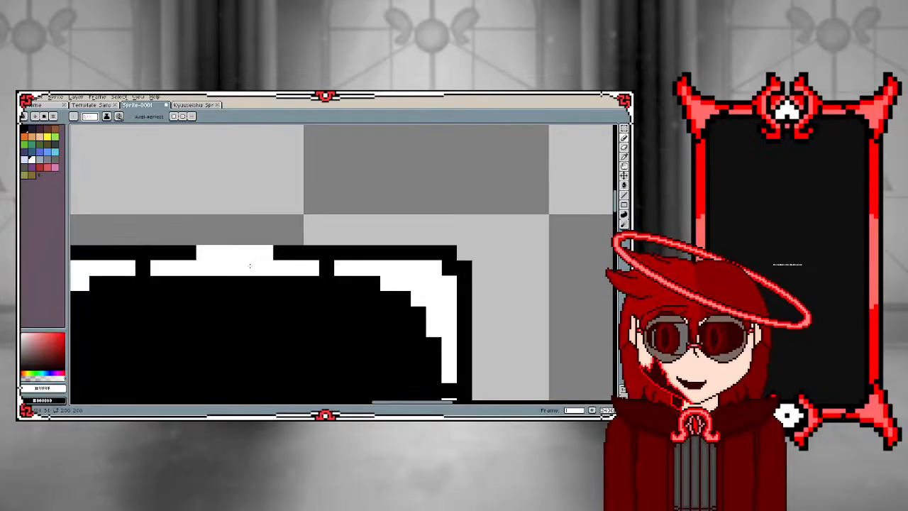
{"action": "left_click_drag", "start_coordinate": [203, 280], "coordinate": [265, 280]}
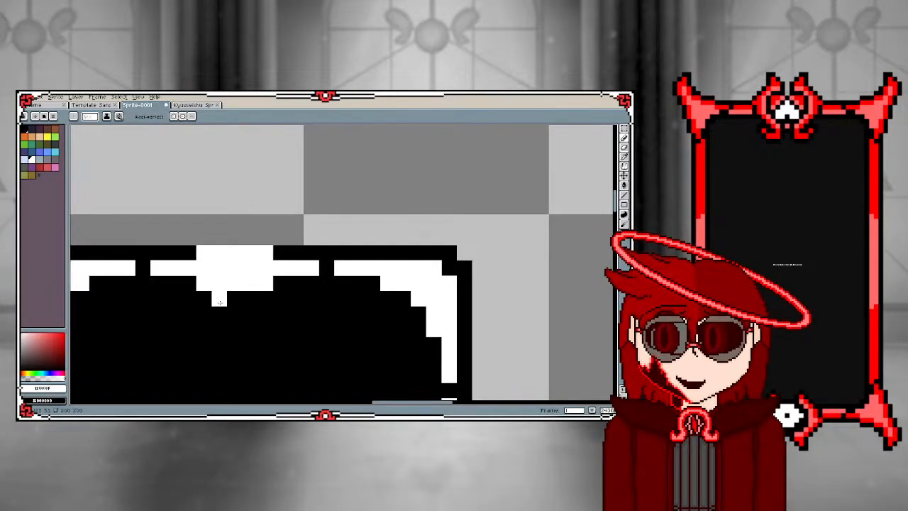
{"action": "left_click_drag", "start_coordinate": [204, 239], "coordinate": [266, 238]}
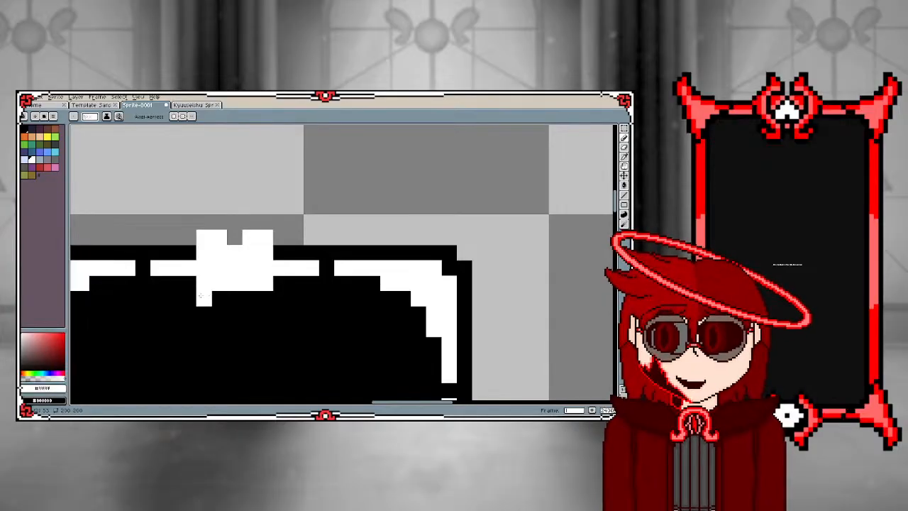
{"action": "mouse_move", "coordinate": [219, 301]}
{"action": "left_mouse_down"}
{"action": "mouse_move", "coordinate": [235, 299]}
{"action": "mouse_move", "coordinate": [235, 315]}
{"action": "mouse_move", "coordinate": [249, 298]}
{"action": "left_mouse_up"}
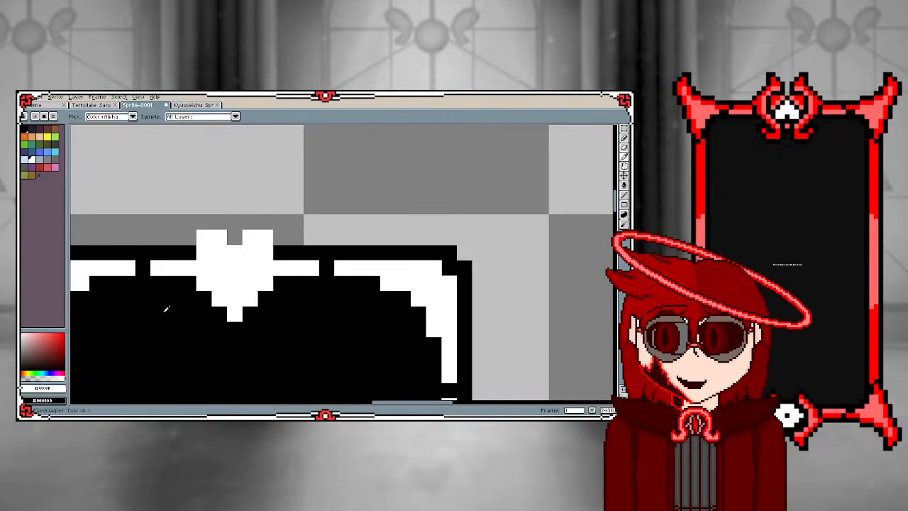
Pick black, trim the lower edges of the white heart and separate its sides from the card's white frame
{"action": "left_click", "coordinate": [166, 309], "text": "alt"}
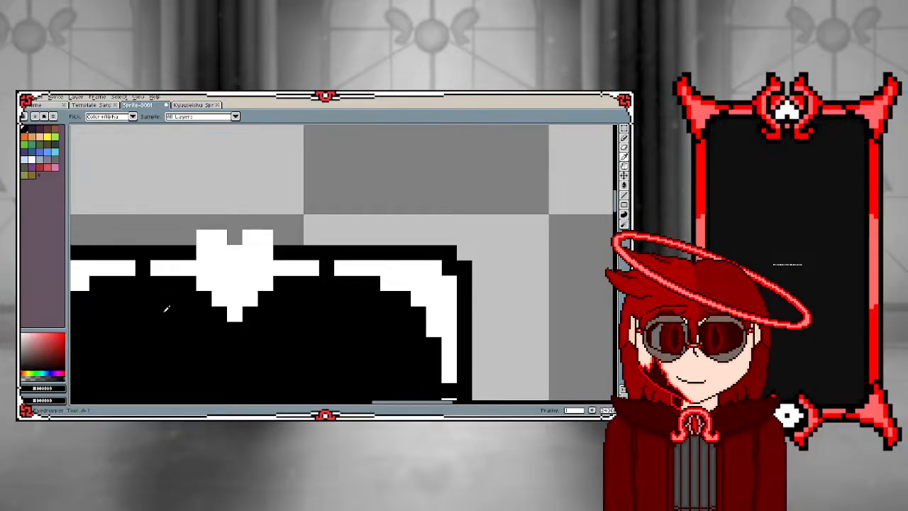
{"action": "left_click", "coordinate": [204, 283]}
{"action": "left_click", "coordinate": [219, 299]}
{"action": "left_click", "coordinate": [235, 299]}
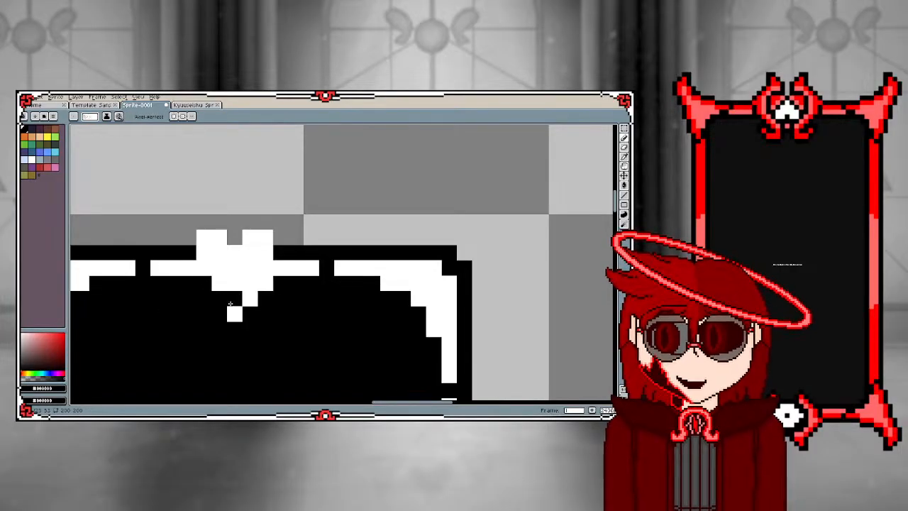
{"action": "left_click", "coordinate": [234, 314]}
{"action": "left_click", "coordinate": [249, 298]}
{"action": "left_click", "coordinate": [265, 283]}
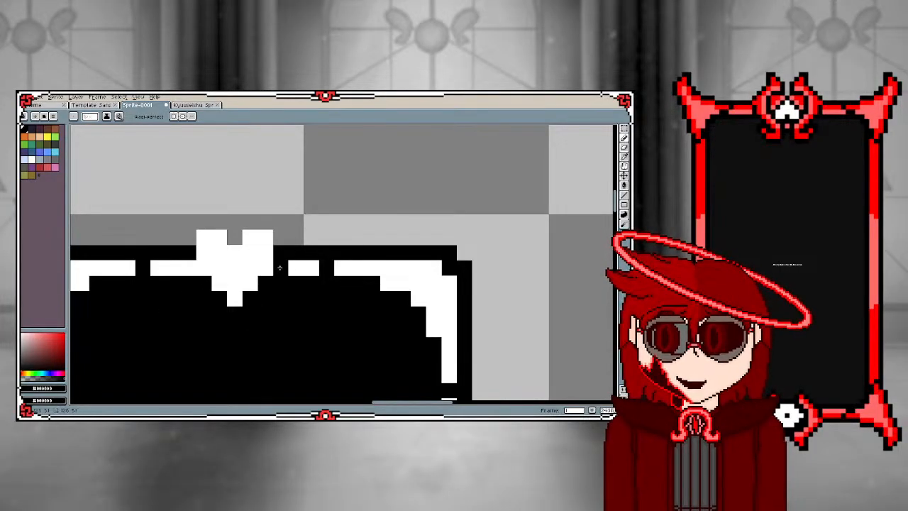
{"action": "left_click", "coordinate": [188, 267]}
{"action": "left_click", "coordinate": [172, 268]}
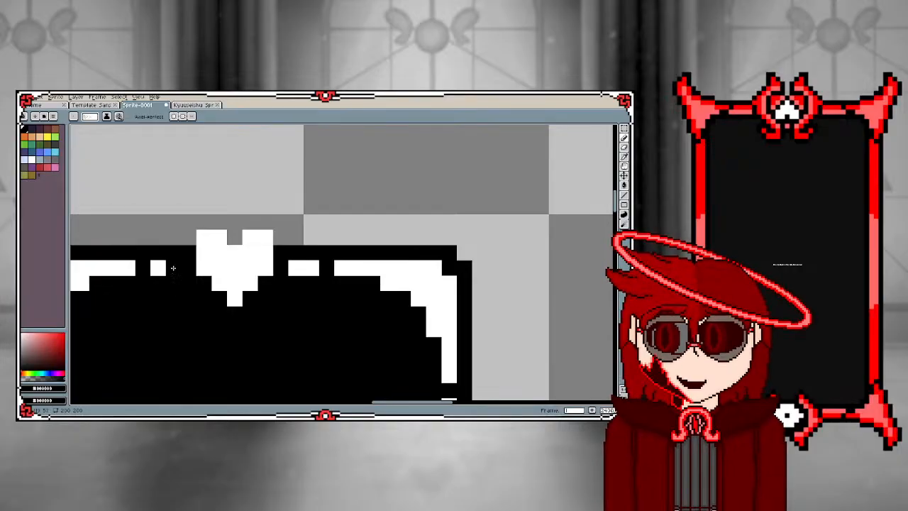
Outline the top of the white heart with black pixels around both lobes, their outer sides and the centre notch
{"action": "left_click", "coordinate": [188, 238]}
{"action": "left_click", "coordinate": [204, 222]}
{"action": "left_click", "coordinate": [219, 222]}
{"action": "left_click", "coordinate": [235, 238]}
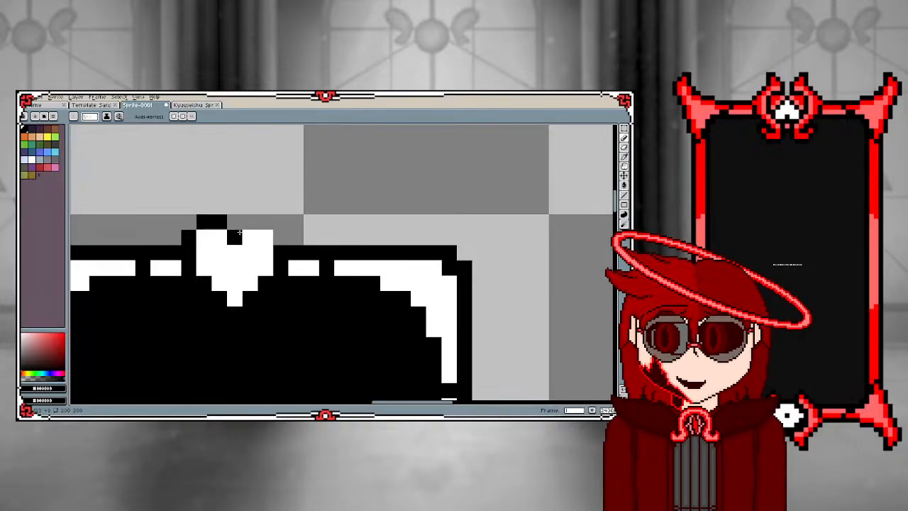
{"action": "left_click", "coordinate": [265, 222]}
{"action": "left_click", "coordinate": [251, 222]}
{"action": "left_click", "coordinate": [280, 238]}
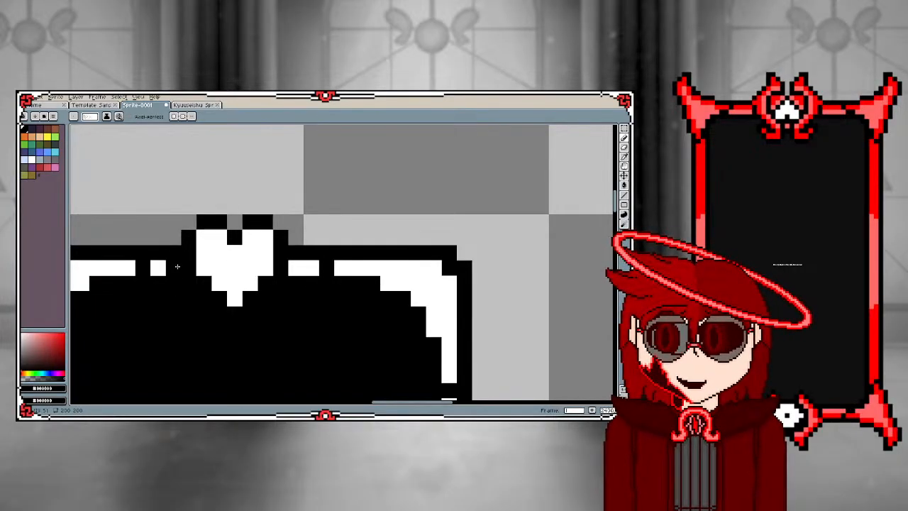
Pick white from the card's frame and paint white pixels around the outer sides of the heart's black outline, symmetrically on both sides
{"action": "key", "text": "i"}
{"action": "left_click", "coordinate": [176, 266]}
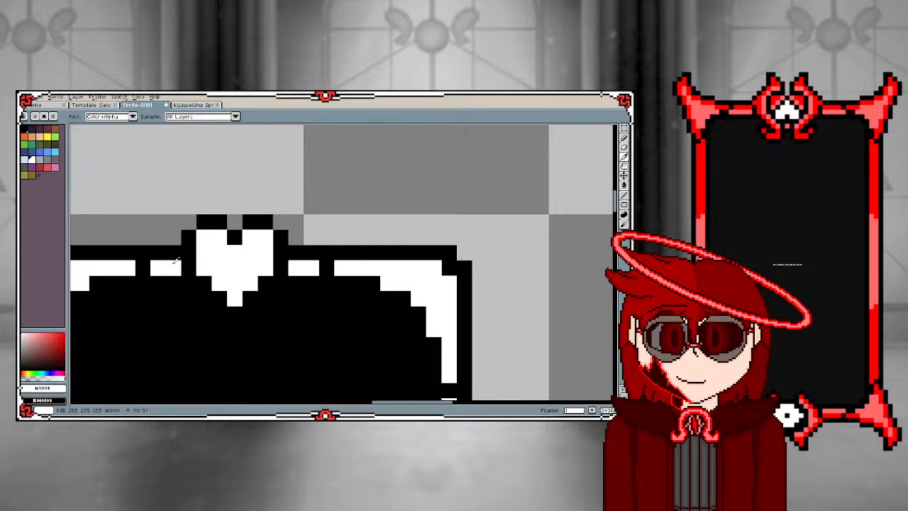
{"action": "key", "text": "b"}
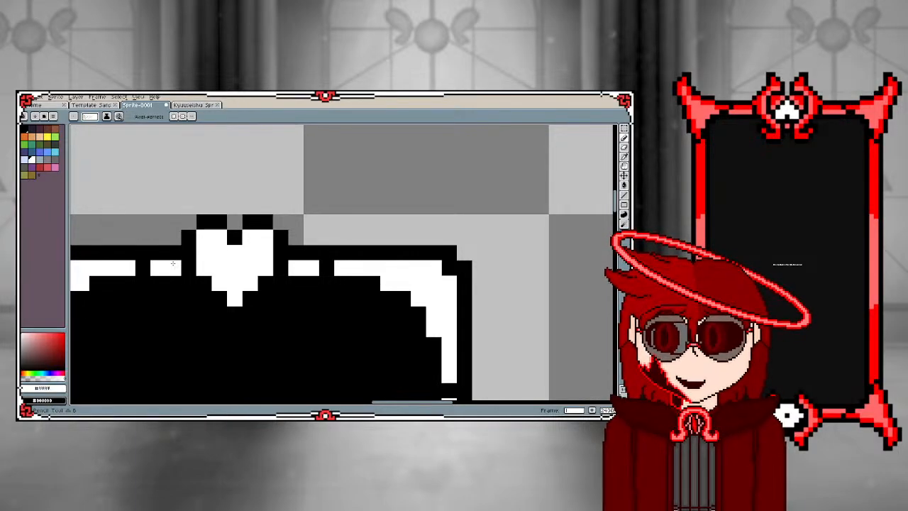
{"action": "left_click", "coordinate": [170, 251]}
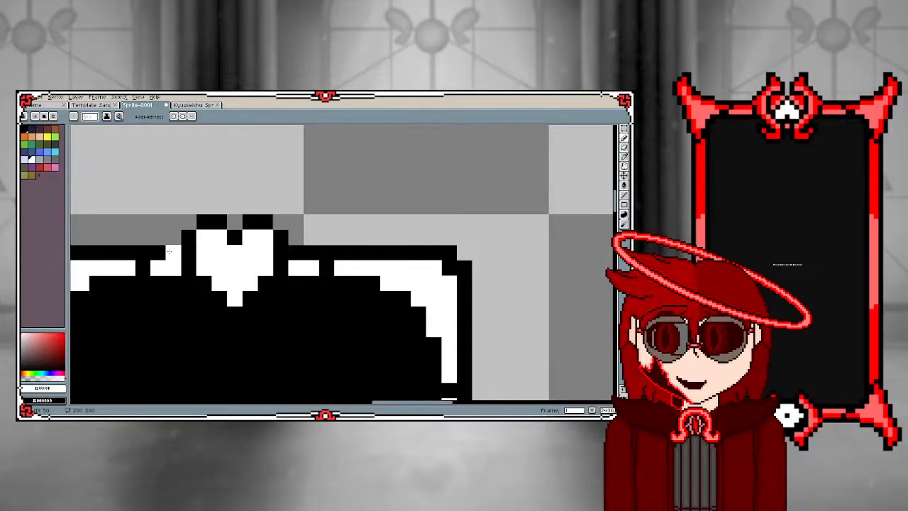
{"action": "left_click", "coordinate": [188, 283]}
{"action": "left_click", "coordinate": [280, 283]}
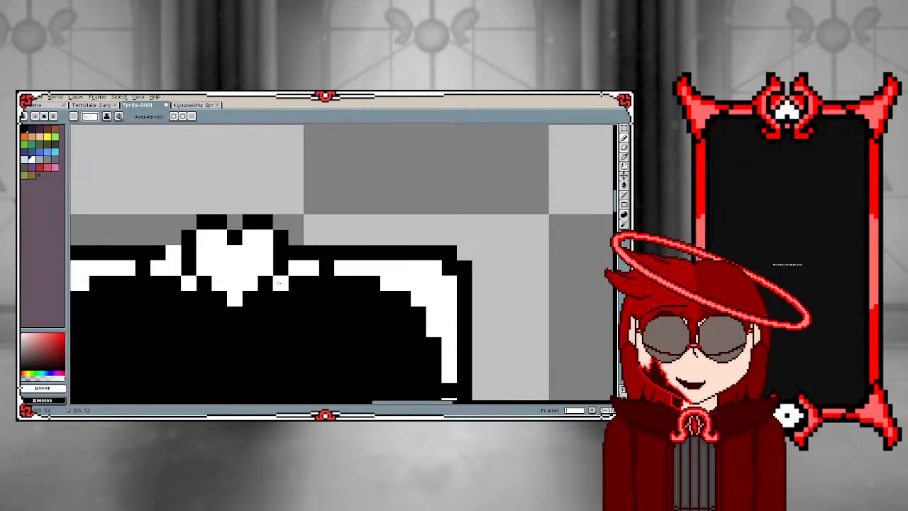
{"action": "left_click", "coordinate": [296, 252]}
{"action": "left_click", "coordinate": [281, 222]}
{"action": "left_click", "coordinate": [297, 237]}
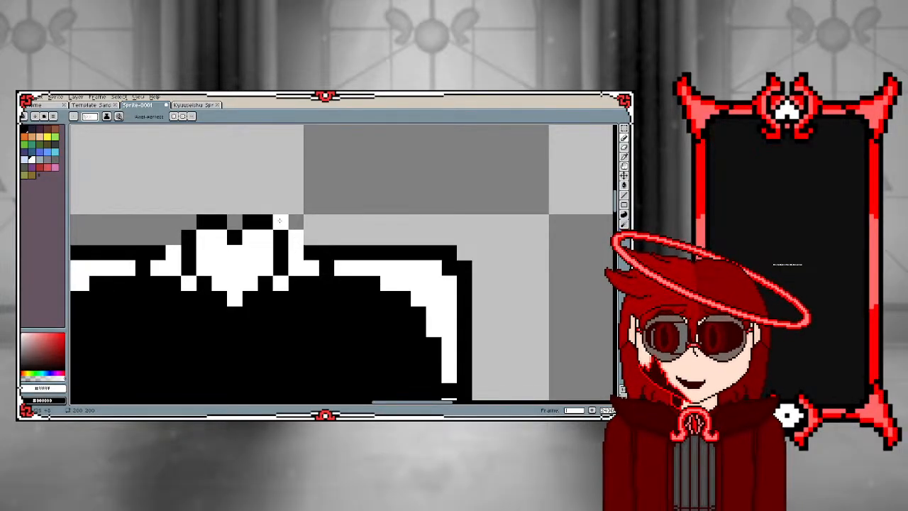
{"action": "left_click", "coordinate": [187, 222]}
{"action": "left_click", "coordinate": [173, 237]}
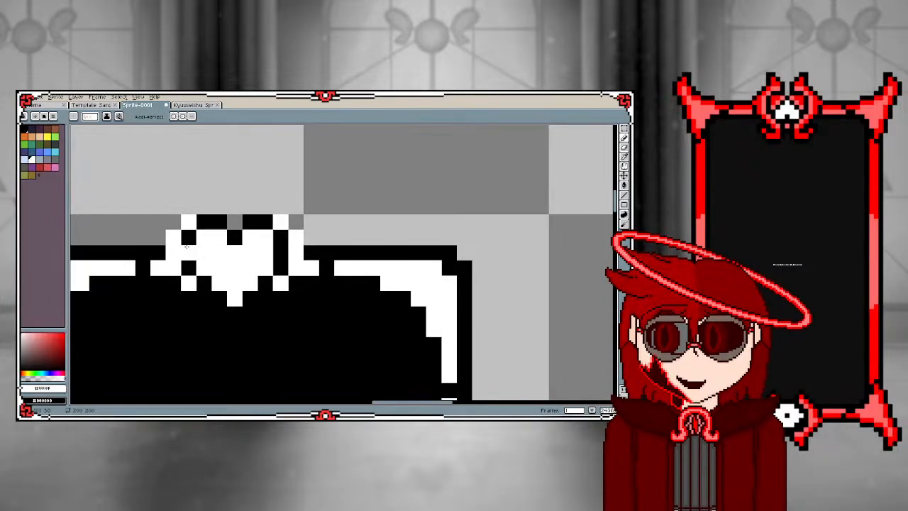
Pick black, close the gap in the heart's side outline and trace a stepped black outline around the new white border's upper edges
{"action": "left_click", "coordinate": [190, 243], "text": "alt"}
{"action": "left_click", "coordinate": [162, 234]}
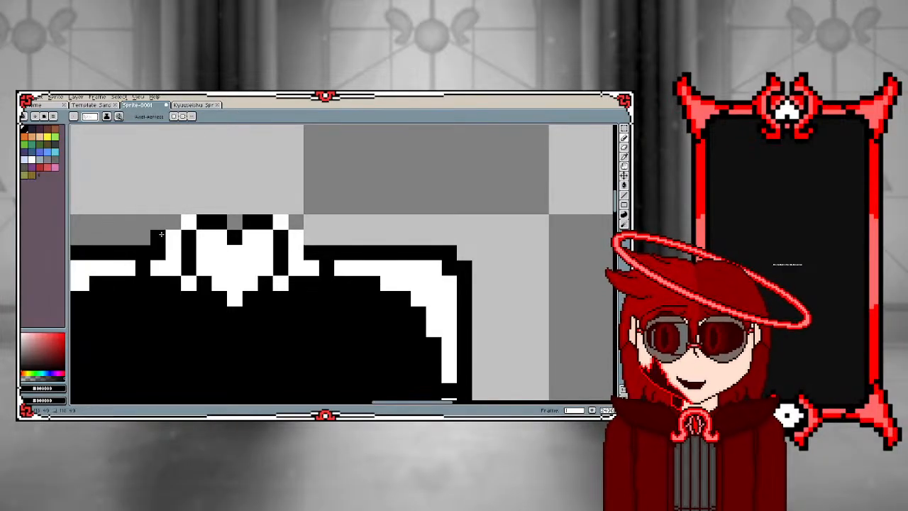
{"action": "left_click", "coordinate": [170, 221]}
{"action": "left_click", "coordinate": [189, 206]}
{"action": "left_click", "coordinate": [204, 207]}
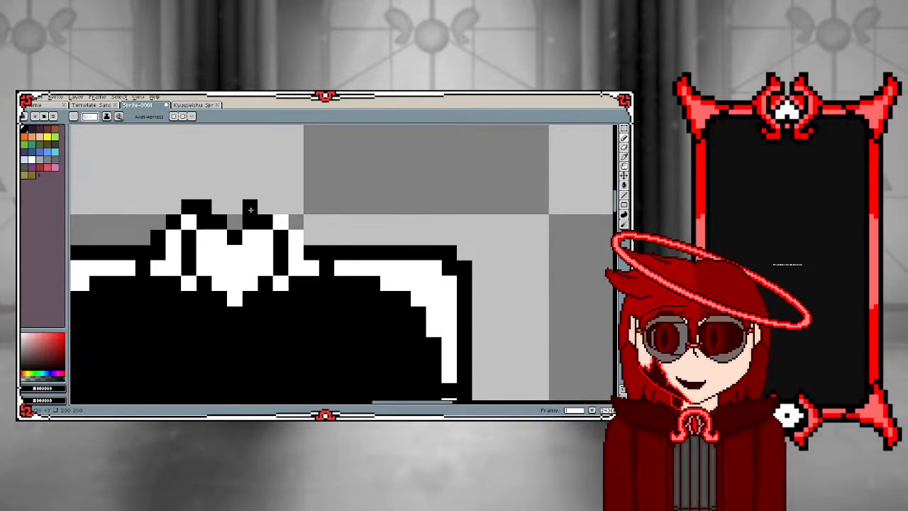
{"action": "left_click_drag", "start_coordinate": [270, 207], "coordinate": [281, 207]}
{"action": "left_click", "coordinate": [295, 222]}
{"action": "left_click", "coordinate": [310, 237]}
{"action": "scroll", "coordinate": [240, 254], "scroll_direction": "down", "scroll_amount": 3}
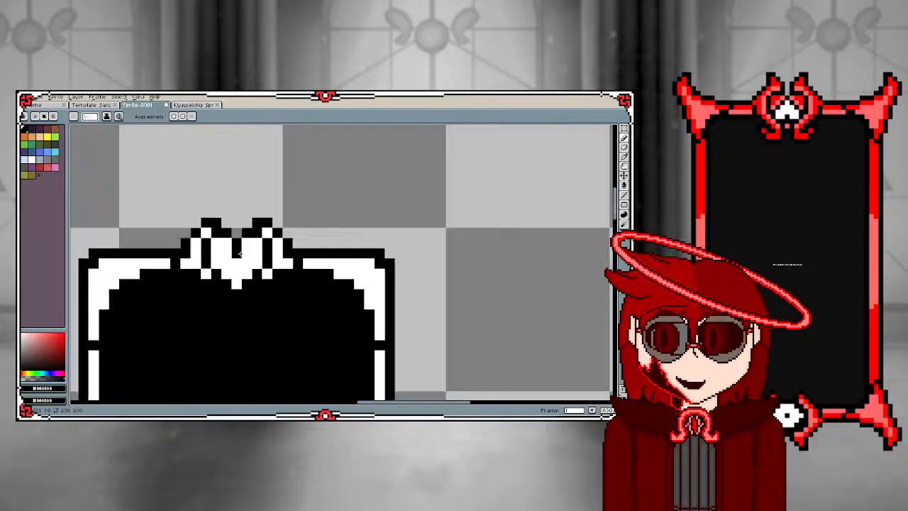
Pick white and paint small white prongs on the card directly below both sides of the heart
{"action": "scroll", "coordinate": [202, 285], "scroll_direction": "up", "scroll_amount": 1}
{"action": "scroll", "coordinate": [202, 285], "scroll_direction": "up", "scroll_amount": 3}
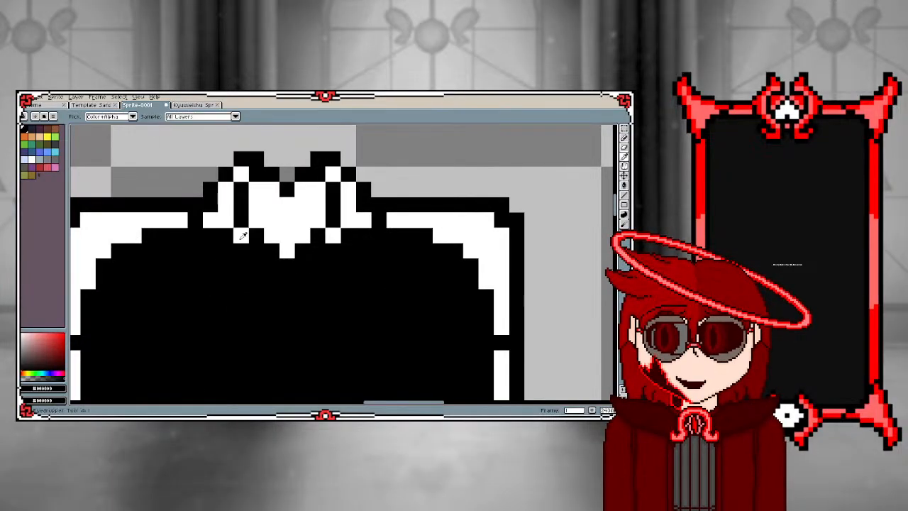
{"action": "left_click", "coordinate": [240, 238], "text": "alt"}
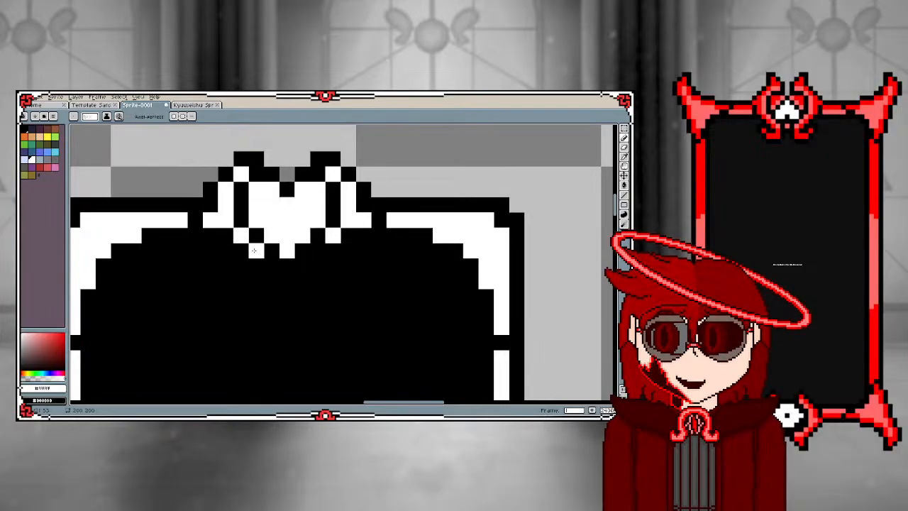
{"action": "left_click", "coordinate": [245, 251]}
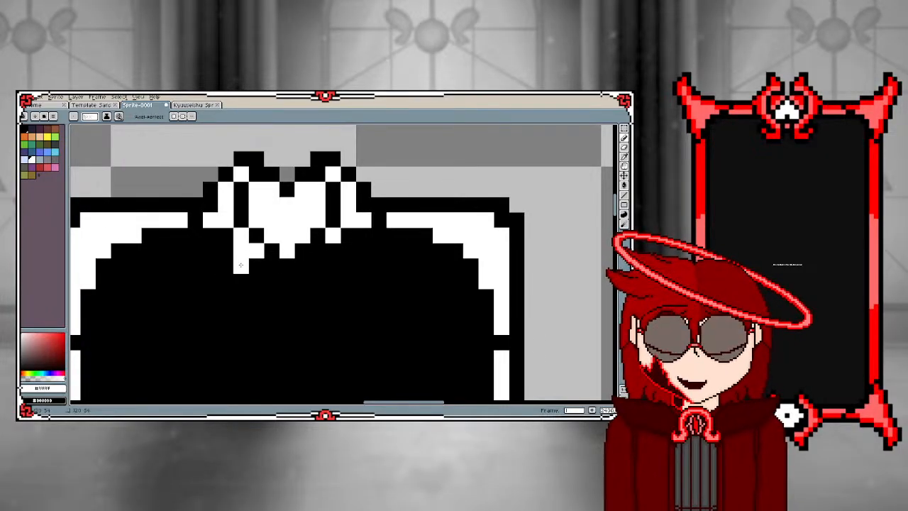
{"action": "left_click", "coordinate": [318, 251]}
{"action": "left_click", "coordinate": [332, 251]}
{"action": "left_click", "coordinate": [333, 266]}
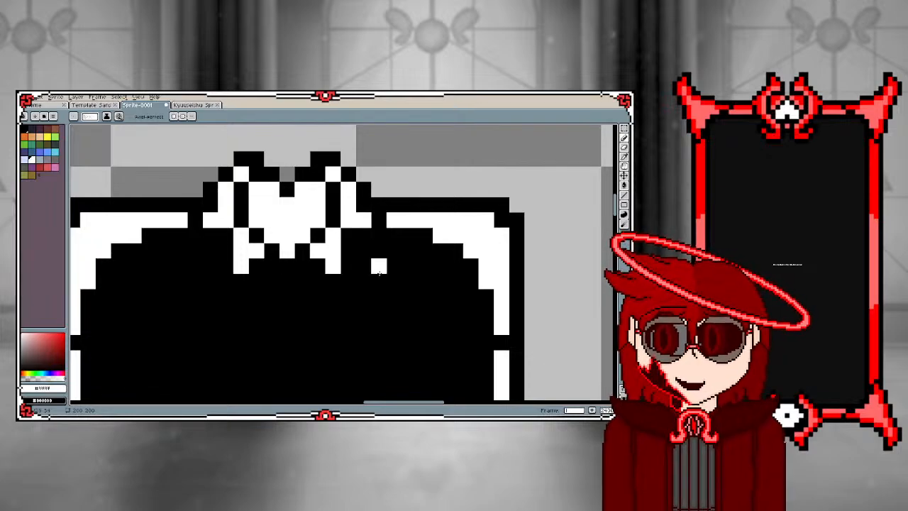
Extend the white prongs below the heart outward and down into matching diagonal tips on both sides
{"action": "left_click", "coordinate": [348, 266]}
{"action": "left_click", "coordinate": [348, 281]}
{"action": "left_click", "coordinate": [332, 281]}
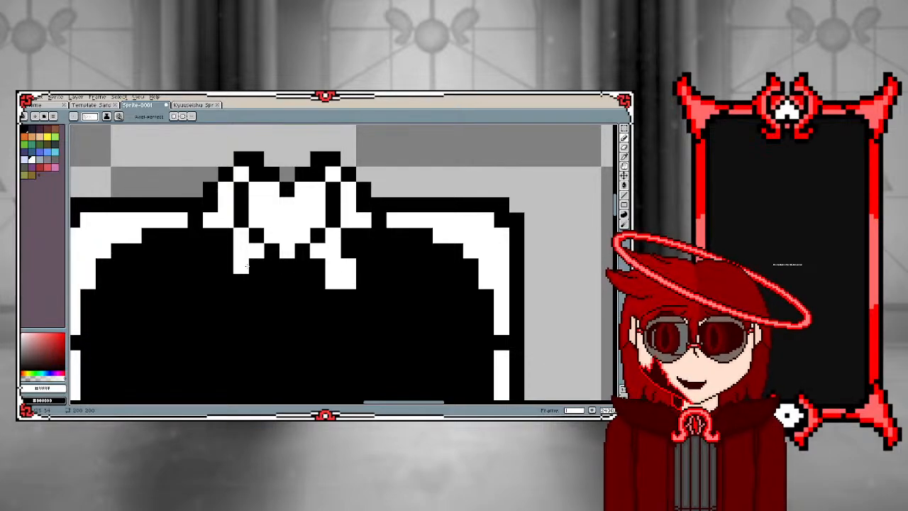
{"action": "left_click", "coordinate": [226, 266]}
{"action": "left_click", "coordinate": [226, 281]}
{"action": "left_click", "coordinate": [226, 250]}
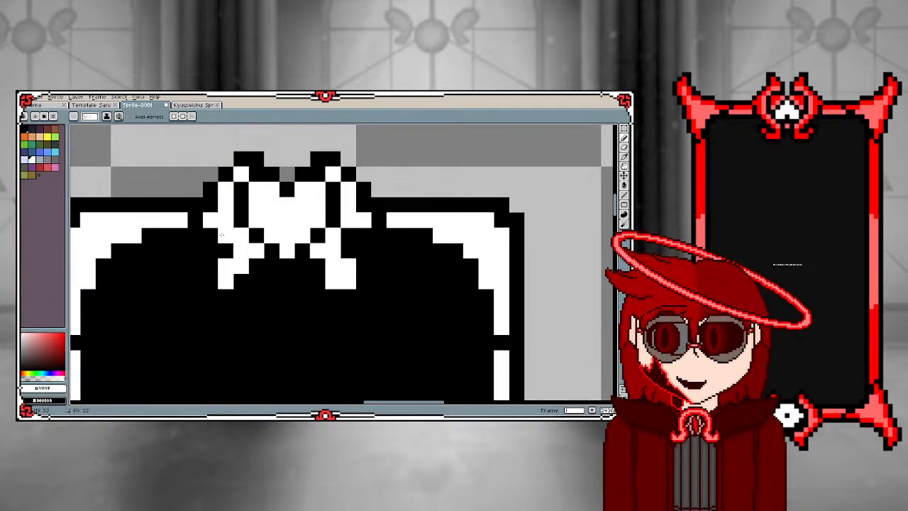
Paint the upper outer corners of the heart's border white and add a white horn tip above each lobe
{"action": "left_click", "coordinate": [347, 173]}
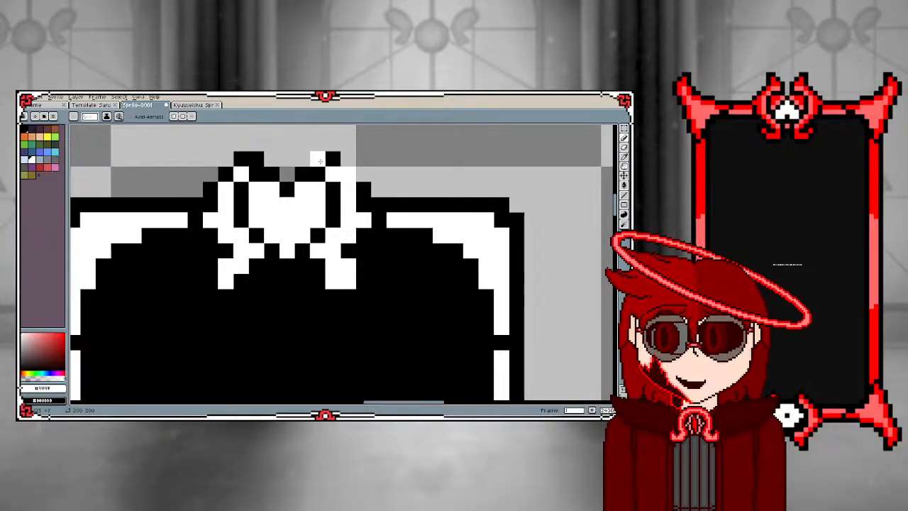
{"action": "left_click", "coordinate": [317, 158]}
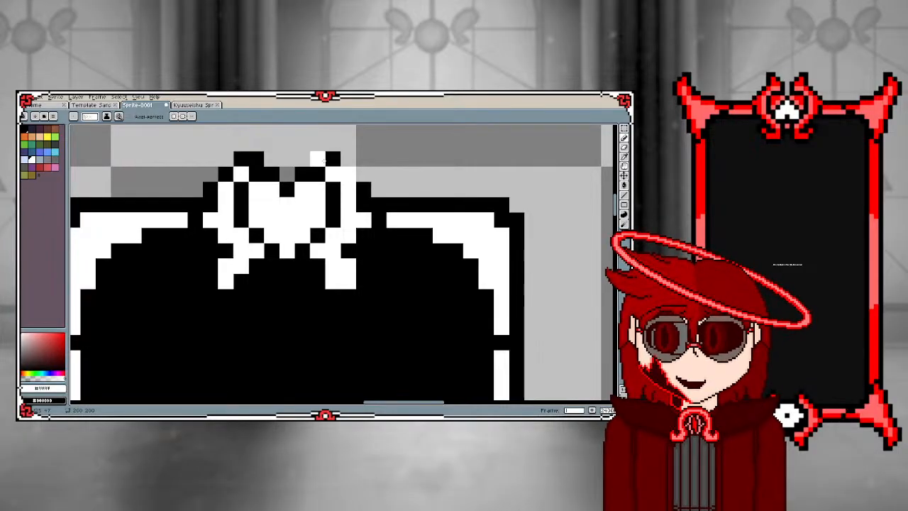
{"action": "left_click", "coordinate": [226, 174]}
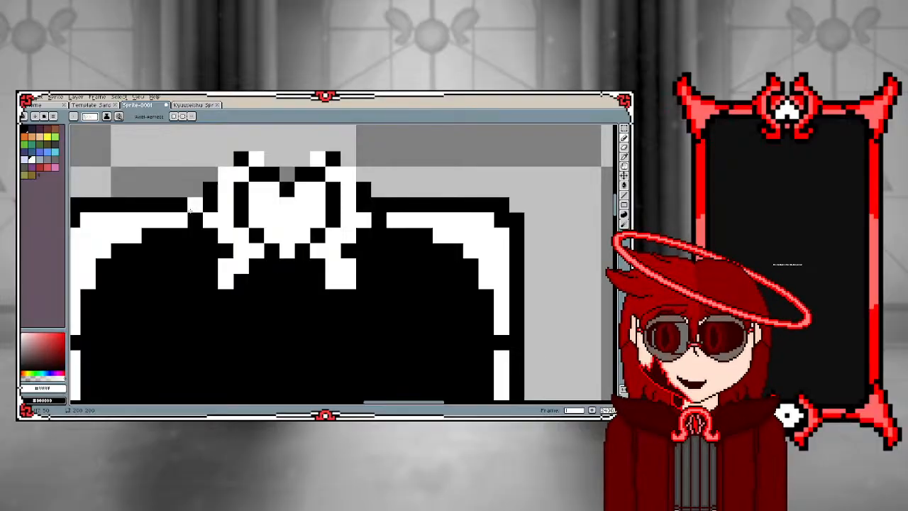
{"action": "left_click", "coordinate": [193, 208], "text": "alt"}
Outline the widened white border and its horn tips with black pixels on both sides of the heart
{"action": "left_click", "coordinate": [210, 174]}
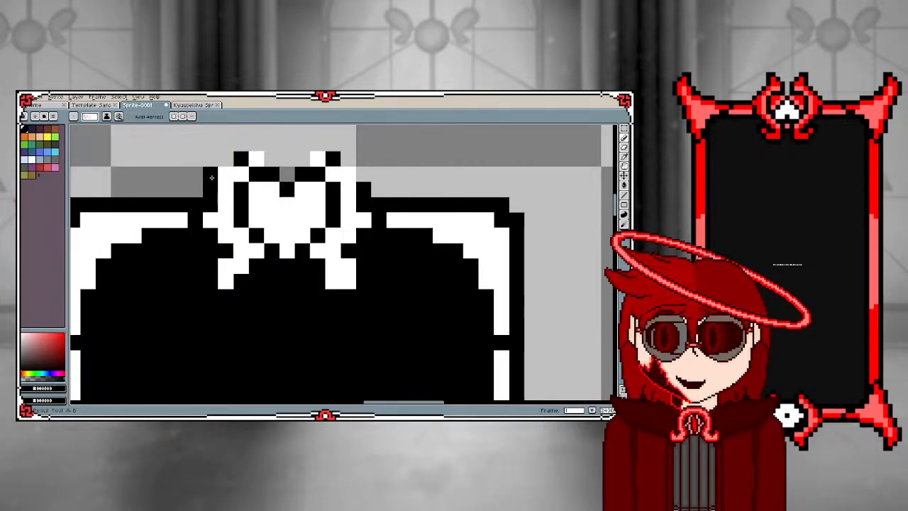
{"action": "left_click", "coordinate": [225, 158]}
{"action": "left_click", "coordinate": [317, 142]}
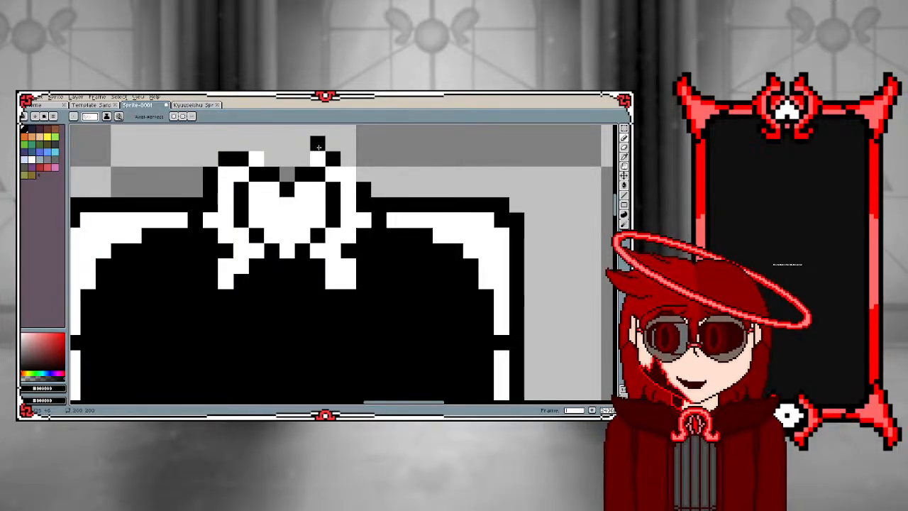
{"action": "left_click", "coordinate": [256, 143]}
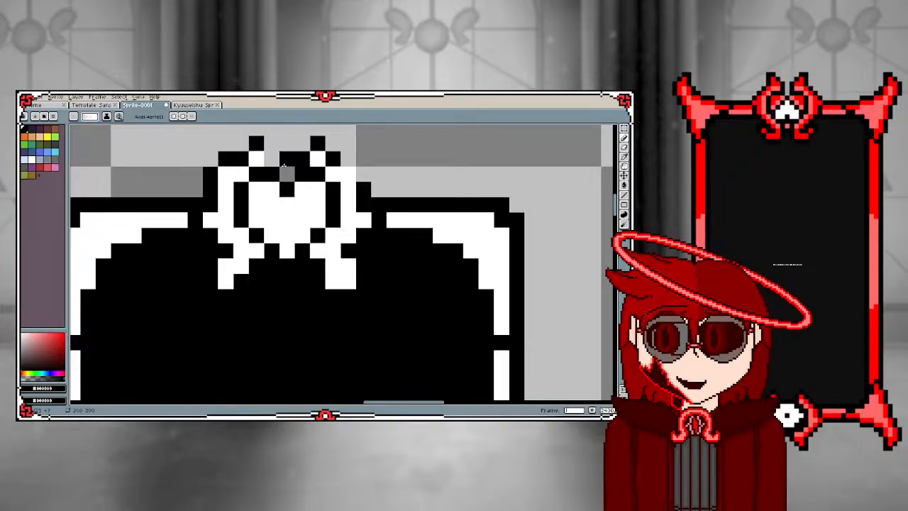
{"action": "left_click", "coordinate": [344, 160]}
{"action": "left_click", "coordinate": [363, 174]}
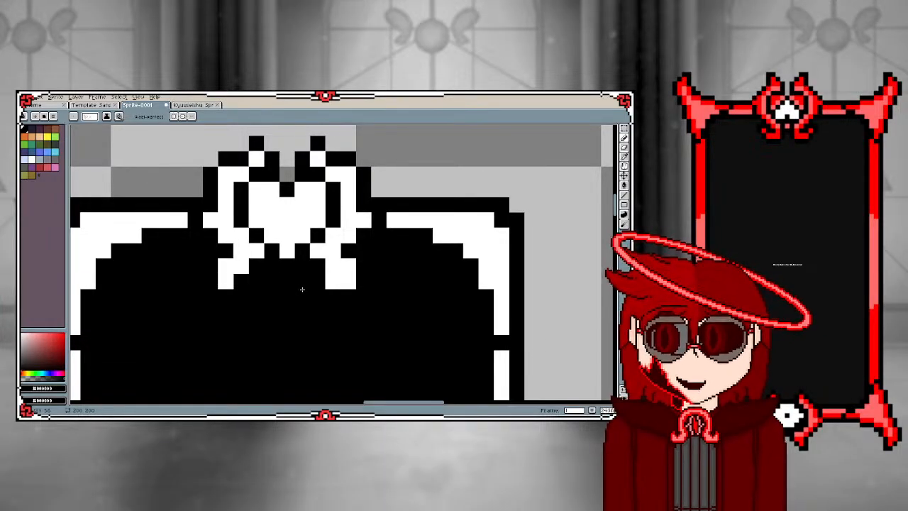
{"action": "scroll", "coordinate": [273, 275], "scroll_direction": "down", "scroll_amount": 4}
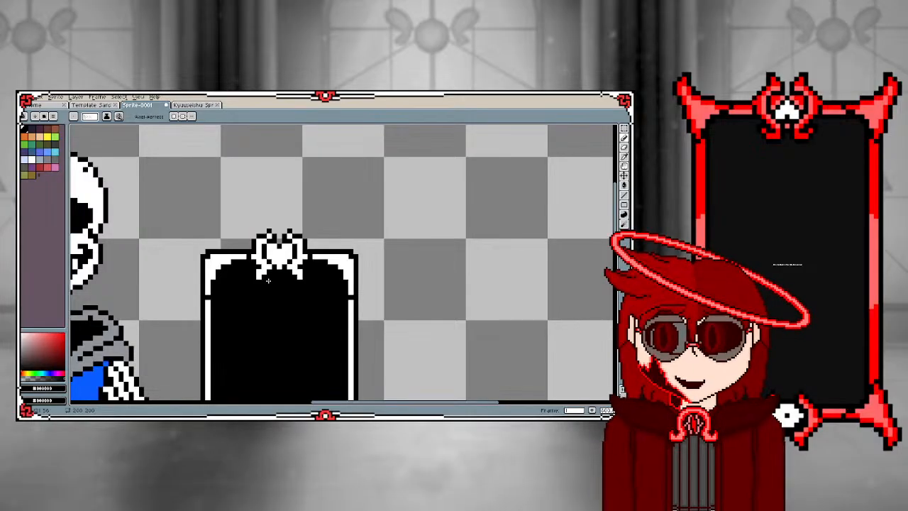
{"action": "scroll", "coordinate": [266, 266], "scroll_direction": "up", "scroll_amount": 2}
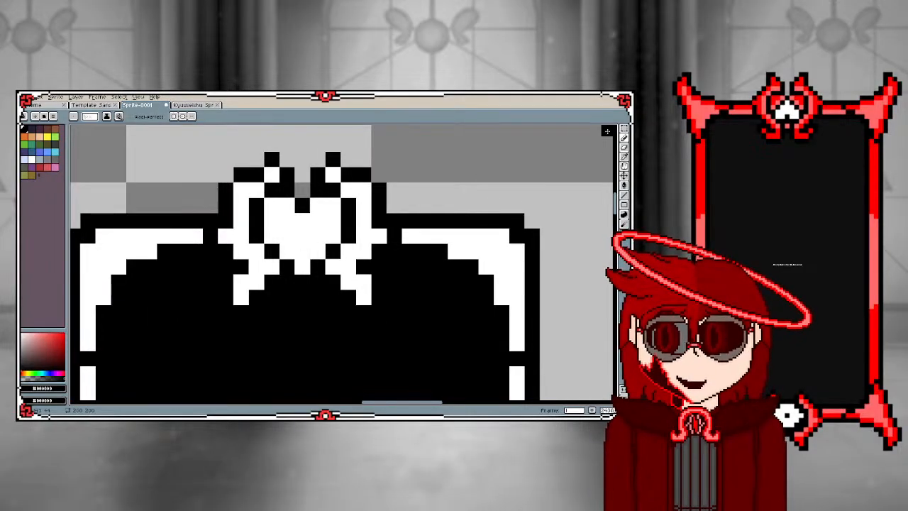
Select the whole heart ornament with a rectangular marquee, flip it vertically and move it one pixel down
{"action": "left_click", "coordinate": [625, 129]}
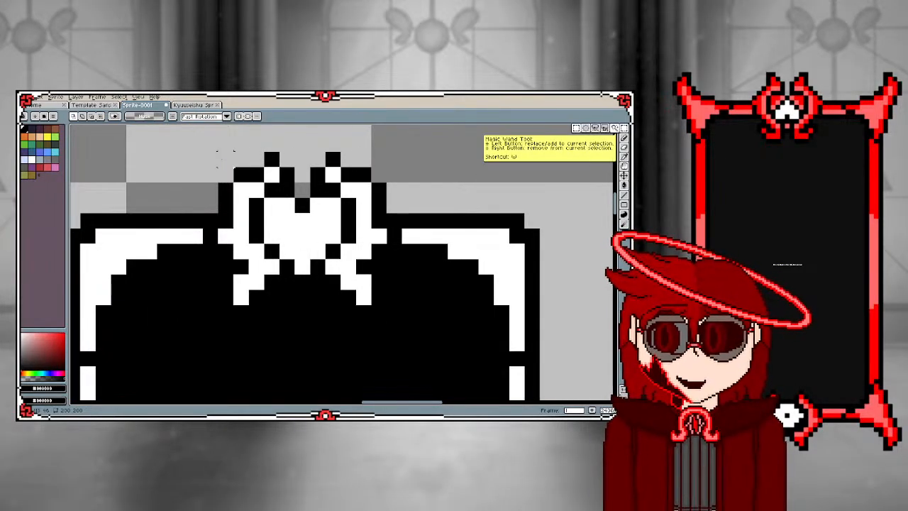
{"action": "left_click_drag", "start_coordinate": [216, 151], "coordinate": [327, 274]}
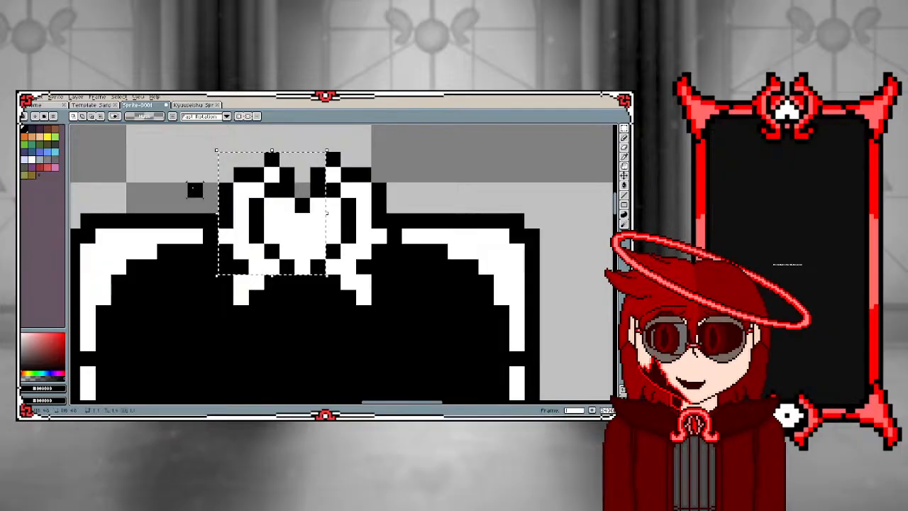
{"action": "left_click", "coordinate": [195, 190]}
{"action": "left_click_drag", "start_coordinate": [211, 159], "coordinate": [393, 298]}
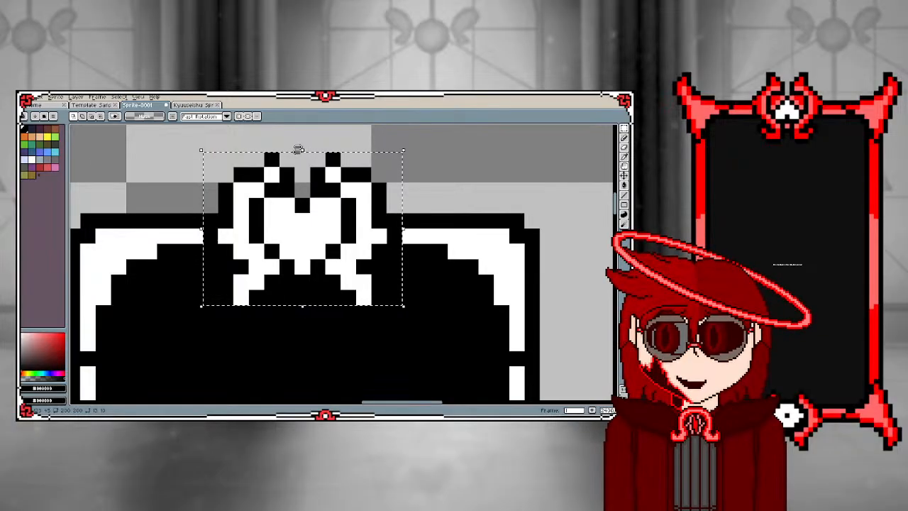
{"action": "key", "text": "shift+v"}
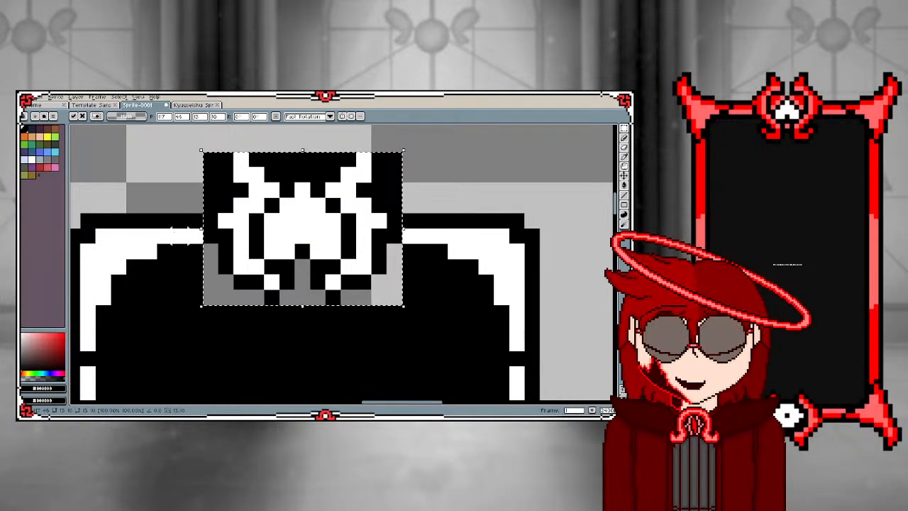
{"action": "key", "text": "Down"}
{"action": "key", "text": "Return"}
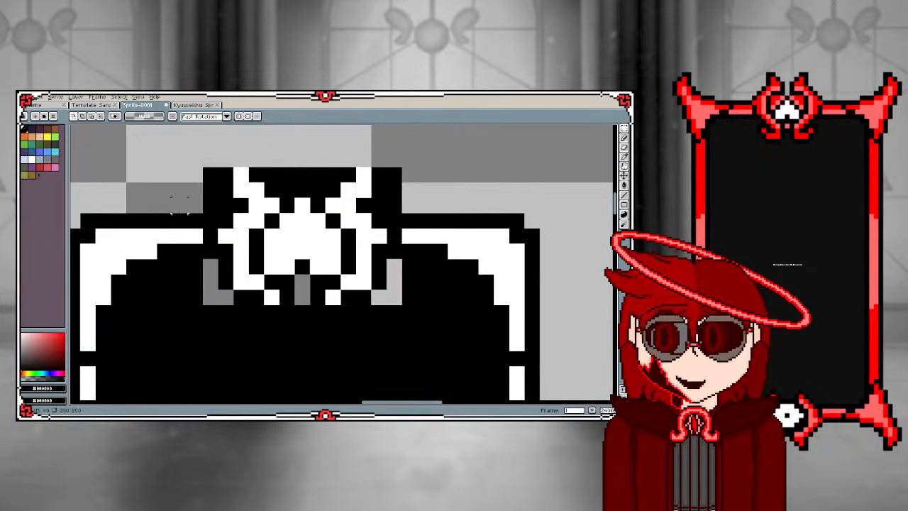
Select the one-pixel-wide black column at the flipped ornament's left edge and move it two pixels down
{"action": "left_click_drag", "start_coordinate": [210, 151], "coordinate": [218, 275]}
{"action": "key", "text": "Down"}
{"action": "key", "text": "Down"}
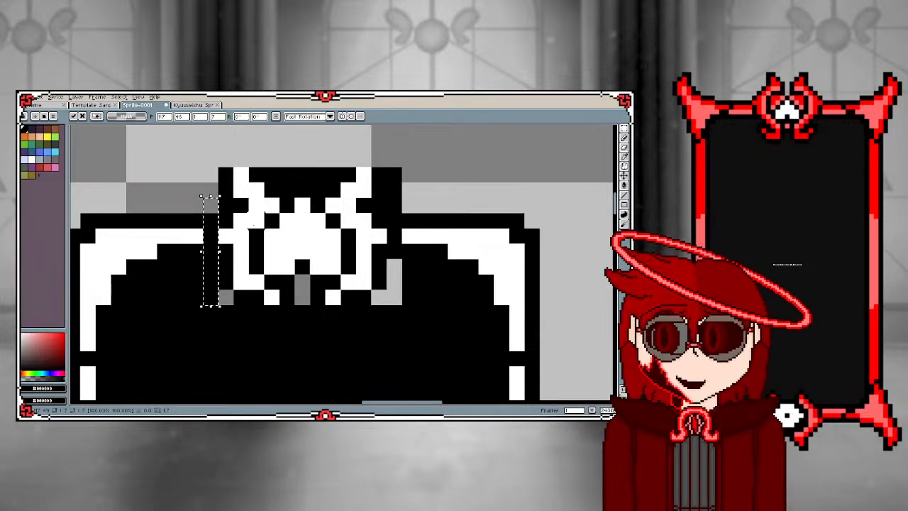
{"action": "left_click", "coordinate": [247, 237]}
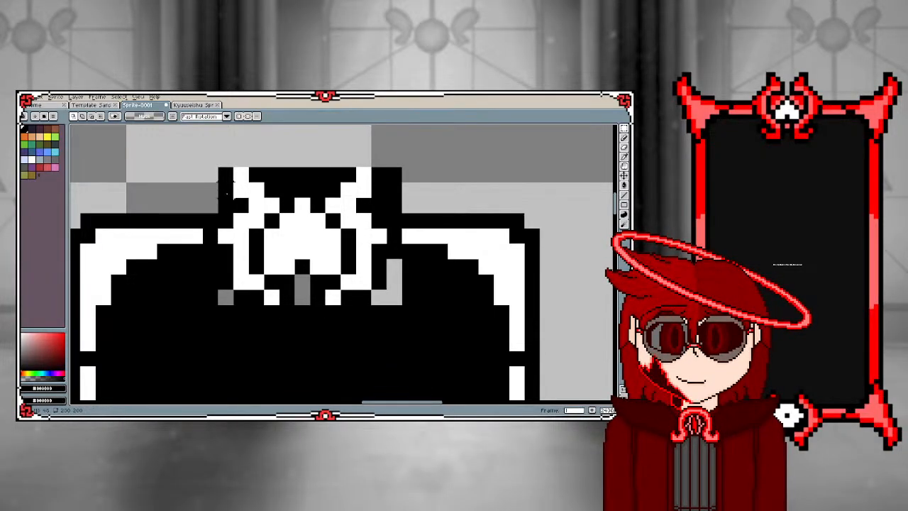
Erase the surplus black pixels between the ornament's two horns, leaving only a one-pixel outline along their inner edges
{"action": "key", "text": "e"}
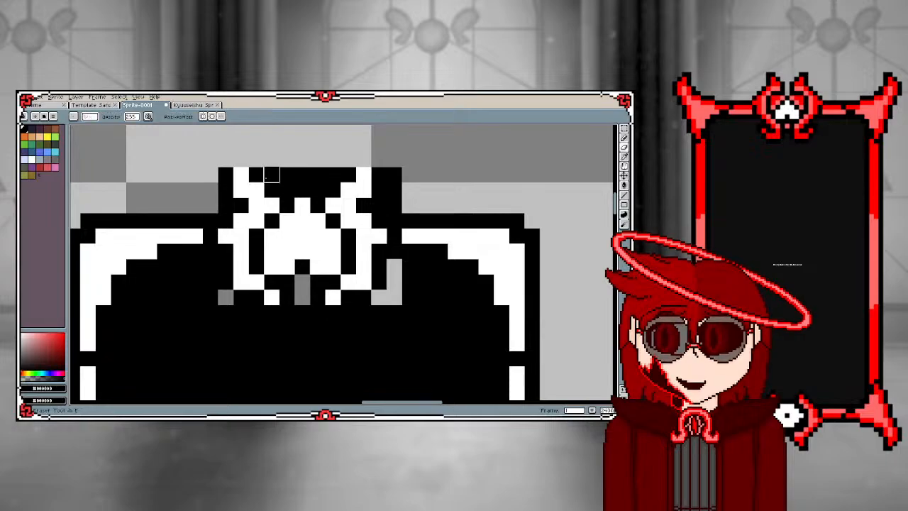
{"action": "mouse_move", "coordinate": [272, 176]}
{"action": "left_mouse_down"}
{"action": "mouse_move", "coordinate": [287, 175]}
{"action": "mouse_move", "coordinate": [286, 190]}
{"action": "mouse_move", "coordinate": [318, 175]}
{"action": "left_mouse_up"}
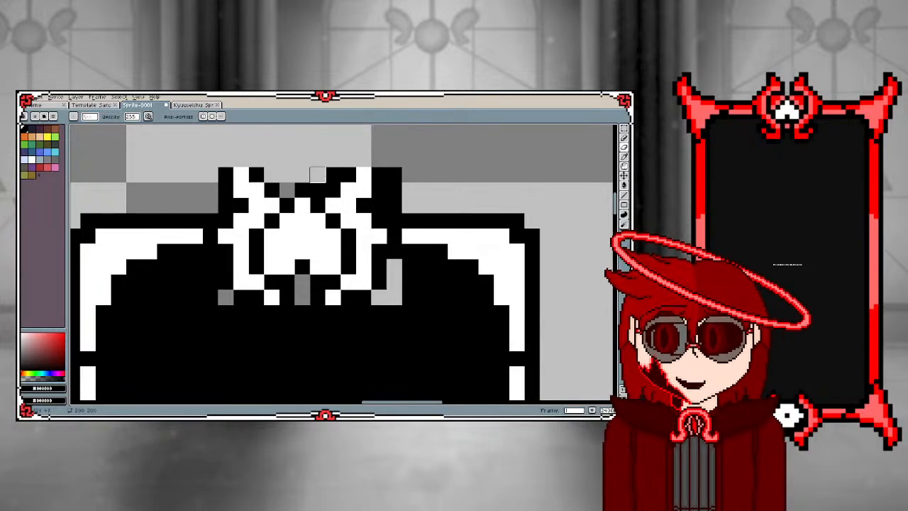
{"action": "left_click", "coordinate": [333, 175]}
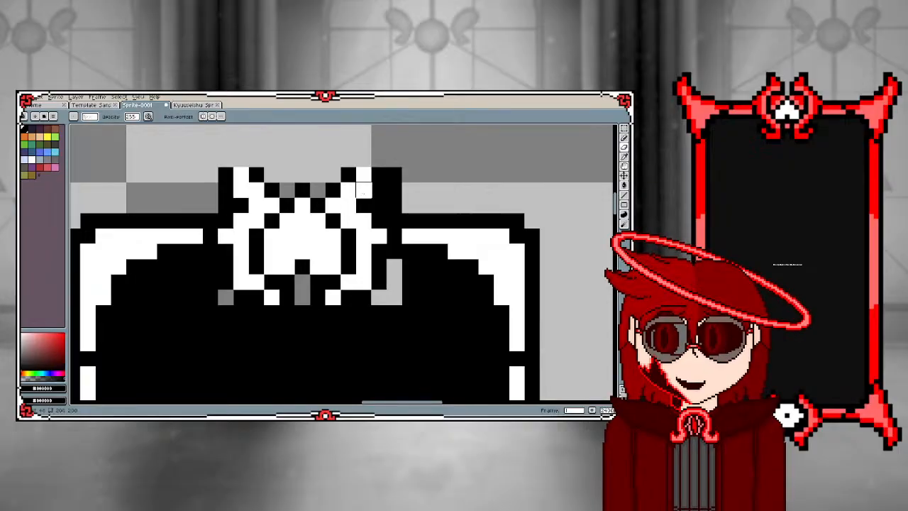
Cap both horn tips and their outer corners with black pixels and trim the surplus black beside the horns
{"action": "key", "text": "i"}
{"action": "key", "text": "v"}
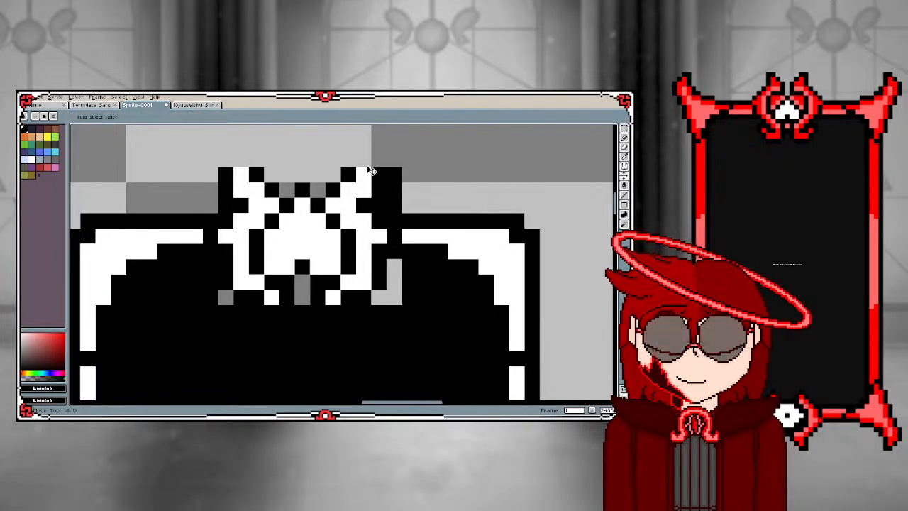
{"action": "key", "text": "b"}
{"action": "left_click", "coordinate": [363, 160]}
{"action": "left_click", "coordinate": [242, 159]}
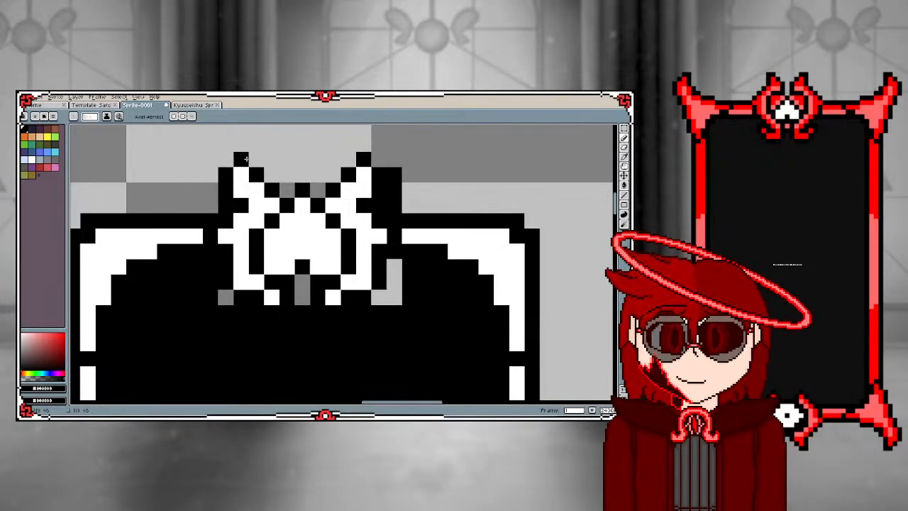
{"action": "left_click", "coordinate": [226, 159]}
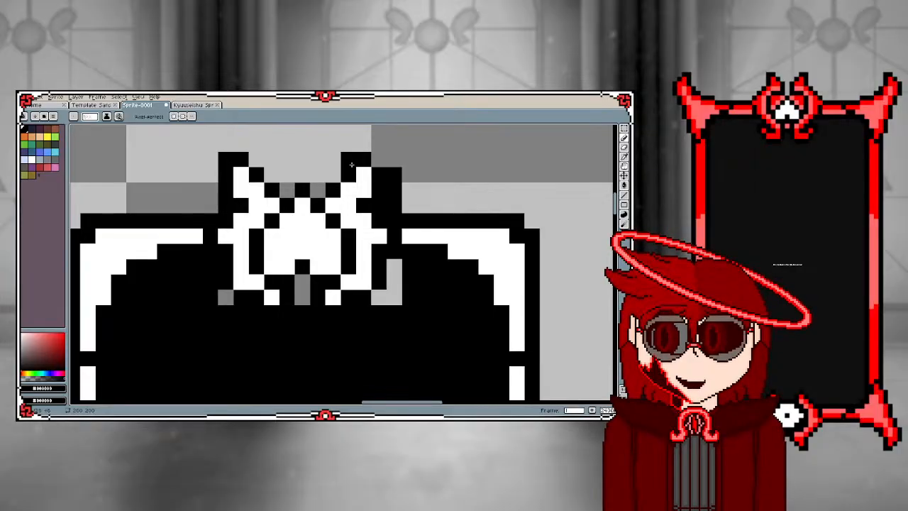
{"action": "left_click", "coordinate": [393, 160]}
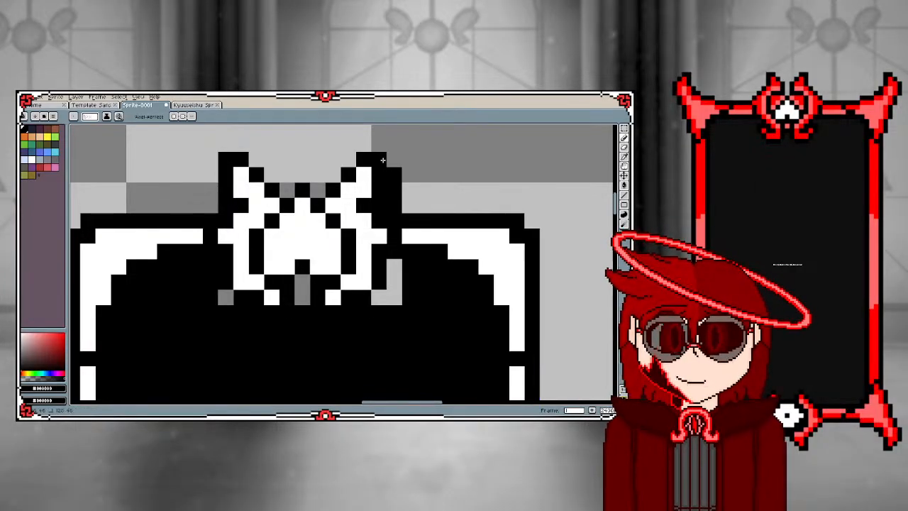
{"action": "key", "text": "ctrl+z"}
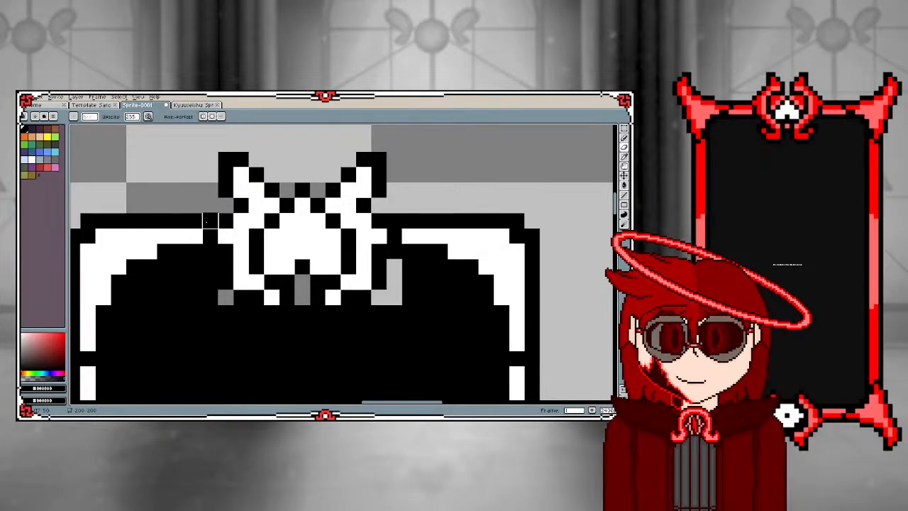
Fill the transparent gaps around the ornament's lower edge and beneath the heart's centre with black pixels
{"action": "key", "text": "i"}
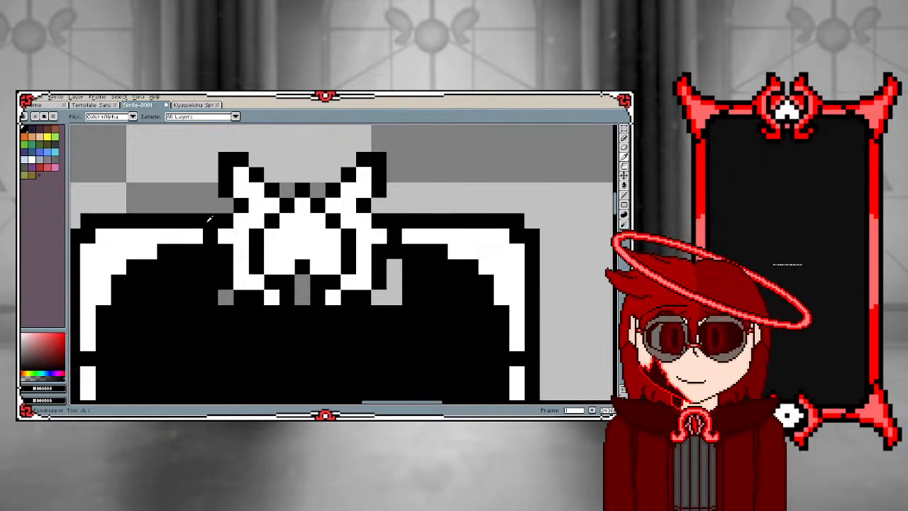
{"action": "key", "text": "b"}
{"action": "left_click", "coordinate": [226, 297]}
{"action": "left_click_drag", "start_coordinate": [302, 281], "coordinate": [304, 293]}
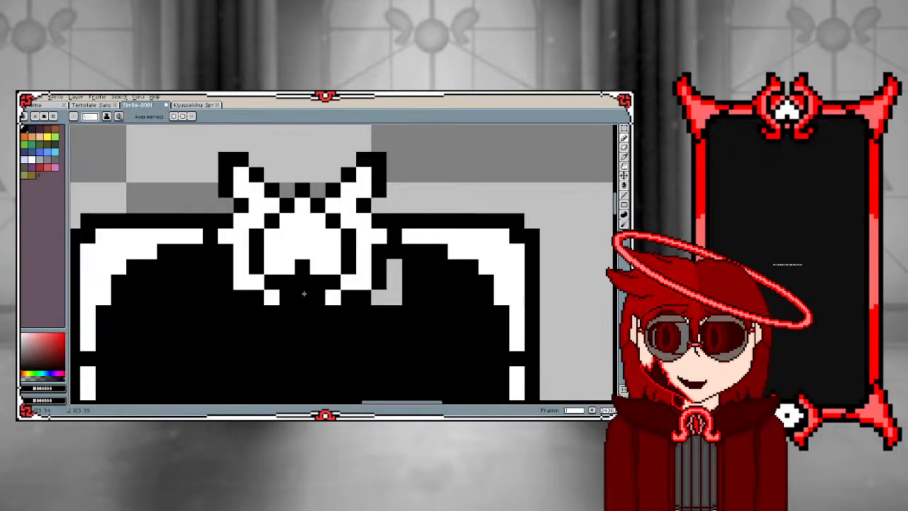
{"action": "mouse_move", "coordinate": [379, 297]}
{"action": "left_mouse_down"}
{"action": "mouse_move", "coordinate": [395, 297]}
{"action": "mouse_move", "coordinate": [394, 267]}
{"action": "left_mouse_up"}
Select the ornament between its outer black edges with a rectangular marquee and move it up one pixel
{"action": "scroll", "coordinate": [354, 254], "scroll_direction": "down", "scroll_amount": 3}
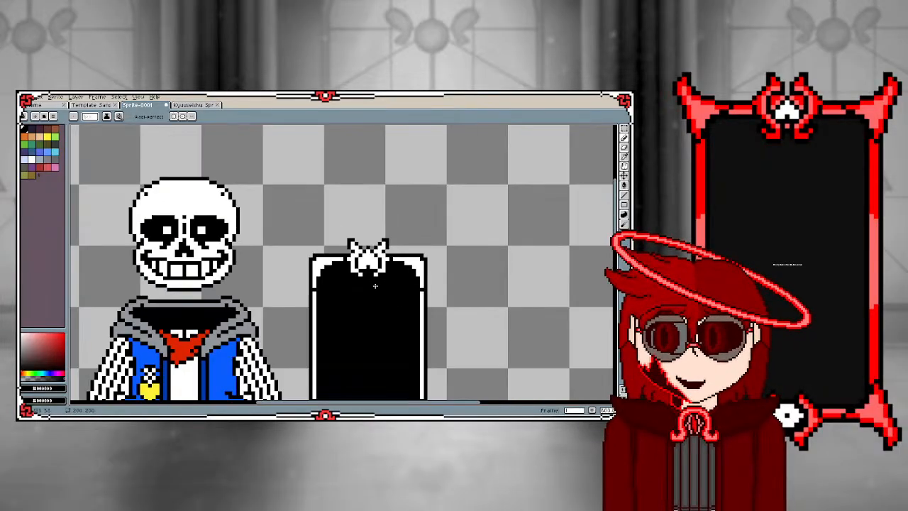
{"action": "scroll", "coordinate": [362, 322], "scroll_direction": "up", "scroll_amount": 2}
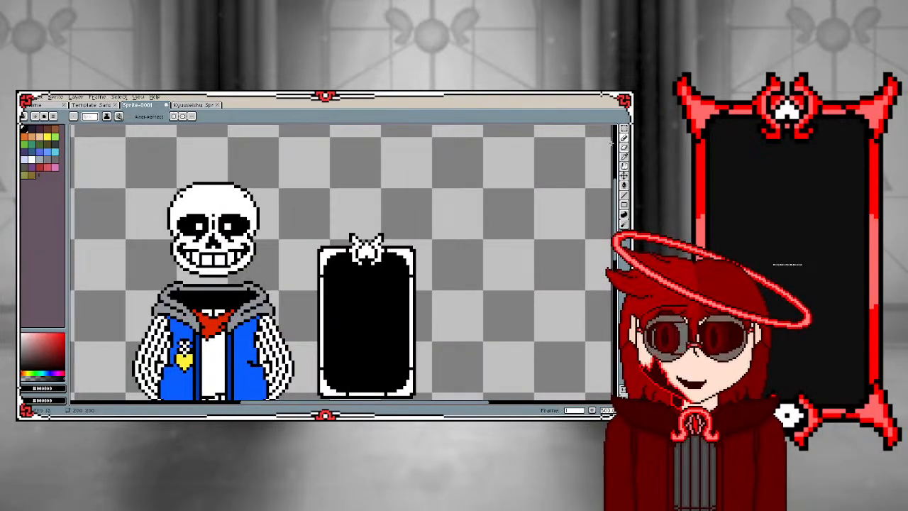
{"action": "left_click", "coordinate": [624, 128]}
{"action": "scroll", "coordinate": [376, 252], "scroll_direction": "up", "scroll_amount": 2}
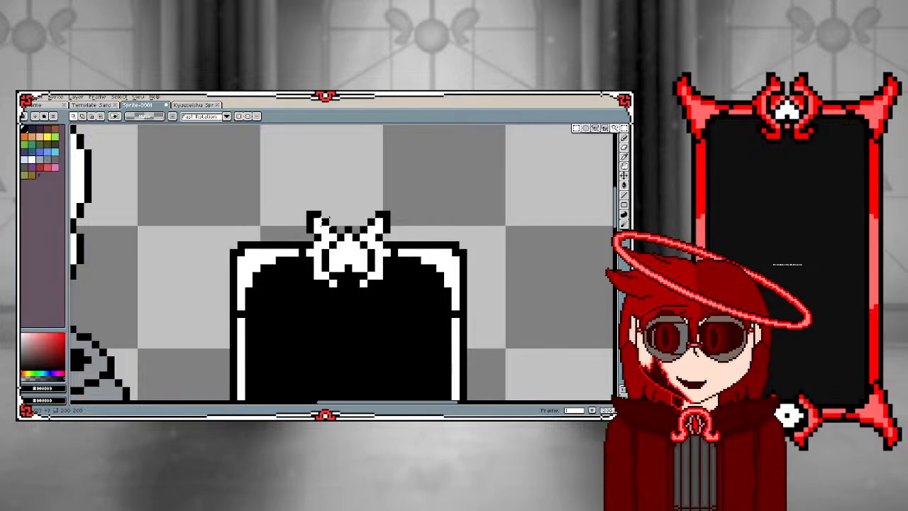
{"action": "left_click_drag", "start_coordinate": [312, 193], "coordinate": [385, 290]}
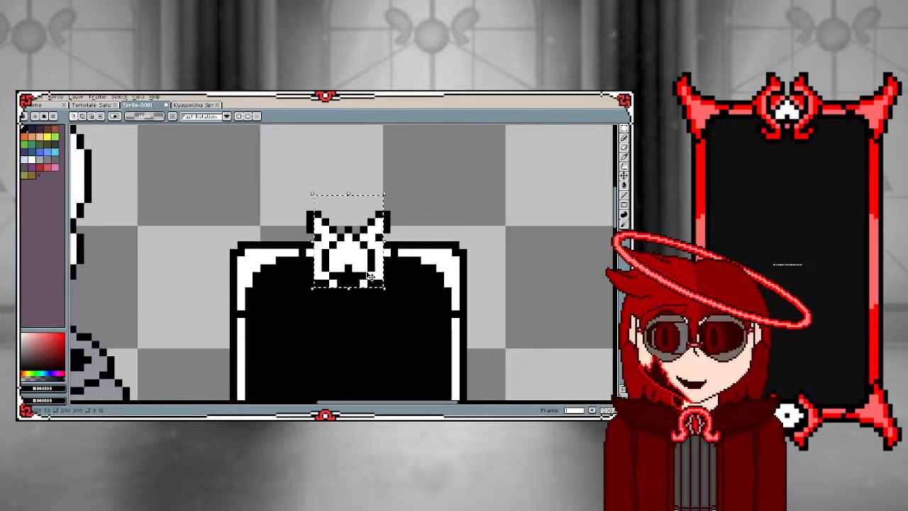
{"action": "left_click_drag", "start_coordinate": [357, 259], "coordinate": [357, 250]}
{"action": "key", "text": "ctrl+d"}
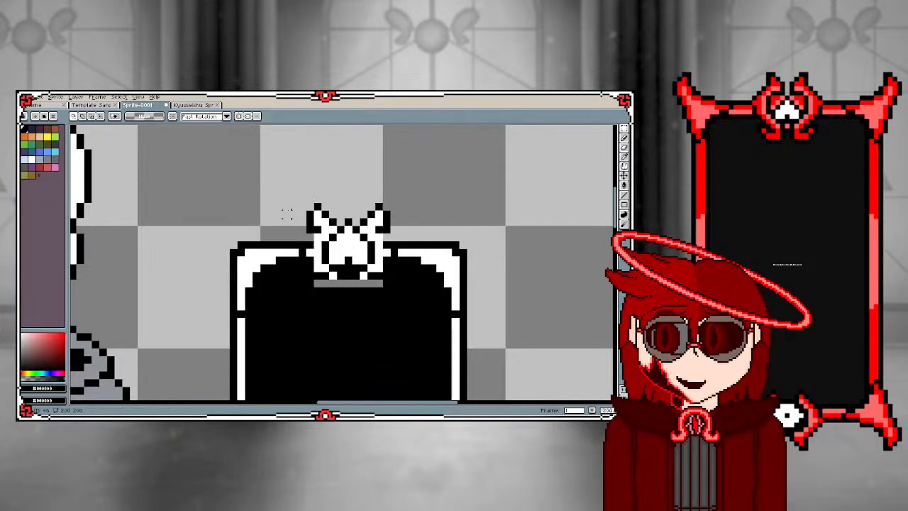
Select the outer black edge of each horn in turn and move it up one pixel
{"action": "left_click_drag", "start_coordinate": [288, 193], "coordinate": [316, 228]}
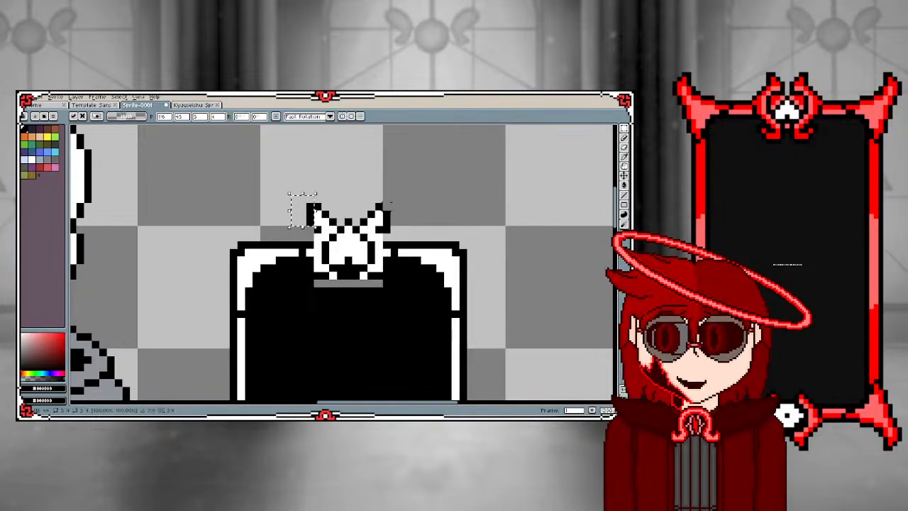
{"action": "left_click_drag", "start_coordinate": [403, 206], "coordinate": [387, 231]}
{"action": "key", "text": "Up"}
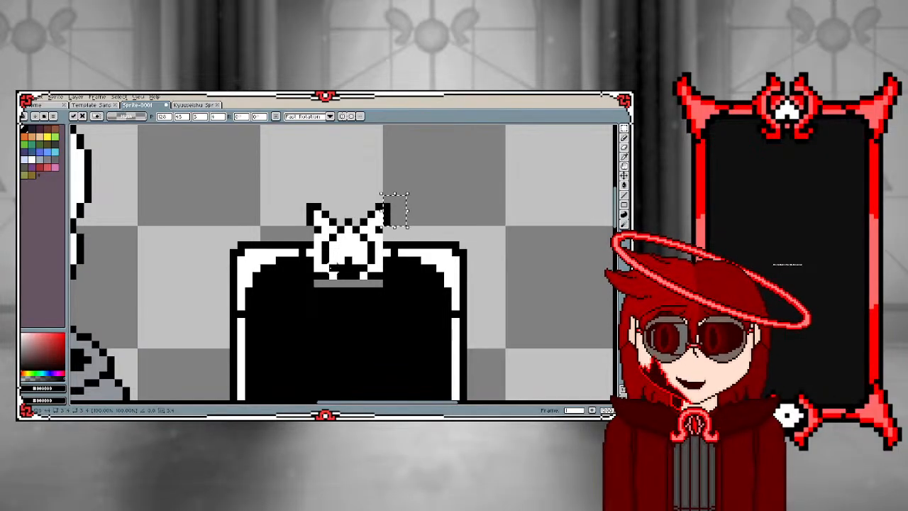
{"action": "key", "text": "ctrl+d"}
Fill the transparent strip below the raised ornament with black using the Paint Bucket
{"action": "key", "text": "i"}
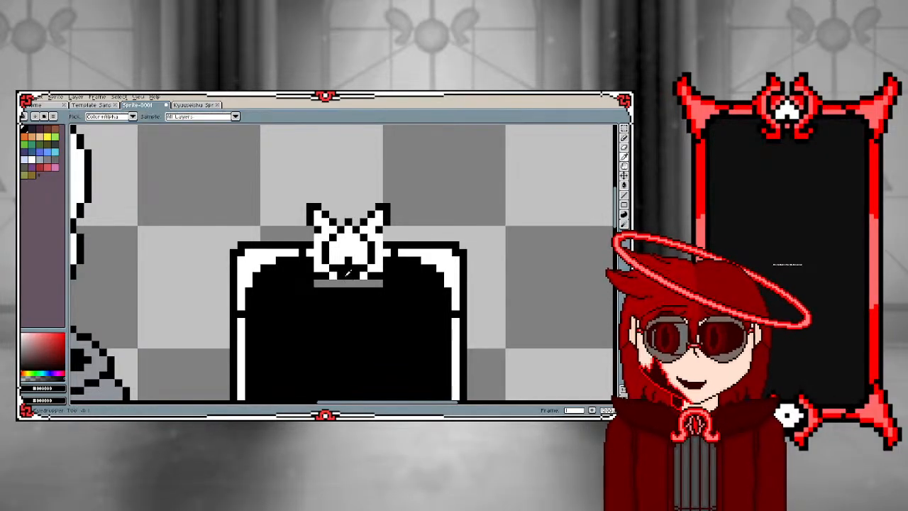
{"action": "key", "text": "g"}
{"action": "left_click", "coordinate": [341, 284]}
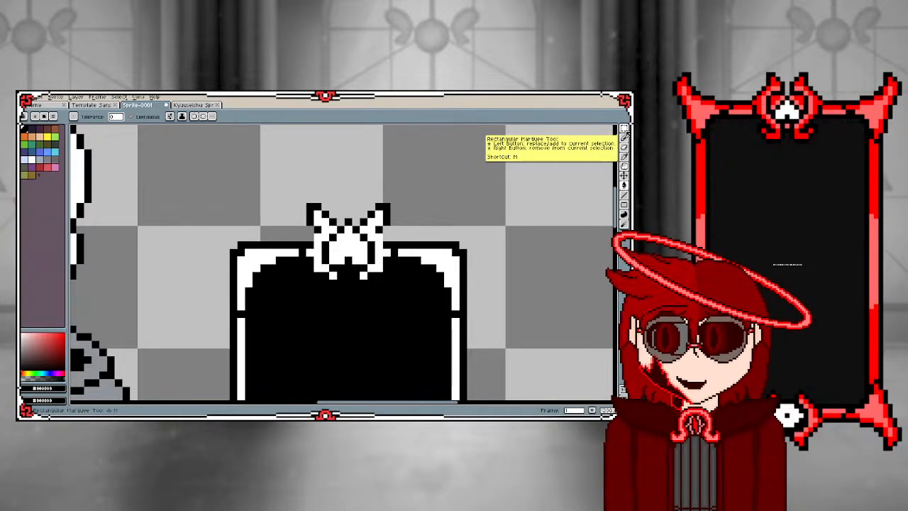
{"action": "left_click", "coordinate": [624, 128]}
{"action": "scroll", "coordinate": [311, 236], "scroll_direction": "up", "scroll_amount": 1}
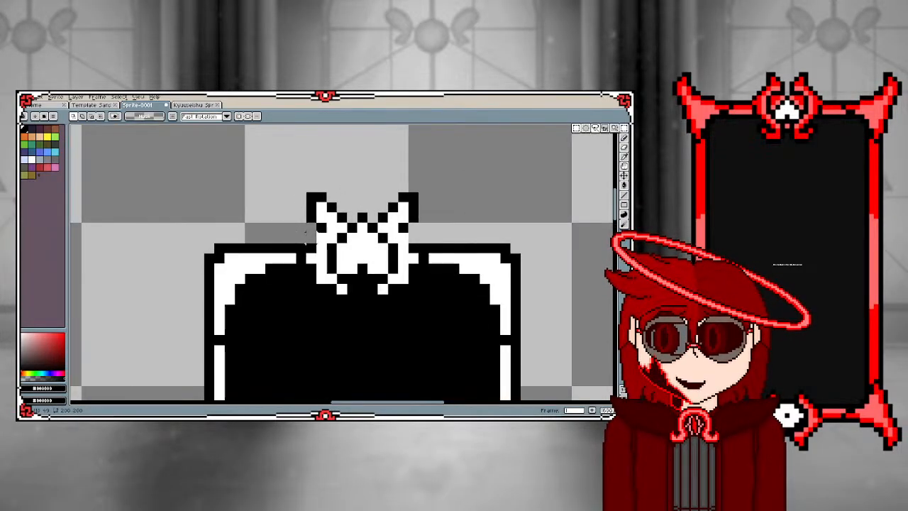
{"action": "left_click", "coordinate": [620, 138]}
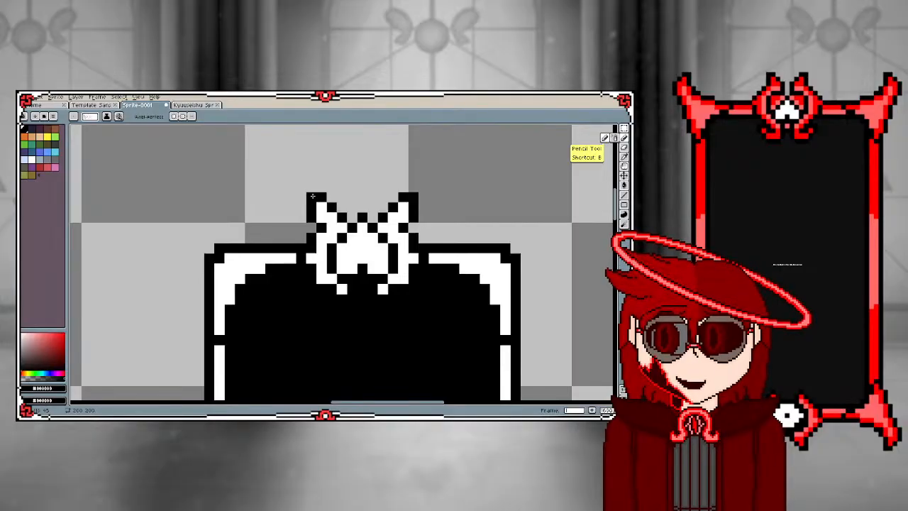
{"action": "left_click", "coordinate": [624, 129]}
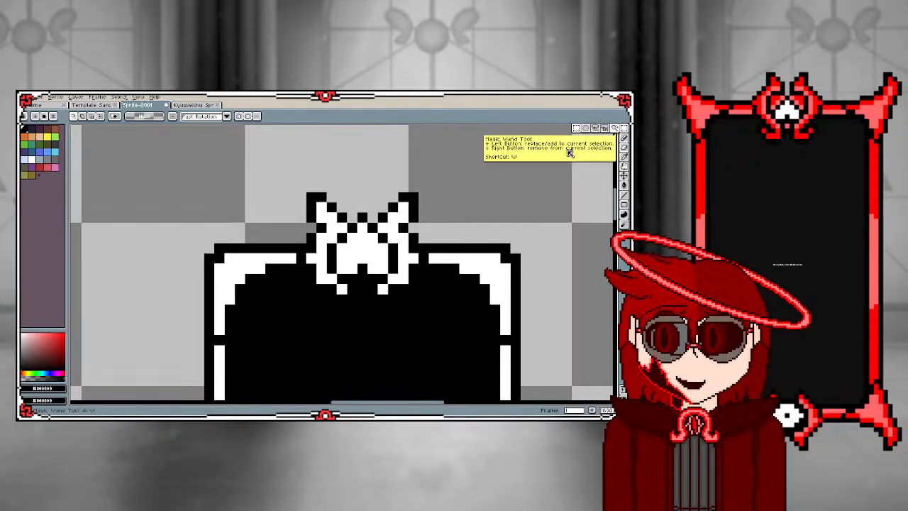
{"action": "left_click_drag", "start_coordinate": [312, 197], "coordinate": [394, 279]}
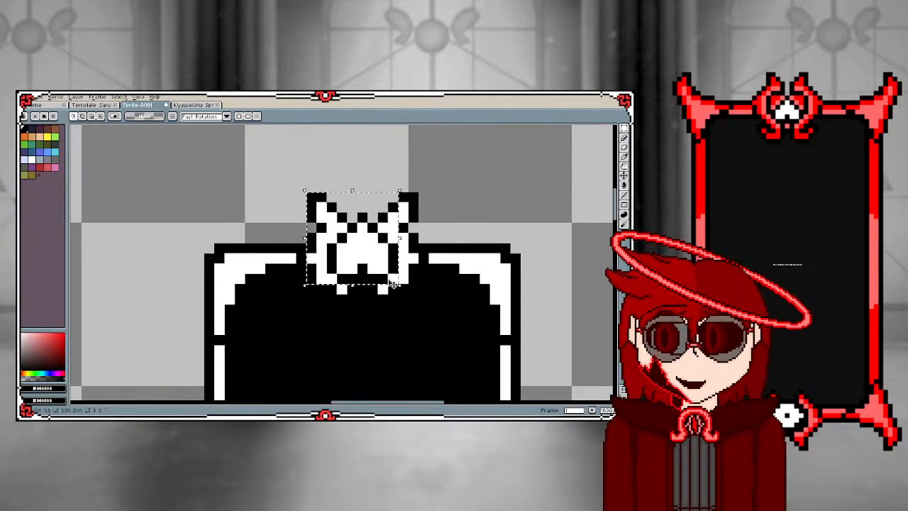
{"action": "left_click", "coordinate": [291, 217]}
Select the whole ornament with a rectangular marquee, duplicate it above the card and flip the copy vertically
{"action": "left_click_drag", "start_coordinate": [295, 192], "coordinate": [425, 302]}
{"action": "scroll", "coordinate": [371, 300], "scroll_direction": "down", "scroll_amount": 3}
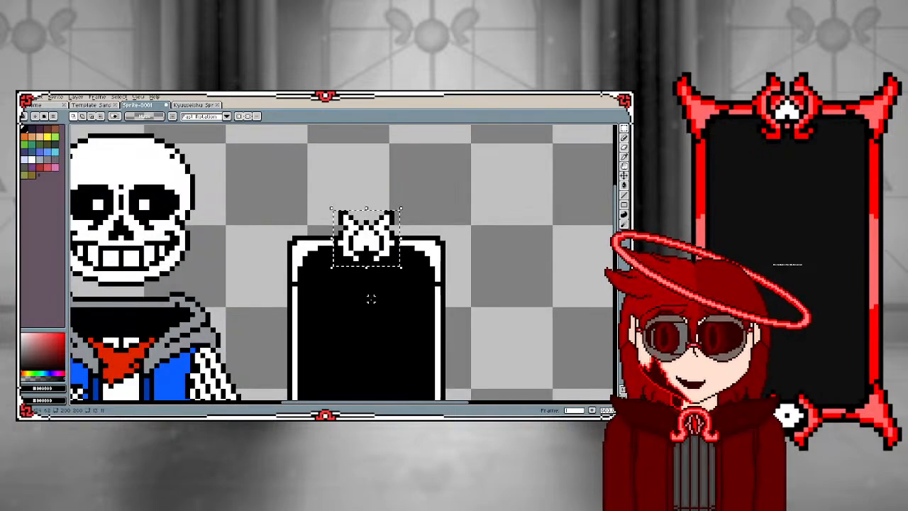
{"action": "scroll", "coordinate": [366, 349], "scroll_direction": "up", "scroll_amount": 1}
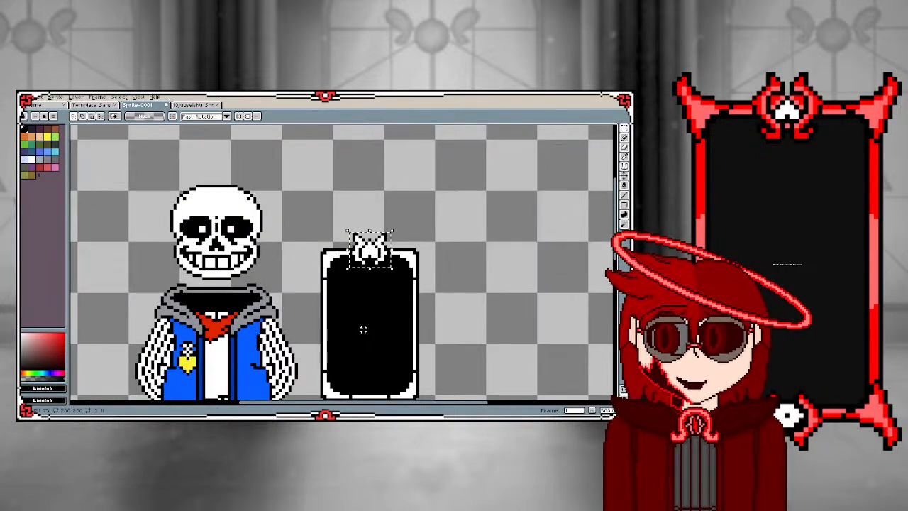
{"action": "key", "text": "ctrl+v"}
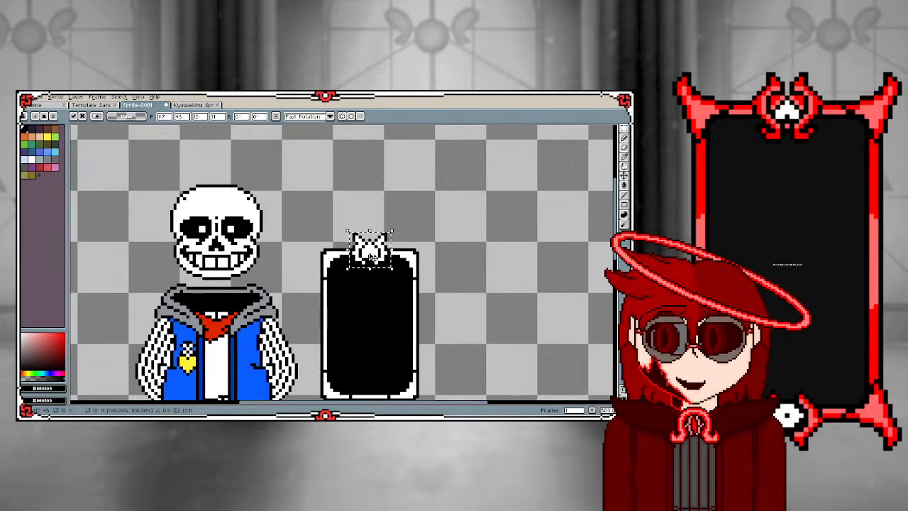
{"action": "left_click_drag", "start_coordinate": [370, 257], "coordinate": [374, 215]}
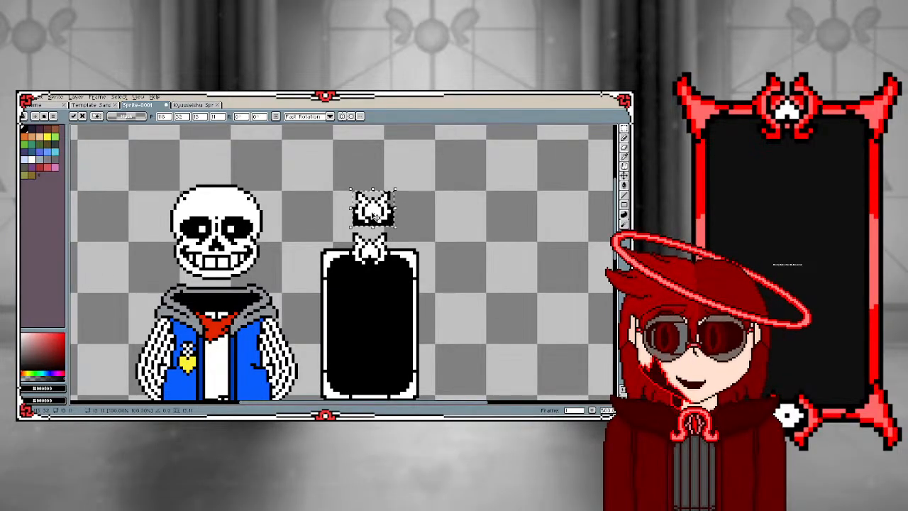
{"action": "key", "text": "shift+v"}
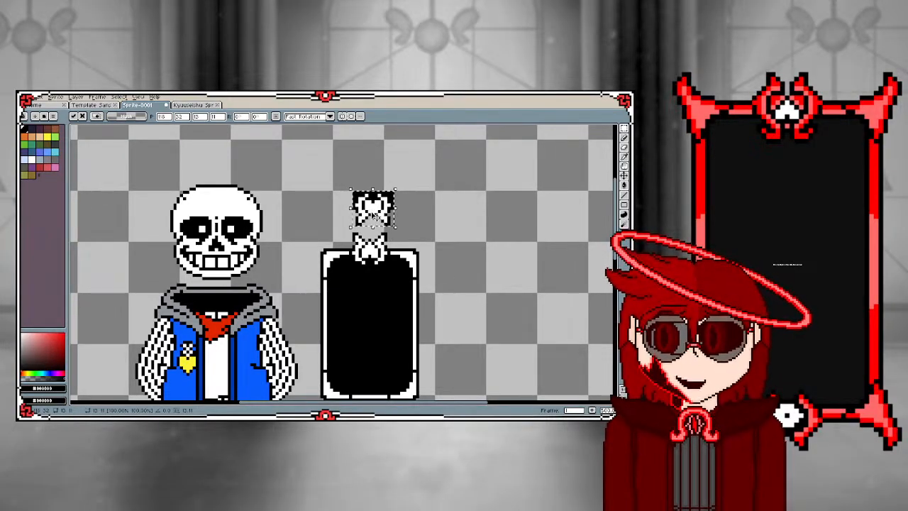
Move the flipped ornament copy onto the centre of the card's bottom edge, directly below the top ornament, and apply it
{"action": "left_click_drag", "start_coordinate": [375, 215], "coordinate": [373, 403]}
{"action": "scroll", "coordinate": [354, 308], "scroll_direction": "down", "scroll_amount": 3}
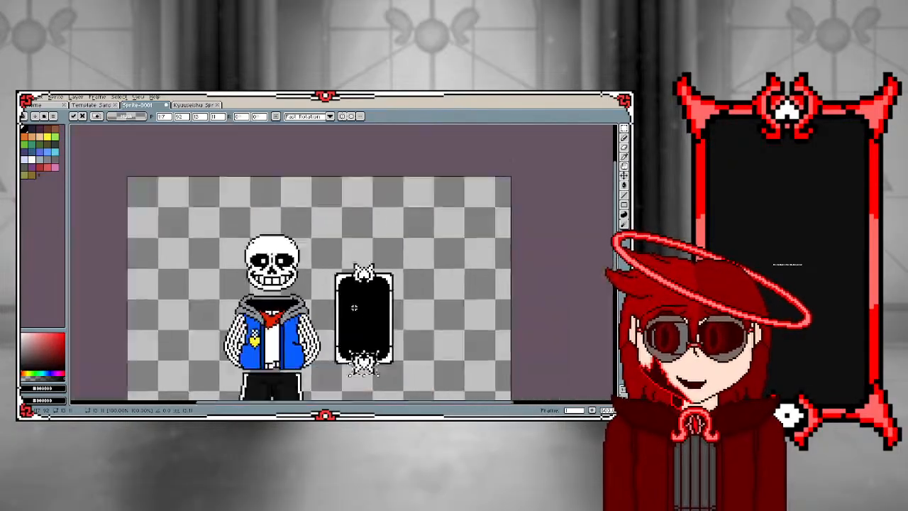
{"action": "scroll", "coordinate": [354, 336], "scroll_direction": "up", "scroll_amount": 2}
{"action": "scroll", "coordinate": [352, 332], "scroll_direction": "up", "scroll_amount": 1}
{"action": "left_click_drag", "start_coordinate": [380, 368], "coordinate": [379, 248]}
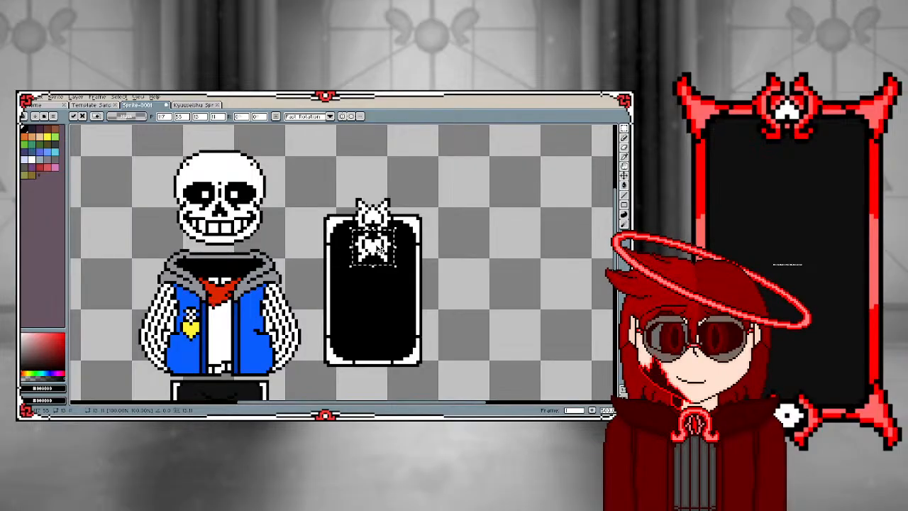
{"action": "key", "text": "Down"}
{"action": "key", "text": "Down"}
{"action": "key", "text": "Down"}
{"action": "key", "text": "Down"}
{"action": "key", "text": "Down"}
{"action": "key", "text": "Down"}
{"action": "key", "text": "Down"}
{"action": "key", "text": "Down"}
{"action": "key", "text": "Down"}
{"action": "key", "text": "Down"}
{"action": "key", "text": "Down"}
{"action": "key", "text": "Down"}
{"action": "key", "text": "Down"}
{"action": "key", "text": "Down"}
{"action": "key", "text": "Down"}
{"action": "key", "text": "Down"}
{"action": "key", "text": "Down"}
{"action": "key", "text": "Down"}
{"action": "key", "text": "Down"}
{"action": "key", "text": "Down"}
{"action": "key", "text": "Down"}
{"action": "key", "text": "Down"}
{"action": "key", "text": "Down"}
{"action": "key", "text": "Down"}
{"action": "key", "text": "Down"}
{"action": "key", "text": "Down"}
{"action": "key", "text": "Down"}
{"action": "key", "text": "Down"}
{"action": "key", "text": "Down"}
{"action": "key", "text": "Down"}
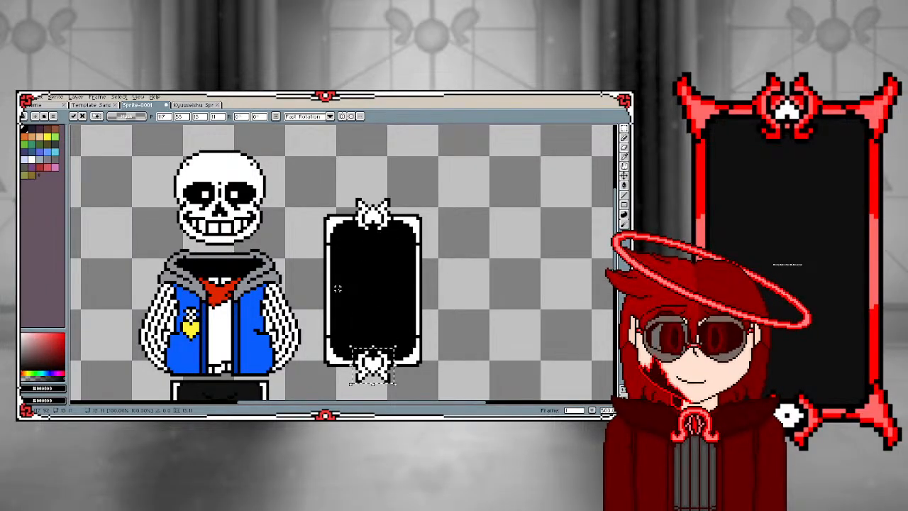
{"action": "key", "text": "Return"}
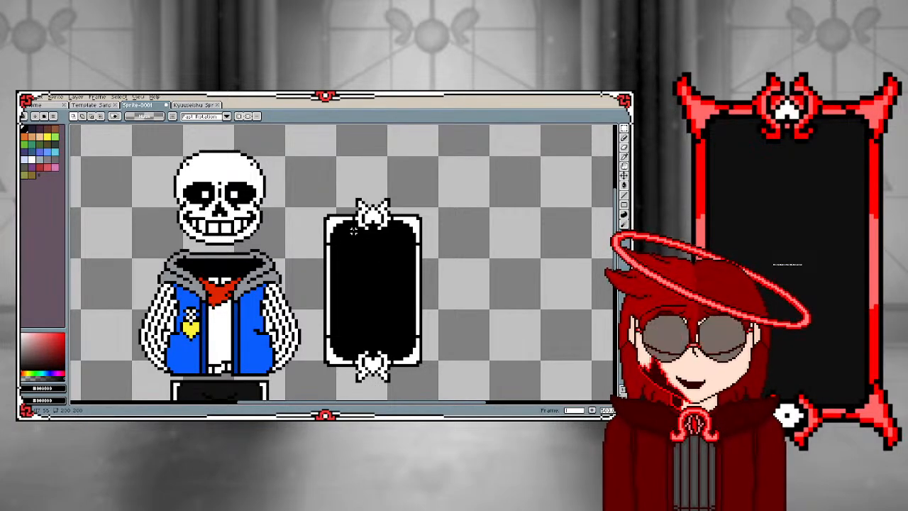
{"action": "scroll", "coordinate": [353, 232], "scroll_direction": "up", "scroll_amount": 2}
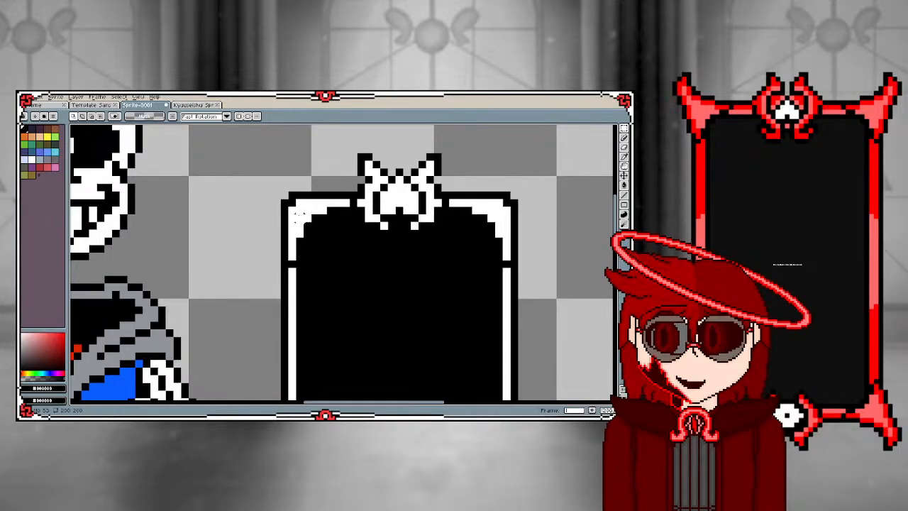
{"action": "scroll", "coordinate": [299, 213], "scroll_direction": "down", "scroll_amount": 3}
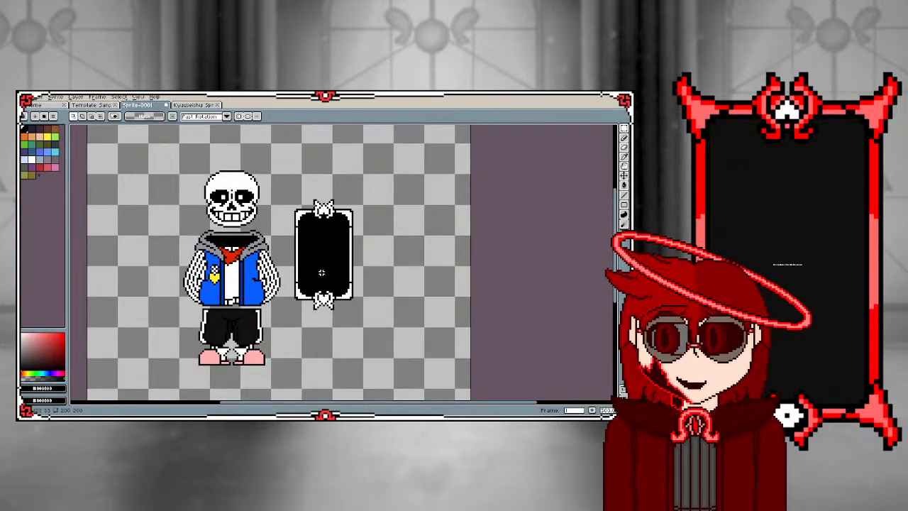
{"action": "scroll", "coordinate": [321, 272], "scroll_direction": "up", "scroll_amount": 1}
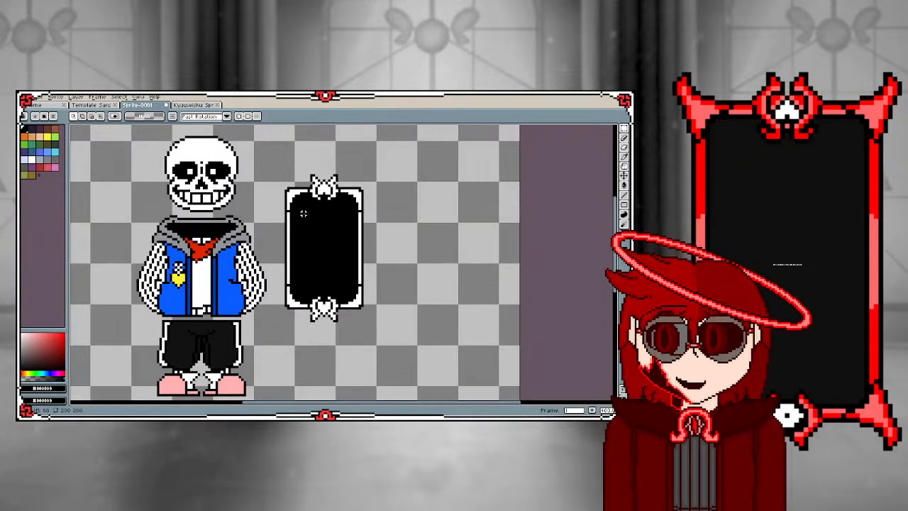
Reshape the four corner pieces of the card's frame with white and black pixels, giving their ends small black outward spikes
{"action": "left_click_drag", "start_coordinate": [309, 172], "coordinate": [342, 203]}
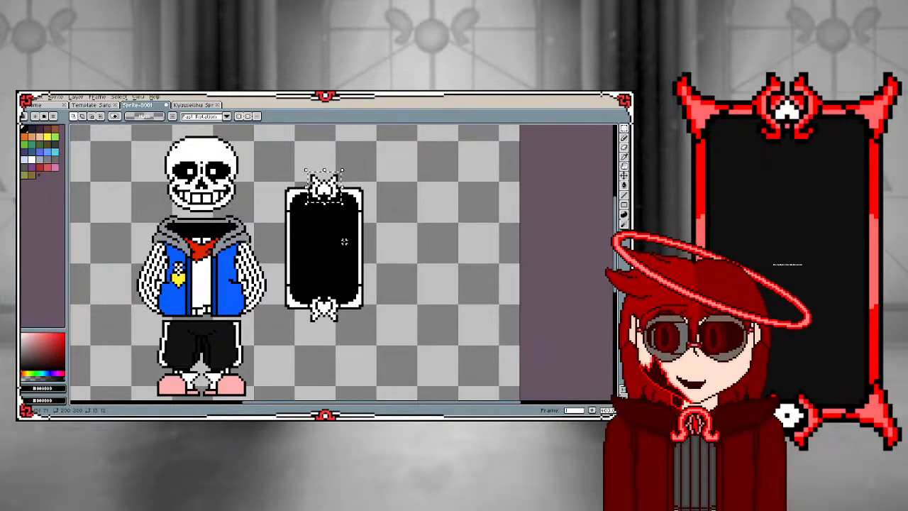
{"action": "left_click", "coordinate": [327, 249]}
{"action": "scroll", "coordinate": [311, 282], "scroll_direction": "up", "scroll_amount": 1}
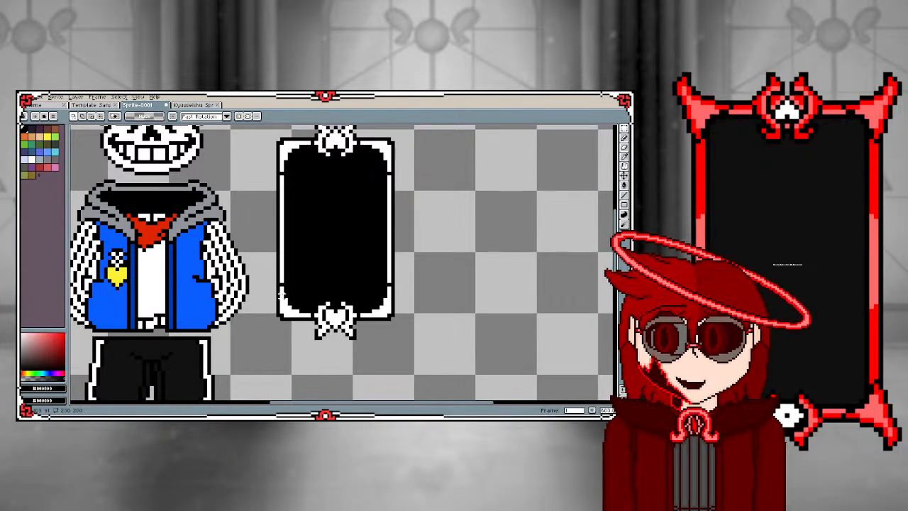
{"action": "key", "text": "i"}
{"action": "left_click", "coordinate": [282, 295]}
{"action": "key", "text": "b"}
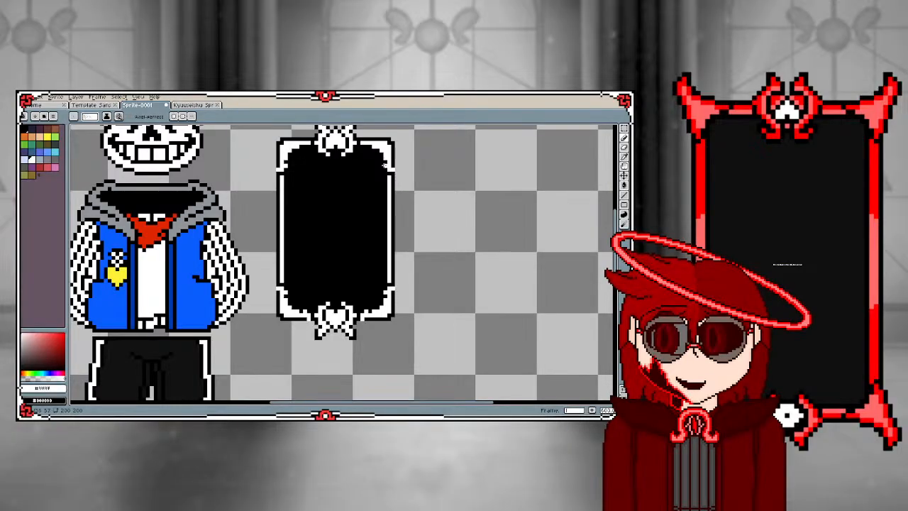
{"action": "left_click", "coordinate": [351, 188], "text": "alt"}
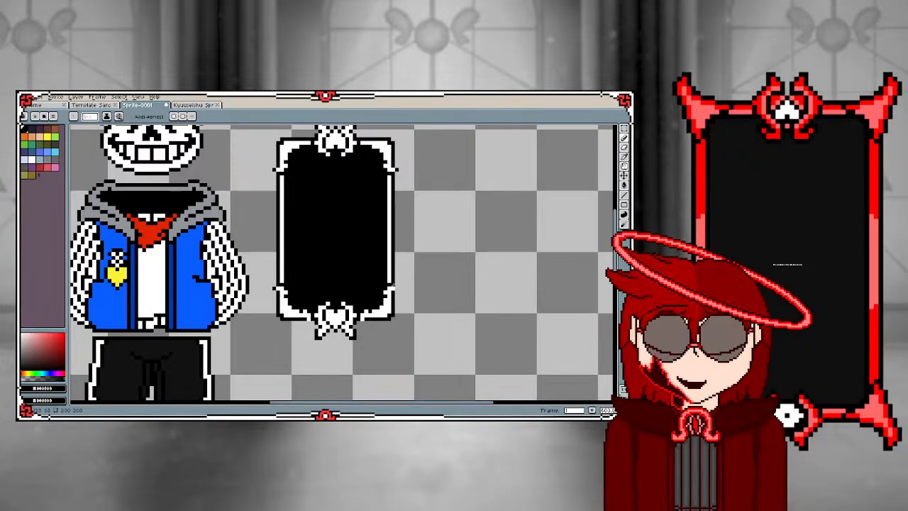
Paint white pixels into the card's black top outline on both sides of the top ornament
{"action": "scroll", "coordinate": [298, 260], "scroll_direction": "down", "scroll_amount": 3}
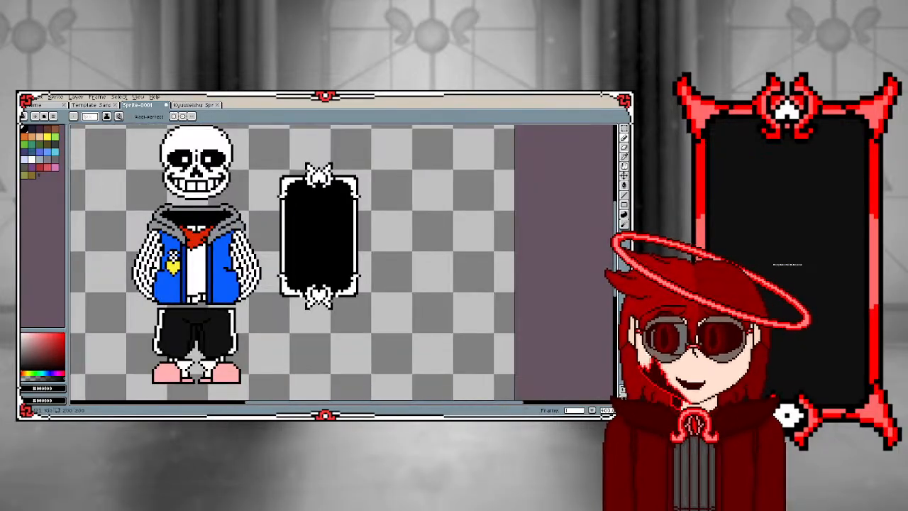
{"action": "scroll", "coordinate": [284, 273], "scroll_direction": "up", "scroll_amount": 4}
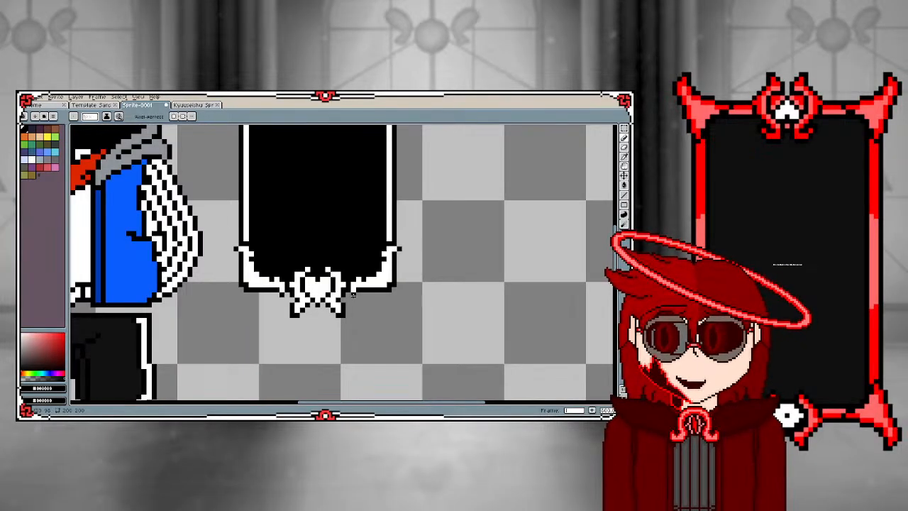
{"action": "scroll", "coordinate": [338, 315], "scroll_direction": "down", "scroll_amount": 4}
{"action": "scroll", "coordinate": [323, 215], "scroll_direction": "up", "scroll_amount": 4}
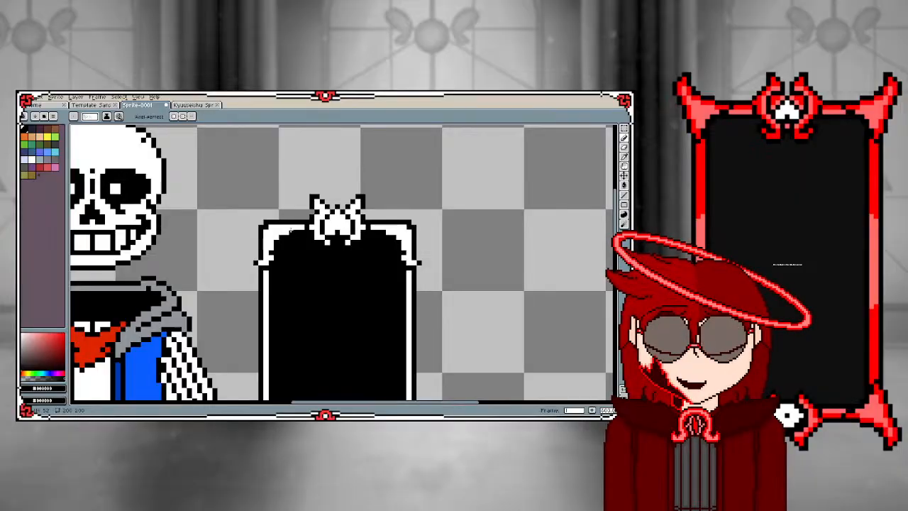
{"action": "scroll", "coordinate": [290, 231], "scroll_direction": "up", "scroll_amount": 2}
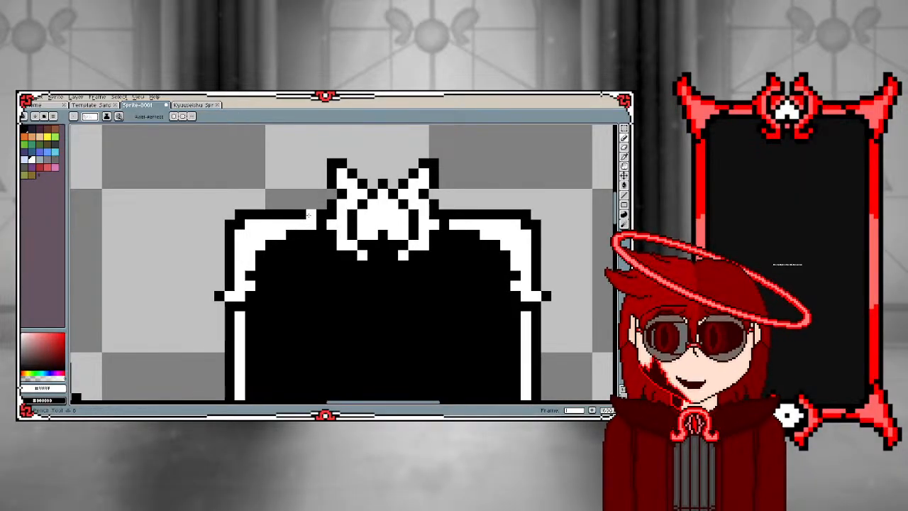
{"action": "left_click", "coordinate": [309, 215]}
{"action": "left_click_drag", "start_coordinate": [454, 215], "coordinate": [465, 215]}
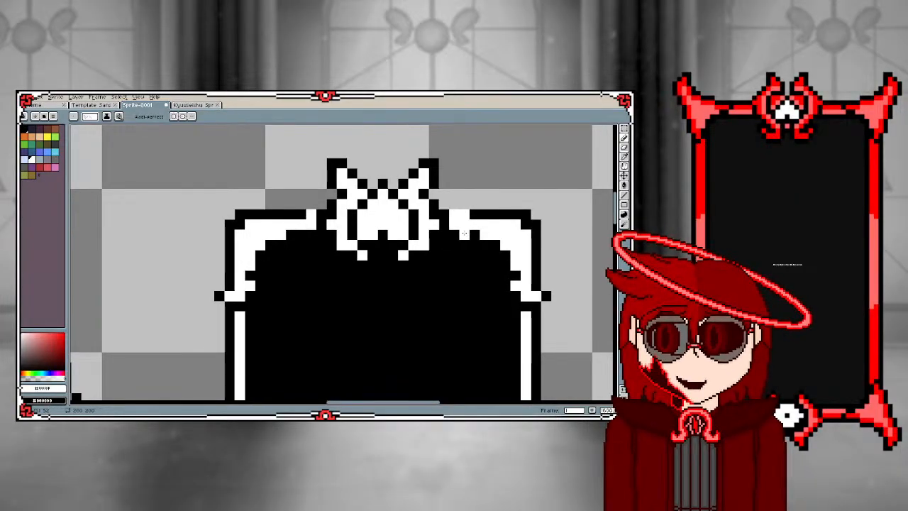
Outline the white flares beside the top ornament with black pixels and add small white points along the frame's inner edge
{"action": "scroll", "coordinate": [421, 323], "scroll_direction": "down", "scroll_amount": 3}
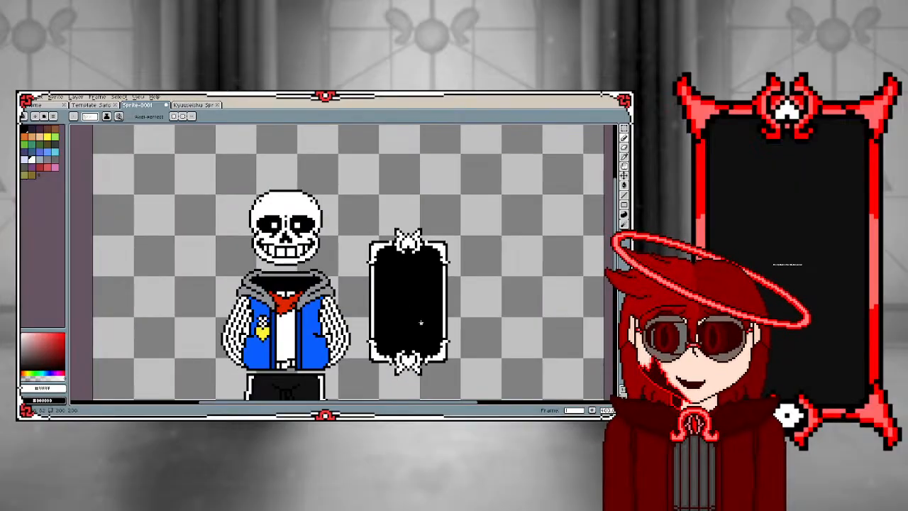
{"action": "scroll", "coordinate": [420, 324], "scroll_direction": "up", "scroll_amount": 2}
{"action": "scroll", "coordinate": [417, 321], "scroll_direction": "down", "scroll_amount": 1}
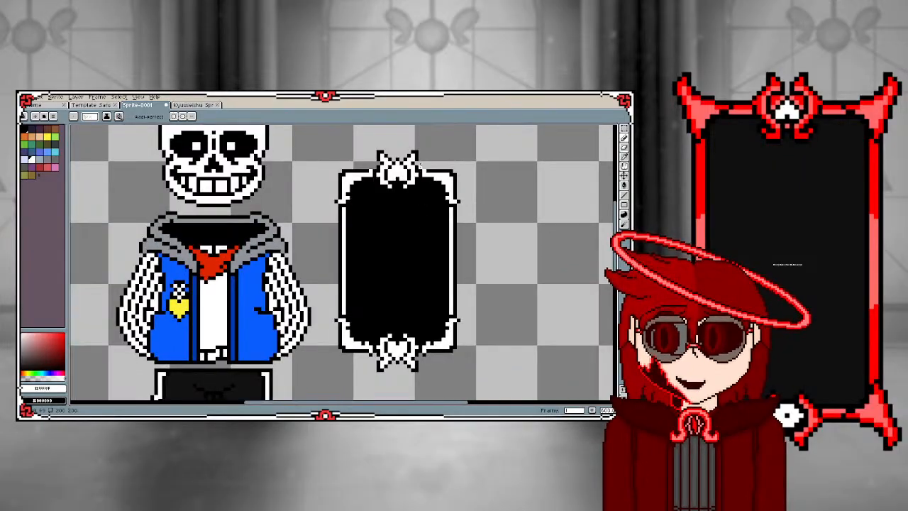
{"action": "scroll", "coordinate": [418, 166], "scroll_direction": "up", "scroll_amount": 2}
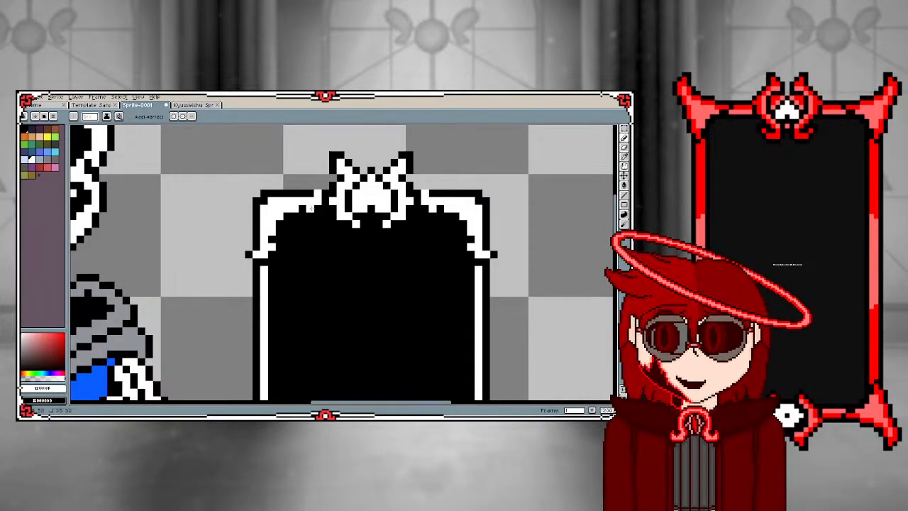
{"action": "left_click", "coordinate": [309, 239], "text": "alt"}
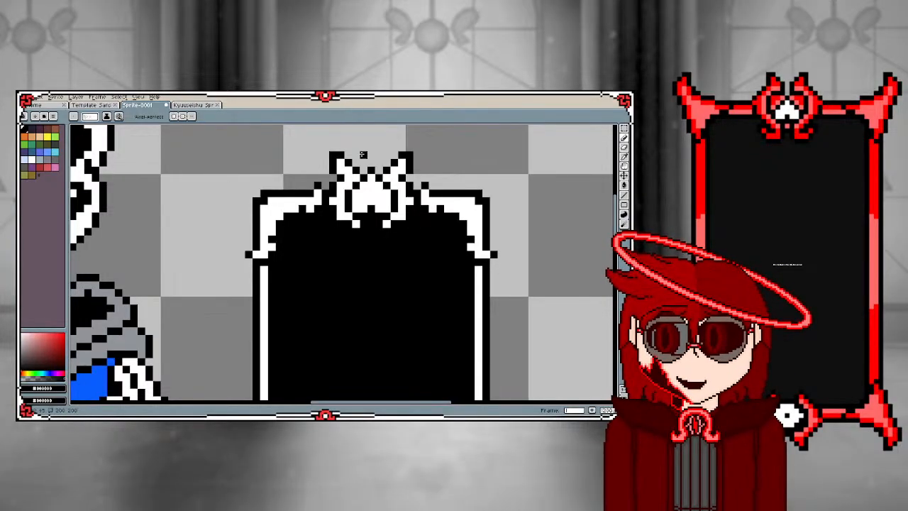
Paint a solid white block three pixels wide over the middle of the card's left border
{"action": "scroll", "coordinate": [362, 201], "scroll_direction": "down", "scroll_amount": 3}
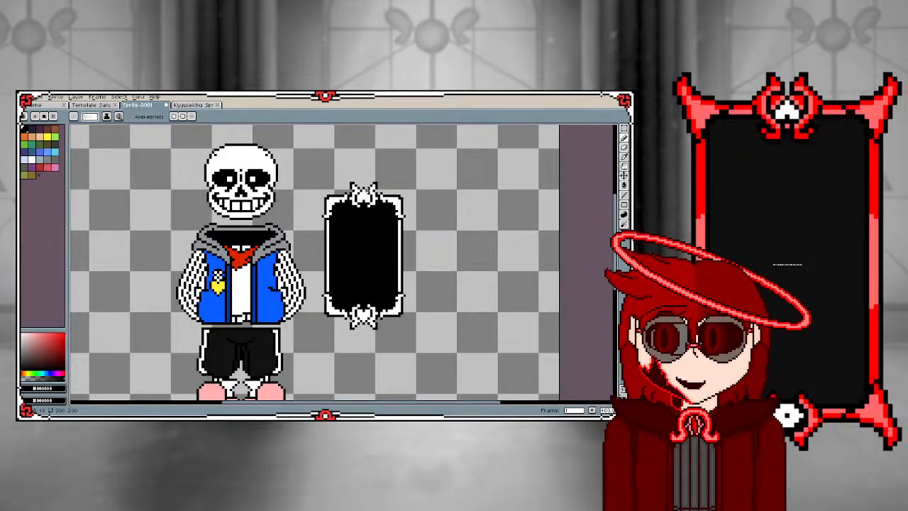
{"action": "scroll", "coordinate": [334, 243], "scroll_direction": "up", "scroll_amount": 1}
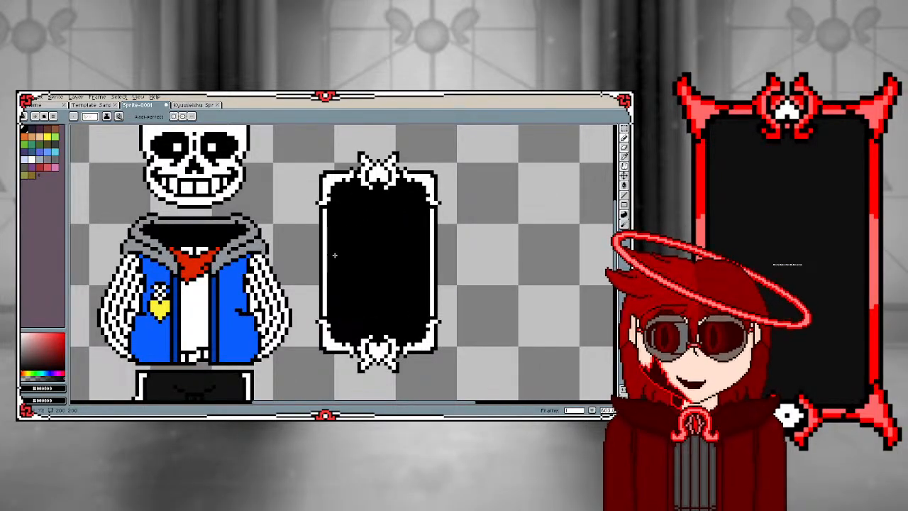
{"action": "scroll", "coordinate": [333, 255], "scroll_direction": "up", "scroll_amount": 2}
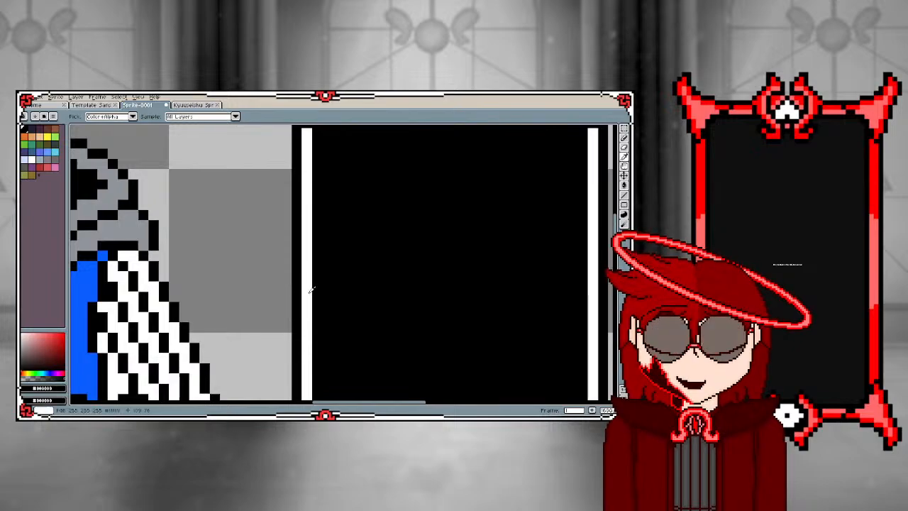
{"action": "left_click", "coordinate": [307, 288], "text": "alt"}
{"action": "scroll", "coordinate": [298, 330], "scroll_direction": "down", "scroll_amount": 2}
{"action": "scroll", "coordinate": [299, 331], "scroll_direction": "up", "scroll_amount": 1}
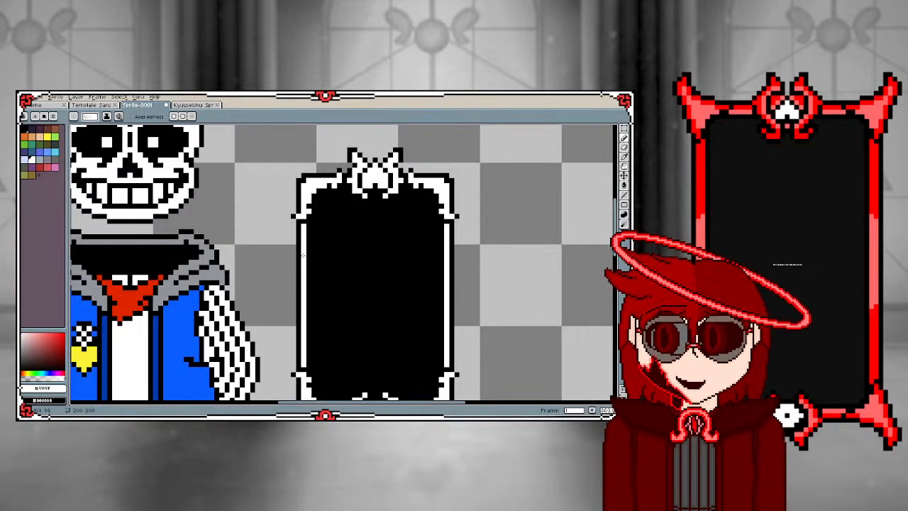
{"action": "mouse_move", "coordinate": [299, 262]}
{"action": "left_mouse_down"}
{"action": "mouse_move", "coordinate": [305, 342]}
{"action": "mouse_move", "coordinate": [308, 262]}
{"action": "mouse_move", "coordinate": [309, 293]}
{"action": "left_mouse_up"}
Copy the border section above the white block, flip the copy vertically and place it directly below the block
{"action": "left_click", "coordinate": [623, 130]}
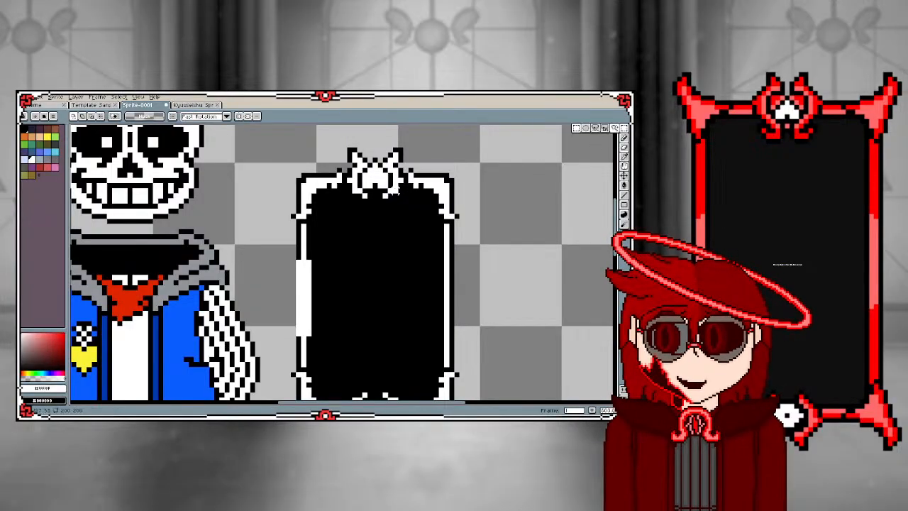
{"action": "left_click_drag", "start_coordinate": [290, 206], "coordinate": [316, 253]}
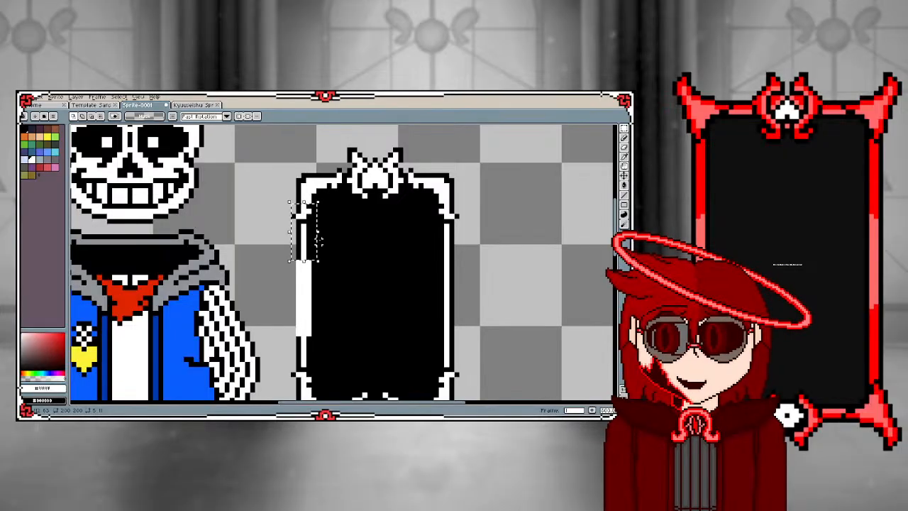
{"action": "key", "text": "shift+c"}
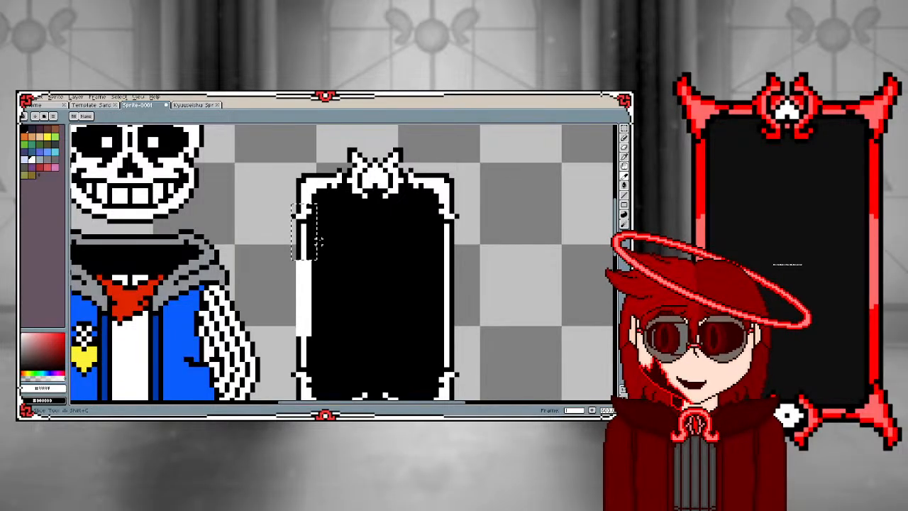
{"action": "key", "text": "v"}
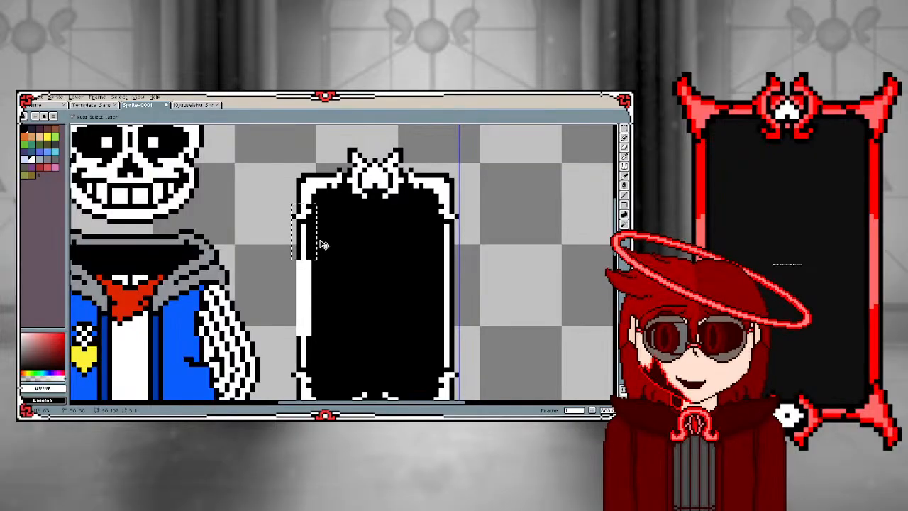
{"action": "left_click", "coordinate": [320, 244]}
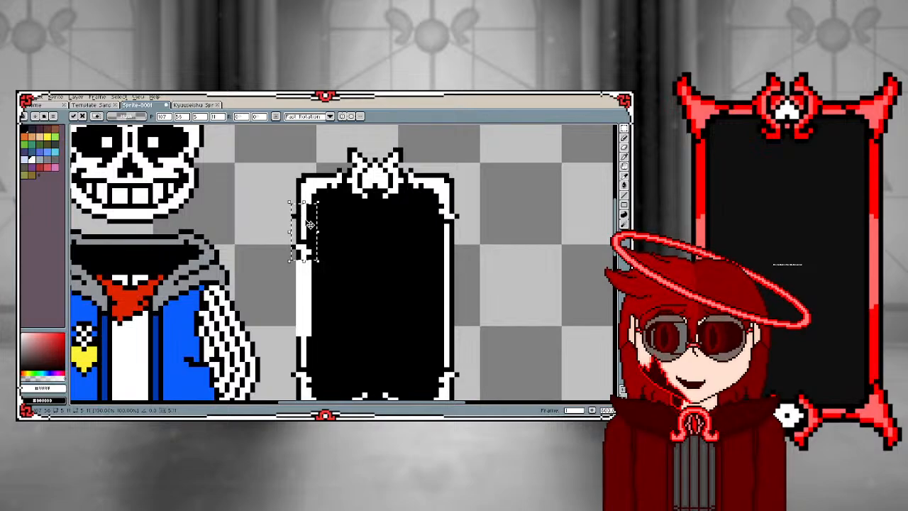
{"action": "left_click_drag", "start_coordinate": [307, 231], "coordinate": [307, 353]}
{"action": "left_click", "coordinate": [266, 323]}
Outline the outer edge of the white block in black and draw a vertical black line down its centre
{"action": "scroll", "coordinate": [297, 340], "scroll_direction": "up", "scroll_amount": 2}
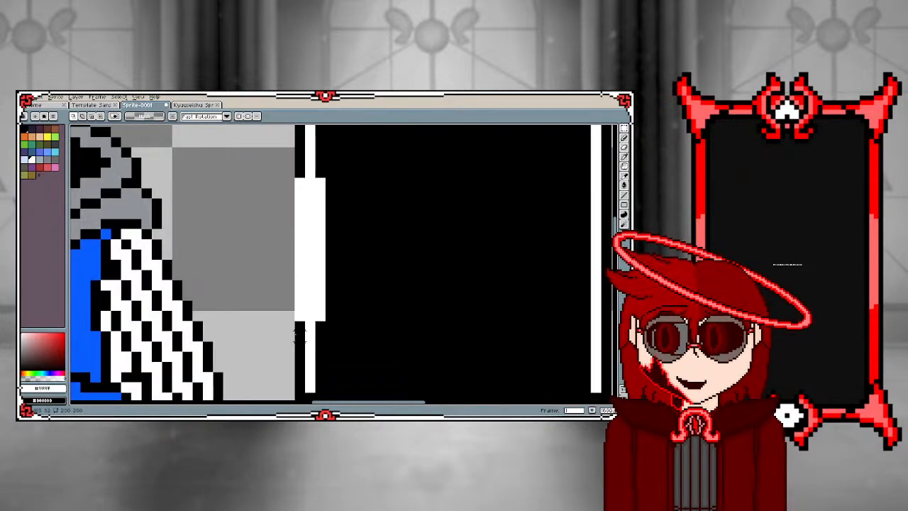
{"action": "key", "text": "i"}
{"action": "left_click", "coordinate": [300, 328]}
{"action": "key", "text": "b"}
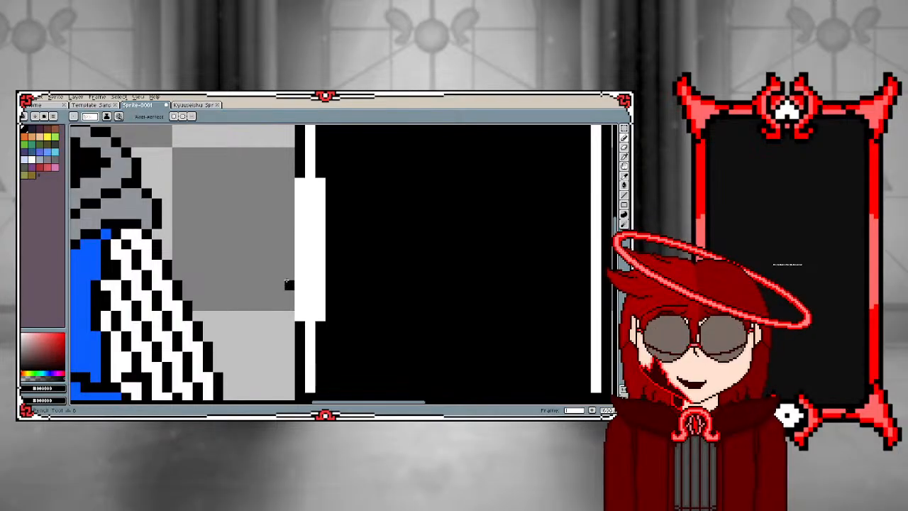
{"action": "mouse_move", "coordinate": [286, 184]}
{"action": "left_mouse_down"}
{"action": "mouse_move", "coordinate": [284, 318]}
{"action": "mouse_move", "coordinate": [310, 315]}
{"action": "mouse_move", "coordinate": [310, 178]}
{"action": "left_mouse_up"}
{"action": "scroll", "coordinate": [274, 267], "scroll_direction": "down", "scroll_amount": 3}
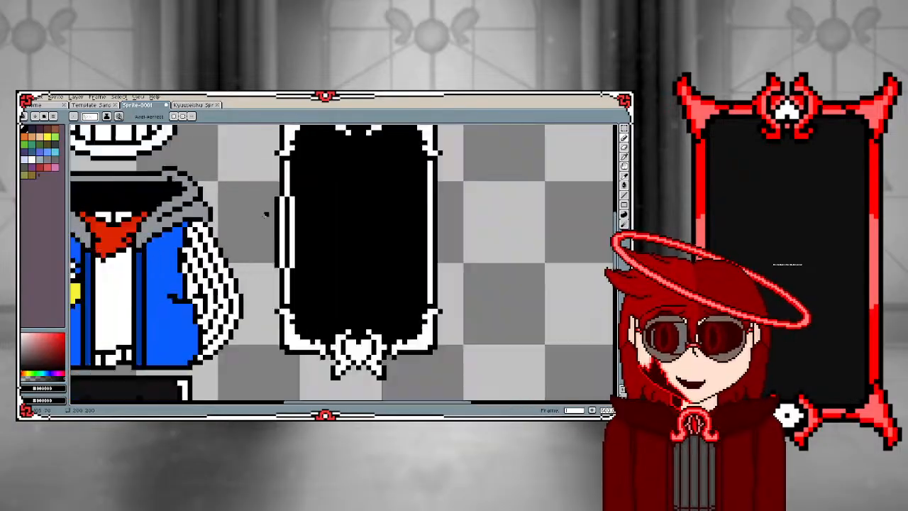
Try capping both ends of the block's black centre line with white pixels, and restore the line to full length in black
{"action": "scroll", "coordinate": [274, 267], "scroll_direction": "down", "scroll_amount": 1}
{"action": "scroll", "coordinate": [277, 266], "scroll_direction": "up", "scroll_amount": 2}
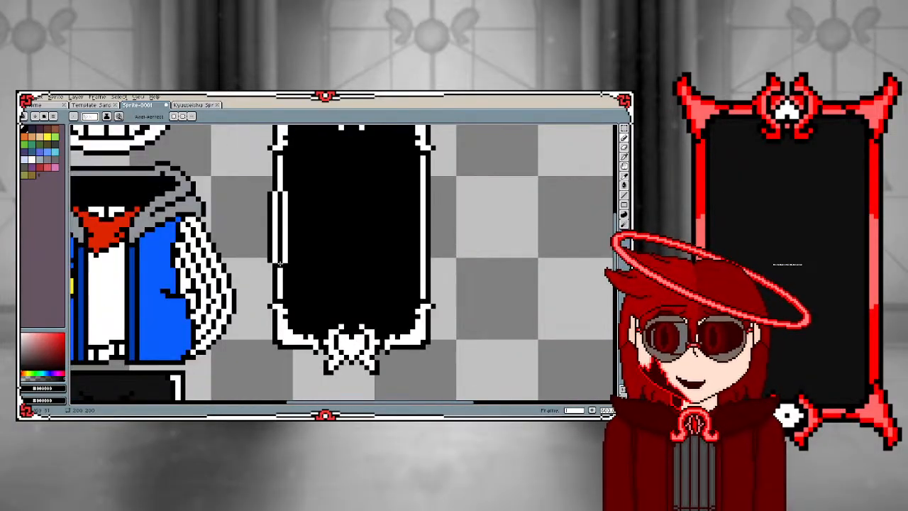
{"action": "left_click", "coordinate": [279, 266], "text": "alt"}
{"action": "left_click", "coordinate": [279, 261]}
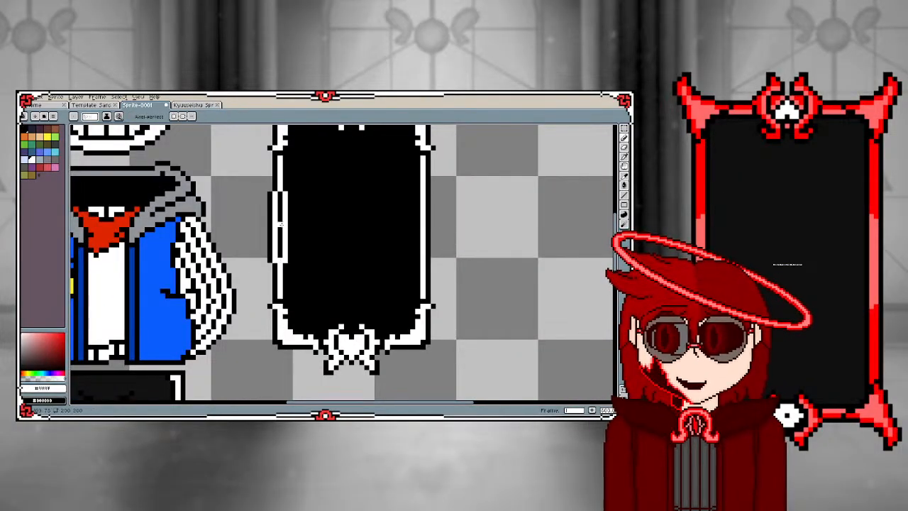
{"action": "left_click", "coordinate": [279, 193]}
{"action": "scroll", "coordinate": [275, 200], "scroll_direction": "down", "scroll_amount": 2}
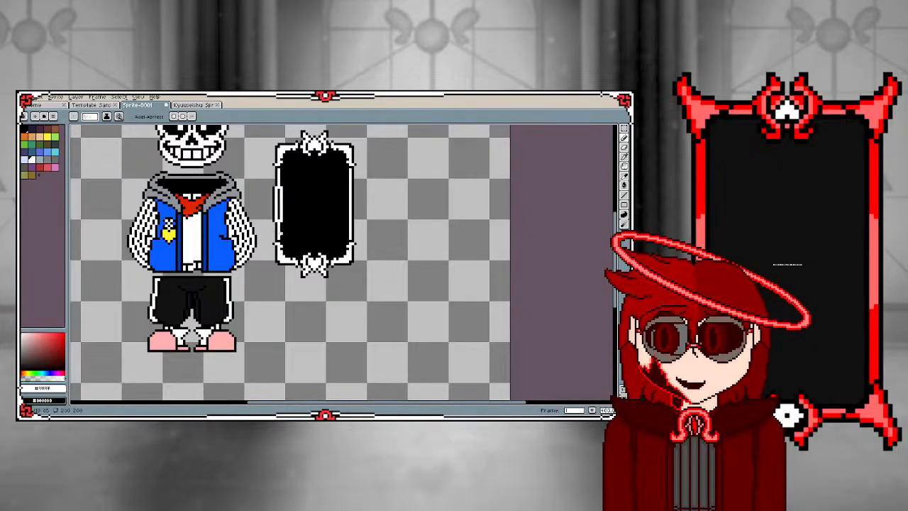
{"action": "scroll", "coordinate": [279, 235], "scroll_direction": "up", "scroll_amount": 1}
{"action": "scroll", "coordinate": [268, 213], "scroll_direction": "up", "scroll_amount": 1}
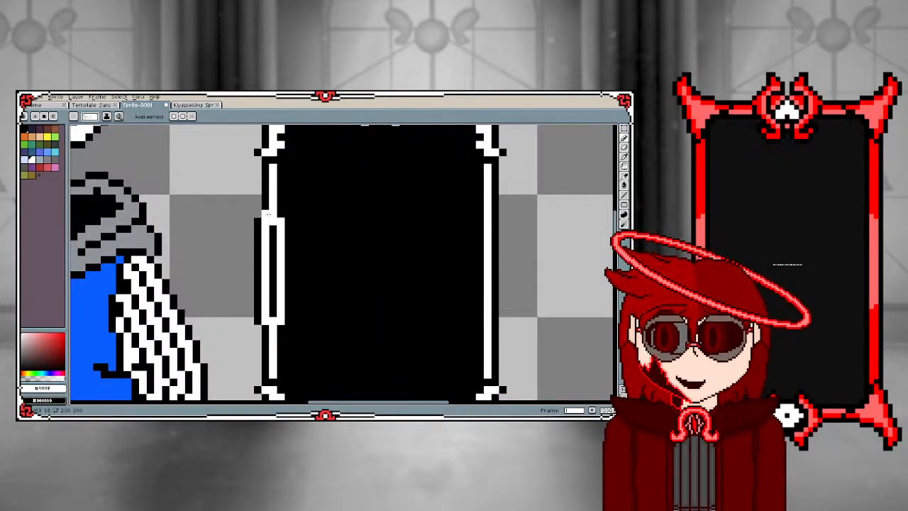
{"action": "left_click", "coordinate": [288, 205], "text": "alt"}
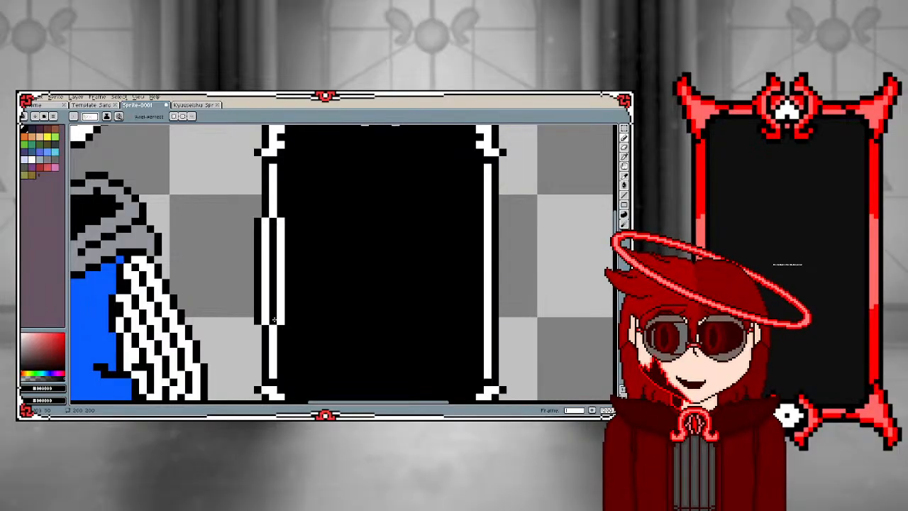
Paint white nubs one pixel wide and two pixels high on both sides of the block's middle
{"action": "scroll", "coordinate": [226, 288], "scroll_direction": "down", "scroll_amount": 2}
{"action": "scroll", "coordinate": [254, 259], "scroll_direction": "up", "scroll_amount": 1}
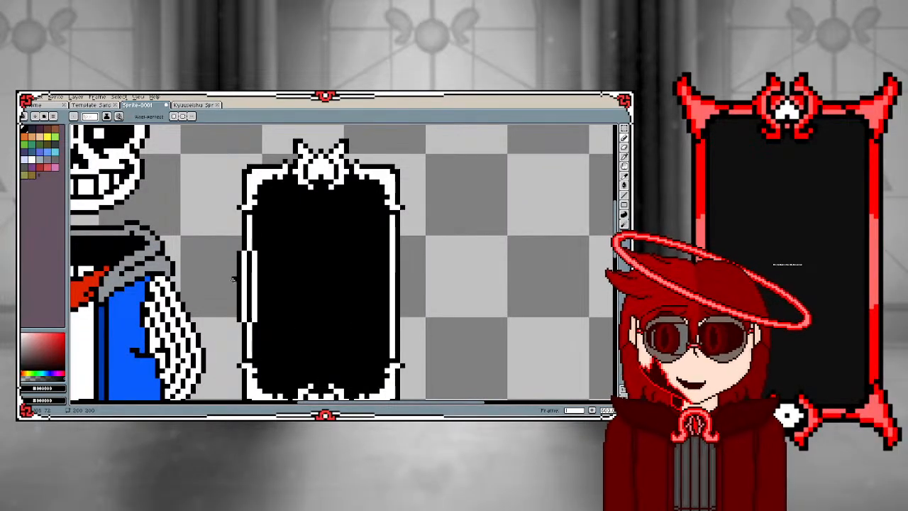
{"action": "scroll", "coordinate": [234, 284], "scroll_direction": "down", "scroll_amount": 2}
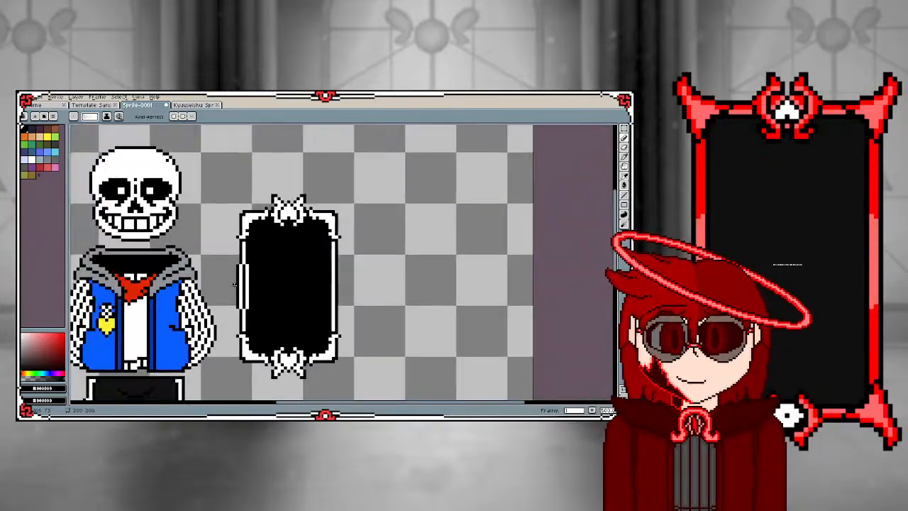
{"action": "scroll", "coordinate": [228, 297], "scroll_direction": "up", "scroll_amount": 1}
{"action": "scroll", "coordinate": [229, 296], "scroll_direction": "up", "scroll_amount": 3}
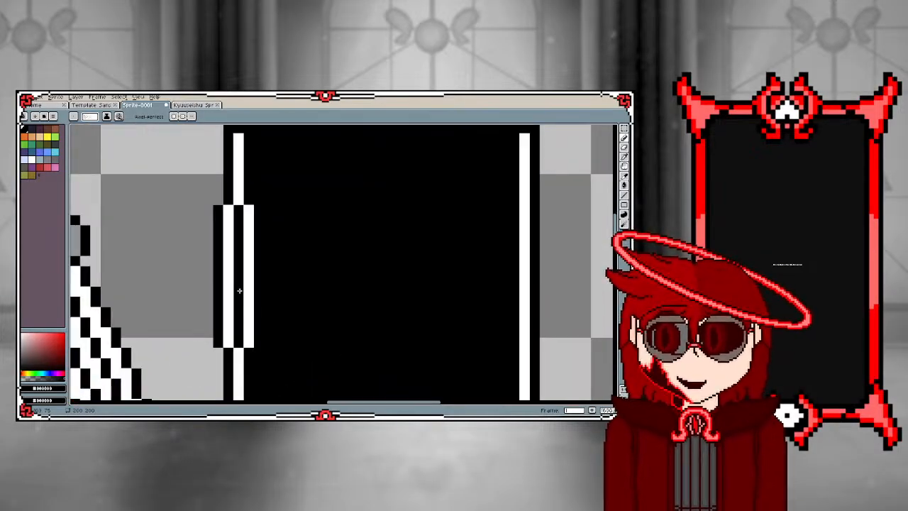
{"action": "left_click", "coordinate": [247, 286], "text": "alt"}
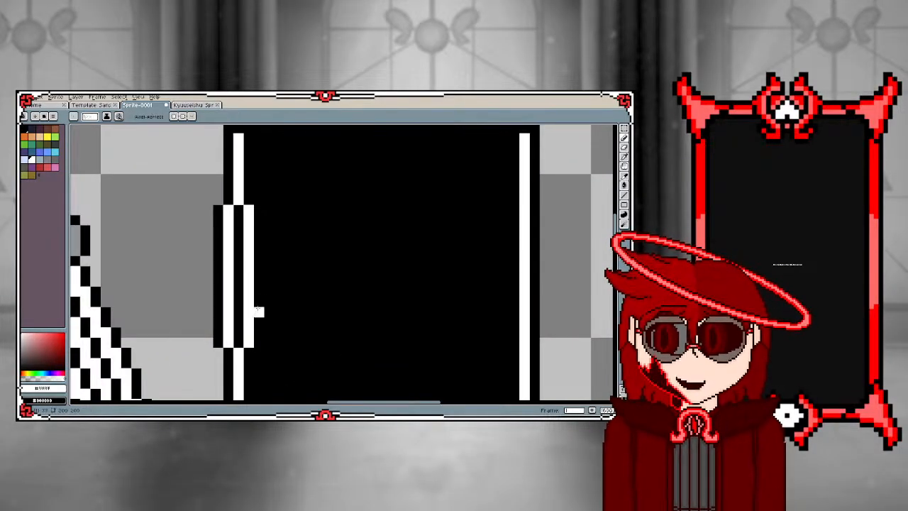
{"action": "mouse_move", "coordinate": [257, 282]}
{"action": "left_mouse_down"}
{"action": "mouse_move", "coordinate": [257, 272]}
{"action": "mouse_move", "coordinate": [216, 272]}
{"action": "mouse_move", "coordinate": [218, 281]}
{"action": "left_mouse_up"}
{"action": "key", "text": "ctrl+z"}
{"action": "scroll", "coordinate": [217, 263], "scroll_direction": "down", "scroll_amount": 4}
{"action": "scroll", "coordinate": [213, 264], "scroll_direction": "up", "scroll_amount": 3}
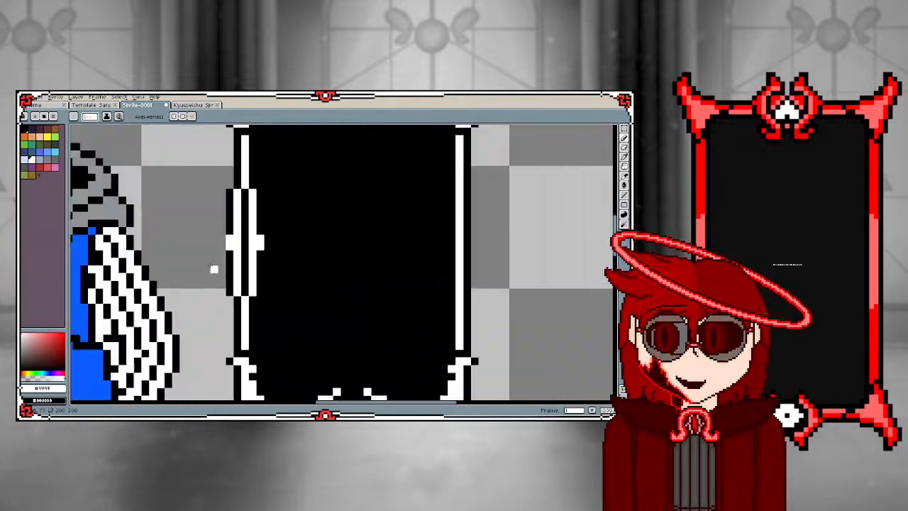
Enlarge the white outer nub at the block's middle into a stepped point and outline its tip in black
{"action": "left_click", "coordinate": [230, 251]}
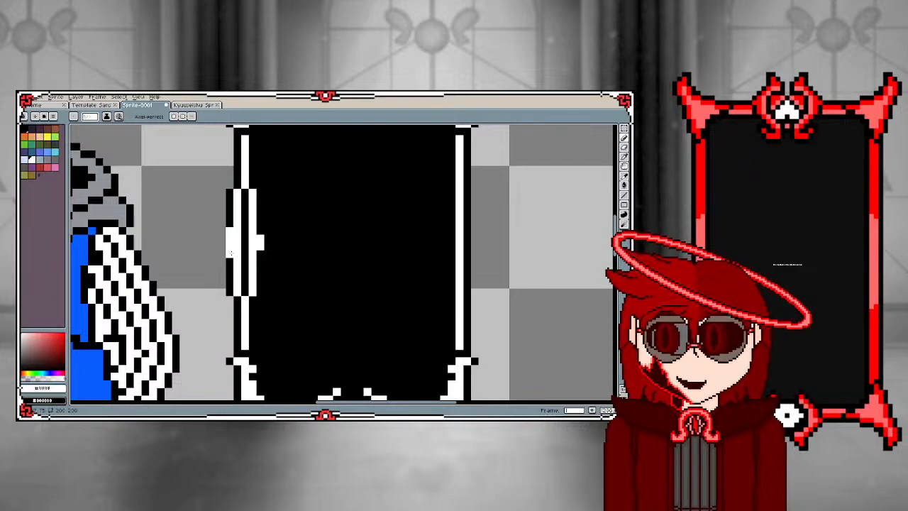
{"action": "left_click", "coordinate": [221, 239]}
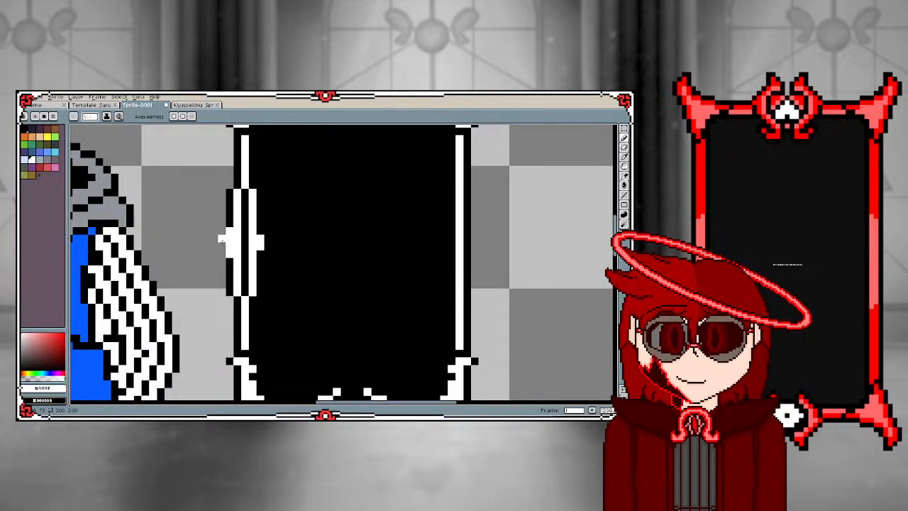
{"action": "left_click", "coordinate": [222, 246]}
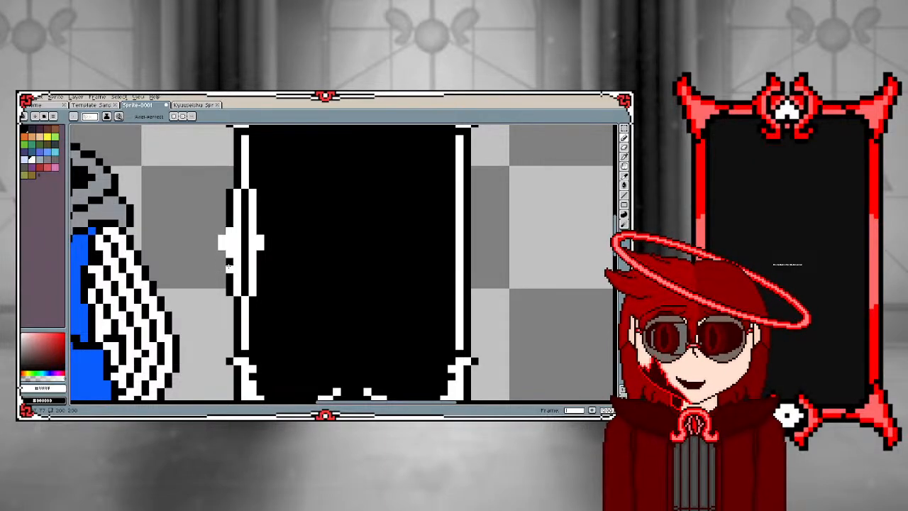
{"action": "left_click", "coordinate": [229, 267], "text": "alt"}
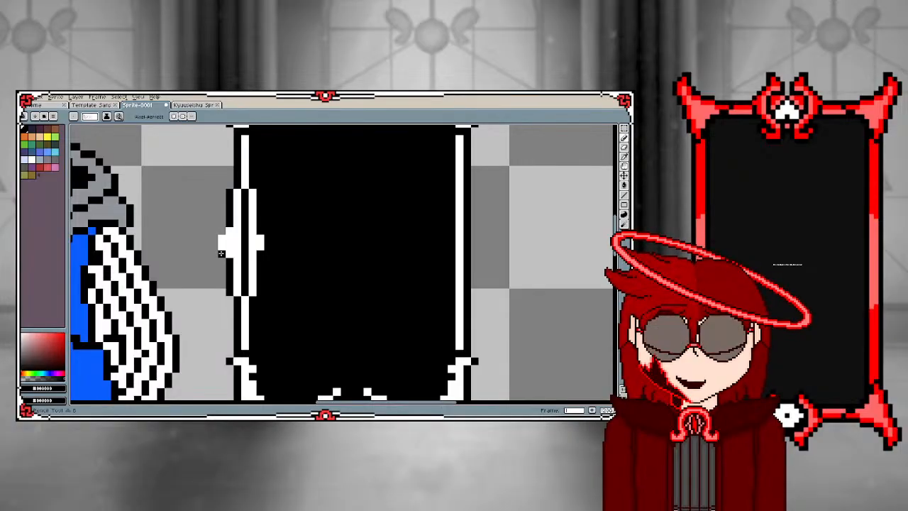
{"action": "left_click_drag", "start_coordinate": [214, 246], "coordinate": [215, 238]}
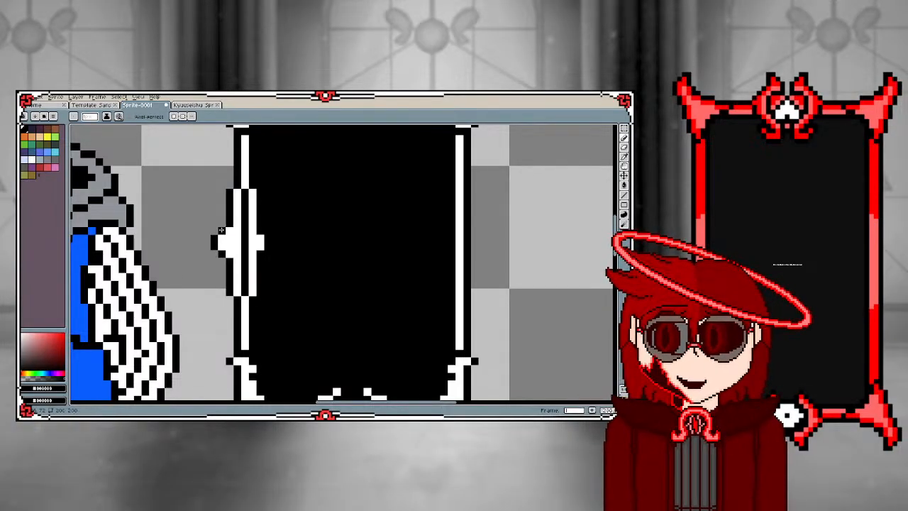
Black out the block's inner white column and the centre of its pointed nub
{"action": "key", "text": "alt"}
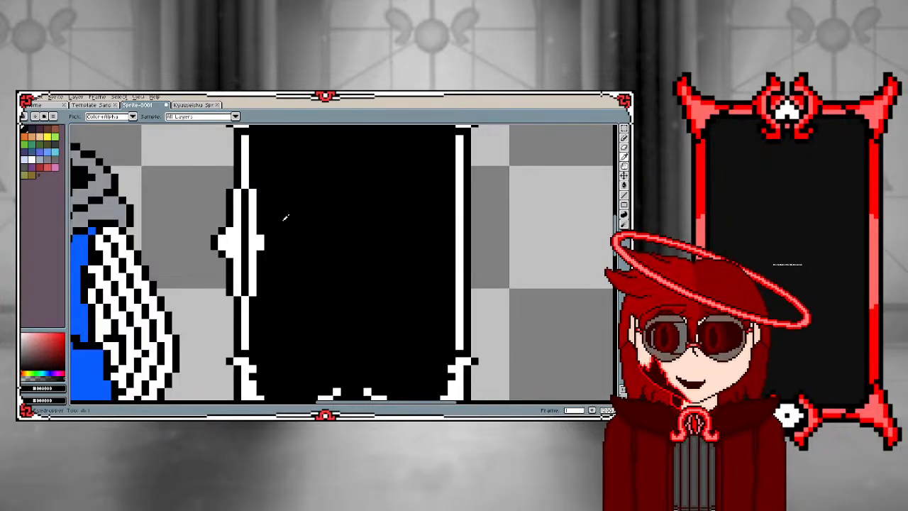
{"action": "key", "text": "ctrl"}
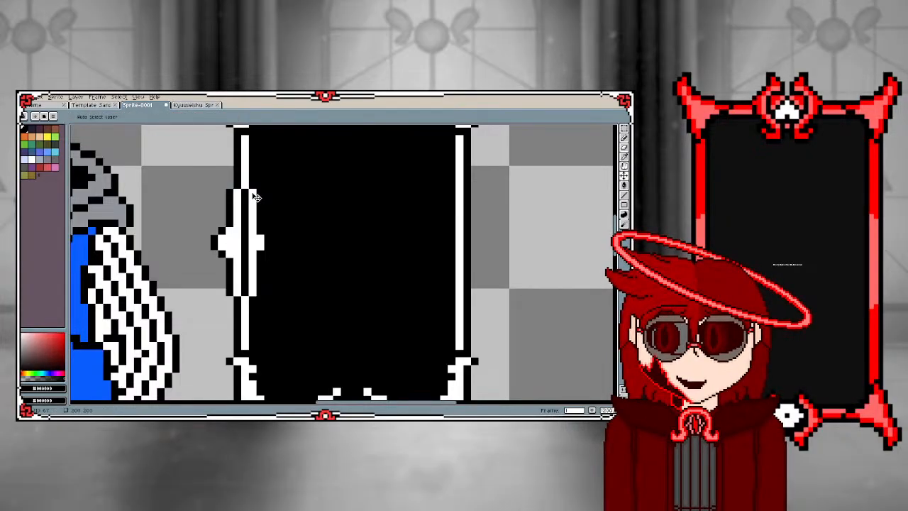
{"action": "mouse_move", "coordinate": [253, 198]}
{"action": "left_mouse_down"}
{"action": "mouse_move", "coordinate": [253, 292]}
{"action": "mouse_move", "coordinate": [260, 240]}
{"action": "mouse_move", "coordinate": [237, 254]}
{"action": "mouse_move", "coordinate": [229, 238]}
{"action": "left_mouse_up"}
{"action": "scroll", "coordinate": [229, 244], "scroll_direction": "down", "scroll_amount": 5}
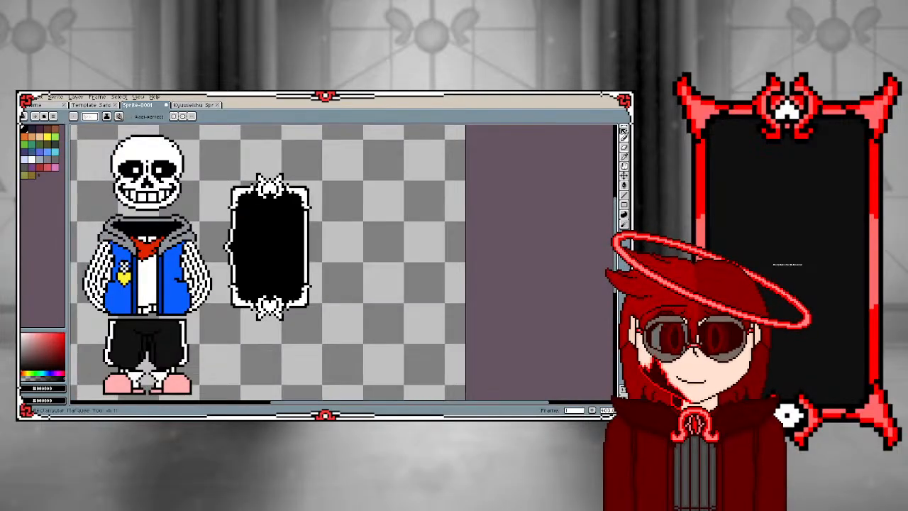
Select the card's upper half with its top ornament, move it down one pixel and deselect it
{"action": "left_click", "coordinate": [623, 129]}
{"action": "left_click_drag", "start_coordinate": [213, 151], "coordinate": [322, 250]}
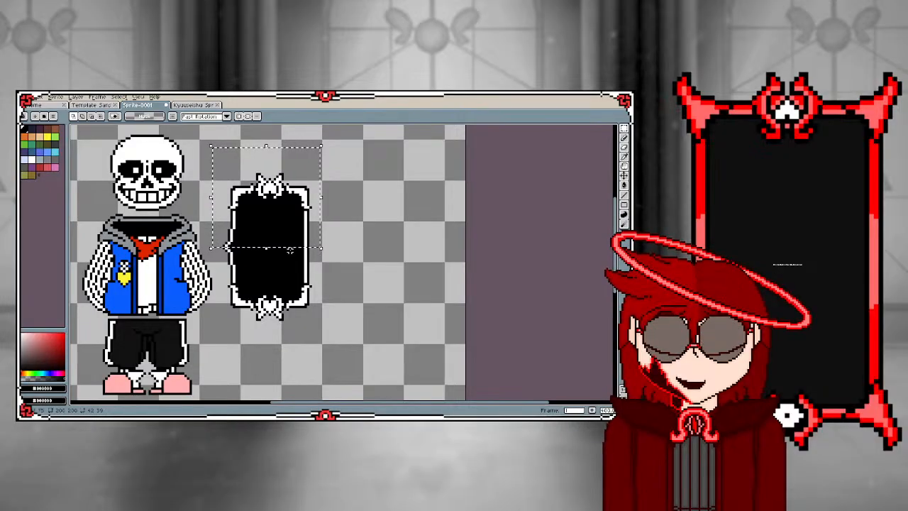
{"action": "key", "text": "Left"}
{"action": "key", "text": "Right"}
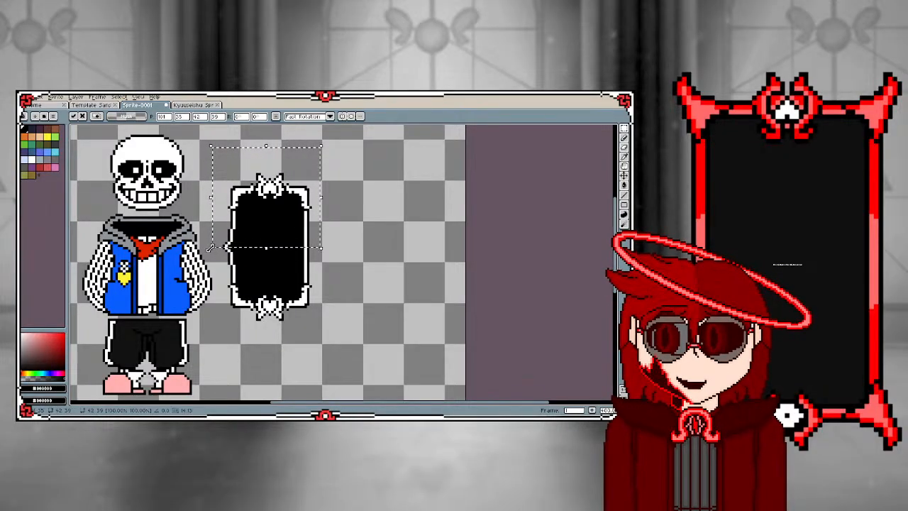
{"action": "key", "text": "Down"}
{"action": "key", "text": "ctrl+d"}
{"action": "scroll", "coordinate": [224, 238], "scroll_direction": "up", "scroll_amount": 5}
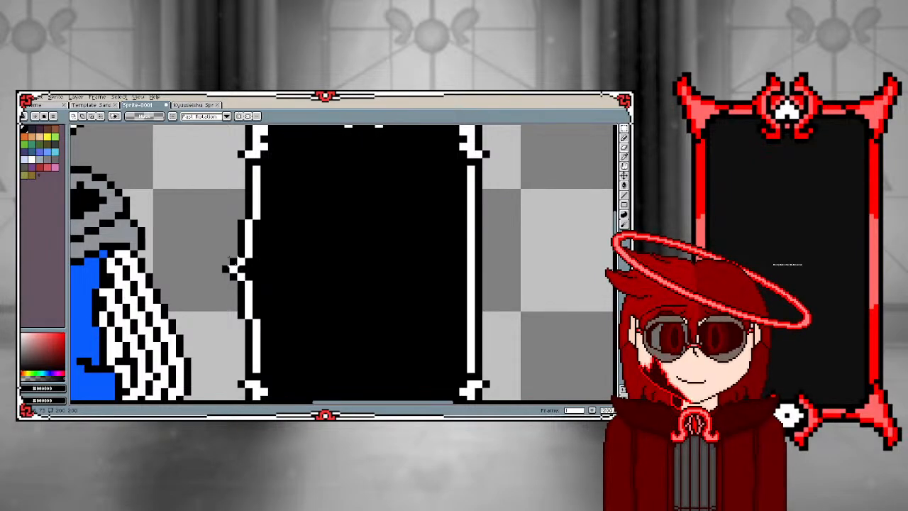
Sample white and paint three stacked pixels behind the pointed nub, followed by a vertical inner line running down from them
{"action": "scroll", "coordinate": [229, 268], "scroll_direction": "up", "scroll_amount": 2}
{"action": "key", "text": "i"}
{"action": "left_click", "coordinate": [238, 242]}
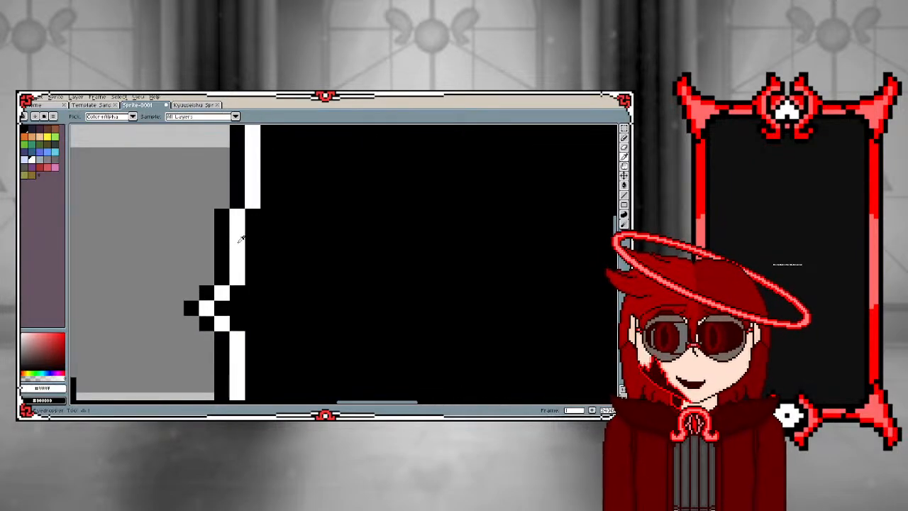
{"action": "key", "text": "b"}
{"action": "scroll", "coordinate": [269, 215], "scroll_direction": "down", "scroll_amount": 4}
{"action": "scroll", "coordinate": [268, 227], "scroll_direction": "up", "scroll_amount": 4}
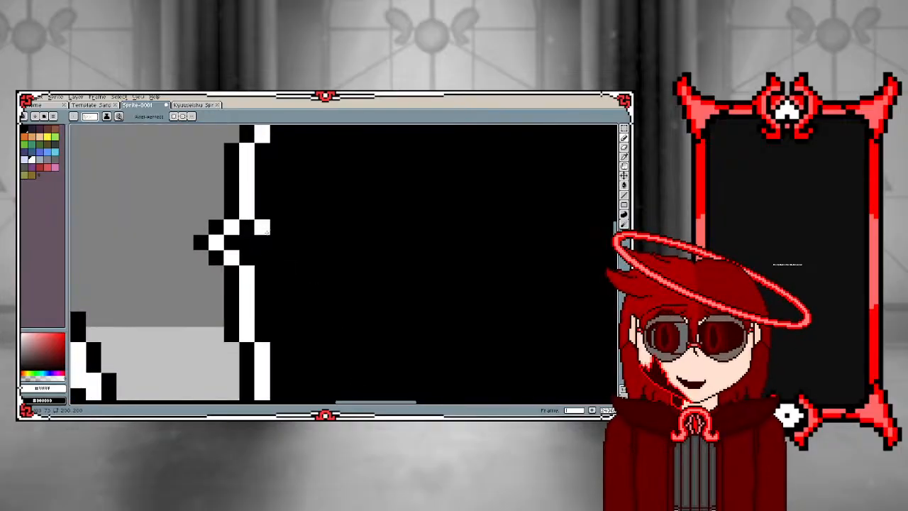
{"action": "left_click", "coordinate": [262, 227]}
{"action": "left_click", "coordinate": [262, 243]}
{"action": "left_click", "coordinate": [262, 259]}
{"action": "left_click", "coordinate": [277, 274]}
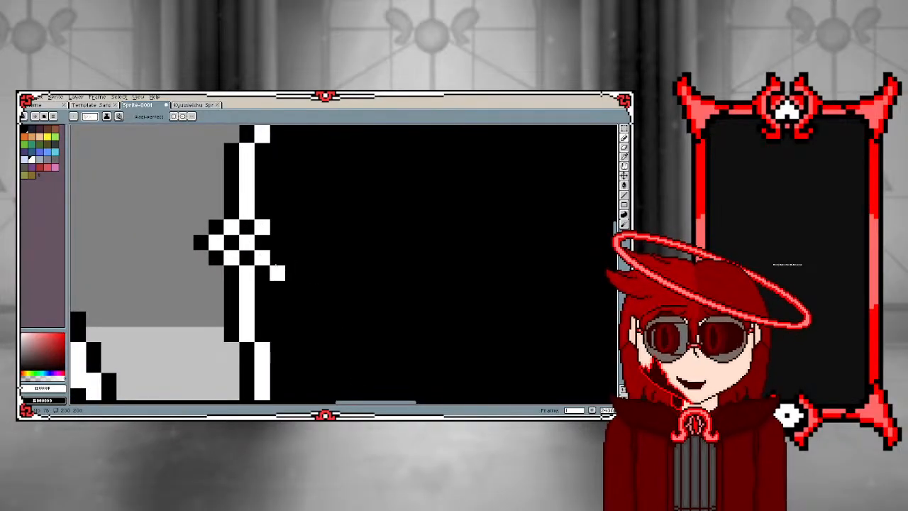
{"action": "left_click", "coordinate": [278, 289]}
{"action": "left_click_drag", "start_coordinate": [278, 290], "coordinate": [278, 352]}
Paint a matching white vertical inner line above the nub on the card's left border
{"action": "scroll", "coordinate": [280, 298], "scroll_direction": "down", "scroll_amount": 4}
{"action": "scroll", "coordinate": [281, 287], "scroll_direction": "up", "scroll_amount": 4}
{"action": "scroll", "coordinate": [281, 287], "scroll_direction": "down", "scroll_amount": 4}
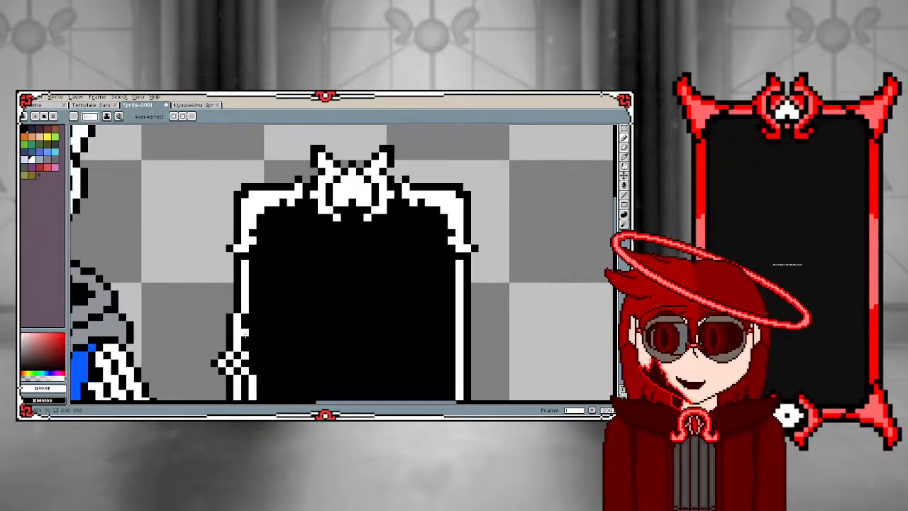
{"action": "scroll", "coordinate": [254, 333], "scroll_direction": "up", "scroll_amount": 4}
{"action": "left_click_drag", "start_coordinate": [256, 334], "coordinate": [257, 288]}
{"action": "scroll", "coordinate": [215, 280], "scroll_direction": "down", "scroll_amount": 4}
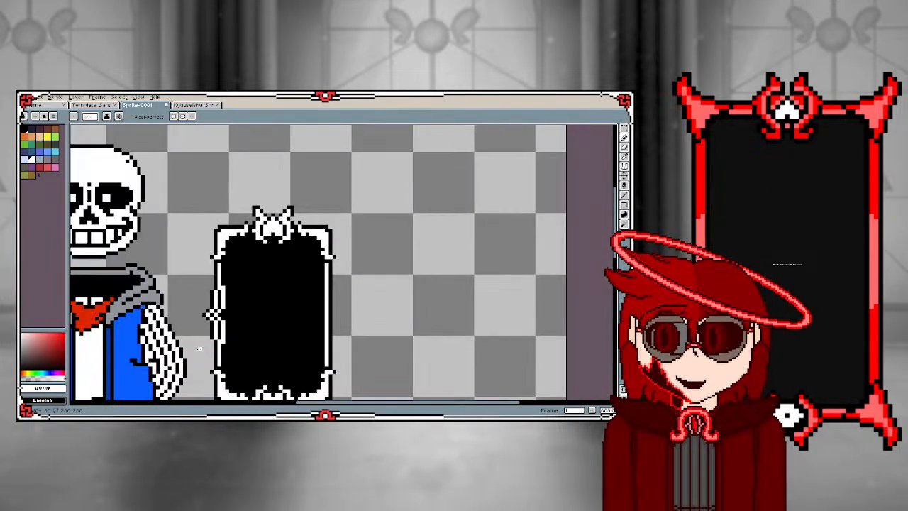
Fill in white pixels at the nub's inner side to connect the upper and lower inner lines
{"action": "scroll", "coordinate": [200, 347], "scroll_direction": "up", "scroll_amount": 4}
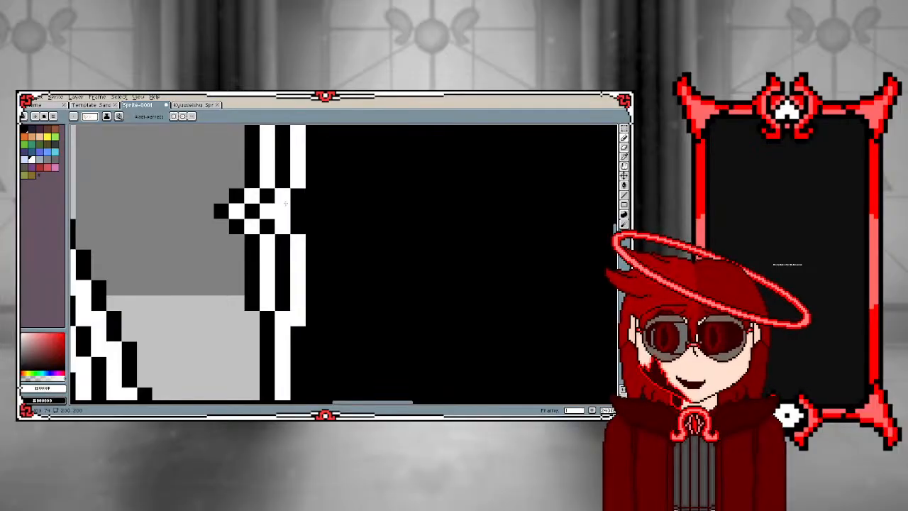
{"action": "left_click", "coordinate": [295, 196]}
{"action": "left_click", "coordinate": [297, 226]}
{"action": "left_click", "coordinate": [284, 211]}
{"action": "scroll", "coordinate": [220, 203], "scroll_direction": "down", "scroll_amount": 4}
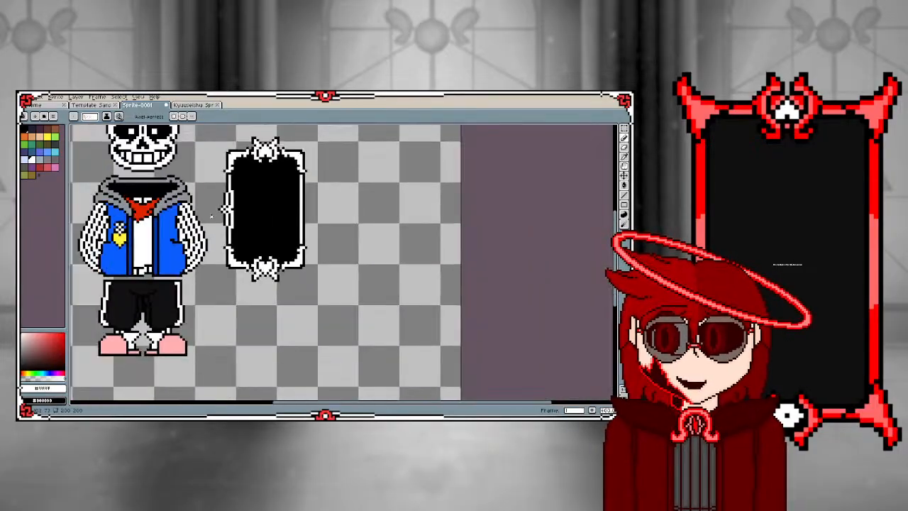
Erase the outermost tip of the pointed nub and the outer line below it
{"action": "scroll", "coordinate": [222, 160], "scroll_direction": "up", "scroll_amount": 3}
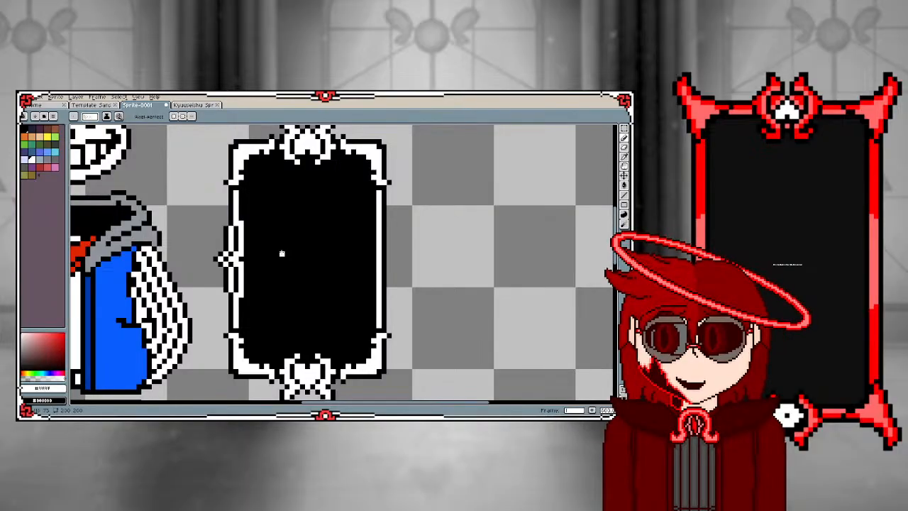
{"action": "scroll", "coordinate": [220, 294], "scroll_direction": "up", "scroll_amount": 2}
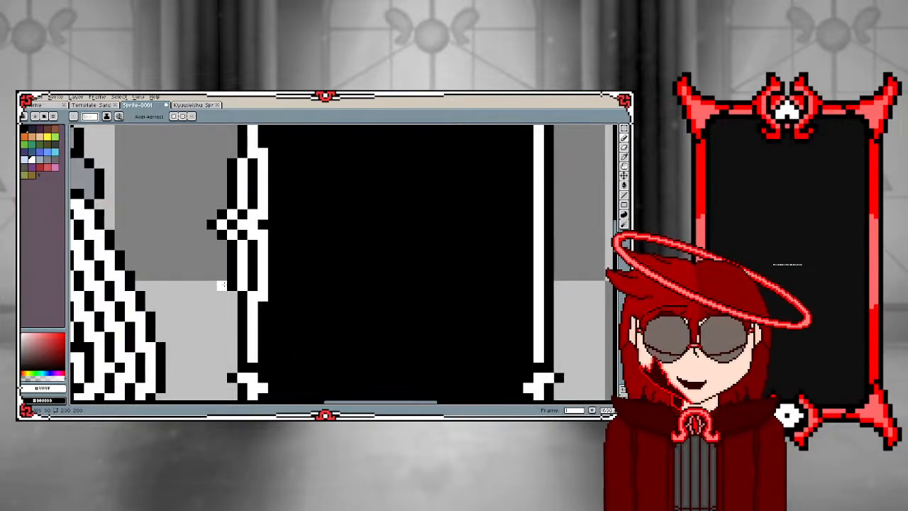
{"action": "key", "text": "e"}
{"action": "mouse_move", "coordinate": [222, 254]}
{"action": "left_mouse_down"}
{"action": "mouse_move", "coordinate": [222, 204]}
{"action": "mouse_move", "coordinate": [211, 224]}
{"action": "mouse_move", "coordinate": [231, 234]}
{"action": "mouse_move", "coordinate": [231, 275]}
{"action": "left_mouse_up"}
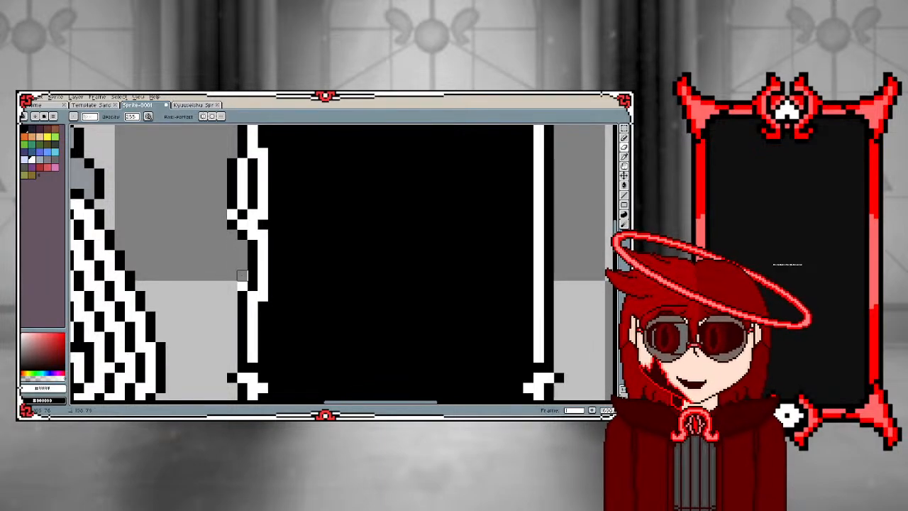
Erase the outer line above the nub, keeping the inner border line and a smaller point
{"action": "scroll", "coordinate": [210, 303], "scroll_direction": "down", "scroll_amount": 2}
{"action": "scroll", "coordinate": [216, 231], "scroll_direction": "up", "scroll_amount": 1}
{"action": "scroll", "coordinate": [216, 248], "scroll_direction": "down", "scroll_amount": 1}
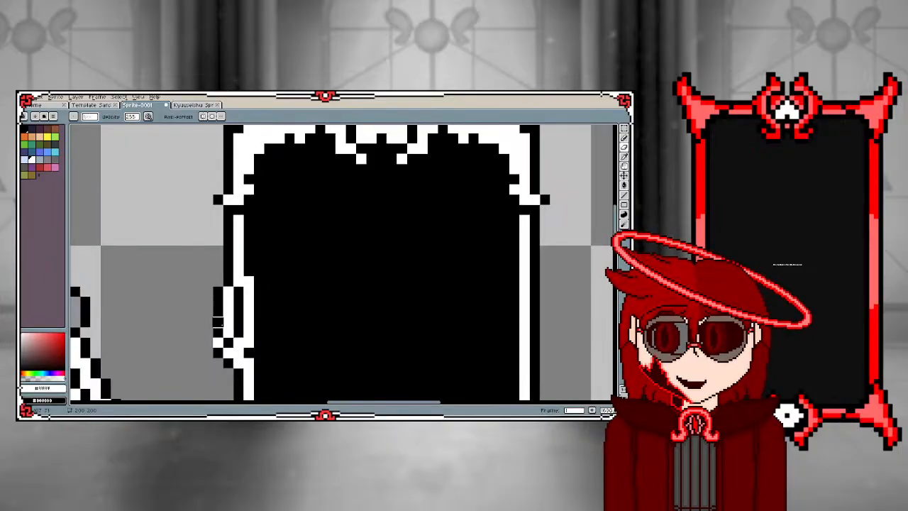
{"action": "scroll", "coordinate": [216, 326], "scroll_direction": "down", "scroll_amount": 1}
{"action": "scroll", "coordinate": [215, 328], "scroll_direction": "up", "scroll_amount": 2}
{"action": "mouse_move", "coordinate": [215, 341]}
{"action": "left_mouse_down"}
{"action": "mouse_move", "coordinate": [231, 324]}
{"action": "mouse_move", "coordinate": [231, 280]}
{"action": "mouse_move", "coordinate": [215, 265]}
{"action": "mouse_move", "coordinate": [216, 311]}
{"action": "left_mouse_up"}
{"action": "scroll", "coordinate": [215, 322], "scroll_direction": "down", "scroll_amount": 3}
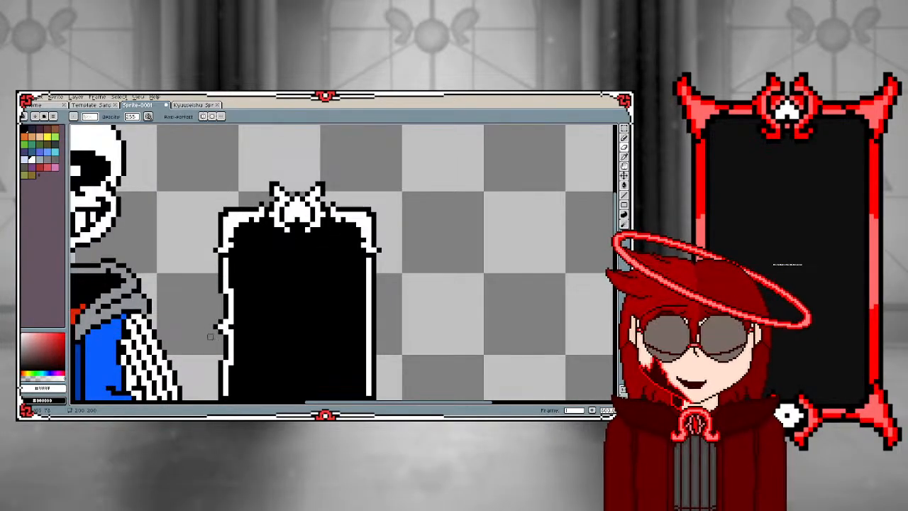
Erase the card's right border outline and cover that side with a horizontally flipped copy of the 5 by 27 pixel left border section
{"action": "scroll", "coordinate": [200, 331], "scroll_direction": "down", "scroll_amount": 2}
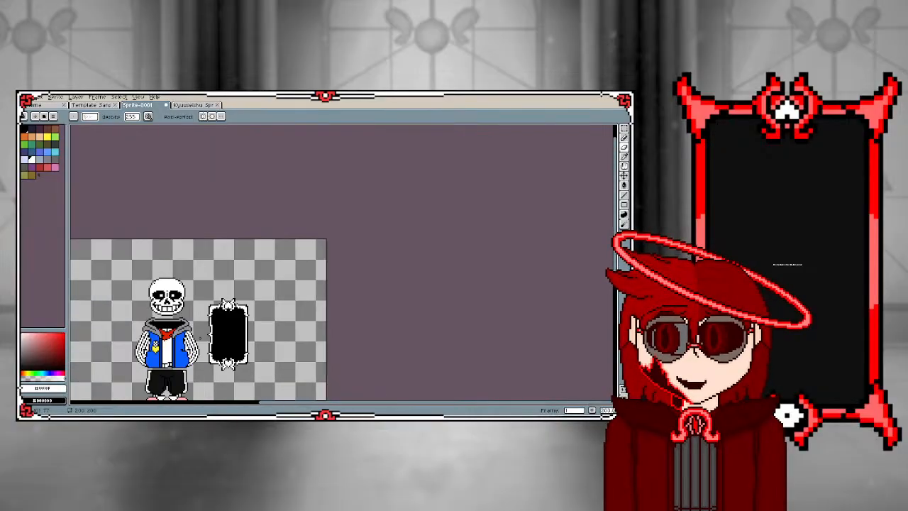
{"action": "scroll", "coordinate": [207, 335], "scroll_direction": "up", "scroll_amount": 2}
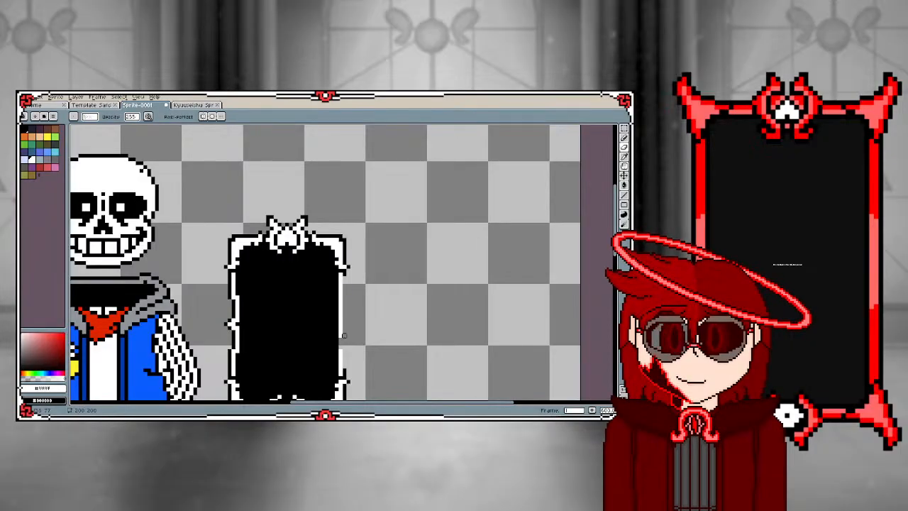
{"action": "left_click", "coordinate": [625, 129]}
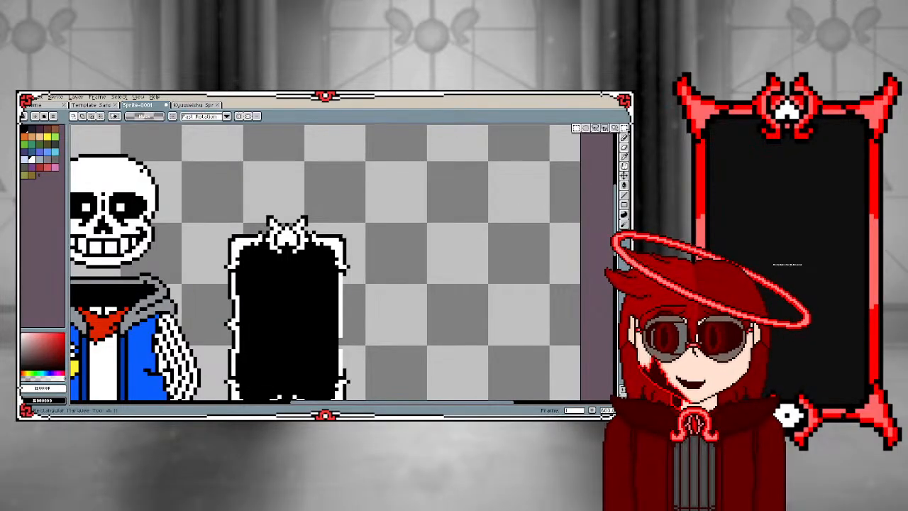
{"action": "scroll", "coordinate": [303, 272], "scroll_direction": "down", "scroll_amount": 2}
{"action": "scroll", "coordinate": [302, 272], "scroll_direction": "up", "scroll_amount": 2}
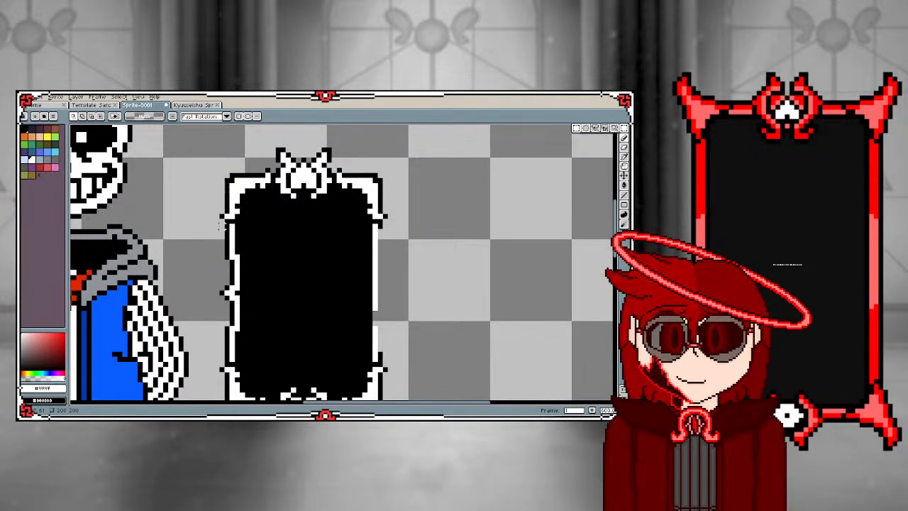
{"action": "left_click_drag", "start_coordinate": [222, 226], "coordinate": [245, 363]}
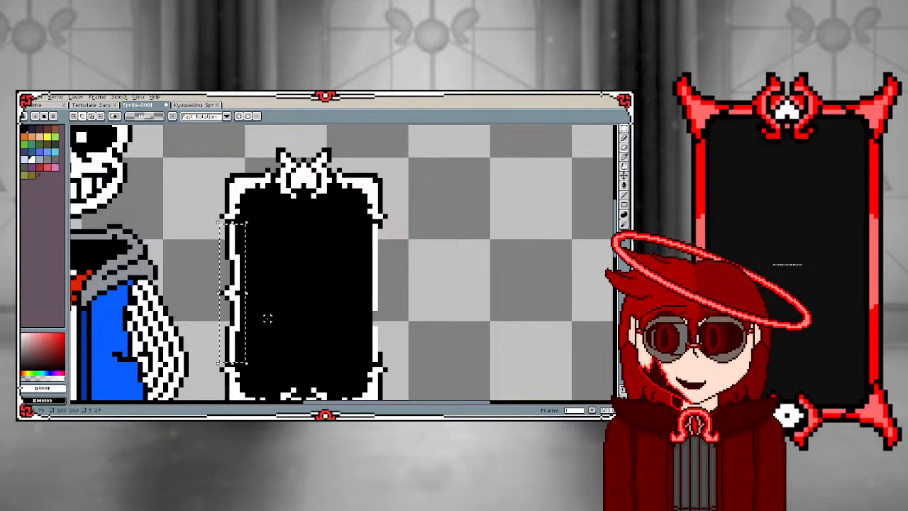
{"action": "key", "text": "ctrl+t"}
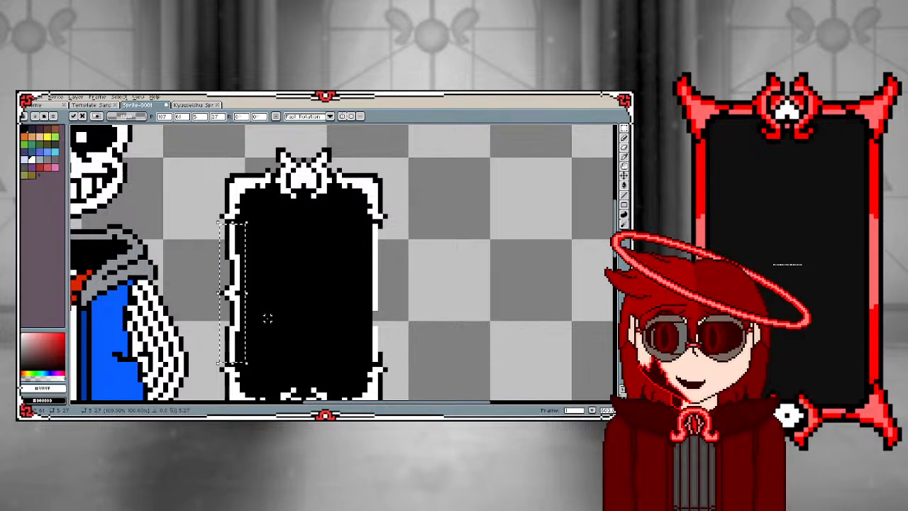
{"action": "left_click_drag", "start_coordinate": [235, 302], "coordinate": [380, 301]}
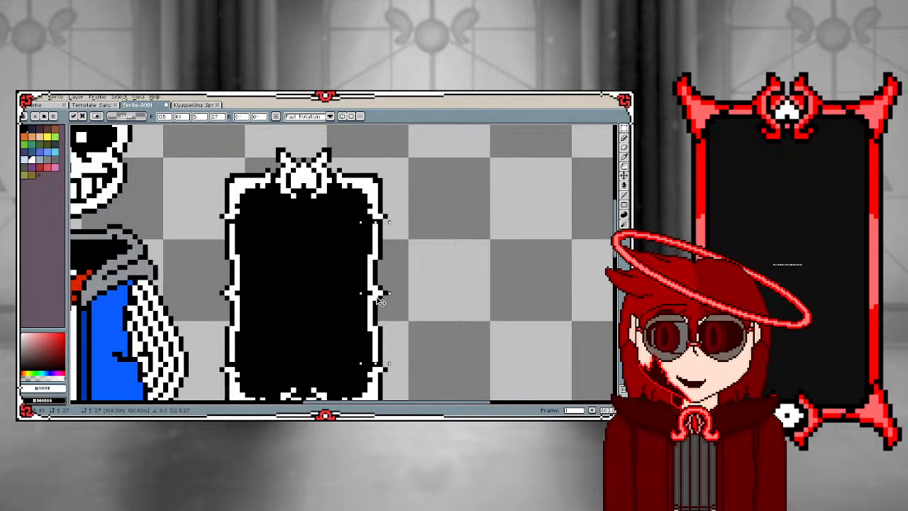
{"action": "key", "text": "Return"}
{"action": "scroll", "coordinate": [403, 302], "scroll_direction": "down", "scroll_amount": 2}
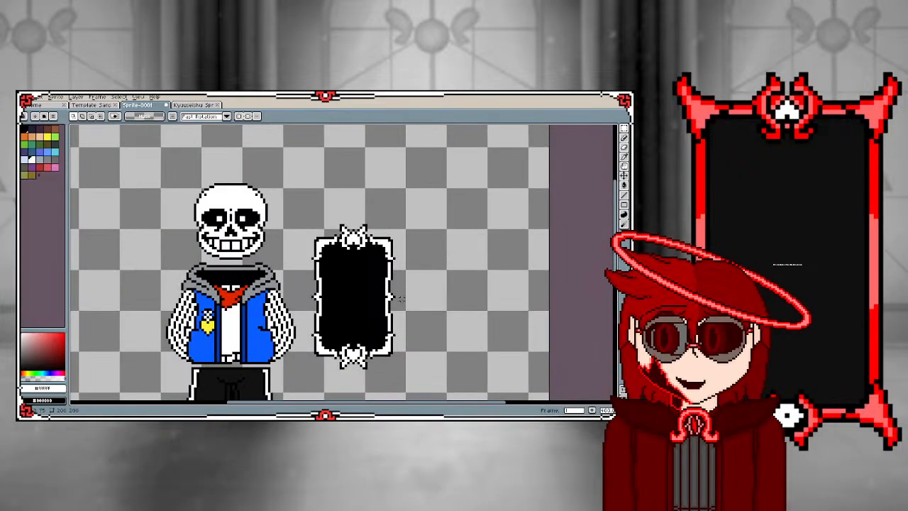
Examine the overall look of the decorated card frame beside the Sans sprite
{"action": "scroll", "coordinate": [400, 299], "scroll_direction": "down", "scroll_amount": 1}
{"action": "scroll", "coordinate": [346, 299], "scroll_direction": "up", "scroll_amount": 2}
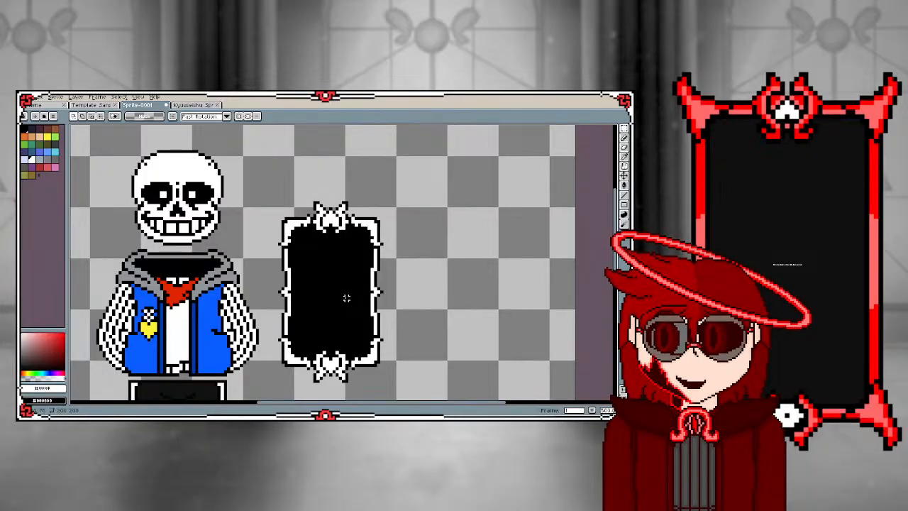
{"action": "scroll", "coordinate": [167, 213], "scroll_direction": "down", "scroll_amount": 1}
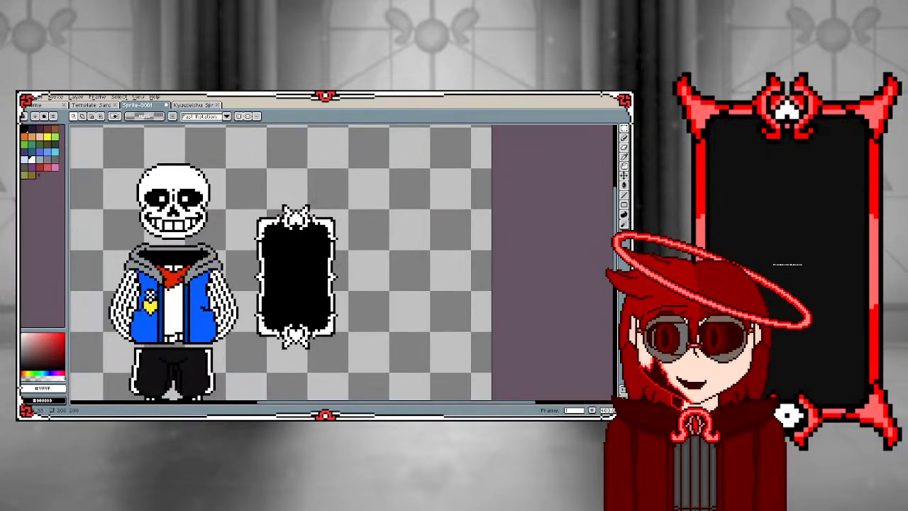
{"action": "scroll", "coordinate": [178, 304], "scroll_direction": "down", "scroll_amount": 1}
{"action": "scroll", "coordinate": [188, 328], "scroll_direction": "up", "scroll_amount": 1}
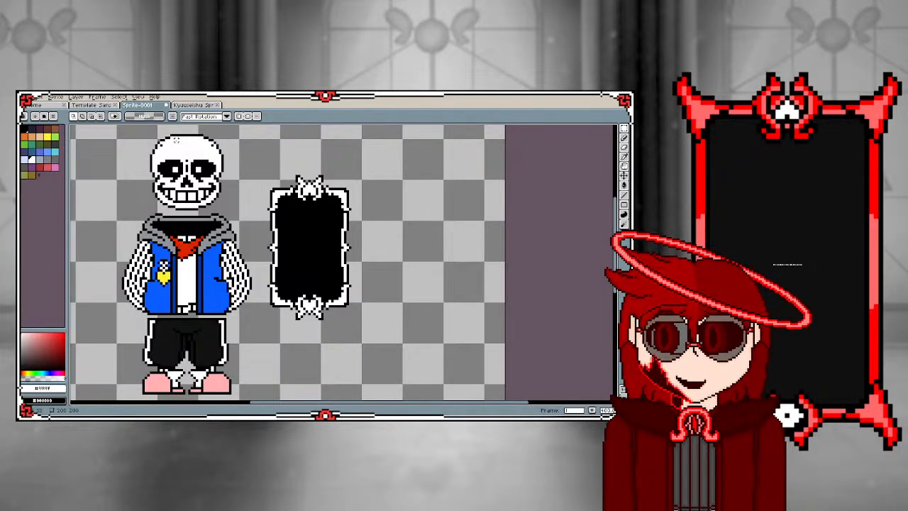
{"action": "scroll", "coordinate": [178, 141], "scroll_direction": "up", "scroll_amount": 1}
{"action": "scroll", "coordinate": [179, 140], "scroll_direction": "up", "scroll_amount": 1}
{"action": "scroll", "coordinate": [184, 249], "scroll_direction": "down", "scroll_amount": 3}
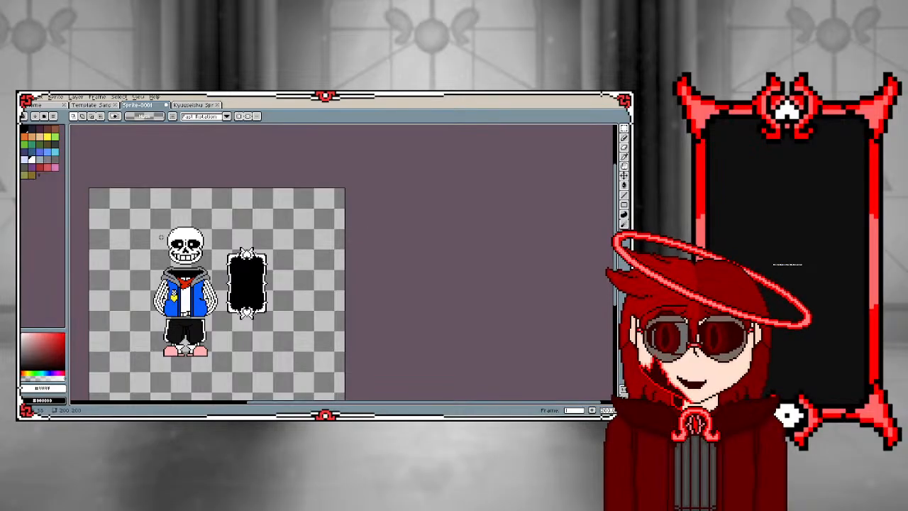
Duplicate the Sans sprite and place the copy up and left of the original on the canvas
{"action": "left_click_drag", "start_coordinate": [146, 221], "coordinate": [224, 368]}
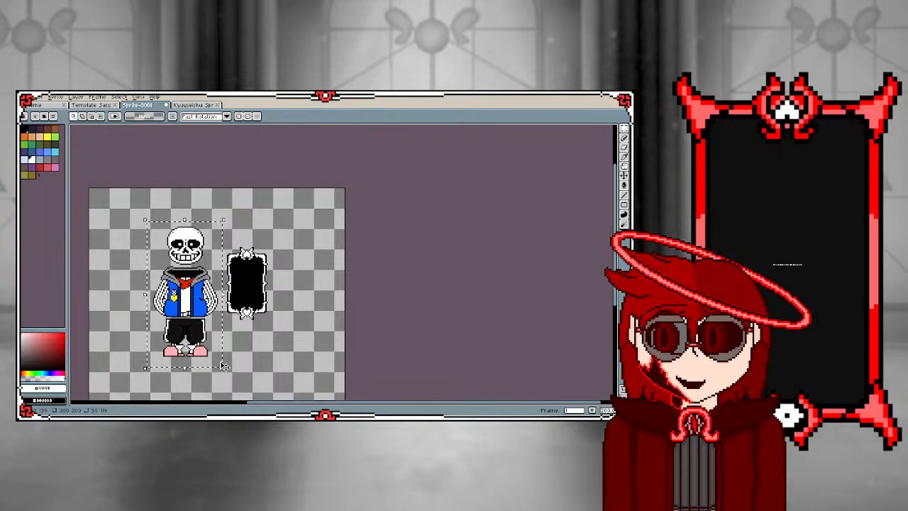
{"action": "key", "text": "ctrl+v"}
{"action": "left_click_drag", "start_coordinate": [190, 308], "coordinate": [134, 266]}
{"action": "left_click", "coordinate": [178, 256]}
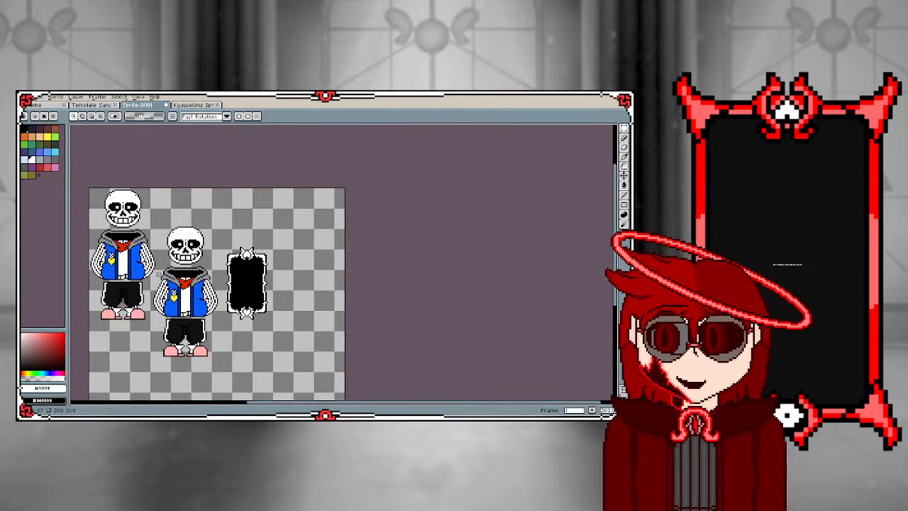
Select the original sprite's head and lower it until the jaw overlaps the jacket's hood
{"action": "scroll", "coordinate": [156, 278], "scroll_direction": "up", "scroll_amount": 1}
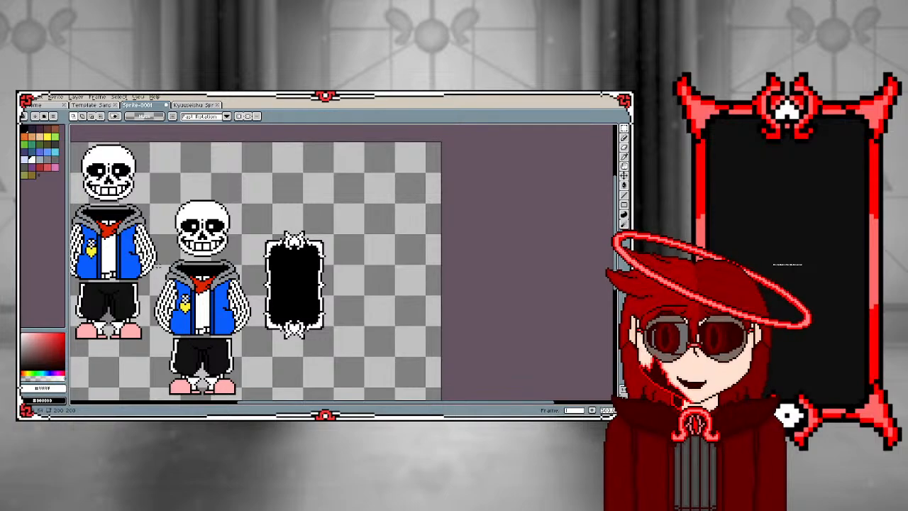
{"action": "left_click_drag", "start_coordinate": [167, 198], "coordinate": [244, 257]}
{"action": "key", "text": "Down"}
{"action": "key", "text": "Down"}
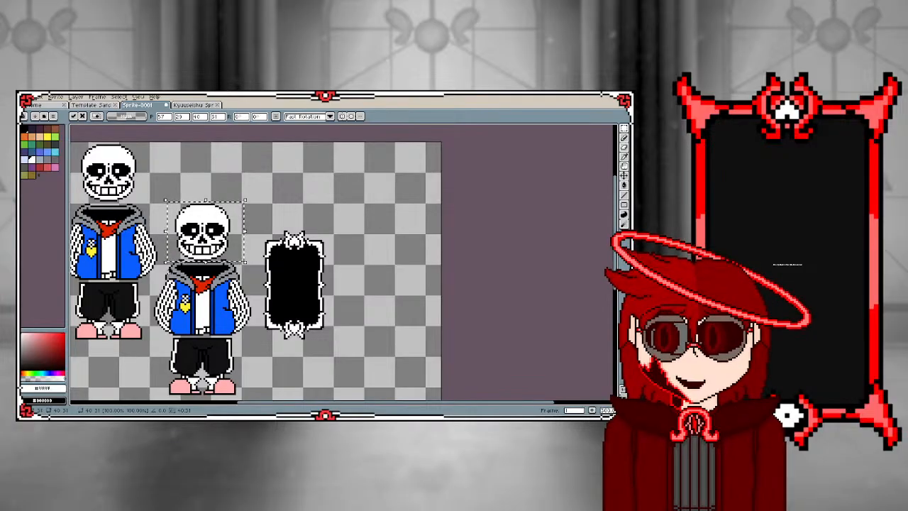
{"action": "key", "text": "Down"}
{"action": "key", "text": "Down"}
{"action": "key", "text": "Down"}
{"action": "key", "text": "Down"}
{"action": "key", "text": "Down"}
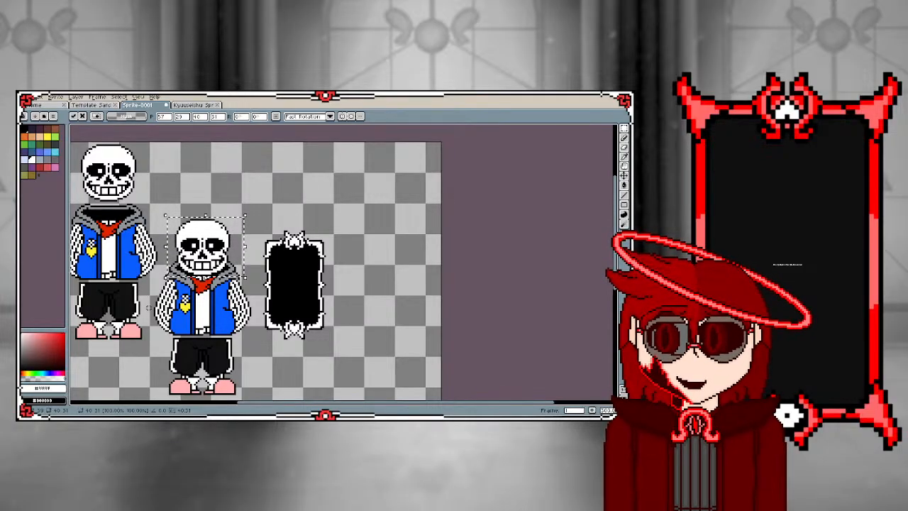
{"action": "key", "text": "ctrl+d"}
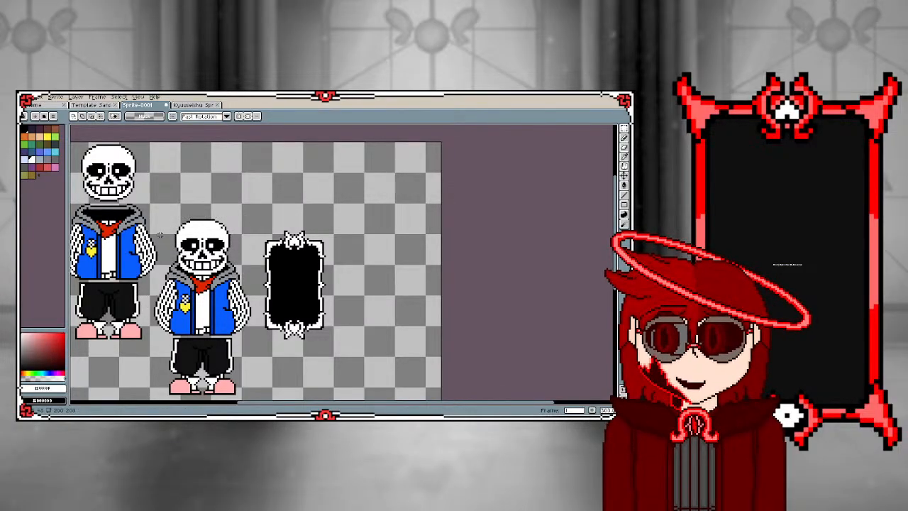
Lasso the original sprite's head and torso and shift them down slightly so the jacket meets the shorts
{"action": "key", "text": "b"}
{"action": "mouse_move", "coordinate": [164, 214]}
{"action": "left_mouse_down"}
{"action": "mouse_move", "coordinate": [146, 308]}
{"action": "mouse_move", "coordinate": [150, 336]}
{"action": "mouse_move", "coordinate": [167, 343]}
{"action": "mouse_move", "coordinate": [254, 328]}
{"action": "mouse_move", "coordinate": [258, 299]}
{"action": "mouse_move", "coordinate": [242, 223]}
{"action": "mouse_move", "coordinate": [225, 201]}
{"action": "mouse_move", "coordinate": [198, 200]}
{"action": "left_mouse_up"}
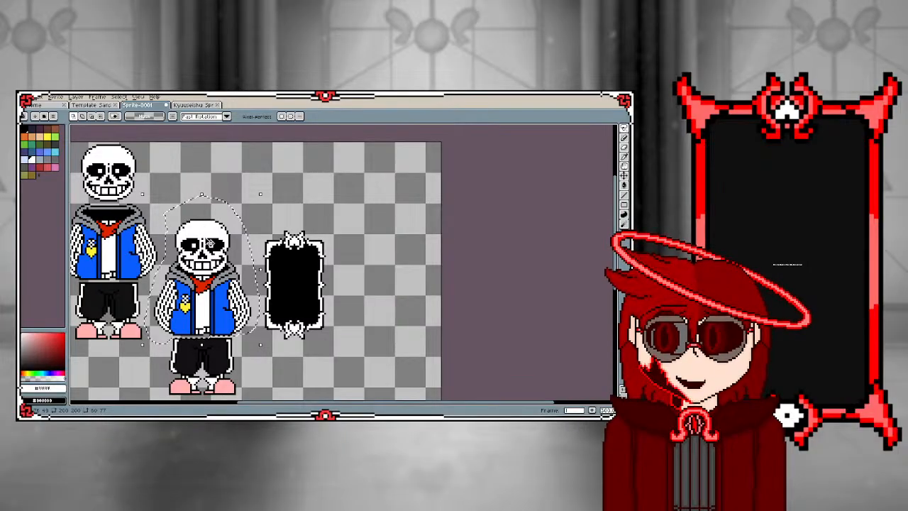
{"action": "left_click", "coordinate": [210, 246]}
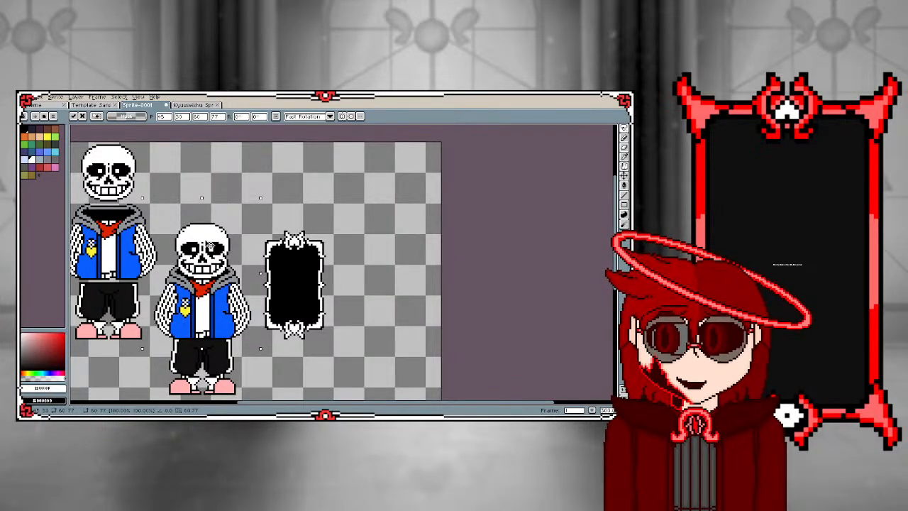
{"action": "scroll", "coordinate": [210, 246], "scroll_direction": "up", "scroll_amount": 2}
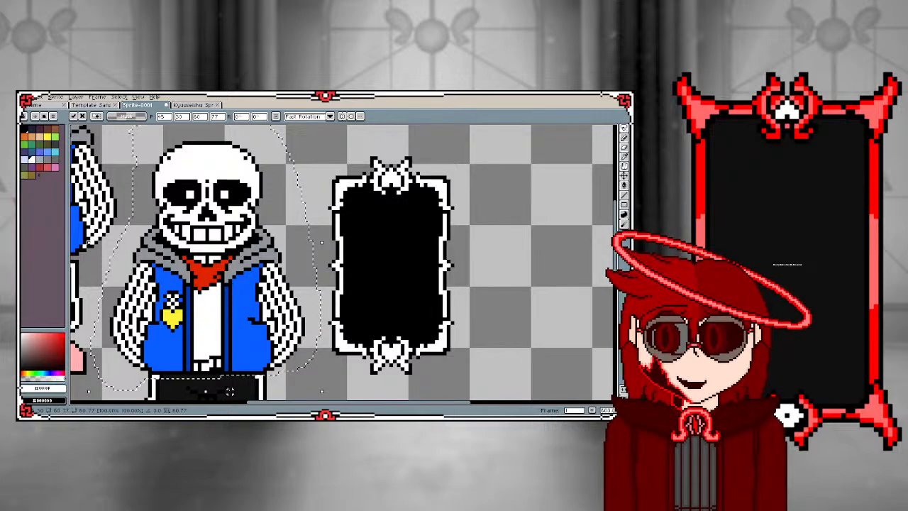
{"action": "scroll", "coordinate": [229, 390], "scroll_direction": "down", "scroll_amount": 2}
{"action": "scroll", "coordinate": [230, 391], "scroll_direction": "up", "scroll_amount": 3}
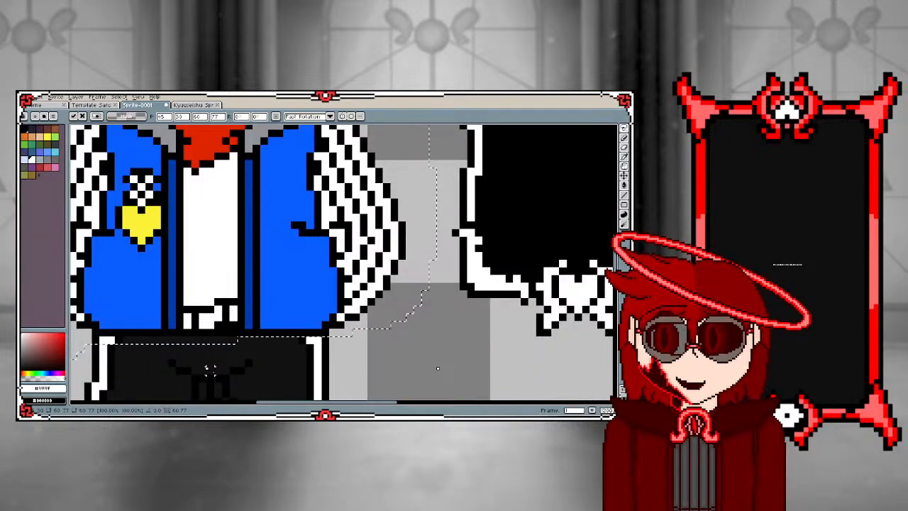
{"action": "left_click", "coordinate": [210, 370]}
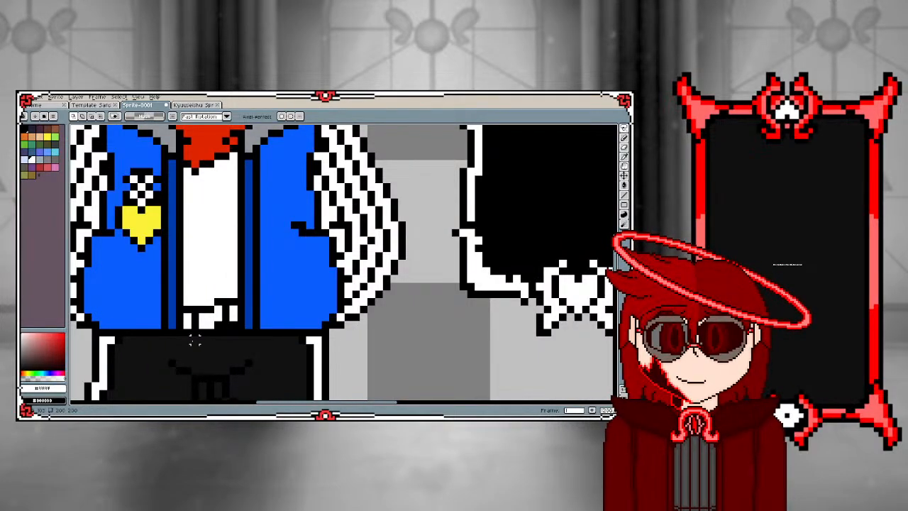
Sample the dark colour of the shorts and touch up their upper edge beneath the white shirt
{"action": "key", "text": "i"}
{"action": "left_click", "coordinate": [199, 348]}
{"action": "key", "text": "b"}
{"action": "left_click_drag", "start_coordinate": [222, 333], "coordinate": [230, 333]}
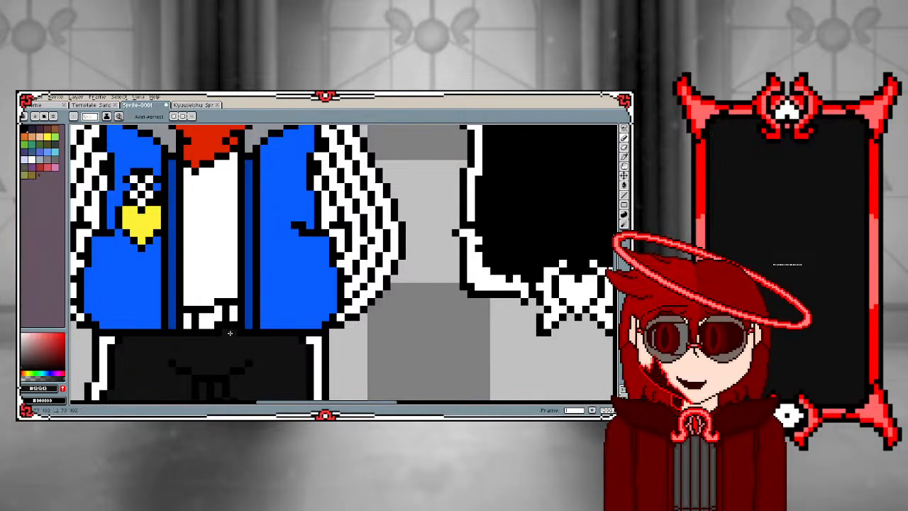
Lasso the assembled sprite together with the card and move both up beside the separated sprite copy
{"action": "scroll", "coordinate": [230, 333], "scroll_direction": "down", "scroll_amount": 3}
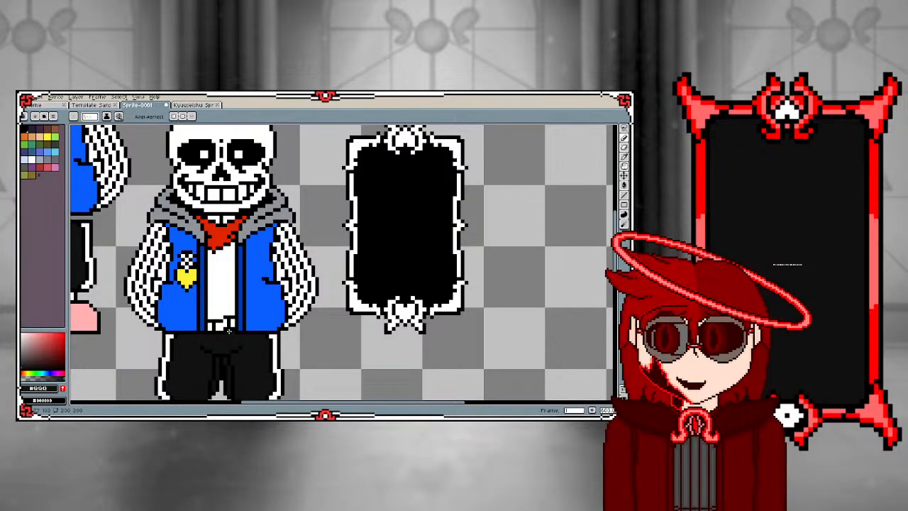
{"action": "scroll", "coordinate": [229, 330], "scroll_direction": "down", "scroll_amount": 2}
{"action": "scroll", "coordinate": [209, 225], "scroll_direction": "down", "scroll_amount": 2}
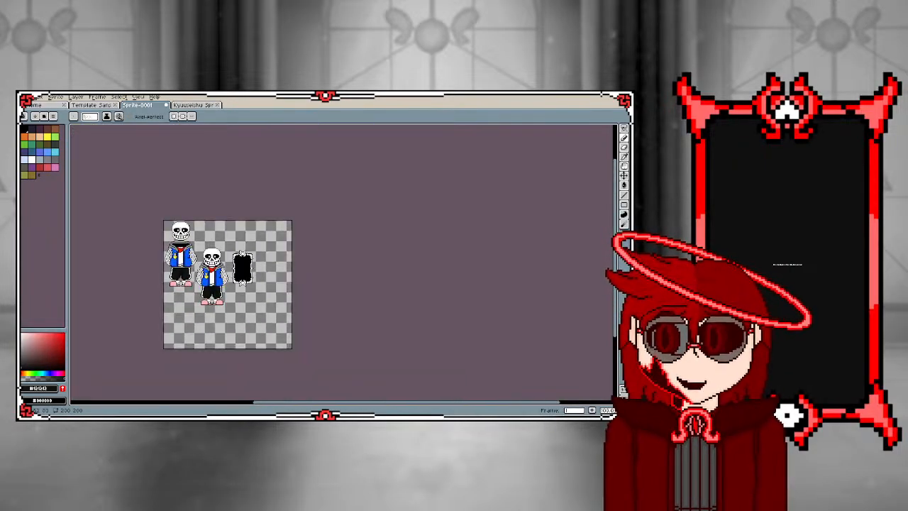
{"action": "scroll", "coordinate": [166, 241], "scroll_direction": "up", "scroll_amount": 1}
{"action": "scroll", "coordinate": [172, 250], "scroll_direction": "up", "scroll_amount": 1}
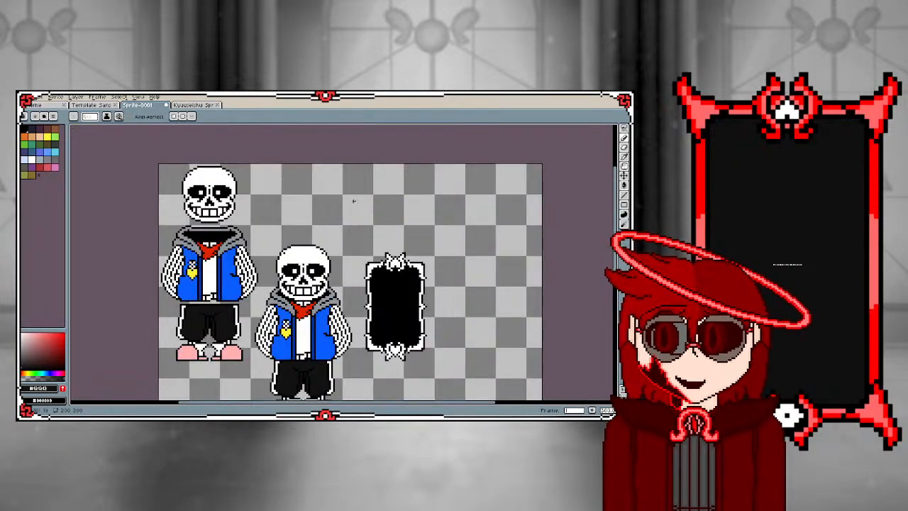
{"action": "scroll", "coordinate": [373, 281], "scroll_direction": "down", "scroll_amount": 1}
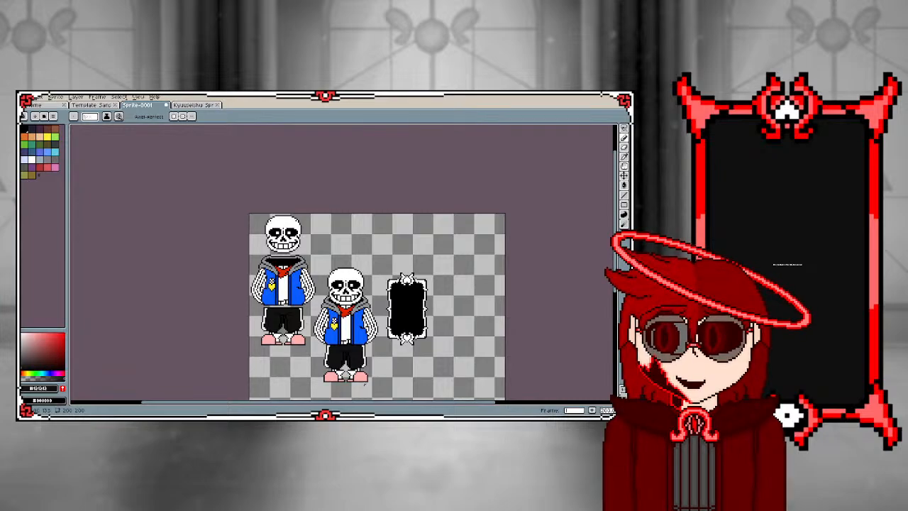
{"action": "scroll", "coordinate": [326, 330], "scroll_direction": "up", "scroll_amount": 1}
{"action": "left_click", "coordinate": [624, 128]}
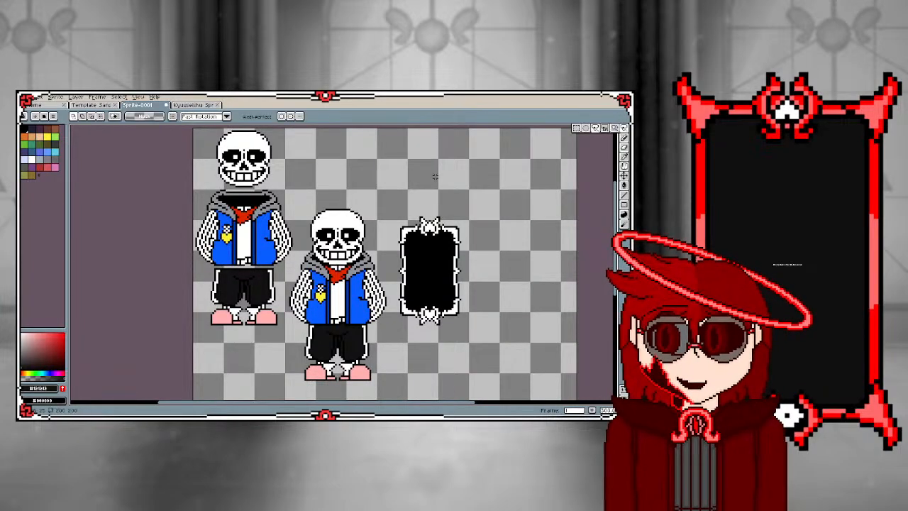
{"action": "mouse_move", "coordinate": [313, 202]}
{"action": "left_mouse_down"}
{"action": "mouse_move", "coordinate": [282, 310]}
{"action": "mouse_move", "coordinate": [285, 359]}
{"action": "mouse_move", "coordinate": [311, 394]}
{"action": "mouse_move", "coordinate": [355, 399]}
{"action": "mouse_move", "coordinate": [461, 372]}
{"action": "mouse_move", "coordinate": [449, 158]}
{"action": "mouse_move", "coordinate": [310, 176]}
{"action": "left_mouse_up"}
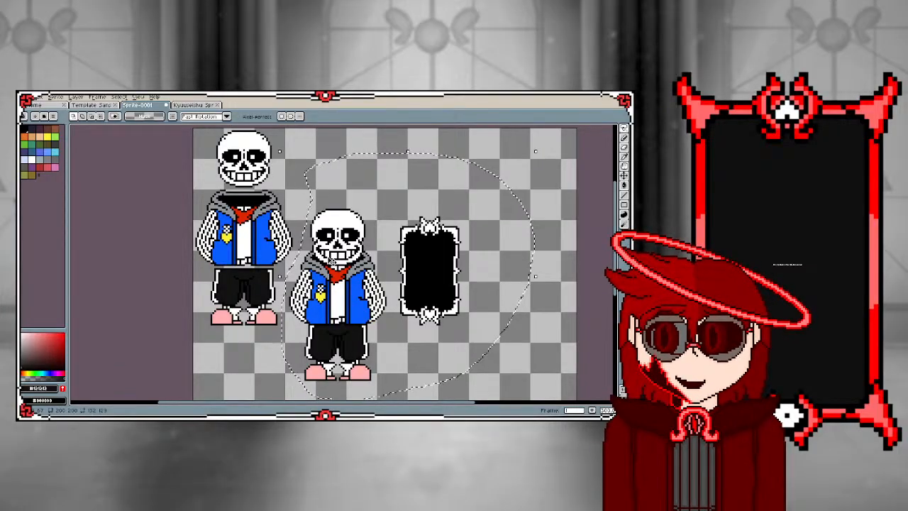
{"action": "mouse_move", "coordinate": [330, 263]}
{"action": "left_mouse_down"}
{"action": "mouse_move", "coordinate": [356, 239]}
{"action": "mouse_move", "coordinate": [341, 208]}
{"action": "mouse_move", "coordinate": [306, 230]}
{"action": "mouse_move", "coordinate": [306, 215]}
{"action": "mouse_move", "coordinate": [309, 243]}
{"action": "left_mouse_up"}
{"action": "scroll", "coordinate": [310, 230], "scroll_direction": "down", "scroll_amount": 1}
{"action": "left_click", "coordinate": [238, 242]}
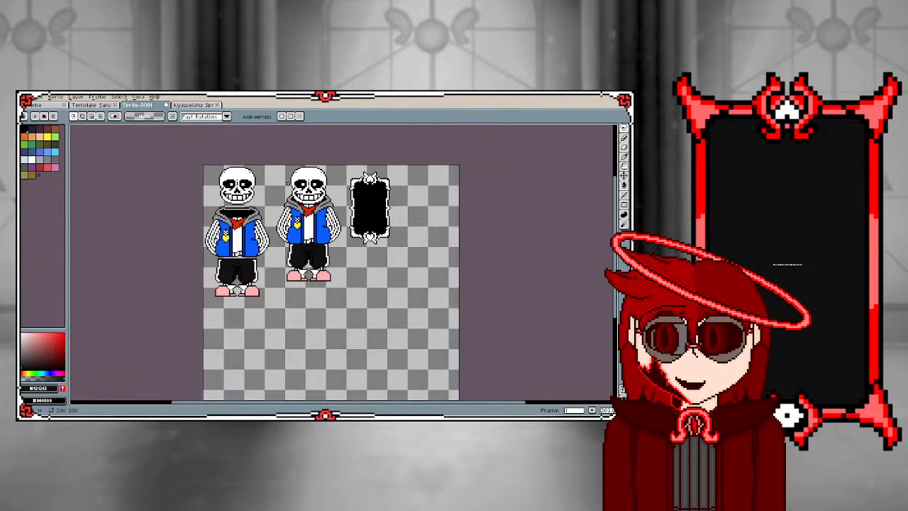
Flatten the upper edges of both eye sockets on the assembled sprite by painting over them in the skull's white
{"action": "scroll", "coordinate": [309, 179], "scroll_direction": "up", "scroll_amount": 3}
{"action": "scroll", "coordinate": [300, 157], "scroll_direction": "up", "scroll_amount": 1}
{"action": "key", "text": "i"}
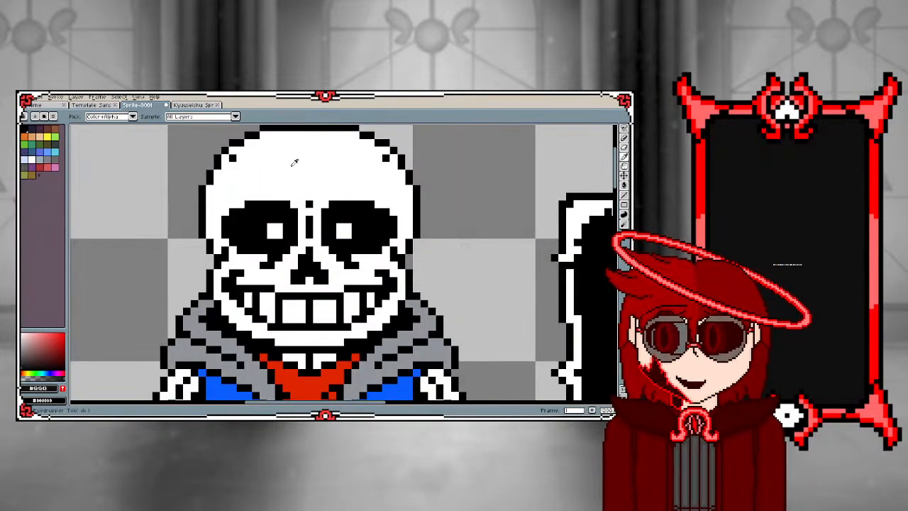
{"action": "left_click", "coordinate": [292, 165]}
{"action": "key", "text": "b"}
{"action": "scroll", "coordinate": [255, 205], "scroll_direction": "up", "scroll_amount": 2}
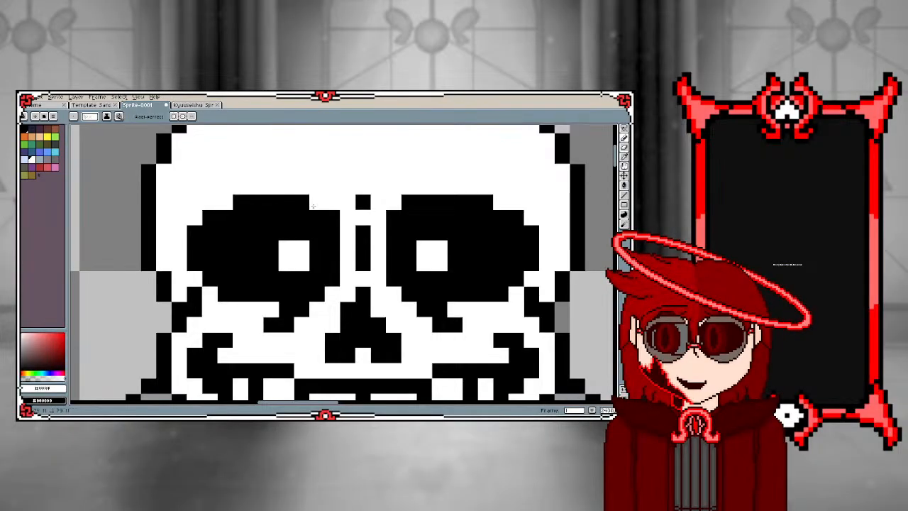
{"action": "left_click_drag", "start_coordinate": [316, 204], "coordinate": [236, 202]}
{"action": "mouse_move", "coordinate": [307, 217]}
{"action": "left_mouse_down"}
{"action": "mouse_move", "coordinate": [205, 217]}
{"action": "mouse_move", "coordinate": [196, 231]}
{"action": "left_mouse_up"}
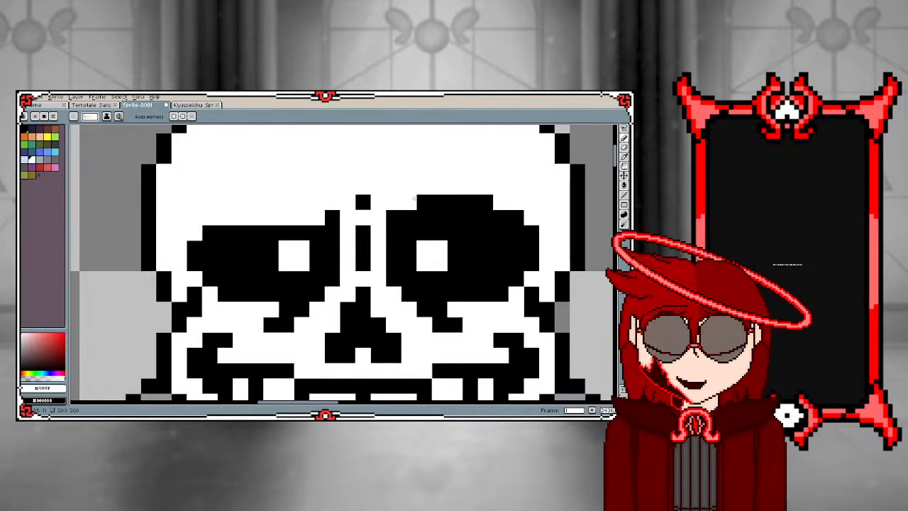
{"action": "mouse_move", "coordinate": [409, 202]}
{"action": "left_mouse_down"}
{"action": "mouse_move", "coordinate": [410, 217]}
{"action": "mouse_move", "coordinate": [517, 218]}
{"action": "mouse_move", "coordinate": [424, 203]}
{"action": "left_mouse_up"}
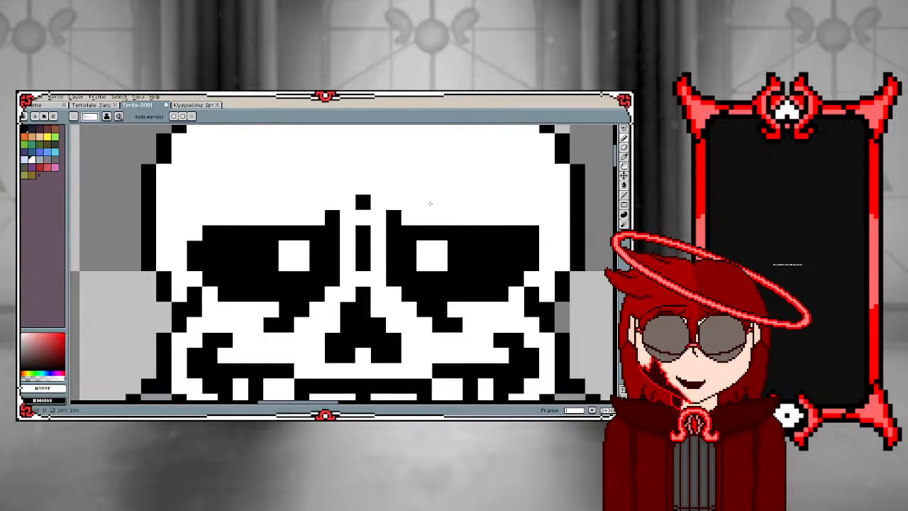
{"action": "left_click", "coordinate": [531, 233]}
{"action": "scroll", "coordinate": [397, 211], "scroll_direction": "down", "scroll_amount": 4}
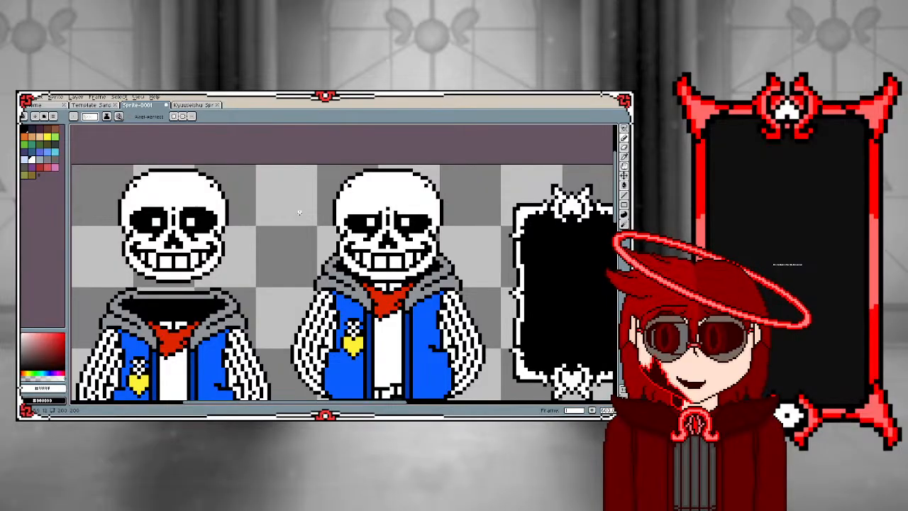
Try reshaping the pupils into white crosses, extending both pupils on the separated sprite's face
{"action": "scroll", "coordinate": [380, 227], "scroll_direction": "up", "scroll_amount": 5}
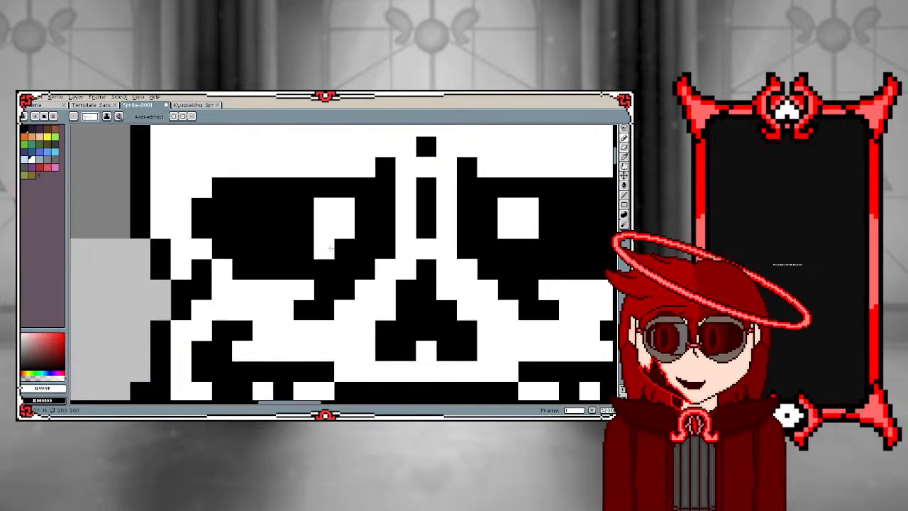
{"action": "scroll", "coordinate": [331, 248], "scroll_direction": "down", "scroll_amount": 5}
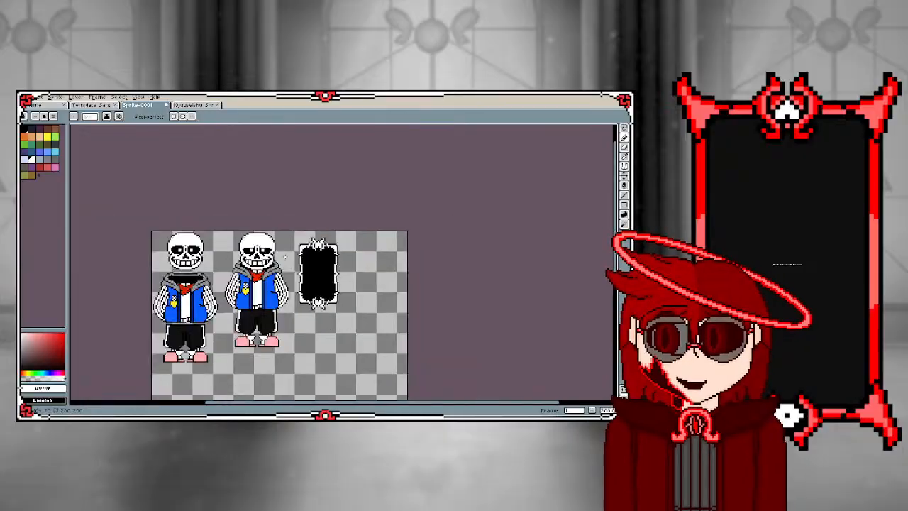
{"action": "scroll", "coordinate": [258, 250], "scroll_direction": "up", "scroll_amount": 5}
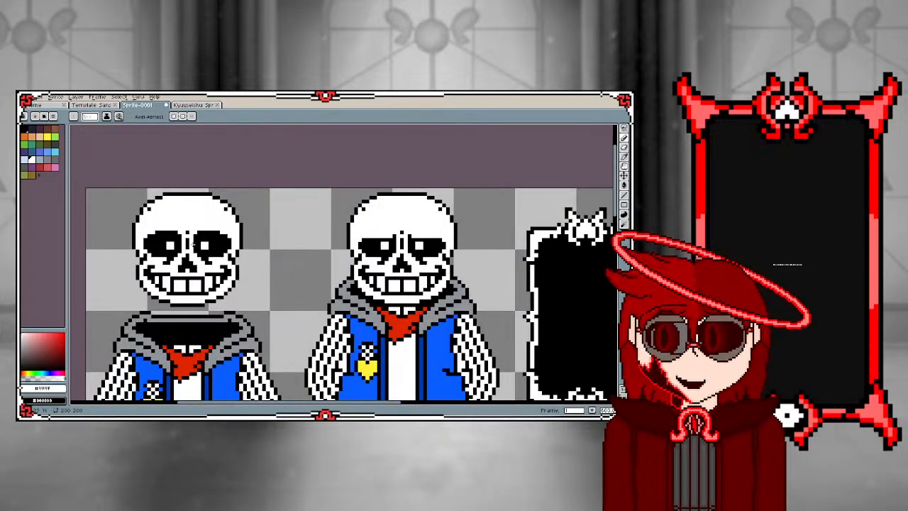
{"action": "left_click", "coordinate": [231, 270]}
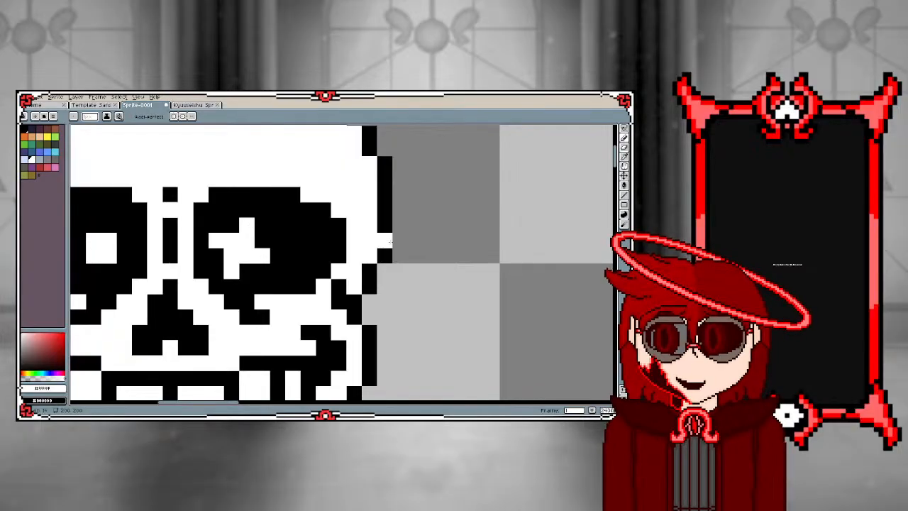
{"action": "scroll", "coordinate": [301, 246], "scroll_direction": "down", "scroll_amount": 4}
{"action": "scroll", "coordinate": [322, 253], "scroll_direction": "up", "scroll_amount": 2}
{"action": "left_click_drag", "start_coordinate": [322, 253], "coordinate": [303, 245]}
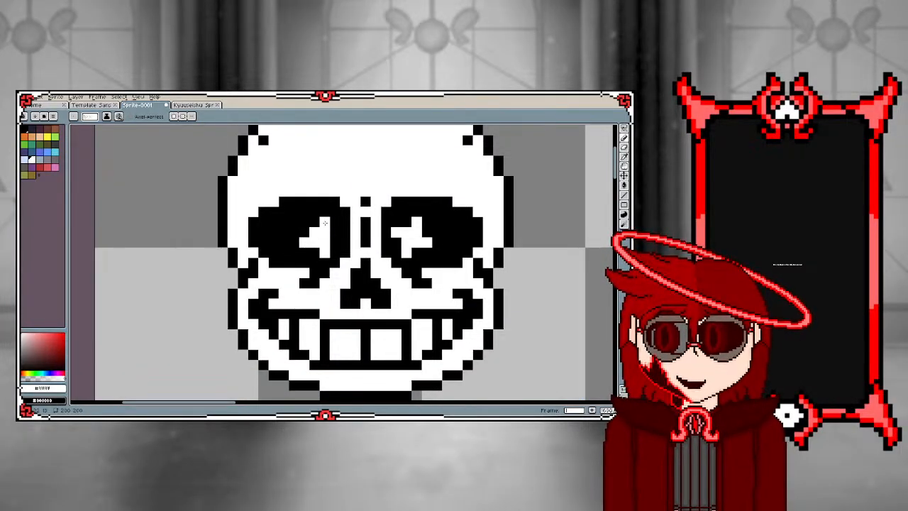
{"action": "left_click", "coordinate": [335, 252]}
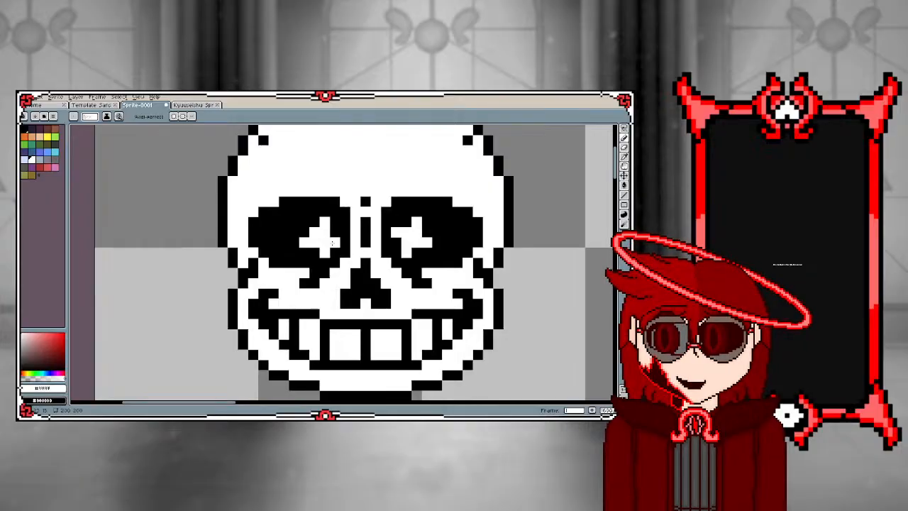
Undo the left pupil's cross on the separated sprite and try redrawing it with single white pixels
{"action": "key", "text": "ctrl+z"}
{"action": "key", "text": "ctrl+z"}
{"action": "key", "text": "ctrl+z"}
{"action": "key", "text": "ctrl+z"}
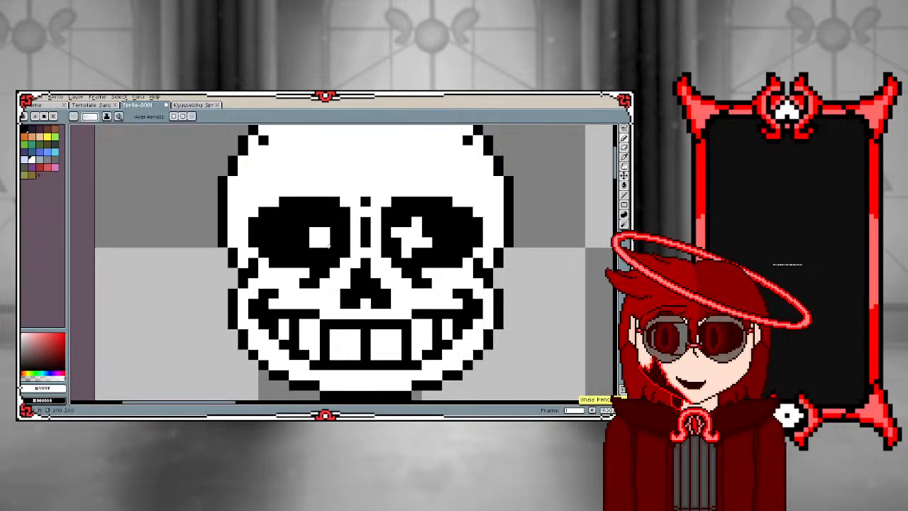
{"action": "left_click", "coordinate": [327, 254]}
{"action": "left_click", "coordinate": [304, 243]}
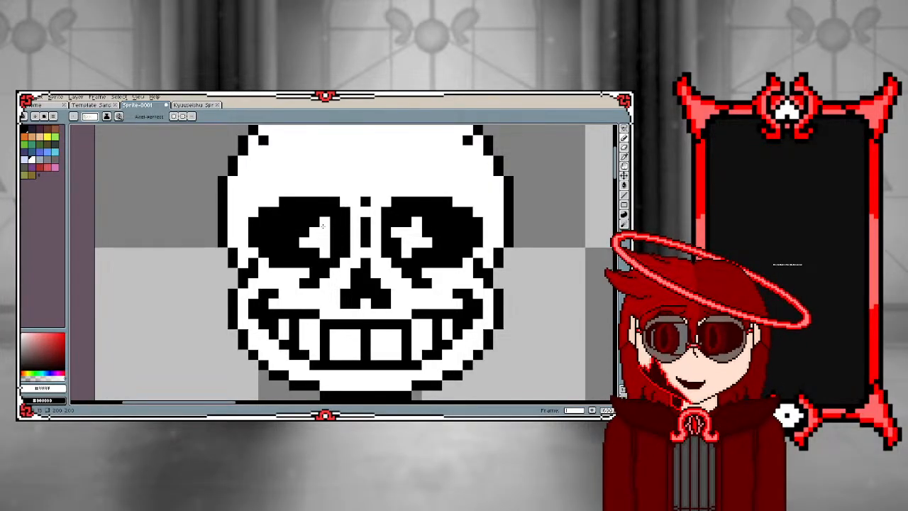
{"action": "left_click", "coordinate": [334, 234]}
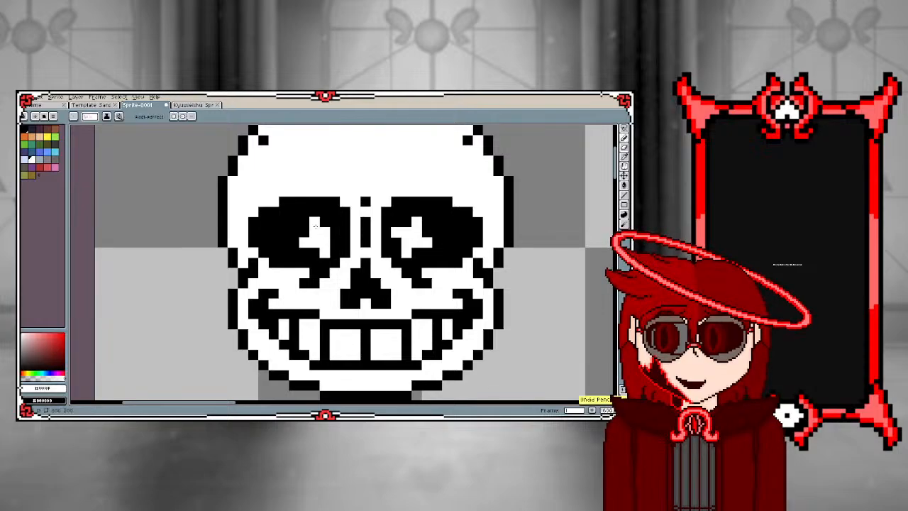
Undo the cross shapes on both pupils of the separated sprite
{"action": "key", "text": "ctrl+z"}
{"action": "key", "text": "ctrl+z"}
{"action": "key", "text": "ctrl+z"}
{"action": "key", "text": "ctrl+z"}
{"action": "key", "text": "ctrl+z"}
{"action": "key", "text": "ctrl+z"}
{"action": "key", "text": "ctrl+z"}
{"action": "key", "text": "ctrl+z"}
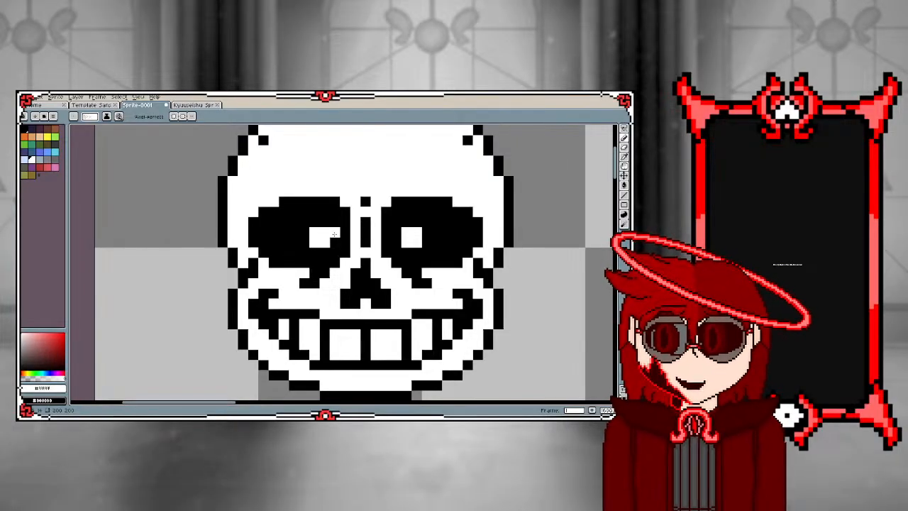
{"action": "scroll", "coordinate": [334, 234], "scroll_direction": "down", "scroll_amount": 3}
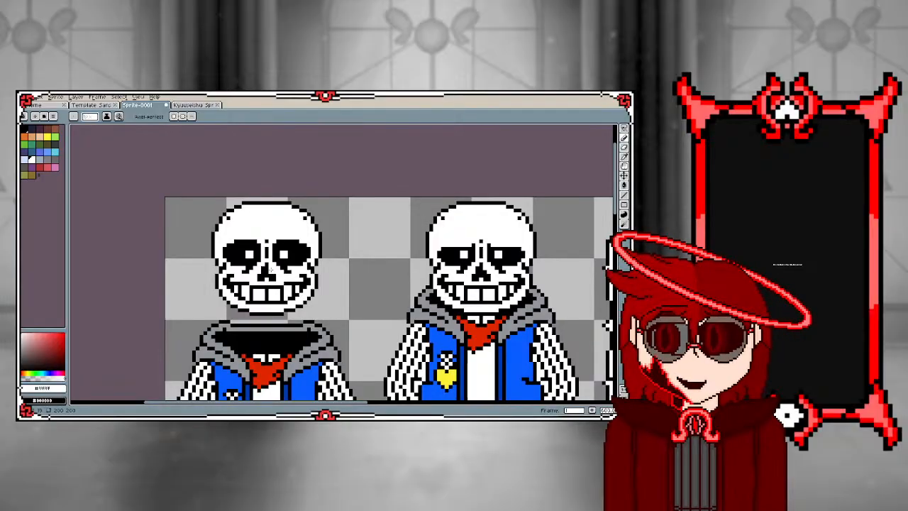
Try extending the left pupil on the separated sprite's face with extra white pixels, then undo them
{"action": "scroll", "coordinate": [415, 248], "scroll_direction": "down", "scroll_amount": 1}
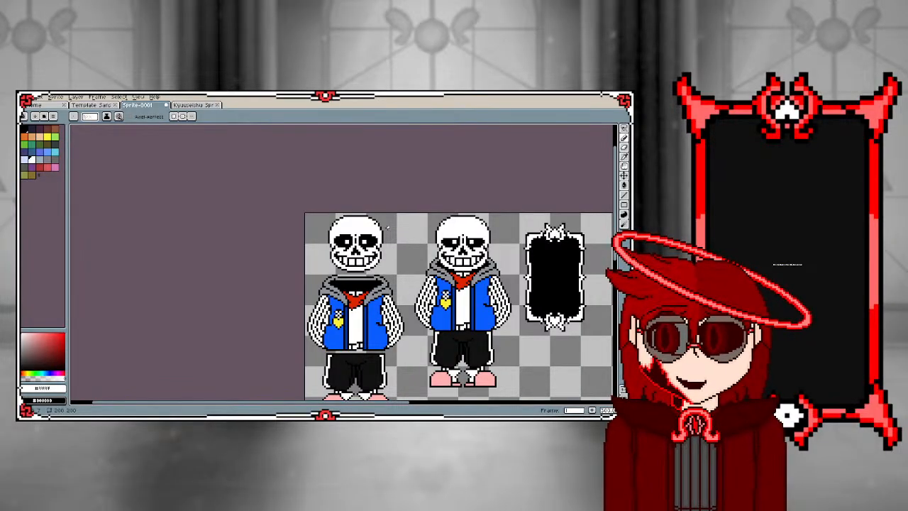
{"action": "scroll", "coordinate": [388, 227], "scroll_direction": "up", "scroll_amount": 4}
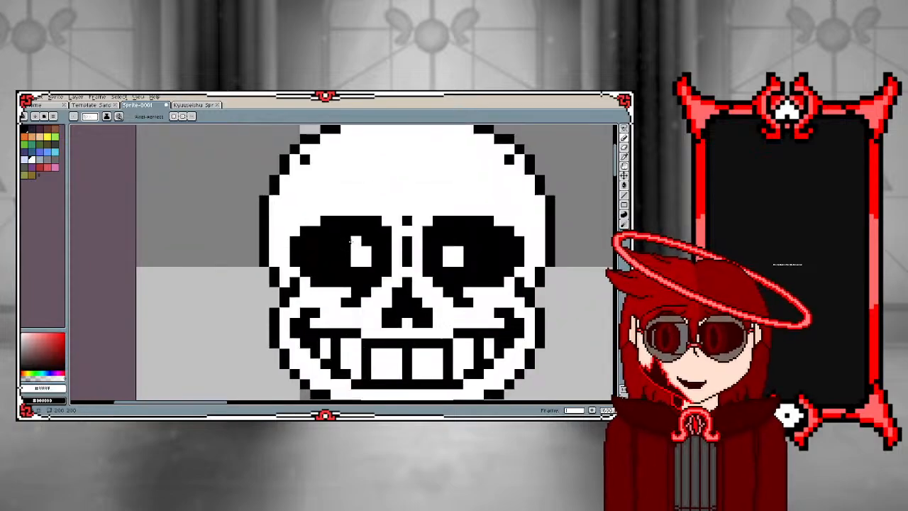
{"action": "scroll", "coordinate": [351, 243], "scroll_direction": "up", "scroll_amount": 2}
{"action": "scroll", "coordinate": [361, 227], "scroll_direction": "down", "scroll_amount": 3}
{"action": "scroll", "coordinate": [361, 227], "scroll_direction": "up", "scroll_amount": 3}
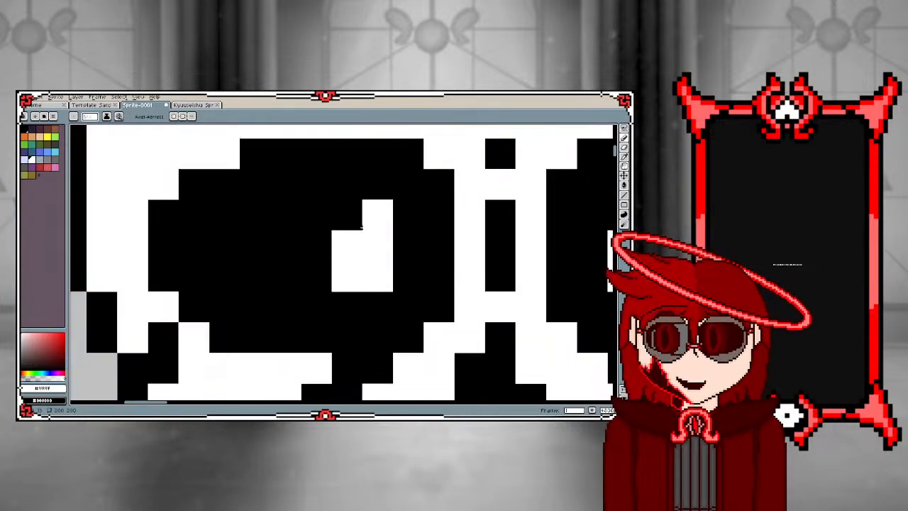
{"action": "left_click", "coordinate": [347, 184]}
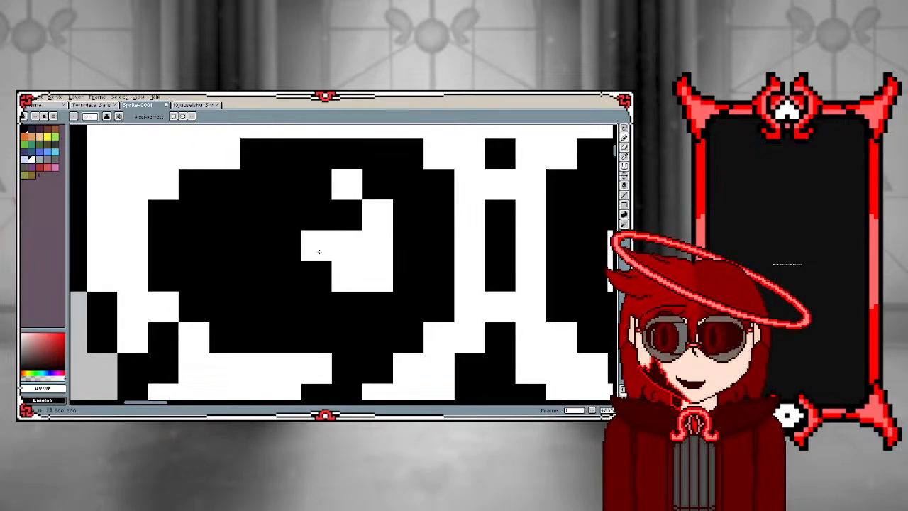
{"action": "key", "text": "ctrl+z"}
{"action": "key", "text": "ctrl+z"}
{"action": "scroll", "coordinate": [257, 264], "scroll_direction": "down", "scroll_amount": 9}
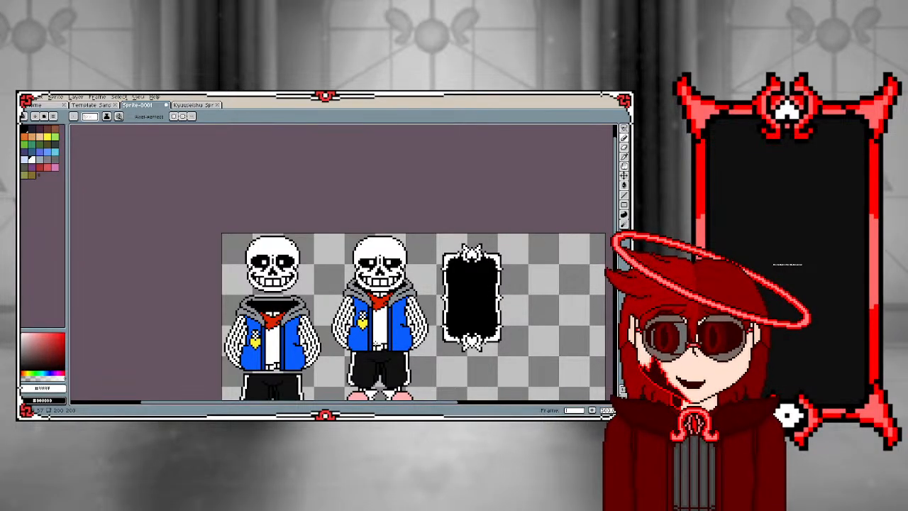
Draw a thin black brow line above the assembled sprite's left eye socket, rising in steps toward the middle of the forehead
{"action": "scroll", "coordinate": [363, 252], "scroll_direction": "up", "scroll_amount": 2}
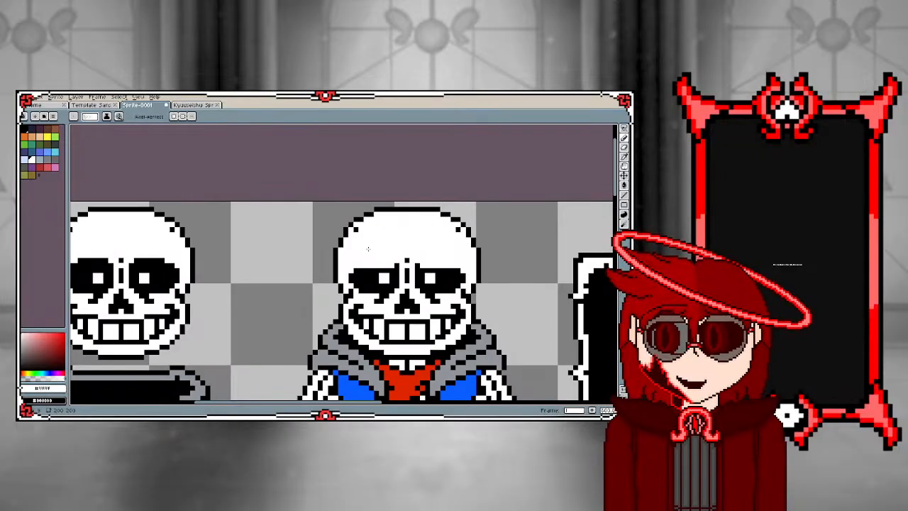
{"action": "scroll", "coordinate": [386, 246], "scroll_direction": "down", "scroll_amount": 2}
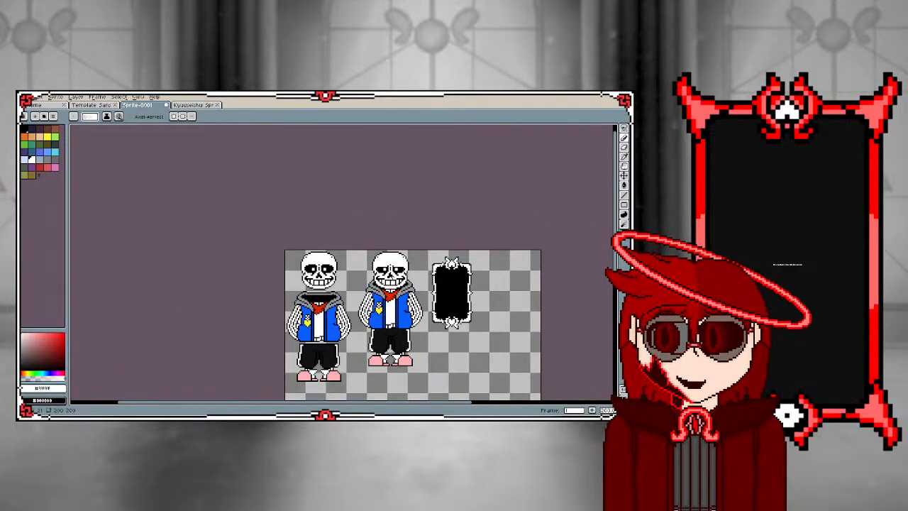
{"action": "scroll", "coordinate": [390, 275], "scroll_direction": "up", "scroll_amount": 4}
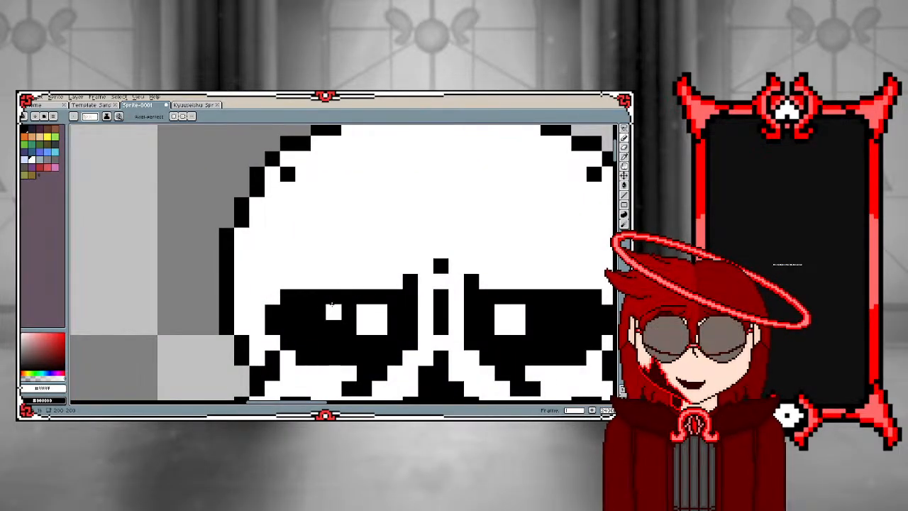
{"action": "left_click", "coordinate": [332, 305], "text": "alt"}
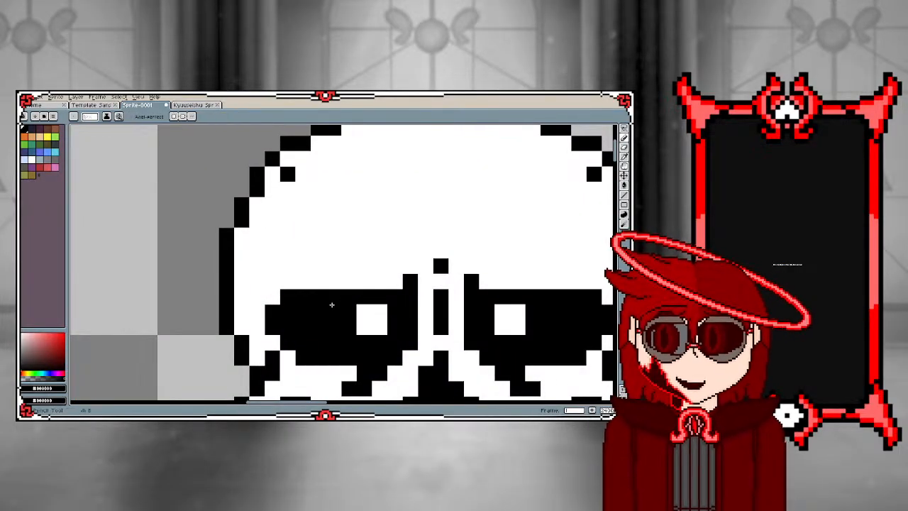
{"action": "left_click", "coordinate": [257, 266]}
{"action": "left_click", "coordinate": [273, 251]}
{"action": "left_click", "coordinate": [287, 252]}
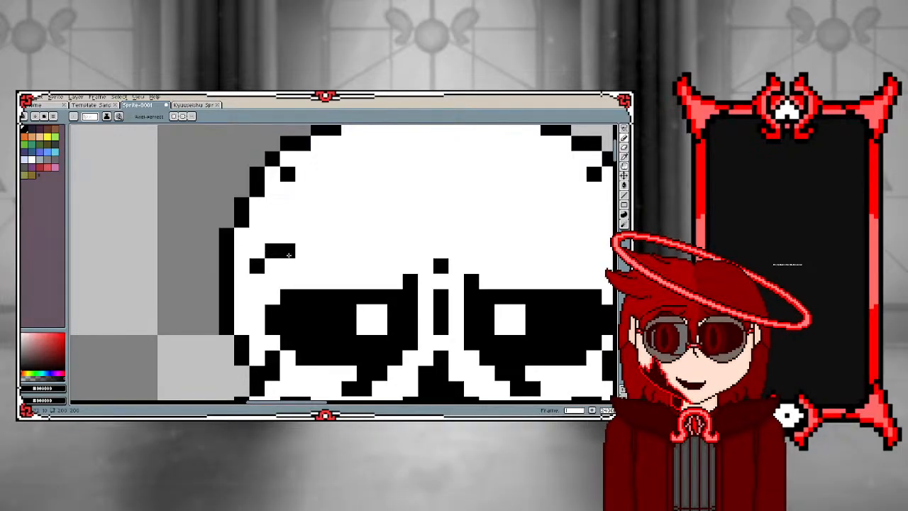
{"action": "mouse_move", "coordinate": [288, 253]}
{"action": "left_mouse_down"}
{"action": "mouse_move", "coordinate": [370, 252]}
{"action": "mouse_move", "coordinate": [389, 246]}
{"action": "mouse_move", "coordinate": [379, 235]}
{"action": "mouse_move", "coordinate": [409, 219]}
{"action": "left_mouse_up"}
Draw a matching black brow line above the assembled sprite's right eye socket, stepping down from the middle of the forehead outward
{"action": "scroll", "coordinate": [479, 260], "scroll_direction": "down", "scroll_amount": 3}
{"action": "scroll", "coordinate": [509, 243], "scroll_direction": "up", "scroll_amount": 2}
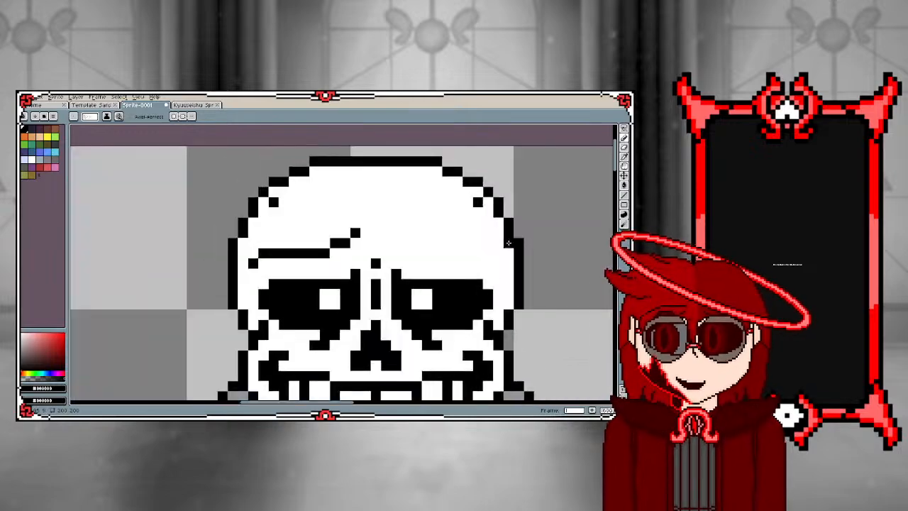
{"action": "scroll", "coordinate": [507, 243], "scroll_direction": "up", "scroll_amount": 1}
{"action": "left_click", "coordinate": [342, 227]}
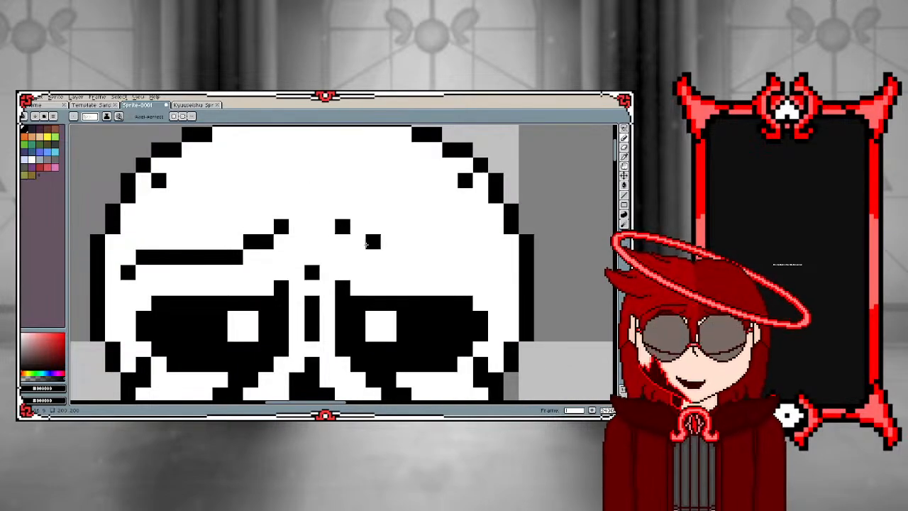
{"action": "left_click_drag", "start_coordinate": [359, 243], "coordinate": [386, 242]}
{"action": "key", "text": "ctrl+z"}
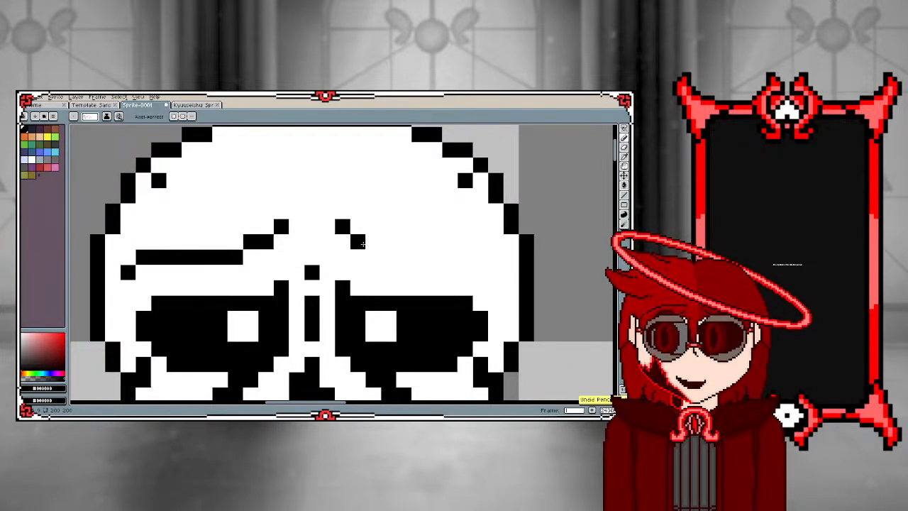
{"action": "left_click", "coordinate": [374, 242]}
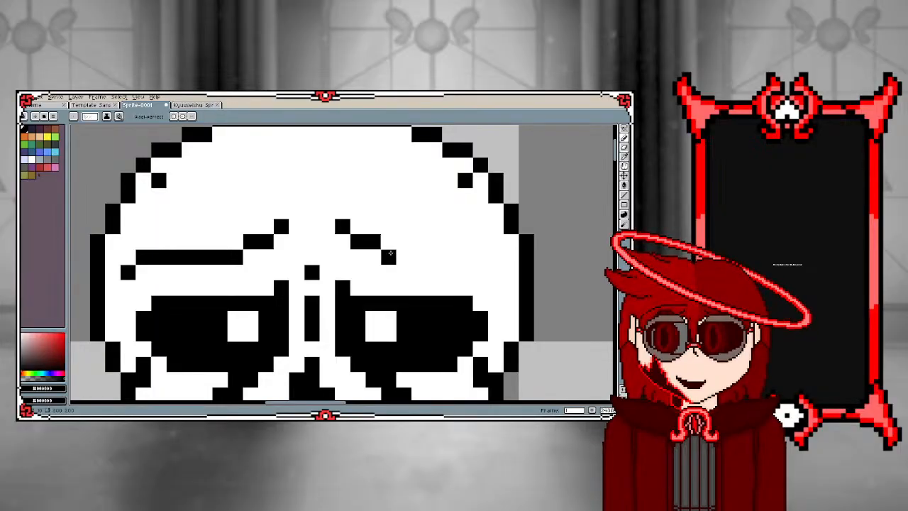
{"action": "mouse_move", "coordinate": [390, 254]}
{"action": "left_mouse_down"}
{"action": "mouse_move", "coordinate": [471, 257]}
{"action": "mouse_move", "coordinate": [495, 271]}
{"action": "left_mouse_up"}
{"action": "left_click", "coordinate": [344, 242]}
{"action": "scroll", "coordinate": [346, 239], "scroll_direction": "down", "scroll_amount": 5}
{"action": "scroll", "coordinate": [316, 275], "scroll_direction": "down", "scroll_amount": 3}
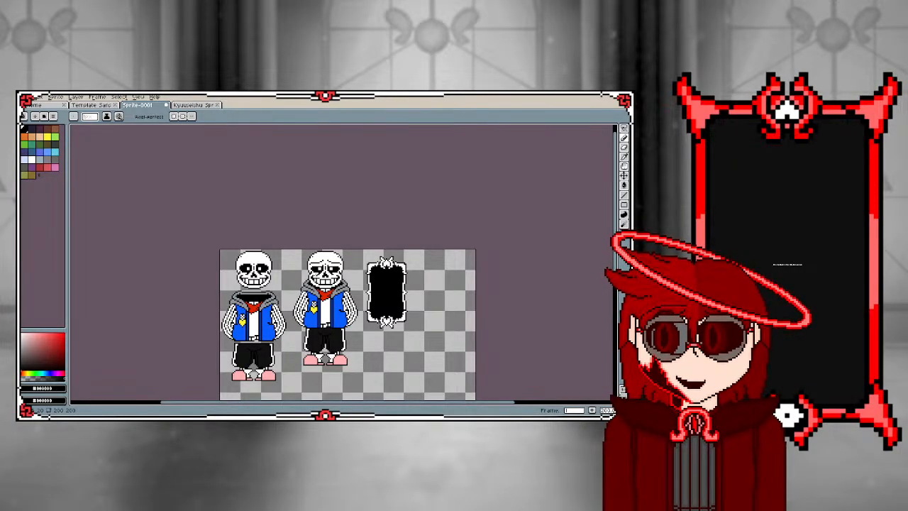
{"action": "scroll", "coordinate": [304, 283], "scroll_direction": "up", "scroll_amount": 5}
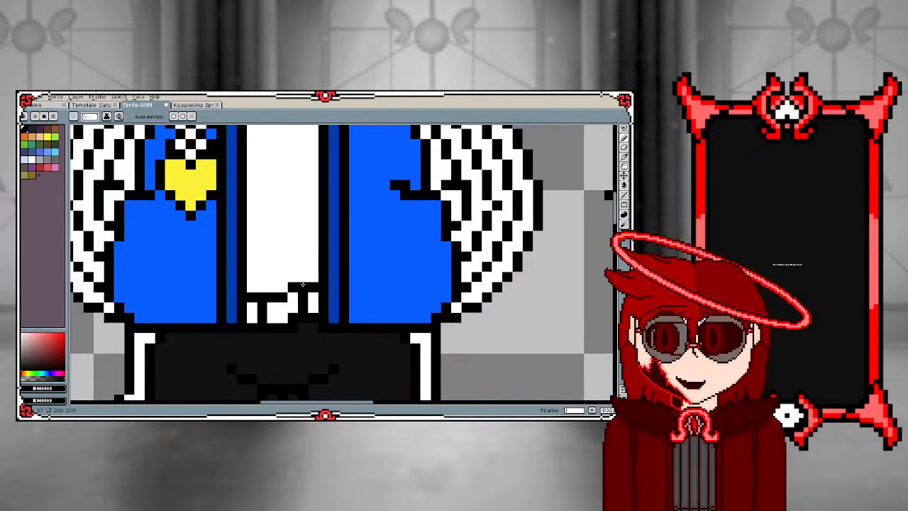
{"action": "scroll", "coordinate": [302, 284], "scroll_direction": "down", "scroll_amount": 5}
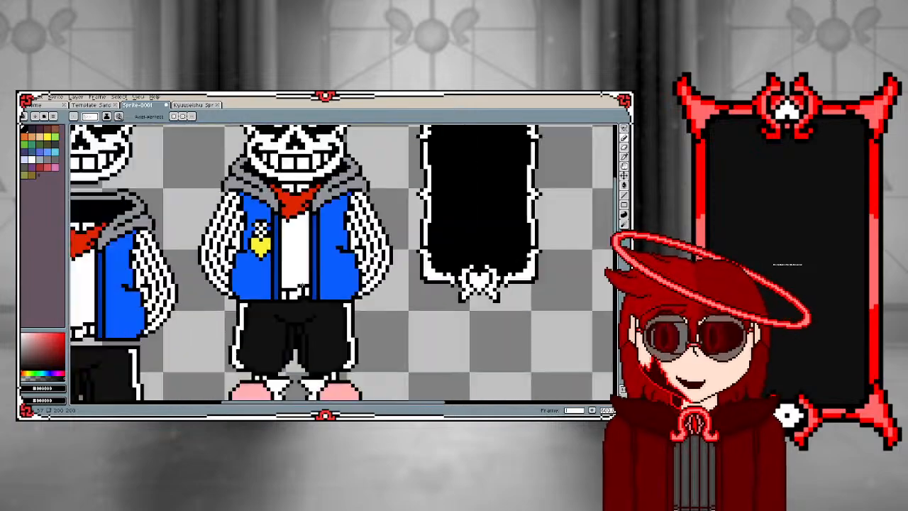
{"action": "scroll", "coordinate": [291, 196], "scroll_direction": "up", "scroll_amount": 1}
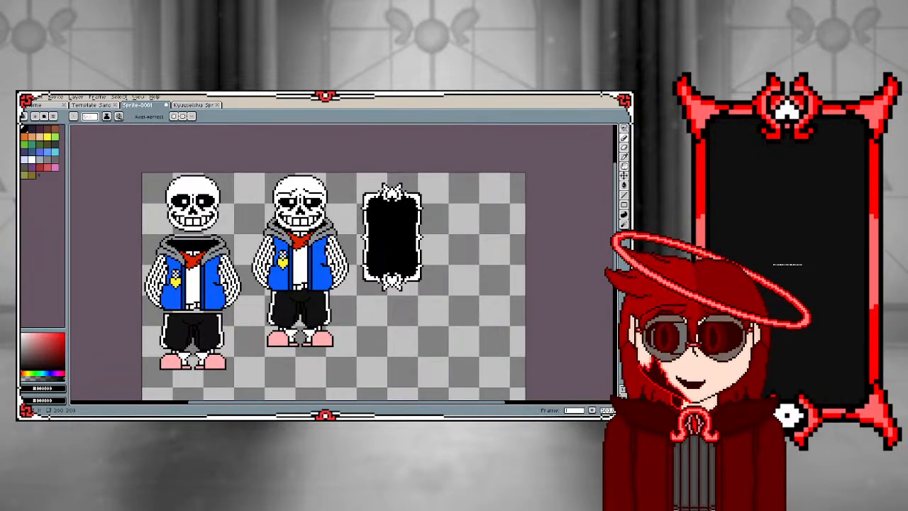
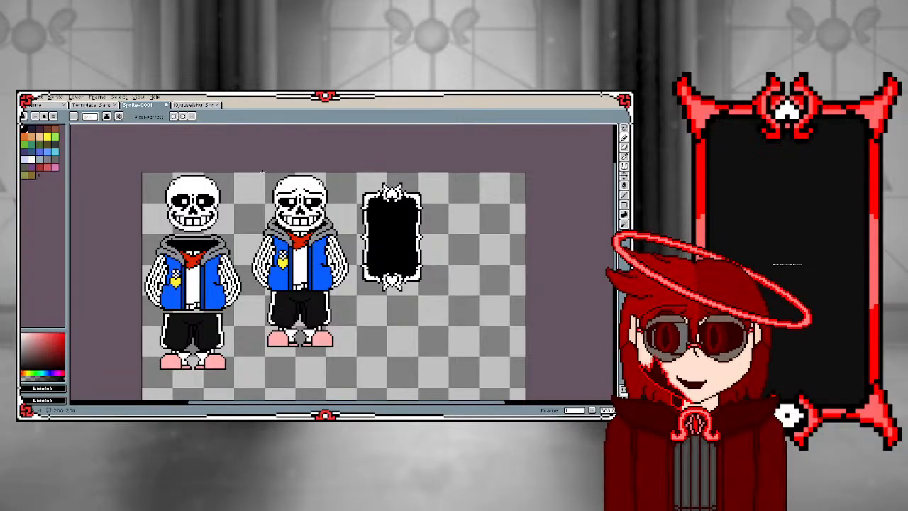
Undo the last pencil strokes on the assembled sprite's forehead
{"action": "scroll", "coordinate": [290, 186], "scroll_direction": "up", "scroll_amount": 4}
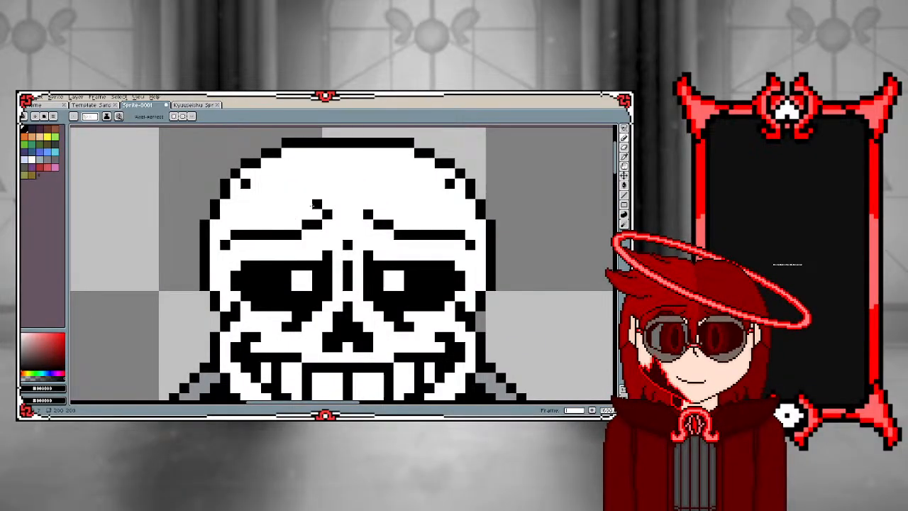
{"action": "scroll", "coordinate": [254, 204], "scroll_direction": "down", "scroll_amount": 2}
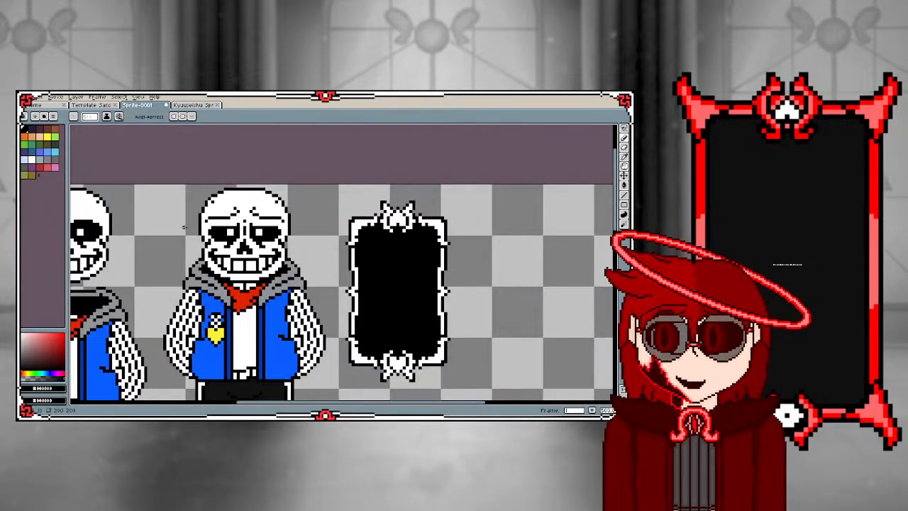
{"action": "scroll", "coordinate": [215, 225], "scroll_direction": "up", "scroll_amount": 2}
{"action": "key", "text": "ctrl+z"}
{"action": "key", "text": "ctrl+z"}
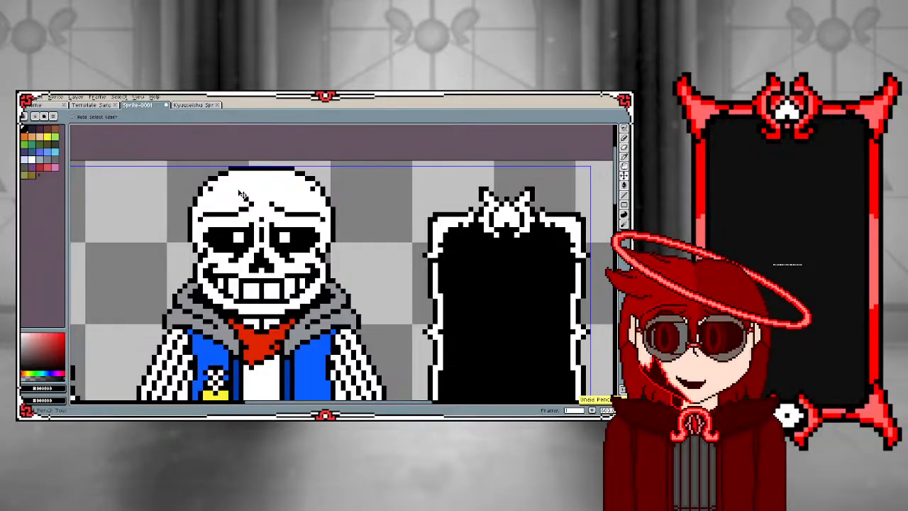
{"action": "scroll", "coordinate": [225, 229], "scroll_direction": "down", "scroll_amount": 4}
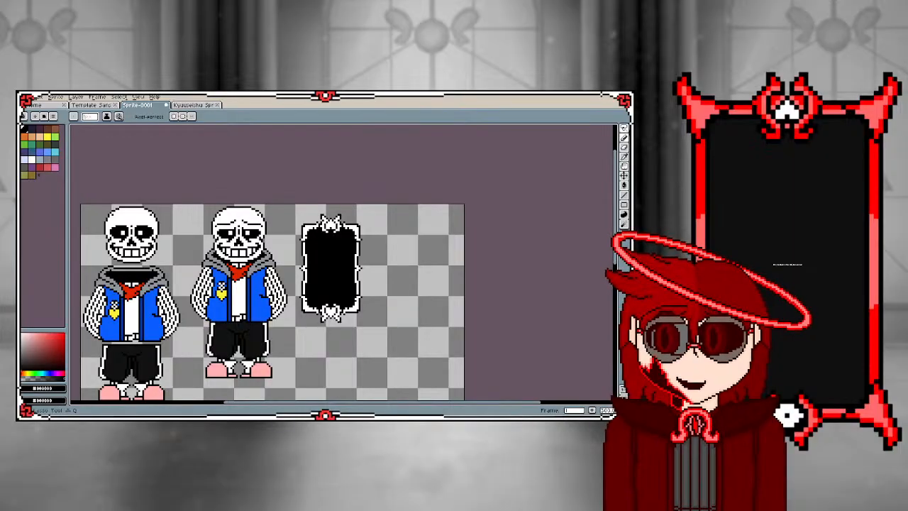
Copy the separated sprite's head and place the duplicate in the empty canvas area below the sprites
{"action": "left_click", "coordinate": [624, 129]}
{"action": "left_click", "coordinate": [588, 131]}
{"action": "scroll", "coordinate": [208, 247], "scroll_direction": "up", "scroll_amount": 1}
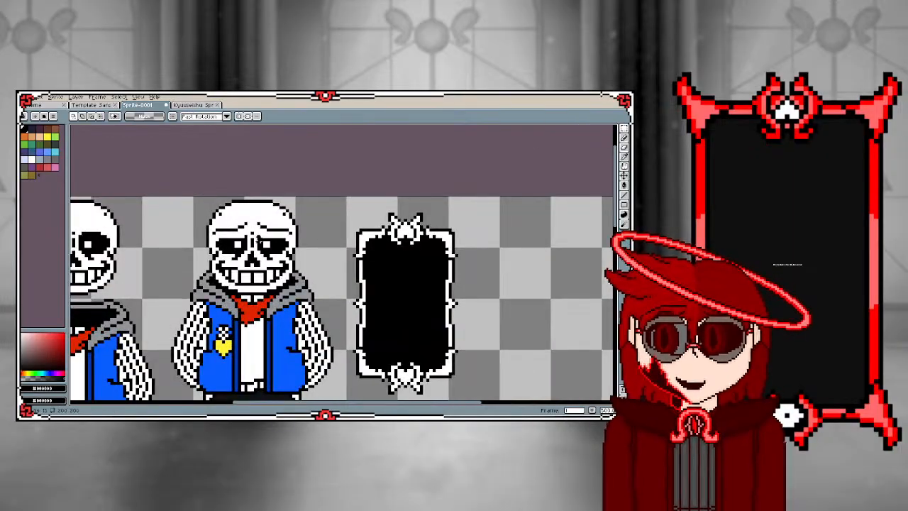
{"action": "scroll", "coordinate": [208, 247], "scroll_direction": "down", "scroll_amount": 3}
{"action": "scroll", "coordinate": [208, 247], "scroll_direction": "up", "scroll_amount": 2}
{"action": "left_click_drag", "start_coordinate": [266, 207], "coordinate": [357, 285]}
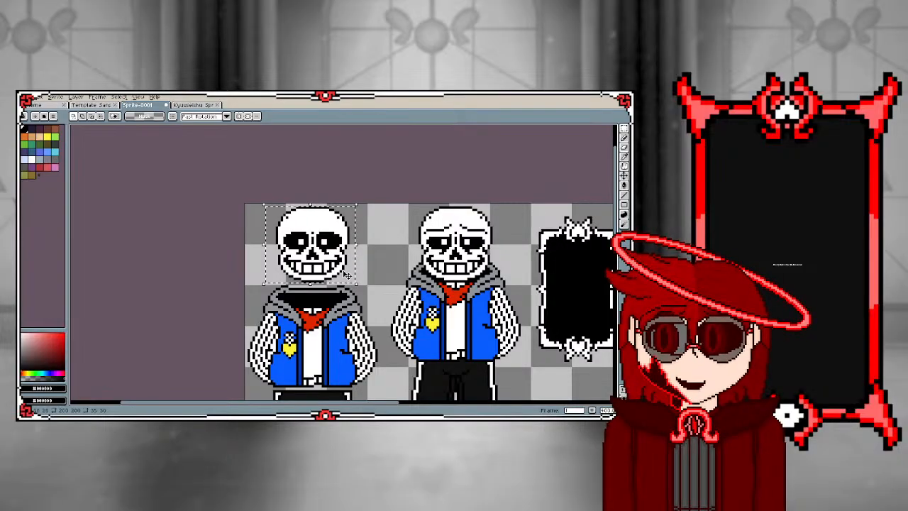
{"action": "key", "text": "ctrl+c"}
{"action": "key", "text": "ctrl+v"}
{"action": "left_click_drag", "start_coordinate": [315, 240], "coordinate": [338, 282]}
{"action": "scroll", "coordinate": [359, 331], "scroll_direction": "down", "scroll_amount": 6}
{"action": "scroll", "coordinate": [369, 346], "scroll_direction": "up", "scroll_amount": 6}
{"action": "left_click", "coordinate": [282, 257]}
{"action": "scroll", "coordinate": [297, 269], "scroll_direction": "up", "scroll_amount": 3}
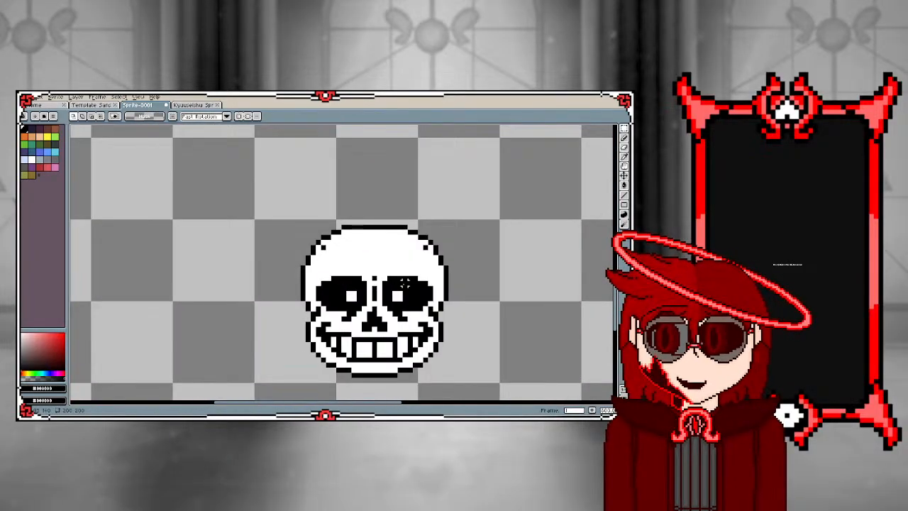
Sketch a short arched black brow stroke just above the copied skull's upper outline, replacing a flatter first attempt
{"action": "key", "text": "i"}
{"action": "key", "text": "b"}
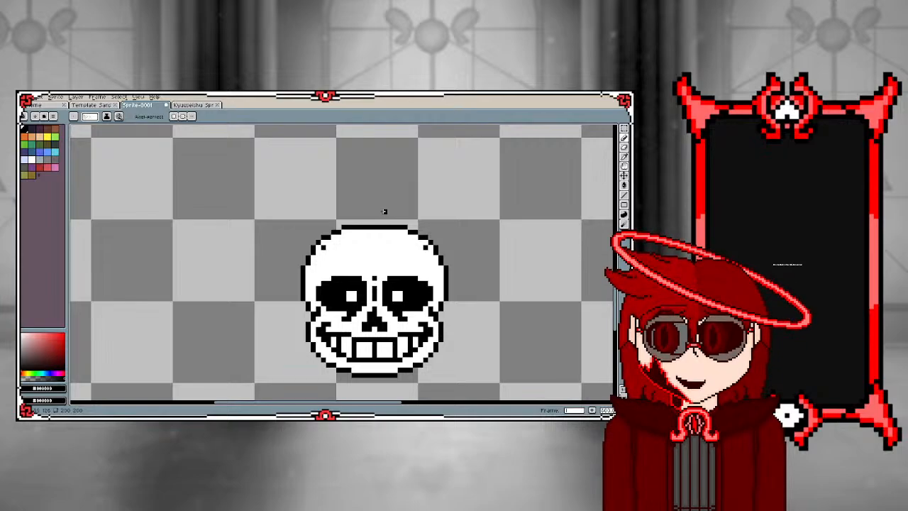
{"action": "left_click_drag", "start_coordinate": [383, 205], "coordinate": [428, 218]}
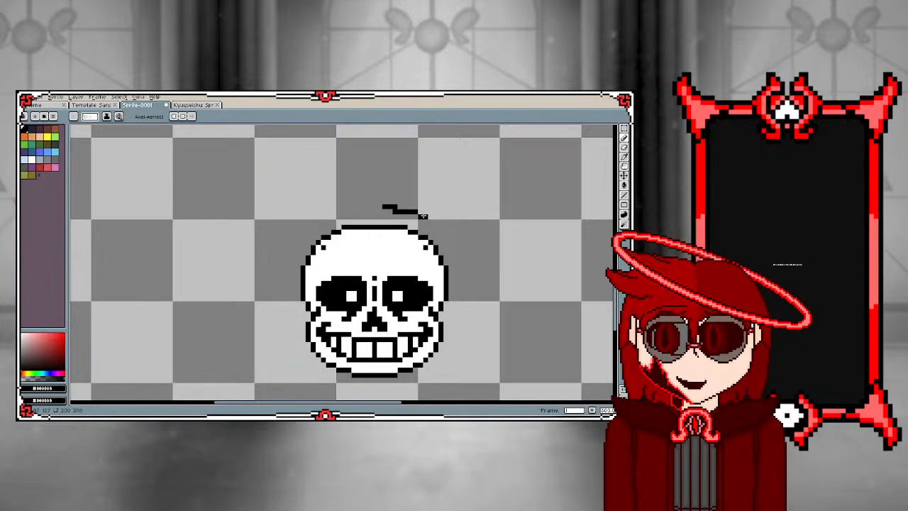
{"action": "key", "text": "ctrl+z"}
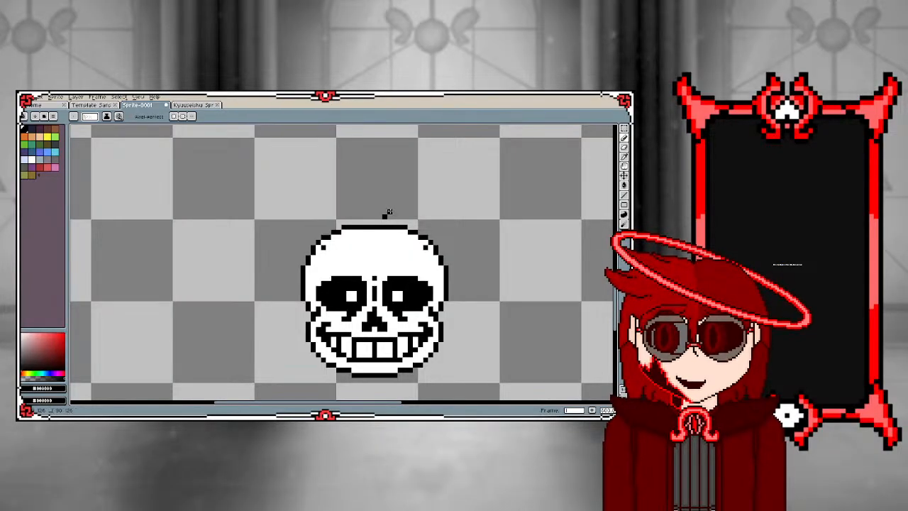
{"action": "mouse_move", "coordinate": [384, 215]}
{"action": "left_mouse_down"}
{"action": "mouse_move", "coordinate": [422, 214]}
{"action": "mouse_move", "coordinate": [432, 225]}
{"action": "left_mouse_up"}
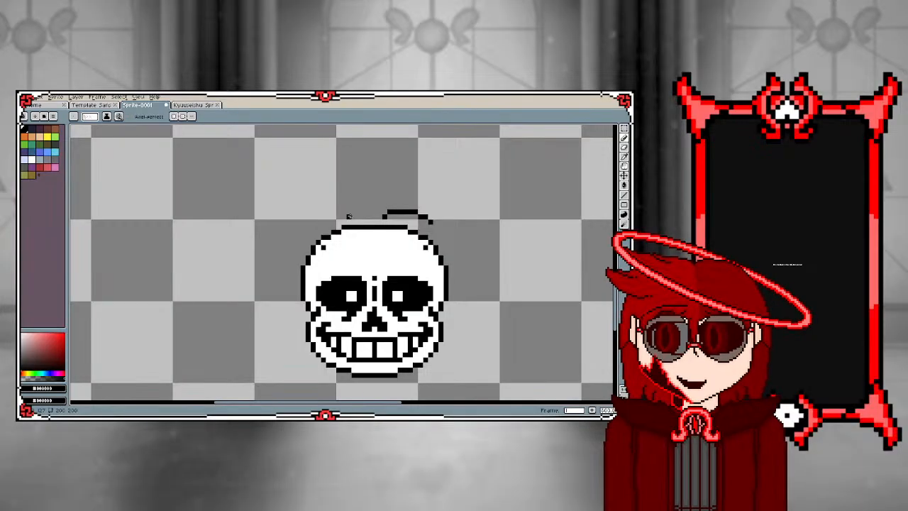
{"action": "scroll", "coordinate": [343, 267], "scroll_direction": "down", "scroll_amount": 4}
{"action": "scroll", "coordinate": [347, 262], "scroll_direction": "up", "scroll_amount": 3}
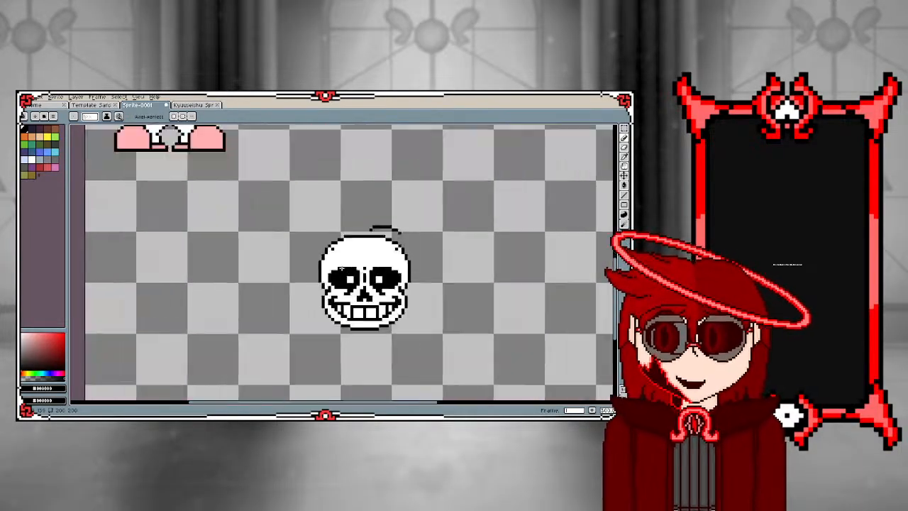
Draw a black brow line above the copied head's left eye socket and separate it from the socket with white pixels
{"action": "scroll", "coordinate": [351, 258], "scroll_direction": "up", "scroll_amount": 3}
{"action": "left_click", "coordinate": [374, 266]}
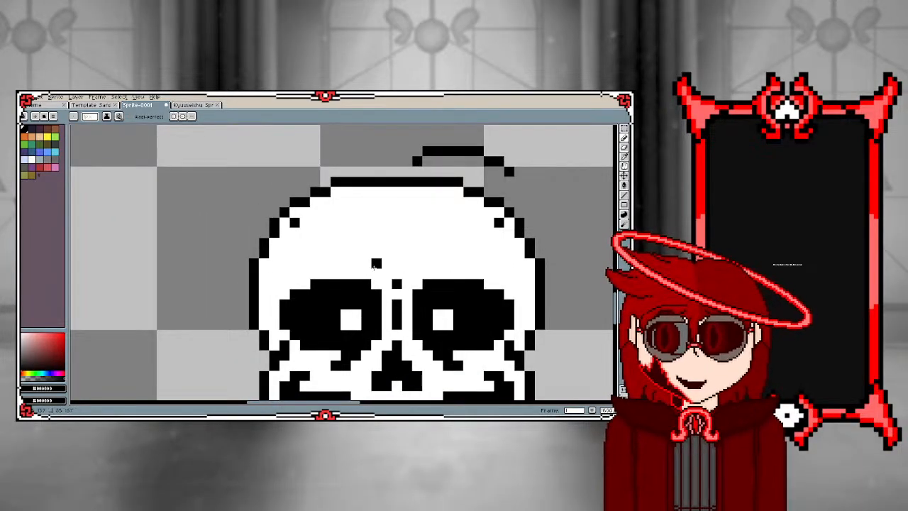
{"action": "left_click_drag", "start_coordinate": [362, 270], "coordinate": [283, 274]}
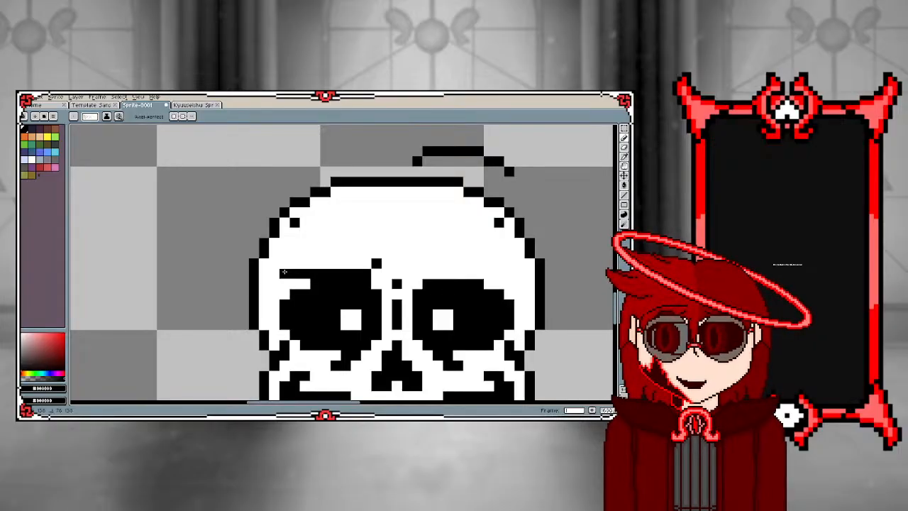
{"action": "left_click", "coordinate": [315, 251], "text": "alt"}
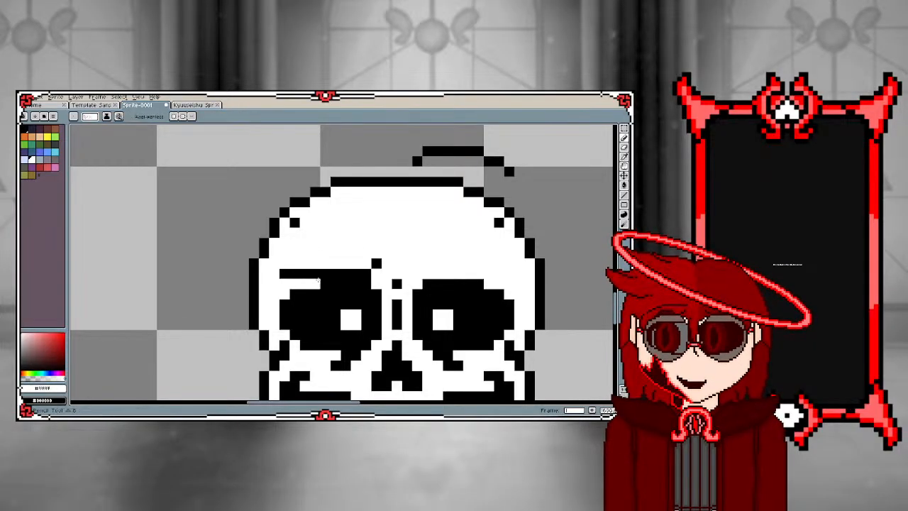
{"action": "left_click_drag", "start_coordinate": [318, 284], "coordinate": [366, 284]}
{"action": "left_click", "coordinate": [285, 274]}
{"action": "scroll", "coordinate": [284, 272], "scroll_direction": "down", "scroll_amount": 6}
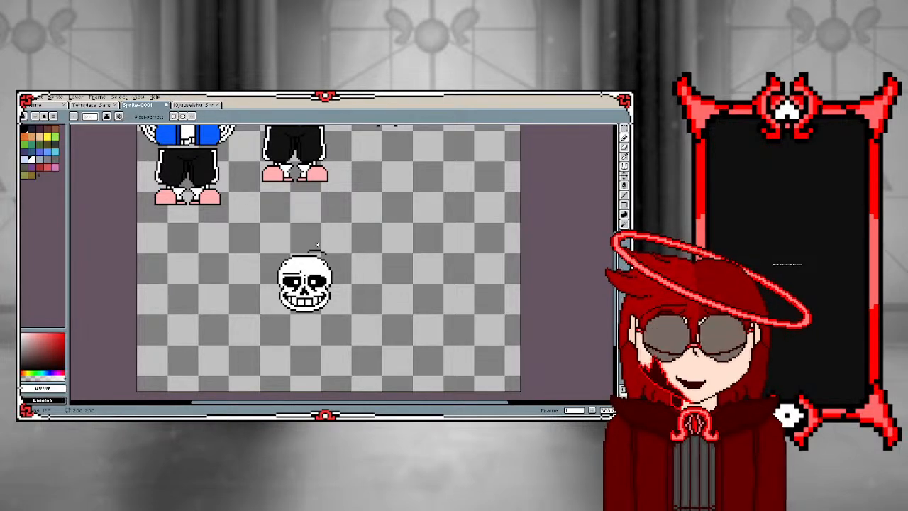
Select the copied head together with its loose brow stroke and delete them
{"action": "left_click", "coordinate": [624, 128]}
{"action": "left_click_drag", "start_coordinate": [264, 237], "coordinate": [380, 345]}
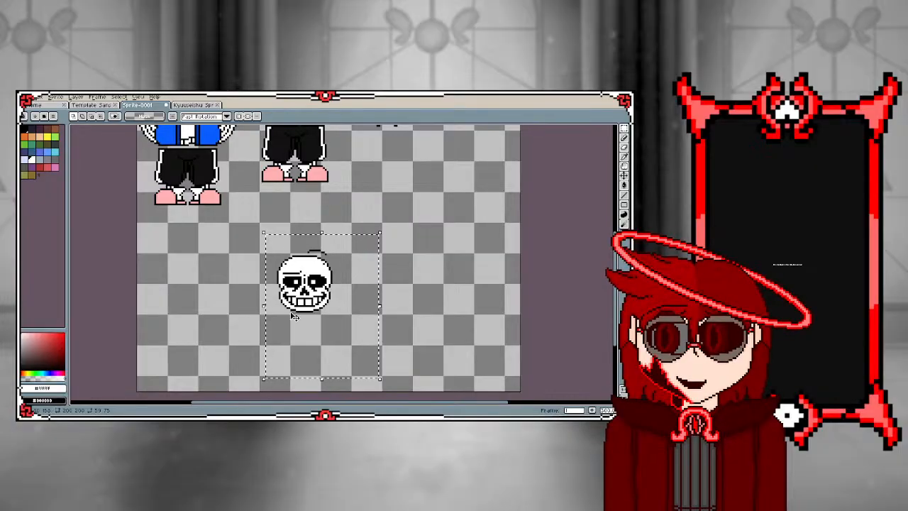
{"action": "key", "text": "Delete"}
{"action": "scroll", "coordinate": [261, 349], "scroll_direction": "down", "scroll_amount": 1}
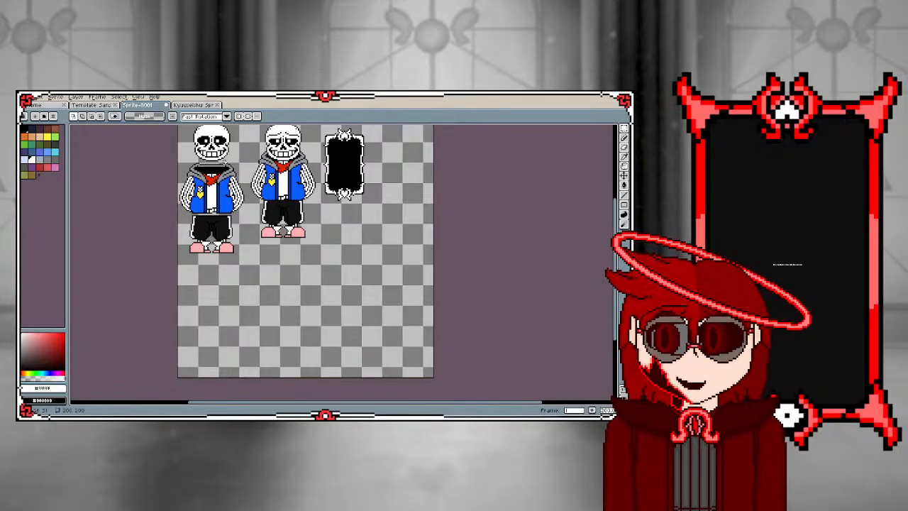
{"action": "scroll", "coordinate": [212, 151], "scroll_direction": "up", "scroll_amount": 3}
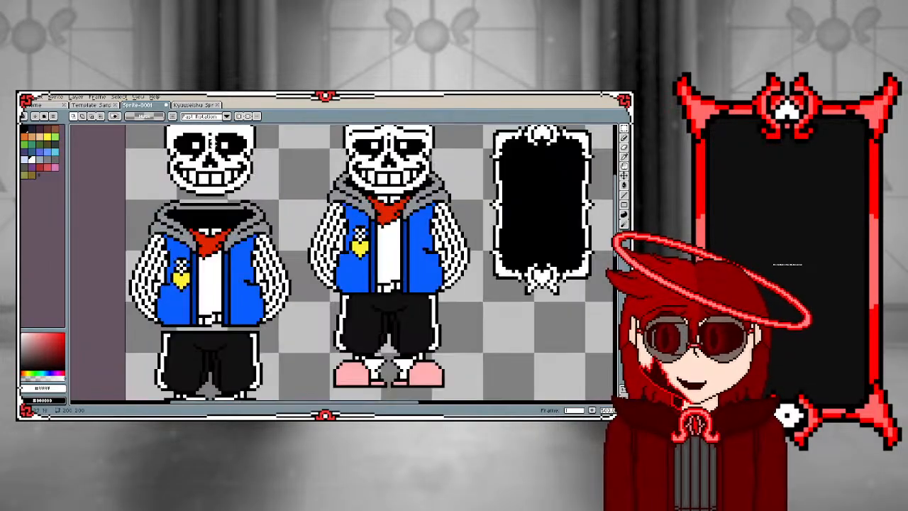
{"action": "scroll", "coordinate": [217, 241], "scroll_direction": "down", "scroll_amount": 3}
{"action": "scroll", "coordinate": [274, 207], "scroll_direction": "up", "scroll_amount": 3}
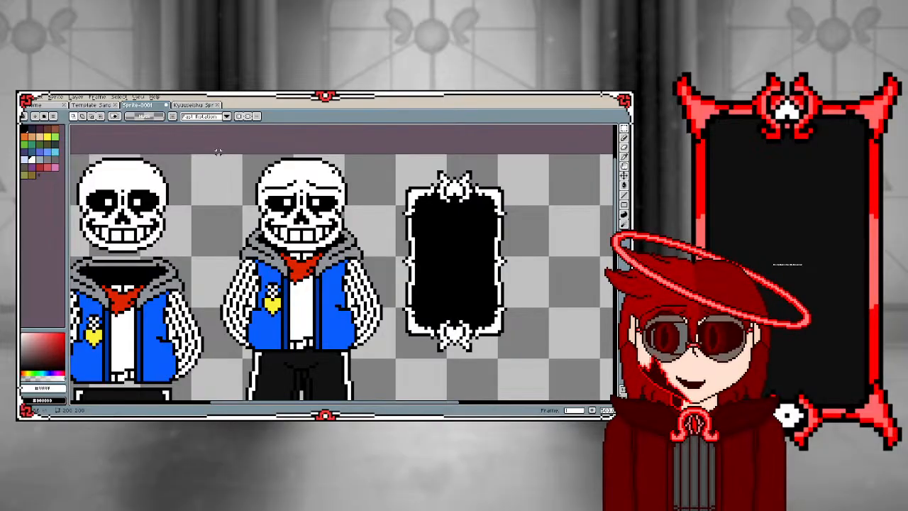
{"action": "scroll", "coordinate": [229, 205], "scroll_direction": "down", "scroll_amount": 3}
{"action": "left_click_drag", "start_coordinate": [229, 187], "coordinate": [295, 305]}
{"action": "left_click", "coordinate": [177, 180]}
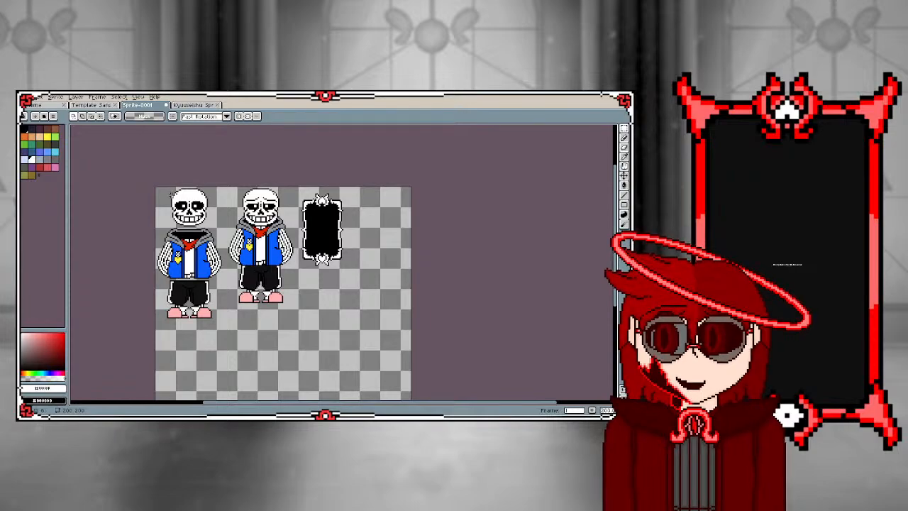
Copy the separated sprite's head and place the duplicate directly beneath that sprite's feet, near the canvas's left edge
{"action": "scroll", "coordinate": [178, 179], "scroll_direction": "up", "scroll_amount": 2}
{"action": "left_click_drag", "start_coordinate": [172, 179], "coordinate": [248, 258]}
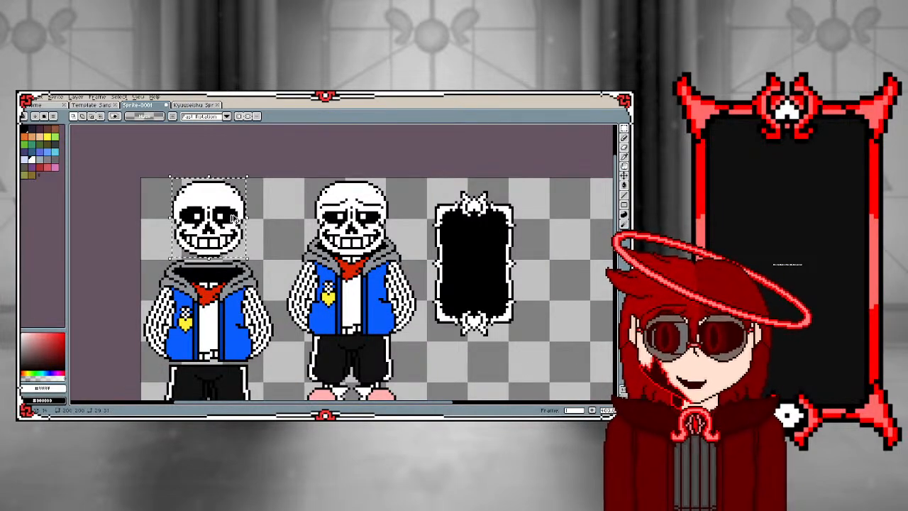
{"action": "key", "text": "ctrl+c"}
{"action": "key", "text": "ctrl+v"}
{"action": "scroll", "coordinate": [230, 282], "scroll_direction": "down", "scroll_amount": 7}
{"action": "left_click_drag", "start_coordinate": [232, 215], "coordinate": [261, 215]}
{"action": "scroll", "coordinate": [229, 325], "scroll_direction": "up", "scroll_amount": 5}
{"action": "scroll", "coordinate": [248, 222], "scroll_direction": "up", "scroll_amount": 1}
{"action": "scroll", "coordinate": [251, 221], "scroll_direction": "up", "scroll_amount": 2}
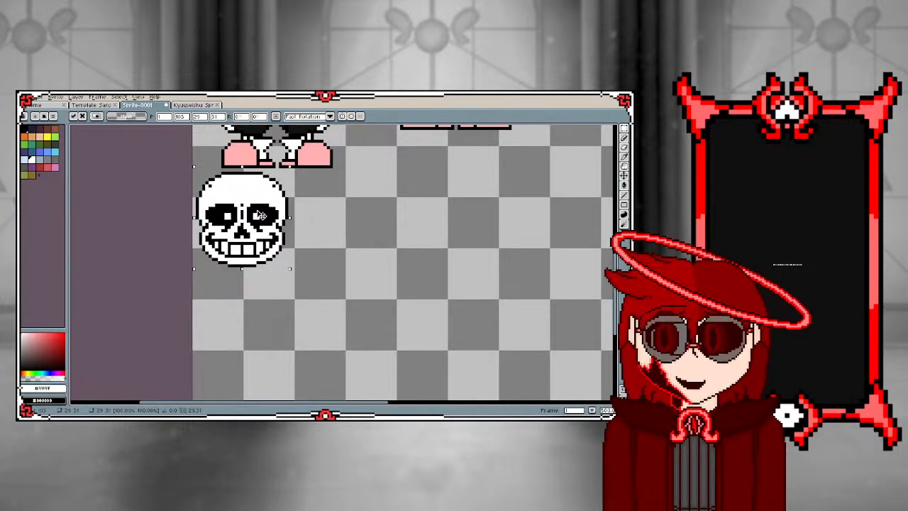
{"action": "left_click", "coordinate": [164, 225]}
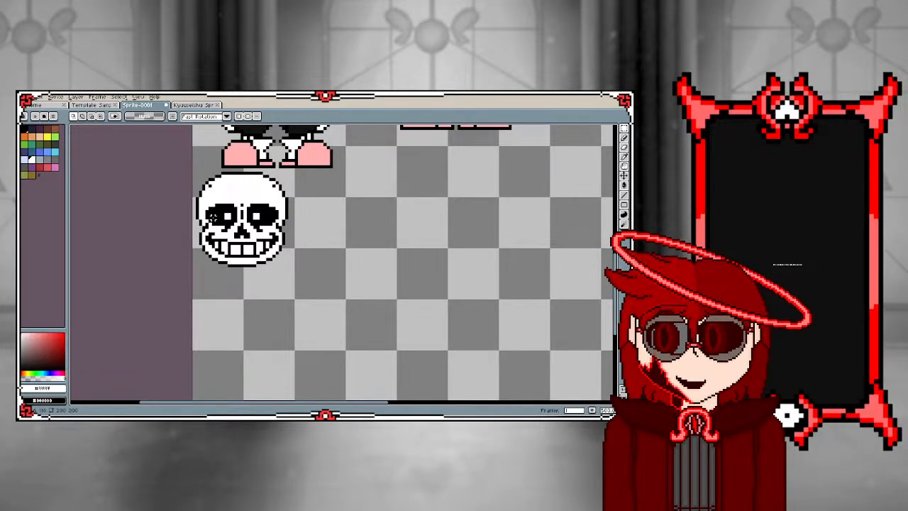
Examine the sprites on the canvas and compare them with the finished sprites in the Kyuuseishu document
{"action": "scroll", "coordinate": [211, 217], "scroll_direction": "down", "scroll_amount": 3}
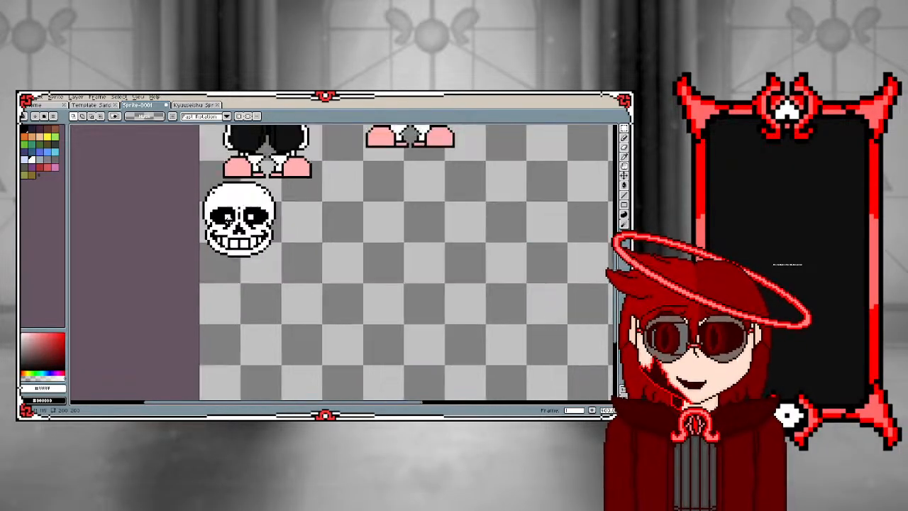
{"action": "scroll", "coordinate": [227, 220], "scroll_direction": "up", "scroll_amount": 3}
{"action": "scroll", "coordinate": [266, 243], "scroll_direction": "down", "scroll_amount": 3}
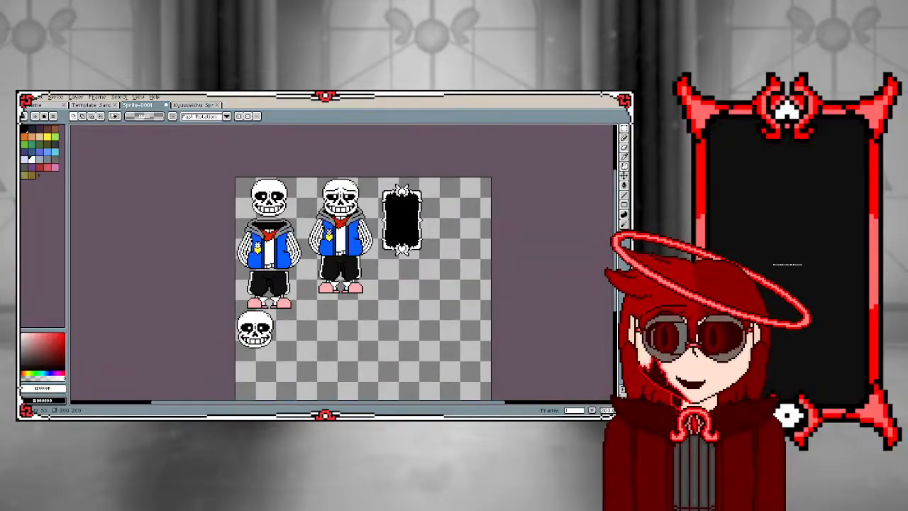
{"action": "scroll", "coordinate": [307, 227], "scroll_direction": "up", "scroll_amount": 2}
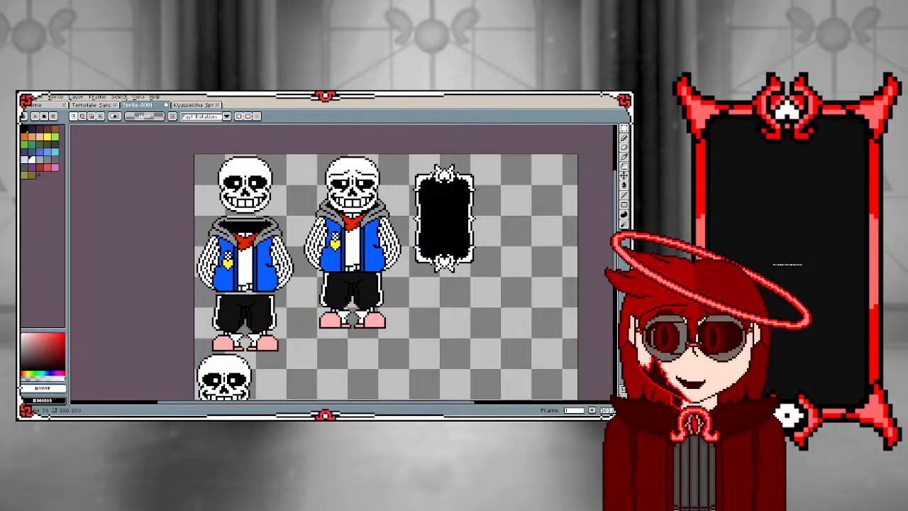
{"action": "scroll", "coordinate": [315, 223], "scroll_direction": "up", "scroll_amount": 1}
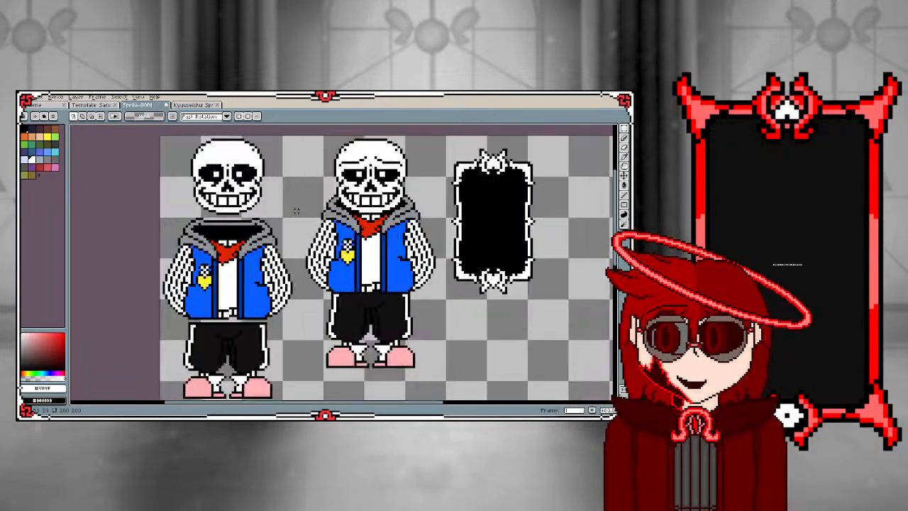
{"action": "left_click", "coordinate": [192, 107]}
{"action": "left_click", "coordinate": [142, 105]}
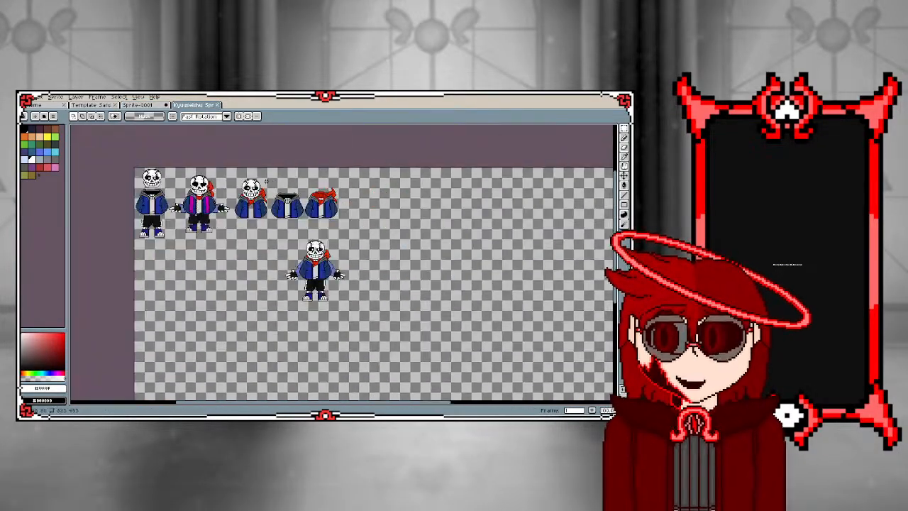
{"action": "left_click", "coordinate": [142, 105]}
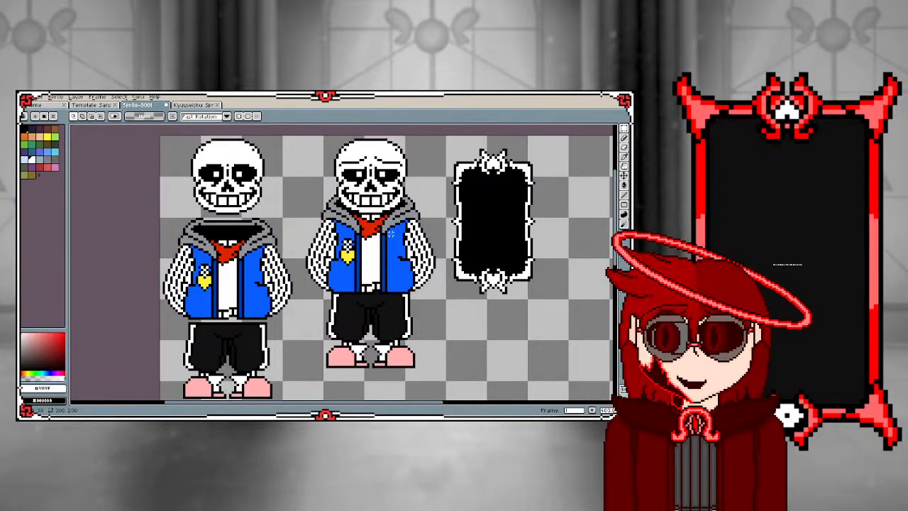
In the Template Sans document, select the left half of the gray fur collar around the lower skull for copying
{"action": "left_click", "coordinate": [97, 104]}
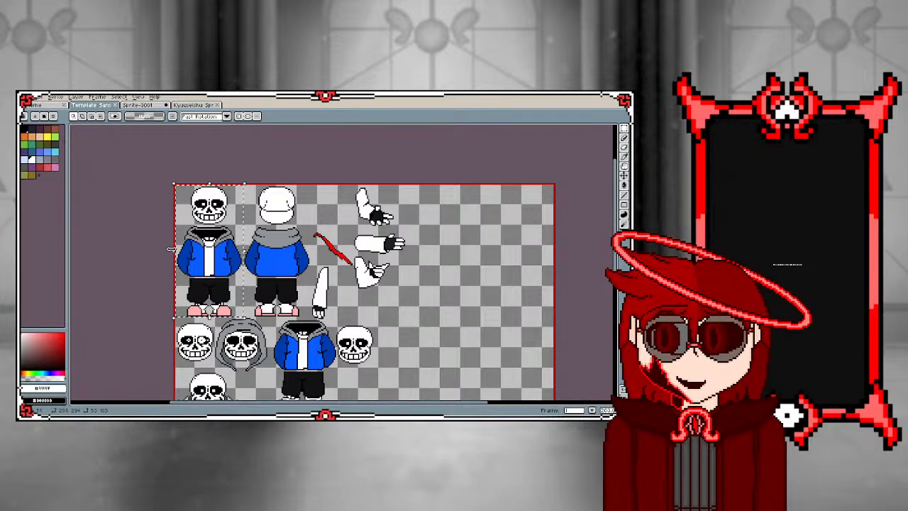
{"action": "scroll", "coordinate": [212, 316], "scroll_direction": "down", "scroll_amount": 4}
{"action": "scroll", "coordinate": [209, 361], "scroll_direction": "up", "scroll_amount": 5}
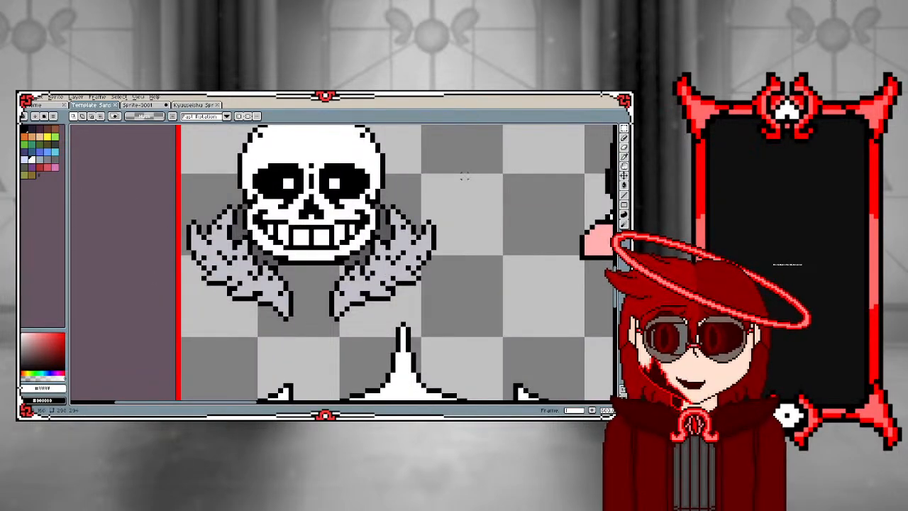
{"action": "scroll", "coordinate": [401, 180], "scroll_direction": "up", "scroll_amount": 1}
{"action": "left_click_drag", "start_coordinate": [76, 201], "coordinate": [239, 394]}
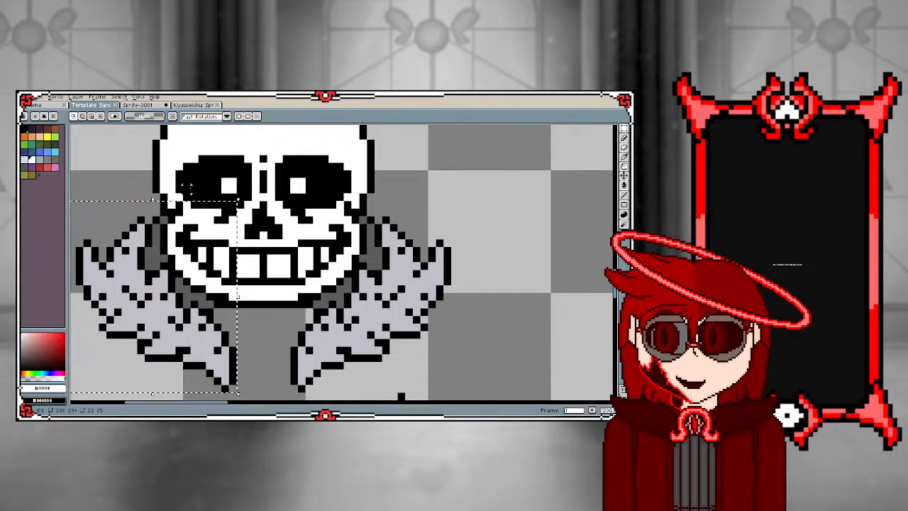
Paste the copied fur collar piece into Sprite-0001 and place it in the empty area below the black card
{"action": "left_click", "coordinate": [137, 105]}
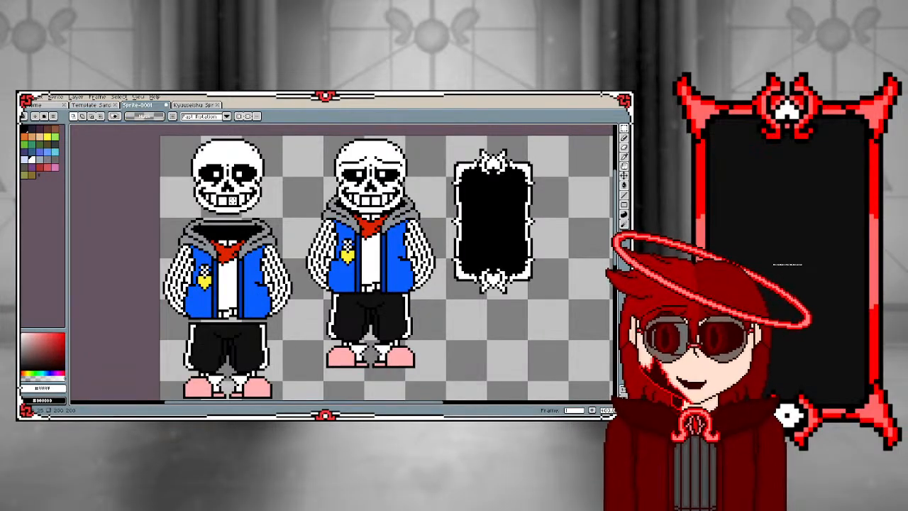
{"action": "key", "text": "ctrl+v"}
{"action": "left_click_drag", "start_coordinate": [194, 282], "coordinate": [440, 352]}
{"action": "scroll", "coordinate": [385, 335], "scroll_direction": "down", "scroll_amount": 1}
{"action": "left_click", "coordinate": [288, 321]}
{"action": "scroll", "coordinate": [503, 332], "scroll_direction": "up", "scroll_amount": 7}
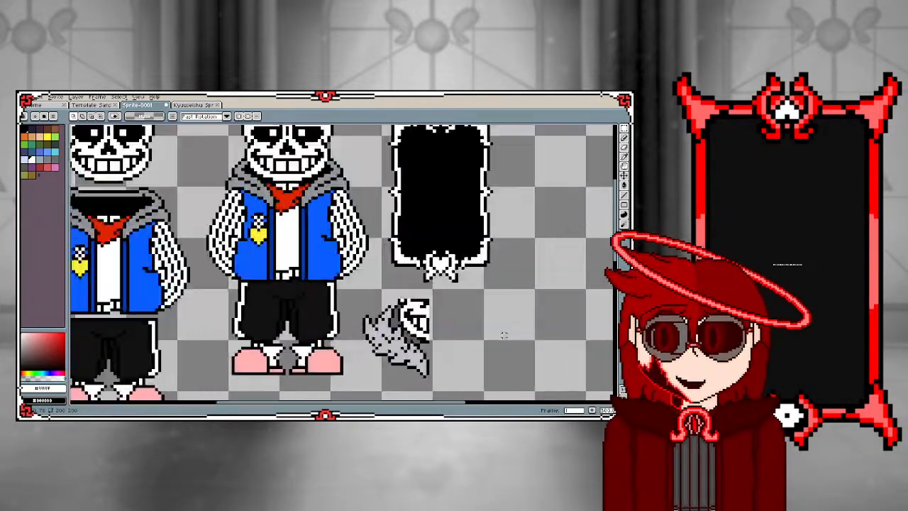
Delete the leftover skull and jaw pixels from the pasted fur collar piece below the black card
{"action": "left_click_drag", "start_coordinate": [284, 226], "coordinate": [409, 329]}
{"action": "key", "text": "Delete"}
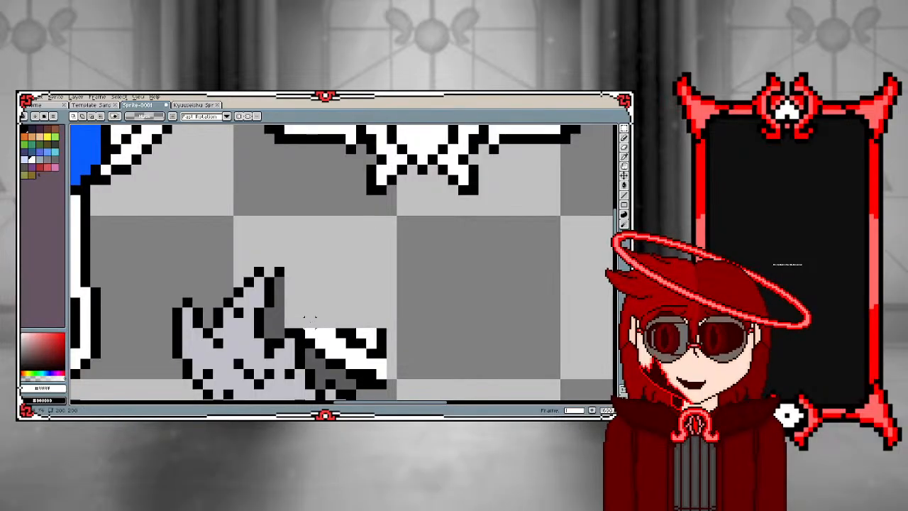
{"action": "mouse_move", "coordinate": [310, 321]}
{"action": "left_mouse_down"}
{"action": "mouse_move", "coordinate": [402, 374]}
{"action": "mouse_move", "coordinate": [413, 364]}
{"action": "left_mouse_up"}
{"action": "key", "text": "Delete"}
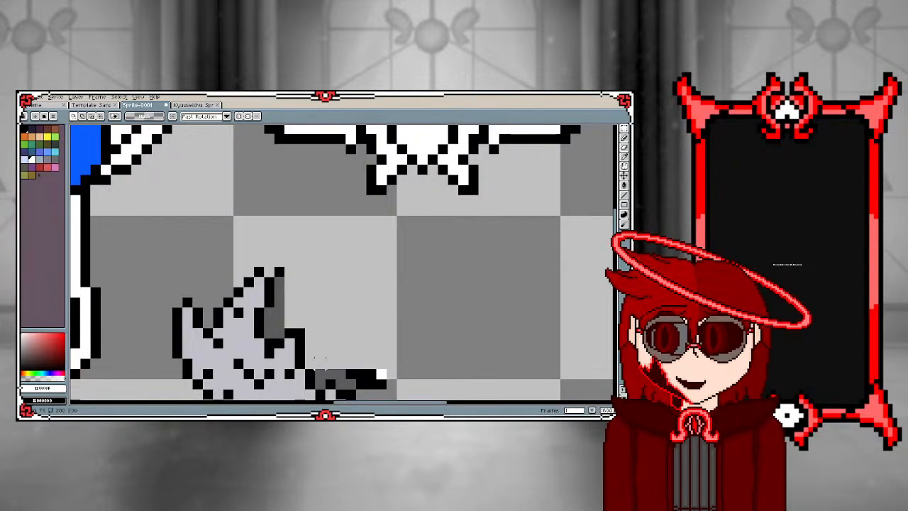
{"action": "mouse_move", "coordinate": [310, 364]}
{"action": "left_mouse_down"}
{"action": "mouse_move", "coordinate": [341, 384]}
{"action": "mouse_move", "coordinate": [405, 364]}
{"action": "mouse_move", "coordinate": [405, 374]}
{"action": "left_mouse_up"}
{"action": "key", "text": "Delete"}
{"action": "key", "text": "Delete"}
{"action": "key", "text": "Delete"}
{"action": "left_click_drag", "start_coordinate": [340, 373], "coordinate": [410, 382]}
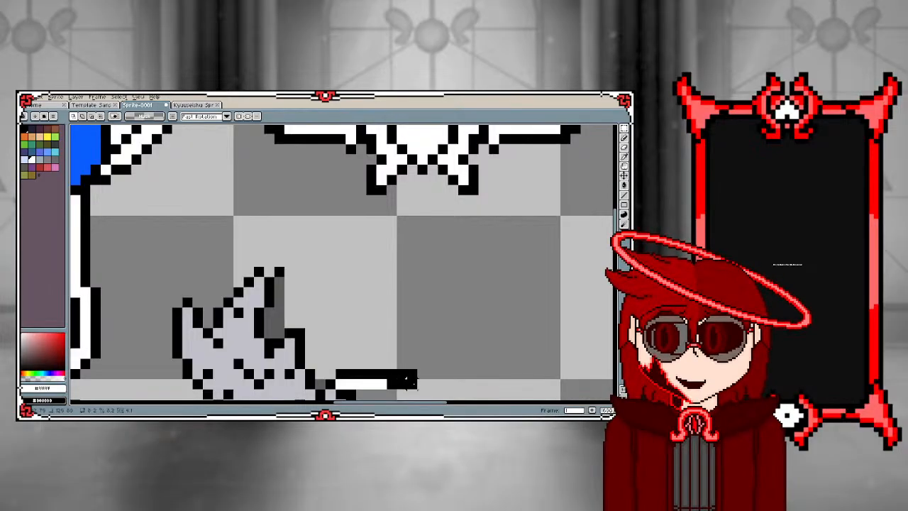
{"action": "key", "text": "Delete"}
Move the cleaned fur collar piece onto the left side of the posed sprite's hood, beside the jaw
{"action": "scroll", "coordinate": [408, 382], "scroll_direction": "down", "scroll_amount": 2}
{"action": "scroll", "coordinate": [294, 299], "scroll_direction": "down", "scroll_amount": 3}
{"action": "left_click_drag", "start_coordinate": [296, 305], "coordinate": [378, 390]}
{"action": "mouse_move", "coordinate": [312, 349]}
{"action": "left_mouse_down"}
{"action": "mouse_move", "coordinate": [130, 221]}
{"action": "mouse_move", "coordinate": [161, 190]}
{"action": "left_mouse_up"}
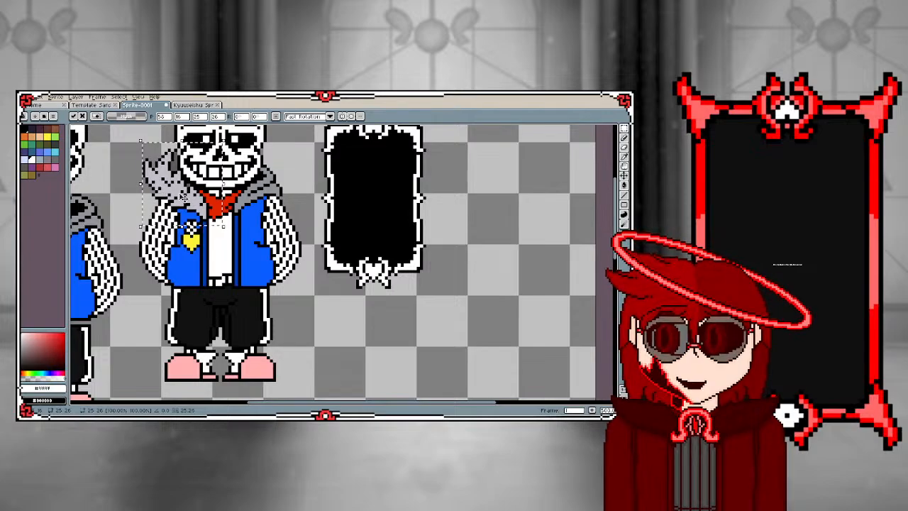
{"action": "scroll", "coordinate": [161, 189], "scroll_direction": "down", "scroll_amount": 2}
{"action": "scroll", "coordinate": [150, 187], "scroll_direction": "up", "scroll_amount": 2}
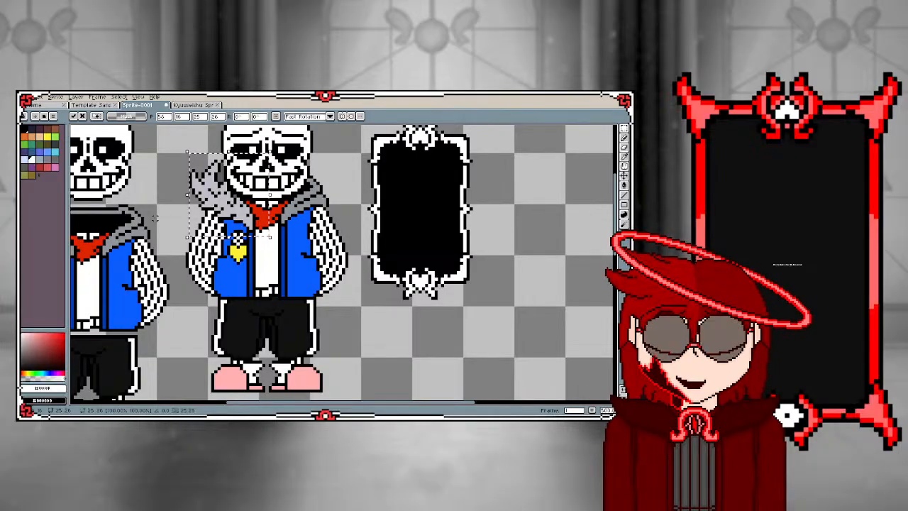
{"action": "scroll", "coordinate": [156, 219], "scroll_direction": "down", "scroll_amount": 1}
{"action": "scroll", "coordinate": [193, 164], "scroll_direction": "up", "scroll_amount": 5}
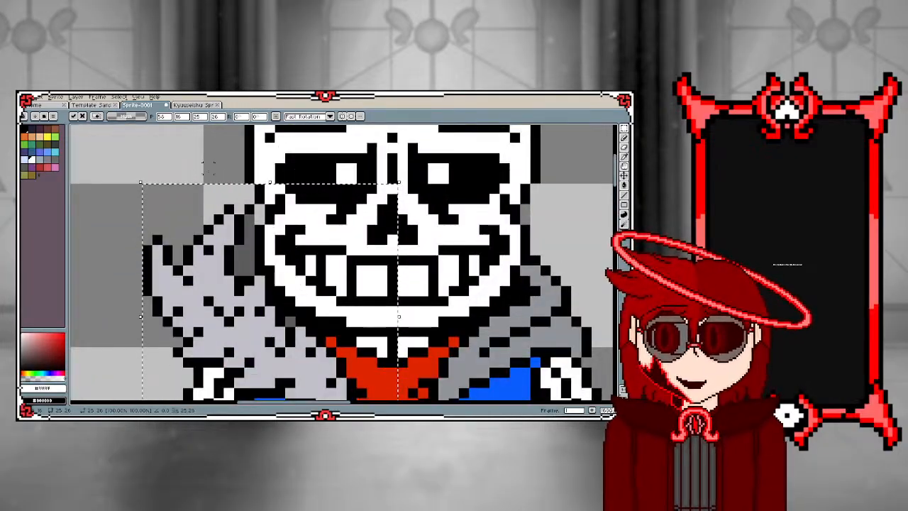
{"action": "scroll", "coordinate": [209, 168], "scroll_direction": "down", "scroll_amount": 2}
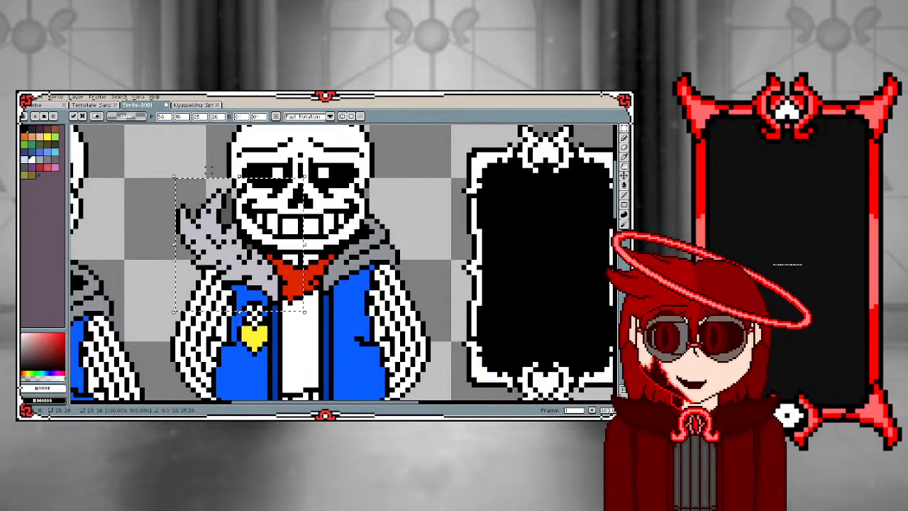
Mirror the fur collar piece horizontally and place it on the right side of the posed sprite's hood
{"action": "key", "text": "shift+h"}
{"action": "left_click_drag", "start_coordinate": [250, 265], "coordinate": [375, 268]}
{"action": "left_click", "coordinate": [222, 210]}
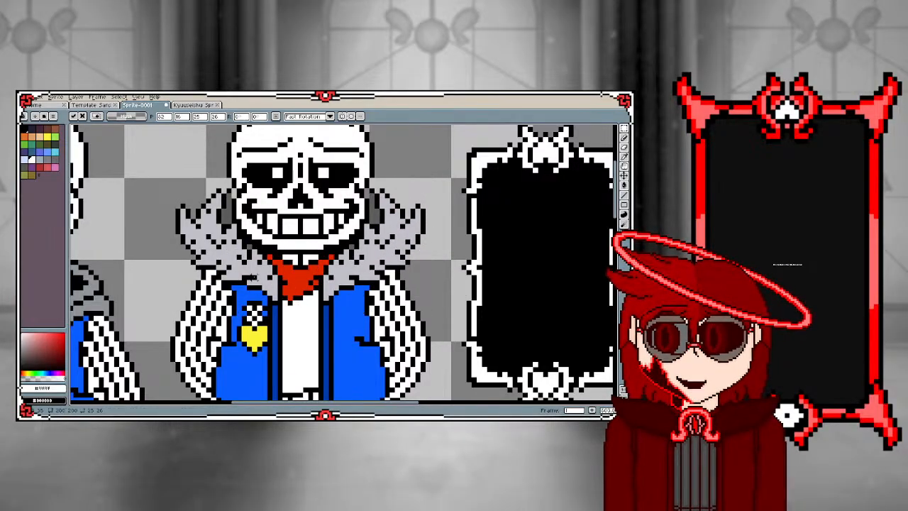
Sample the fur collar's dark gray lining colour and fill the gap between the left collar and the skull
{"action": "scroll", "coordinate": [220, 206], "scroll_direction": "up", "scroll_amount": 1}
{"action": "scroll", "coordinate": [221, 206], "scroll_direction": "up", "scroll_amount": 1}
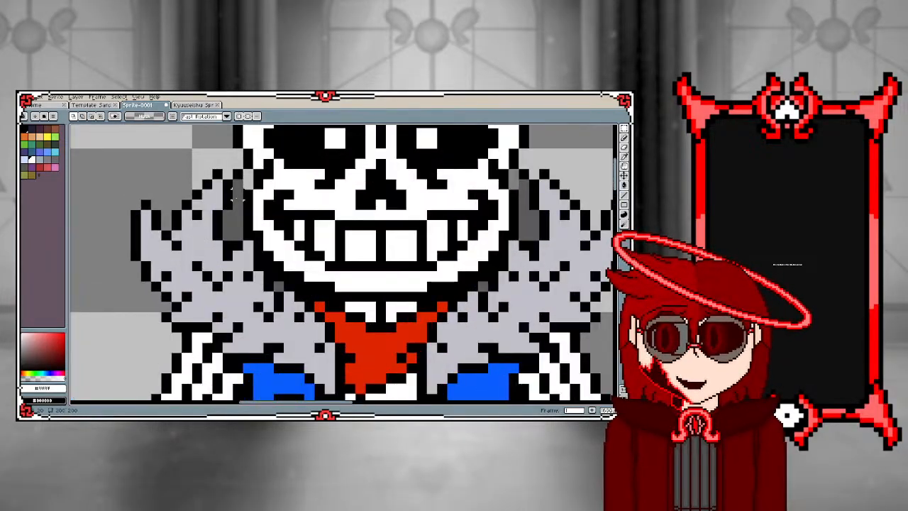
{"action": "key", "text": "i"}
{"action": "left_click", "coordinate": [238, 196]}
{"action": "key", "text": "g"}
{"action": "left_click", "coordinate": [248, 176]}
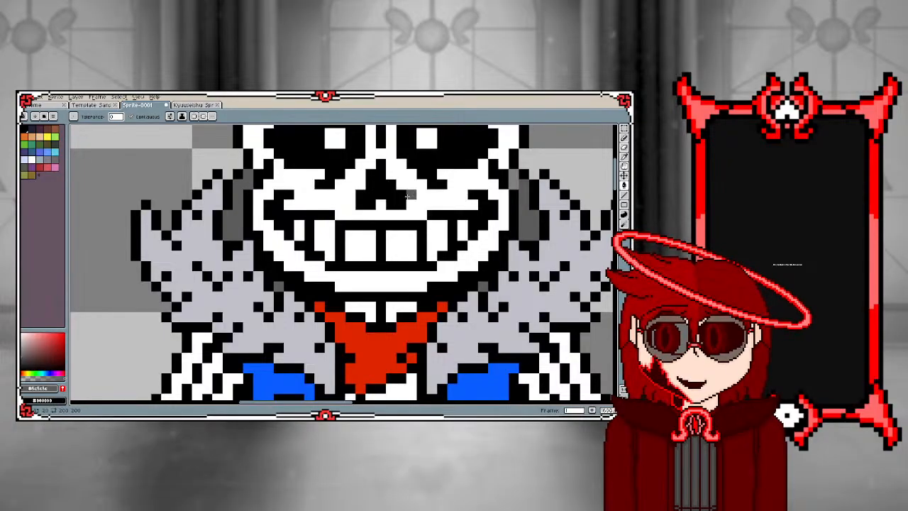
Recolour both halves of the posed sprite's fur collar with the gray sampled from the separated sprite's hood
{"action": "scroll", "coordinate": [507, 181], "scroll_direction": "down", "scroll_amount": 3}
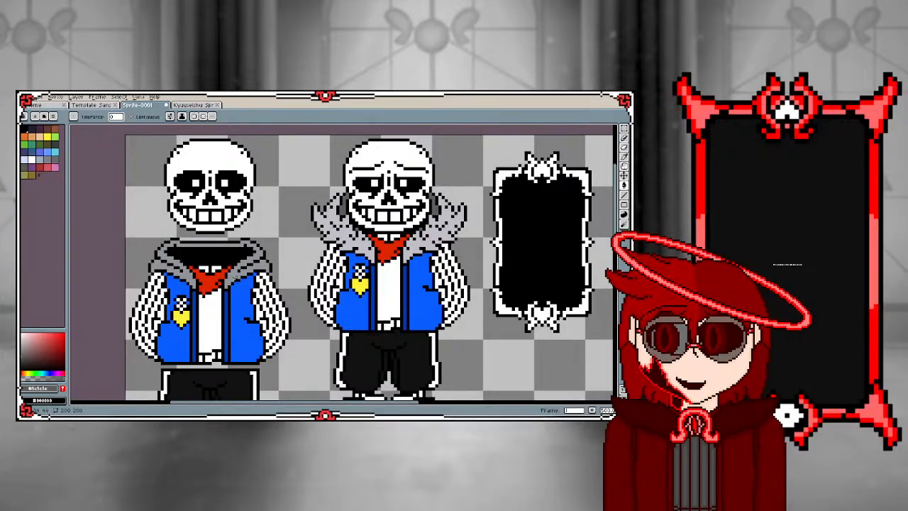
{"action": "left_click", "coordinate": [237, 273], "text": "alt"}
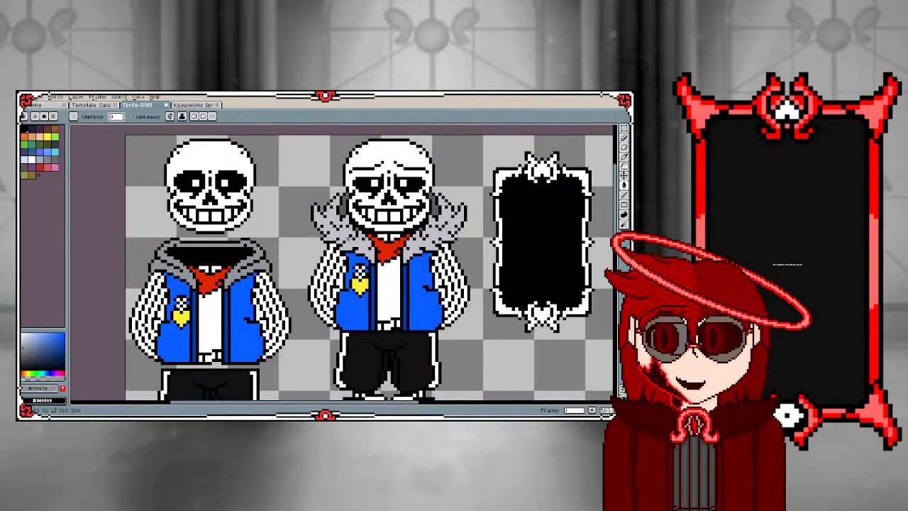
{"action": "left_click", "coordinate": [338, 238]}
{"action": "left_click", "coordinate": [438, 237]}
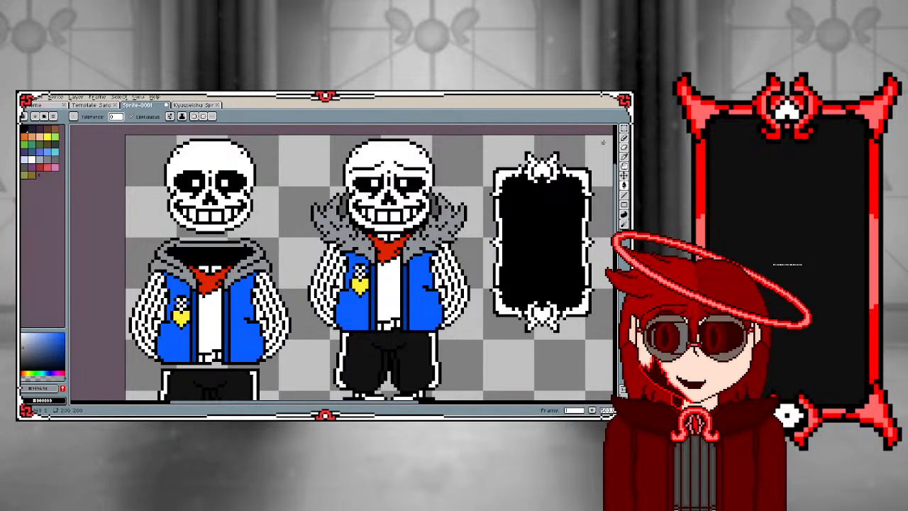
Duplicate the left half of the posed sprite's fur collar and place it in the empty canvas area below the card
{"action": "left_click", "coordinate": [624, 128]}
{"action": "scroll", "coordinate": [409, 215], "scroll_direction": "up", "scroll_amount": 2}
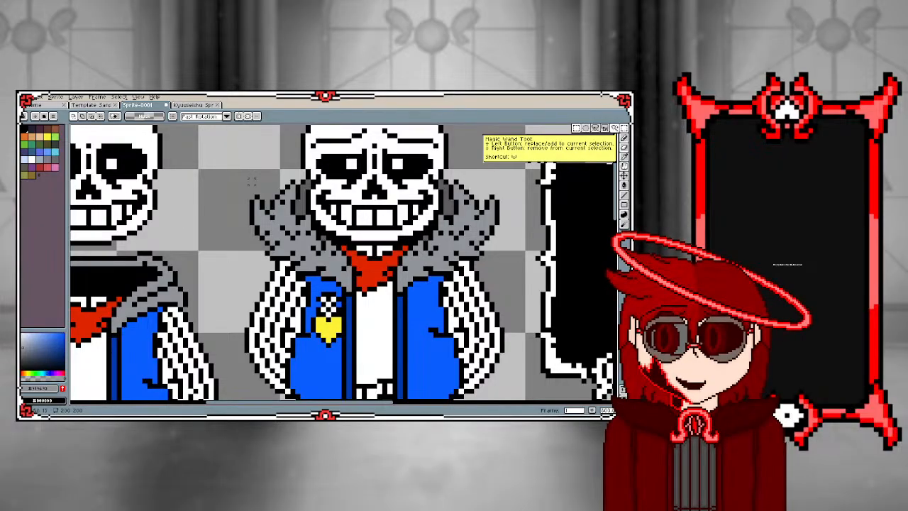
{"action": "left_click_drag", "start_coordinate": [249, 180], "coordinate": [356, 295]}
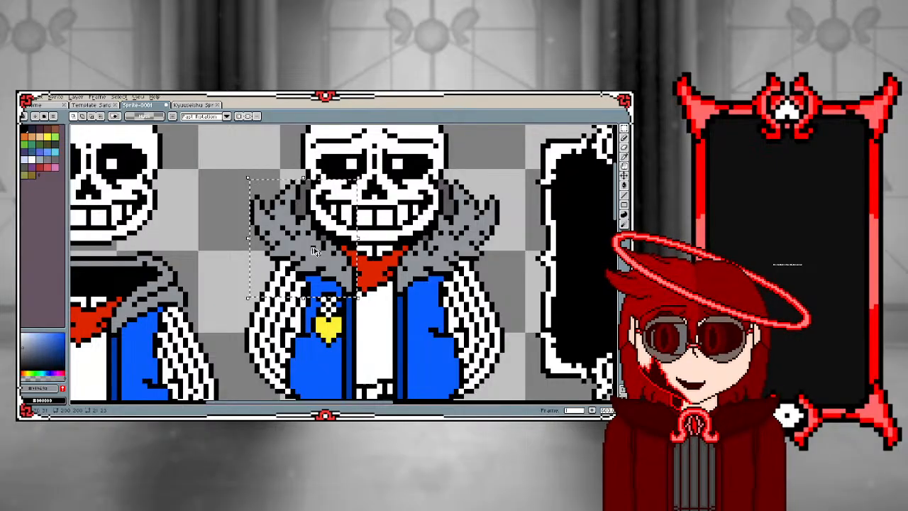
{"action": "left_click_drag", "start_coordinate": [308, 243], "coordinate": [312, 243]}
{"action": "scroll", "coordinate": [384, 301], "scroll_direction": "down", "scroll_amount": 6}
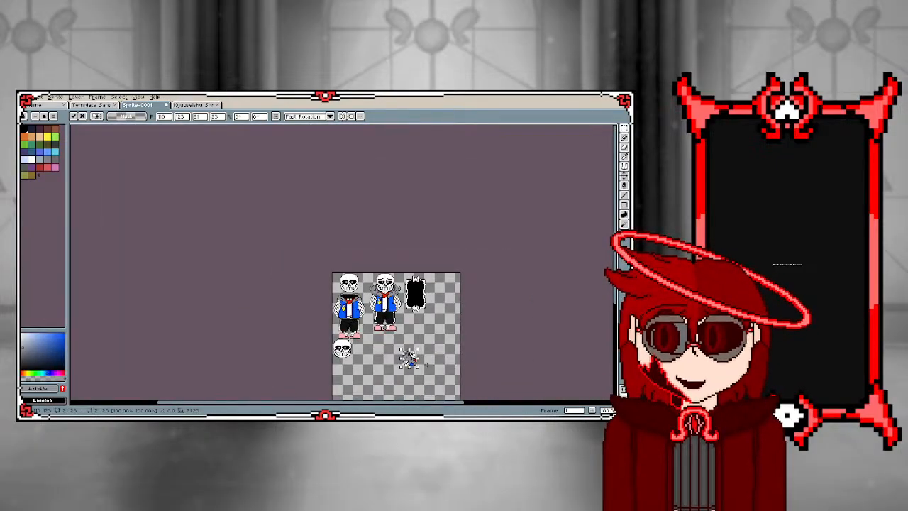
{"action": "left_click", "coordinate": [408, 357]}
{"action": "scroll", "coordinate": [342, 343], "scroll_direction": "up", "scroll_amount": 3}
{"action": "scroll", "coordinate": [310, 331], "scroll_direction": "down", "scroll_amount": 2}
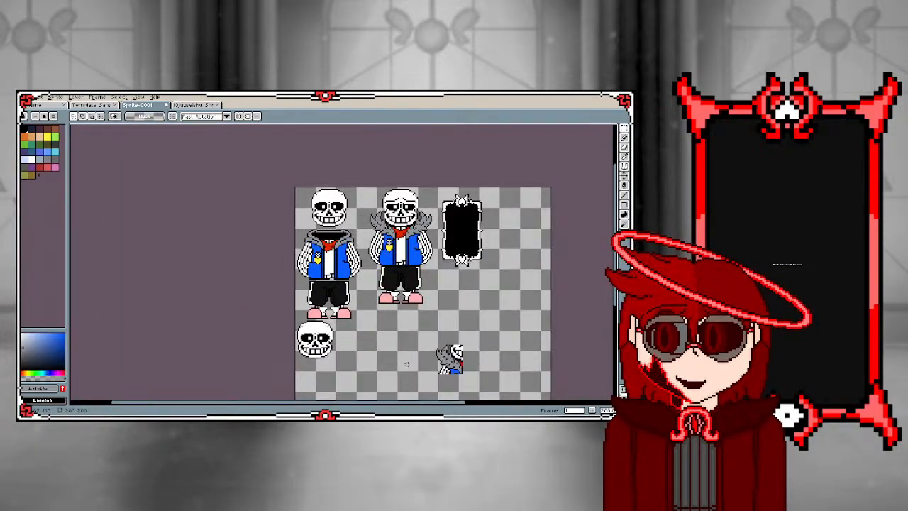
Erase the dark gray lining and the skull's black outline along the inner edge of the duplicated fur collar piece
{"action": "scroll", "coordinate": [454, 365], "scroll_direction": "up", "scroll_amount": 3}
{"action": "scroll", "coordinate": [455, 362], "scroll_direction": "up", "scroll_amount": 2}
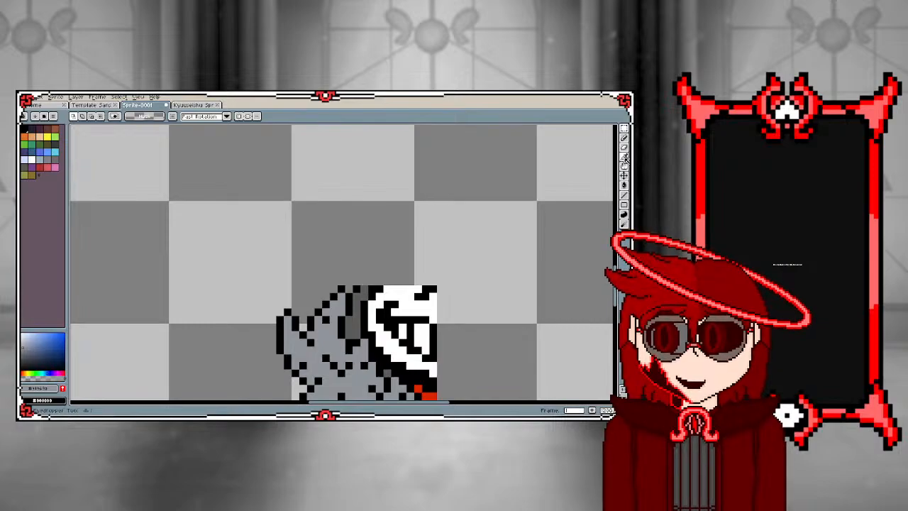
{"action": "left_click", "coordinate": [623, 149]}
{"action": "scroll", "coordinate": [369, 268], "scroll_direction": "down", "scroll_amount": 2}
{"action": "scroll", "coordinate": [370, 268], "scroll_direction": "up", "scroll_amount": 3}
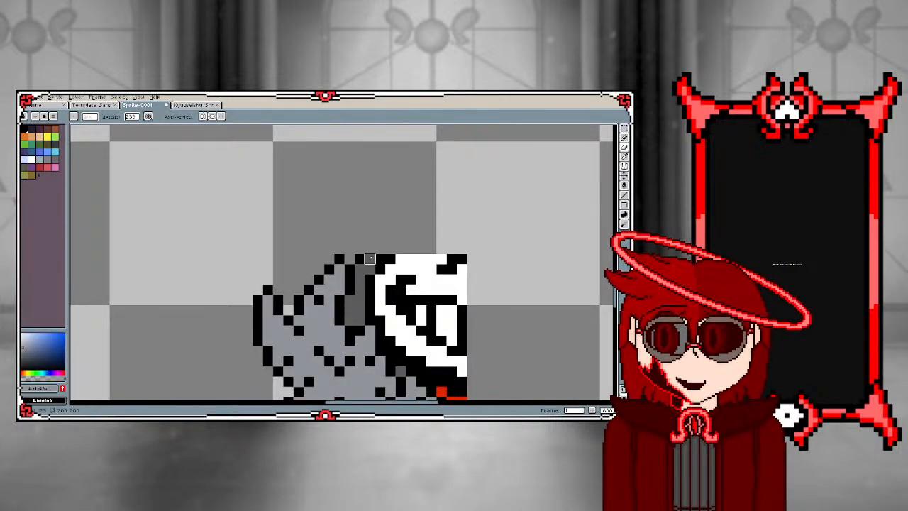
{"action": "mouse_move", "coordinate": [369, 268]}
{"action": "left_mouse_down"}
{"action": "mouse_move", "coordinate": [360, 319]}
{"action": "mouse_move", "coordinate": [349, 310]}
{"action": "mouse_move", "coordinate": [350, 299]}
{"action": "mouse_move", "coordinate": [381, 309]}
{"action": "mouse_move", "coordinate": [390, 319]}
{"action": "mouse_move", "coordinate": [390, 350]}
{"action": "mouse_move", "coordinate": [401, 370]}
{"action": "left_mouse_up"}
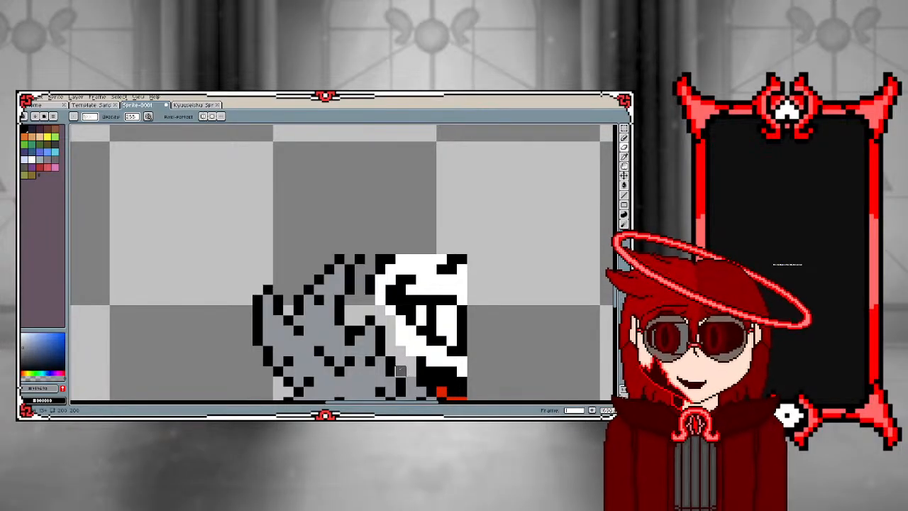
{"action": "key", "text": "ctrl+z"}
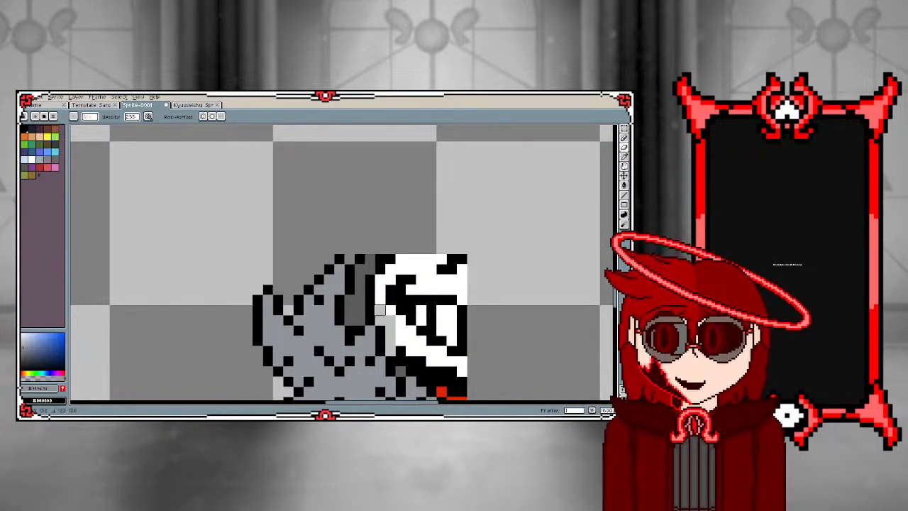
{"action": "mouse_move", "coordinate": [380, 310]}
{"action": "left_mouse_down"}
{"action": "mouse_move", "coordinate": [349, 320]}
{"action": "mouse_move", "coordinate": [370, 259]}
{"action": "mouse_move", "coordinate": [359, 258]}
{"action": "mouse_move", "coordinate": [369, 300]}
{"action": "left_mouse_up"}
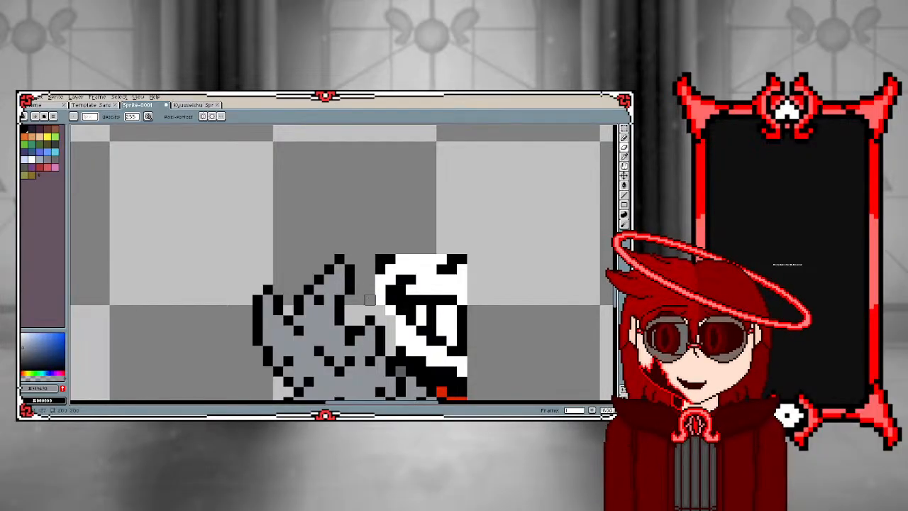
{"action": "scroll", "coordinate": [370, 300], "scroll_direction": "down", "scroll_amount": 5}
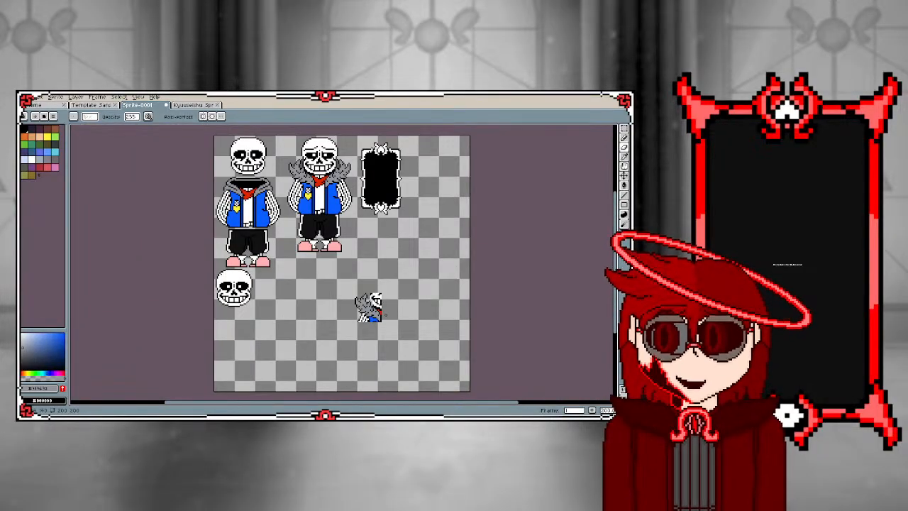
{"action": "scroll", "coordinate": [378, 308], "scroll_direction": "up", "scroll_amount": 4}
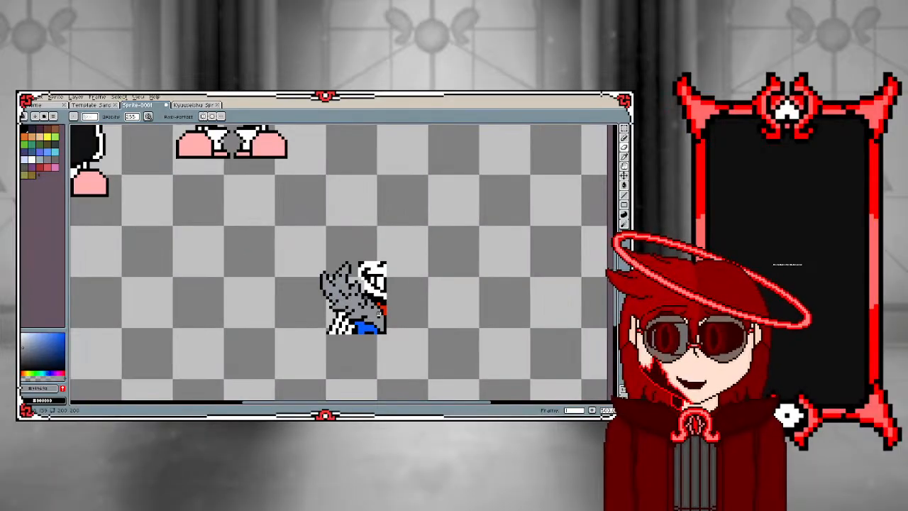
{"action": "mouse_move", "coordinate": [349, 304]}
{"action": "left_mouse_down"}
{"action": "mouse_move", "coordinate": [381, 304]}
{"action": "mouse_move", "coordinate": [381, 314]}
{"action": "mouse_move", "coordinate": [380, 293]}
{"action": "left_mouse_up"}
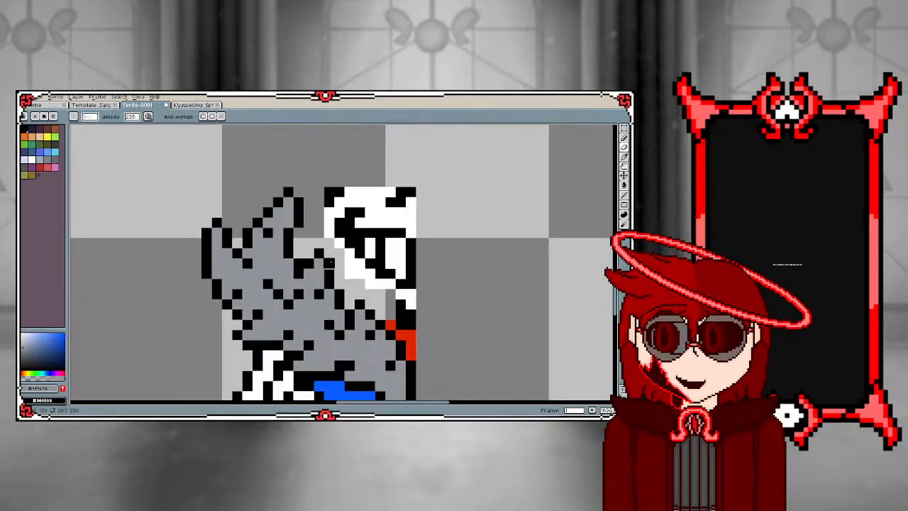
Set the fill colour to fully transparent and clear the white skull area and mouth pixels beside the duplicated collar piece
{"action": "key", "text": "g"}
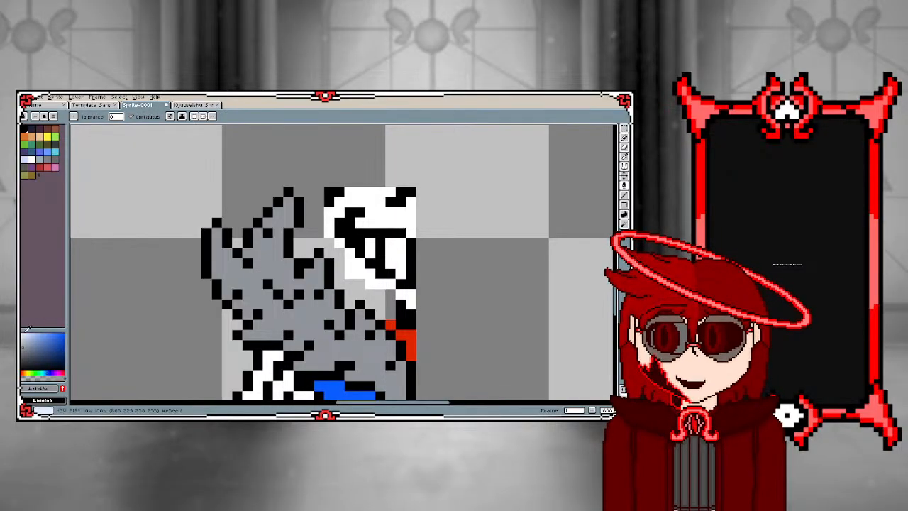
{"action": "left_click", "coordinate": [32, 159]}
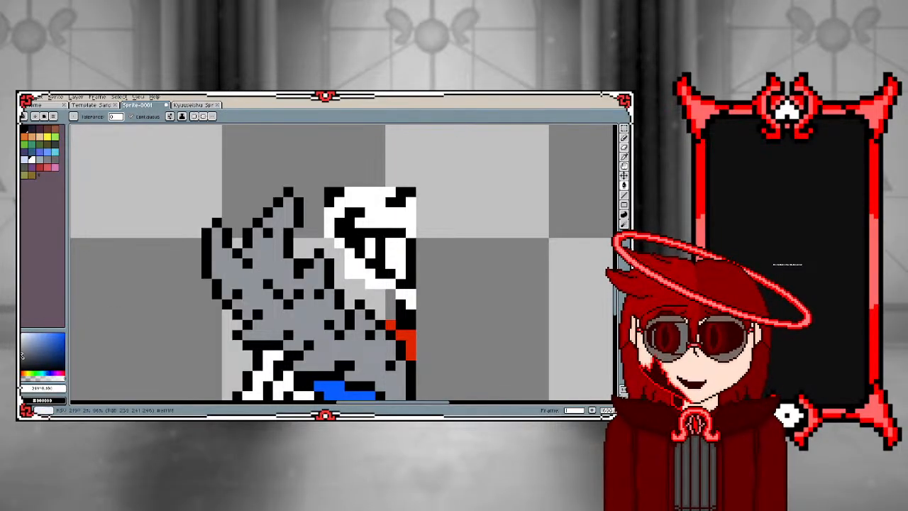
{"action": "left_click", "coordinate": [31, 373]}
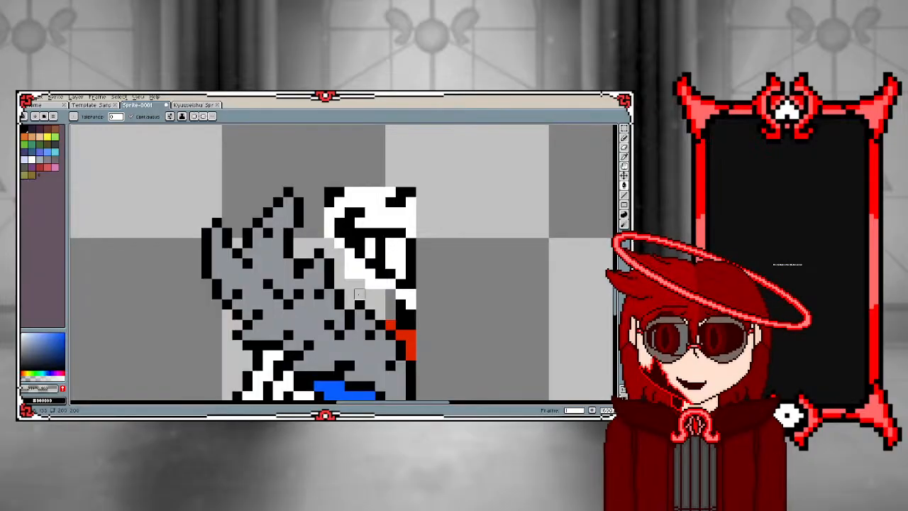
{"action": "scroll", "coordinate": [370, 253], "scroll_direction": "up", "scroll_amount": 2}
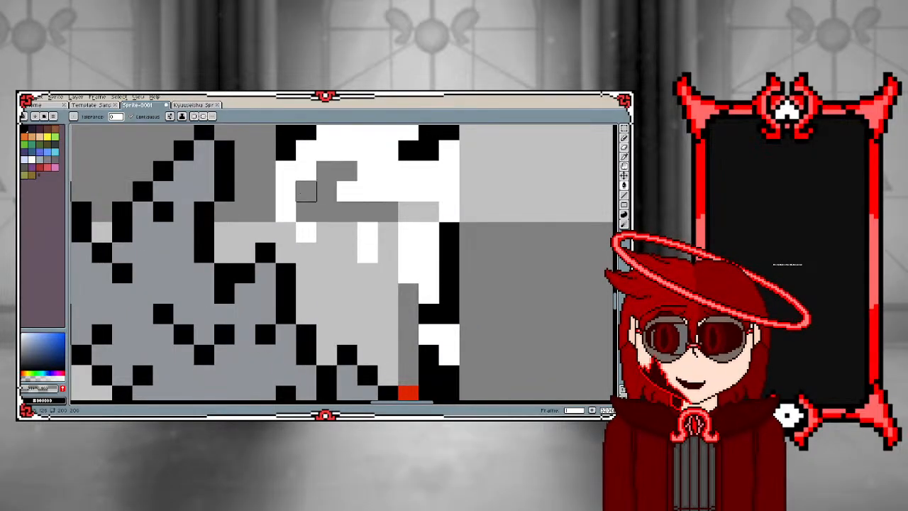
{"action": "left_click", "coordinate": [286, 192]}
{"action": "left_click", "coordinate": [305, 232]}
{"action": "left_click", "coordinate": [286, 150]}
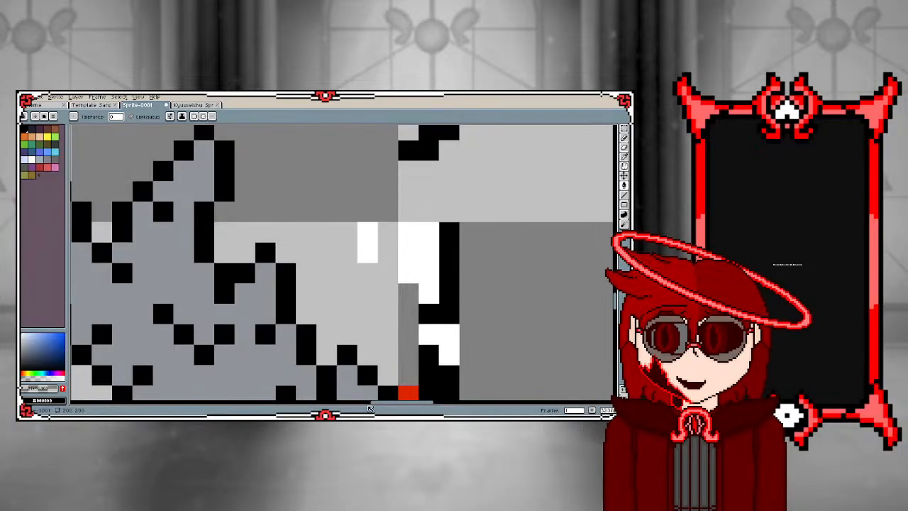
Clear the remaining black and white skull and neck fragments above the red scarf with transparent fills
{"action": "scroll", "coordinate": [360, 356], "scroll_direction": "down", "scroll_amount": 4}
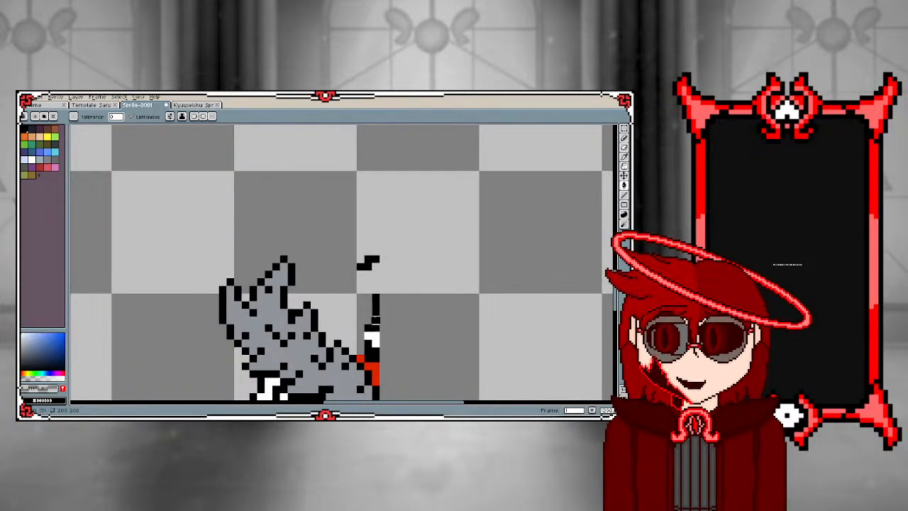
{"action": "left_click", "coordinate": [376, 320]}
{"action": "left_click", "coordinate": [375, 342]}
{"action": "left_click", "coordinate": [375, 357]}
{"action": "left_click", "coordinate": [369, 260]}
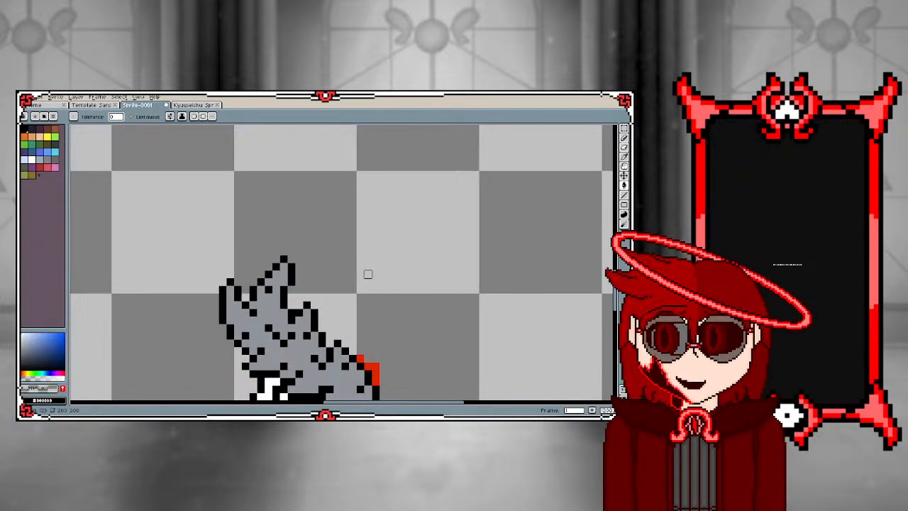
Select the cleaned fur collar piece and move it onto the left side of the separated sprite's hood
{"action": "scroll", "coordinate": [367, 274], "scroll_direction": "down", "scroll_amount": 3}
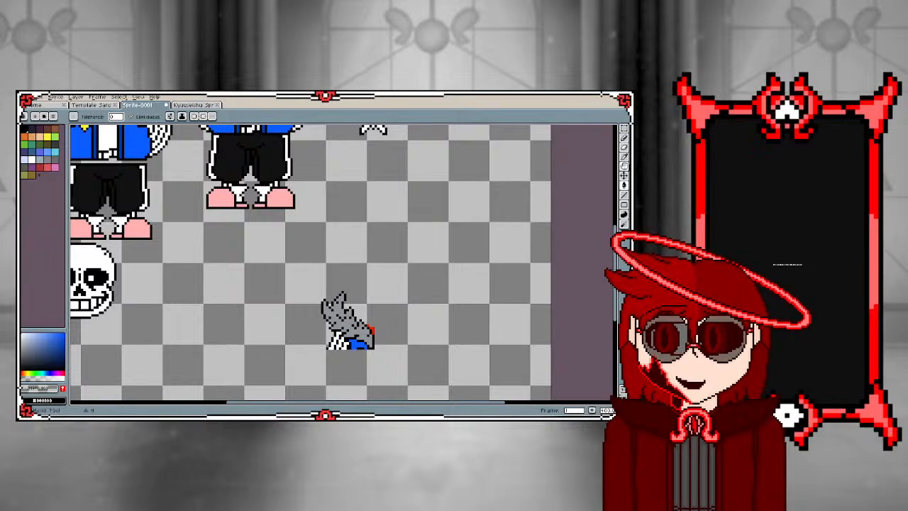
{"action": "left_click", "coordinate": [625, 137]}
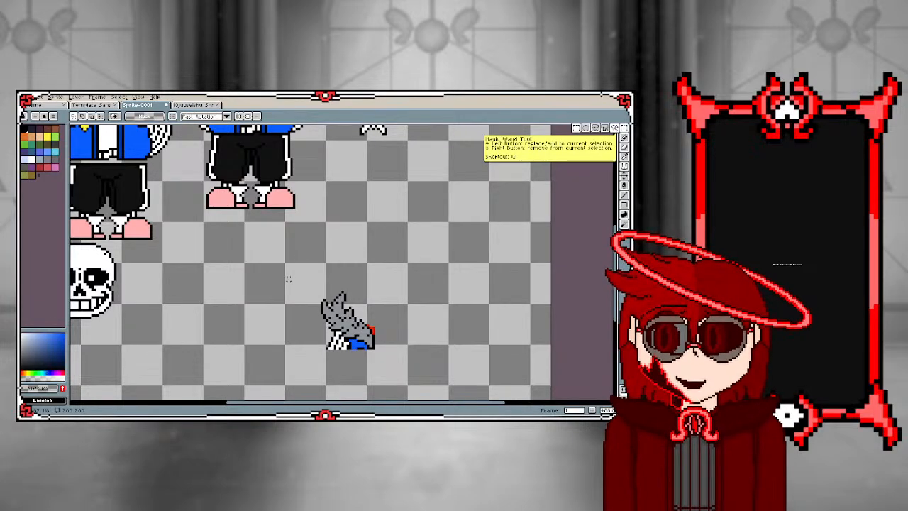
{"action": "left_click_drag", "start_coordinate": [287, 279], "coordinate": [398, 379]}
{"action": "left_click_drag", "start_coordinate": [333, 324], "coordinate": [110, 131]}
{"action": "scroll", "coordinate": [251, 342], "scroll_direction": "down", "scroll_amount": 4}
{"action": "scroll", "coordinate": [231, 317], "scroll_direction": "up", "scroll_amount": 4}
{"action": "left_click_drag", "start_coordinate": [270, 308], "coordinate": [273, 261]}
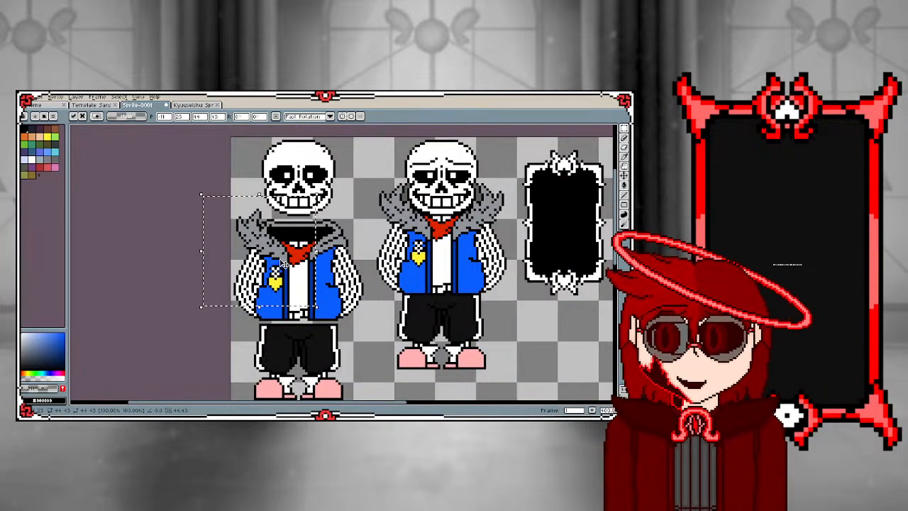
Flip a copy of the fur collar piece horizontally and place it on the right side of the separated sprite's hood
{"action": "scroll", "coordinate": [283, 256], "scroll_direction": "up", "scroll_amount": 2}
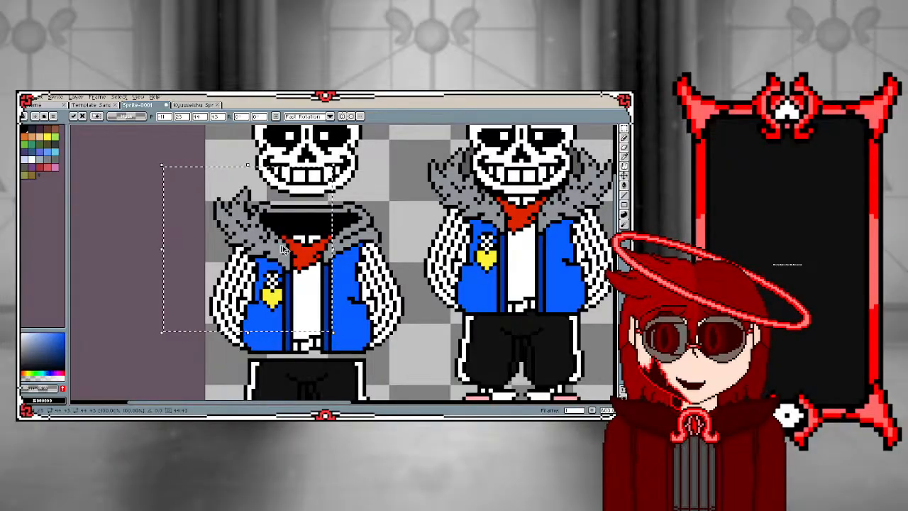
{"action": "key", "text": "shift+h"}
{"action": "left_click_drag", "start_coordinate": [249, 249], "coordinate": [367, 249]}
{"action": "left_click", "coordinate": [241, 252]}
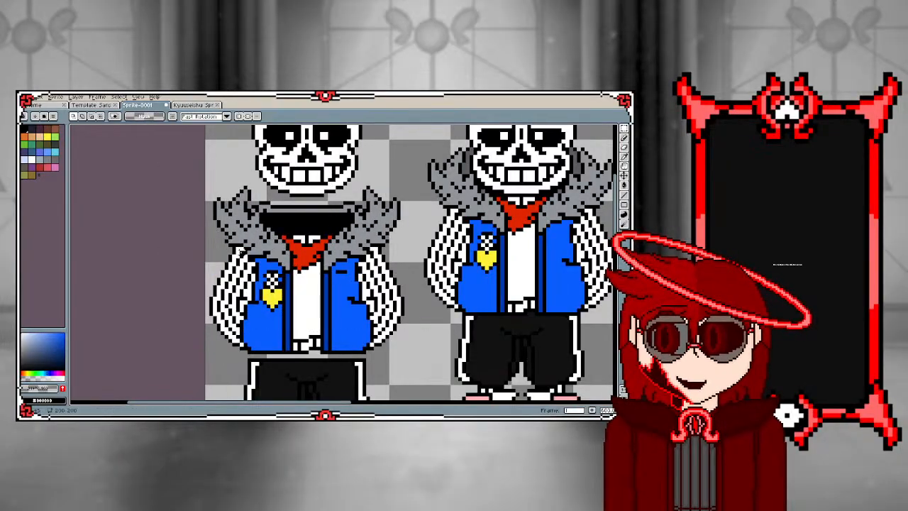
Sample the jacket's blue and fill the stray black mark on the separated jacket's right panel with it
{"action": "scroll", "coordinate": [241, 253], "scroll_direction": "down", "scroll_amount": 1}
{"action": "scroll", "coordinate": [329, 272], "scroll_direction": "up", "scroll_amount": 2}
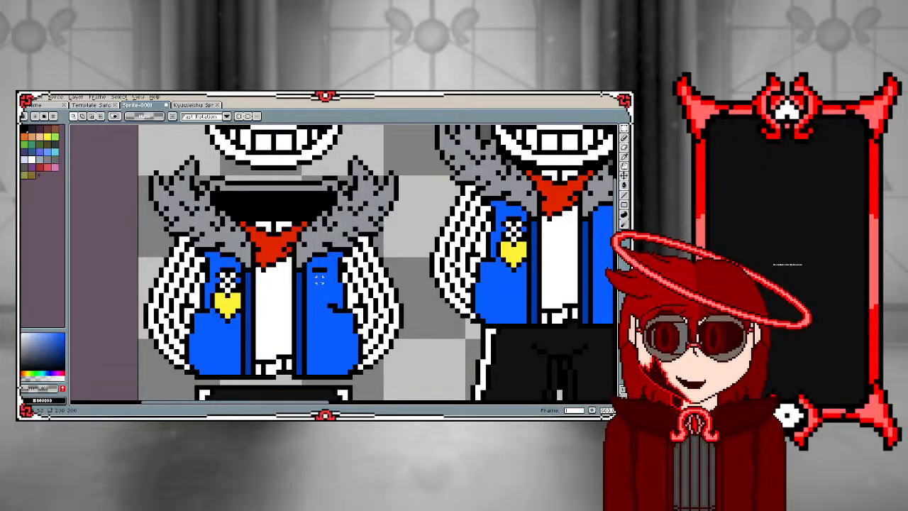
{"action": "key", "text": "i"}
{"action": "left_click", "coordinate": [319, 279]}
{"action": "key", "text": "g"}
{"action": "left_click", "coordinate": [321, 270]}
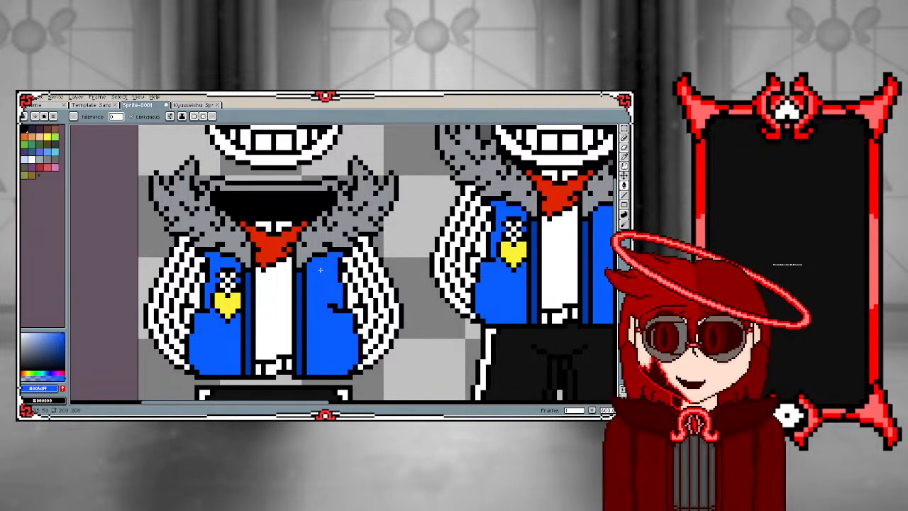
Compare the separated sprite's mirrored fur collar with the collar on the posed sprite
{"action": "scroll", "coordinate": [320, 269], "scroll_direction": "down", "scroll_amount": 4}
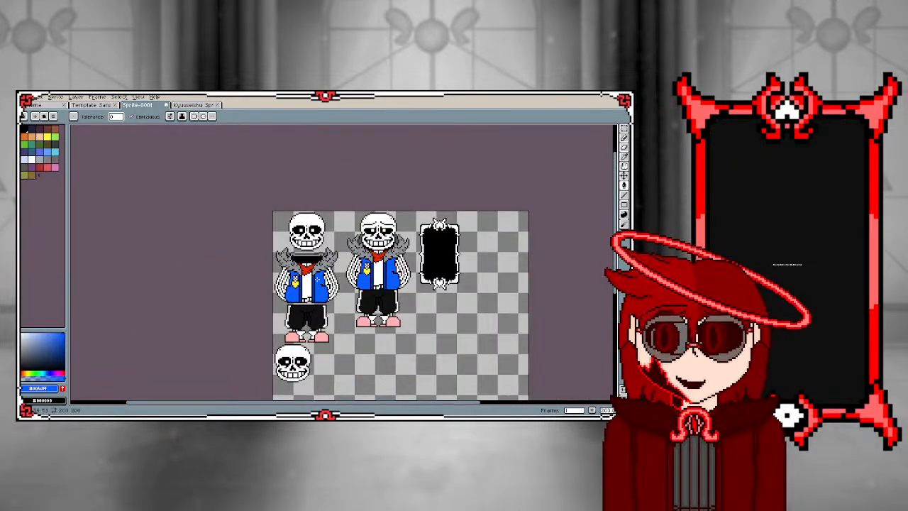
{"action": "scroll", "coordinate": [317, 279], "scroll_direction": "up", "scroll_amount": 2}
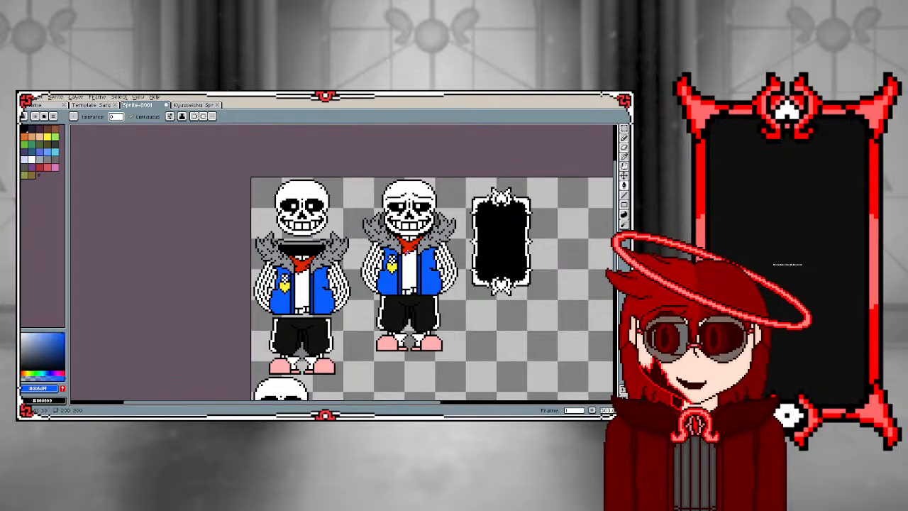
{"action": "scroll", "coordinate": [316, 279], "scroll_direction": "down", "scroll_amount": 3}
{"action": "scroll", "coordinate": [316, 279], "scroll_direction": "up", "scroll_amount": 2}
{"action": "scroll", "coordinate": [316, 279], "scroll_direction": "up", "scroll_amount": 2}
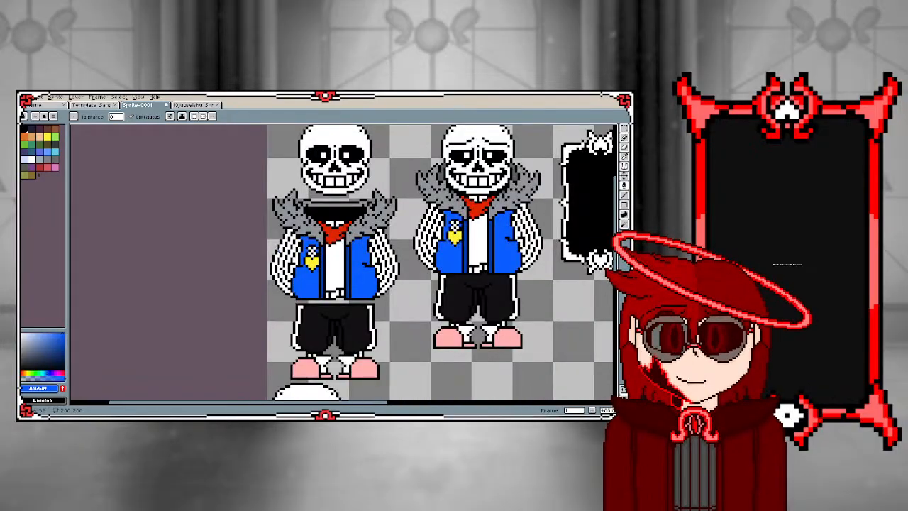
{"action": "scroll", "coordinate": [340, 261], "scroll_direction": "down", "scroll_amount": 1}
{"action": "scroll", "coordinate": [378, 264], "scroll_direction": "up", "scroll_amount": 2}
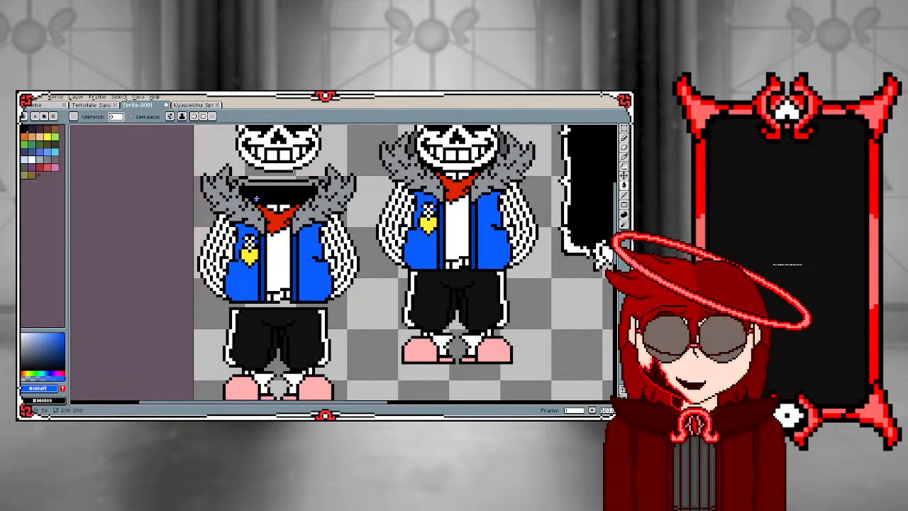
{"action": "scroll", "coordinate": [374, 264], "scroll_direction": "down", "scroll_amount": 2}
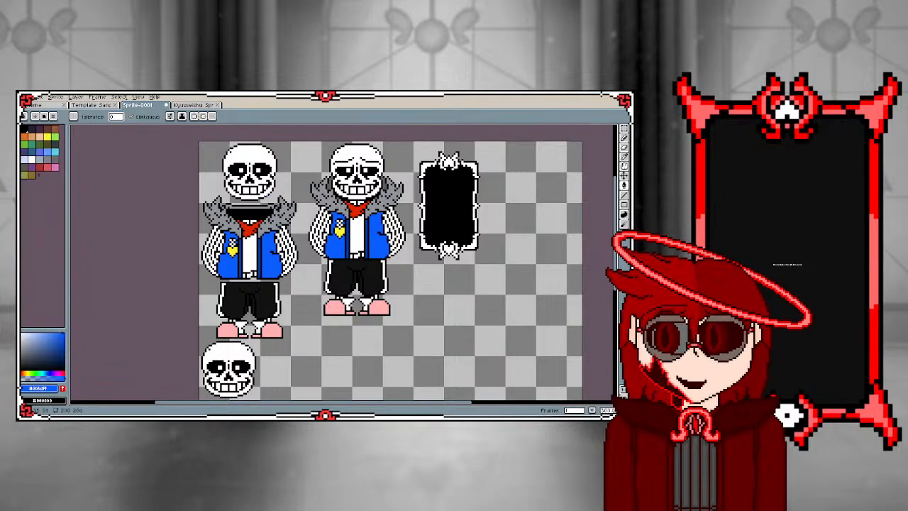
{"action": "scroll", "coordinate": [159, 222], "scroll_direction": "up", "scroll_amount": 5}
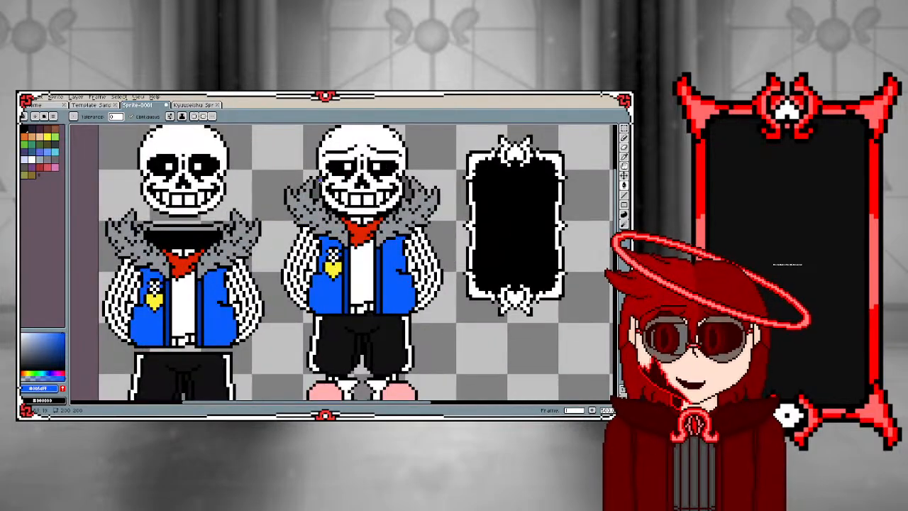
{"action": "scroll", "coordinate": [159, 222], "scroll_direction": "down", "scroll_amount": 5}
{"action": "scroll", "coordinate": [372, 204], "scroll_direction": "up", "scroll_amount": 3}
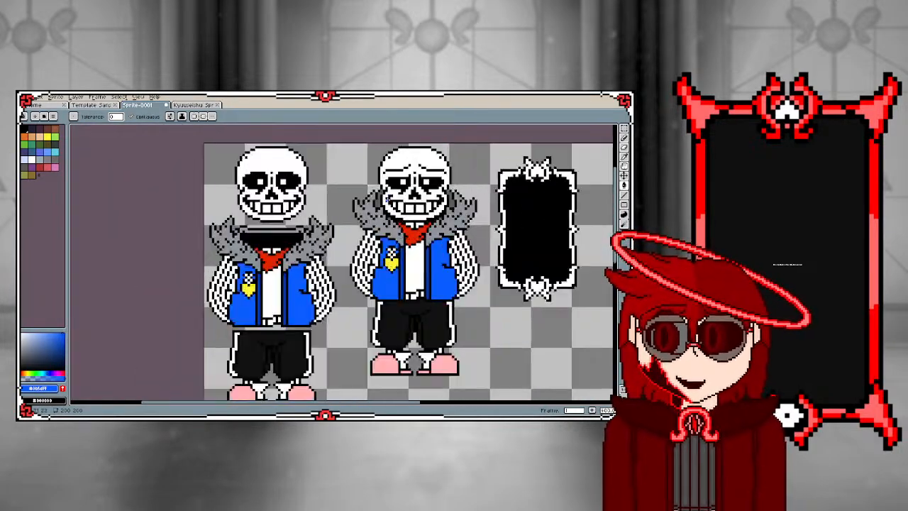
Sample the posed collar's dark gray lining, trace the separated hood opening's lower inner edge with it, and undo the last stray stroke
{"action": "key", "text": "i"}
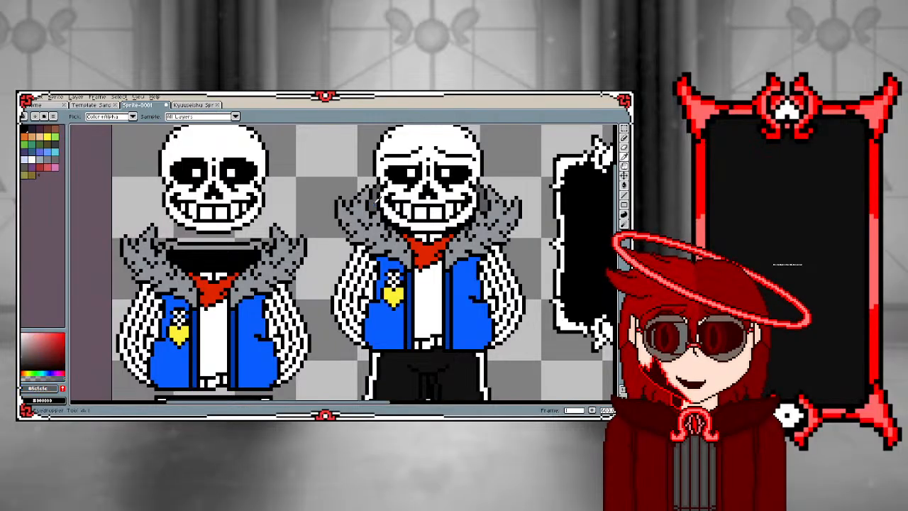
{"action": "scroll", "coordinate": [220, 256], "scroll_direction": "up", "scroll_amount": 2}
{"action": "key", "text": "l"}
{"action": "scroll", "coordinate": [172, 234], "scroll_direction": "up", "scroll_amount": 2}
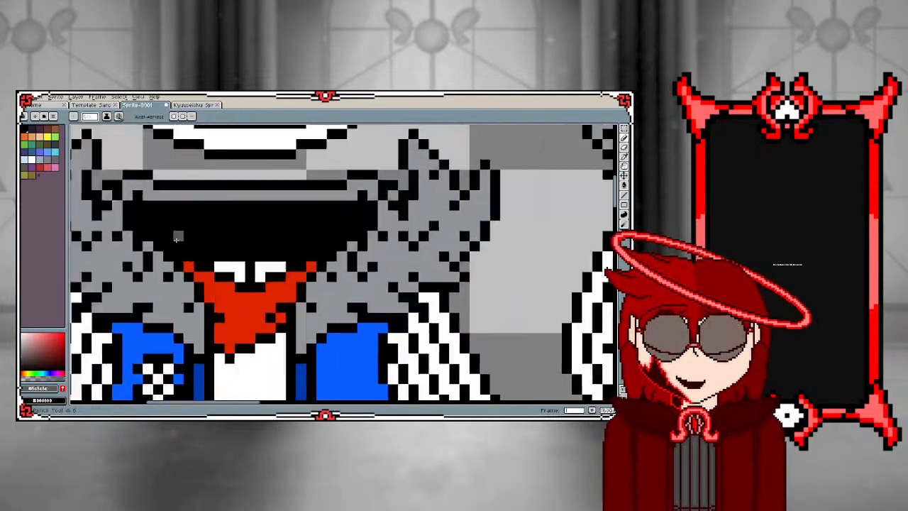
{"action": "mouse_move", "coordinate": [178, 249]}
{"action": "left_mouse_down"}
{"action": "mouse_move", "coordinate": [439, 236]}
{"action": "mouse_move", "coordinate": [402, 248]}
{"action": "mouse_move", "coordinate": [465, 250]}
{"action": "mouse_move", "coordinate": [469, 265]}
{"action": "mouse_move", "coordinate": [468, 243]}
{"action": "mouse_move", "coordinate": [340, 243]}
{"action": "mouse_move", "coordinate": [182, 270]}
{"action": "mouse_move", "coordinate": [137, 218]}
{"action": "mouse_move", "coordinate": [97, 209]}
{"action": "mouse_move", "coordinate": [95, 172]}
{"action": "mouse_move", "coordinate": [111, 185]}
{"action": "mouse_move", "coordinate": [219, 189]}
{"action": "mouse_move", "coordinate": [447, 171]}
{"action": "left_mouse_up"}
{"action": "key", "text": "ctrl+z"}
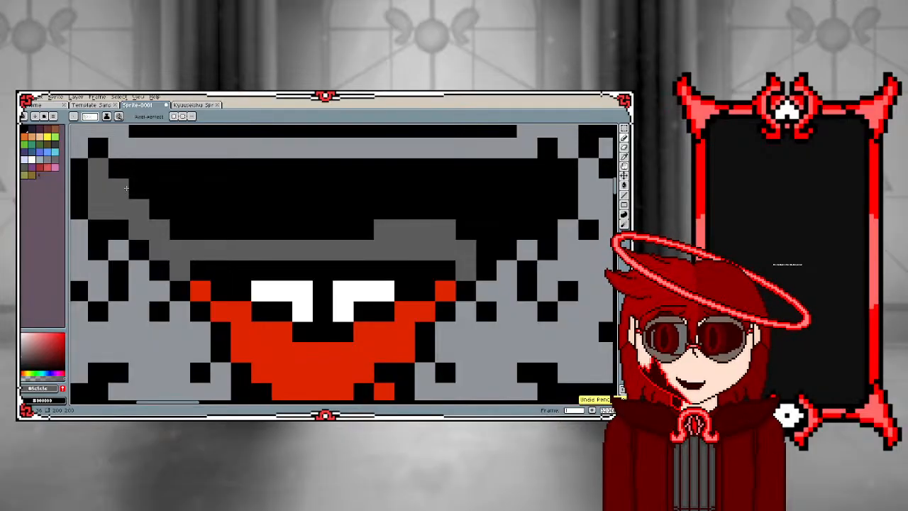
Outline the rest of the separated hood's opening in dark gray and fill its remaining black interior with the same colour
{"action": "mouse_move", "coordinate": [126, 190]}
{"action": "left_mouse_down"}
{"action": "mouse_move", "coordinate": [537, 184]}
{"action": "mouse_move", "coordinate": [544, 169]}
{"action": "mouse_move", "coordinate": [548, 207]}
{"action": "mouse_move", "coordinate": [508, 214]}
{"action": "mouse_move", "coordinate": [505, 227]}
{"action": "mouse_move", "coordinate": [486, 209]}
{"action": "mouse_move", "coordinate": [480, 246]}
{"action": "left_mouse_up"}
{"action": "key", "text": "g"}
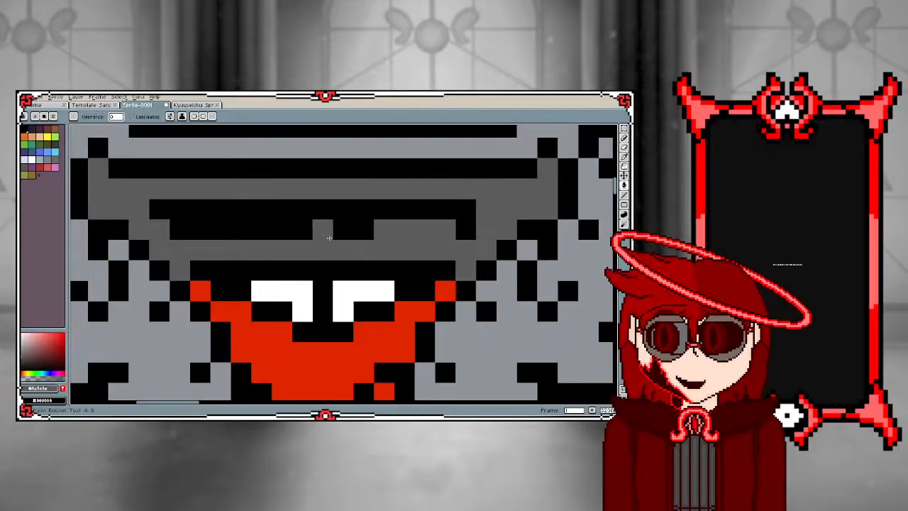
{"action": "left_click", "coordinate": [322, 228]}
{"action": "scroll", "coordinate": [323, 228], "scroll_direction": "down", "scroll_amount": 5}
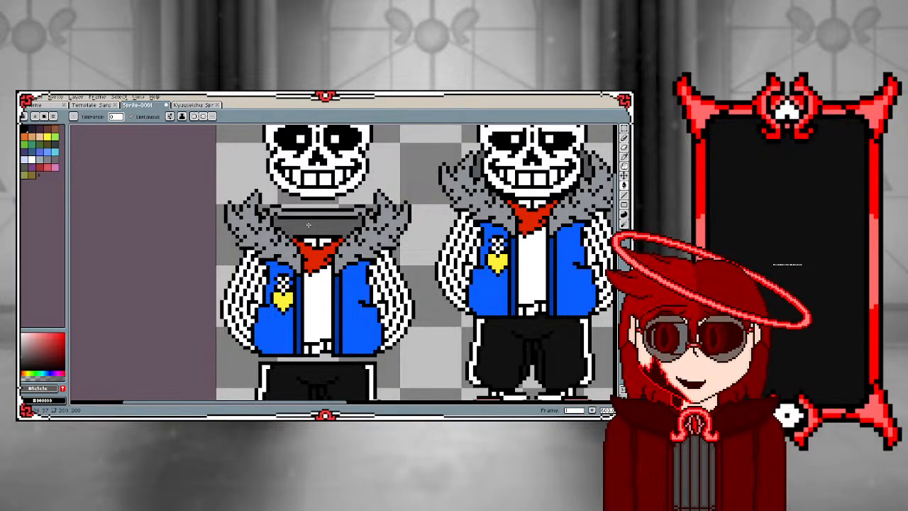
Fill both white pupils of the spare skull below the separated sprite with black
{"action": "scroll", "coordinate": [315, 226], "scroll_direction": "down", "scroll_amount": 3}
{"action": "scroll", "coordinate": [237, 343], "scroll_direction": "up", "scroll_amount": 5}
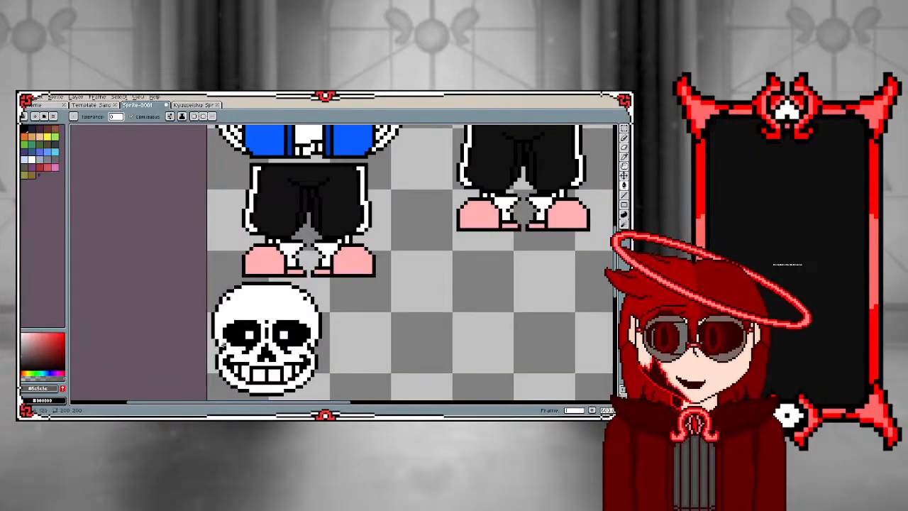
{"action": "scroll", "coordinate": [236, 343], "scroll_direction": "down", "scroll_amount": 2}
{"action": "scroll", "coordinate": [237, 343], "scroll_direction": "up", "scroll_amount": 4}
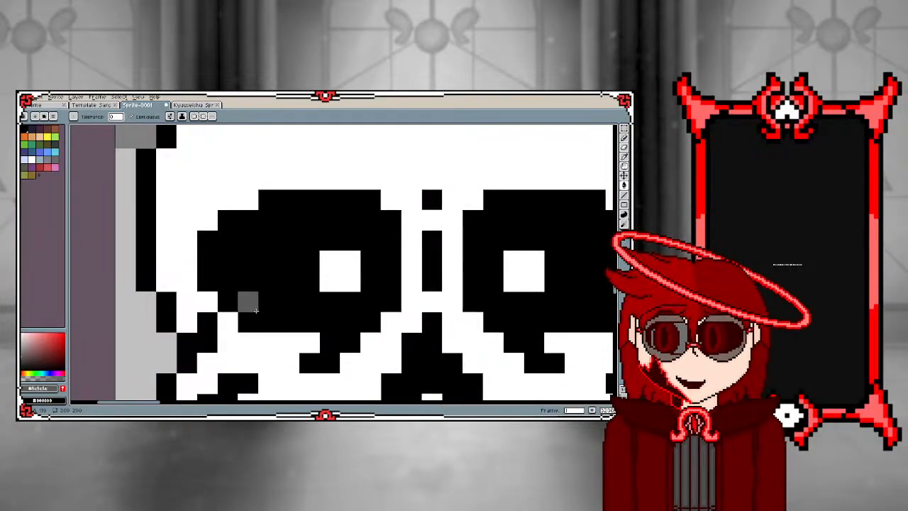
{"action": "key", "text": "i"}
{"action": "left_click", "coordinate": [270, 276]}
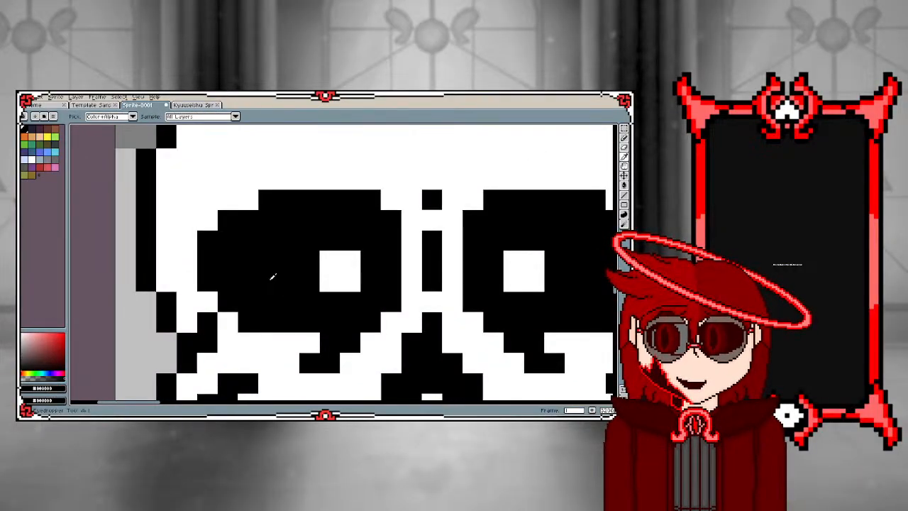
{"action": "left_click", "coordinate": [334, 269]}
{"action": "key", "text": "b"}
{"action": "left_click", "coordinate": [303, 244]}
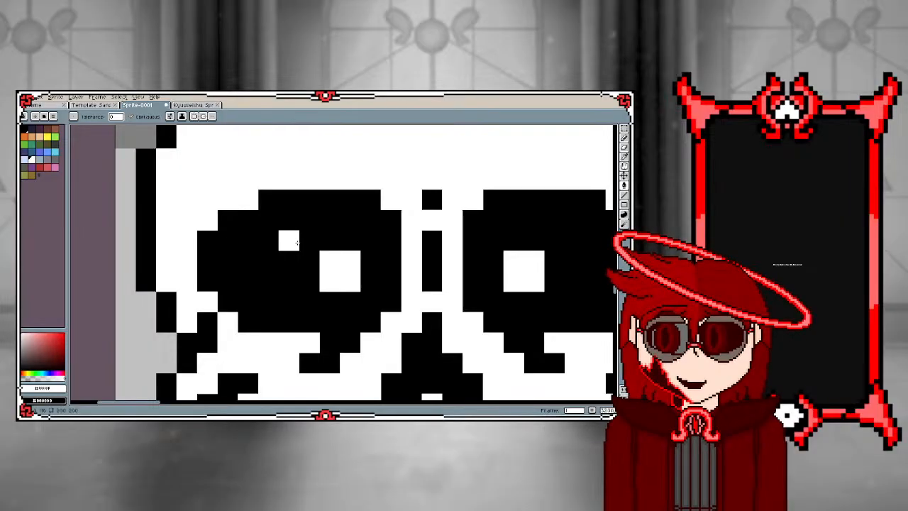
{"action": "key", "text": "i"}
{"action": "left_click", "coordinate": [301, 243]}
{"action": "key", "text": "g"}
{"action": "left_click", "coordinate": [331, 268]}
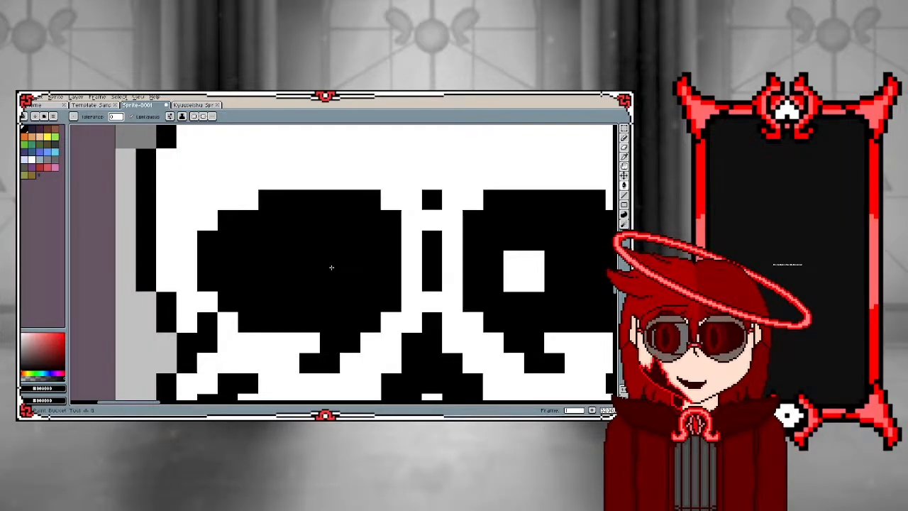
{"action": "left_click", "coordinate": [524, 271]}
Paint white over the upper rows of the spare skull's left eye socket to form a drooping eyelid with a stepped inner corner
{"action": "scroll", "coordinate": [283, 269], "scroll_direction": "down", "scroll_amount": 3}
{"action": "scroll", "coordinate": [280, 261], "scroll_direction": "up", "scroll_amount": 3}
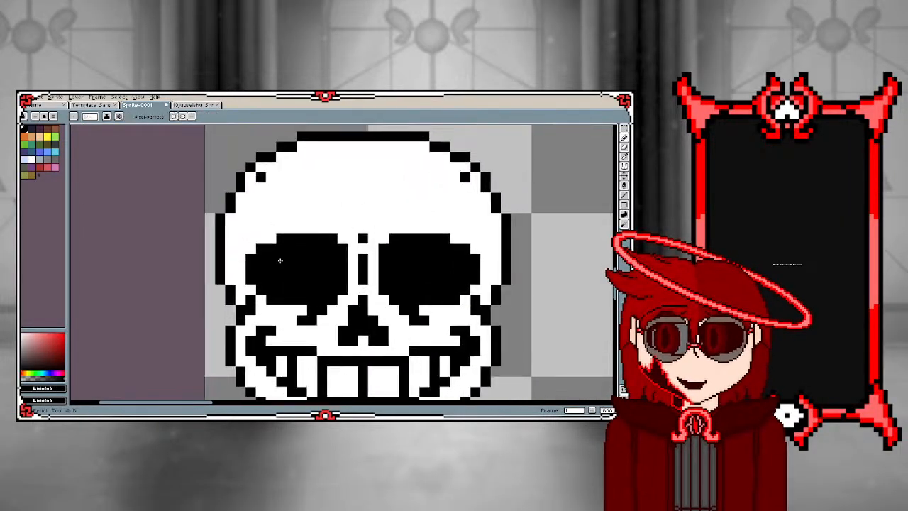
{"action": "key", "text": "b"}
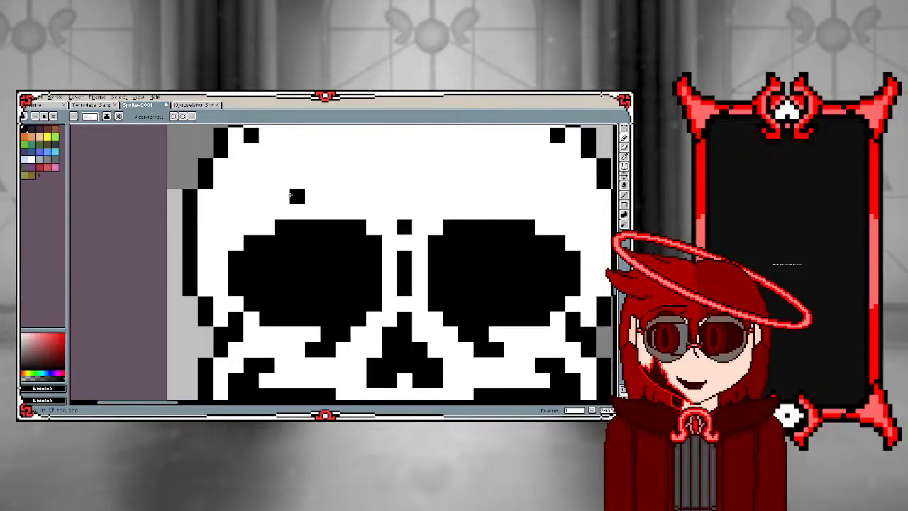
{"action": "key", "text": "i"}
{"action": "left_click", "coordinate": [293, 189]}
{"action": "key", "text": "b"}
{"action": "left_click", "coordinate": [297, 227]}
{"action": "left_click_drag", "start_coordinate": [281, 227], "coordinate": [416, 222]}
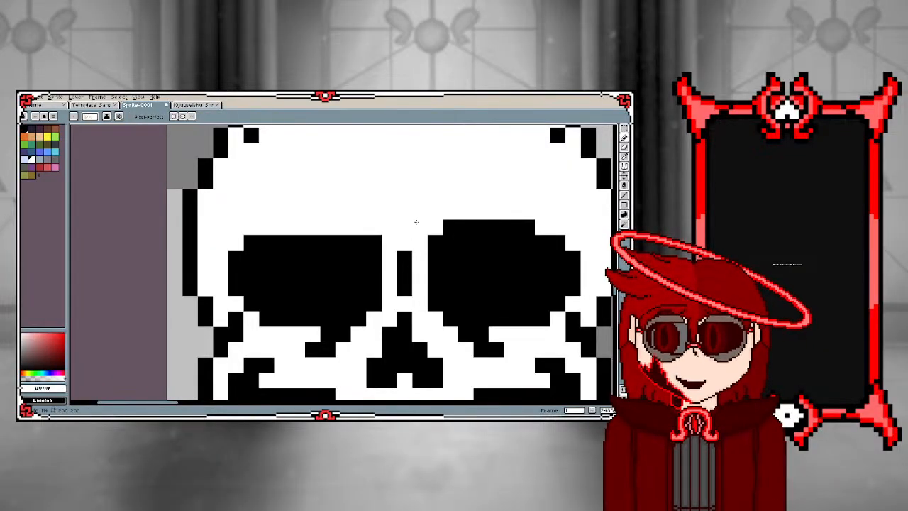
{"action": "key", "text": "ctrl+z"}
{"action": "mouse_move", "coordinate": [281, 227]}
{"action": "left_mouse_down"}
{"action": "mouse_move", "coordinate": [371, 227]}
{"action": "mouse_move", "coordinate": [359, 237]}
{"action": "mouse_move", "coordinate": [247, 242]}
{"action": "left_mouse_up"}
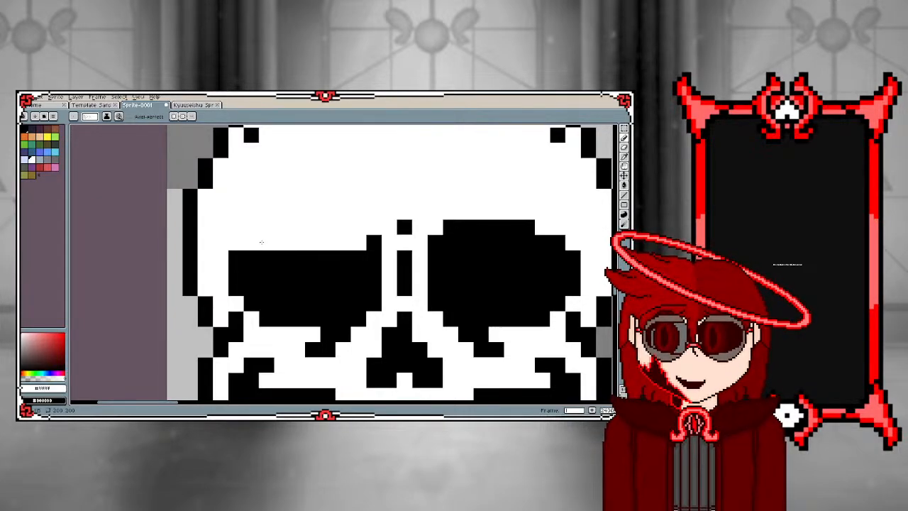
{"action": "mouse_move", "coordinate": [262, 257]}
{"action": "left_mouse_down"}
{"action": "mouse_move", "coordinate": [295, 260]}
{"action": "mouse_move", "coordinate": [235, 258]}
{"action": "mouse_move", "coordinate": [349, 257]}
{"action": "left_mouse_up"}
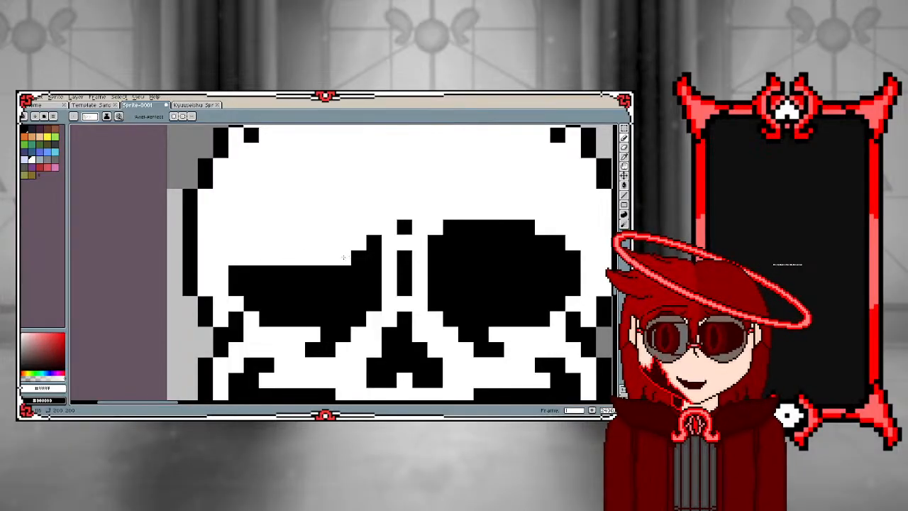
Shape the spare skull's right socket into a matching drooping eyelid with white, and add black pixels above the left socket for symmetry
{"action": "scroll", "coordinate": [343, 256], "scroll_direction": "down", "scroll_amount": 2}
{"action": "scroll", "coordinate": [338, 258], "scroll_direction": "up", "scroll_amount": 1}
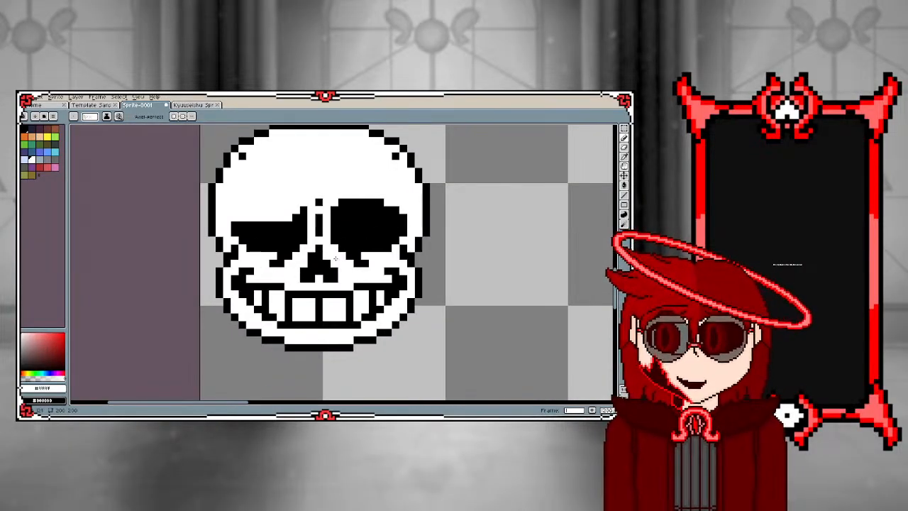
{"action": "scroll", "coordinate": [336, 195], "scroll_direction": "up", "scroll_amount": 2}
{"action": "left_click_drag", "start_coordinate": [347, 210], "coordinate": [432, 211]}
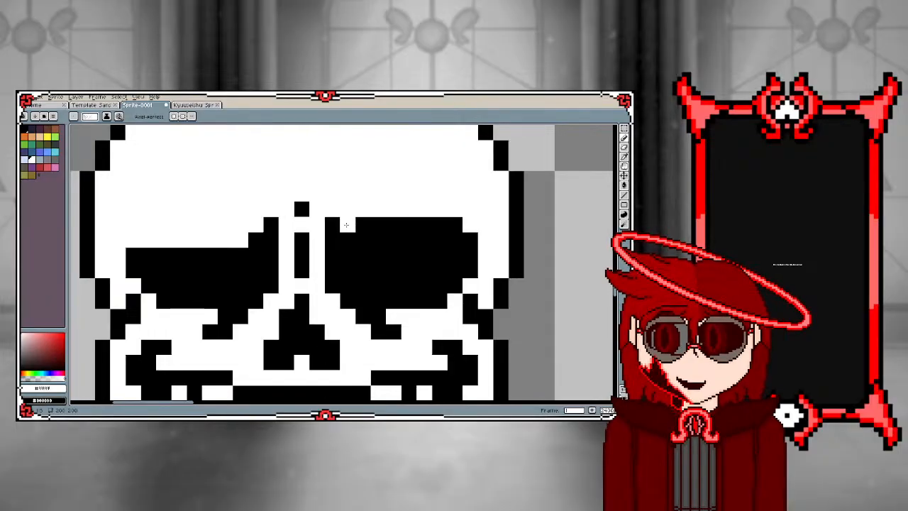
{"action": "mouse_move", "coordinate": [346, 225]}
{"action": "left_mouse_down"}
{"action": "mouse_move", "coordinate": [467, 229]}
{"action": "mouse_move", "coordinate": [371, 243]}
{"action": "mouse_move", "coordinate": [474, 240]}
{"action": "left_mouse_up"}
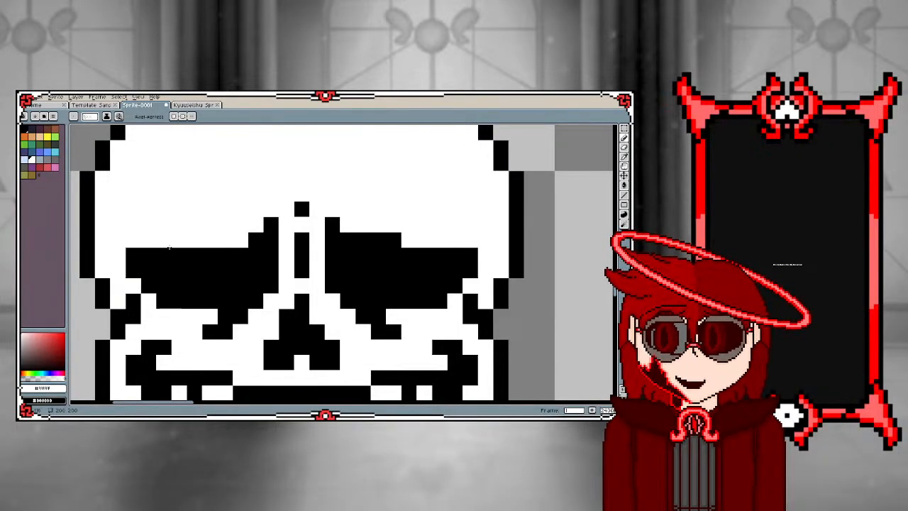
{"action": "left_click", "coordinate": [217, 251], "text": "alt"}
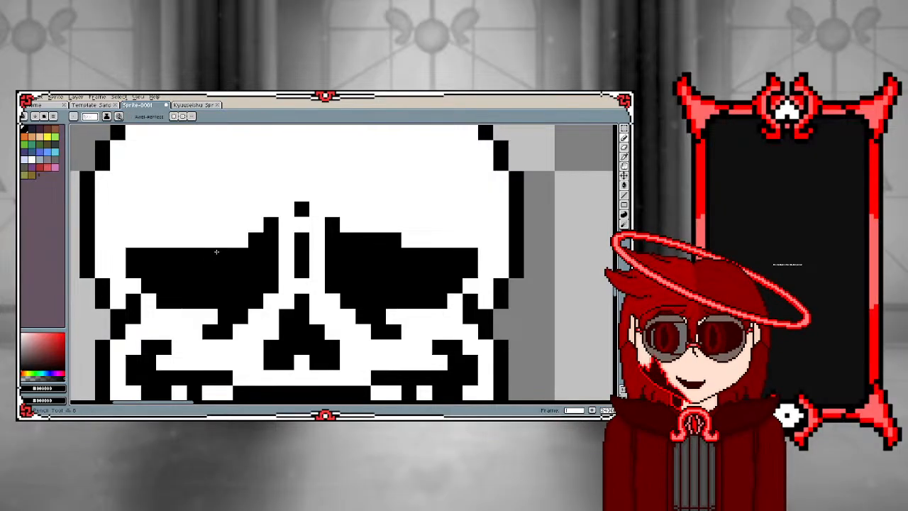
{"action": "left_click_drag", "start_coordinate": [210, 240], "coordinate": [242, 241]}
Check the spare skull's drooping eyes from afar and examine the corners and teeth of its mouth
{"action": "scroll", "coordinate": [217, 246], "scroll_direction": "down", "scroll_amount": 1}
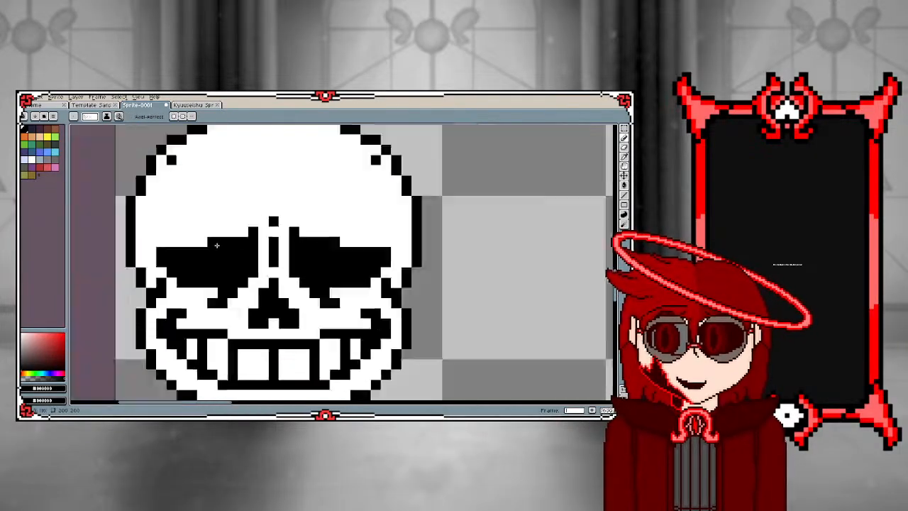
{"action": "scroll", "coordinate": [217, 245], "scroll_direction": "down", "scroll_amount": 2}
{"action": "scroll", "coordinate": [226, 259], "scroll_direction": "down", "scroll_amount": 2}
{"action": "scroll", "coordinate": [225, 260], "scroll_direction": "up", "scroll_amount": 2}
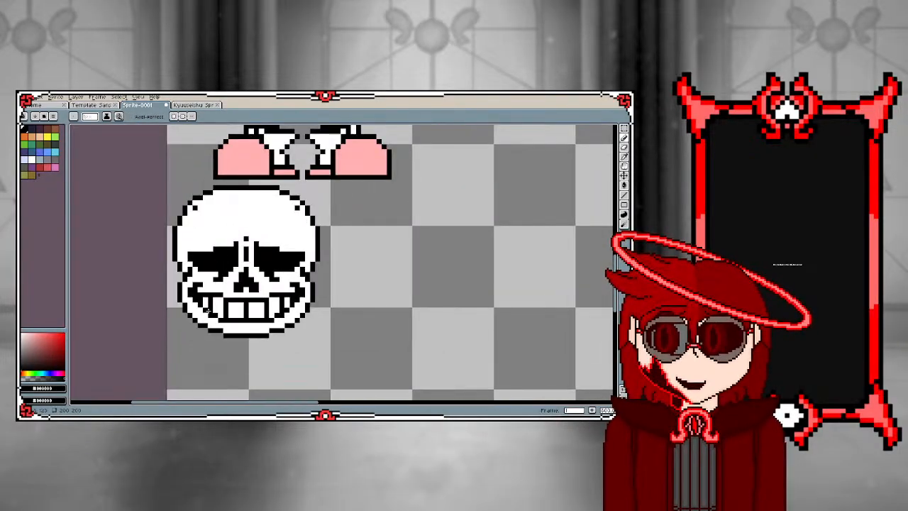
{"action": "scroll", "coordinate": [207, 313], "scroll_direction": "up", "scroll_amount": 2}
{"action": "scroll", "coordinate": [207, 298], "scroll_direction": "down", "scroll_amount": 4}
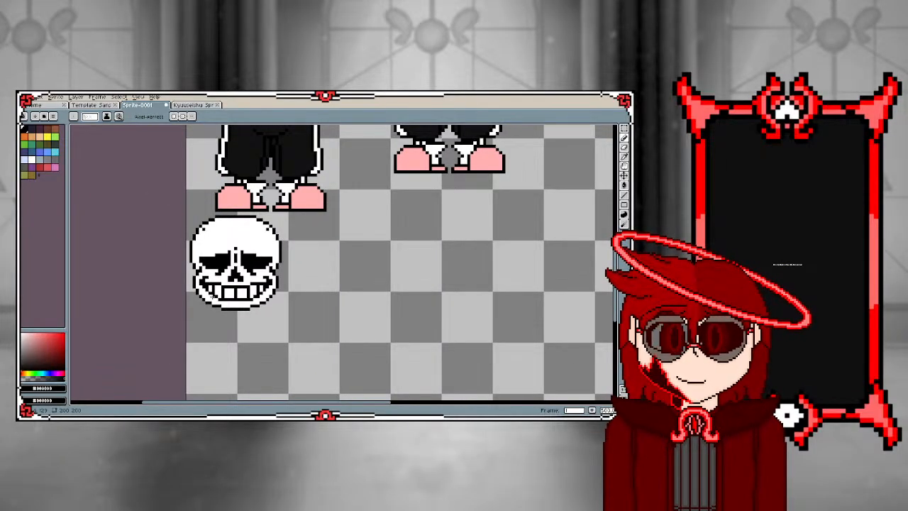
{"action": "scroll", "coordinate": [212, 295], "scroll_direction": "up", "scroll_amount": 1}
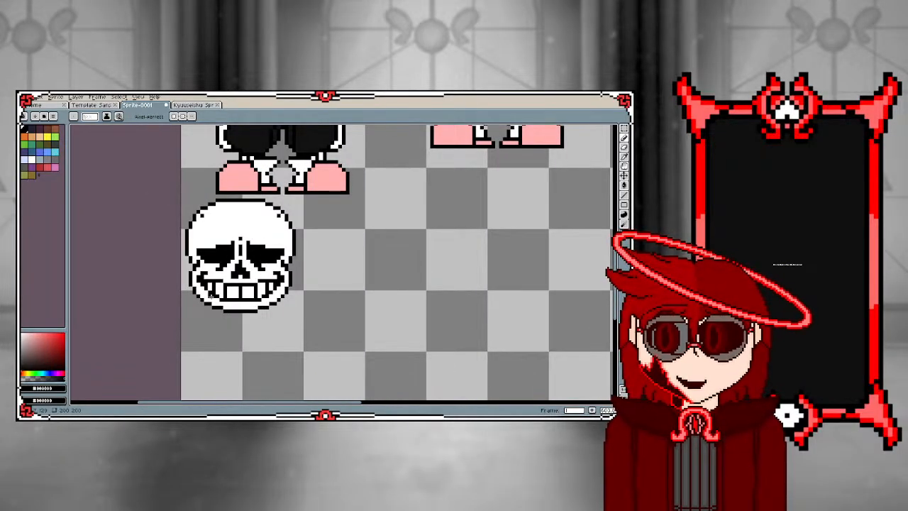
{"action": "scroll", "coordinate": [213, 294], "scroll_direction": "up", "scroll_amount": 2}
{"action": "scroll", "coordinate": [227, 255], "scroll_direction": "up", "scroll_amount": 1}
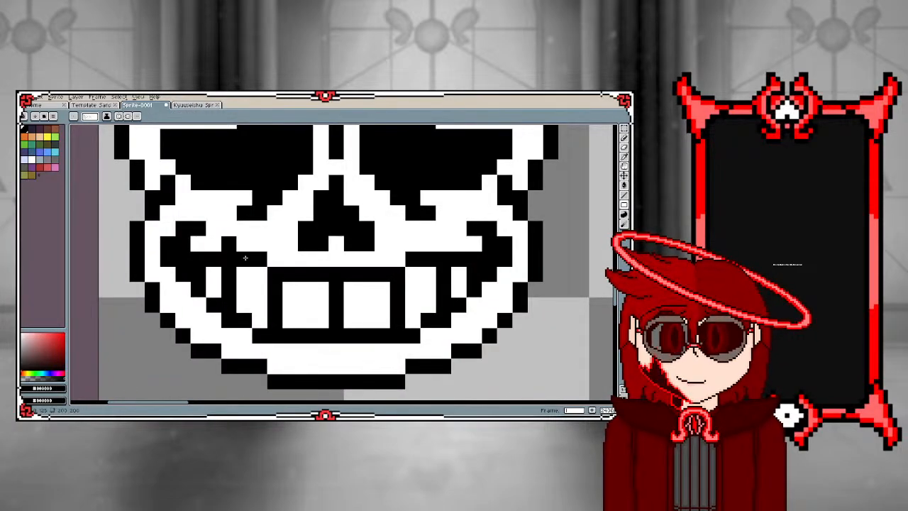
Paint white over the hooked cheek line and the raised top edge of the outer teeth at the spare skull's left mouth corner
{"action": "key", "text": "i"}
{"action": "left_click", "coordinate": [261, 236]}
{"action": "key", "text": "b"}
{"action": "left_click", "coordinate": [229, 244]}
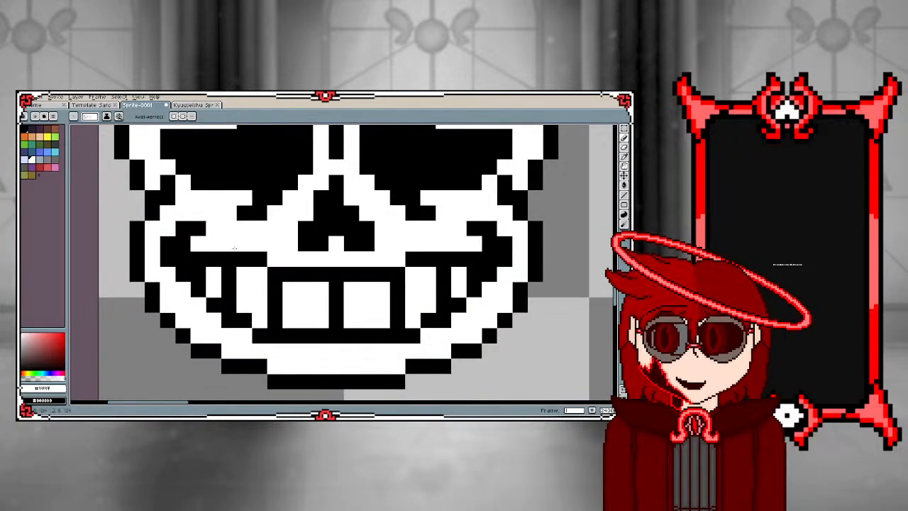
{"action": "left_click_drag", "start_coordinate": [244, 259], "coordinate": [260, 259]}
{"action": "left_click", "coordinate": [183, 244]}
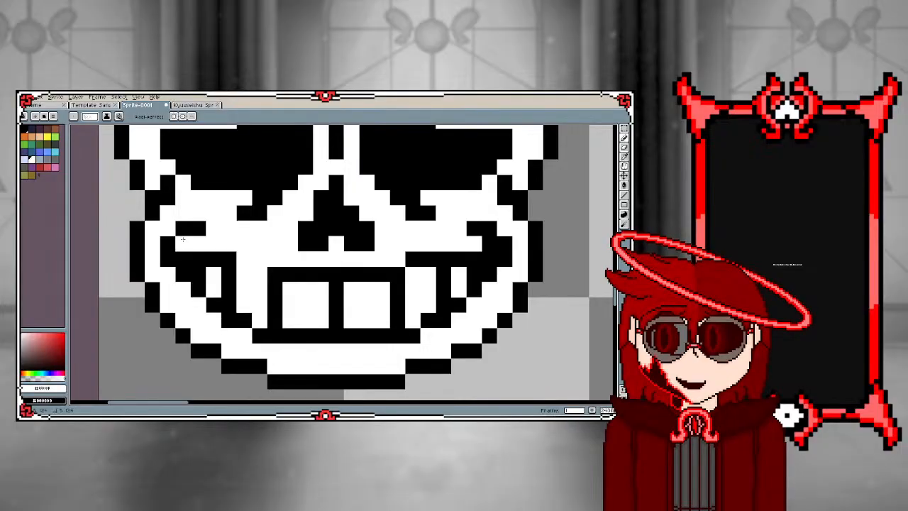
{"action": "left_click_drag", "start_coordinate": [183, 229], "coordinate": [199, 229]}
{"action": "left_click", "coordinate": [229, 255]}
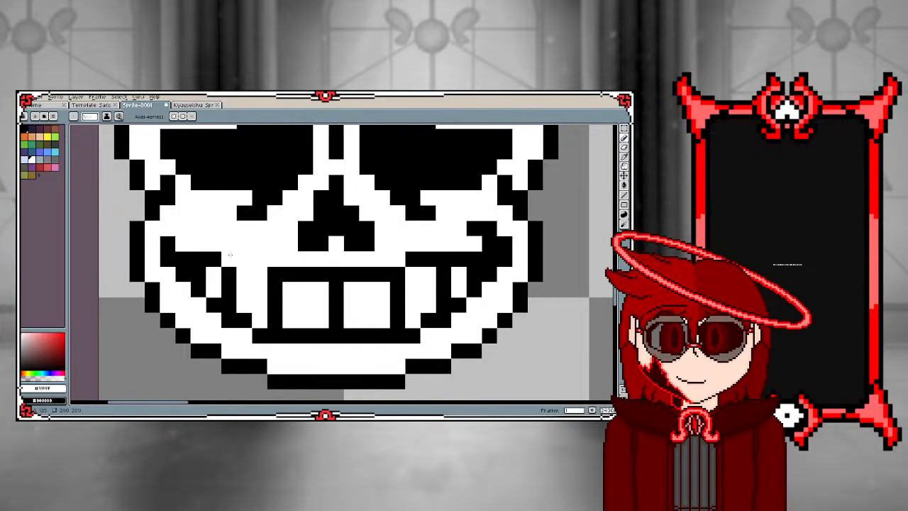
Erase the matching hook and raised tooth edge at the spare skull's right mouth corner with white
{"action": "left_click", "coordinate": [429, 259]}
{"action": "left_click", "coordinate": [443, 259]}
{"action": "left_click", "coordinate": [413, 259]}
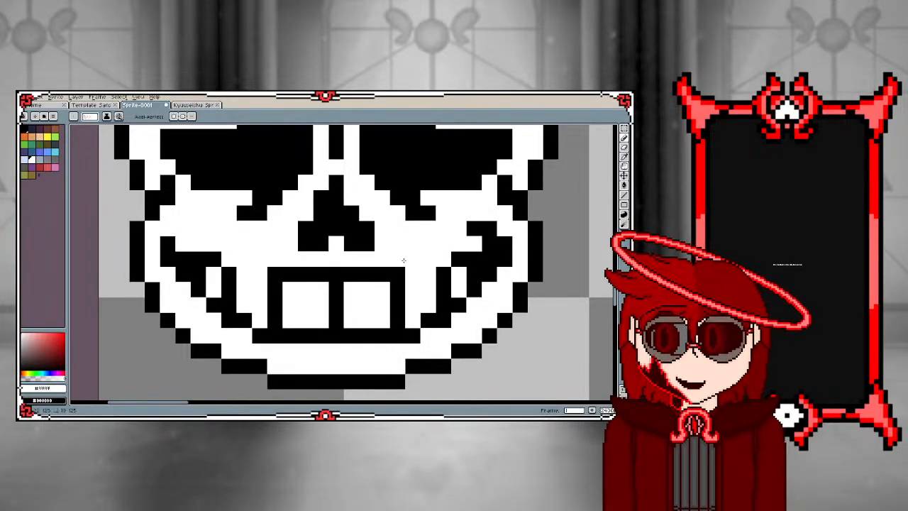
{"action": "left_click", "coordinate": [489, 245]}
{"action": "left_click", "coordinate": [475, 228]}
{"action": "left_click", "coordinate": [489, 228]}
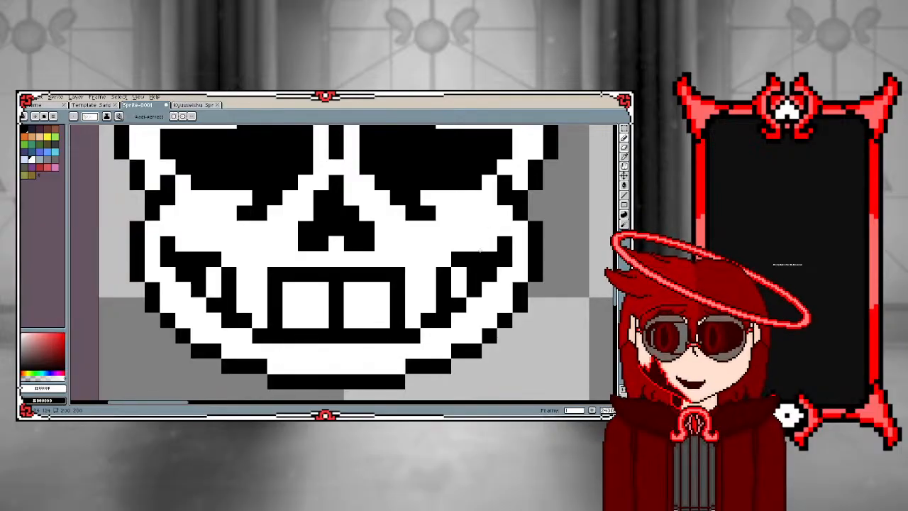
{"action": "left_click", "coordinate": [477, 259], "text": "alt"}
Extend the black line above the spare skull's front teeth outward on both sides to close off the neighbouring teeth
{"action": "left_click", "coordinate": [413, 273]}
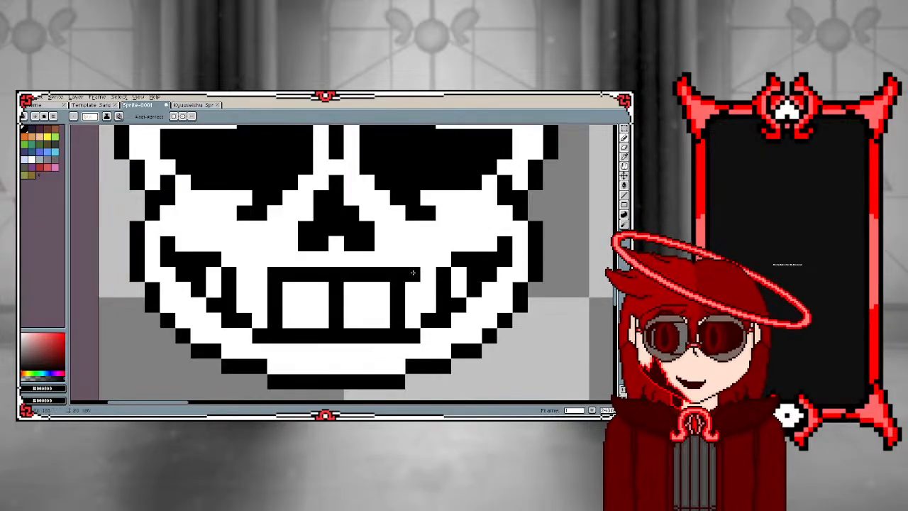
{"action": "left_click", "coordinate": [428, 274]}
{"action": "left_click", "coordinate": [244, 274]}
{"action": "left_click", "coordinate": [260, 275]}
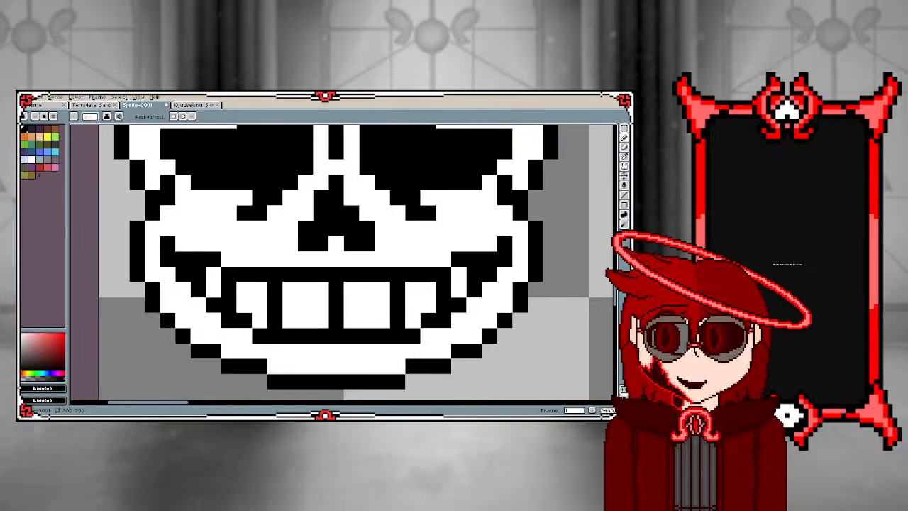
{"action": "scroll", "coordinate": [254, 341], "scroll_direction": "down", "scroll_amount": 5}
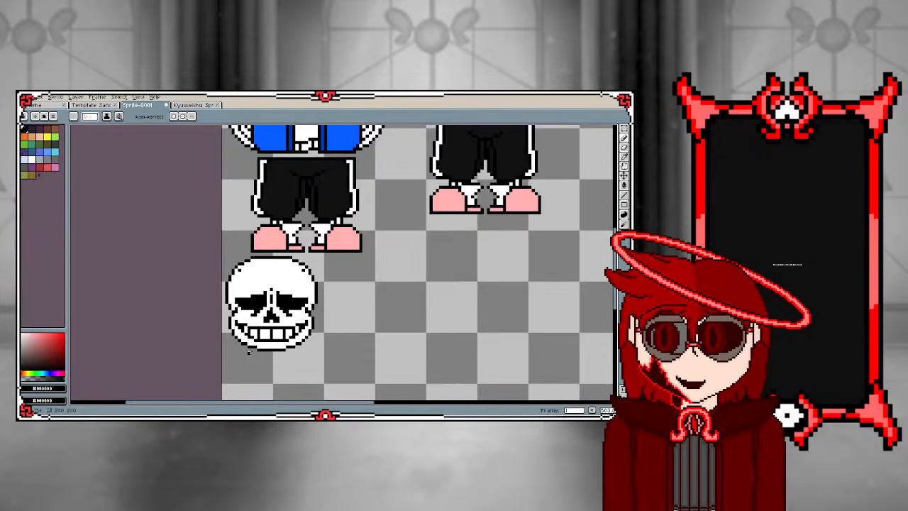
Duplicate the whole drooping-eyed spare skull and place the copy directly to its right
{"action": "scroll", "coordinate": [223, 341], "scroll_direction": "up", "scroll_amount": 3}
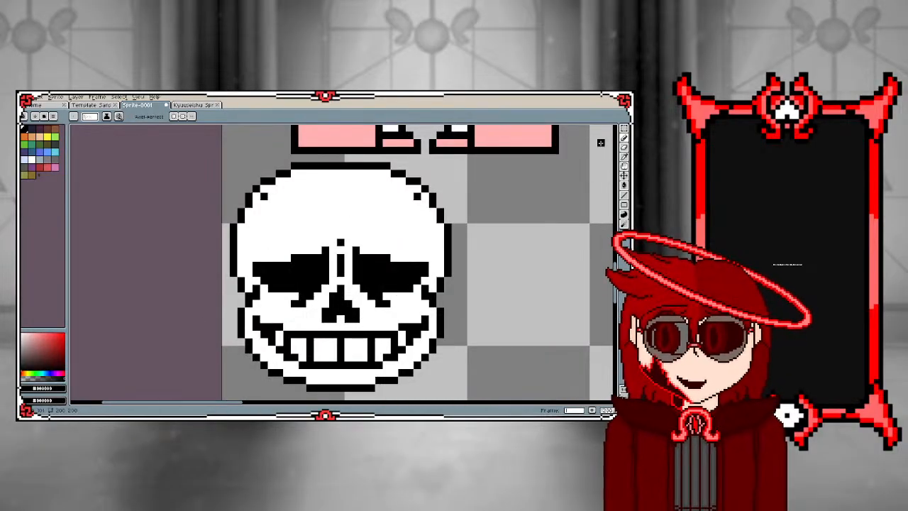
{"action": "key", "text": "m"}
{"action": "left_click_drag", "start_coordinate": [233, 165], "coordinate": [422, 378]}
{"action": "scroll", "coordinate": [365, 354], "scroll_direction": "down", "scroll_amount": 1}
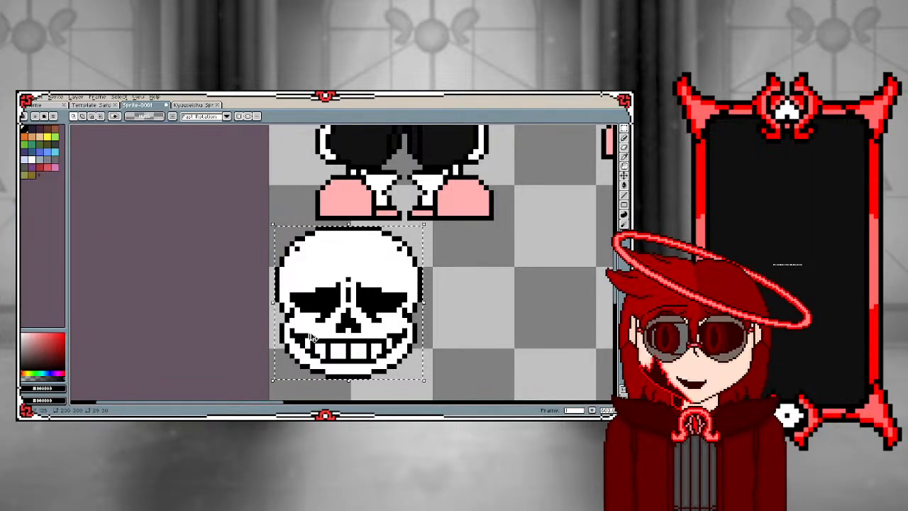
{"action": "key", "text": "ctrl+c"}
{"action": "key", "text": "ctrl+v"}
{"action": "left_click_drag", "start_coordinate": [316, 310], "coordinate": [467, 308]}
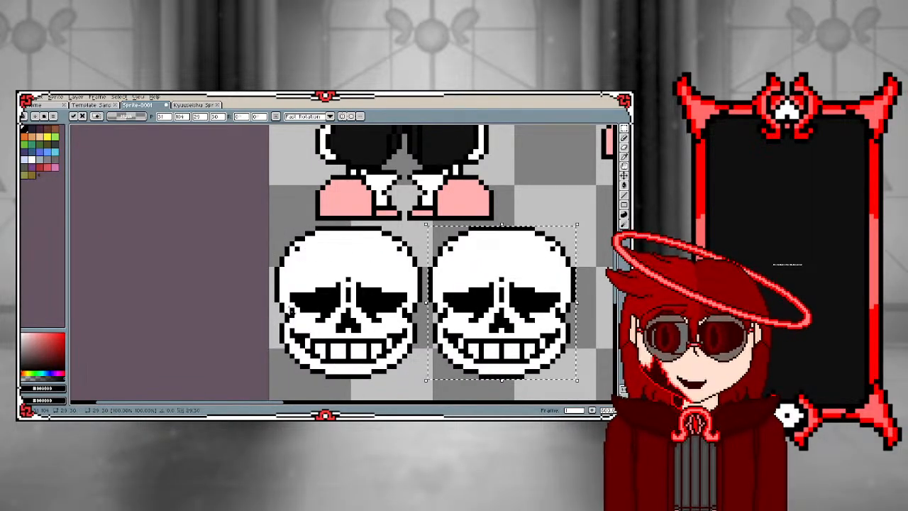
{"action": "key", "text": "ctrl+d"}
Fill the upper part of the copied skull's left eye socket with black to make it open and rounded
{"action": "scroll", "coordinate": [482, 290], "scroll_direction": "up", "scroll_amount": 1}
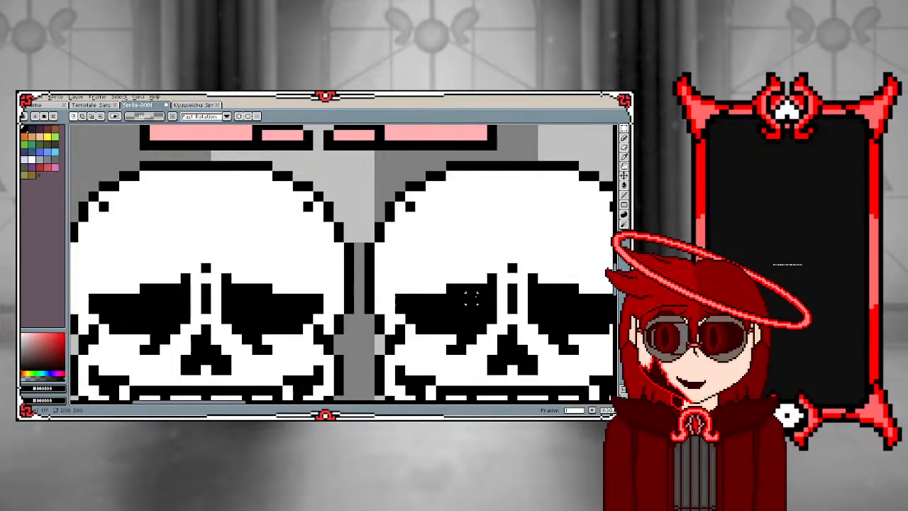
{"action": "key", "text": "b"}
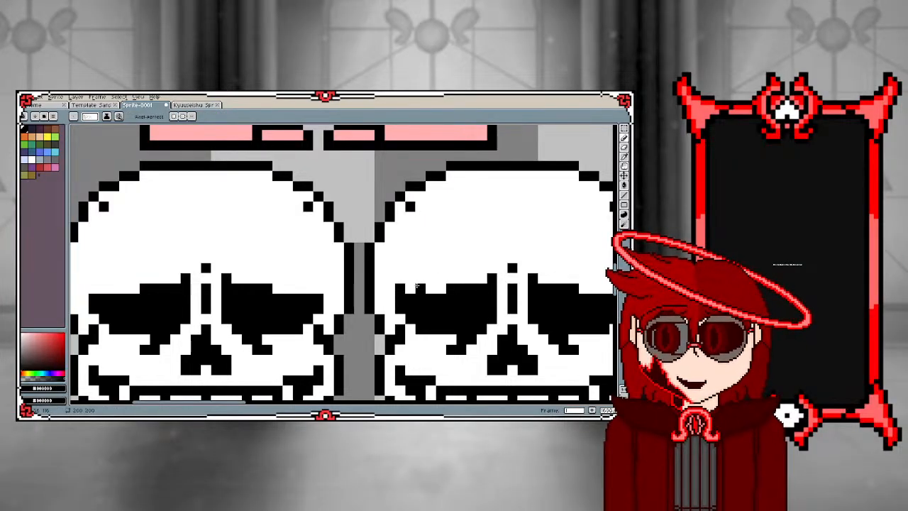
{"action": "mouse_move", "coordinate": [410, 281]}
{"action": "left_mouse_down"}
{"action": "mouse_move", "coordinate": [479, 289]}
{"action": "mouse_move", "coordinate": [484, 284]}
{"action": "mouse_move", "coordinate": [428, 281]}
{"action": "mouse_move", "coordinate": [490, 272]}
{"action": "mouse_move", "coordinate": [430, 274]}
{"action": "mouse_move", "coordinate": [471, 269]}
{"action": "left_mouse_up"}
{"action": "scroll", "coordinate": [313, 268], "scroll_direction": "down", "scroll_amount": 3}
{"action": "scroll", "coordinate": [401, 270], "scroll_direction": "up", "scroll_amount": 3}
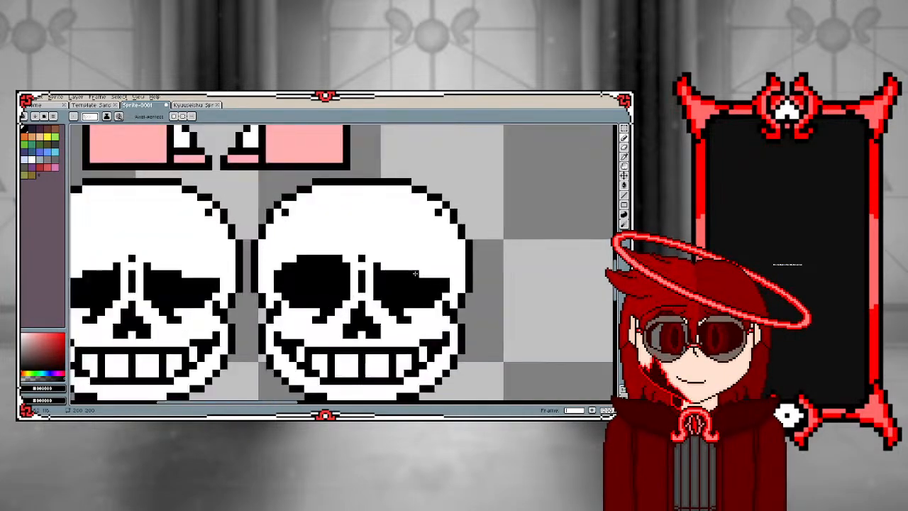
Shape the copied skull's right eye socket into a matching open, rounded form with black
{"action": "mouse_move", "coordinate": [477, 275]}
{"action": "left_mouse_down"}
{"action": "mouse_move", "coordinate": [403, 271]}
{"action": "mouse_move", "coordinate": [478, 264]}
{"action": "mouse_move", "coordinate": [457, 261]}
{"action": "mouse_move", "coordinate": [346, 262]}
{"action": "mouse_move", "coordinate": [353, 249]}
{"action": "mouse_move", "coordinate": [425, 244]}
{"action": "left_mouse_up"}
{"action": "left_click", "coordinate": [431, 246]}
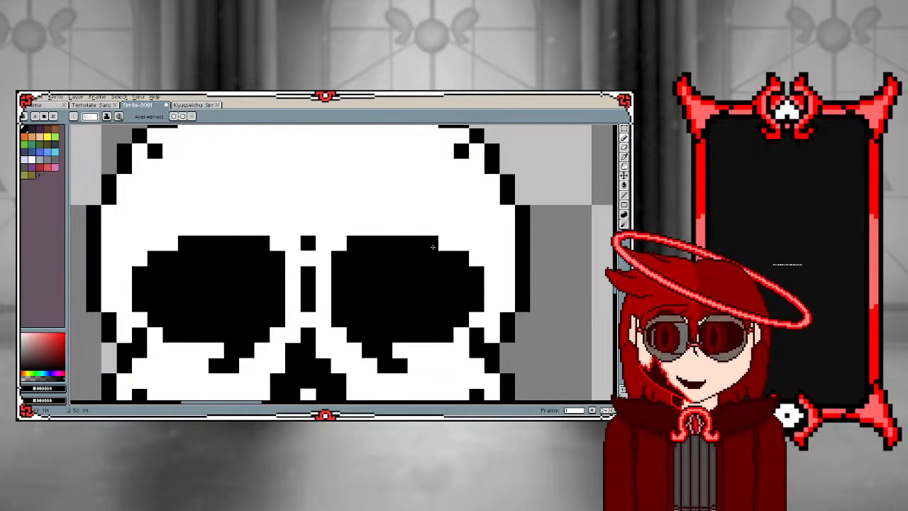
{"action": "scroll", "coordinate": [432, 251], "scroll_direction": "down", "scroll_amount": 3}
{"action": "scroll", "coordinate": [358, 271], "scroll_direction": "up", "scroll_amount": 2}
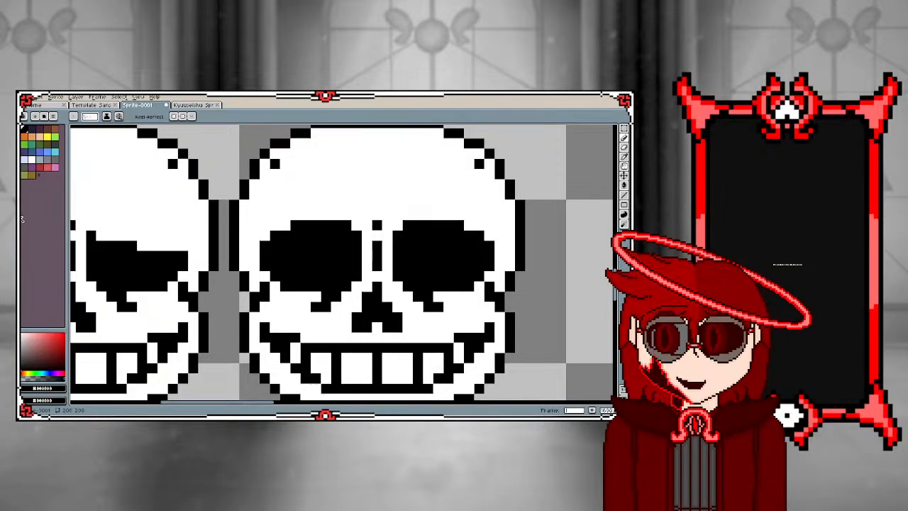
Pick a light gray and draw shading pixels between the copied skull's eye sockets and up the middle of its forehead
{"action": "left_click", "coordinate": [23, 343]}
{"action": "scroll", "coordinate": [439, 271], "scroll_direction": "up", "scroll_amount": 2}
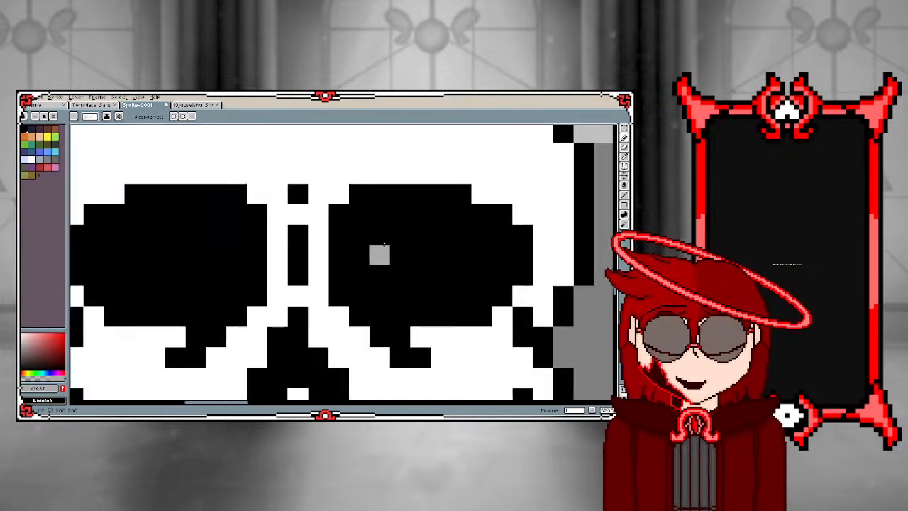
{"action": "left_click", "coordinate": [298, 175]}
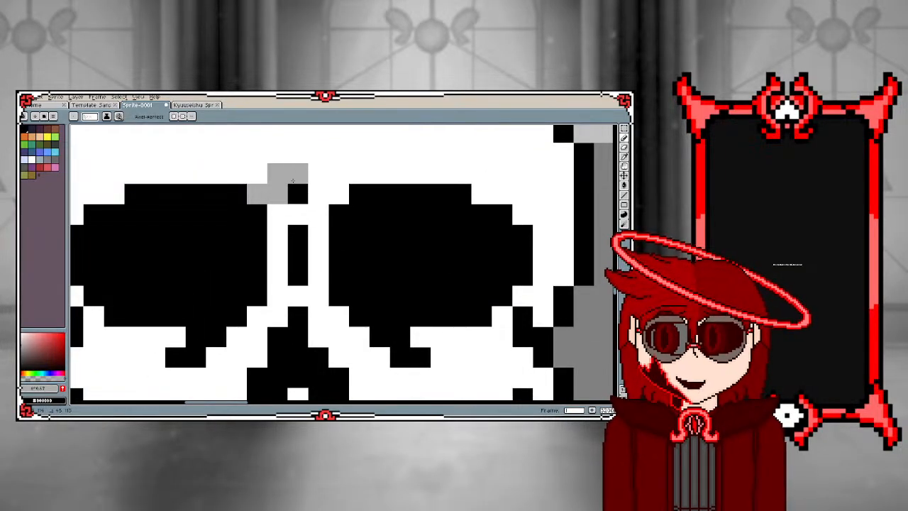
{"action": "left_click", "coordinate": [298, 154]}
{"action": "left_click", "coordinate": [297, 135]}
{"action": "left_click", "coordinate": [316, 174]}
{"action": "left_click", "coordinate": [317, 196]}
{"action": "left_click", "coordinate": [338, 194]}
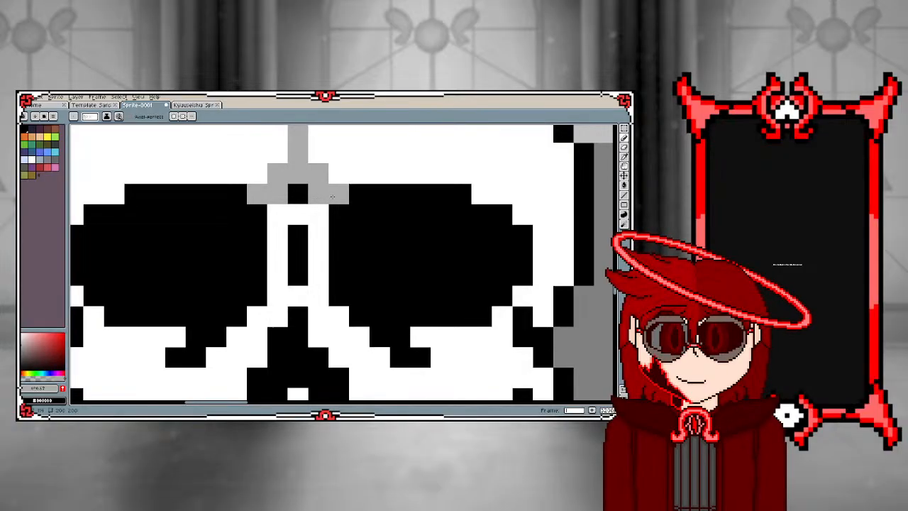
{"action": "scroll", "coordinate": [317, 186], "scroll_direction": "down", "scroll_amount": 2}
{"action": "left_click", "coordinate": [318, 164]}
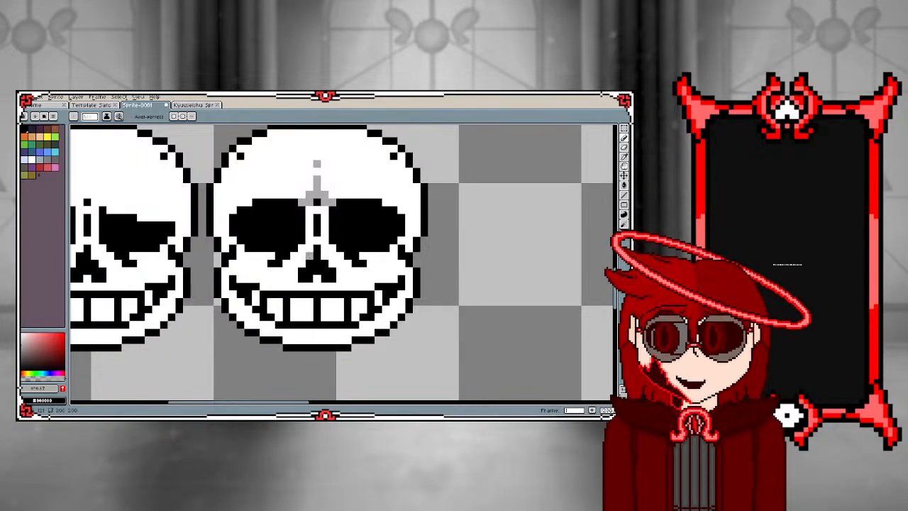
Draw a gray shadow boundary beneath both eye sockets of the copied skull, from the nose bridge out to the cheeks
{"action": "left_click", "coordinate": [309, 249]}
{"action": "left_click", "coordinate": [302, 248]}
{"action": "left_click", "coordinate": [294, 256]}
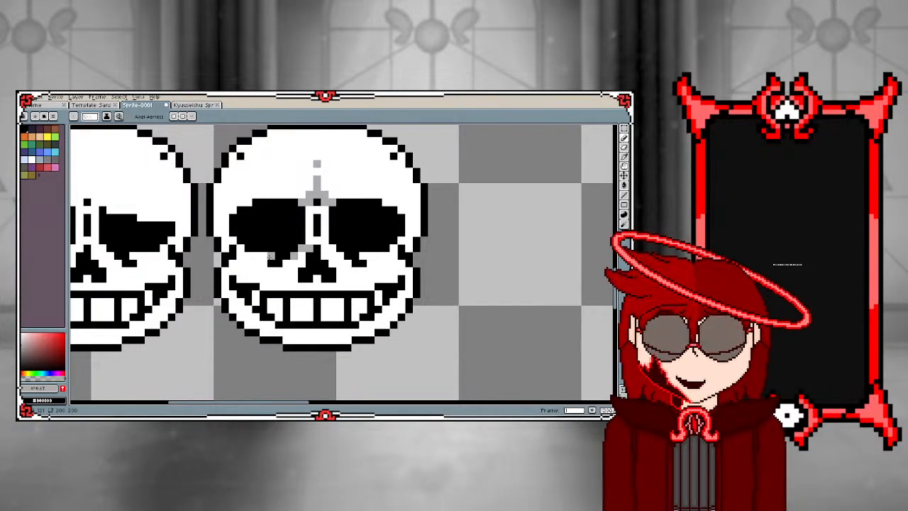
{"action": "left_click_drag", "start_coordinate": [271, 256], "coordinate": [241, 250]}
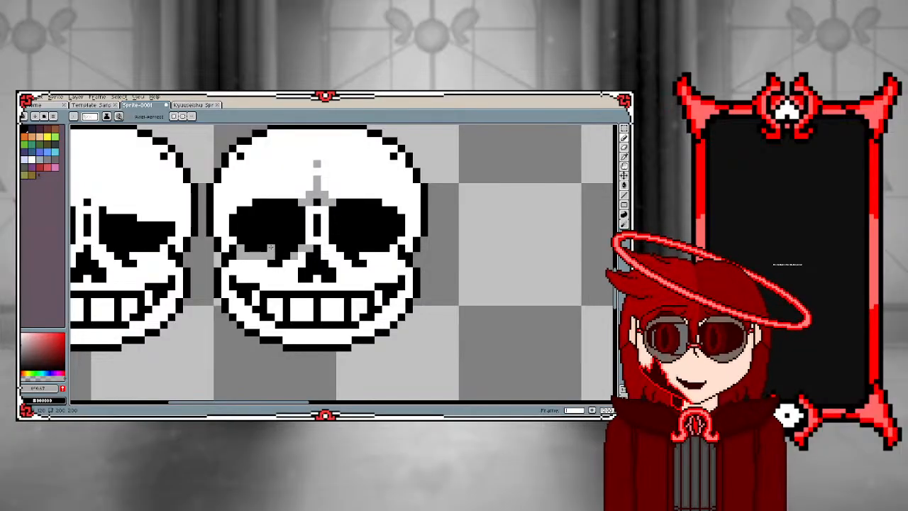
{"action": "left_click", "coordinate": [233, 263]}
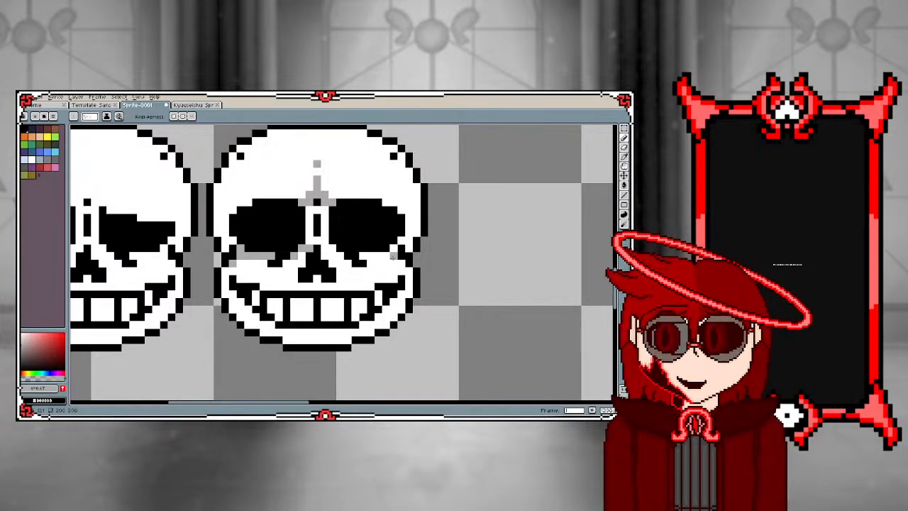
{"action": "left_click", "coordinate": [402, 263]}
{"action": "left_click_drag", "start_coordinate": [394, 256], "coordinate": [333, 256]}
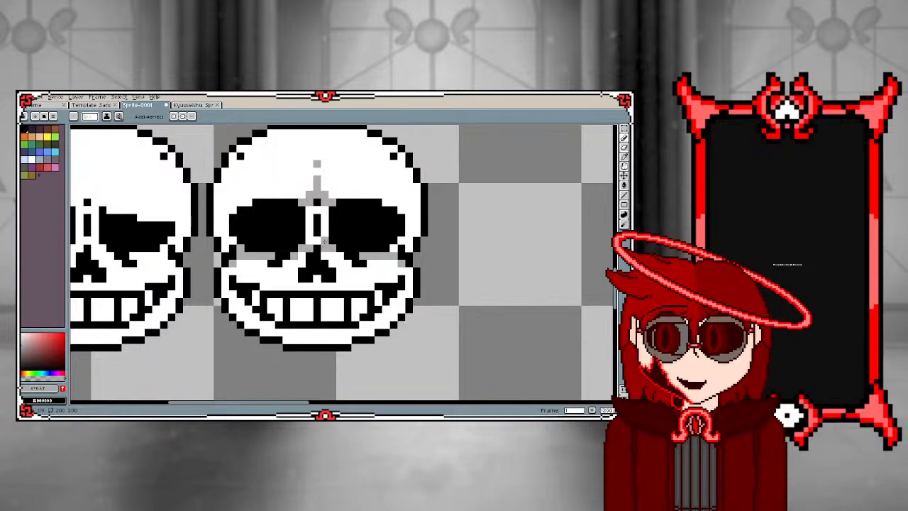
Fill the copied skull's forehead and nose bridge with the same gray to shade the upper face
{"action": "key", "text": "g"}
{"action": "left_click", "coordinate": [302, 186]}
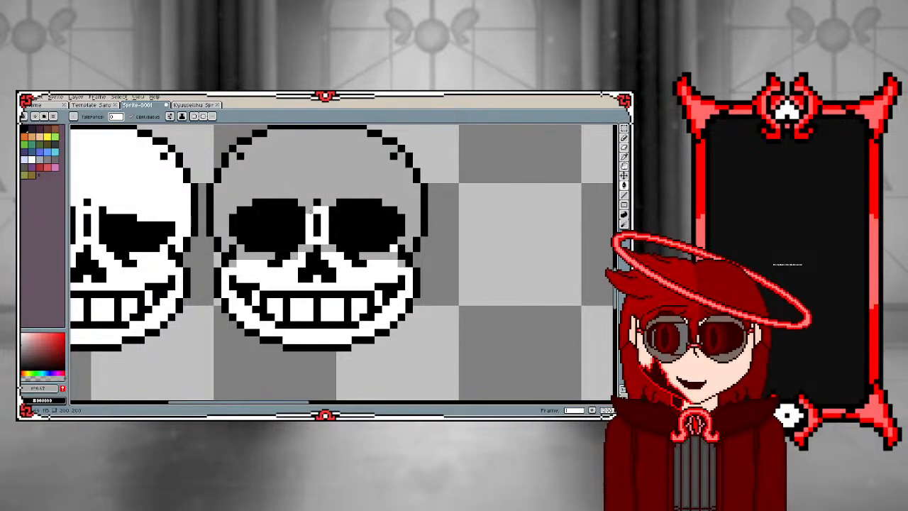
{"action": "left_click", "coordinate": [317, 224]}
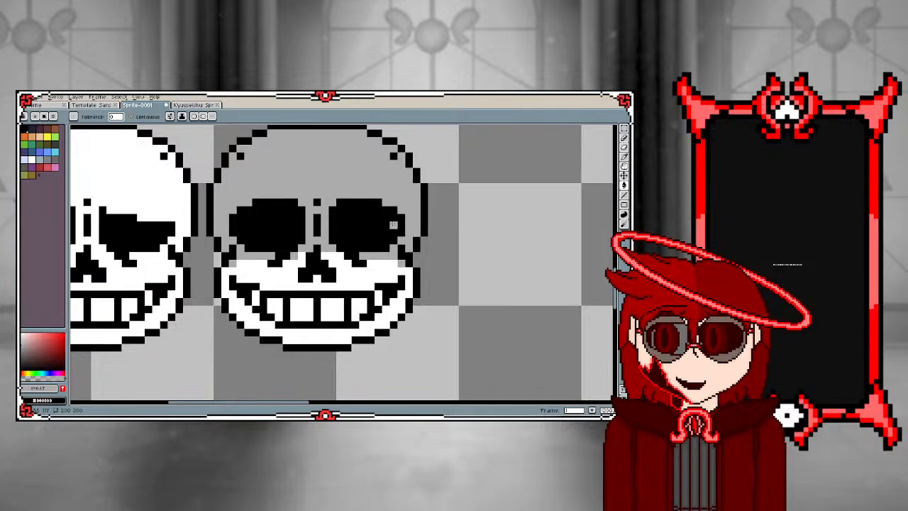
{"action": "scroll", "coordinate": [309, 256], "scroll_direction": "down", "scroll_amount": 3}
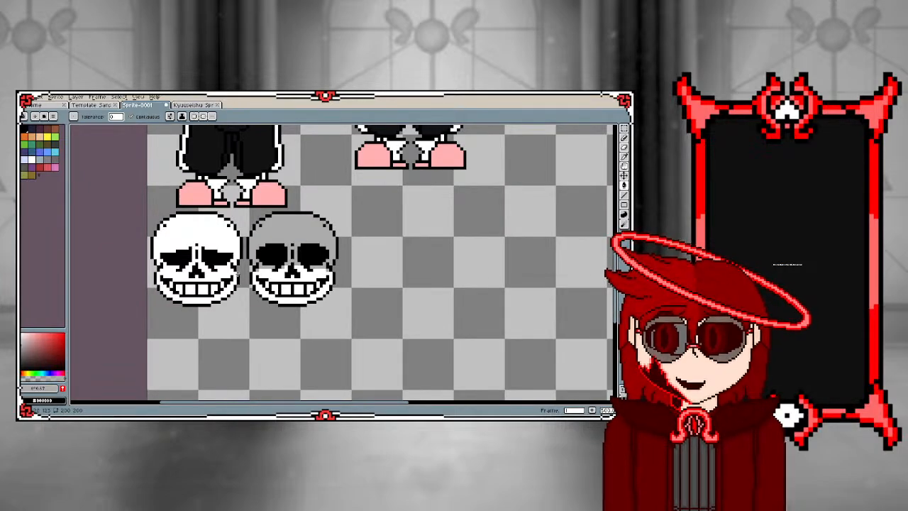
{"action": "scroll", "coordinate": [237, 275], "scroll_direction": "down", "scroll_amount": 6}
{"action": "scroll", "coordinate": [240, 275], "scroll_direction": "up", "scroll_amount": 3}
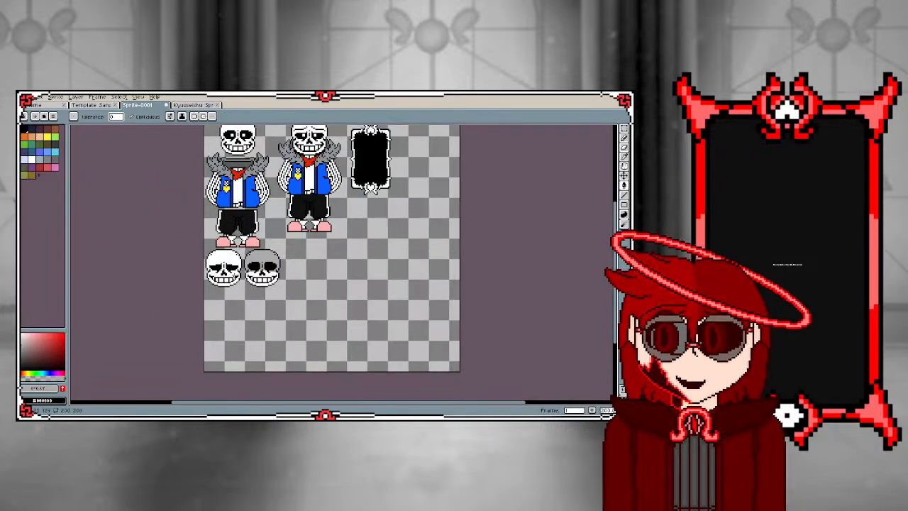
{"action": "scroll", "coordinate": [256, 272], "scroll_direction": "up", "scroll_amount": 4}
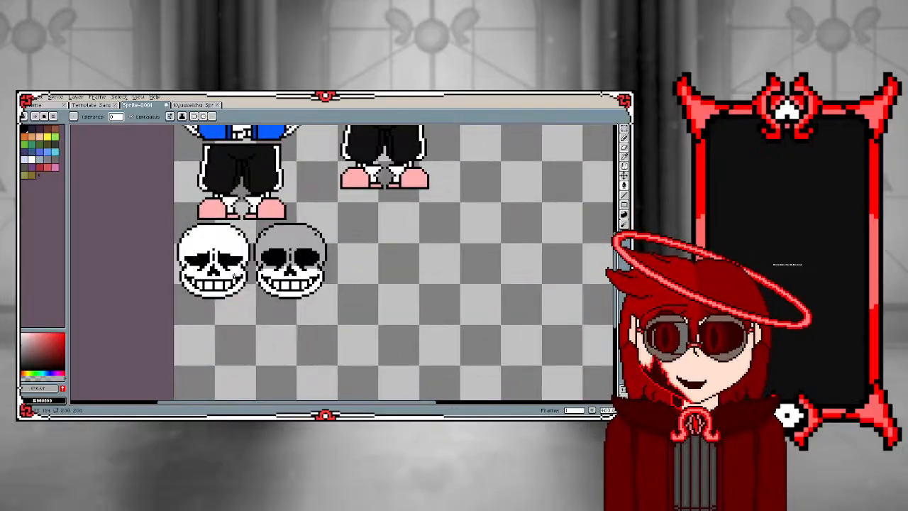
Duplicate the white drooping-eyed skull and place the copy to the right of the gray-shaded skull
{"action": "scroll", "coordinate": [256, 272], "scroll_direction": "down", "scroll_amount": 2}
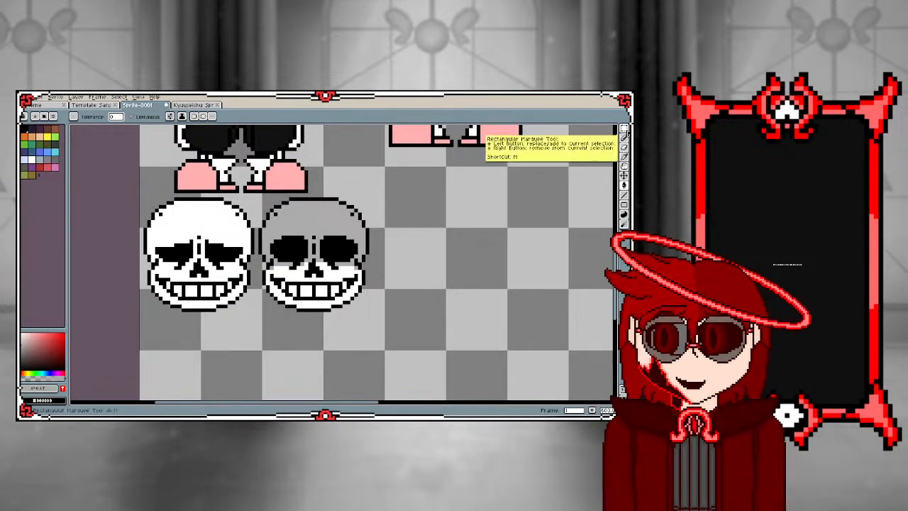
{"action": "left_click", "coordinate": [624, 130]}
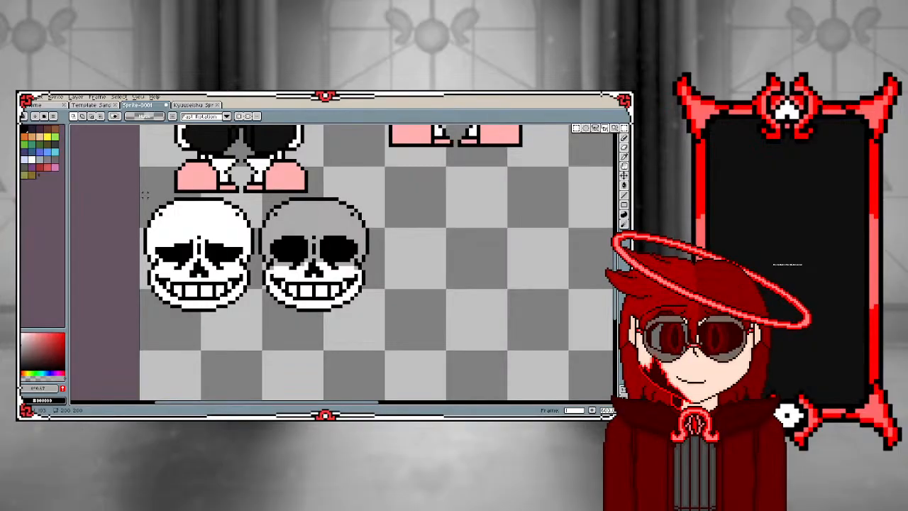
{"action": "left_click_drag", "start_coordinate": [144, 194], "coordinate": [261, 309]}
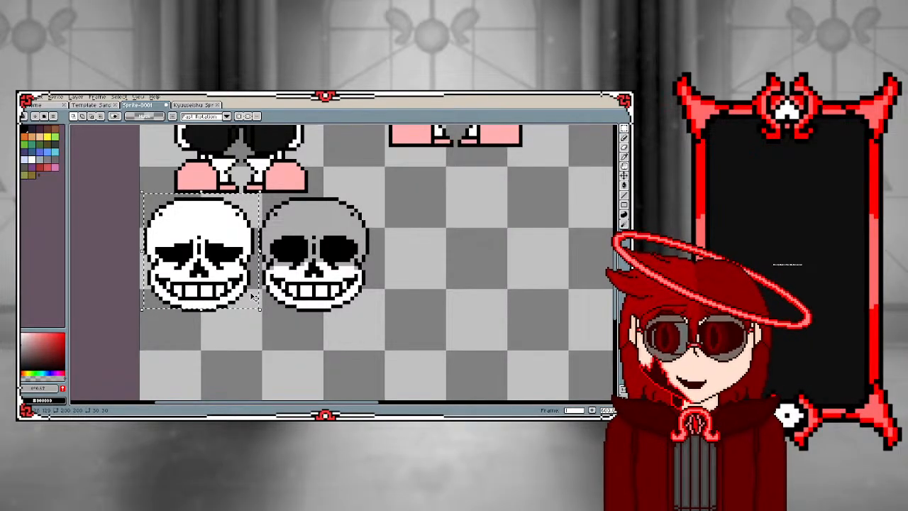
{"action": "key", "text": "ctrl+c"}
{"action": "key", "text": "ctrl+v"}
{"action": "left_click_drag", "start_coordinate": [191, 277], "coordinate": [420, 276]}
{"action": "left_click", "coordinate": [264, 266]}
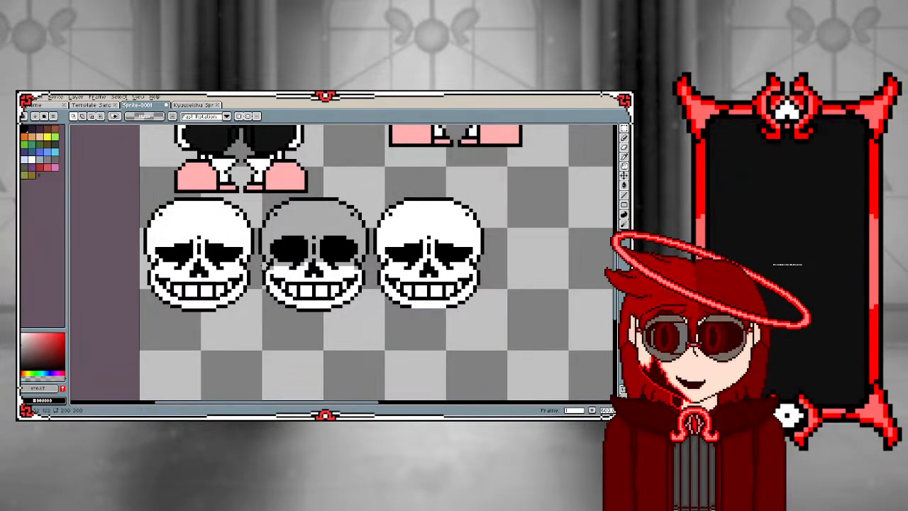
Draw the missing black outline along the bottom of the third skull's chin
{"action": "scroll", "coordinate": [398, 313], "scroll_direction": "up", "scroll_amount": 2}
{"action": "key", "text": "i"}
{"action": "left_click", "coordinate": [405, 299]}
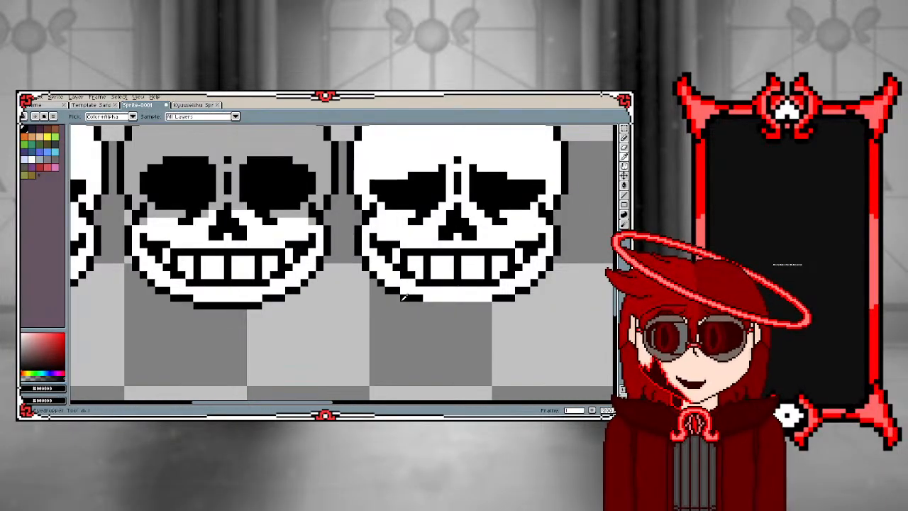
{"action": "key", "text": "b"}
{"action": "left_click_drag", "start_coordinate": [427, 306], "coordinate": [488, 306]}
{"action": "scroll", "coordinate": [351, 304], "scroll_direction": "down", "scroll_amount": 4}
{"action": "scroll", "coordinate": [409, 265], "scroll_direction": "up", "scroll_amount": 2}
{"action": "scroll", "coordinate": [410, 265], "scroll_direction": "up", "scroll_amount": 3}
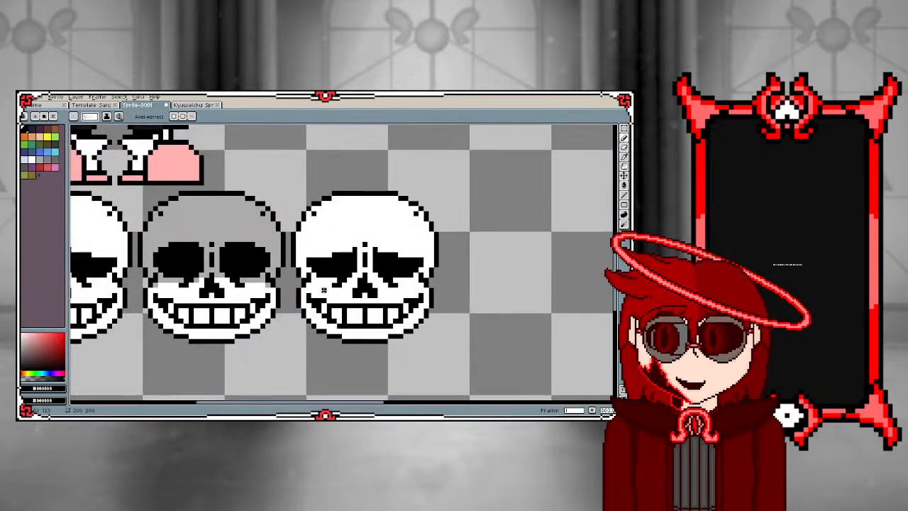
Paint the missing upper parts of both eye sockets on the third skull black to make full rounded sockets
{"action": "key", "text": "i"}
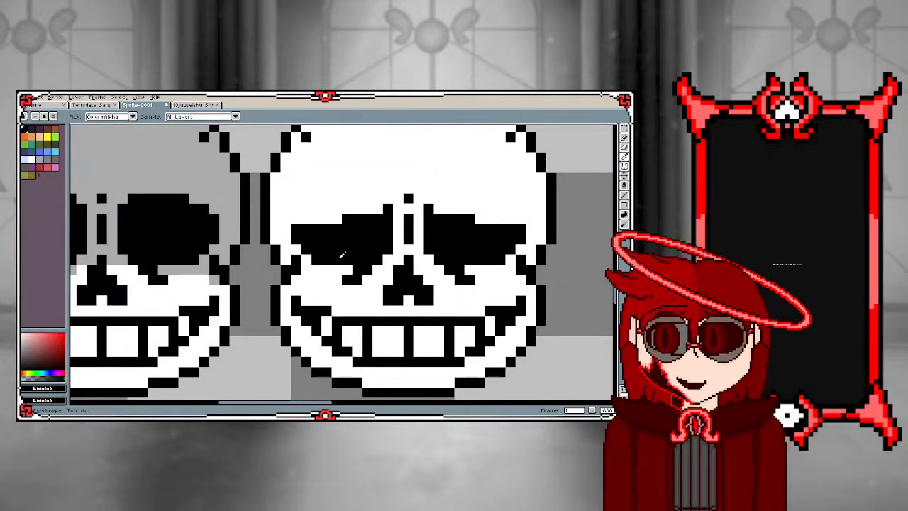
{"action": "key", "text": "b"}
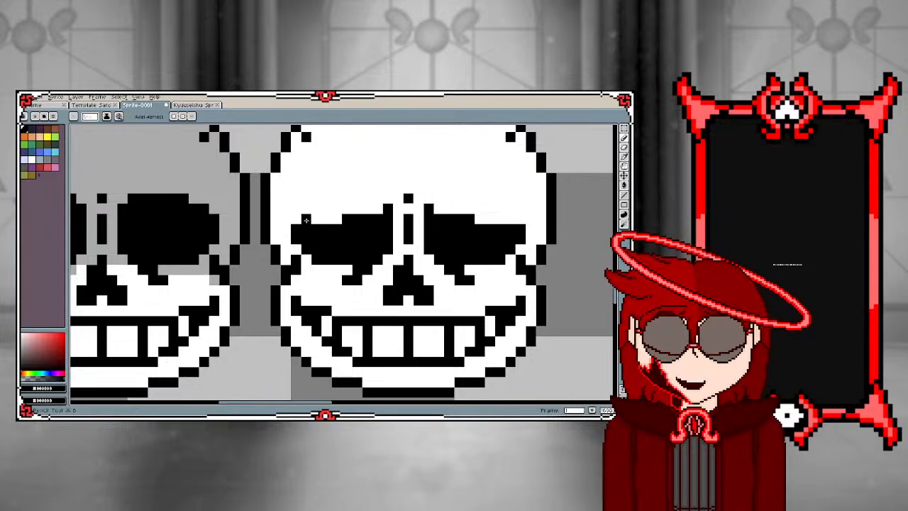
{"action": "mouse_move", "coordinate": [293, 218]}
{"action": "left_mouse_down"}
{"action": "mouse_move", "coordinate": [338, 222]}
{"action": "mouse_move", "coordinate": [306, 211]}
{"action": "mouse_move", "coordinate": [379, 211]}
{"action": "mouse_move", "coordinate": [322, 211]}
{"action": "mouse_move", "coordinate": [326, 202]}
{"action": "mouse_move", "coordinate": [382, 198]}
{"action": "left_mouse_up"}
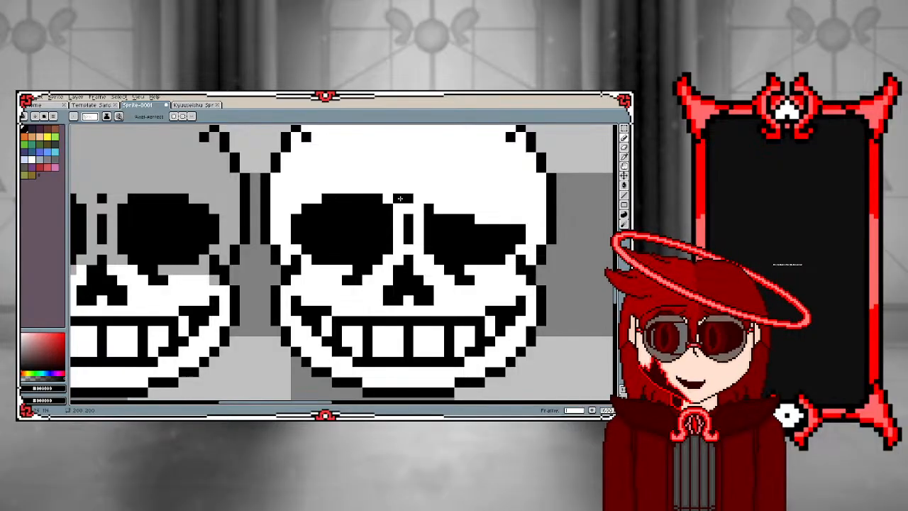
{"action": "mouse_move", "coordinate": [511, 218]}
{"action": "left_mouse_down"}
{"action": "mouse_move", "coordinate": [487, 199]}
{"action": "mouse_move", "coordinate": [437, 202]}
{"action": "mouse_move", "coordinate": [492, 210]}
{"action": "mouse_move", "coordinate": [478, 218]}
{"action": "mouse_move", "coordinate": [502, 227]}
{"action": "left_mouse_up"}
{"action": "left_click", "coordinate": [503, 209]}
{"action": "left_click", "coordinate": [489, 199]}
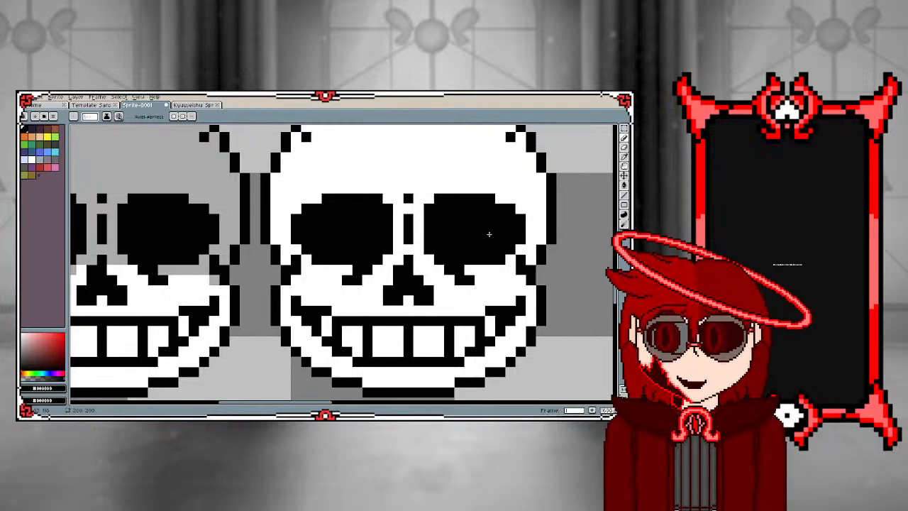
{"action": "scroll", "coordinate": [314, 263], "scroll_direction": "down", "scroll_amount": 3}
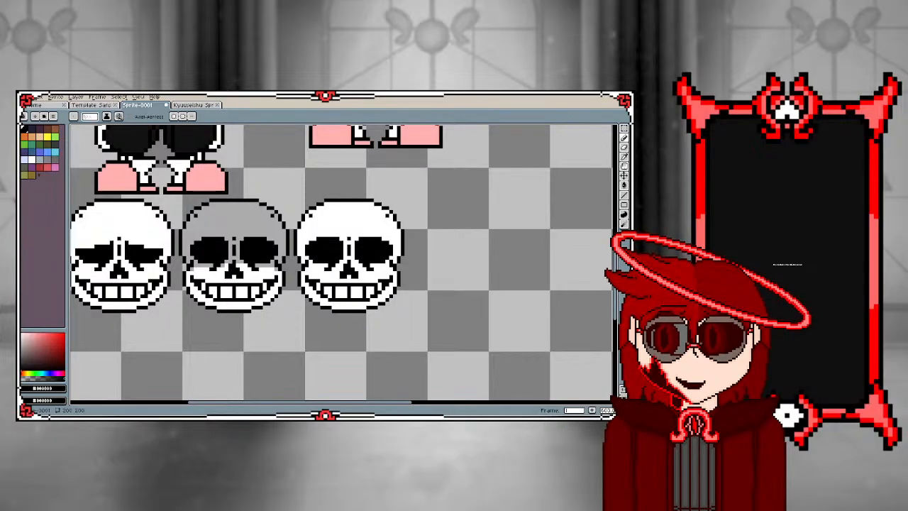
{"action": "left_click", "coordinate": [463, 326]}
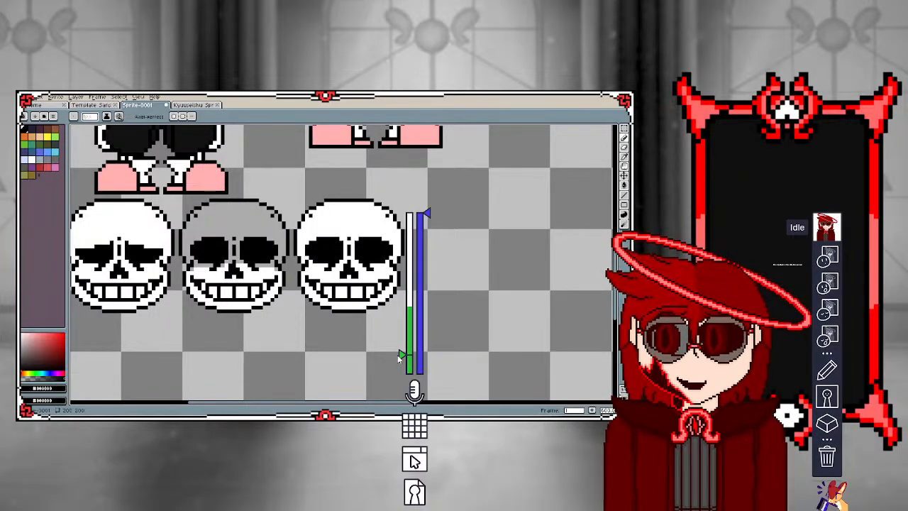
{"action": "mouse_move", "coordinate": [402, 356]}
{"action": "left_click_drag", "start_coordinate": [401, 355], "coordinate": [401, 332]}
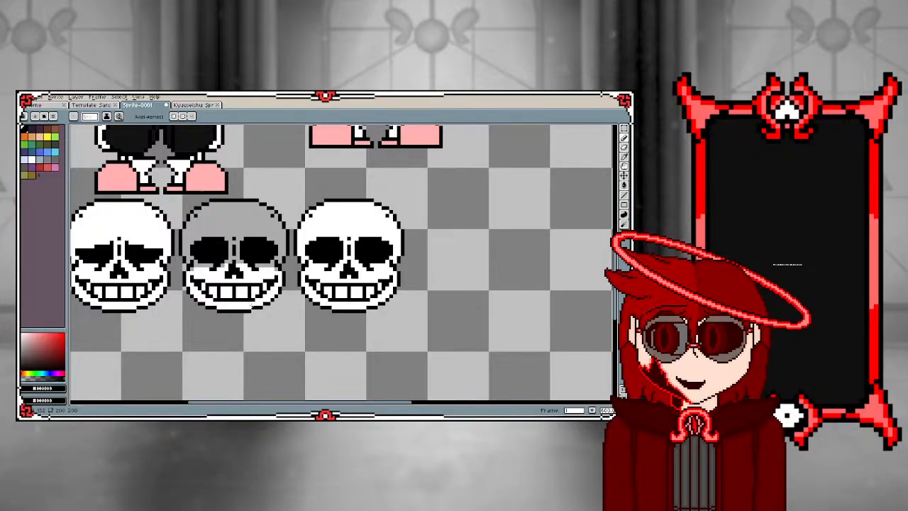
{"action": "scroll", "coordinate": [268, 291], "scroll_direction": "up", "scroll_amount": 4}
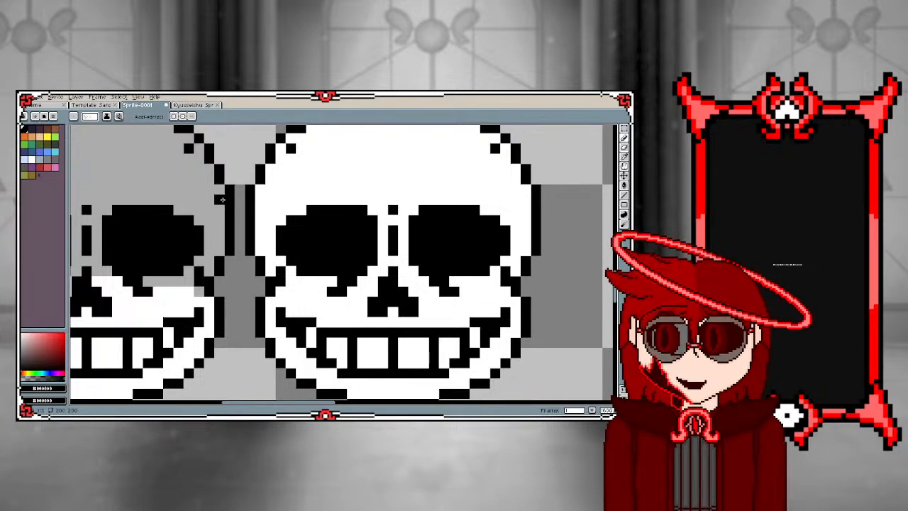
{"action": "scroll", "coordinate": [220, 199], "scroll_direction": "down", "scroll_amount": 3}
{"action": "scroll", "coordinate": [226, 202], "scroll_direction": "up", "scroll_amount": 3}
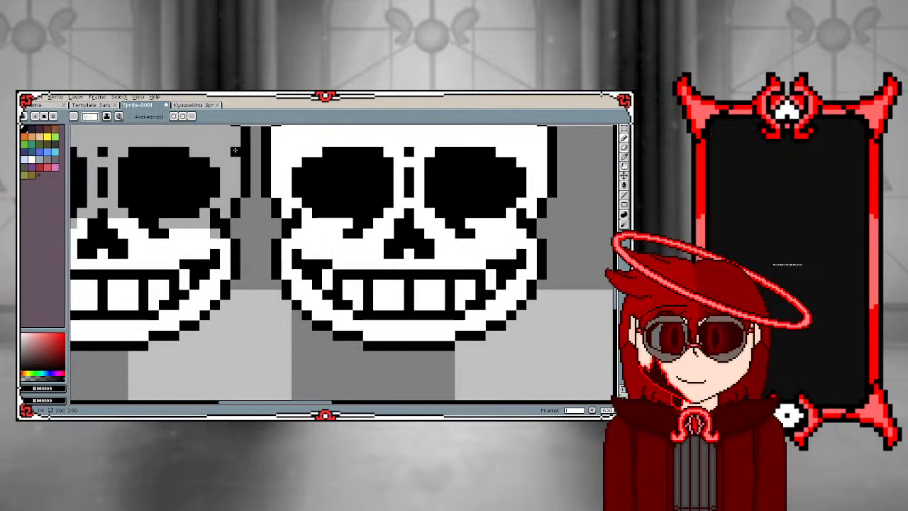
{"action": "scroll", "coordinate": [226, 202], "scroll_direction": "down", "scroll_amount": 3}
{"action": "scroll", "coordinate": [216, 221], "scroll_direction": "down", "scroll_amount": 1}
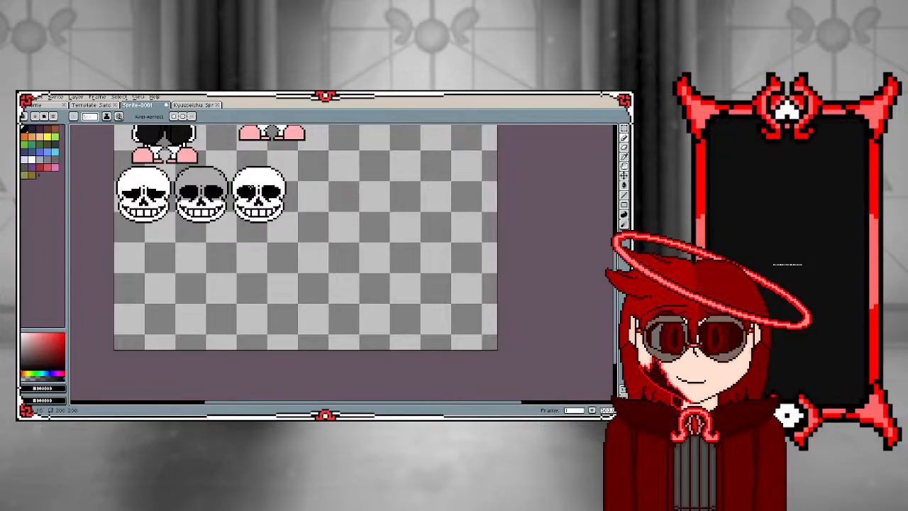
Extend the third skull's smile corners upward in black and trim the lower outer edges of its eye sockets with white
{"action": "scroll", "coordinate": [240, 224], "scroll_direction": "up", "scroll_amount": 4}
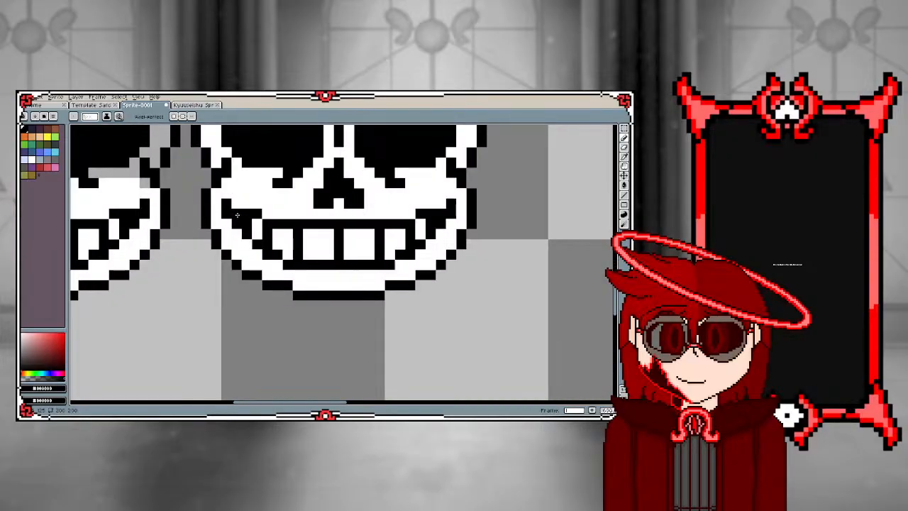
{"action": "left_click_drag", "start_coordinate": [237, 204], "coordinate": [247, 193]}
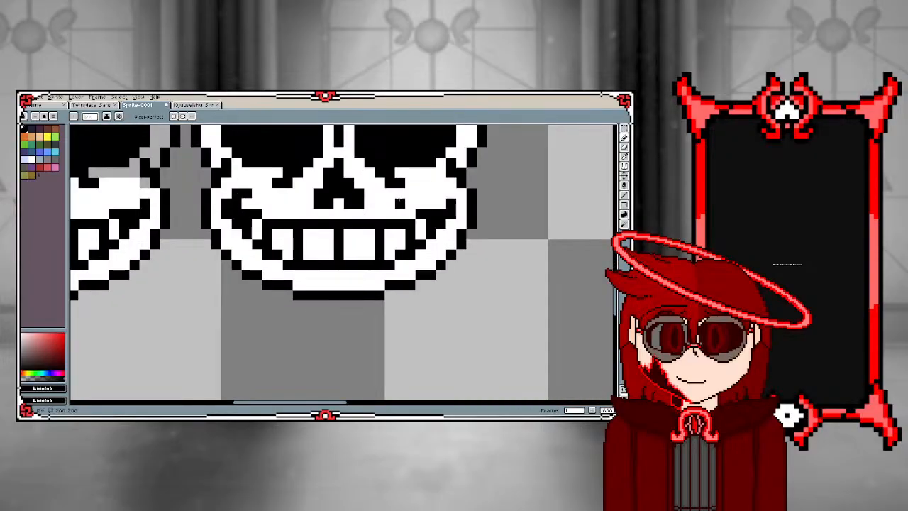
{"action": "scroll", "coordinate": [333, 171], "scroll_direction": "down", "scroll_amount": 4}
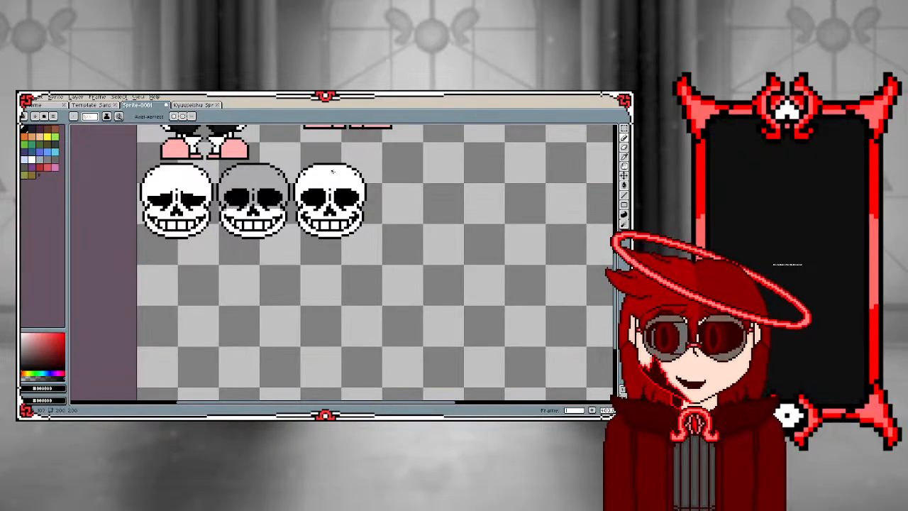
{"action": "scroll", "coordinate": [332, 171], "scroll_direction": "up", "scroll_amount": 4}
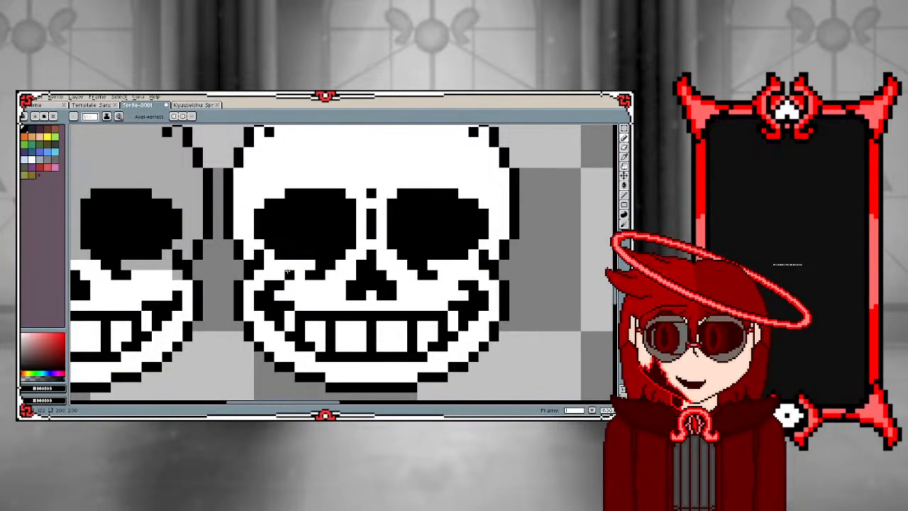
{"action": "left_click", "coordinate": [284, 264], "text": "alt"}
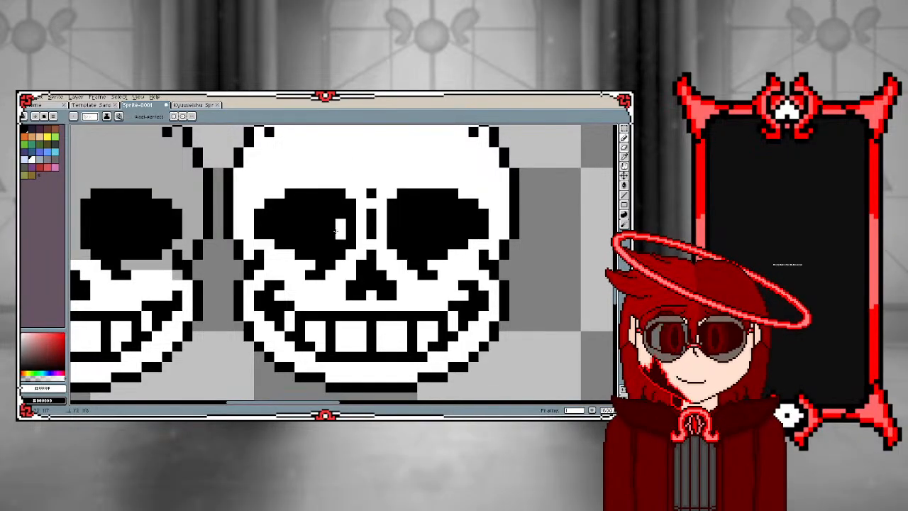
Draw a small white square pupil in each eye socket of the third skull, with the right one placed nearer the nose
{"action": "left_click_drag", "start_coordinate": [336, 233], "coordinate": [334, 221]}
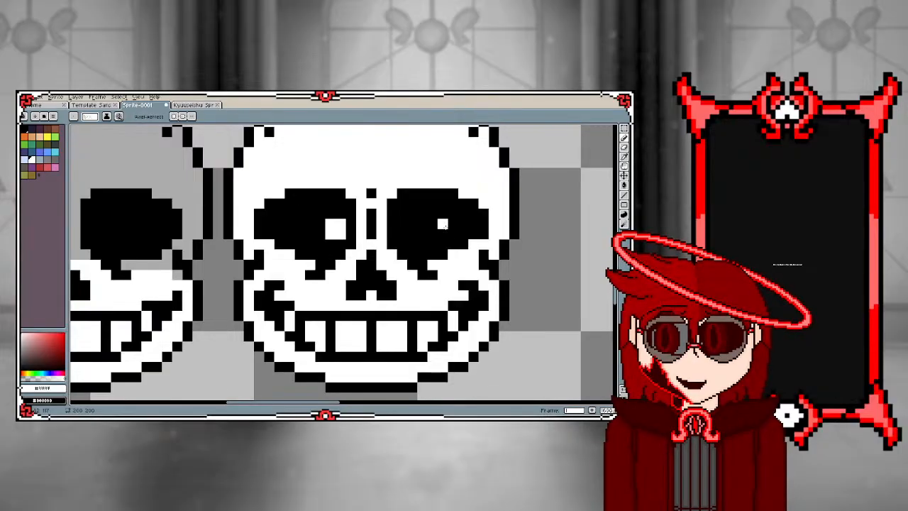
{"action": "mouse_move", "coordinate": [452, 225]}
{"action": "left_mouse_down"}
{"action": "mouse_move", "coordinate": [454, 233]}
{"action": "mouse_move", "coordinate": [462, 225]}
{"action": "left_mouse_up"}
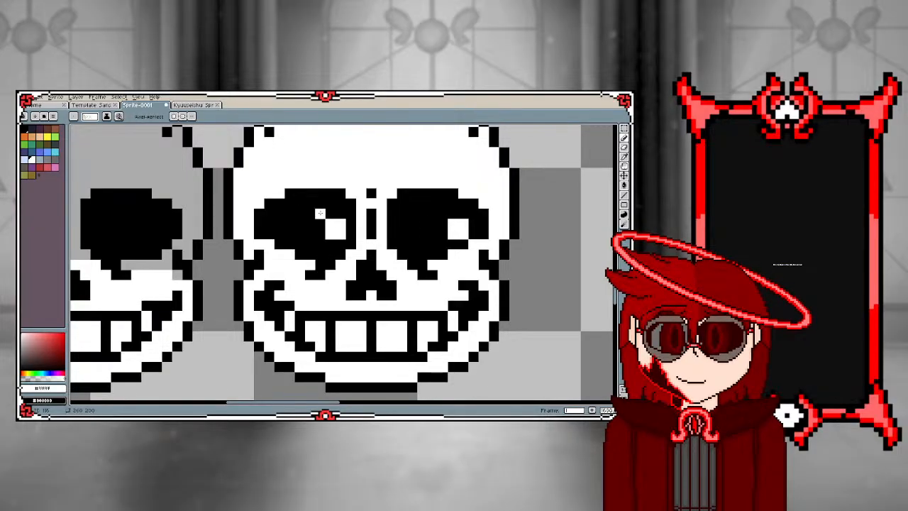
{"action": "scroll", "coordinate": [320, 213], "scroll_direction": "down", "scroll_amount": 3}
{"action": "scroll", "coordinate": [348, 224], "scroll_direction": "up", "scroll_amount": 3}
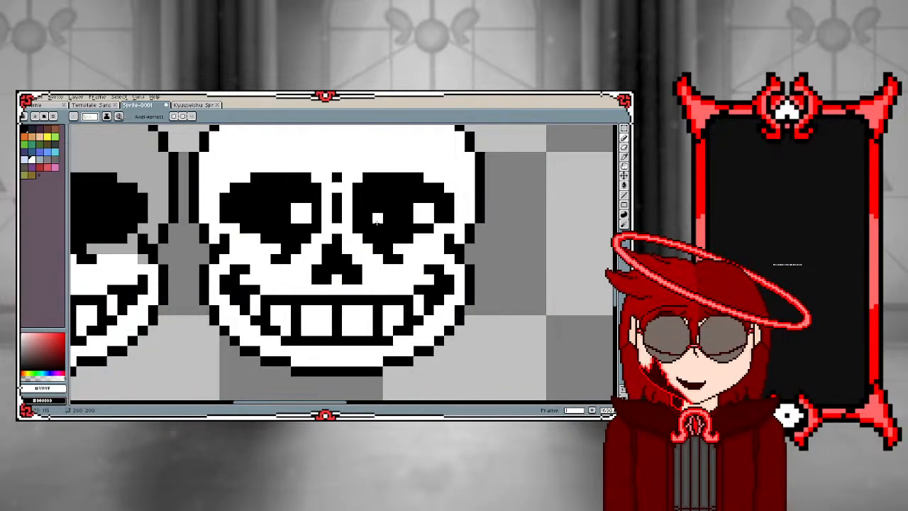
{"action": "mouse_move", "coordinate": [424, 212]}
{"action": "left_mouse_down"}
{"action": "mouse_move", "coordinate": [399, 218]}
{"action": "mouse_move", "coordinate": [408, 211]}
{"action": "left_mouse_up"}
{"action": "scroll", "coordinate": [234, 207], "scroll_direction": "down", "scroll_amount": 4}
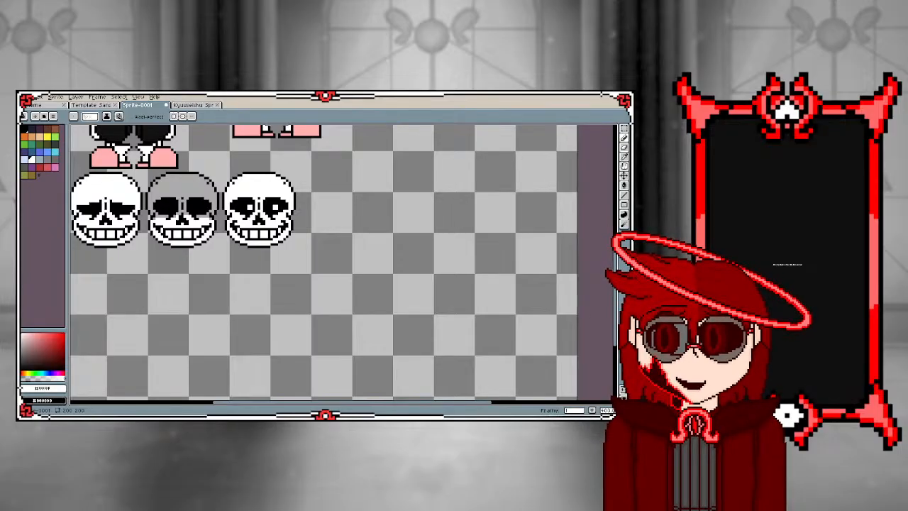
{"action": "scroll", "coordinate": [261, 205], "scroll_direction": "down", "scroll_amount": 4}
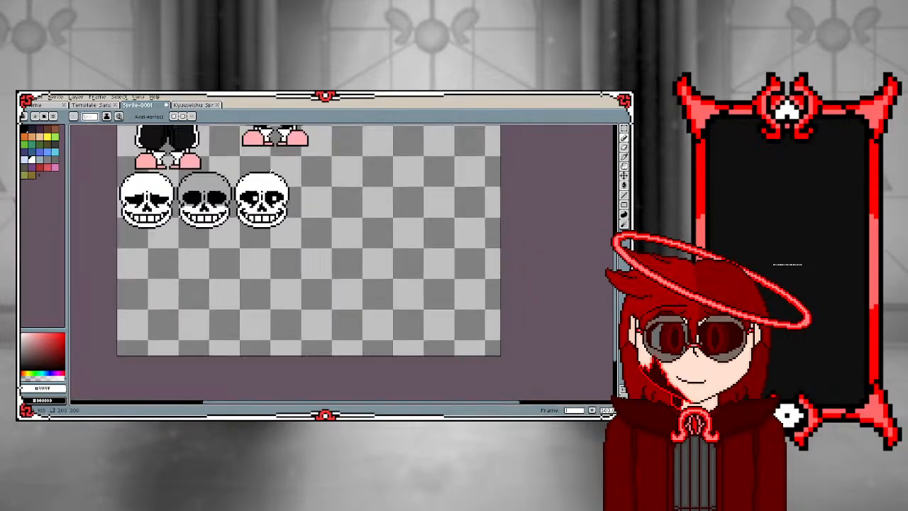
{"action": "scroll", "coordinate": [260, 205], "scroll_direction": "up", "scroll_amount": 4}
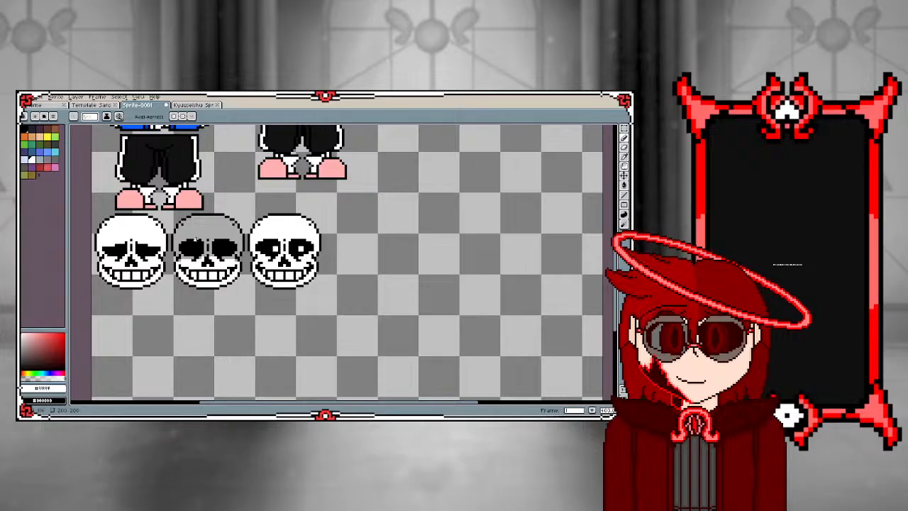
{"action": "scroll", "coordinate": [194, 240], "scroll_direction": "down", "scroll_amount": 2}
{"action": "scroll", "coordinate": [190, 237], "scroll_direction": "up", "scroll_amount": 3}
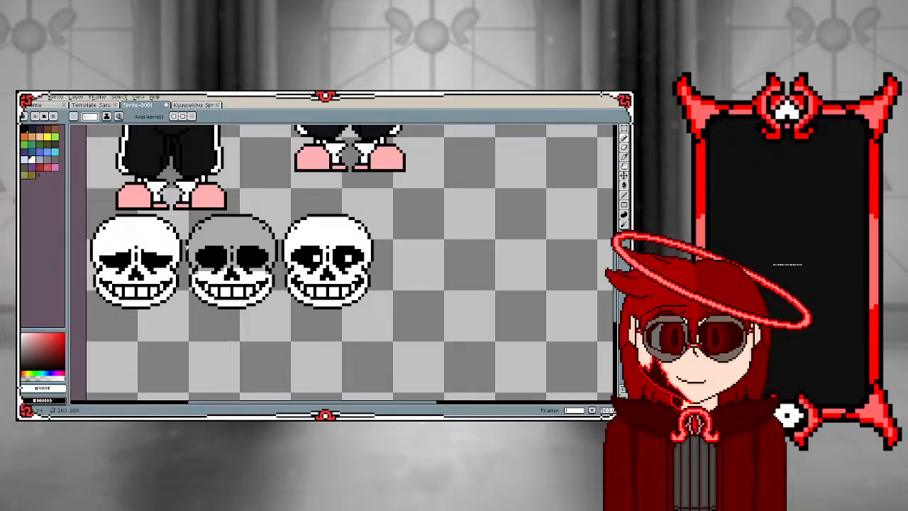
{"action": "scroll", "coordinate": [186, 247], "scroll_direction": "down", "scroll_amount": 4}
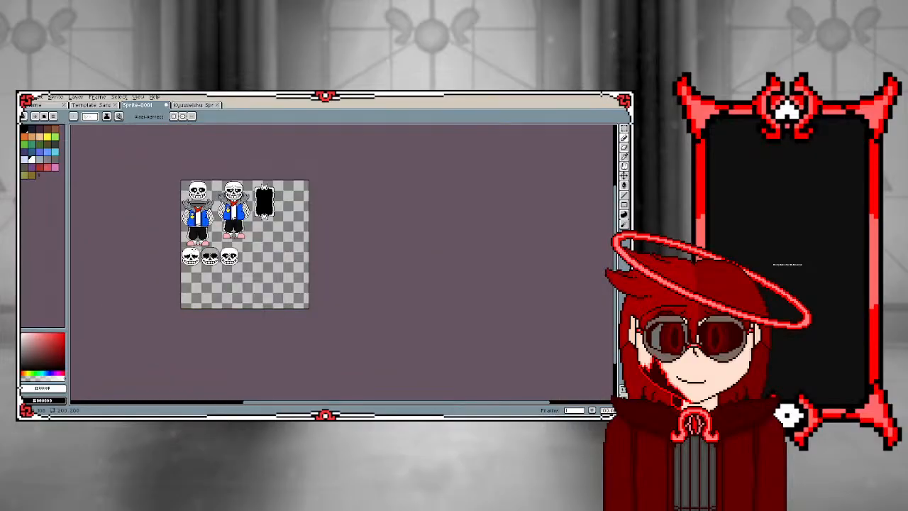
{"action": "scroll", "coordinate": [191, 250], "scroll_direction": "up", "scroll_amount": 4}
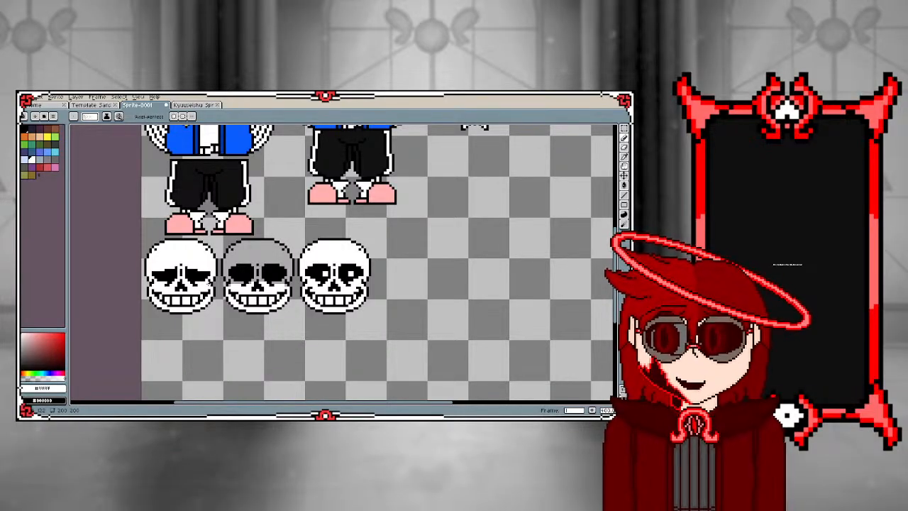
Duplicate the third skull with the white pupils and place the copy to its right in the same row
{"action": "scroll", "coordinate": [244, 270], "scroll_direction": "up", "scroll_amount": 2}
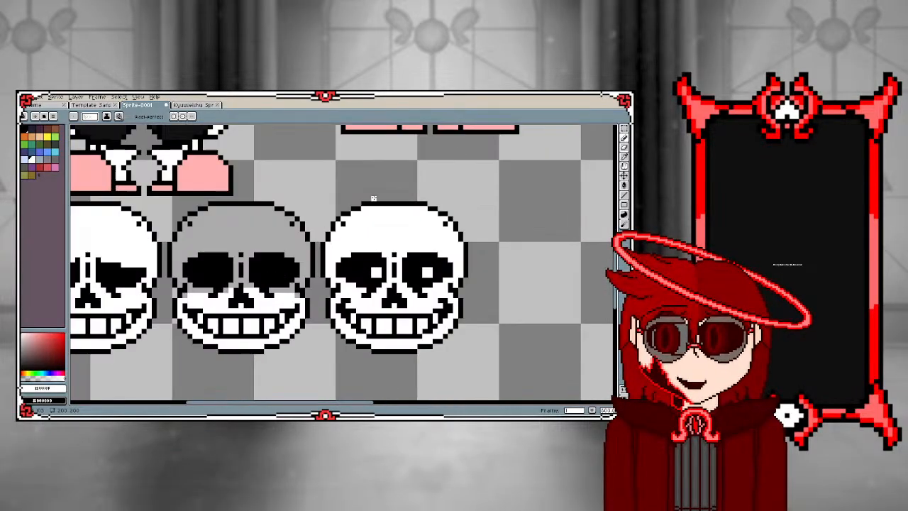
{"action": "key", "text": "m"}
{"action": "scroll", "coordinate": [364, 219], "scroll_direction": "down", "scroll_amount": 1}
{"action": "scroll", "coordinate": [363, 219], "scroll_direction": "up", "scroll_amount": 2}
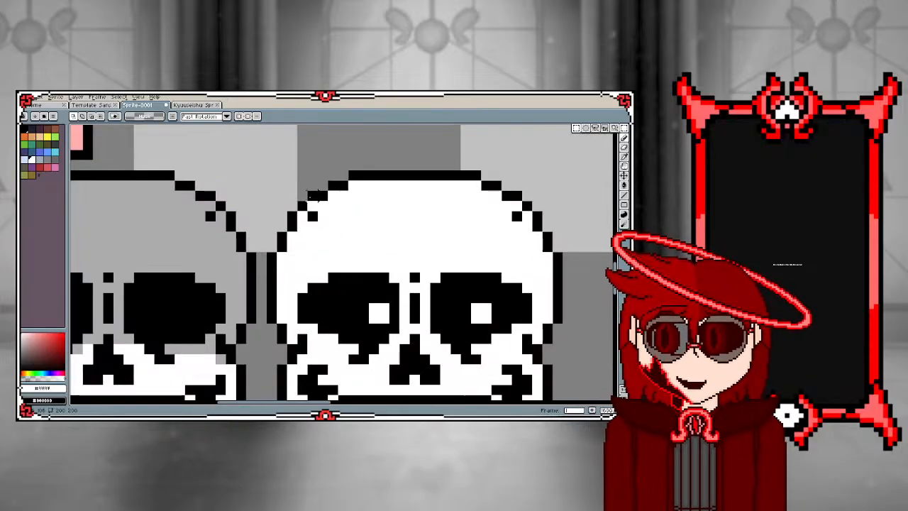
{"action": "scroll", "coordinate": [319, 212], "scroll_direction": "down", "scroll_amount": 1}
{"action": "left_click_drag", "start_coordinate": [276, 179], "coordinate": [425, 336]}
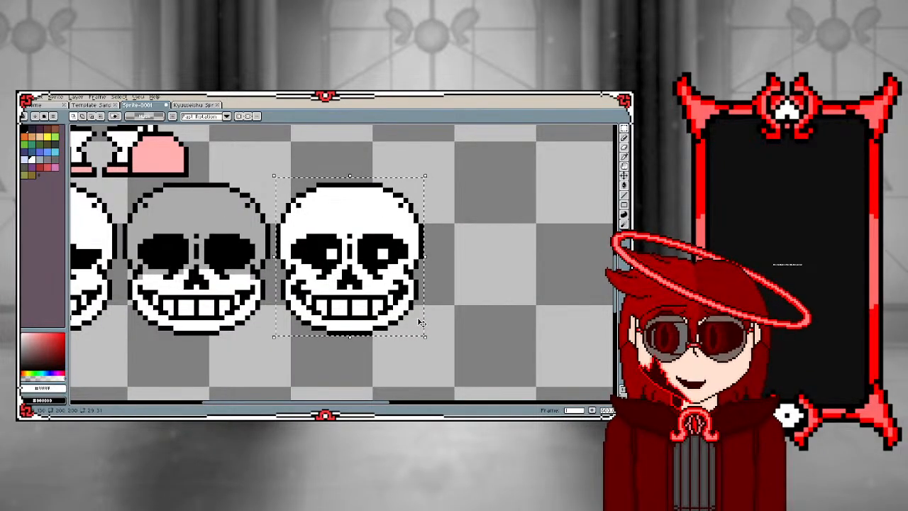
{"action": "left_click_drag", "start_coordinate": [324, 244], "coordinate": [477, 244]}
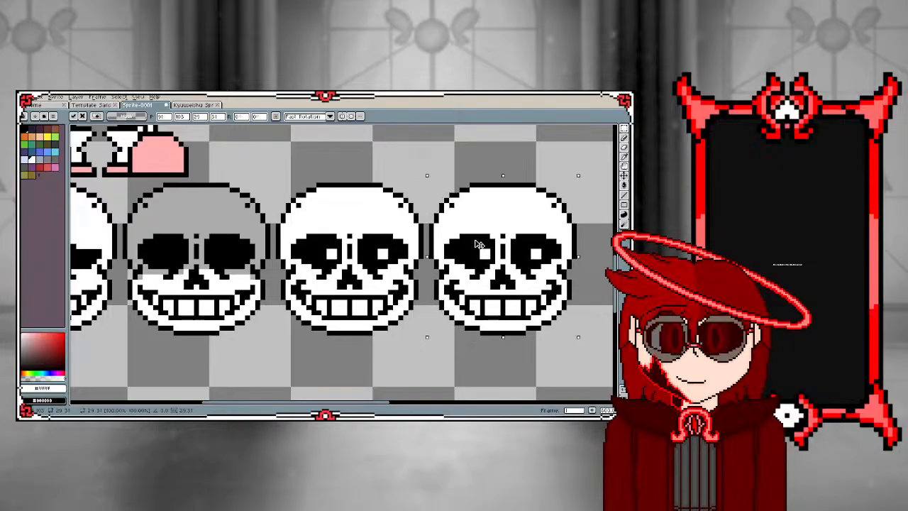
{"action": "left_click", "coordinate": [346, 253]}
Fill both white pupils of the fourth skull with the black sampled from its eye socket
{"action": "scroll", "coordinate": [513, 254], "scroll_direction": "down", "scroll_amount": 3}
{"action": "scroll", "coordinate": [419, 249], "scroll_direction": "up", "scroll_amount": 4}
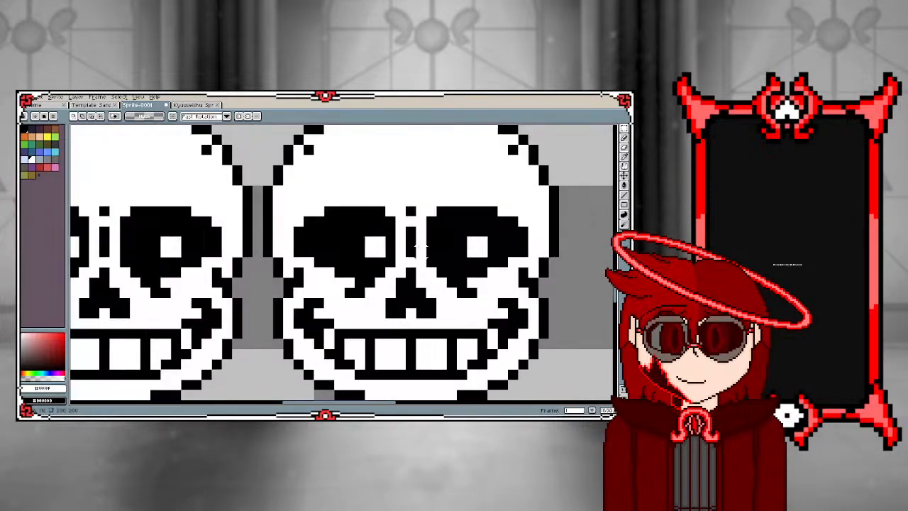
{"action": "key", "text": "i"}
{"action": "left_click", "coordinate": [343, 244]}
{"action": "key", "text": "g"}
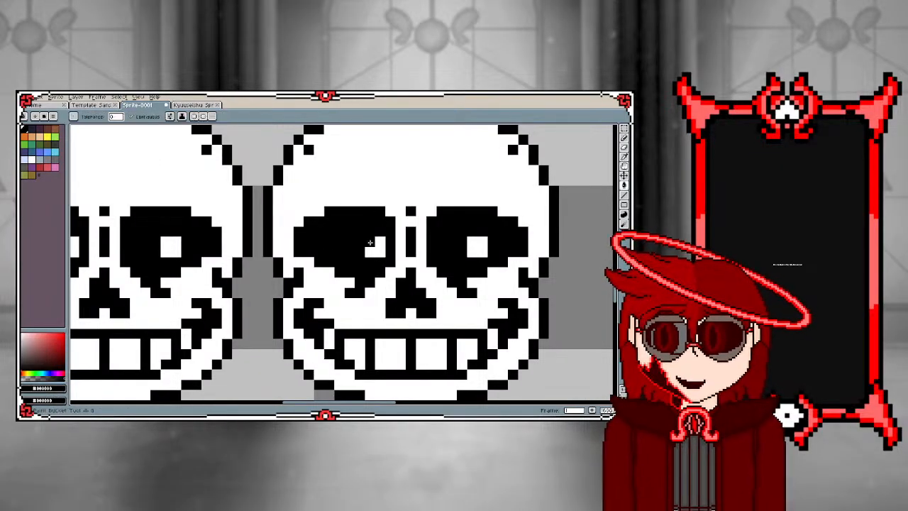
{"action": "left_click", "coordinate": [375, 246]}
{"action": "left_click", "coordinate": [483, 250]}
{"action": "scroll", "coordinate": [401, 290], "scroll_direction": "down", "scroll_amount": 4}
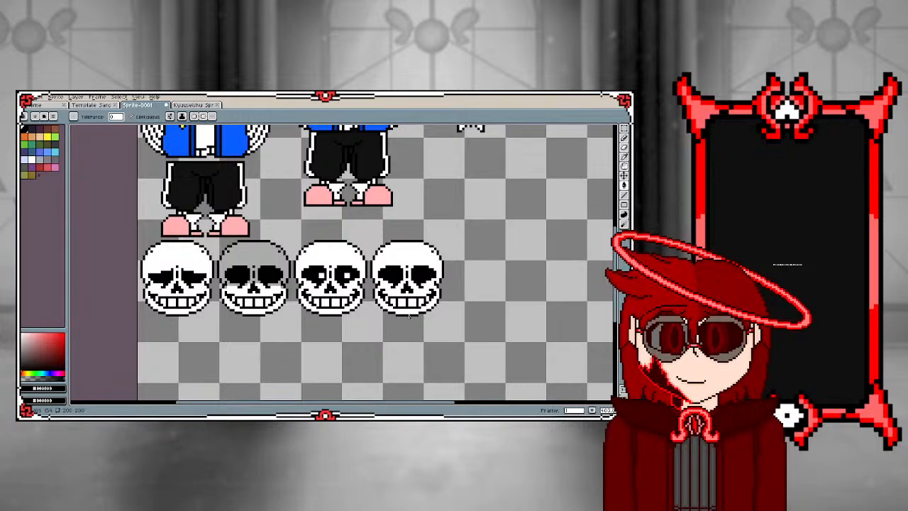
Fill the fourth skull's white face and all of its teeth with black to make a solid silhouette
{"action": "scroll", "coordinate": [409, 316], "scroll_direction": "up", "scroll_amount": 3}
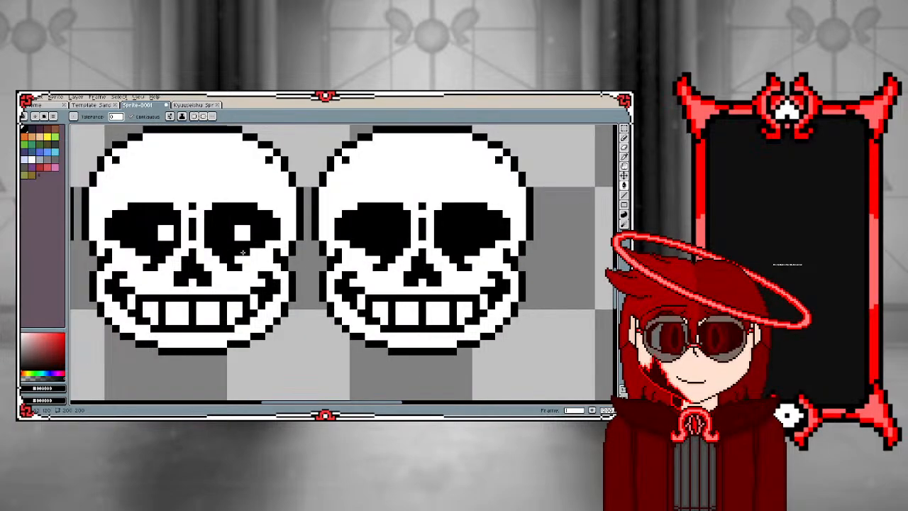
{"action": "left_click", "coordinate": [377, 183]}
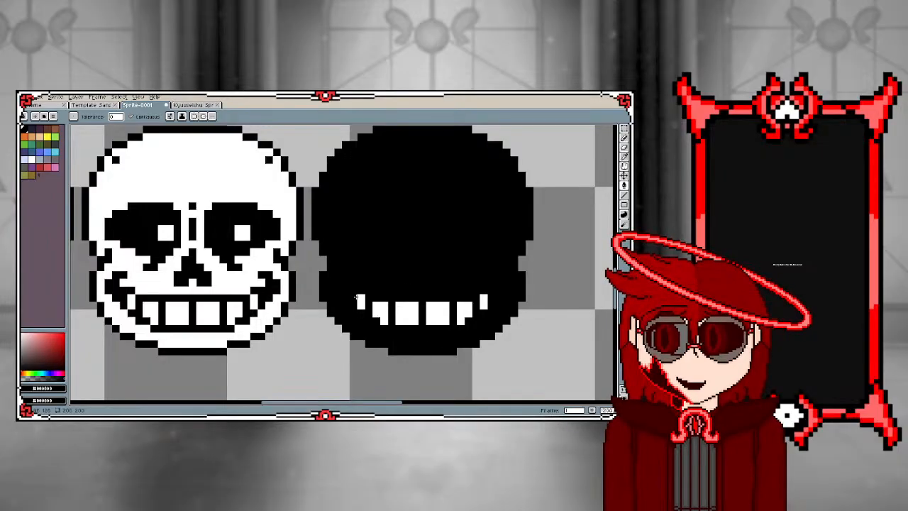
{"action": "left_click", "coordinate": [381, 313]}
{"action": "left_click", "coordinate": [408, 313]}
{"action": "left_click", "coordinate": [438, 313]}
{"action": "left_click", "coordinate": [465, 313]}
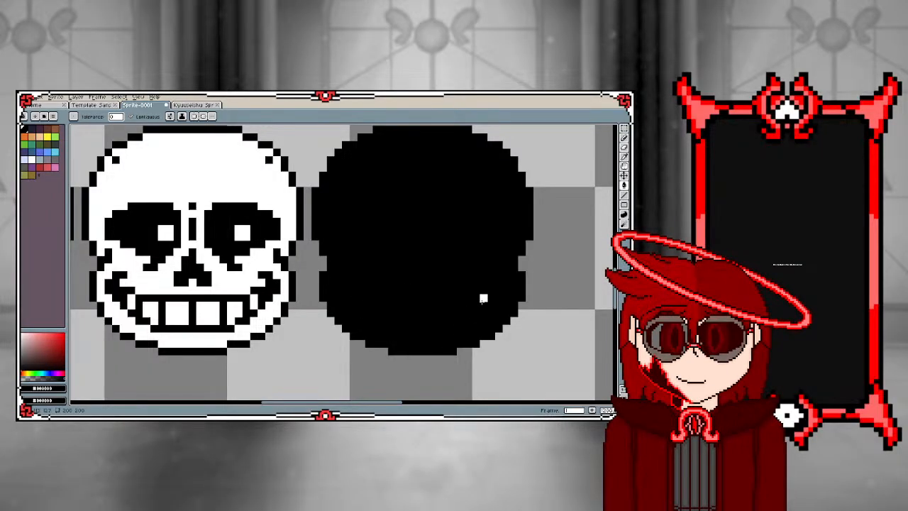
{"action": "left_click", "coordinate": [484, 301]}
{"action": "scroll", "coordinate": [418, 297], "scroll_direction": "down", "scroll_amount": 1}
{"action": "scroll", "coordinate": [418, 298], "scroll_direction": "down", "scroll_amount": 1}
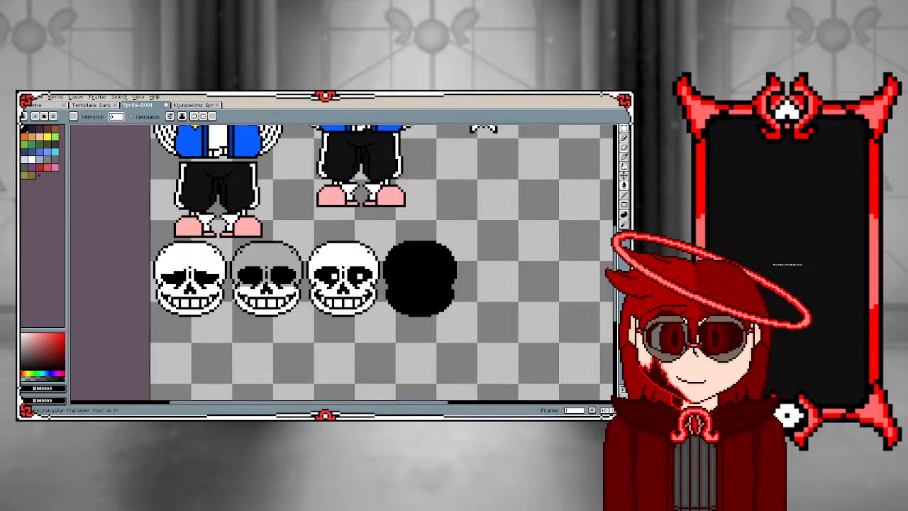
Duplicate the third skull with the white pupils and place the copy just past the black silhouette in the same row
{"action": "left_click", "coordinate": [623, 129]}
{"action": "scroll", "coordinate": [484, 298], "scroll_direction": "up", "scroll_amount": 1}
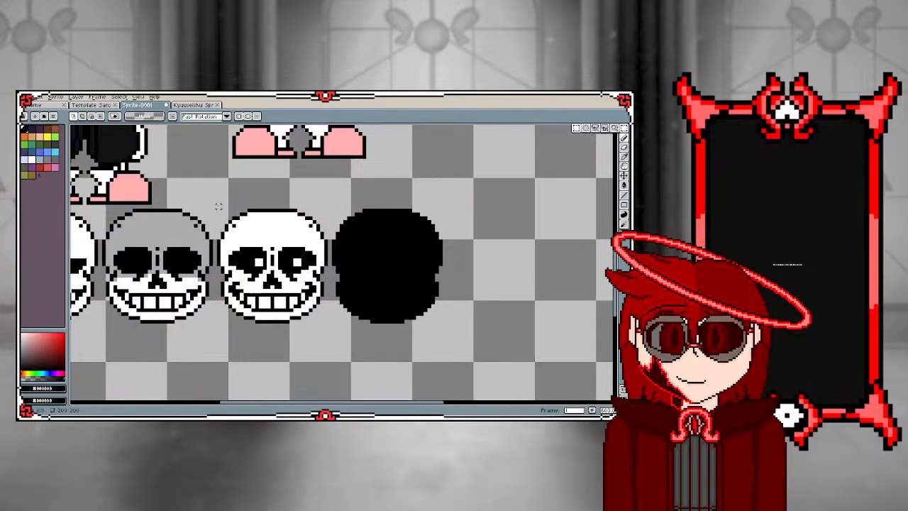
{"action": "left_click_drag", "start_coordinate": [212, 203], "coordinate": [333, 328]}
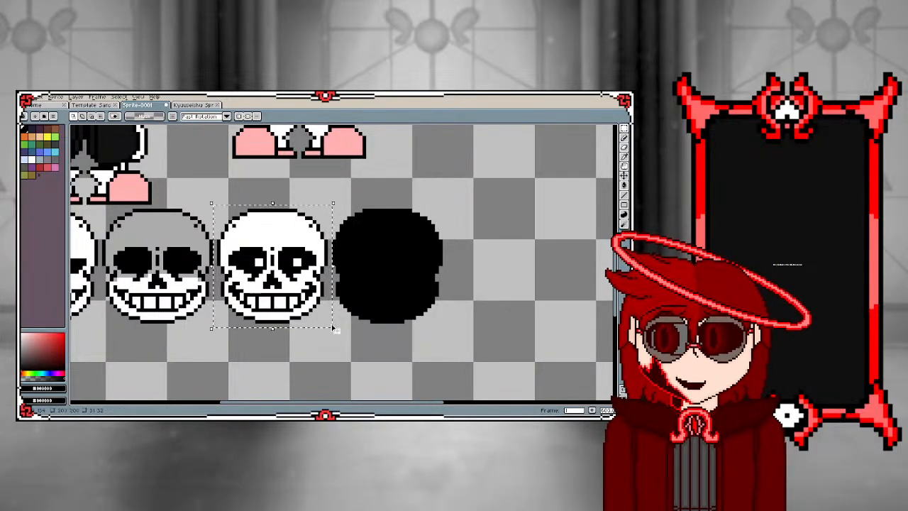
{"action": "key", "text": "ctrl+c"}
{"action": "key", "text": "ctrl+v"}
{"action": "left_click_drag", "start_coordinate": [260, 273], "coordinate": [490, 272]}
{"action": "left_click", "coordinate": [406, 272]}
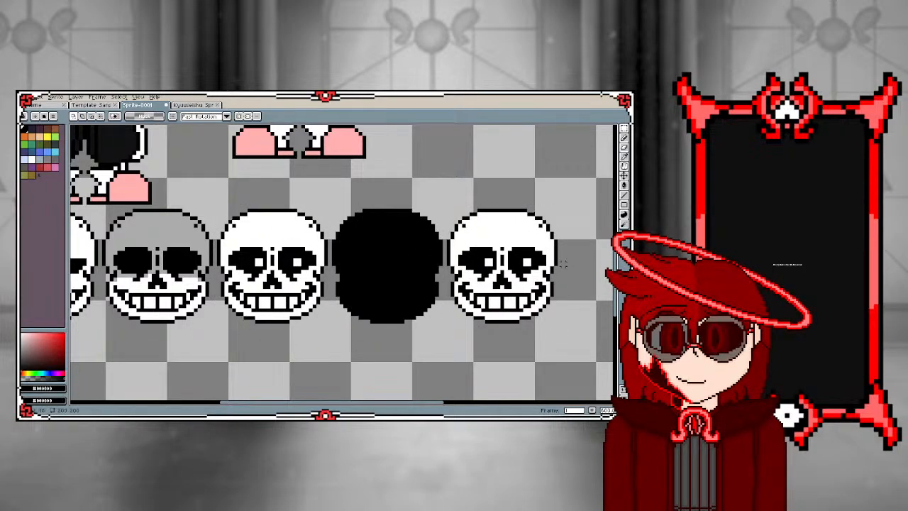
Fill both white pupils of the fifth skull with the black sampled from its eye socket
{"action": "scroll", "coordinate": [564, 264], "scroll_direction": "up", "scroll_amount": 3}
{"action": "key", "text": "g"}
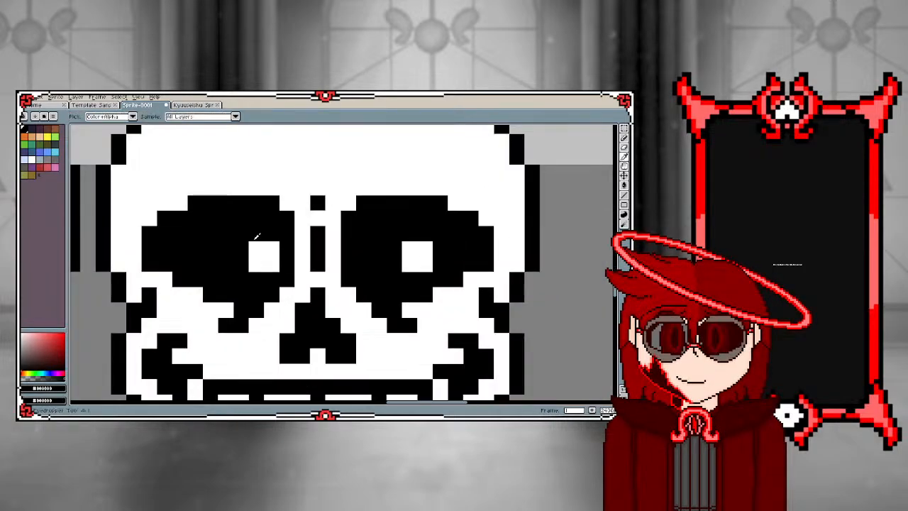
{"action": "left_click", "coordinate": [264, 257]}
{"action": "left_click", "coordinate": [419, 263]}
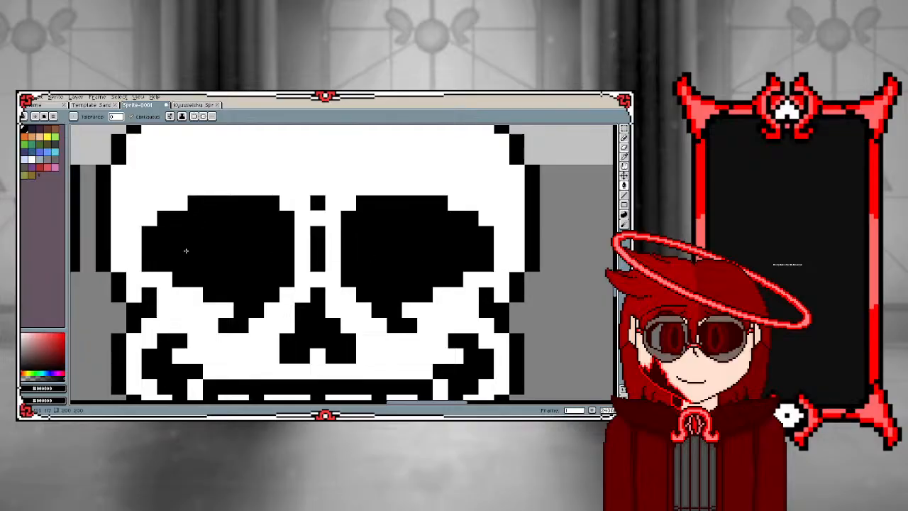
Fill out the lower edges of the fifth skull's eye sockets with black pixels
{"action": "scroll", "coordinate": [420, 263], "scroll_direction": "down", "scroll_amount": 3}
{"action": "scroll", "coordinate": [174, 273], "scroll_direction": "up", "scroll_amount": 2}
{"action": "key", "text": "b"}
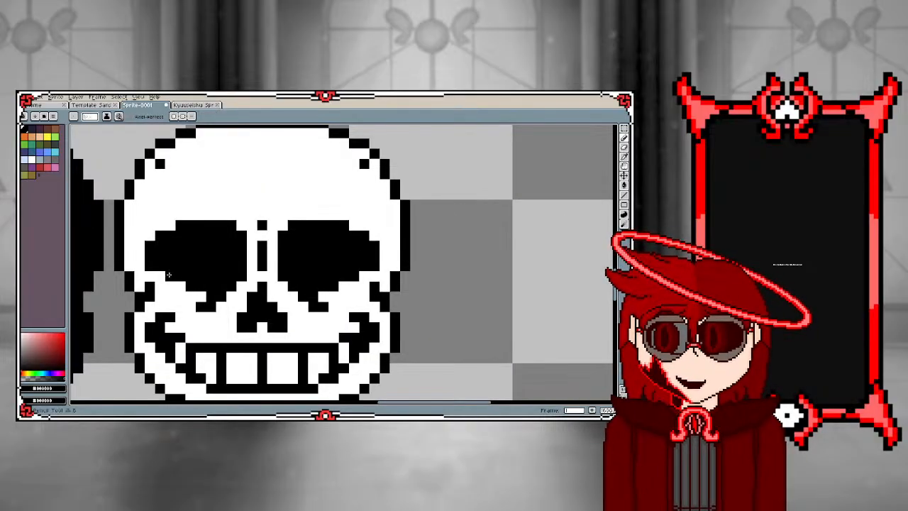
{"action": "left_click_drag", "start_coordinate": [170, 287], "coordinate": [256, 288]}
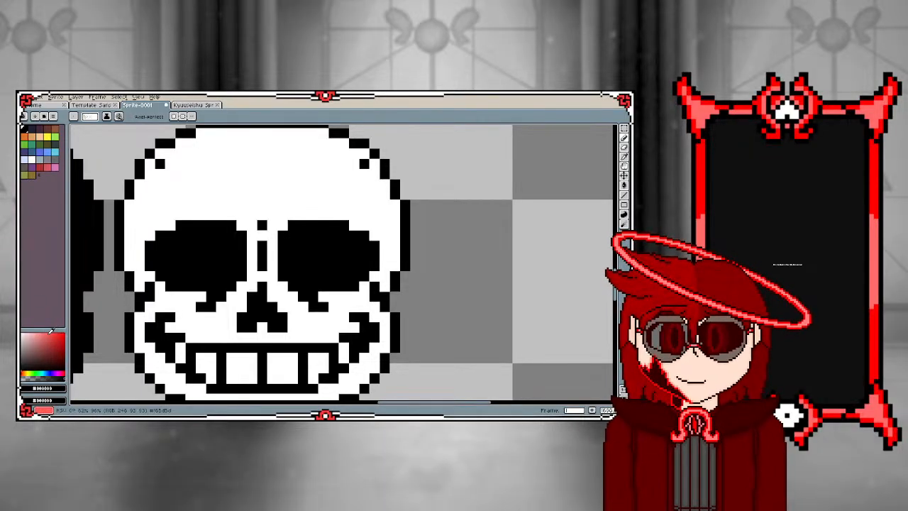
Flatten the tops of the fifth skull's eye sockets by painting their upper rows with the white sampled from its forehead
{"action": "scroll", "coordinate": [314, 268], "scroll_direction": "down", "scroll_amount": 5}
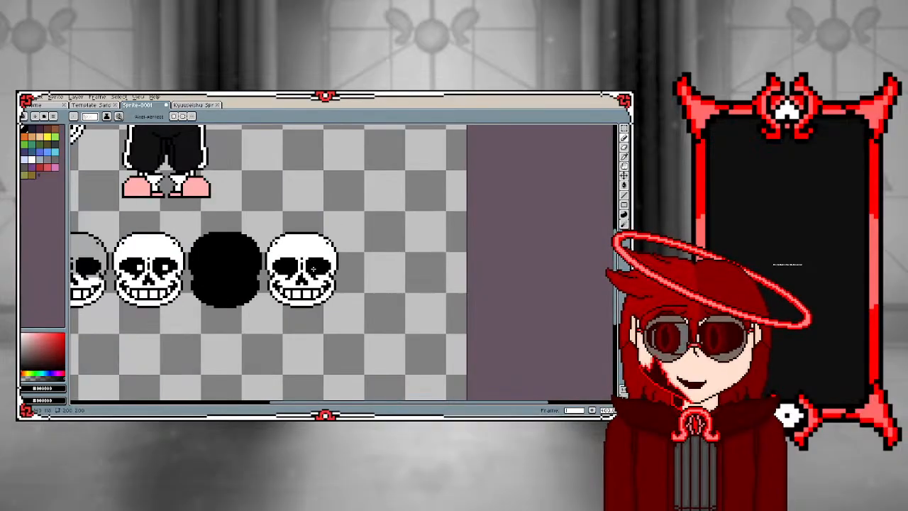
{"action": "scroll", "coordinate": [312, 269], "scroll_direction": "down", "scroll_amount": 2}
{"action": "scroll", "coordinate": [256, 269], "scroll_direction": "up", "scroll_amount": 5}
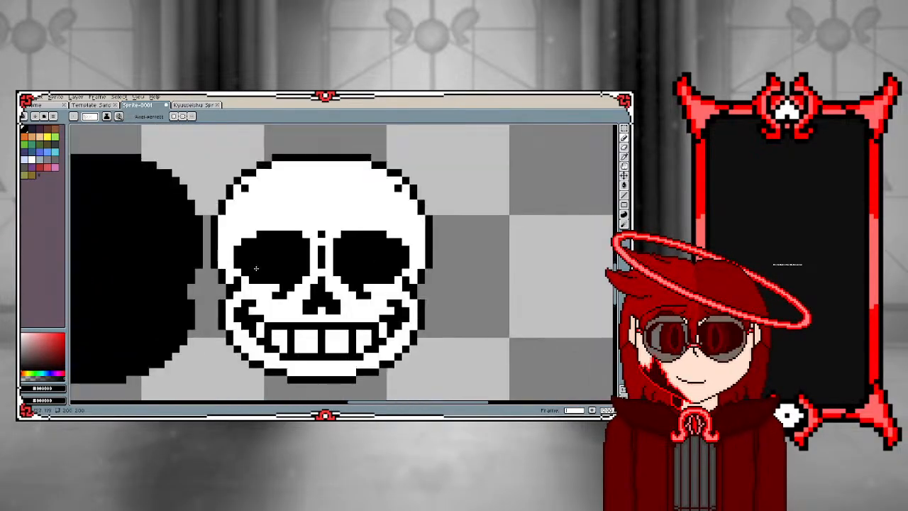
{"action": "scroll", "coordinate": [257, 268], "scroll_direction": "up", "scroll_amount": 1}
{"action": "scroll", "coordinate": [302, 258], "scroll_direction": "down", "scroll_amount": 3}
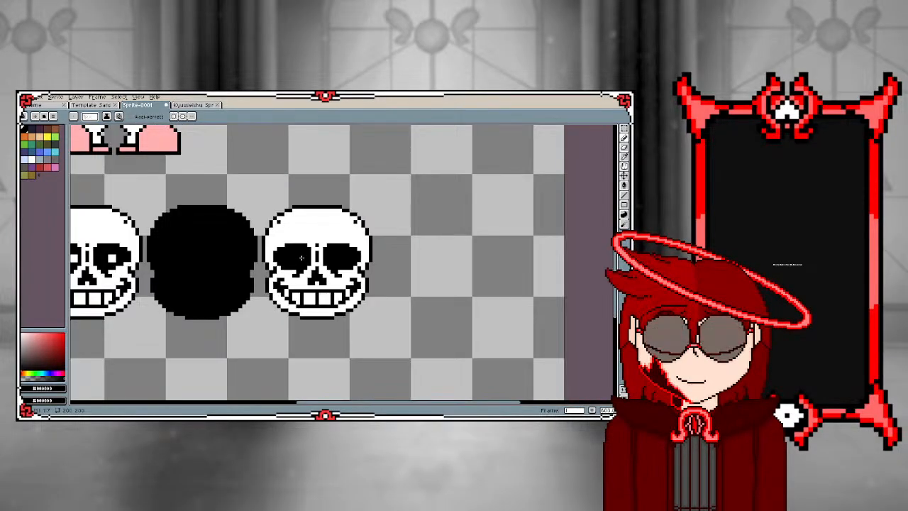
{"action": "scroll", "coordinate": [301, 258], "scroll_direction": "up", "scroll_amount": 2}
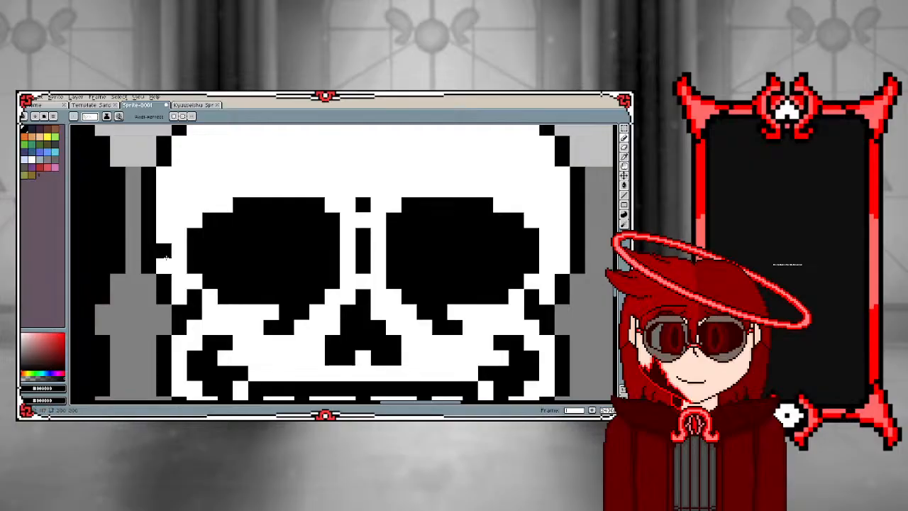
{"action": "left_click", "coordinate": [225, 173], "text": "alt"}
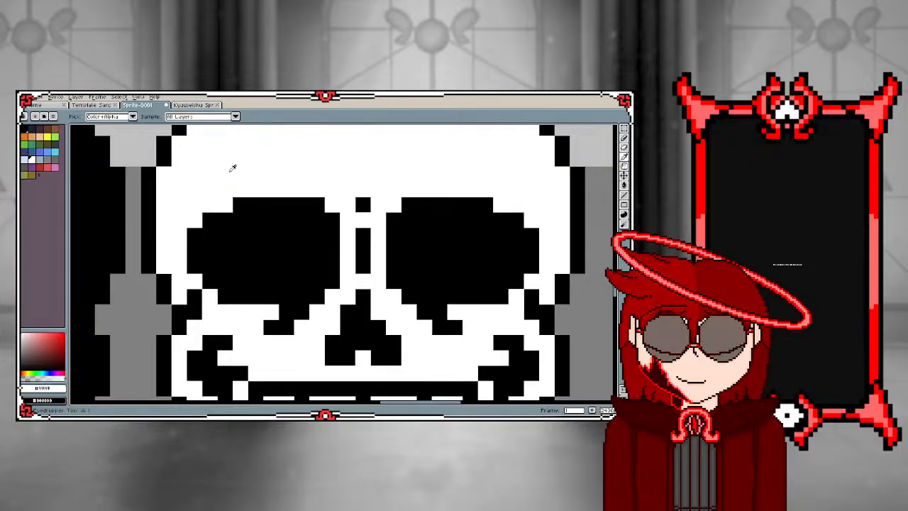
{"action": "mouse_move", "coordinate": [240, 205]}
{"action": "left_mouse_down"}
{"action": "mouse_move", "coordinate": [313, 206]}
{"action": "mouse_move", "coordinate": [329, 220]}
{"action": "mouse_move", "coordinate": [206, 220]}
{"action": "mouse_move", "coordinate": [519, 219]}
{"action": "mouse_move", "coordinate": [389, 204]}
{"action": "left_mouse_up"}
Draw a thin black brow line above each flattened eye socket of the fifth skull, using black sampled from the socket
{"action": "left_click", "coordinate": [423, 255], "text": "alt"}
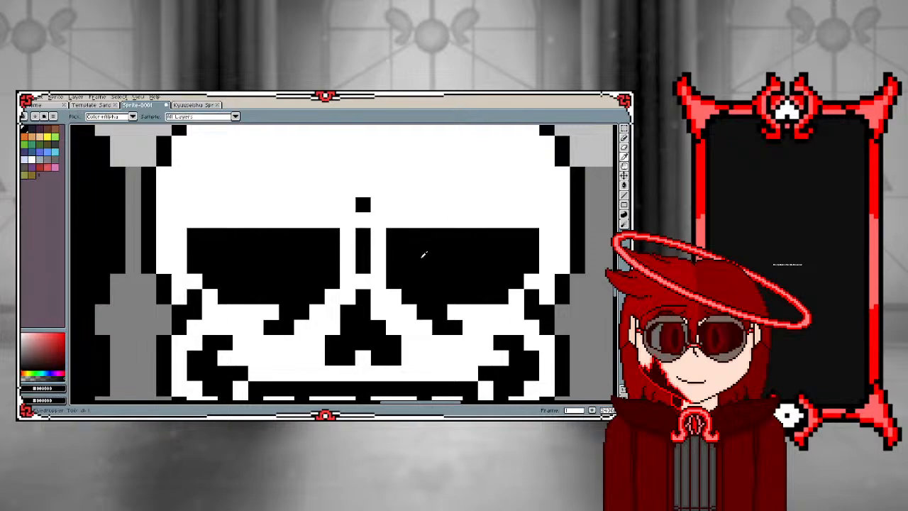
{"action": "left_click_drag", "start_coordinate": [517, 190], "coordinate": [391, 190]}
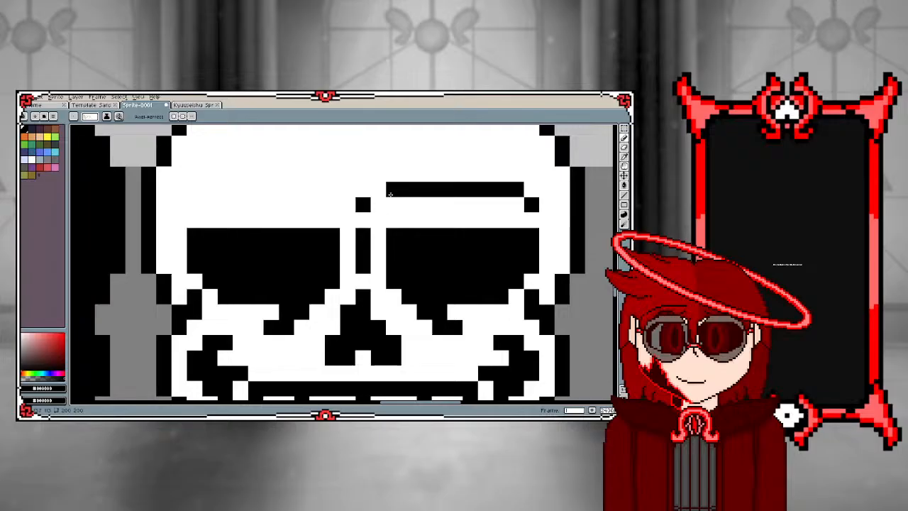
{"action": "scroll", "coordinate": [298, 217], "scroll_direction": "down", "scroll_amount": 3}
{"action": "scroll", "coordinate": [278, 222], "scroll_direction": "up", "scroll_amount": 3}
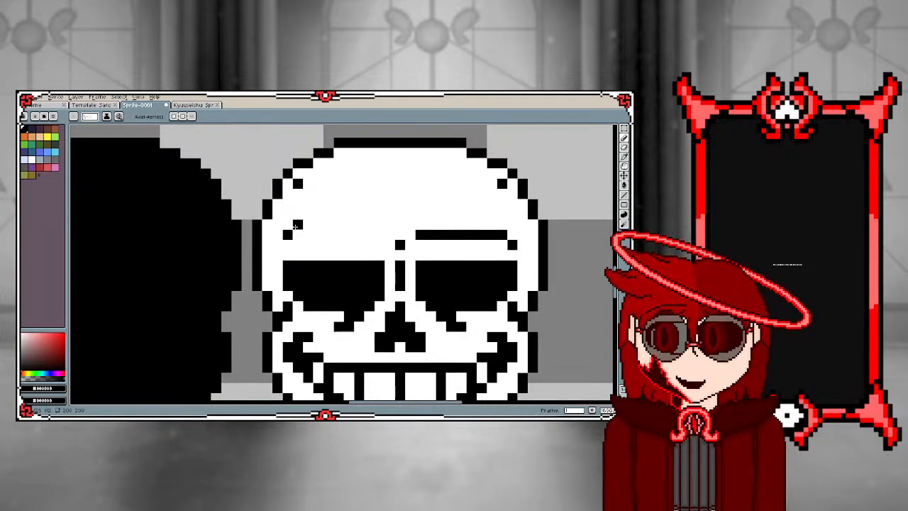
{"action": "key", "text": "ctrl+z"}
{"action": "left_click_drag", "start_coordinate": [294, 235], "coordinate": [374, 224]}
{"action": "scroll", "coordinate": [380, 214], "scroll_direction": "down", "scroll_amount": 3}
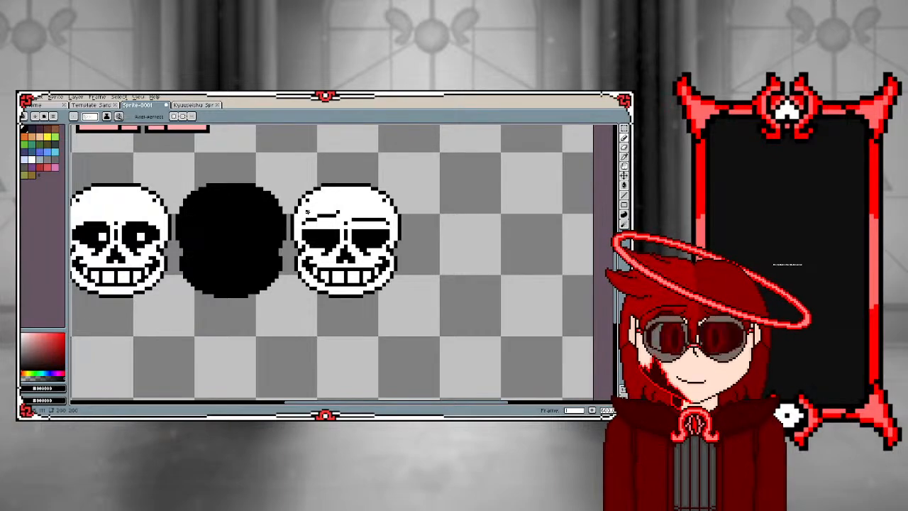
{"action": "scroll", "coordinate": [307, 214], "scroll_direction": "down", "scroll_amount": 4}
{"action": "scroll", "coordinate": [206, 223], "scroll_direction": "up", "scroll_amount": 1}
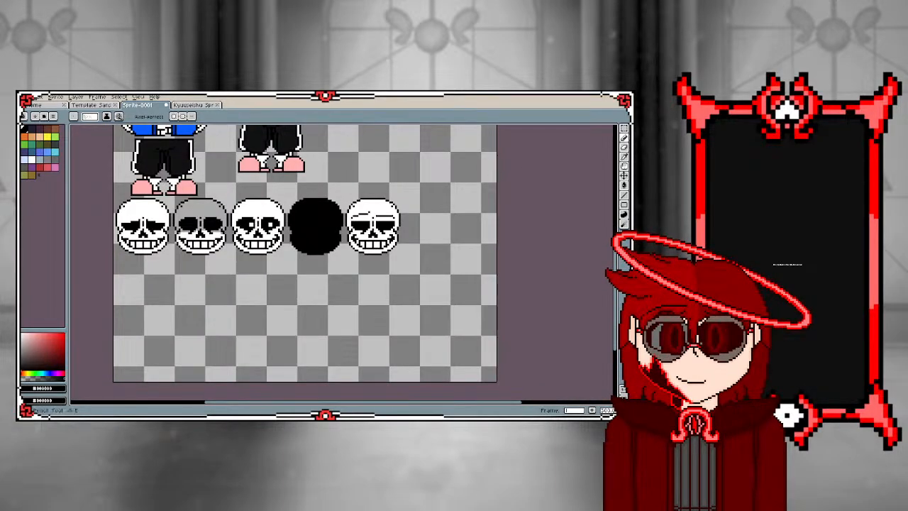
{"action": "left_click", "coordinate": [624, 128]}
{"action": "scroll", "coordinate": [260, 183], "scroll_direction": "up", "scroll_amount": 1}
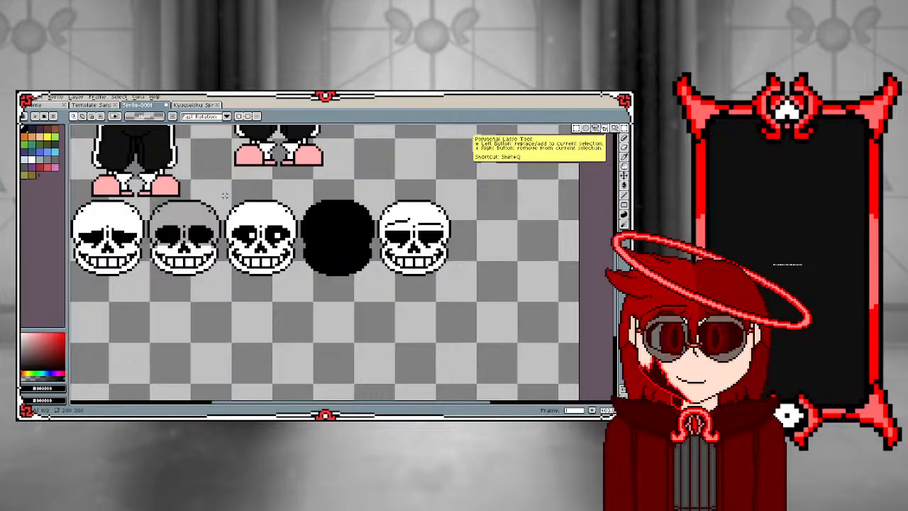
{"action": "left_click_drag", "start_coordinate": [224, 194], "coordinate": [302, 278]}
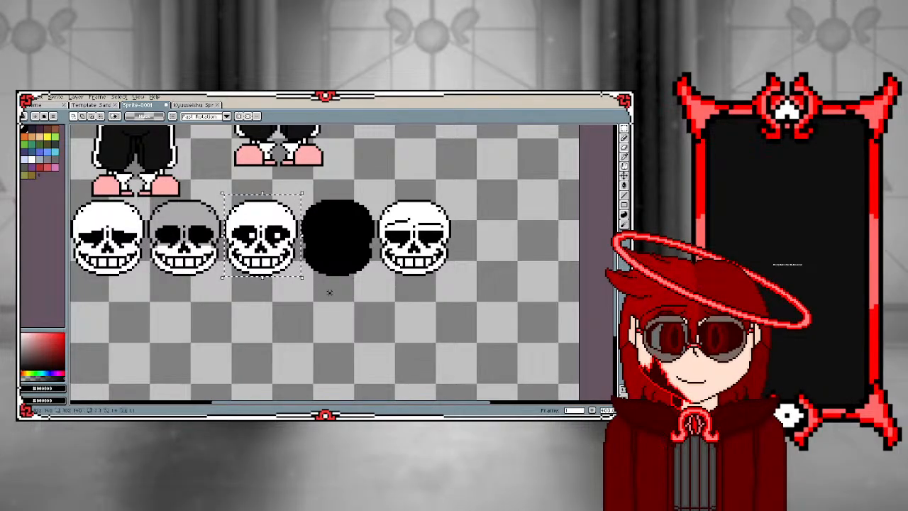
{"action": "scroll", "coordinate": [329, 291], "scroll_direction": "down", "scroll_amount": 3}
{"action": "scroll", "coordinate": [320, 227], "scroll_direction": "up", "scroll_amount": 3}
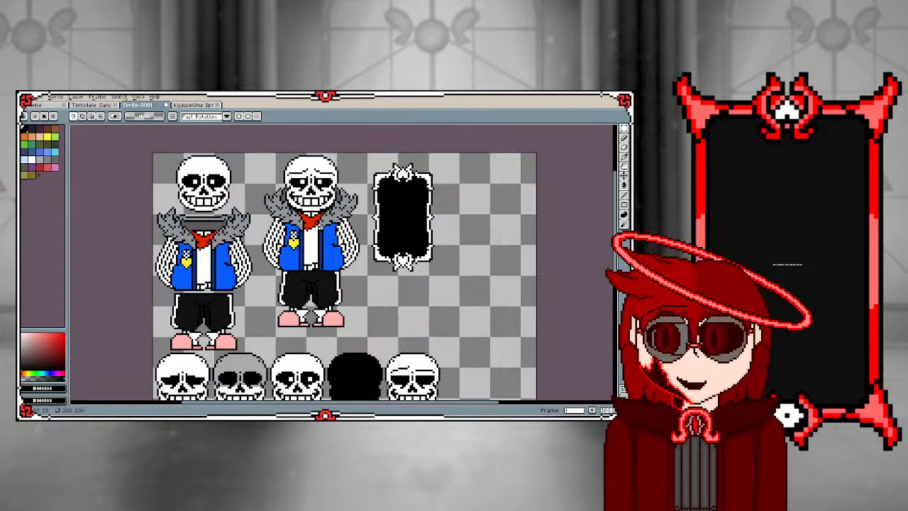
{"action": "scroll", "coordinate": [321, 227], "scroll_direction": "down", "scroll_amount": 3}
{"action": "scroll", "coordinate": [360, 205], "scroll_direction": "up", "scroll_amount": 4}
{"action": "scroll", "coordinate": [360, 204], "scroll_direction": "down", "scroll_amount": 2}
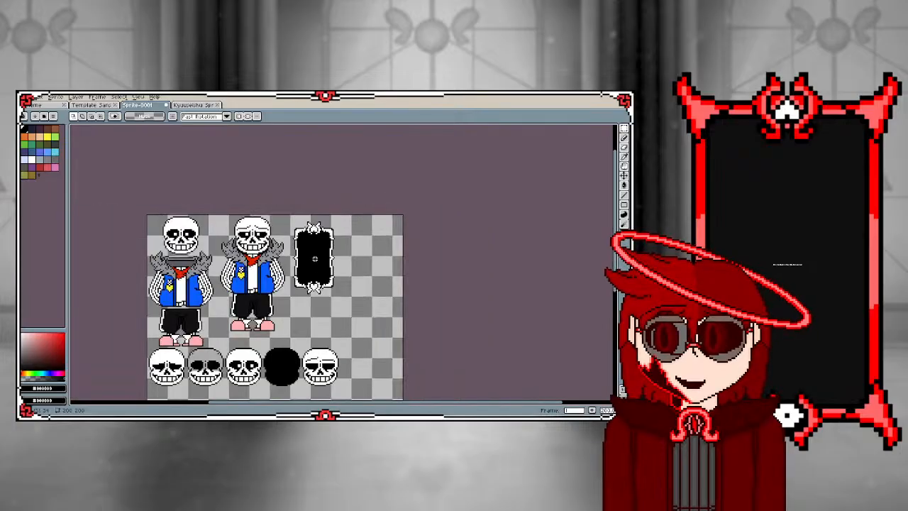
{"action": "scroll", "coordinate": [280, 296], "scroll_direction": "down", "scroll_amount": 2}
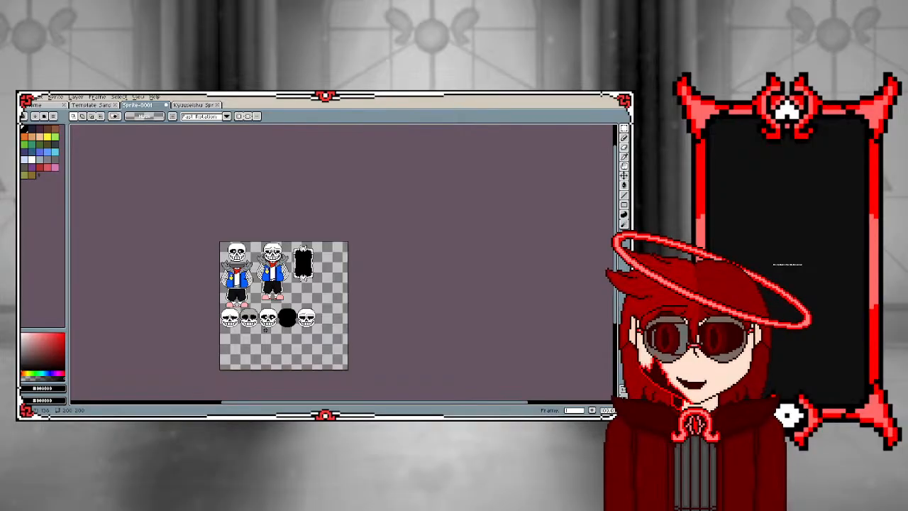
Try to place a copy of the assembled fur-collared character below the row of skulls
{"action": "scroll", "coordinate": [295, 336], "scroll_direction": "up", "scroll_amount": 4}
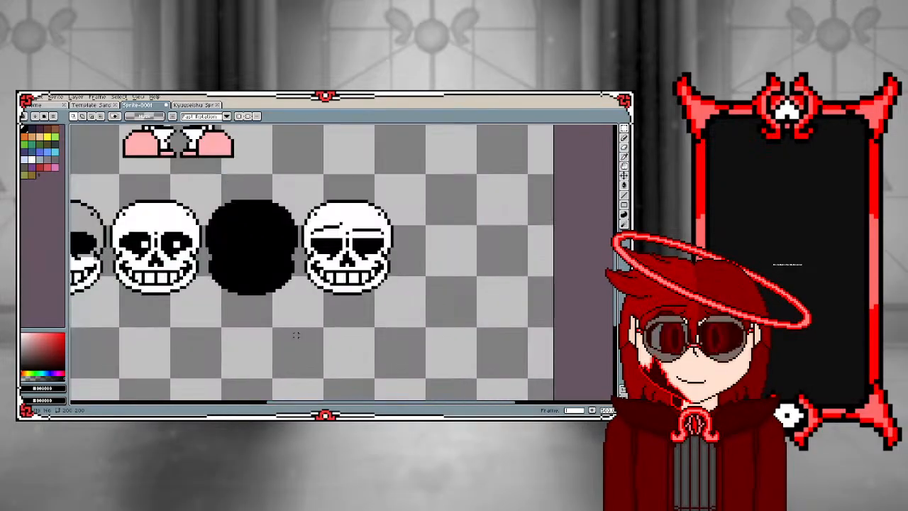
{"action": "scroll", "coordinate": [289, 188], "scroll_direction": "down", "scroll_amount": 3}
{"action": "scroll", "coordinate": [248, 198], "scroll_direction": "up", "scroll_amount": 2}
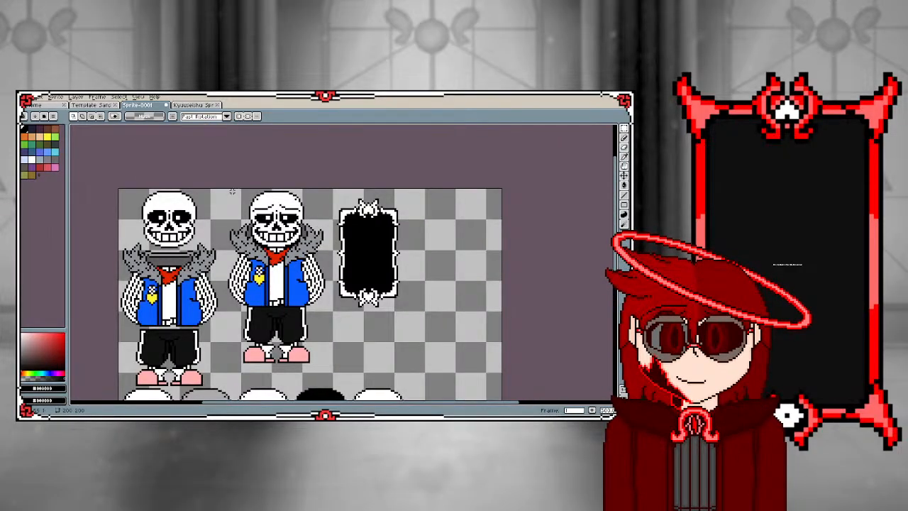
{"action": "left_click_drag", "start_coordinate": [226, 191], "coordinate": [330, 362]}
{"action": "key", "text": "ctrl+c"}
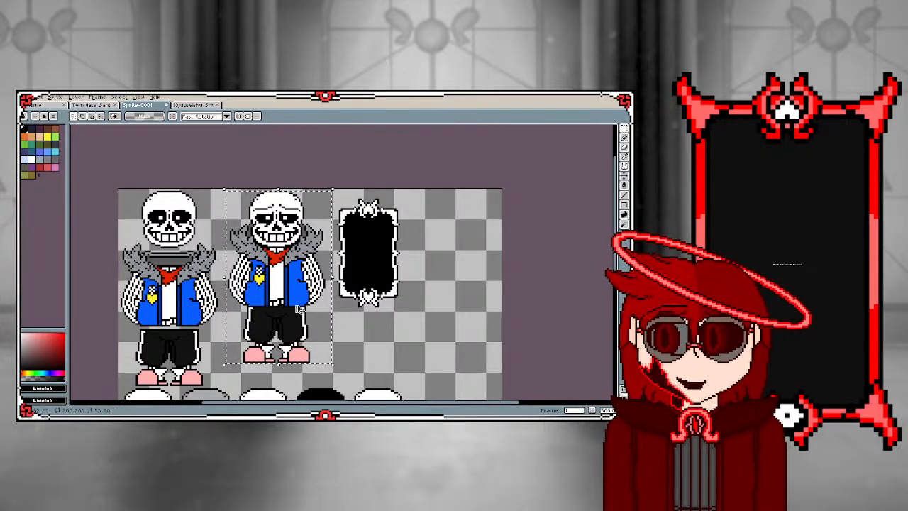
{"action": "key", "text": "ctrl+v"}
{"action": "left_click_drag", "start_coordinate": [283, 265], "coordinate": [389, 278]}
{"action": "scroll", "coordinate": [283, 329], "scroll_direction": "down", "scroll_amount": 3}
{"action": "scroll", "coordinate": [273, 326], "scroll_direction": "up", "scroll_amount": 3}
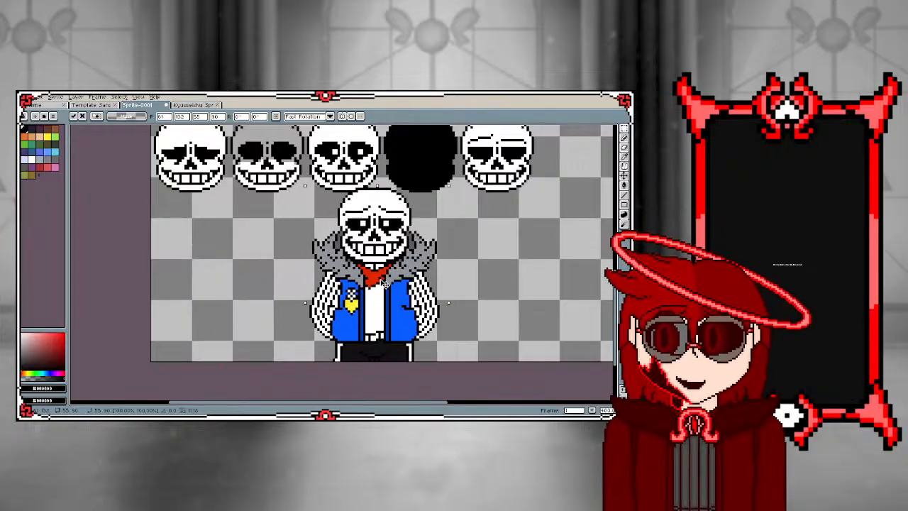
{"action": "scroll", "coordinate": [389, 278], "scroll_direction": "up", "scroll_amount": 3}
{"action": "scroll", "coordinate": [389, 278], "scroll_direction": "down", "scroll_amount": 2}
{"action": "key", "text": "Return"}
{"action": "scroll", "coordinate": [327, 274], "scroll_direction": "down", "scroll_amount": 3}
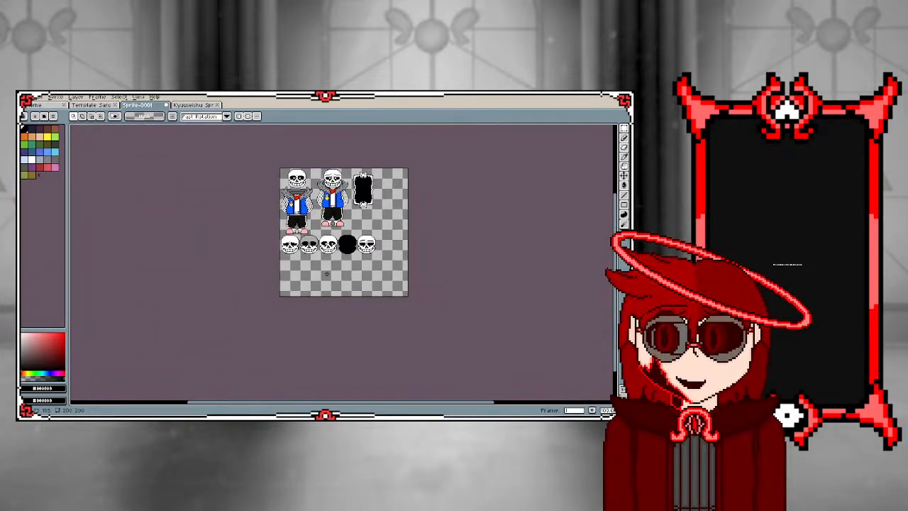
Extend the canvas downward by 110 pixels to a height of 310, keeping the width at 200
{"action": "key", "text": "ctrl+alt+c"}
{"action": "left_click_drag", "start_coordinate": [324, 295], "coordinate": [324, 366]}
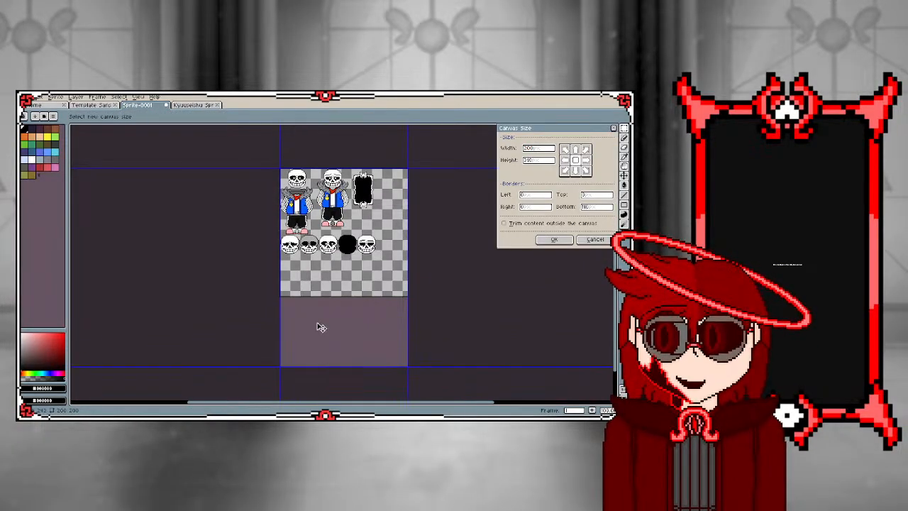
{"action": "left_click", "coordinate": [554, 239]}
Duplicate the assembled fur-collared character and place the copy below the skull row, at the canvas's left edge
{"action": "scroll", "coordinate": [494, 217], "scroll_direction": "up", "scroll_amount": 3}
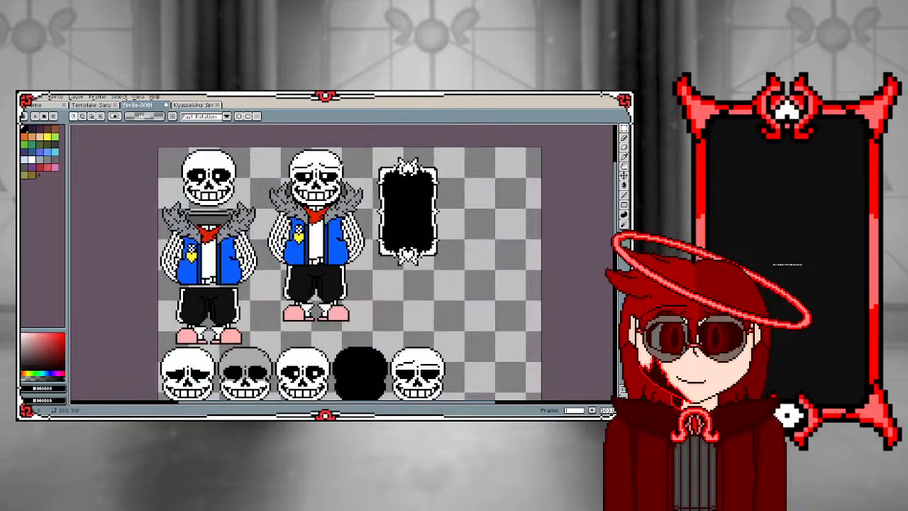
{"action": "left_click_drag", "start_coordinate": [262, 147], "coordinate": [371, 328]}
{"action": "key", "text": "ctrl+c"}
{"action": "key", "text": "ctrl+v"}
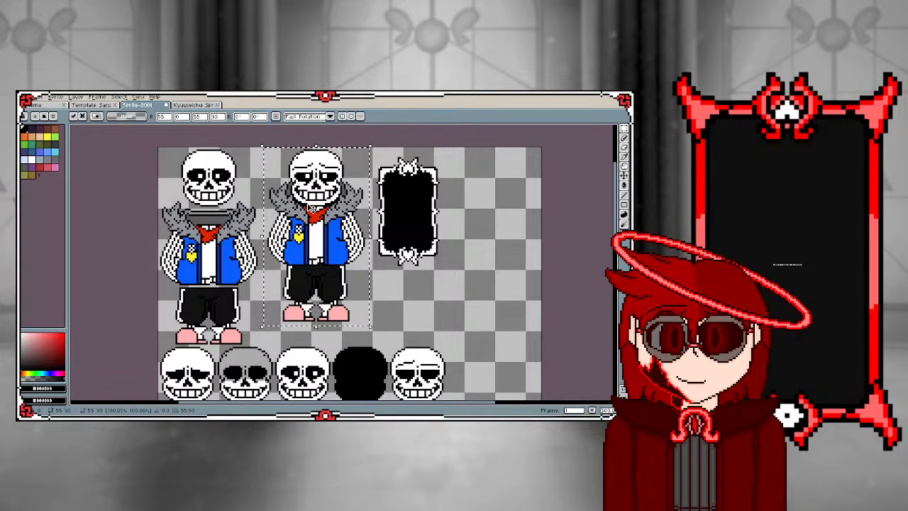
{"action": "scroll", "coordinate": [310, 225], "scroll_direction": "down", "scroll_amount": 3}
{"action": "left_click_drag", "start_coordinate": [314, 190], "coordinate": [301, 281]}
{"action": "scroll", "coordinate": [301, 281], "scroll_direction": "up", "scroll_amount": 3}
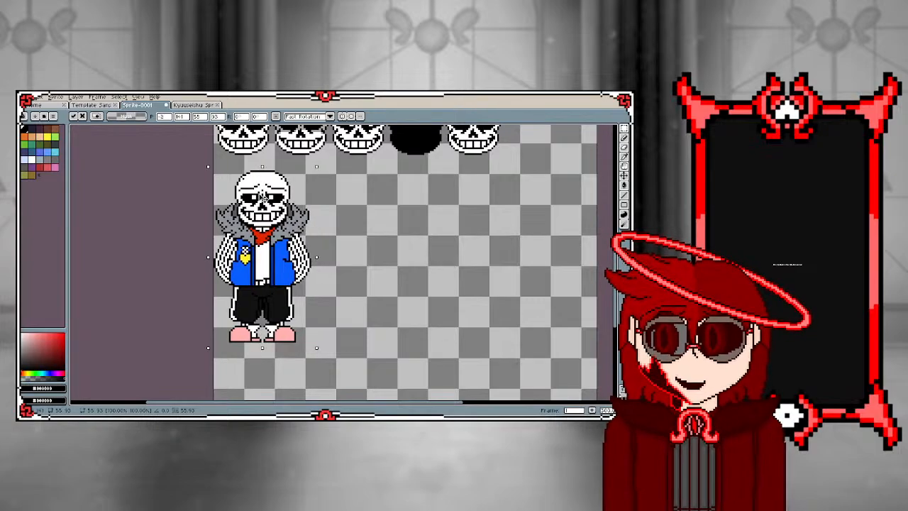
{"action": "left_click", "coordinate": [119, 176]}
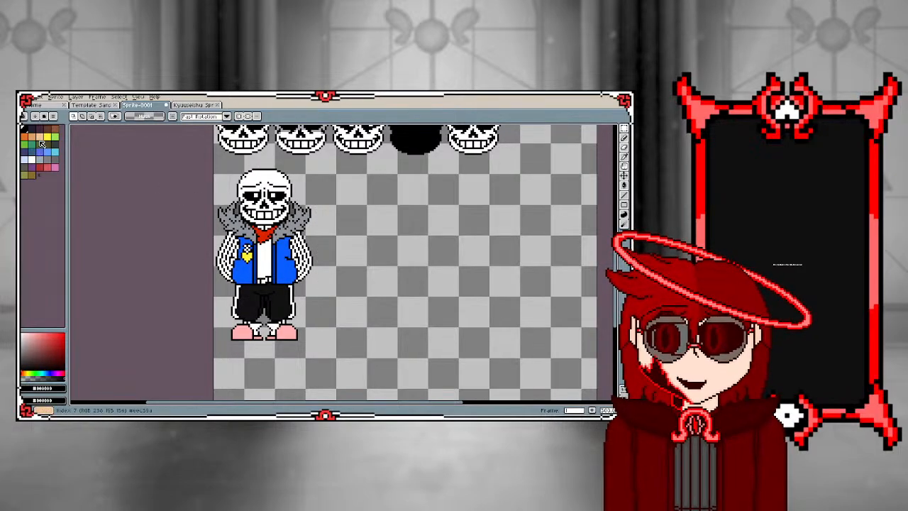
Set the foreground colour to a medium green with a hue of about 125°
{"action": "left_click", "coordinate": [26, 144]}
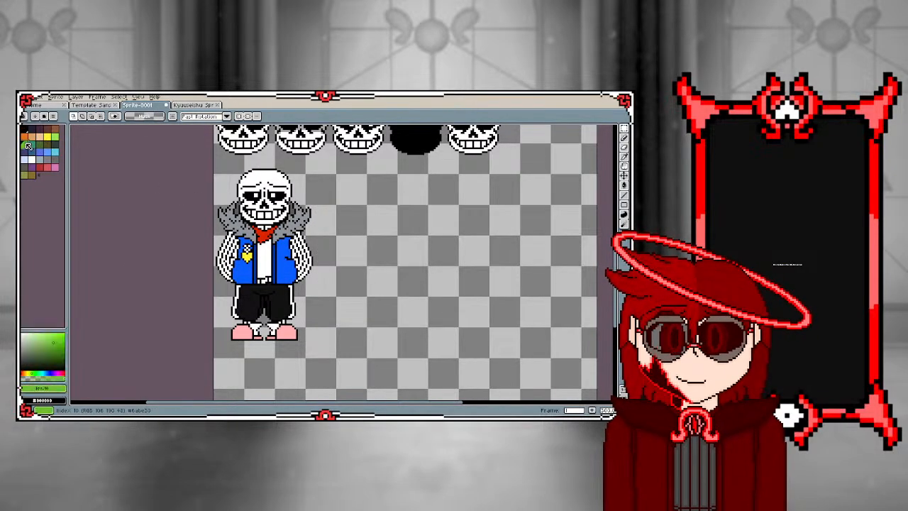
{"action": "left_click", "coordinate": [57, 345]}
{"action": "left_click", "coordinate": [58, 341]}
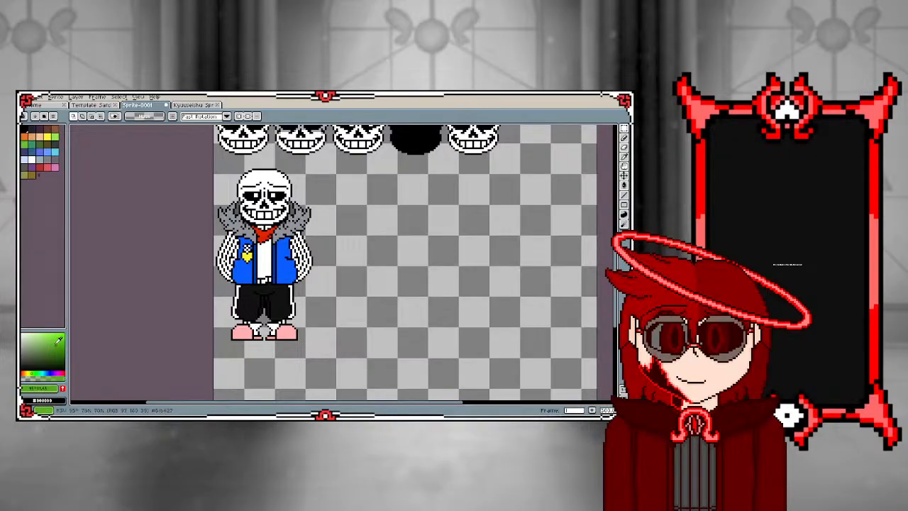
{"action": "left_click", "coordinate": [36, 373]}
Brighten the green foreground colour and fill the skull and teeth of the character copy below the skull row with it
{"action": "left_click", "coordinate": [62, 334]}
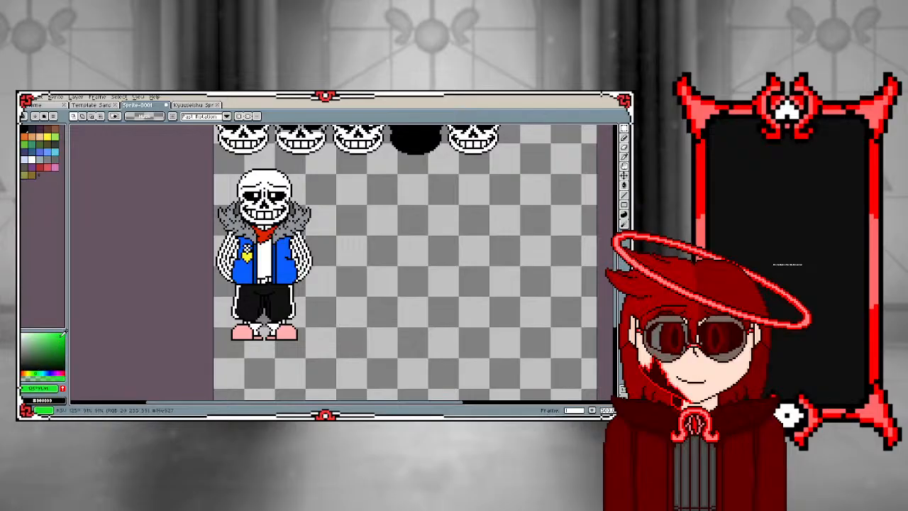
{"action": "scroll", "coordinate": [241, 207], "scroll_direction": "up", "scroll_amount": 2}
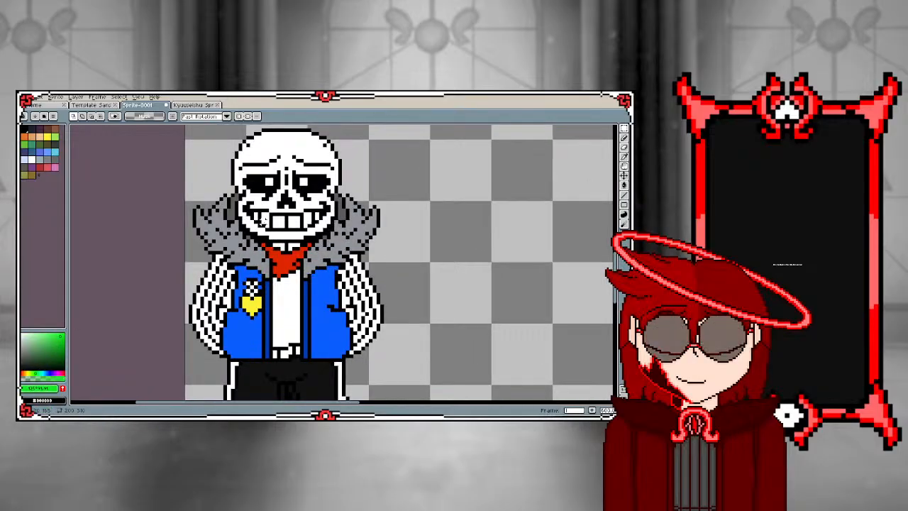
{"action": "key", "text": "g"}
{"action": "scroll", "coordinate": [274, 230], "scroll_direction": "up", "scroll_amount": 2}
{"action": "left_click", "coordinate": [280, 238]}
{"action": "scroll", "coordinate": [280, 238], "scroll_direction": "down", "scroll_amount": 2}
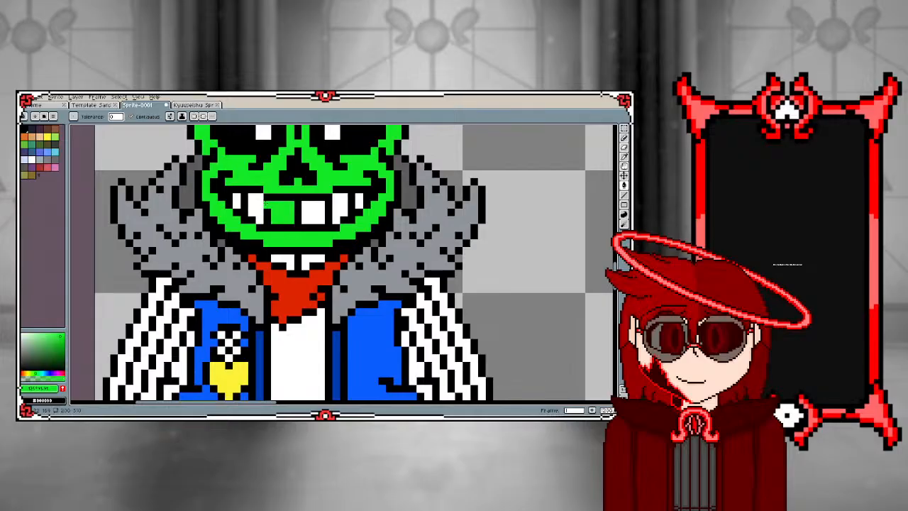
{"action": "scroll", "coordinate": [245, 197], "scroll_direction": "down", "scroll_amount": 1}
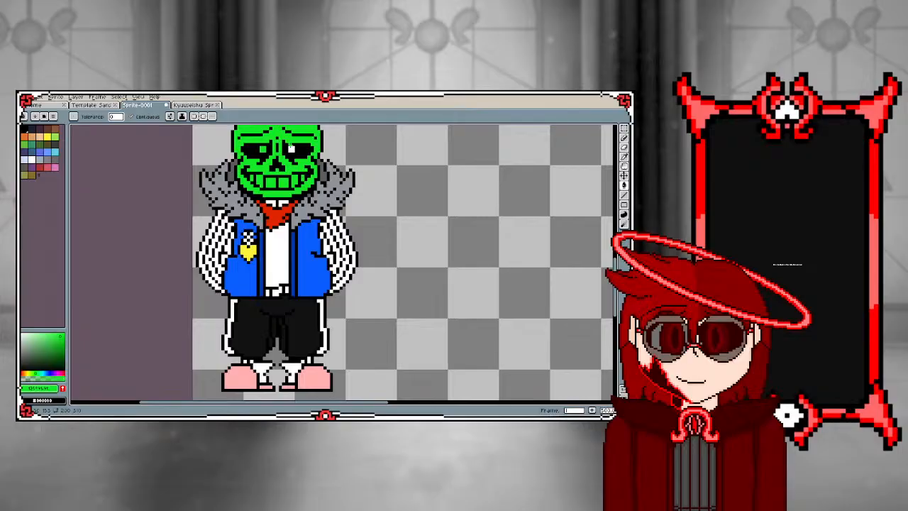
Fill the lower character's scarf, shirt, main jacket areas and yellow badge section with the bright green
{"action": "left_click", "coordinate": [271, 213]}
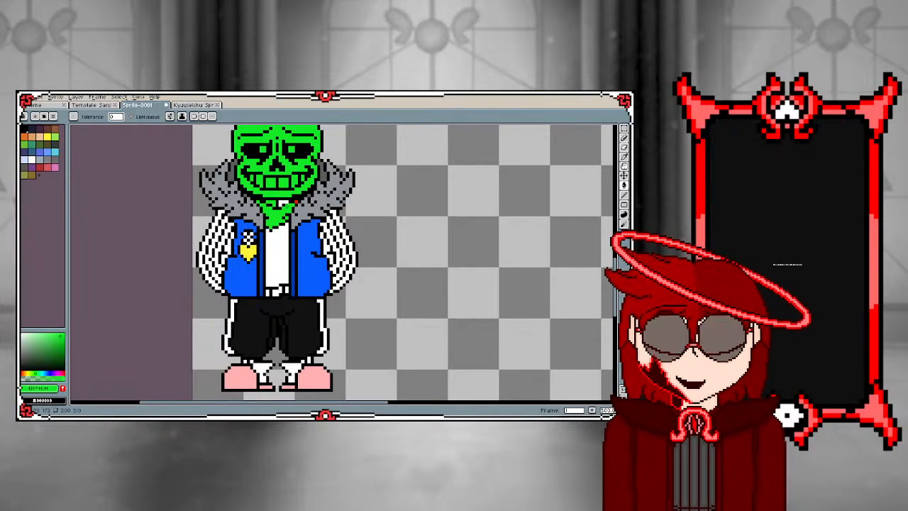
{"action": "left_click", "coordinate": [277, 252]}
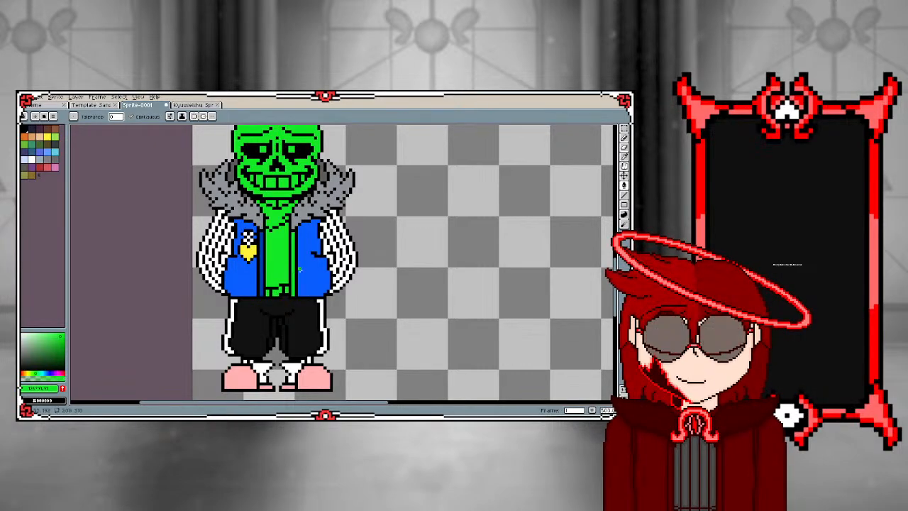
{"action": "left_click", "coordinate": [312, 255]}
{"action": "left_click", "coordinate": [237, 277]}
{"action": "left_click", "coordinate": [247, 250]}
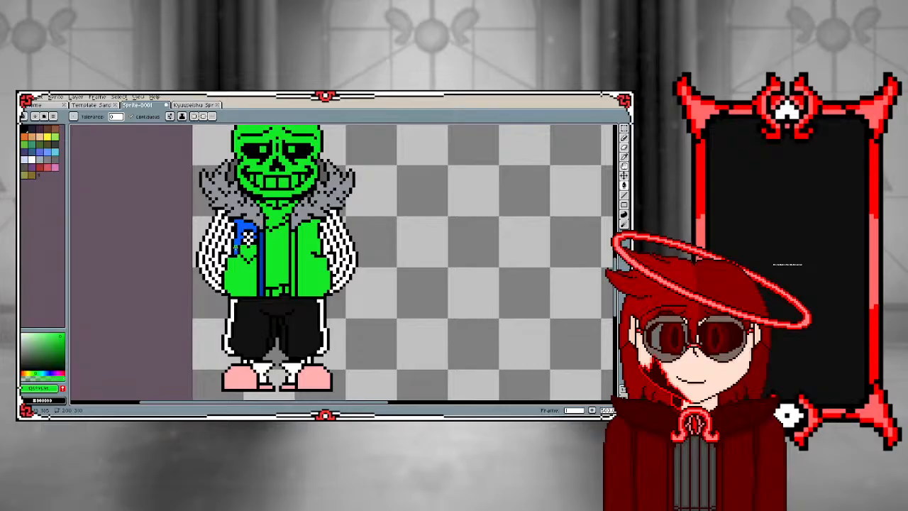
Fill the lower character's fur collar, dark blue jacket strip and remaining white badge pixels with the bright green
{"action": "scroll", "coordinate": [247, 238], "scroll_direction": "down", "scroll_amount": 3}
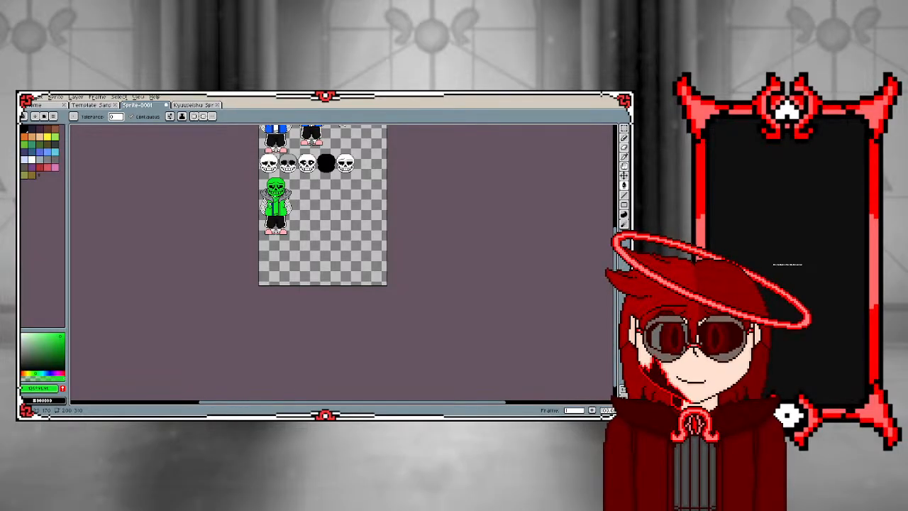
{"action": "scroll", "coordinate": [276, 205], "scroll_direction": "up", "scroll_amount": 2}
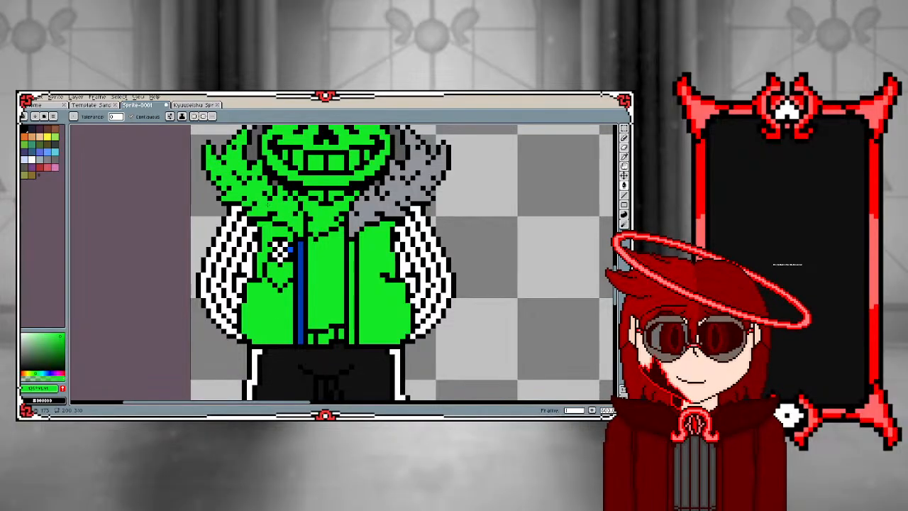
{"action": "left_click", "coordinate": [371, 213]}
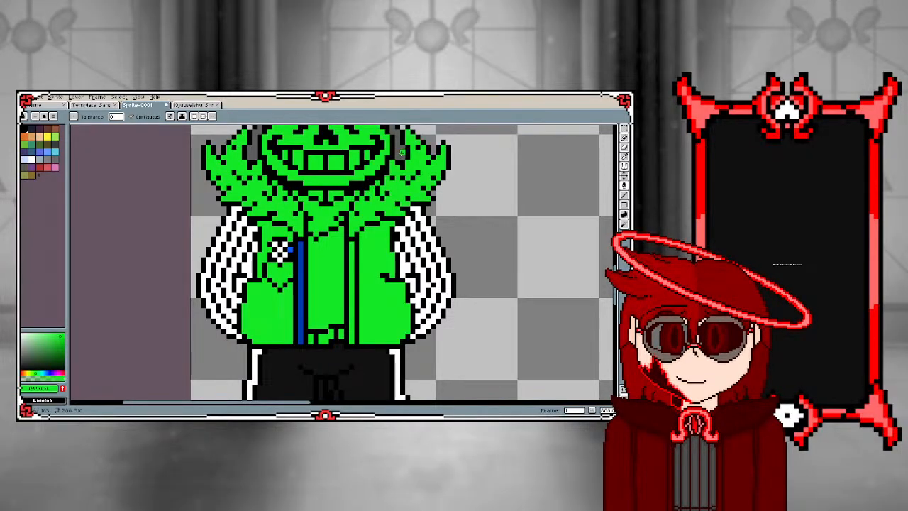
{"action": "scroll", "coordinate": [401, 151], "scroll_direction": "down", "scroll_amount": 2}
{"action": "scroll", "coordinate": [306, 203], "scroll_direction": "up", "scroll_amount": 2}
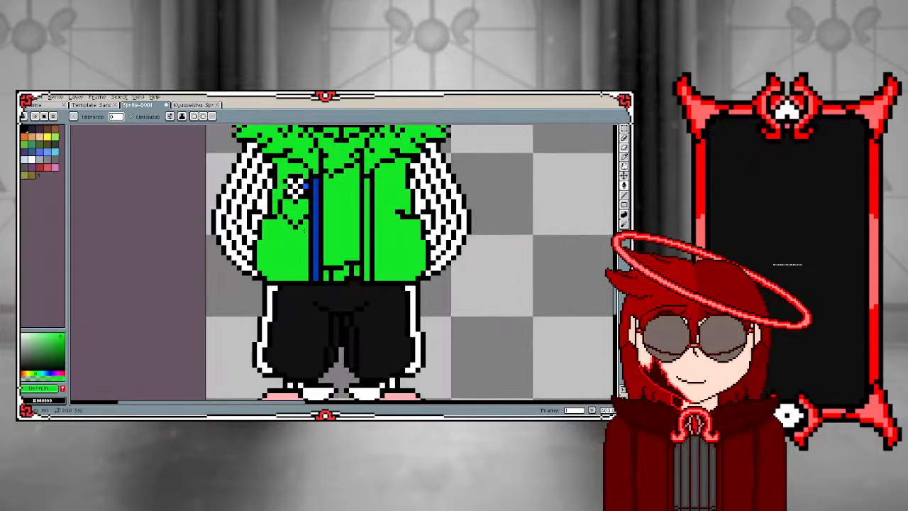
{"action": "left_click", "coordinate": [315, 195]}
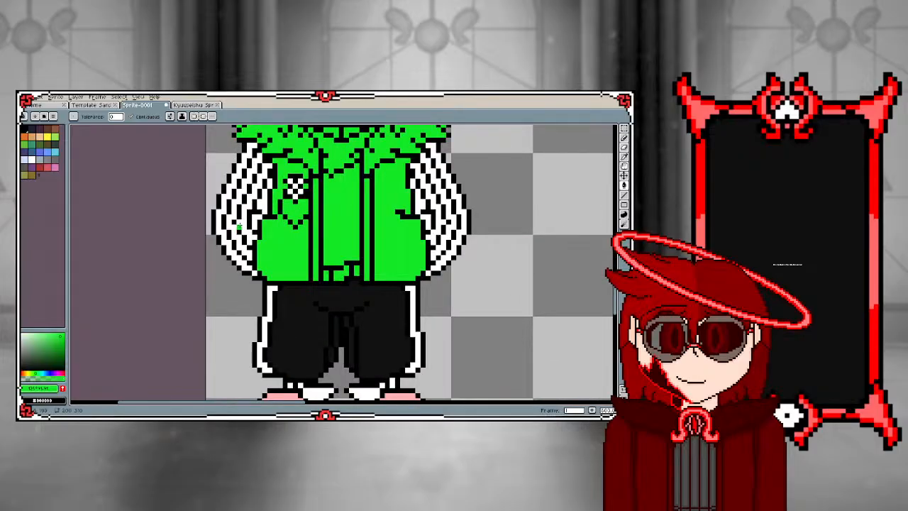
{"action": "scroll", "coordinate": [239, 226], "scroll_direction": "down", "scroll_amount": 2}
{"action": "scroll", "coordinate": [239, 226], "scroll_direction": "up", "scroll_amount": 2}
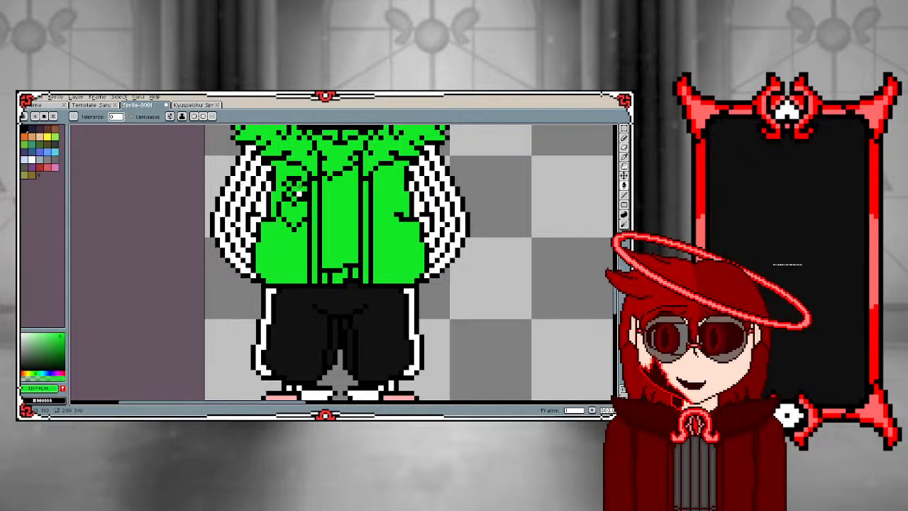
{"action": "scroll", "coordinate": [290, 310], "scroll_direction": "down", "scroll_amount": 6}
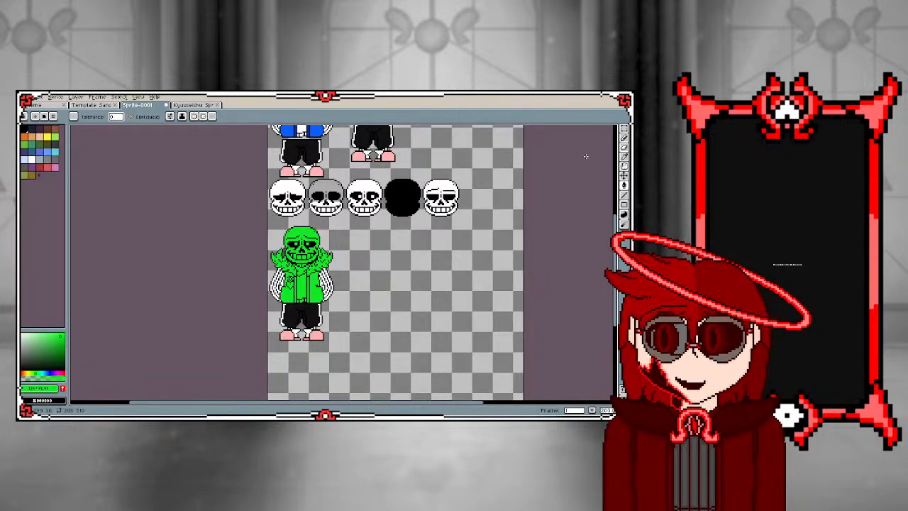
Delete the green character below the skull row
{"action": "left_click", "coordinate": [623, 134]}
{"action": "left_click_drag", "start_coordinate": [267, 215], "coordinate": [370, 401]}
{"action": "key", "text": "Delete"}
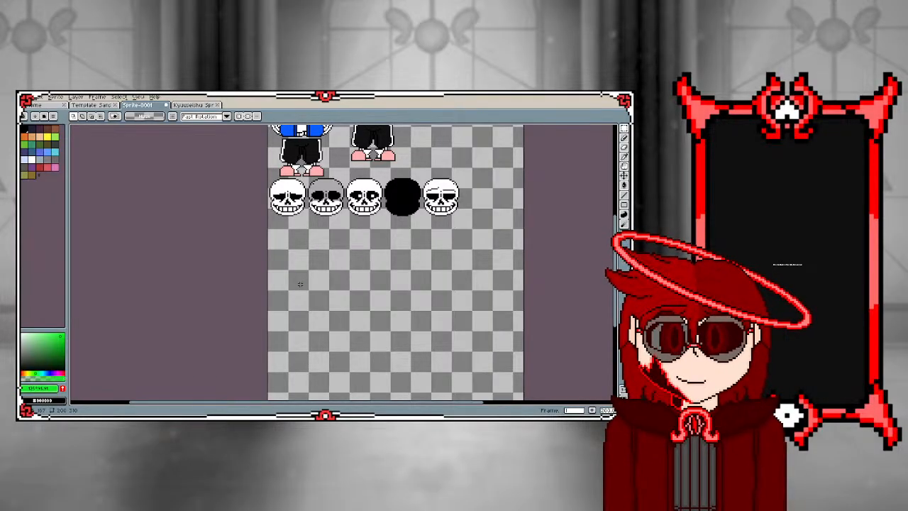
{"action": "scroll", "coordinate": [300, 284], "scroll_direction": "down", "scroll_amount": 2}
{"action": "scroll", "coordinate": [310, 258], "scroll_direction": "up", "scroll_amount": 2}
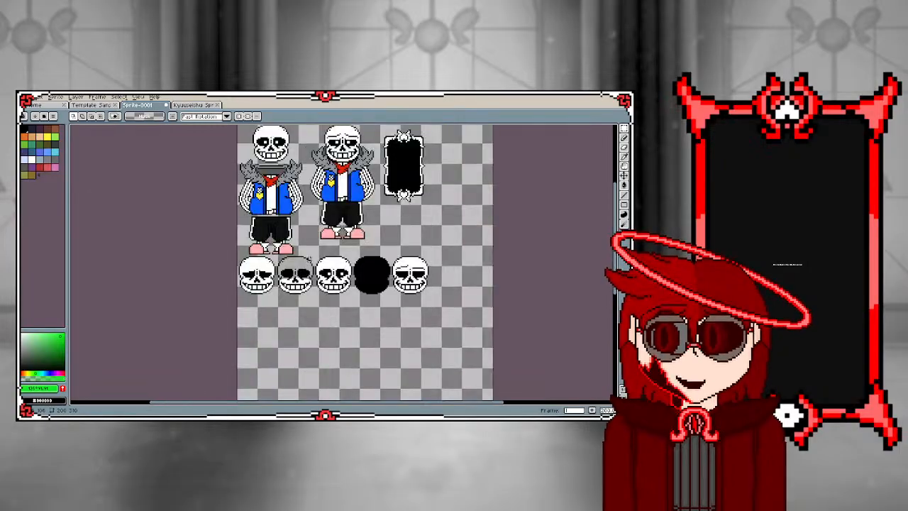
{"action": "scroll", "coordinate": [323, 172], "scroll_direction": "up", "scroll_amount": 1}
{"action": "scroll", "coordinate": [303, 293], "scroll_direction": "down", "scroll_amount": 1}
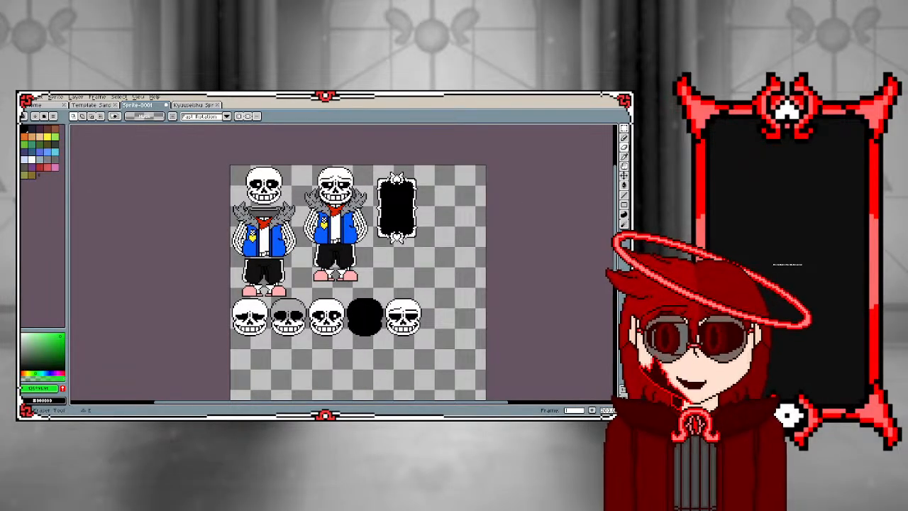
Duplicate the assembled fur-collared character again and place the copy below the skull row at the canvas's left edge
{"action": "left_click", "coordinate": [625, 129]}
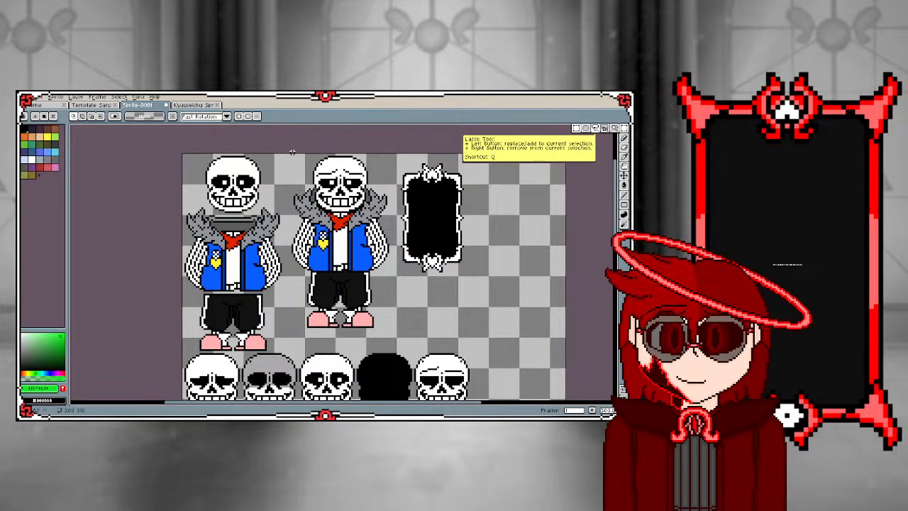
{"action": "left_click_drag", "start_coordinate": [288, 153], "coordinate": [394, 330]}
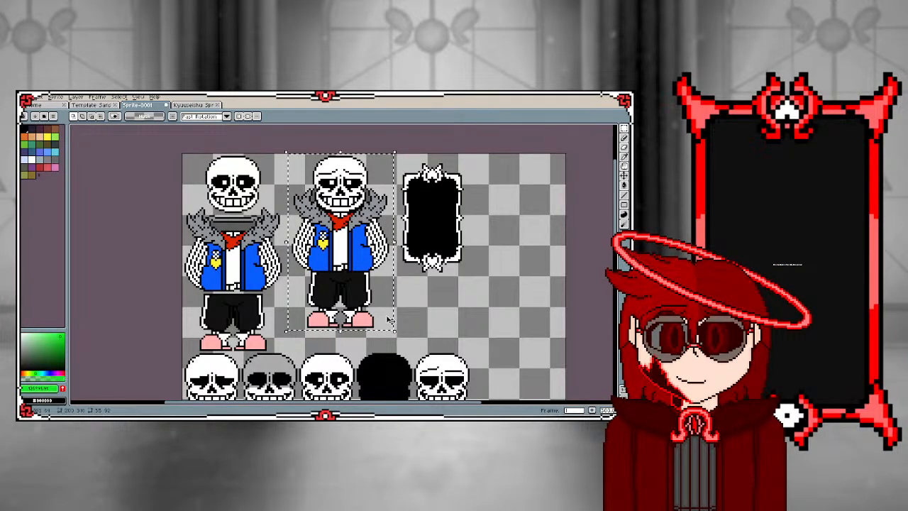
{"action": "left_click_drag", "start_coordinate": [349, 258], "coordinate": [308, 305]}
{"action": "scroll", "coordinate": [328, 305], "scroll_direction": "down", "scroll_amount": 3}
{"action": "scroll", "coordinate": [310, 334], "scroll_direction": "up", "scroll_amount": 4}
{"action": "scroll", "coordinate": [309, 333], "scroll_direction": "down", "scroll_amount": 3}
{"action": "scroll", "coordinate": [309, 333], "scroll_direction": "down", "scroll_amount": 1}
{"action": "scroll", "coordinate": [304, 346], "scroll_direction": "up", "scroll_amount": 2}
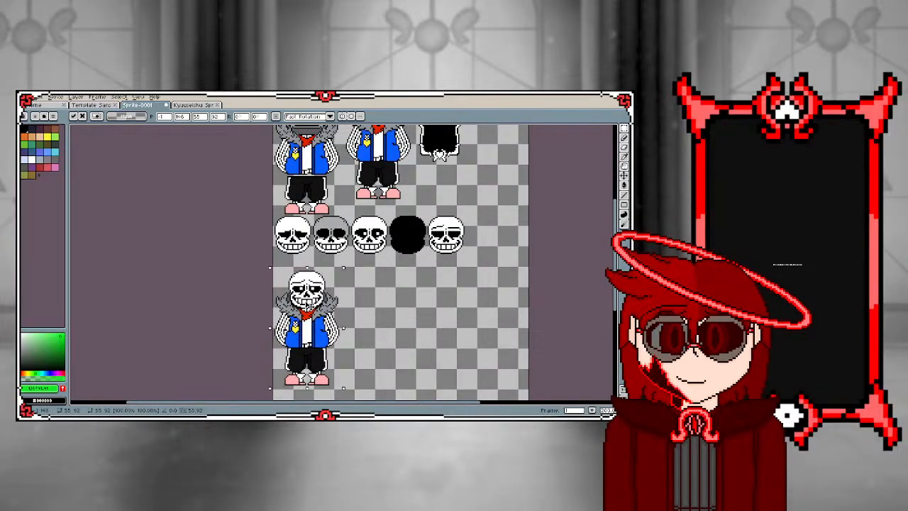
{"action": "left_click", "coordinate": [357, 314]}
{"action": "scroll", "coordinate": [287, 298], "scroll_direction": "up", "scroll_amount": 3}
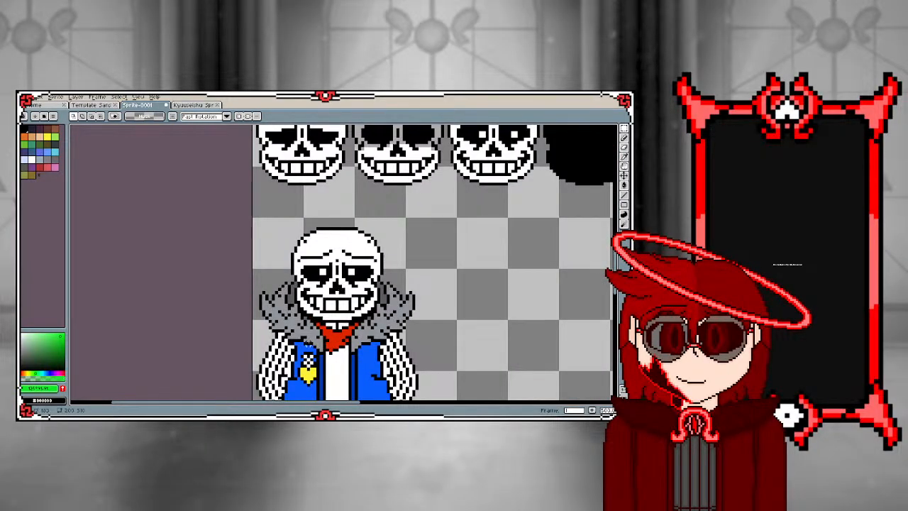
Try to fill both halves of the lower character's fur collar with the shirt's white
{"action": "scroll", "coordinate": [308, 346], "scroll_direction": "up", "scroll_amount": 1}
{"action": "key", "text": "i"}
{"action": "left_click", "coordinate": [343, 361]}
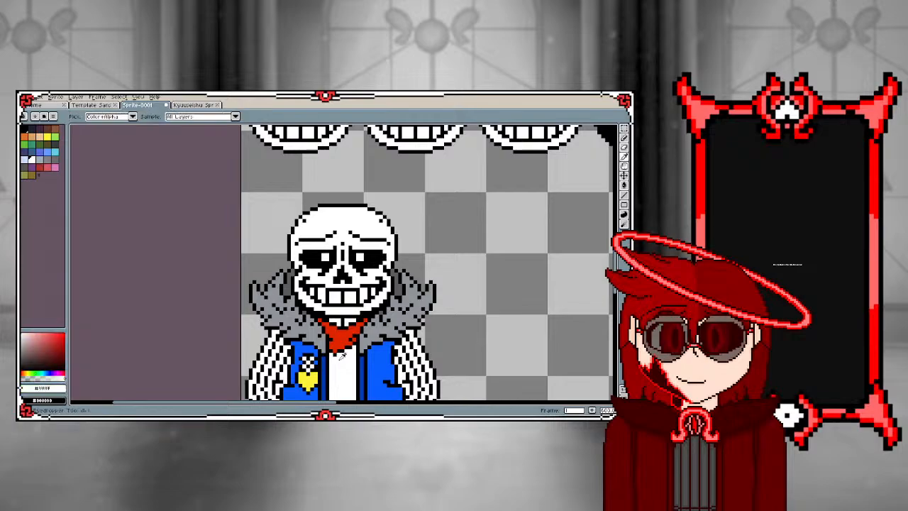
{"action": "key", "text": "g"}
{"action": "left_click", "coordinate": [308, 330]}
{"action": "left_click", "coordinate": [417, 296]}
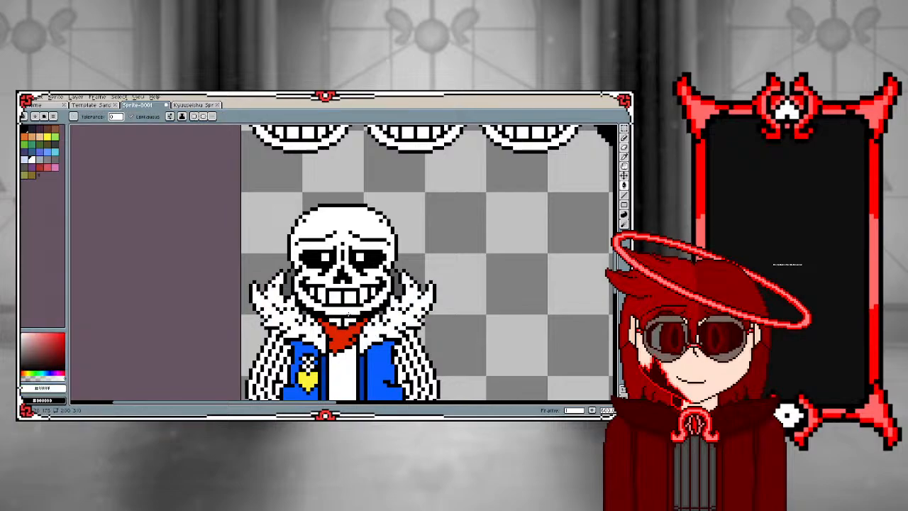
{"action": "scroll", "coordinate": [323, 357], "scroll_direction": "down", "scroll_amount": 1}
{"action": "scroll", "coordinate": [323, 358], "scroll_direction": "up", "scroll_amount": 2}
{"action": "scroll", "coordinate": [322, 357], "scroll_direction": "up", "scroll_amount": 1}
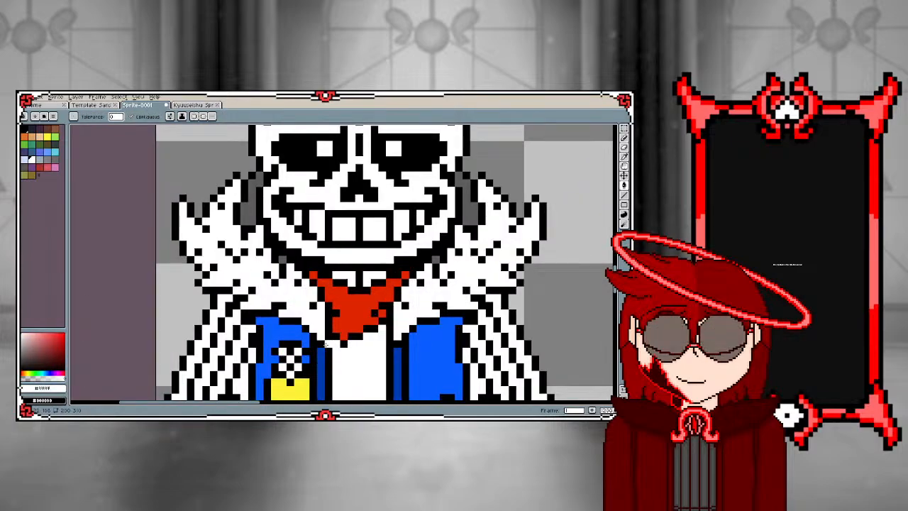
{"action": "key", "text": "ctrl+z"}
{"action": "key", "text": "ctrl+z"}
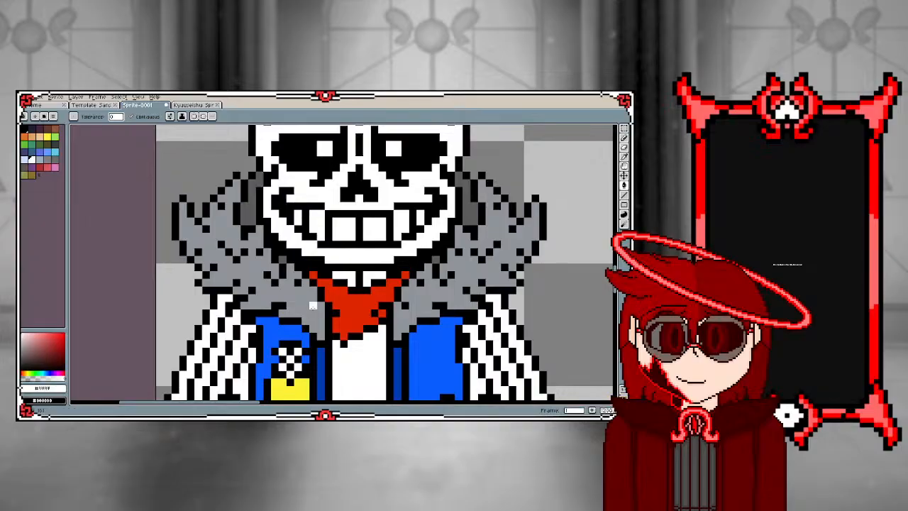
Redraw the inner lower outline of the lower character's fur collar in white, on the badge side, with the Pencil
{"action": "key", "text": "b"}
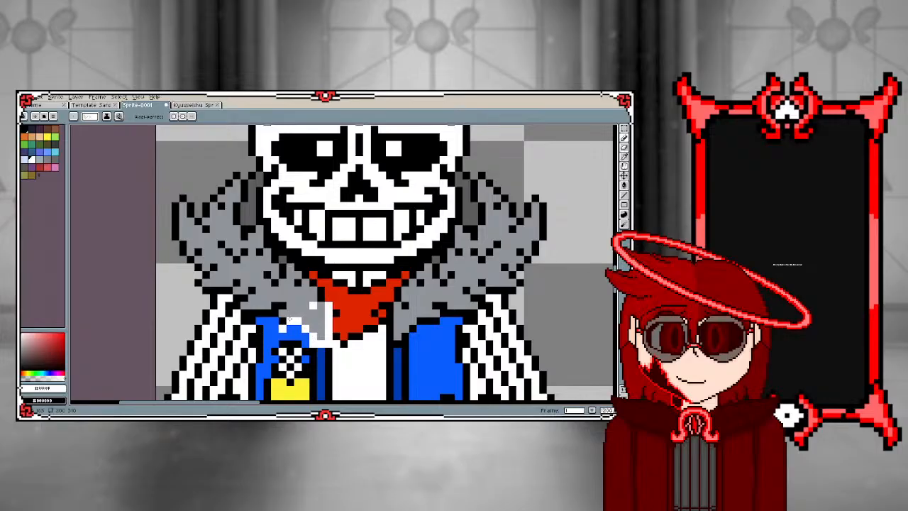
{"action": "key", "text": "ctrl+z"}
{"action": "scroll", "coordinate": [346, 323], "scroll_direction": "down", "scroll_amount": 2}
{"action": "scroll", "coordinate": [338, 337], "scroll_direction": "up", "scroll_amount": 2}
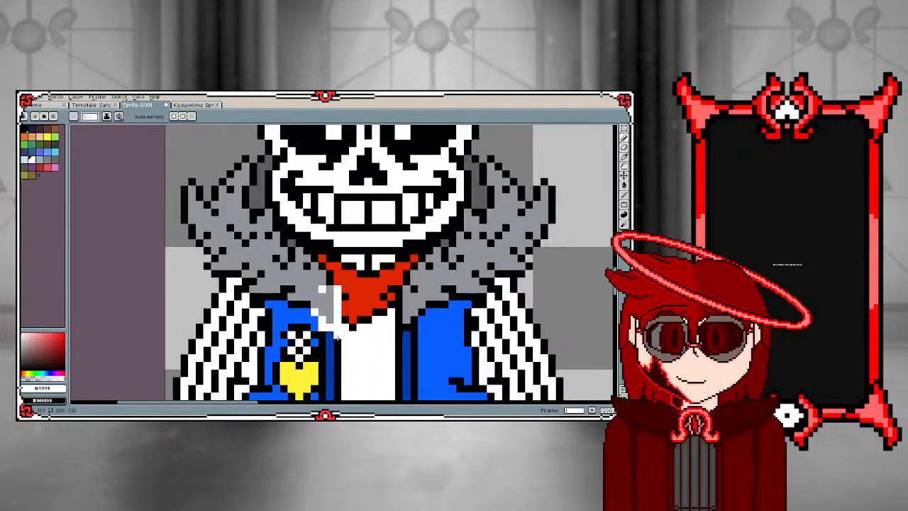
Set the foreground to pure red and fill the lower character's white shirt, including the small sections at its hem
{"action": "scroll", "coordinate": [345, 319], "scroll_direction": "down", "scroll_amount": 2}
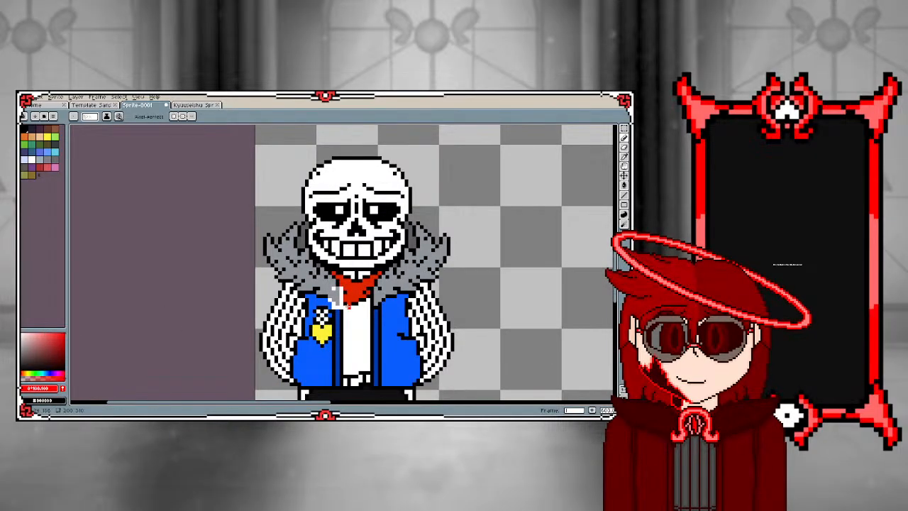
{"action": "key", "text": "g"}
{"action": "left_click", "coordinate": [356, 324]}
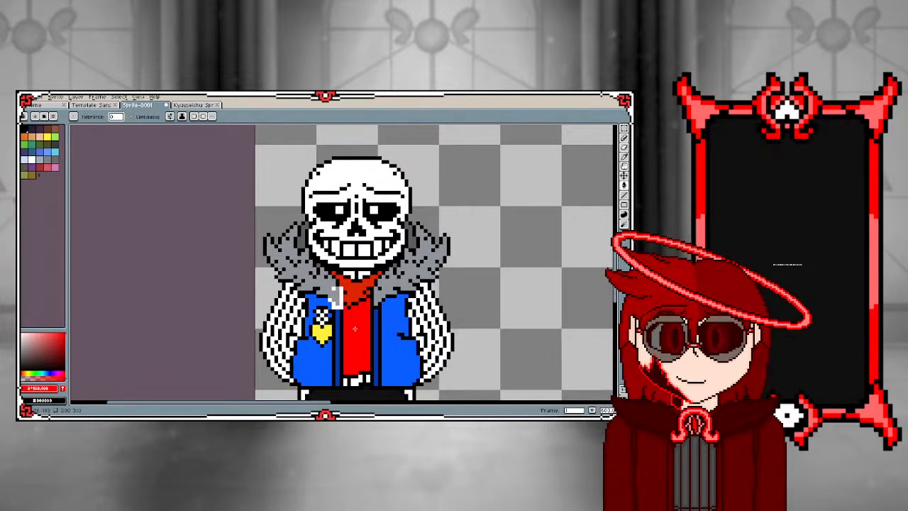
{"action": "scroll", "coordinate": [355, 329], "scroll_direction": "up", "scroll_amount": 3}
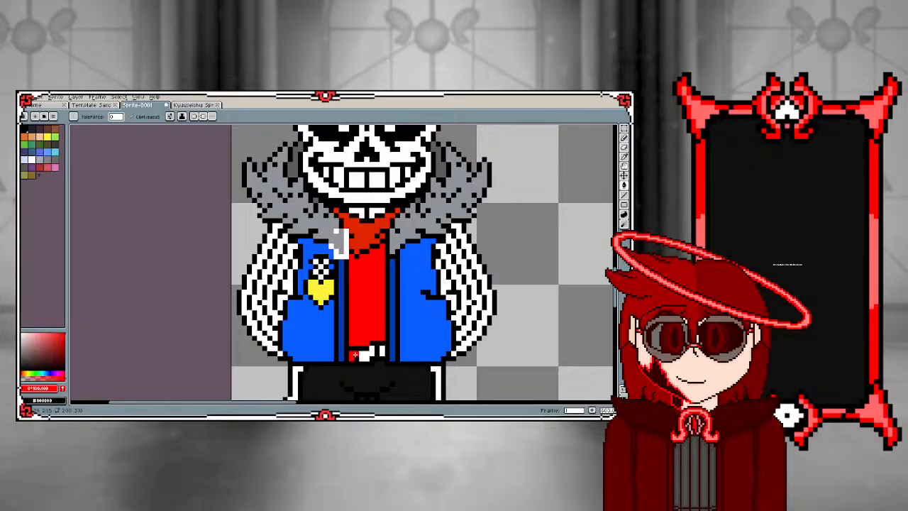
{"action": "left_click", "coordinate": [364, 355]}
{"action": "left_click", "coordinate": [375, 353]}
{"action": "scroll", "coordinate": [346, 286], "scroll_direction": "up", "scroll_amount": 1}
Trace both long edges of the dark blue jacket strip beside the badge with white pixel lines down to the waist
{"action": "left_click", "coordinate": [347, 255], "text": "alt"}
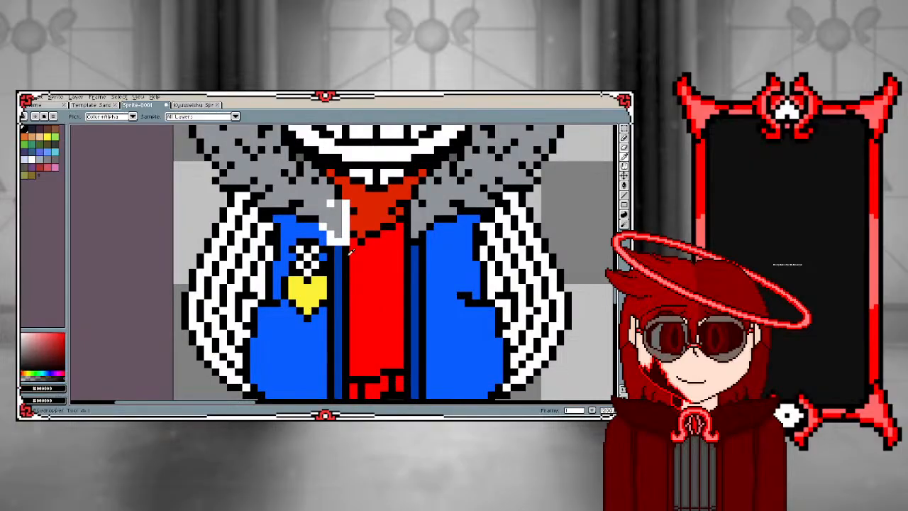
{"action": "key", "text": "b"}
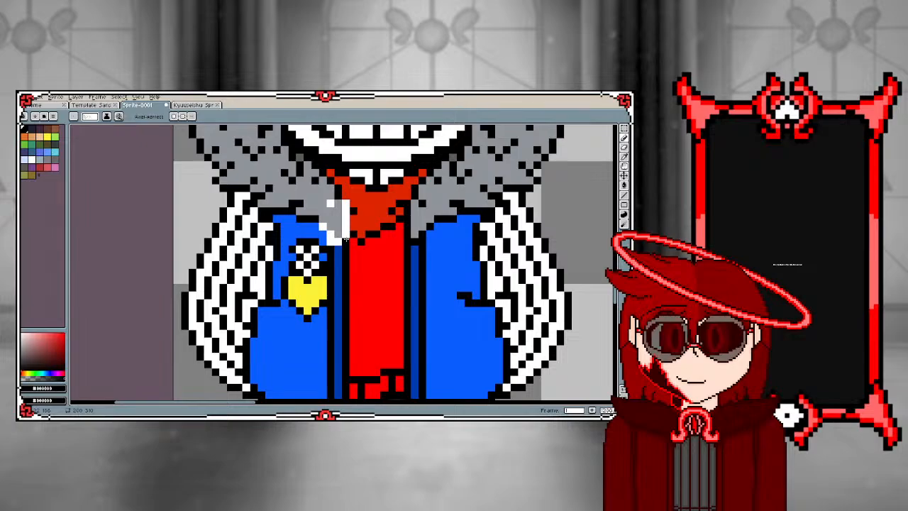
{"action": "left_click", "coordinate": [346, 231], "text": "alt"}
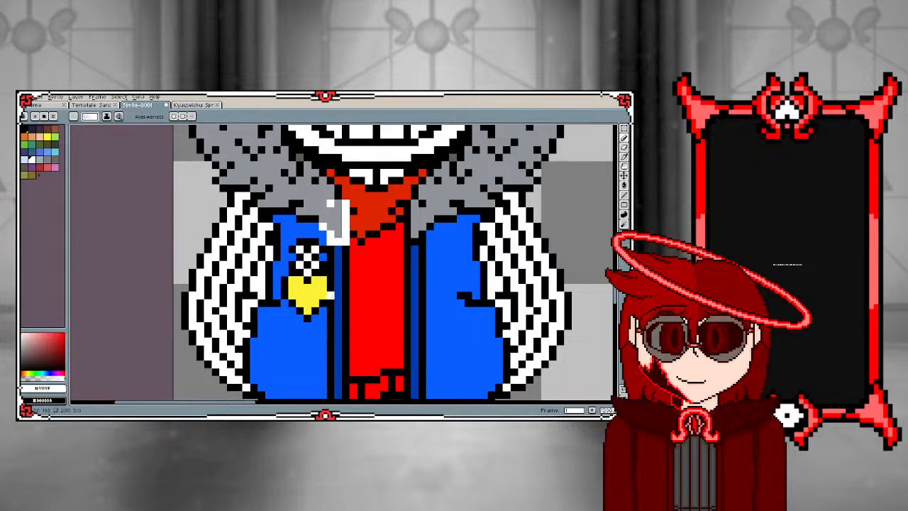
{"action": "scroll", "coordinate": [339, 213], "scroll_direction": "down", "scroll_amount": 2}
{"action": "scroll", "coordinate": [339, 212], "scroll_direction": "up", "scroll_amount": 3}
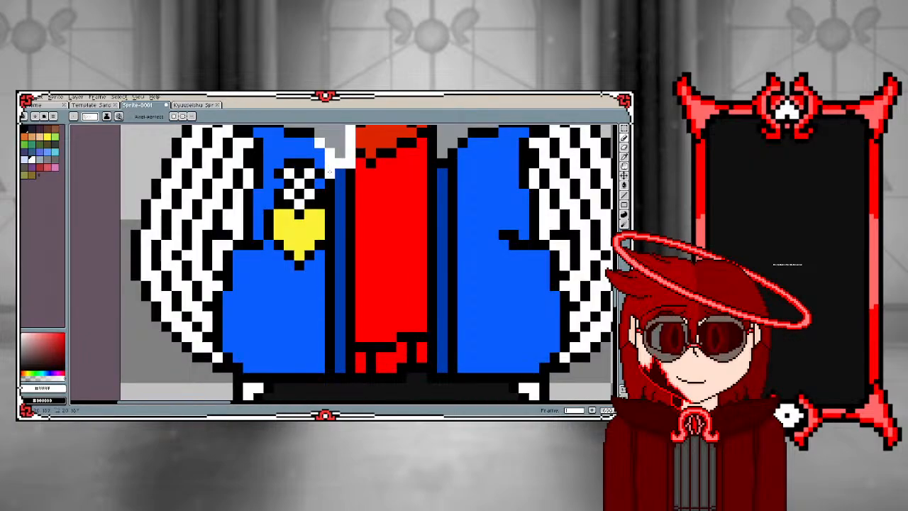
{"action": "left_click_drag", "start_coordinate": [329, 174], "coordinate": [334, 366]}
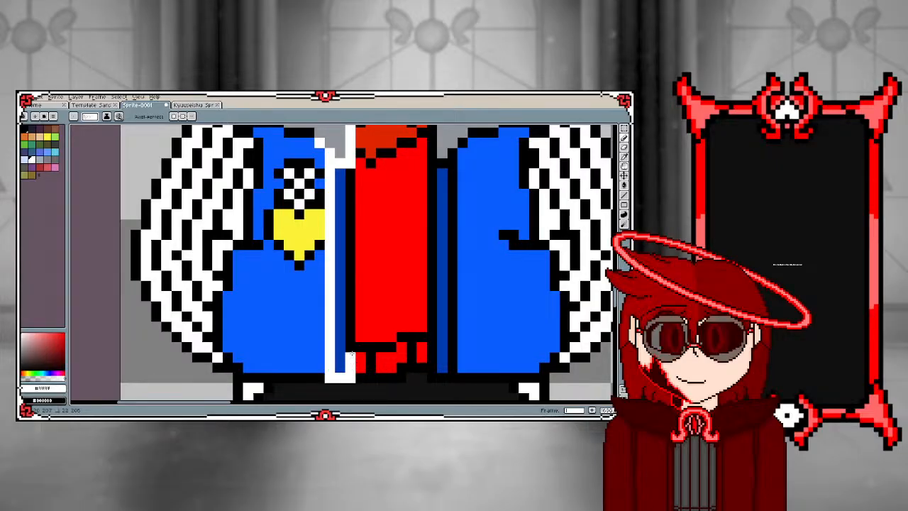
{"action": "left_click_drag", "start_coordinate": [349, 377], "coordinate": [346, 173]}
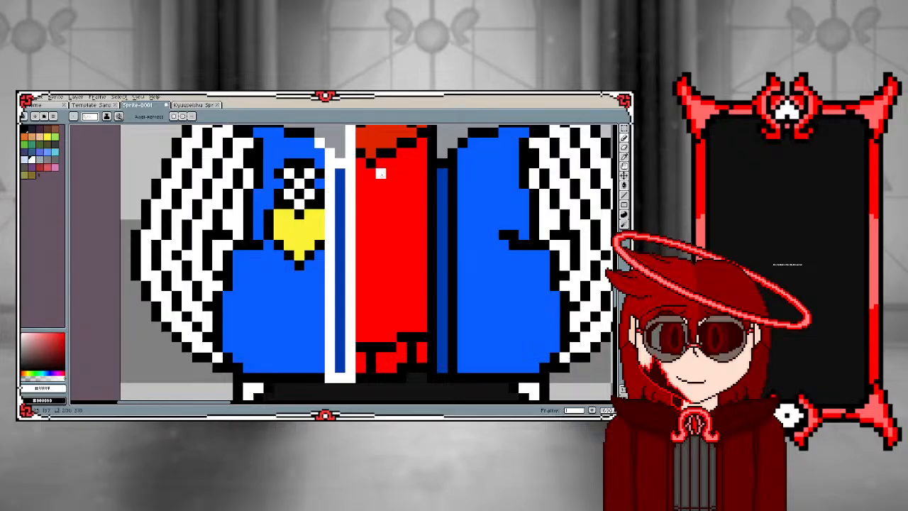
Trace the jacket's waist hem and the edge against the striped sleeve in white on the lower character's badge side
{"action": "scroll", "coordinate": [438, 142], "scroll_direction": "down", "scroll_amount": 2}
{"action": "scroll", "coordinate": [386, 278], "scroll_direction": "up", "scroll_amount": 2}
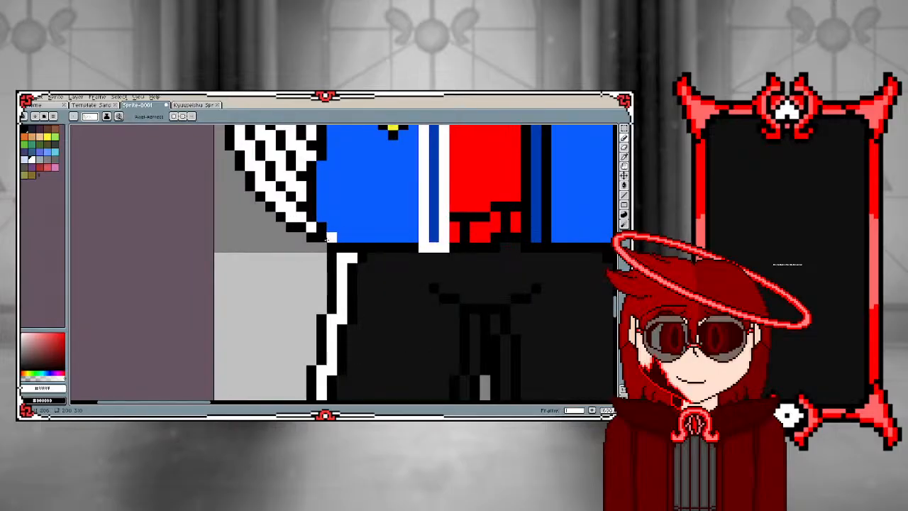
{"action": "left_click_drag", "start_coordinate": [352, 244], "coordinate": [410, 244]}
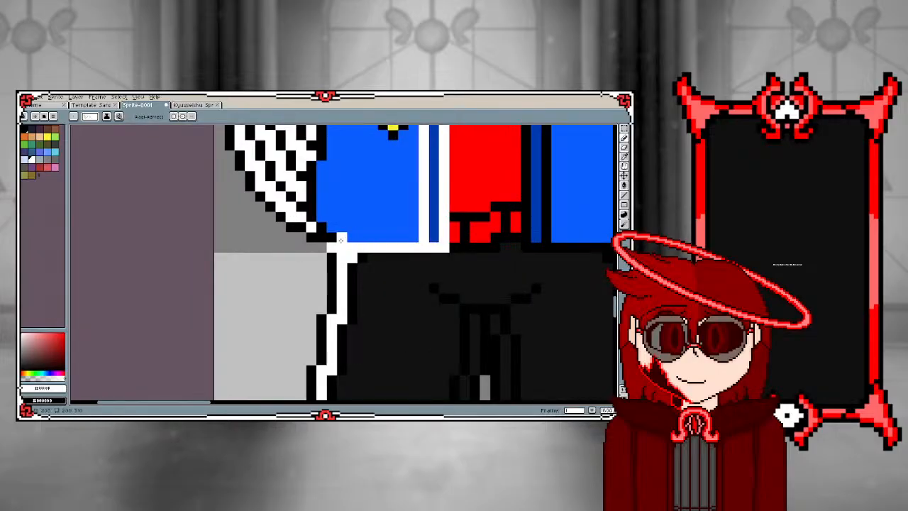
{"action": "mouse_move", "coordinate": [321, 225]}
{"action": "left_mouse_down"}
{"action": "mouse_move", "coordinate": [323, 289]}
{"action": "mouse_move", "coordinate": [314, 240]}
{"action": "mouse_move", "coordinate": [325, 204]}
{"action": "mouse_move", "coordinate": [349, 182]}
{"action": "mouse_move", "coordinate": [334, 291]}
{"action": "mouse_move", "coordinate": [333, 183]}
{"action": "left_mouse_up"}
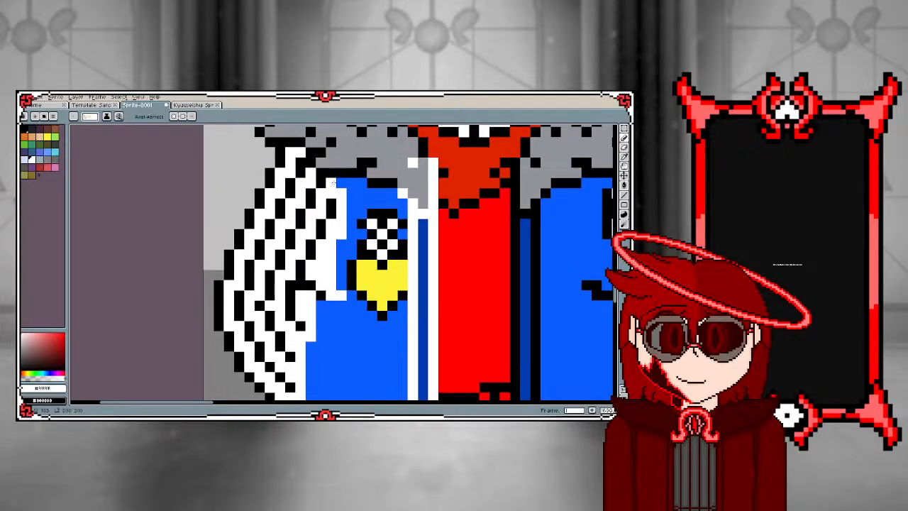
Redraw the fur collar's lower outline above the badge-side jacket and striped sleeve in white, undoing the last stray stroke
{"action": "scroll", "coordinate": [333, 183], "scroll_direction": "down", "scroll_amount": 3}
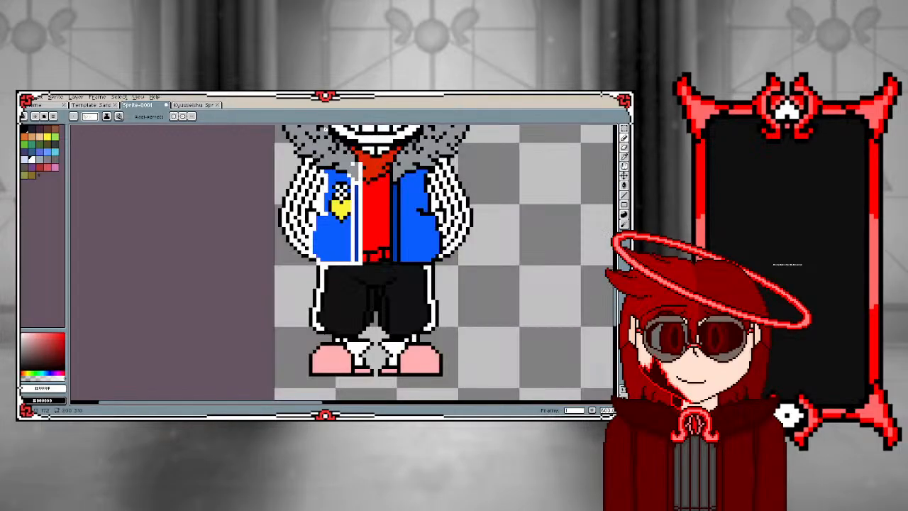
{"action": "scroll", "coordinate": [322, 152], "scroll_direction": "up", "scroll_amount": 4}
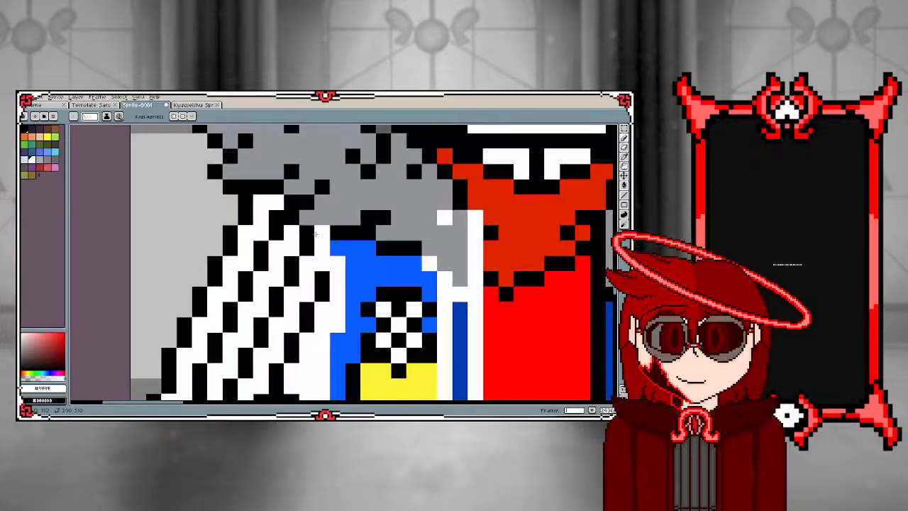
{"action": "mouse_move", "coordinate": [315, 234]}
{"action": "left_mouse_down"}
{"action": "mouse_move", "coordinate": [393, 223]}
{"action": "mouse_move", "coordinate": [295, 211]}
{"action": "left_mouse_up"}
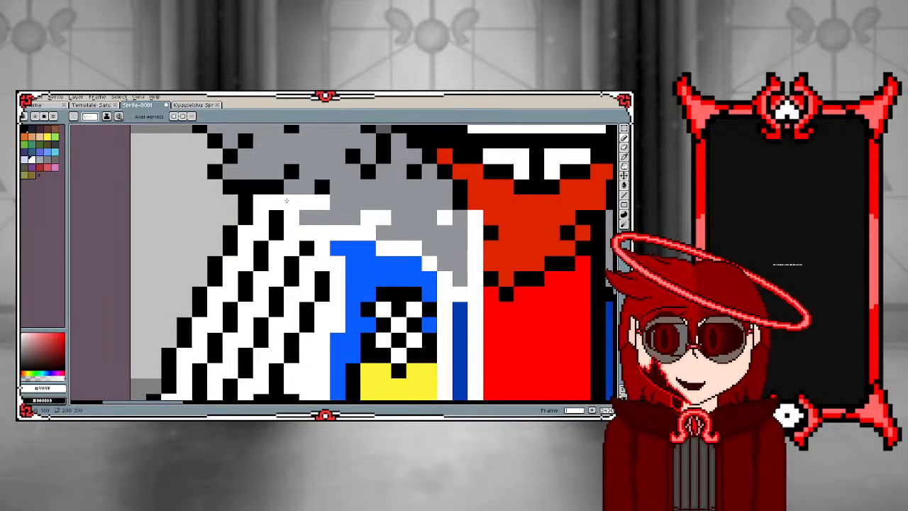
{"action": "key", "text": "ctrl+z"}
{"action": "key", "text": "v"}
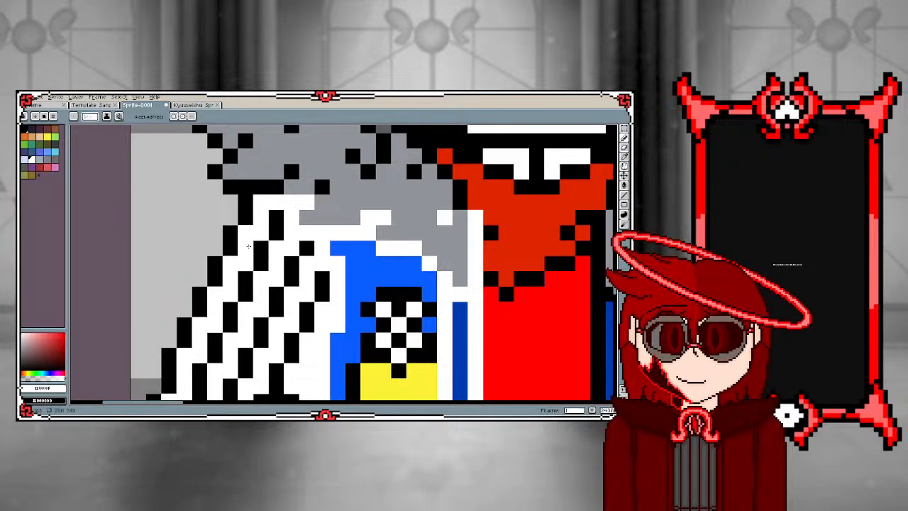
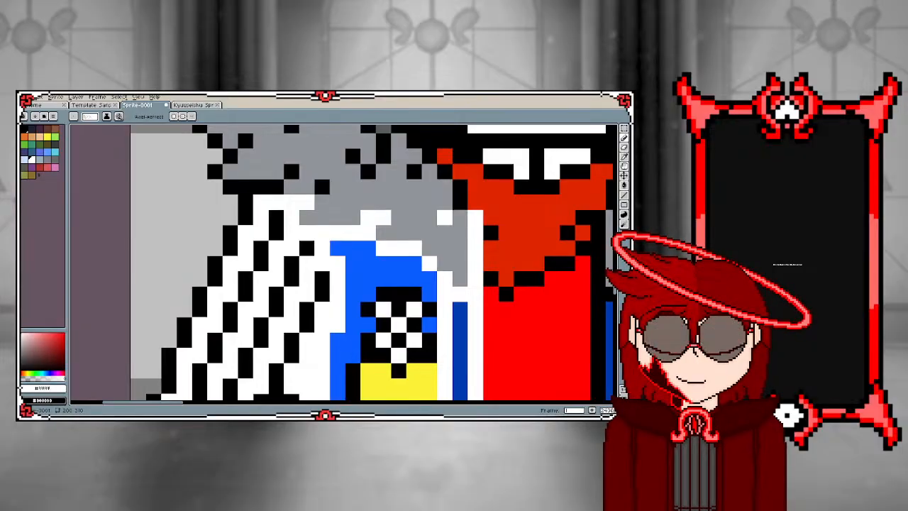
Recolour the black outline along the badge-side fur collar's bottom edge above the striped sleeve white
{"action": "scroll", "coordinate": [326, 315], "scroll_direction": "down", "scroll_amount": 3}
{"action": "scroll", "coordinate": [326, 315], "scroll_direction": "up", "scroll_amount": 3}
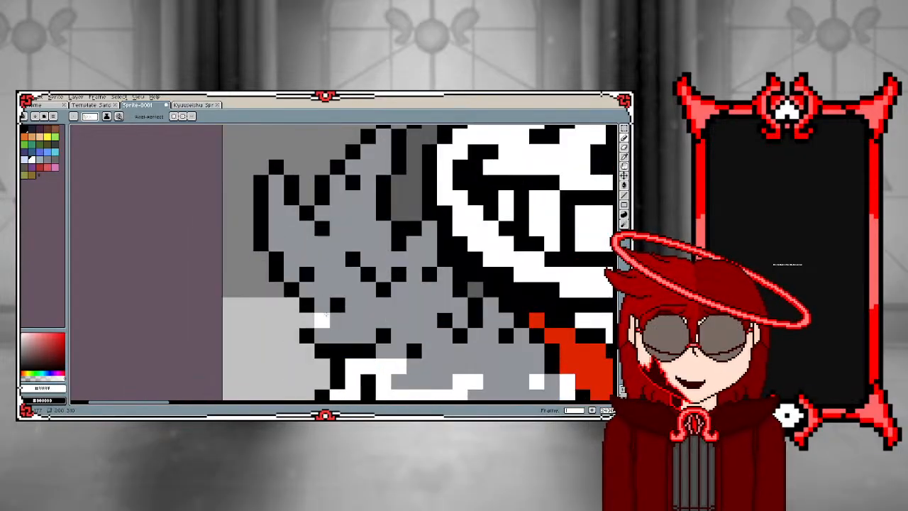
{"action": "left_click_drag", "start_coordinate": [322, 350], "coordinate": [368, 350]}
{"action": "left_click", "coordinate": [383, 335]}
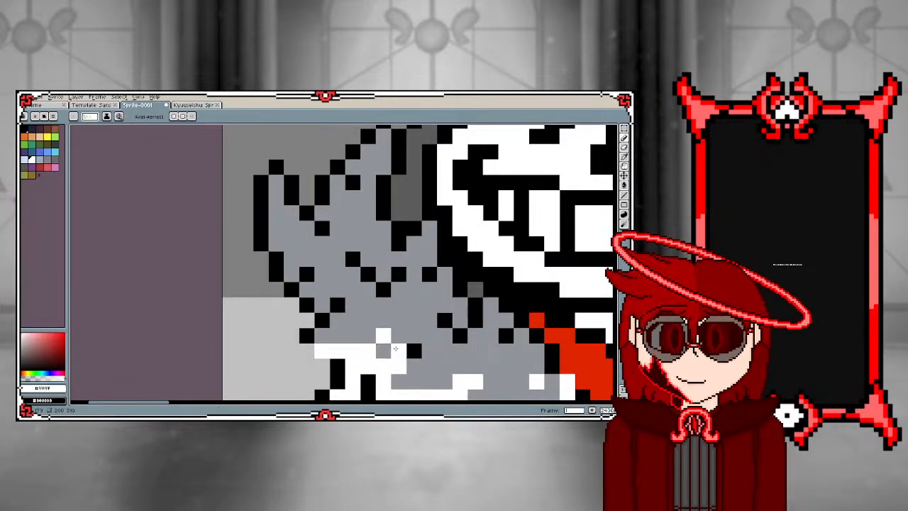
{"action": "left_click", "coordinate": [414, 351]}
Trace the badge-side fur collar's outer spikes and inner tuft marks with white pixels up to the skull
{"action": "mouse_move", "coordinate": [306, 336]}
{"action": "left_mouse_down"}
{"action": "mouse_move", "coordinate": [341, 301]}
{"action": "mouse_move", "coordinate": [319, 323]}
{"action": "mouse_move", "coordinate": [289, 292]}
{"action": "mouse_move", "coordinate": [306, 278]}
{"action": "mouse_move", "coordinate": [276, 271]}
{"action": "mouse_move", "coordinate": [274, 253]}
{"action": "mouse_move", "coordinate": [253, 240]}
{"action": "mouse_move", "coordinate": [262, 242]}
{"action": "mouse_move", "coordinate": [260, 185]}
{"action": "mouse_move", "coordinate": [272, 169]}
{"action": "mouse_move", "coordinate": [322, 227]}
{"action": "left_mouse_up"}
{"action": "key", "text": "ctrl+z"}
{"action": "left_click", "coordinate": [307, 274]}
{"action": "left_click", "coordinate": [275, 273]}
{"action": "left_click", "coordinate": [323, 199]}
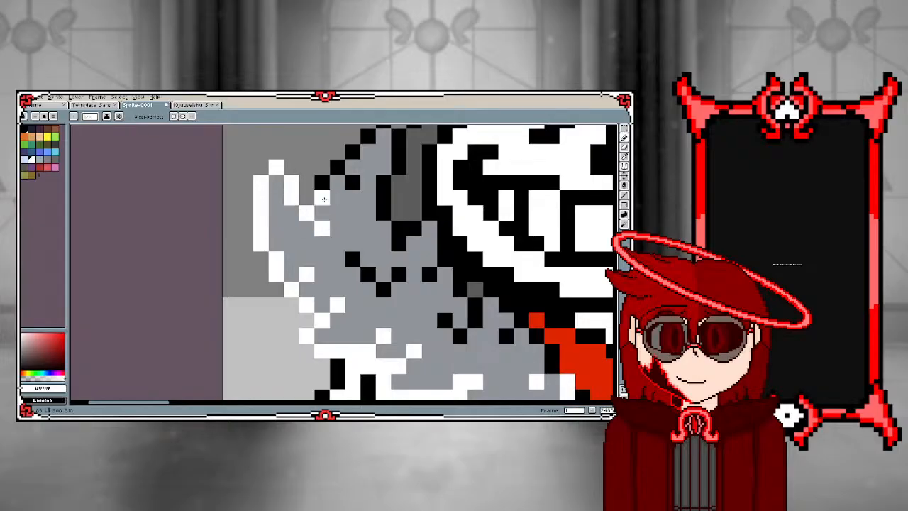
{"action": "left_click", "coordinate": [325, 182]}
{"action": "left_click", "coordinate": [337, 167]}
{"action": "left_click", "coordinate": [353, 182]}
{"action": "left_click", "coordinate": [352, 213]}
{"action": "scroll", "coordinate": [320, 275], "scroll_direction": "down", "scroll_amount": 4}
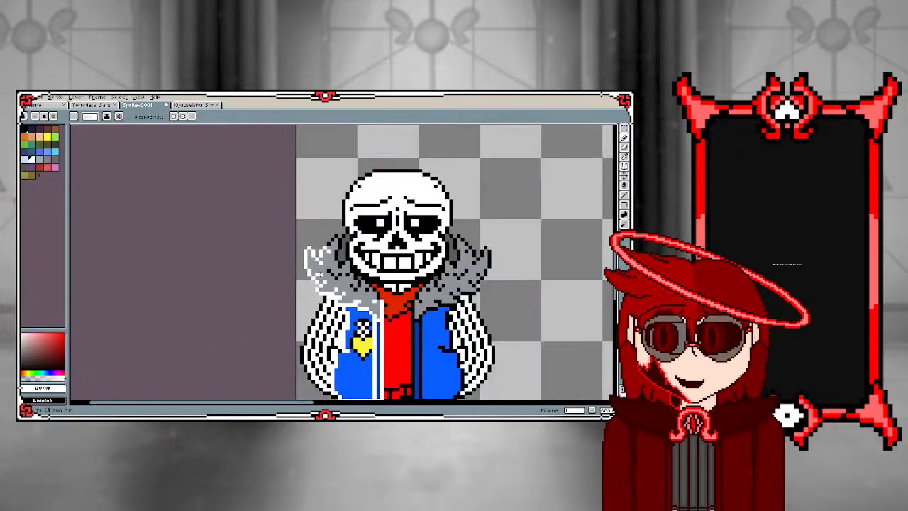
{"action": "scroll", "coordinate": [387, 314], "scroll_direction": "up", "scroll_amount": 4}
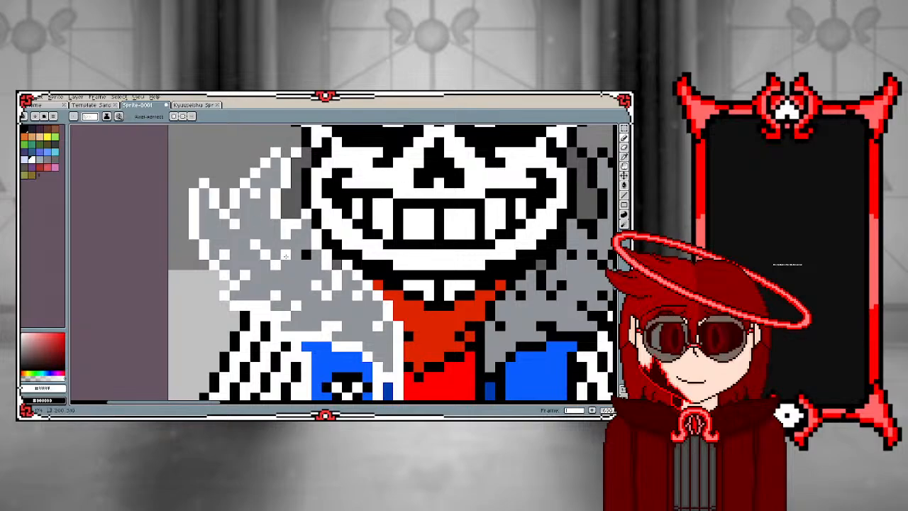
Trace the red scarf's badge-side fold and its lower edge over the shirt in white
{"action": "scroll", "coordinate": [281, 267], "scroll_direction": "down", "scroll_amount": 1}
{"action": "scroll", "coordinate": [282, 267], "scroll_direction": "down", "scroll_amount": 1}
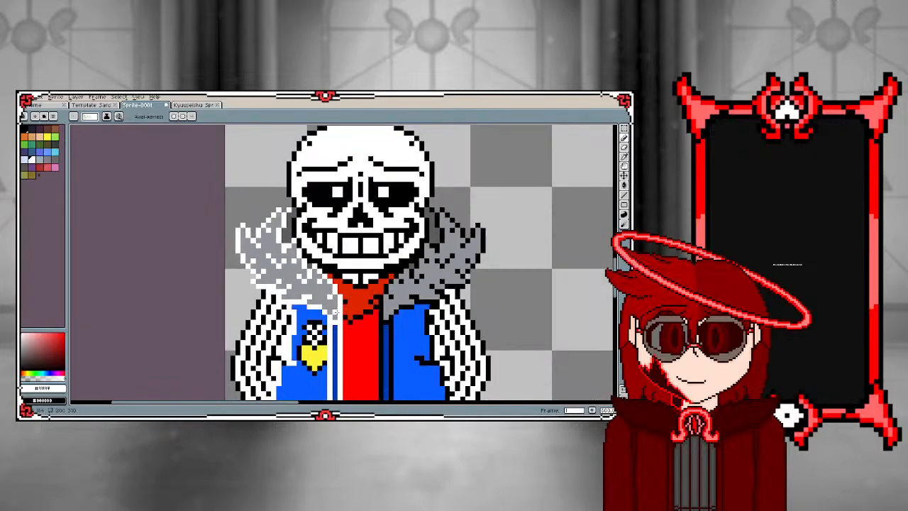
{"action": "scroll", "coordinate": [333, 317], "scroll_direction": "up", "scroll_amount": 3}
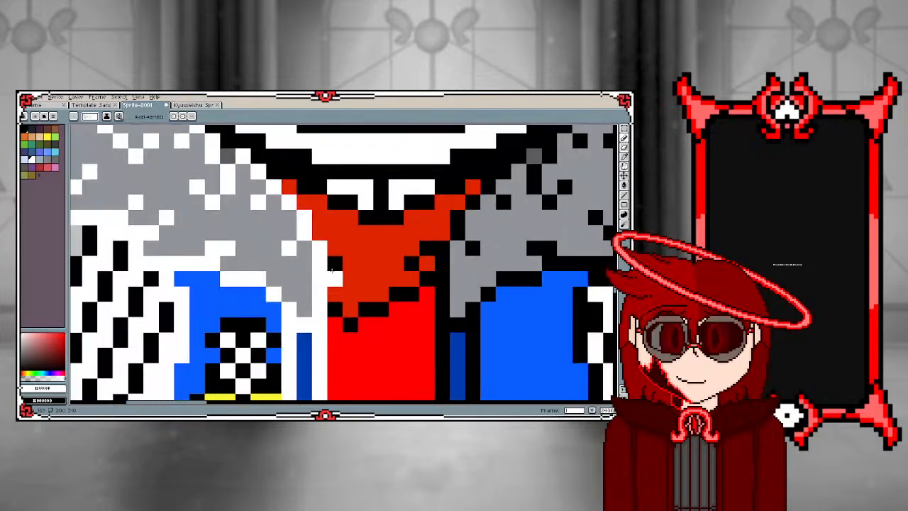
{"action": "scroll", "coordinate": [366, 341], "scroll_direction": "down", "scroll_amount": 2}
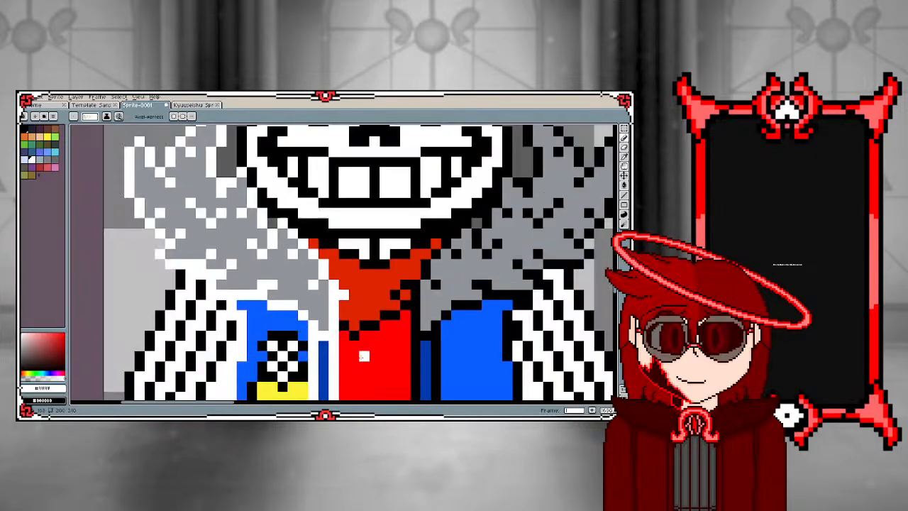
{"action": "scroll", "coordinate": [379, 341], "scroll_direction": "up", "scroll_amount": 1}
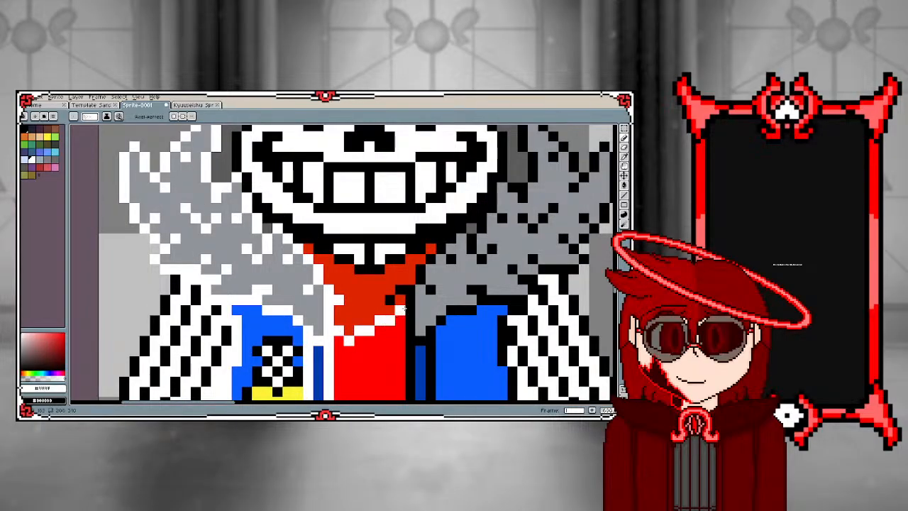
{"action": "scroll", "coordinate": [403, 306], "scroll_direction": "down", "scroll_amount": 4}
{"action": "scroll", "coordinate": [407, 385], "scroll_direction": "up", "scroll_amount": 2}
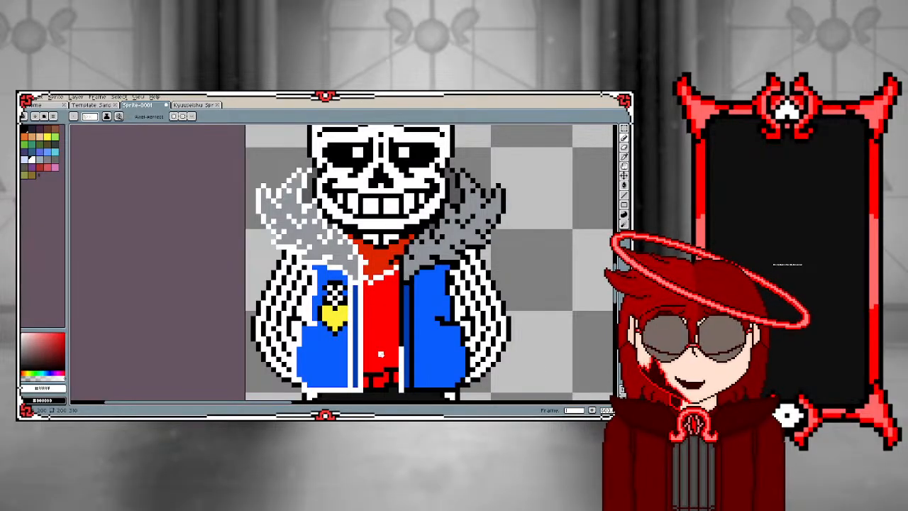
{"action": "scroll", "coordinate": [404, 368], "scroll_direction": "up", "scroll_amount": 2}
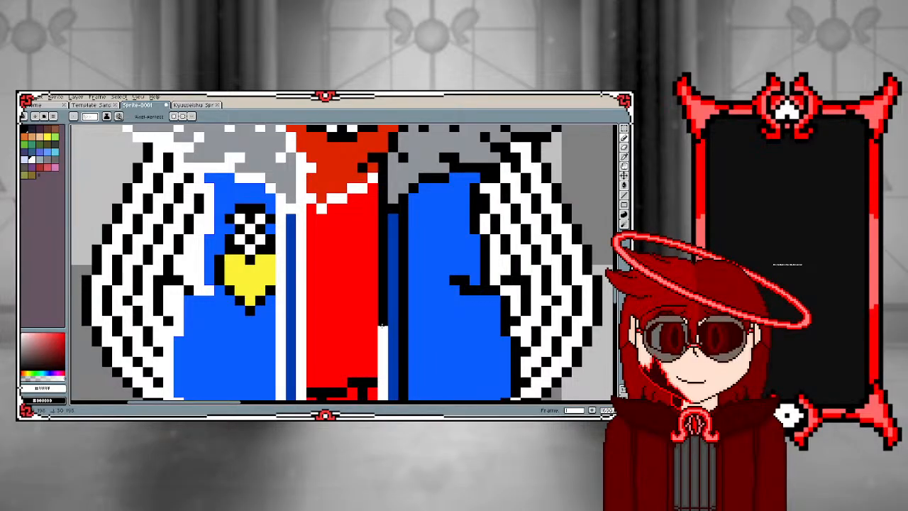
{"action": "left_click_drag", "start_coordinate": [382, 324], "coordinate": [376, 242]}
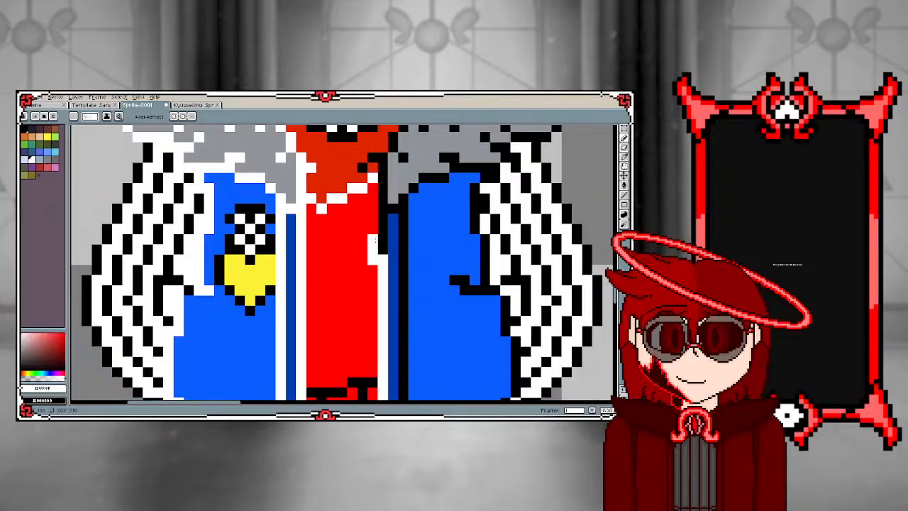
{"action": "key", "text": "ctrl+z"}
{"action": "key", "text": "ctrl+z"}
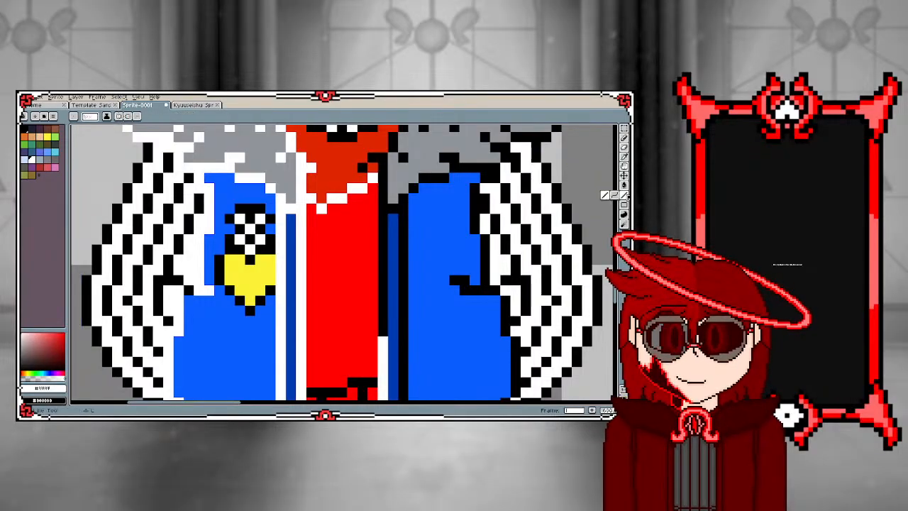
Draw a straight white line along the red shirt's edge on the plain jacket side, from the scarf towards the waist
{"action": "left_click_drag", "start_coordinate": [383, 158], "coordinate": [382, 332]}
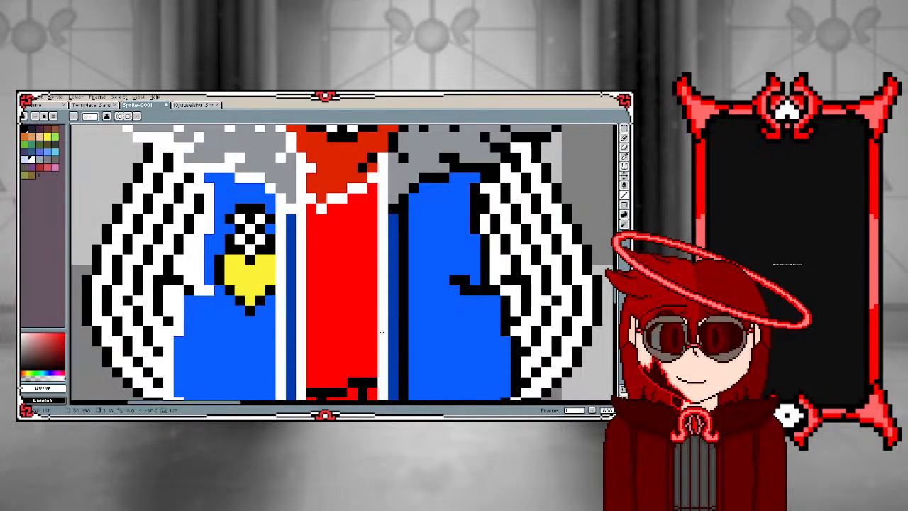
{"action": "scroll", "coordinate": [381, 332], "scroll_direction": "down", "scroll_amount": 1}
{"action": "scroll", "coordinate": [289, 319], "scroll_direction": "up", "scroll_amount": 2}
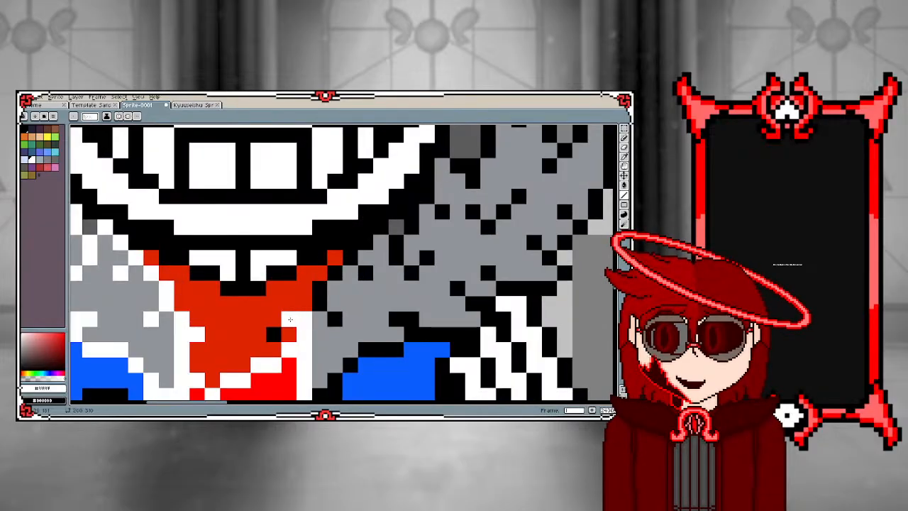
Recolour the scarf's remaining black fold pixels and the nearest fur marks on the plain jacket side white
{"action": "scroll", "coordinate": [305, 326], "scroll_direction": "down", "scroll_amount": 3}
{"action": "scroll", "coordinate": [316, 332], "scroll_direction": "up", "scroll_amount": 3}
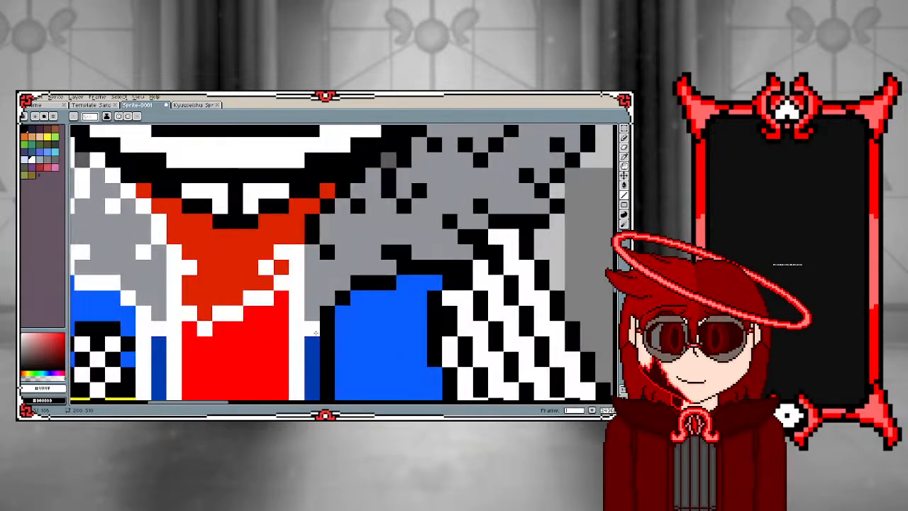
{"action": "left_click", "coordinate": [327, 253]}
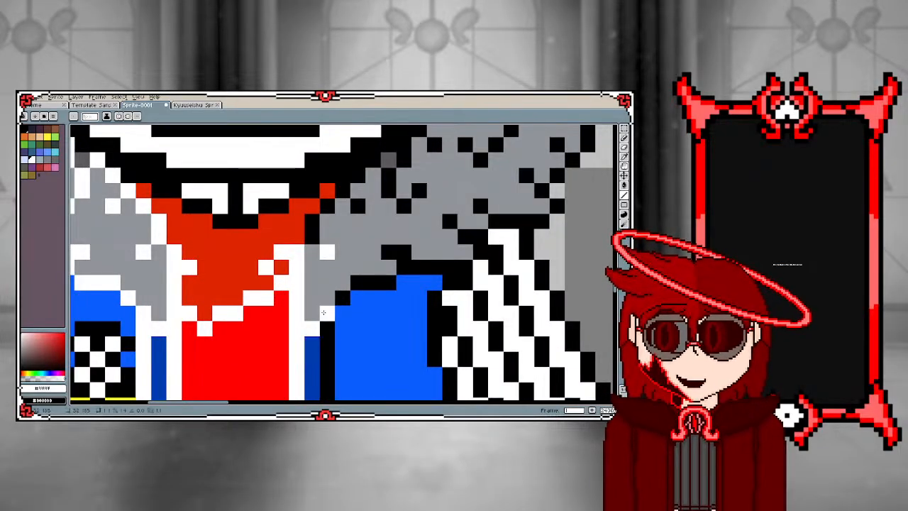
{"action": "scroll", "coordinate": [323, 312], "scroll_direction": "down", "scroll_amount": 3}
{"action": "scroll", "coordinate": [262, 298], "scroll_direction": "up", "scroll_amount": 4}
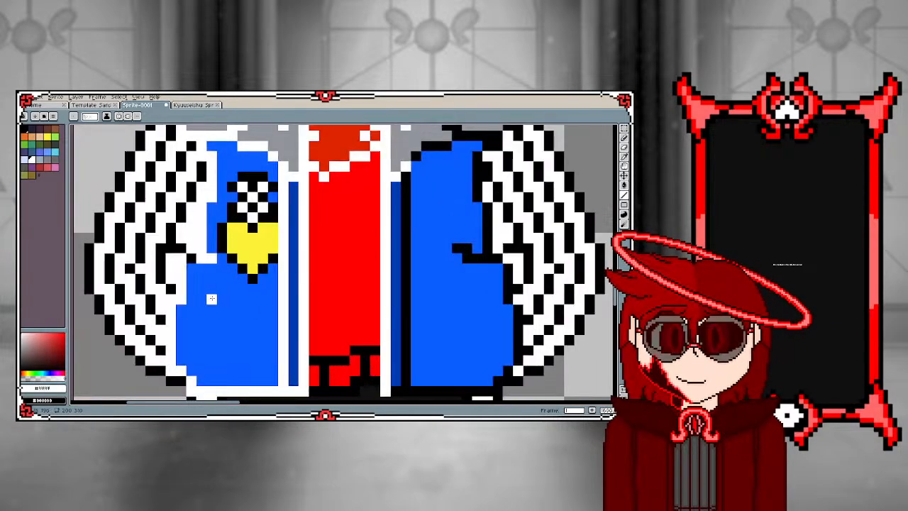
{"action": "key", "text": "g"}
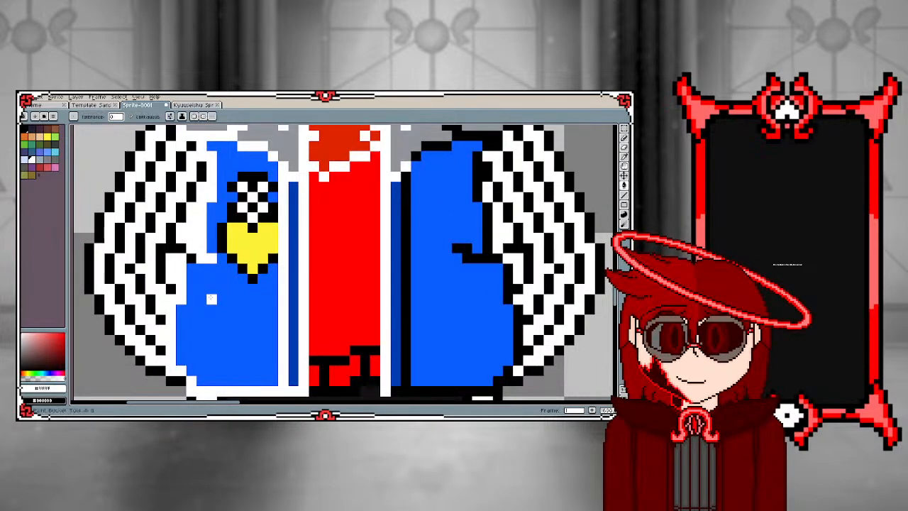
{"action": "key", "text": "b"}
{"action": "key", "text": "g"}
{"action": "left_click", "coordinate": [213, 299]}
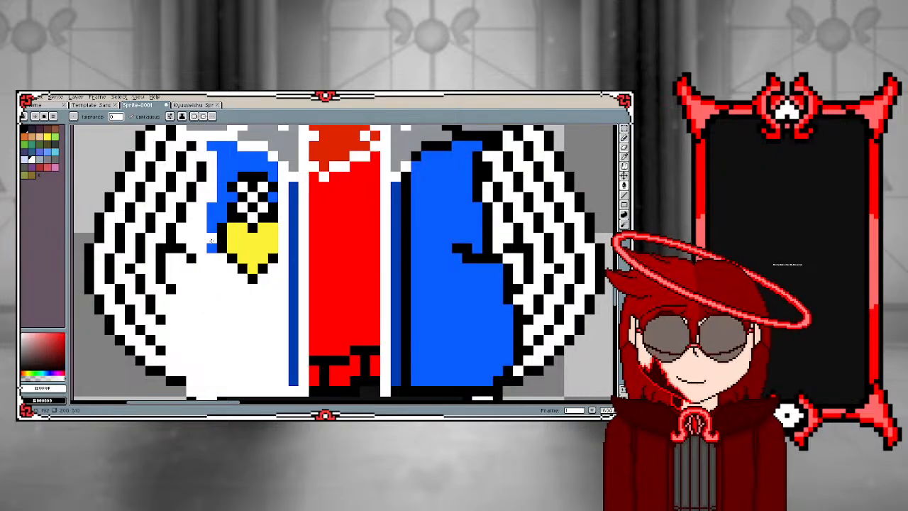
{"action": "left_click", "coordinate": [220, 211]}
{"action": "scroll", "coordinate": [201, 278], "scroll_direction": "down", "scroll_amount": 4}
{"action": "scroll", "coordinate": [201, 277], "scroll_direction": "up", "scroll_amount": 3}
{"action": "key", "text": "ctrl+z"}
{"action": "key", "text": "ctrl+z"}
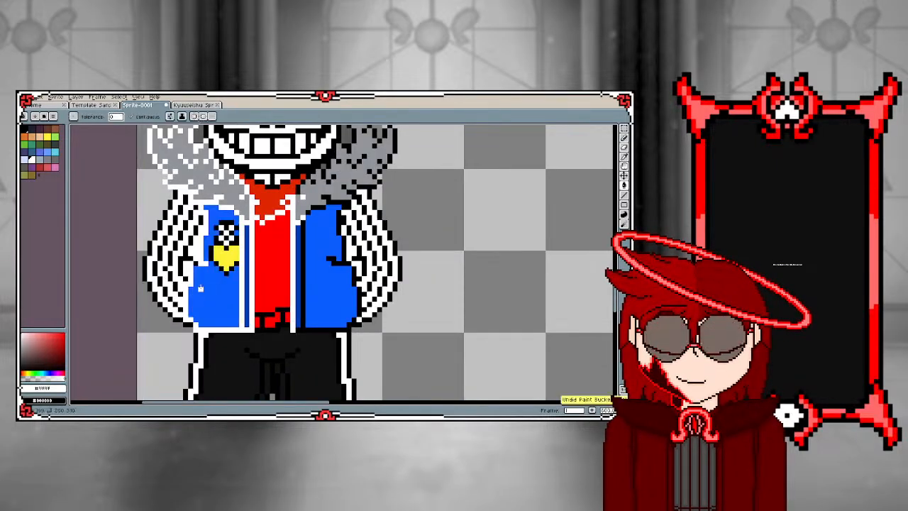
Sample black and redraw the yellow badge's missing outline where it meets the jacket's white strip edge
{"action": "scroll", "coordinate": [226, 280], "scroll_direction": "up", "scroll_amount": 1}
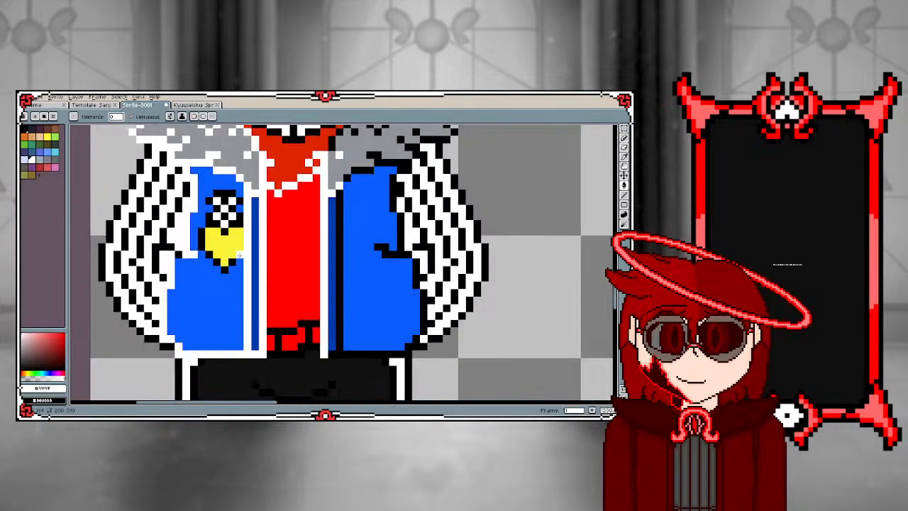
{"action": "key", "text": "i"}
{"action": "left_click", "coordinate": [240, 255]}
{"action": "key", "text": "b"}
{"action": "left_click_drag", "start_coordinate": [247, 246], "coordinate": [247, 231]}
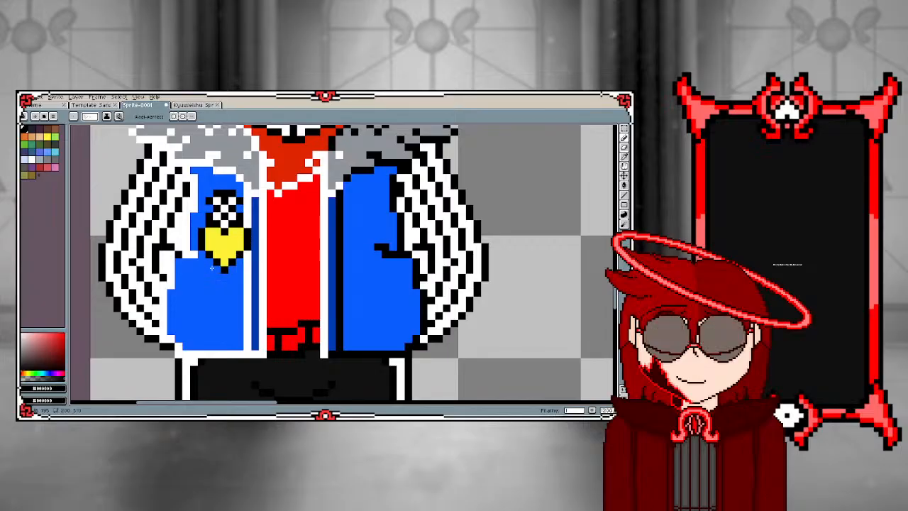
Fill the badge-side jacket, the area around the badge and the dark blue front strip with black
{"action": "key", "text": "g"}
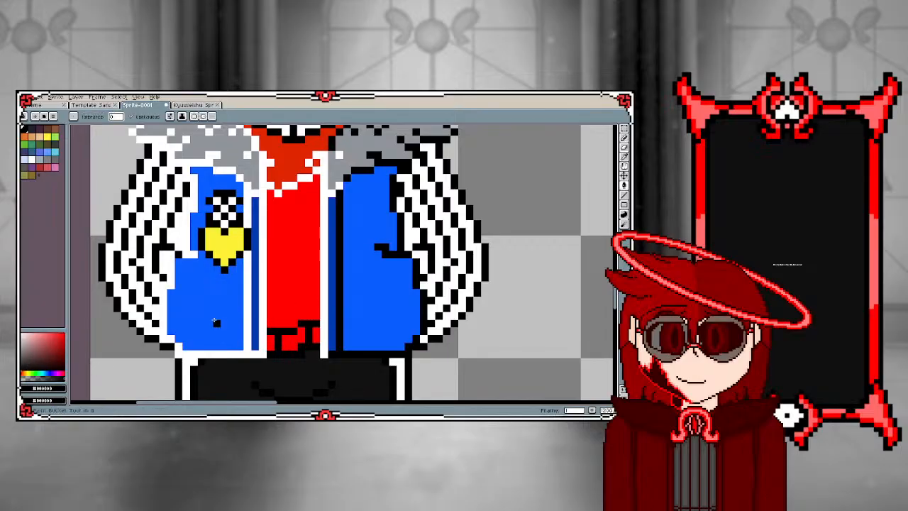
{"action": "left_click", "coordinate": [208, 319]}
{"action": "left_click", "coordinate": [195, 227]}
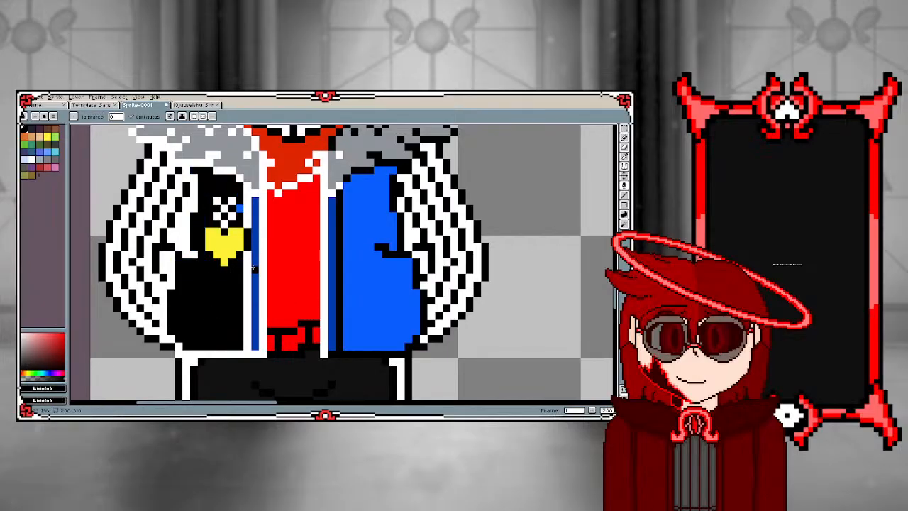
{"action": "left_click", "coordinate": [253, 268]}
{"action": "scroll", "coordinate": [303, 274], "scroll_direction": "down", "scroll_amount": 2}
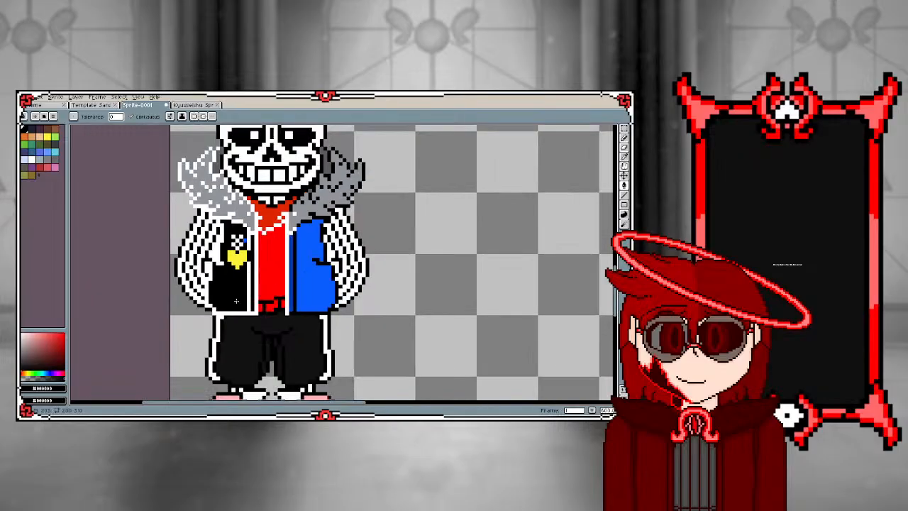
{"action": "scroll", "coordinate": [213, 311], "scroll_direction": "up", "scroll_amount": 2}
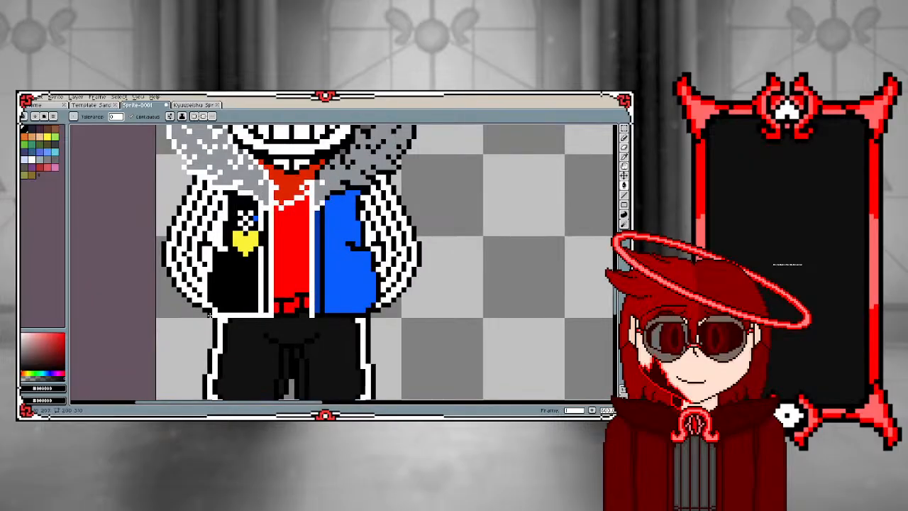
Switch back to white and trace the scarf's upper edge under the jaw and the adjoining fur edge on the plain jacket side
{"action": "key", "text": "b"}
{"action": "scroll", "coordinate": [210, 313], "scroll_direction": "down", "scroll_amount": 2}
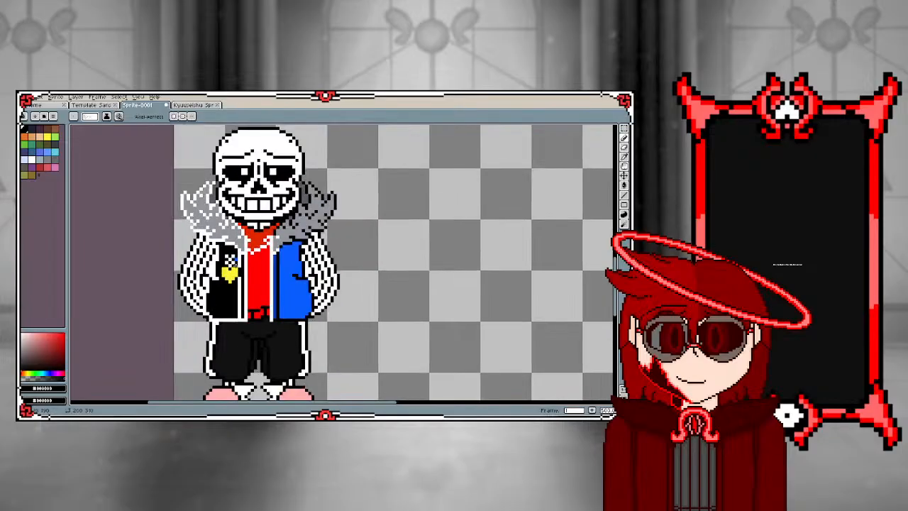
{"action": "scroll", "coordinate": [229, 280], "scroll_direction": "up", "scroll_amount": 2}
{"action": "scroll", "coordinate": [226, 254], "scroll_direction": "down", "scroll_amount": 2}
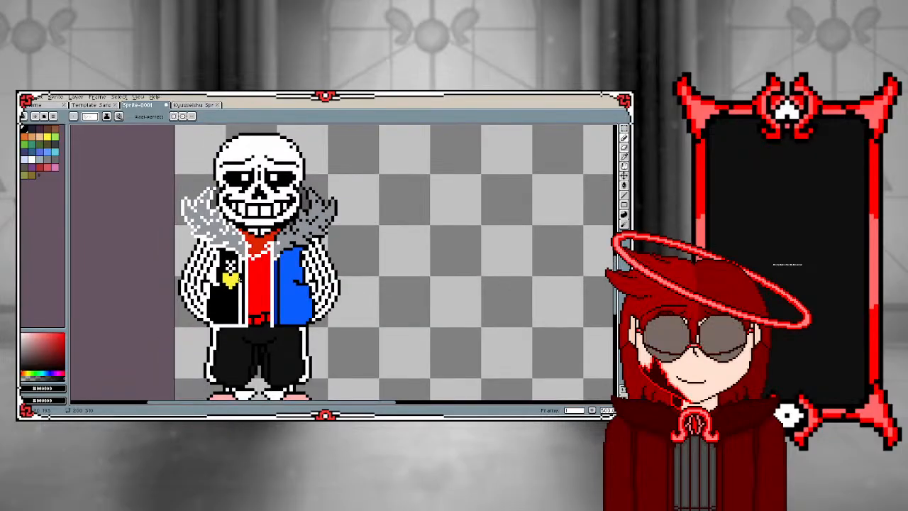
{"action": "scroll", "coordinate": [253, 256], "scroll_direction": "up", "scroll_amount": 2}
{"action": "scroll", "coordinate": [254, 254], "scroll_direction": "up", "scroll_amount": 2}
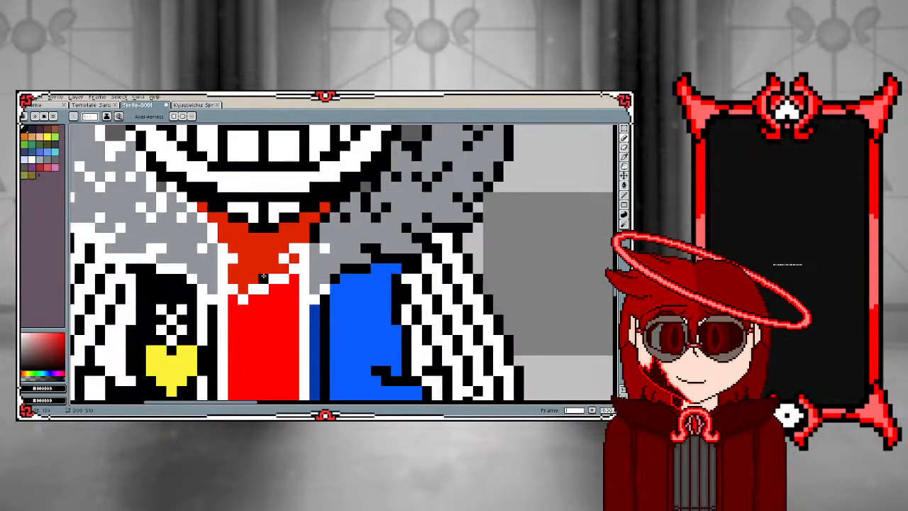
{"action": "left_click", "coordinate": [261, 287], "text": "alt"}
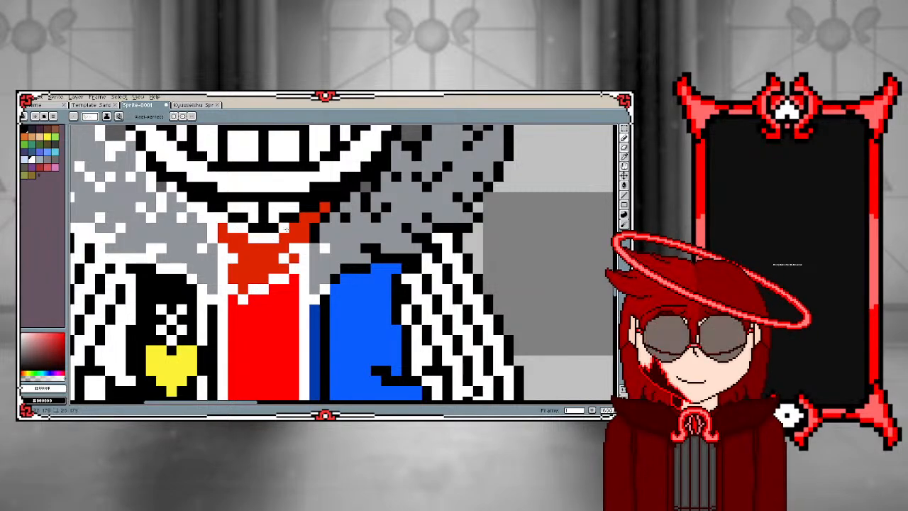
{"action": "left_click_drag", "start_coordinate": [287, 229], "coordinate": [314, 217]}
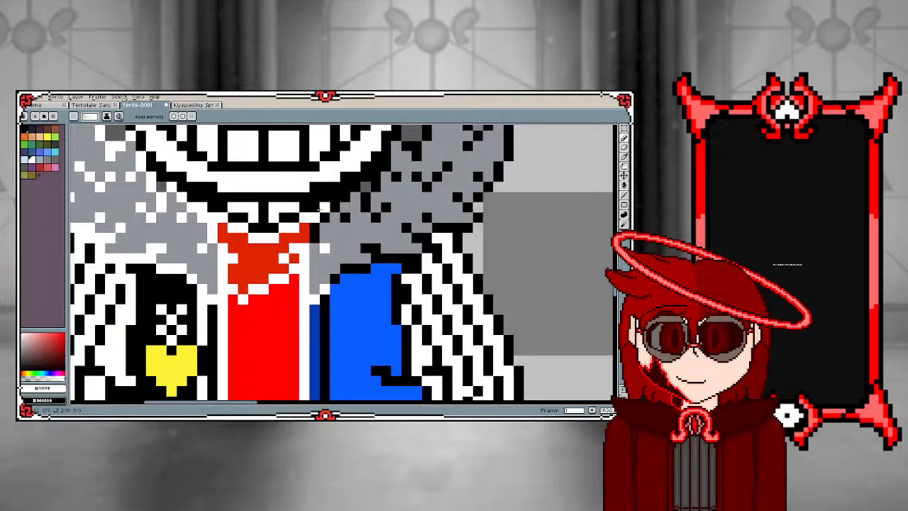
{"action": "left_click", "coordinate": [315, 233]}
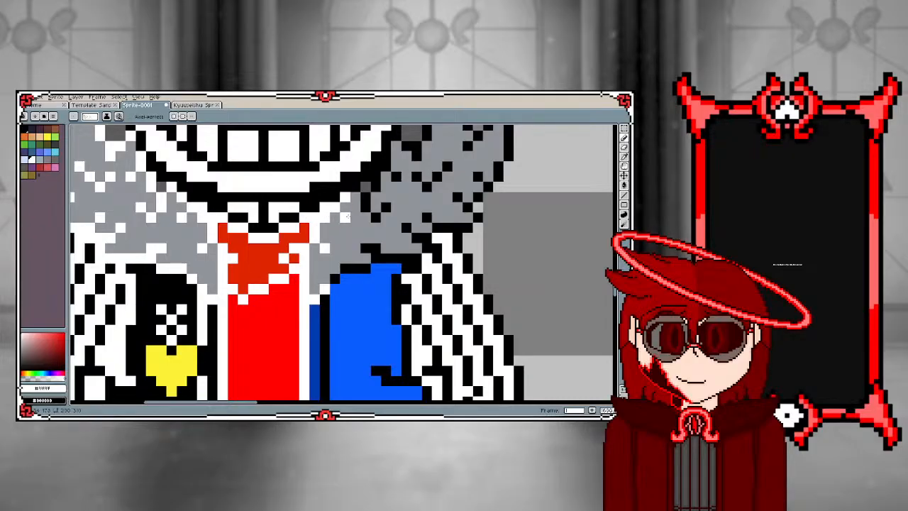
{"action": "scroll", "coordinate": [339, 244], "scroll_direction": "down", "scroll_amount": 4}
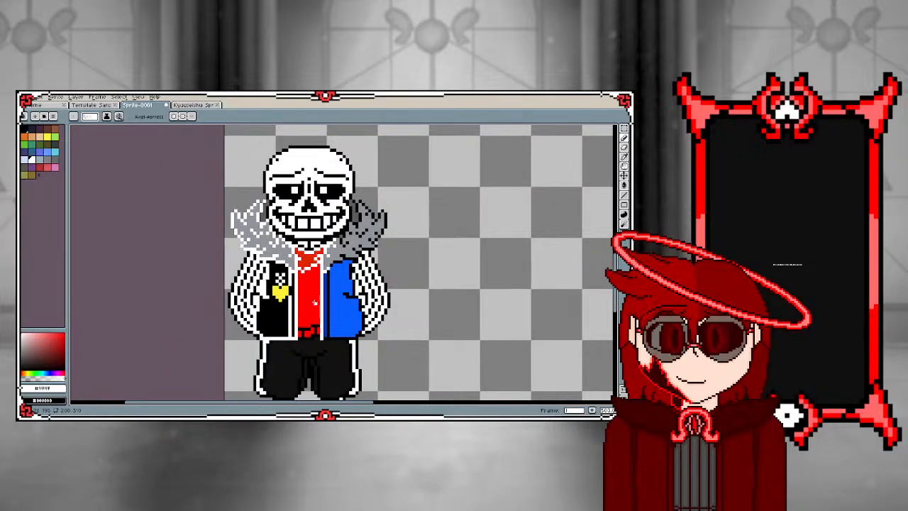
{"action": "scroll", "coordinate": [314, 302], "scroll_direction": "up", "scroll_amount": 2}
{"action": "scroll", "coordinate": [315, 302], "scroll_direction": "up", "scroll_amount": 1}
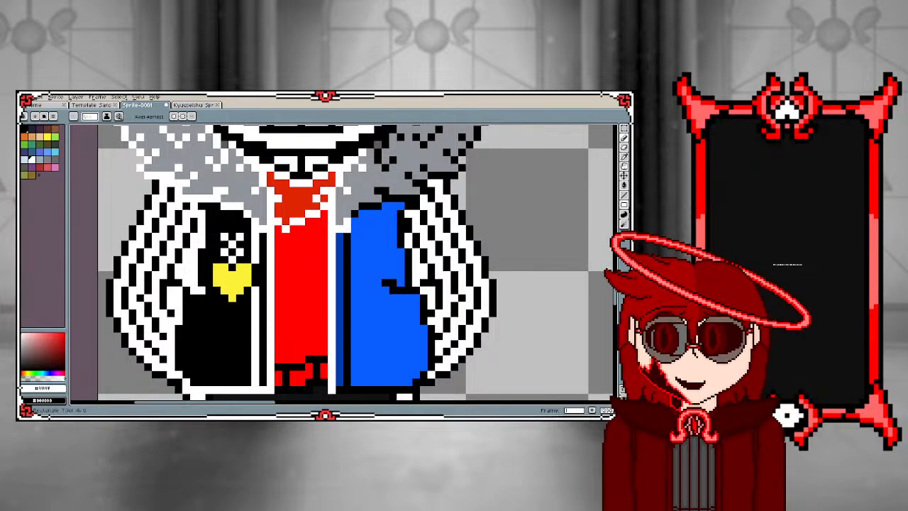
Use the Line tool to draw the blue jacket half's front edge and bottom hem in white
{"action": "left_click", "coordinate": [625, 194]}
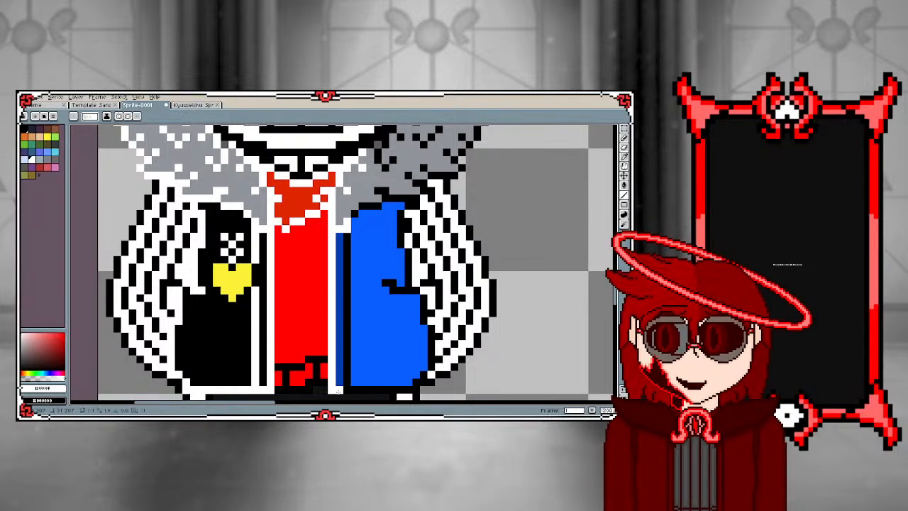
{"action": "left_click_drag", "start_coordinate": [346, 390], "coordinate": [347, 237]}
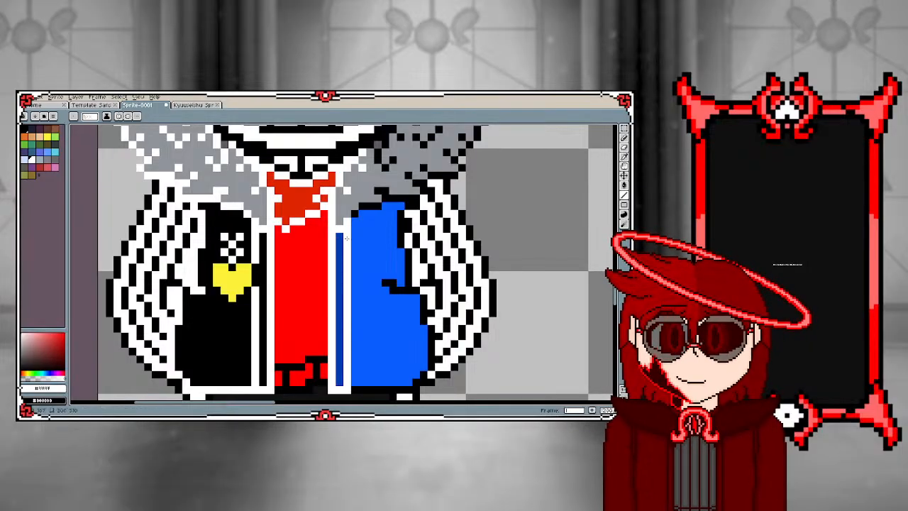
{"action": "scroll", "coordinate": [313, 285], "scroll_direction": "down", "scroll_amount": 2}
{"action": "scroll", "coordinate": [302, 361], "scroll_direction": "up", "scroll_amount": 3}
{"action": "scroll", "coordinate": [366, 252], "scroll_direction": "up", "scroll_amount": 1}
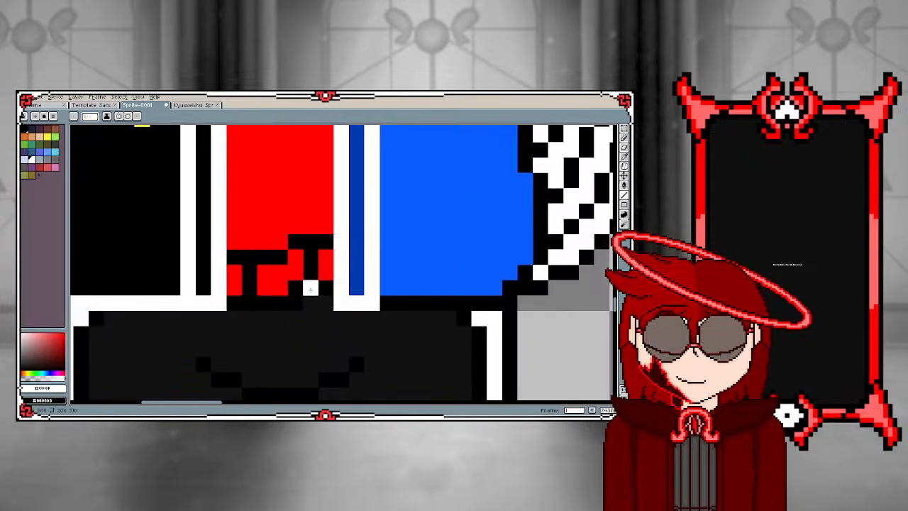
{"action": "left_click_drag", "start_coordinate": [401, 302], "coordinate": [519, 289]}
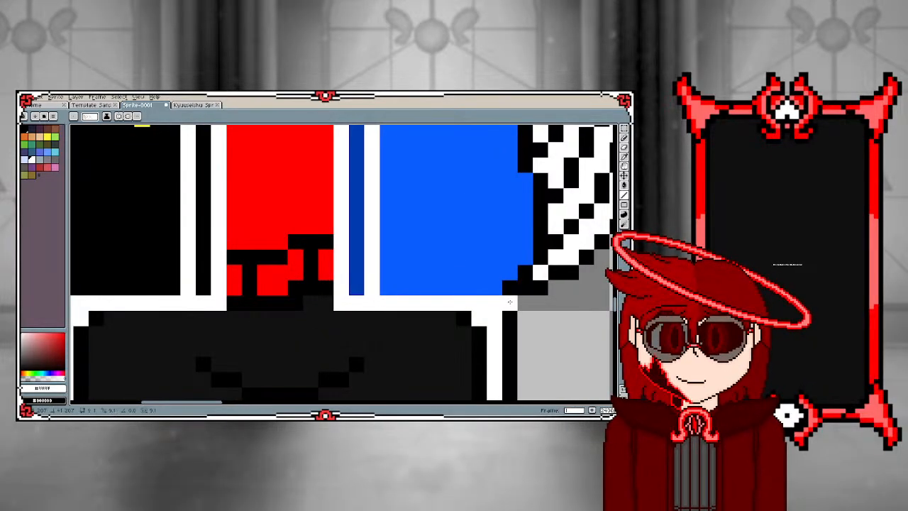
{"action": "scroll", "coordinate": [497, 298], "scroll_direction": "down", "scroll_amount": 3}
{"action": "scroll", "coordinate": [460, 306], "scroll_direction": "up", "scroll_amount": 3}
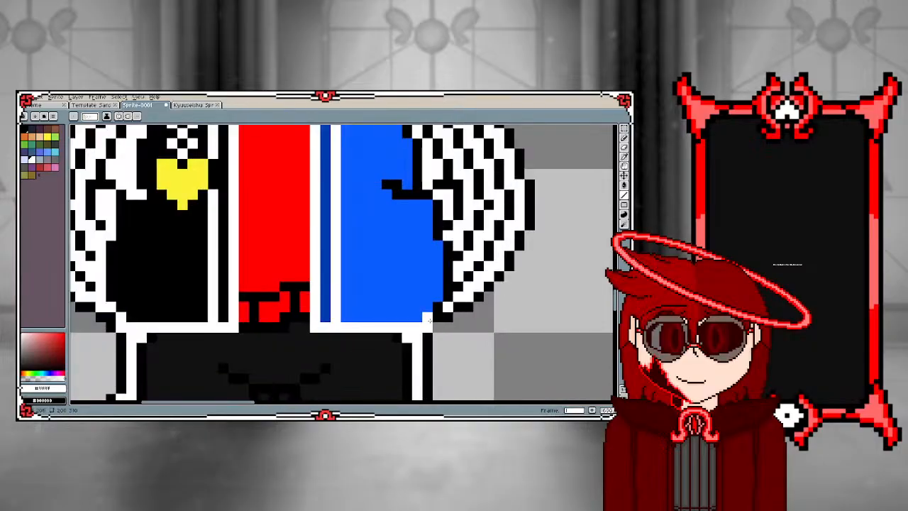
{"action": "scroll", "coordinate": [430, 319], "scroll_direction": "down", "scroll_amount": 1}
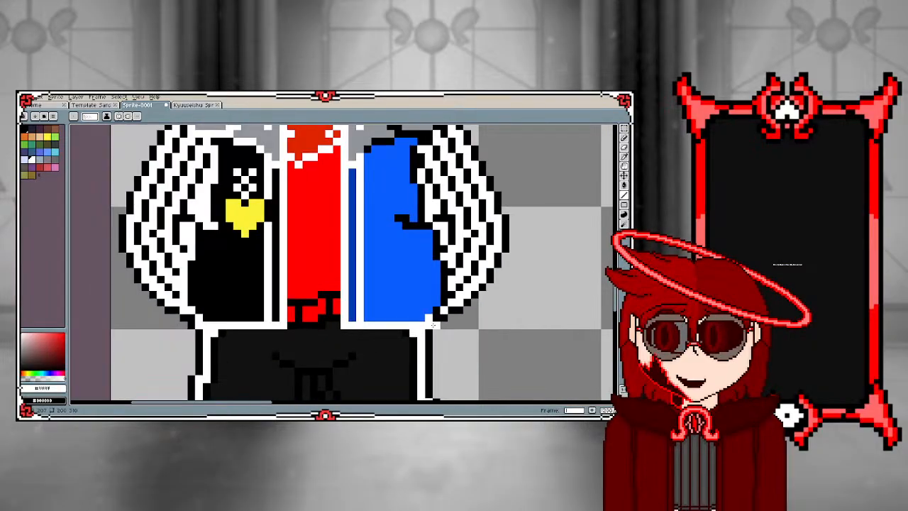
{"action": "scroll", "coordinate": [434, 320], "scroll_direction": "up", "scroll_amount": 1}
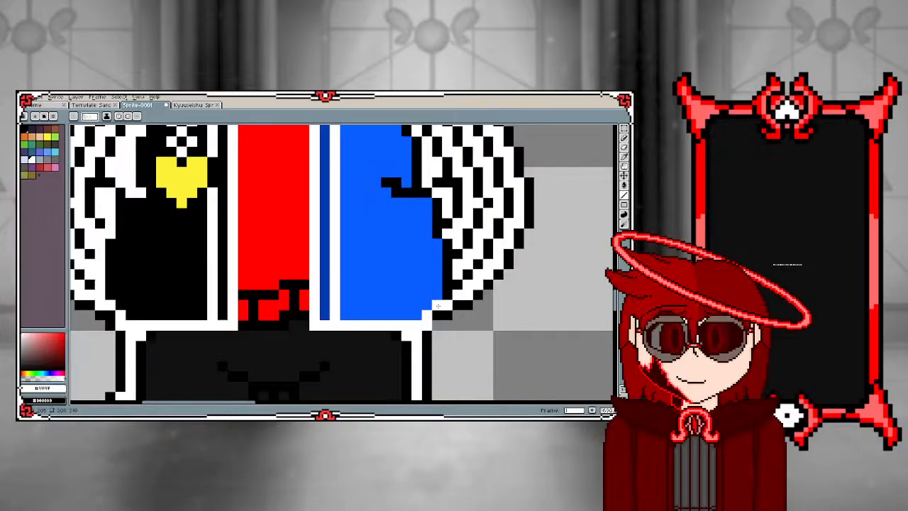
Trace the lower arm-side edge of the blue jacket half in white and recolour the first pocket fold pixels
{"action": "mouse_move", "coordinate": [446, 302]}
{"action": "left_mouse_down"}
{"action": "mouse_move", "coordinate": [447, 239]}
{"action": "mouse_move", "coordinate": [434, 205]}
{"action": "left_mouse_up"}
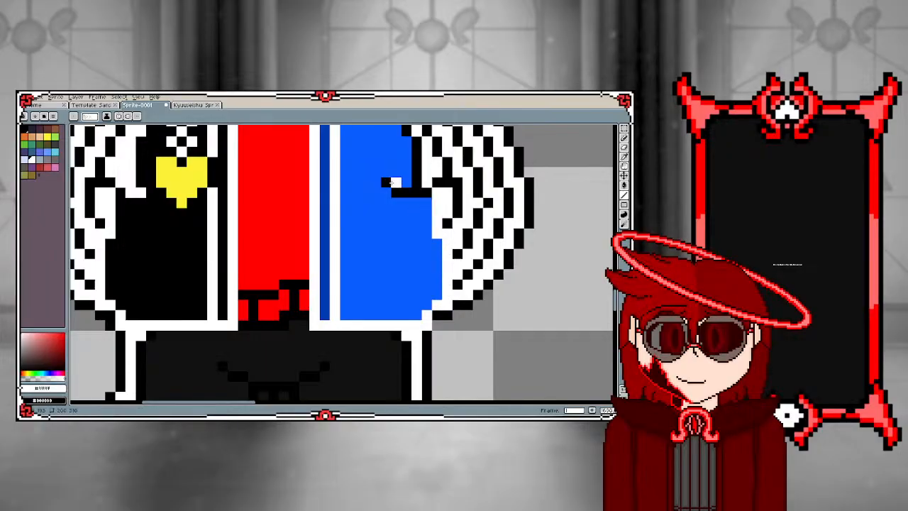
{"action": "left_click", "coordinate": [385, 182]}
{"action": "left_click", "coordinate": [395, 183]}
{"action": "scroll", "coordinate": [394, 188], "scroll_direction": "down", "scroll_amount": 1}
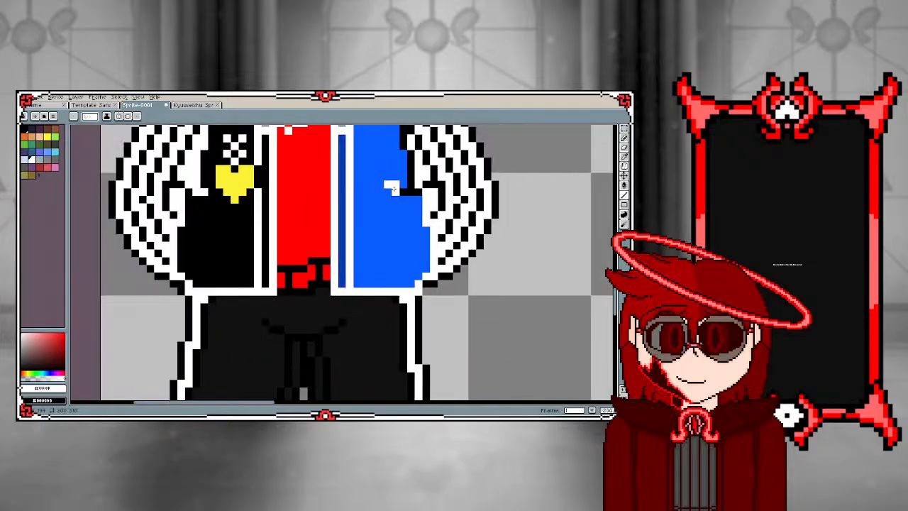
{"action": "scroll", "coordinate": [403, 161], "scroll_direction": "up", "scroll_amount": 1}
{"action": "scroll", "coordinate": [362, 182], "scroll_direction": "down", "scroll_amount": 1}
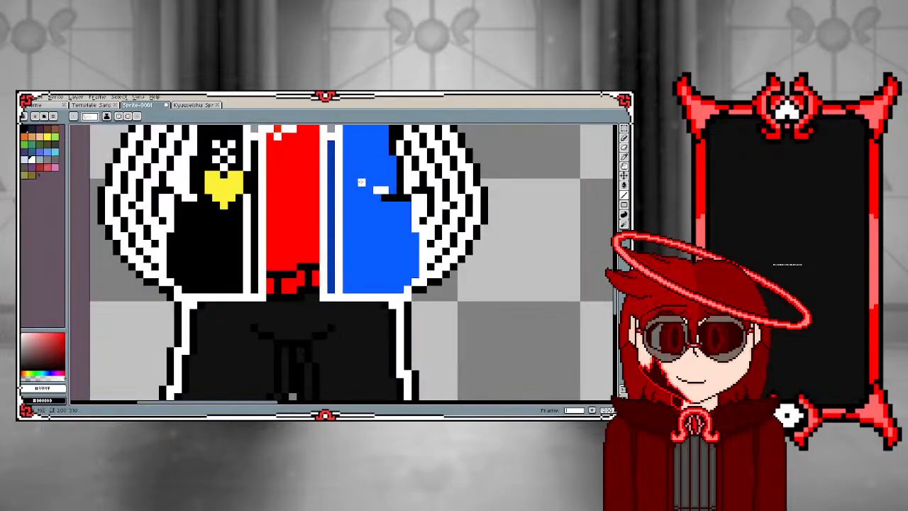
Undo the last pocket fold pixels, then redraw the fold and the upper arm-side edge of the blue jacket in white
{"action": "key", "text": "ctrl+z"}
{"action": "key", "text": "ctrl+z"}
{"action": "scroll", "coordinate": [322, 223], "scroll_direction": "down", "scroll_amount": 1}
{"action": "scroll", "coordinate": [353, 165], "scroll_direction": "up", "scroll_amount": 1}
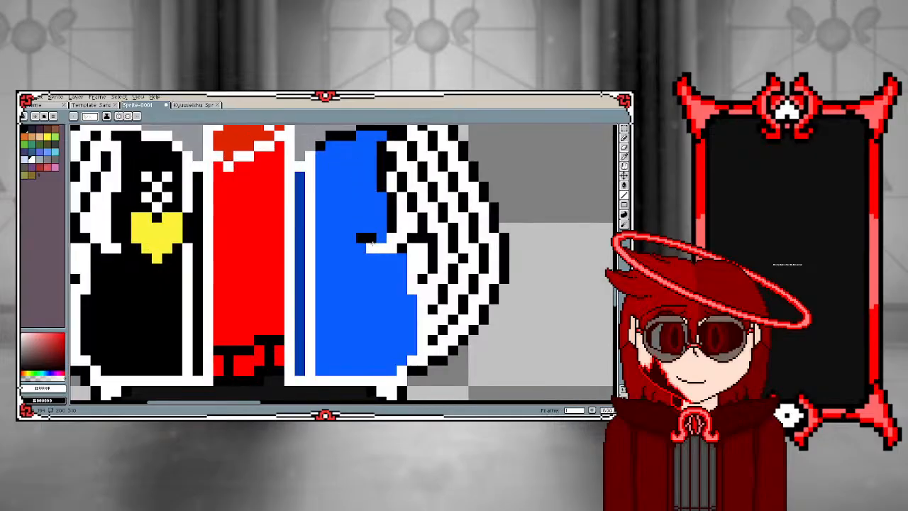
{"action": "scroll", "coordinate": [364, 237], "scroll_direction": "down", "scroll_amount": 1}
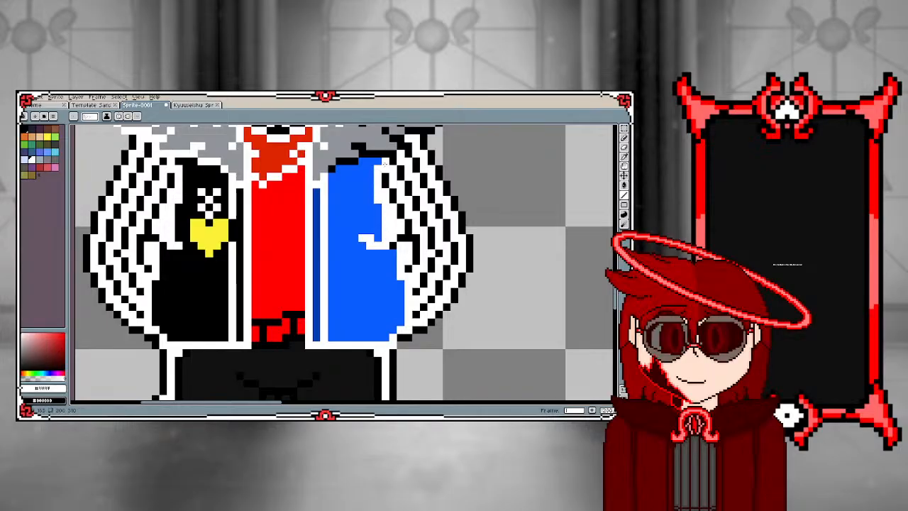
Trace the fur collar's lower edge above the blue jacket half in white
{"action": "scroll", "coordinate": [386, 164], "scroll_direction": "down", "scroll_amount": 3}
{"action": "scroll", "coordinate": [376, 170], "scroll_direction": "up", "scroll_amount": 4}
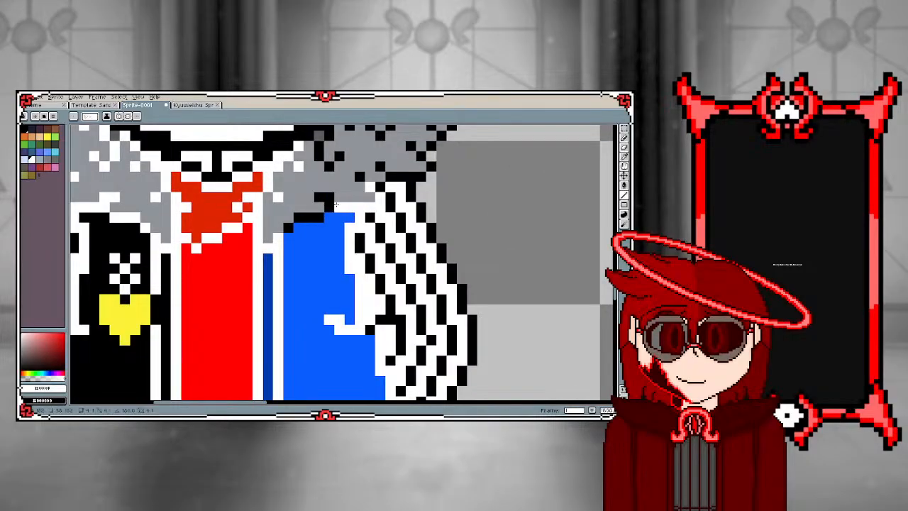
{"action": "mouse_move", "coordinate": [337, 205]}
{"action": "left_mouse_down"}
{"action": "mouse_move", "coordinate": [319, 198]}
{"action": "mouse_move", "coordinate": [321, 220]}
{"action": "left_mouse_up"}
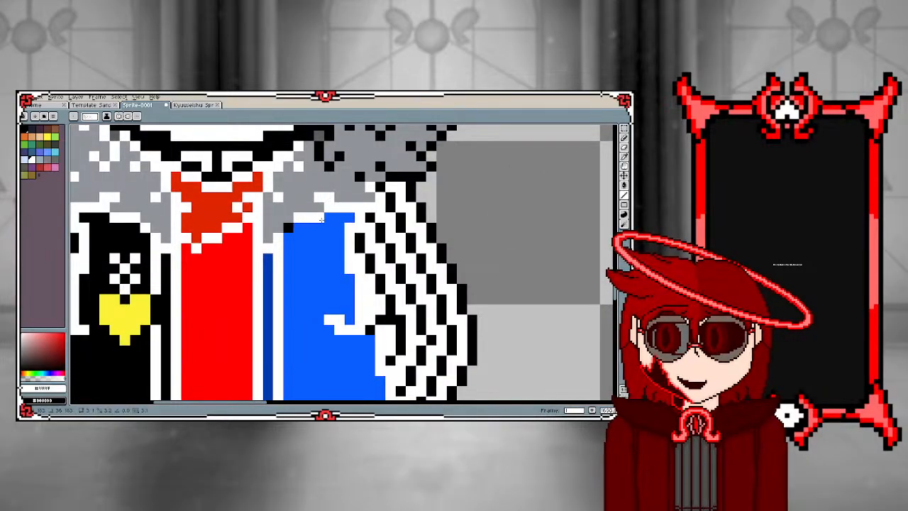
{"action": "left_click", "coordinate": [288, 227]}
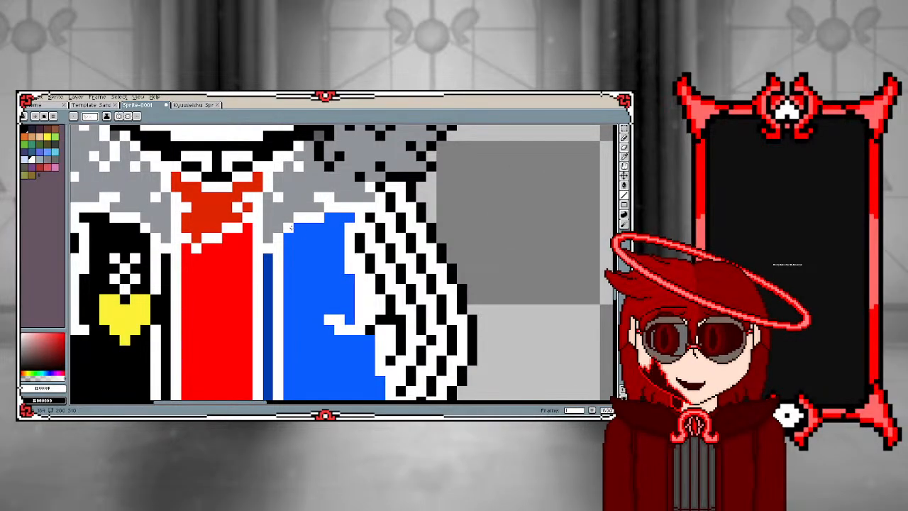
Recolour the fur's black edge and nearby mark white where the collar meets the sleeve top beside the blue jacket
{"action": "left_click", "coordinate": [379, 186]}
{"action": "left_click", "coordinate": [390, 177]}
{"action": "left_click", "coordinate": [380, 168]}
{"action": "left_click_drag", "start_coordinate": [399, 176], "coordinate": [424, 178]}
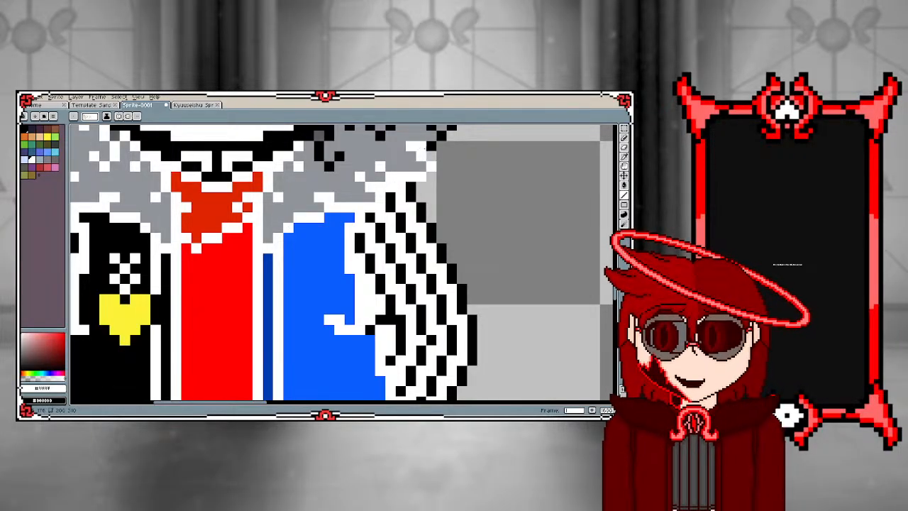
Recolour the outline of the inner fur tuft beside the jaw white on the blue jacket side
{"action": "scroll", "coordinate": [420, 159], "scroll_direction": "down", "scroll_amount": 4}
{"action": "scroll", "coordinate": [422, 154], "scroll_direction": "up", "scroll_amount": 2}
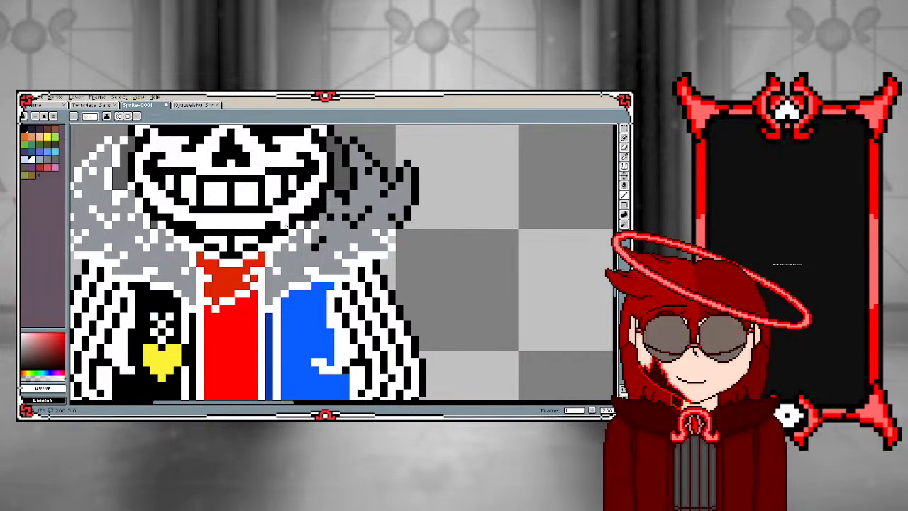
{"action": "scroll", "coordinate": [304, 222], "scroll_direction": "up", "scroll_amount": 1}
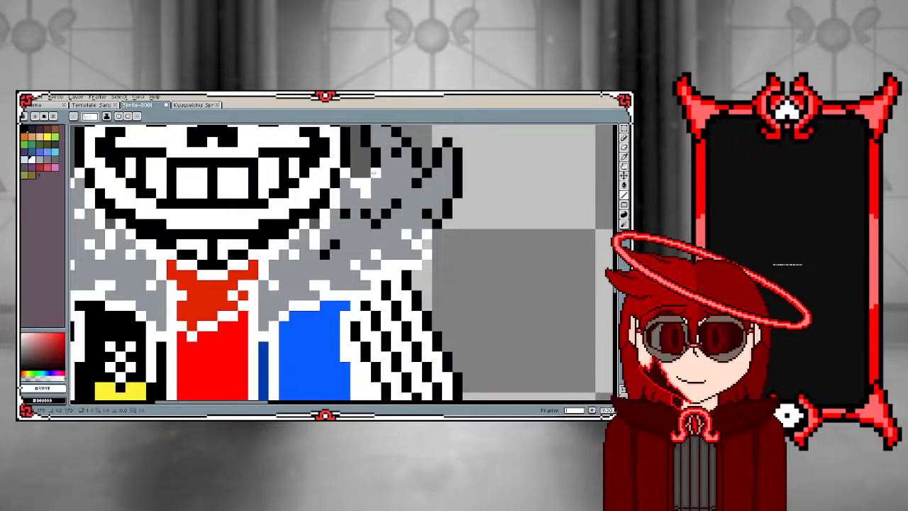
{"action": "scroll", "coordinate": [373, 173], "scroll_direction": "down", "scroll_amount": 2}
{"action": "scroll", "coordinate": [356, 207], "scroll_direction": "up", "scroll_amount": 2}
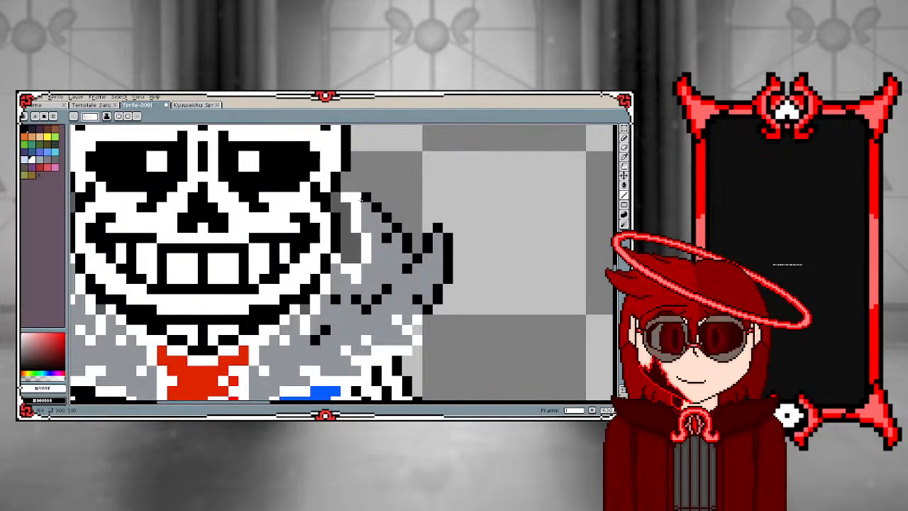
{"action": "left_click_drag", "start_coordinate": [360, 200], "coordinate": [387, 237]}
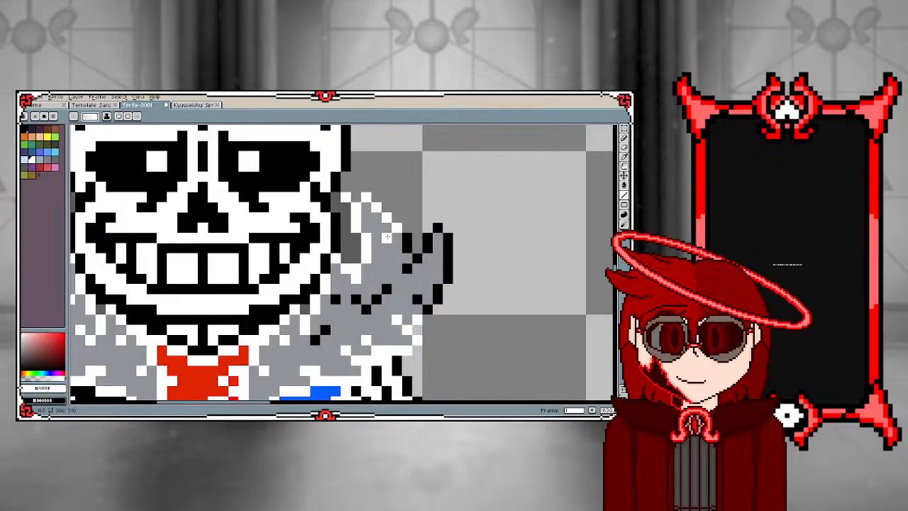
{"action": "left_click", "coordinate": [408, 248]}
{"action": "left_click", "coordinate": [408, 268]}
{"action": "left_click", "coordinate": [417, 258]}
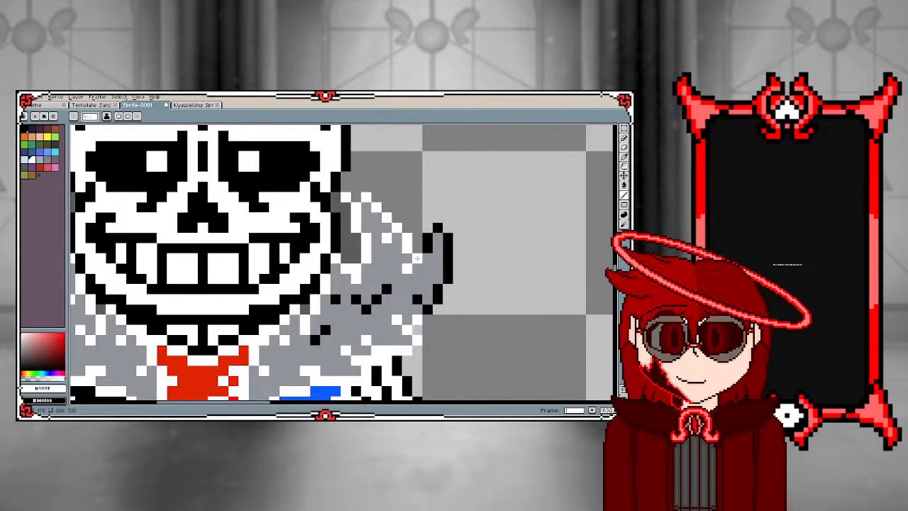
Trace the outermost fur spike on the blue jacket side in white and recolour the remaining black fur marks
{"action": "left_click", "coordinate": [430, 247]}
{"action": "left_click_drag", "start_coordinate": [429, 247], "coordinate": [437, 236]}
{"action": "left_click", "coordinate": [437, 228]}
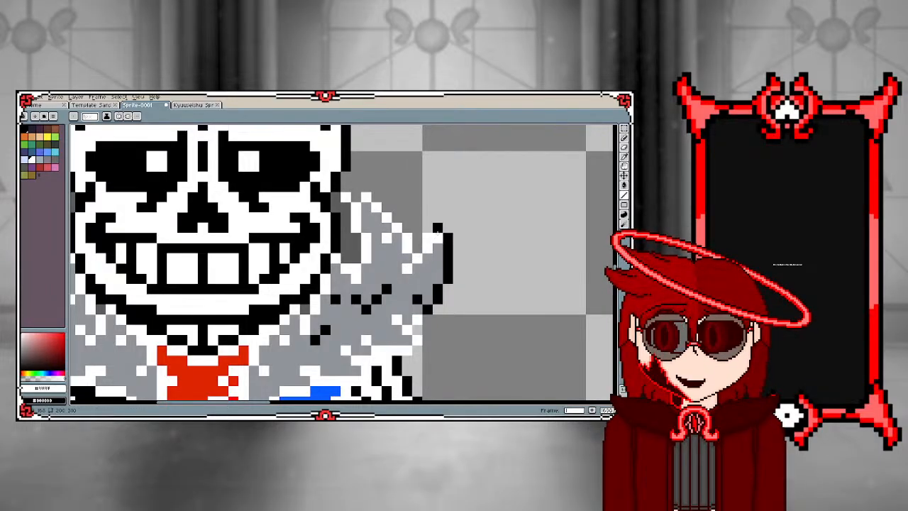
{"action": "mouse_move", "coordinate": [448, 237]}
{"action": "left_mouse_down"}
{"action": "mouse_move", "coordinate": [449, 275]}
{"action": "mouse_move", "coordinate": [428, 312]}
{"action": "mouse_move", "coordinate": [421, 300]}
{"action": "mouse_move", "coordinate": [387, 290]}
{"action": "mouse_move", "coordinate": [368, 310]}
{"action": "mouse_move", "coordinate": [338, 300]}
{"action": "left_mouse_up"}
{"action": "left_click", "coordinate": [324, 330]}
{"action": "scroll", "coordinate": [315, 321], "scroll_direction": "down", "scroll_amount": 6}
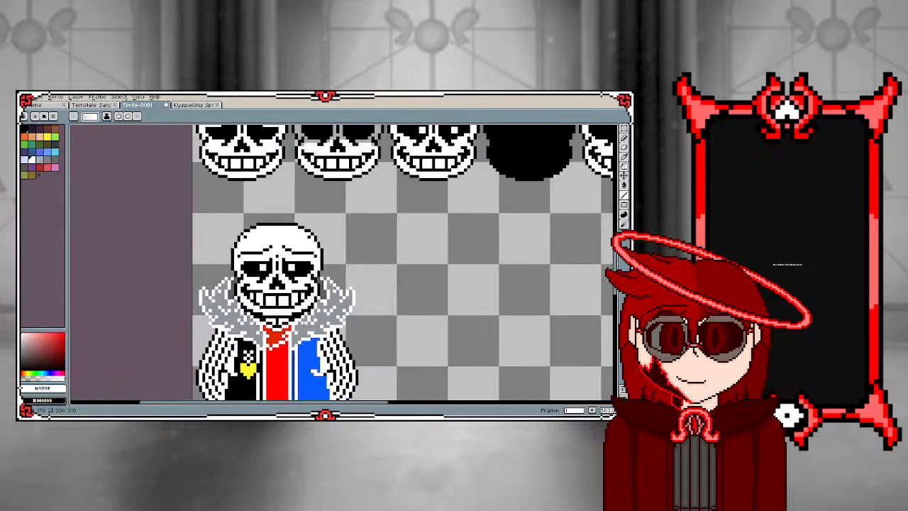
Sample black from the badge-side jacket and fill the blue jacket half and its dark blue front strip with it
{"action": "scroll", "coordinate": [283, 364], "scroll_direction": "up", "scroll_amount": 3}
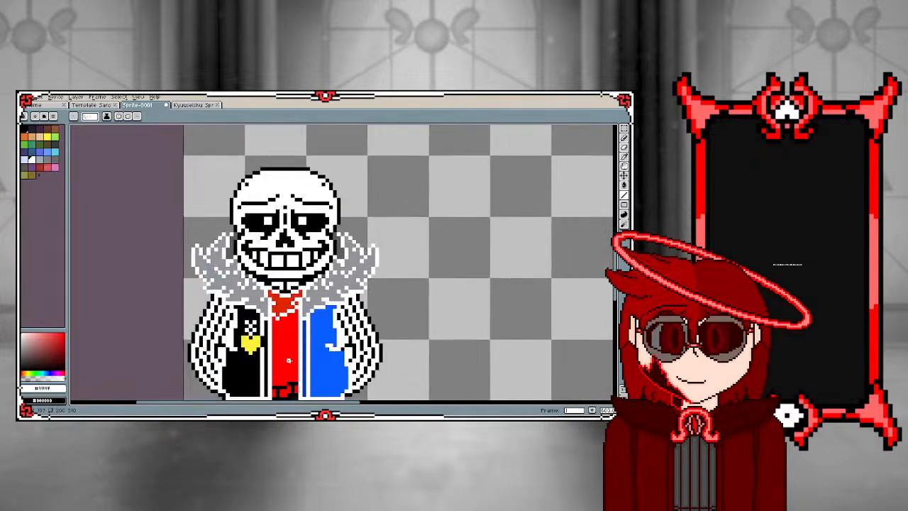
{"action": "key", "text": "g"}
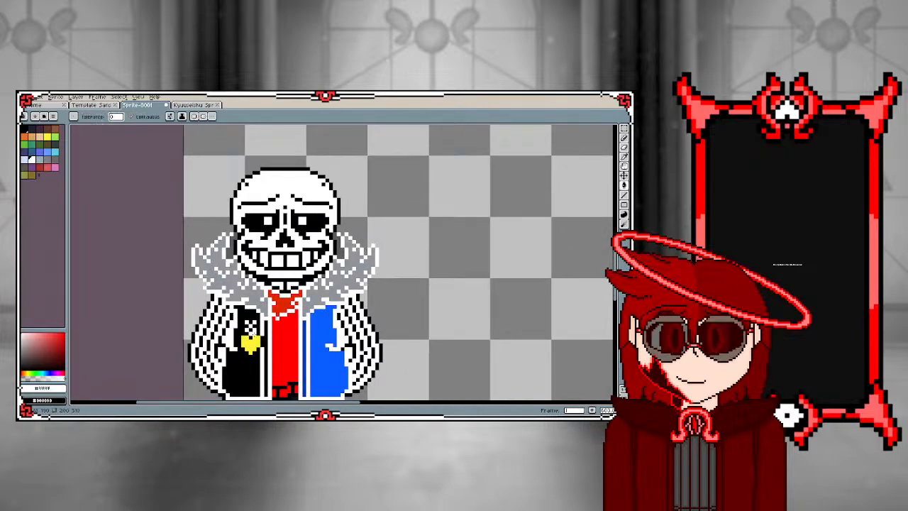
{"action": "key", "text": "i"}
{"action": "left_click", "coordinate": [245, 367]}
{"action": "key", "text": "g"}
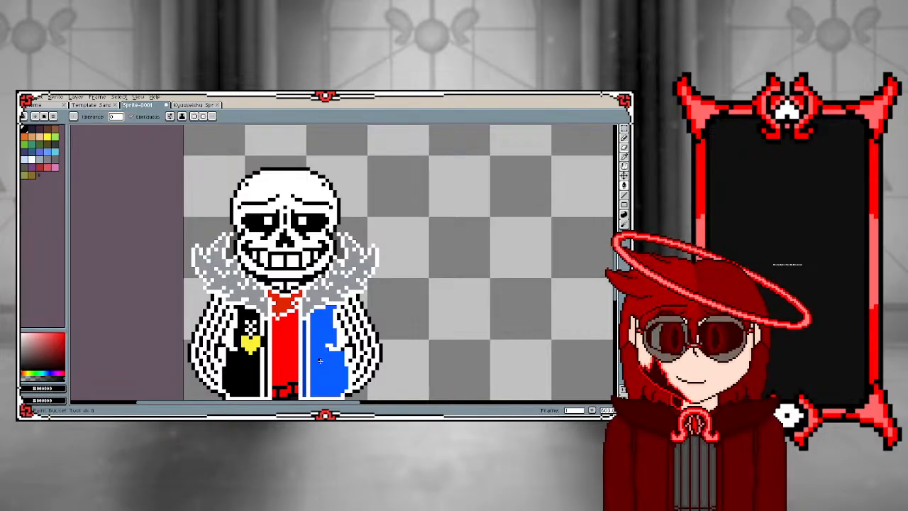
{"action": "left_click", "coordinate": [320, 361]}
{"action": "left_click", "coordinate": [305, 366]}
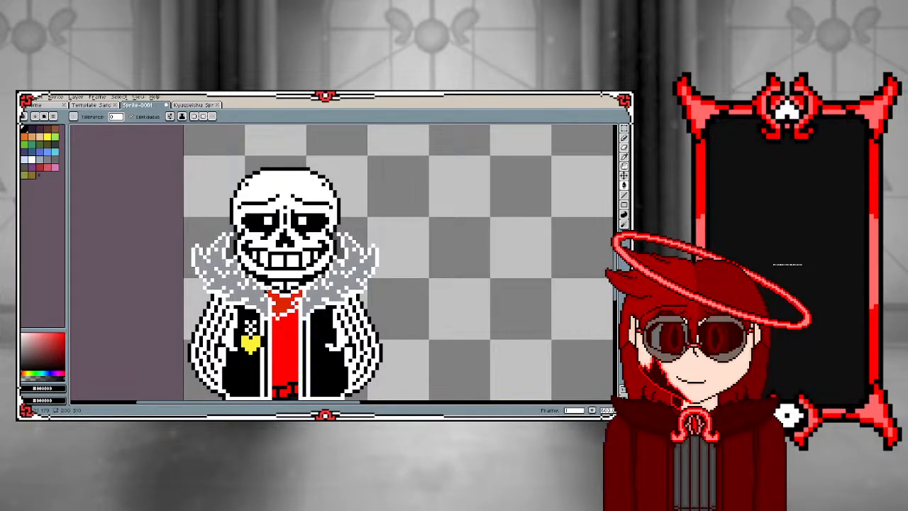
Fill the grey fur on both sides of the collar and the dark red scarf with black
{"action": "left_click", "coordinate": [253, 300]}
{"action": "left_click", "coordinate": [317, 297]}
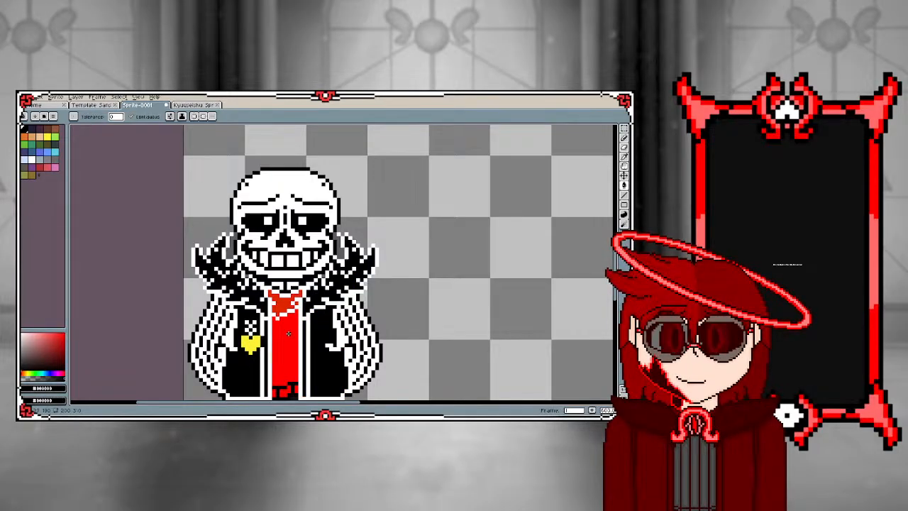
{"action": "left_click", "coordinate": [282, 303]}
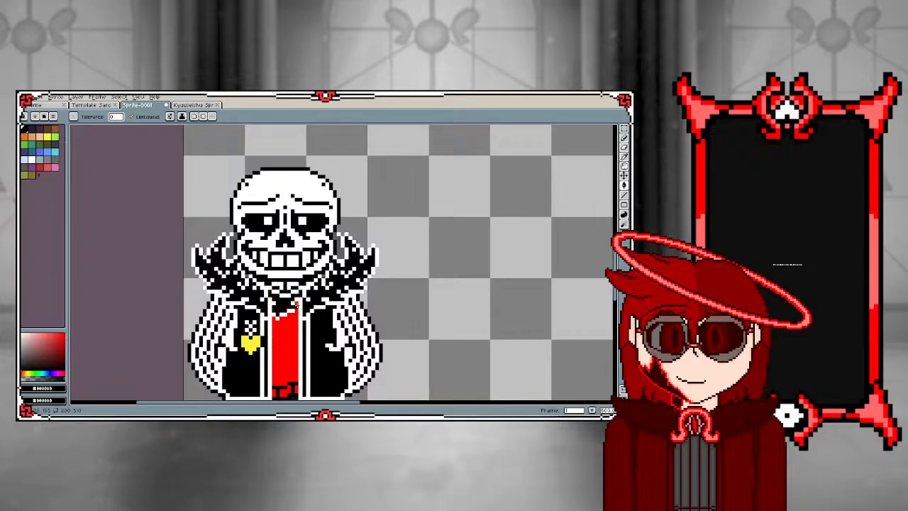
Draw a black pencil outline on the red shirt just below the scarf's white lower edge
{"action": "scroll", "coordinate": [270, 301], "scroll_direction": "up", "scroll_amount": 3}
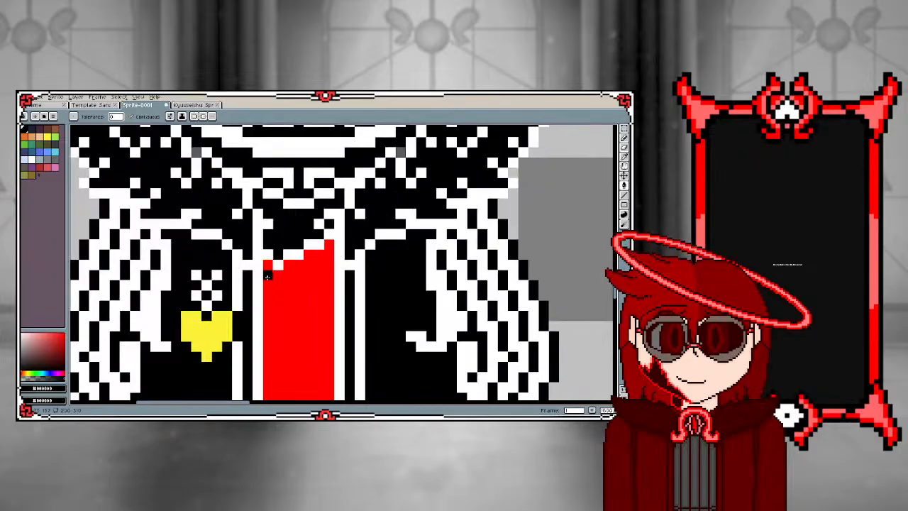
{"action": "key", "text": "b"}
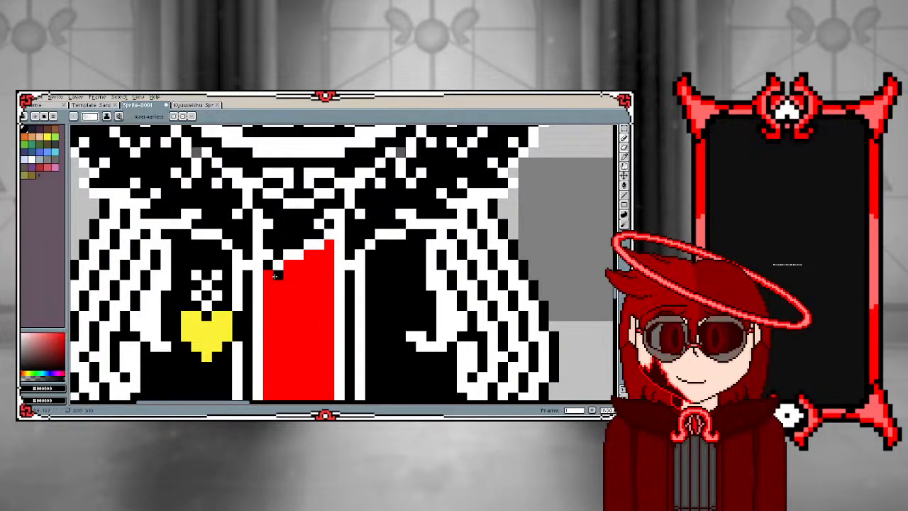
{"action": "left_click", "coordinate": [288, 264]}
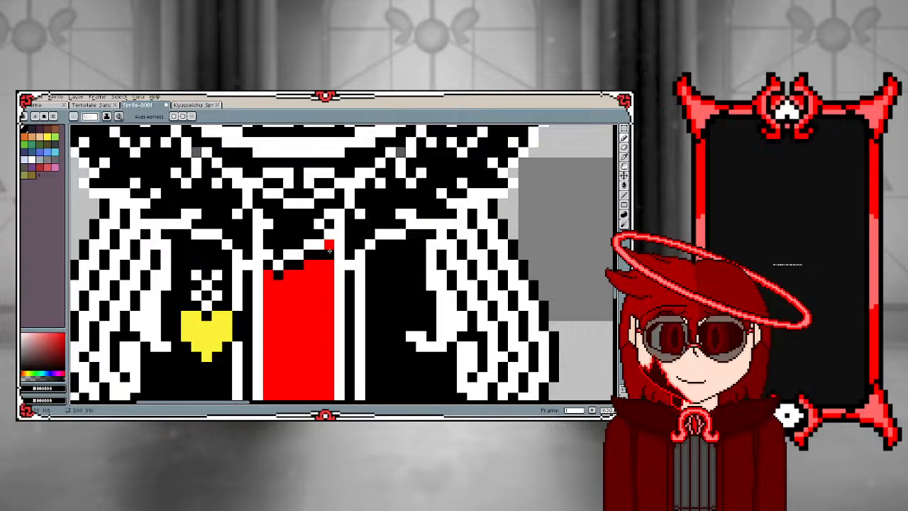
Sample white and fill the red shirt and the red patches at its hem with it
{"action": "key", "text": "i"}
{"action": "left_click", "coordinate": [261, 295]}
{"action": "key", "text": "g"}
{"action": "left_click", "coordinate": [290, 306]}
{"action": "scroll", "coordinate": [289, 311], "scroll_direction": "down", "scroll_amount": 4}
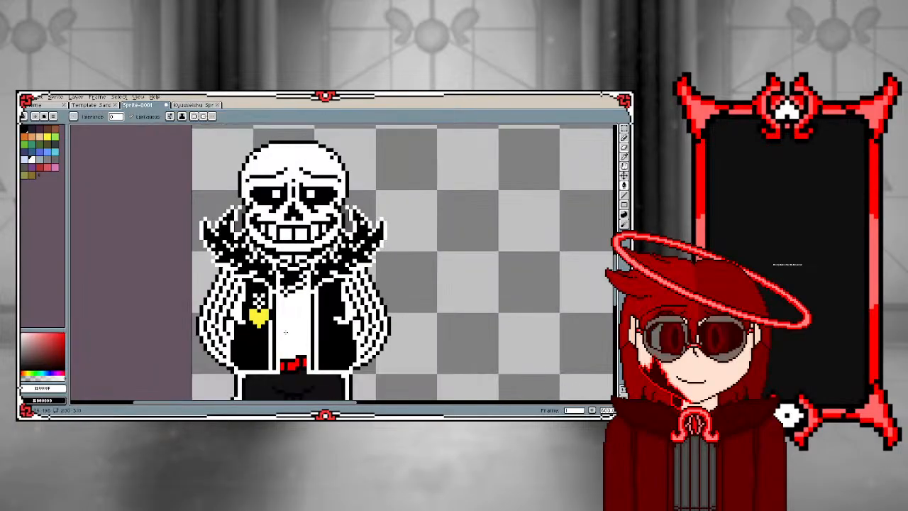
{"action": "scroll", "coordinate": [285, 359], "scroll_direction": "up", "scroll_amount": 3}
{"action": "left_click", "coordinate": [299, 361]}
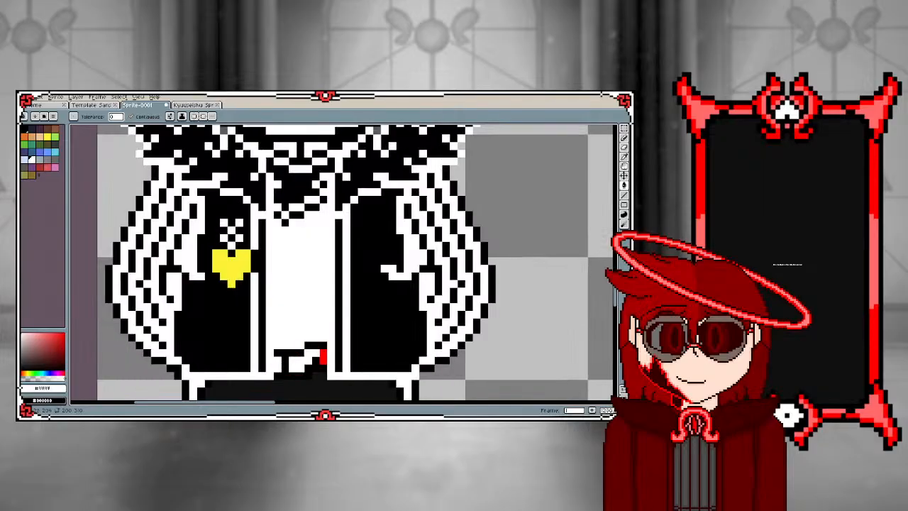
{"action": "scroll", "coordinate": [311, 342], "scroll_direction": "down", "scroll_amount": 3}
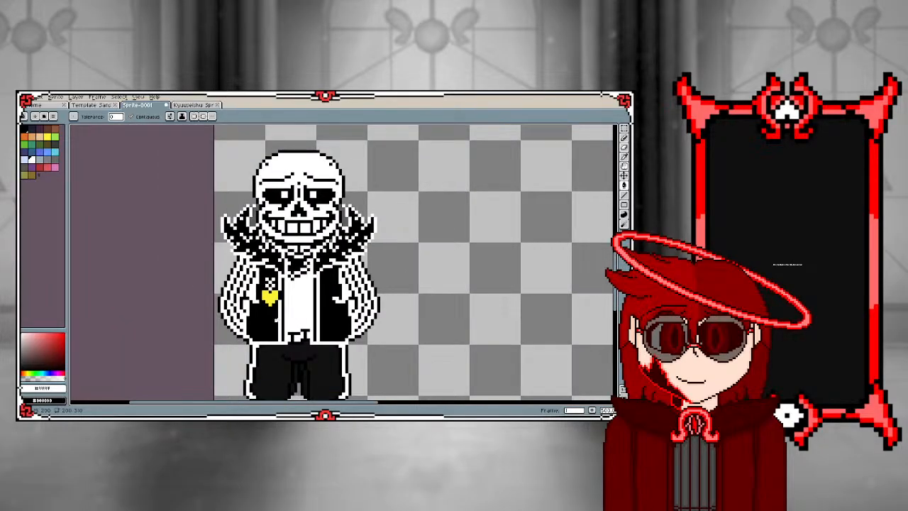
Pencil a white outline along the hem of the left trouser leg and up the edge of the gap between the legs
{"action": "scroll", "coordinate": [285, 337], "scroll_direction": "down", "scroll_amount": 2}
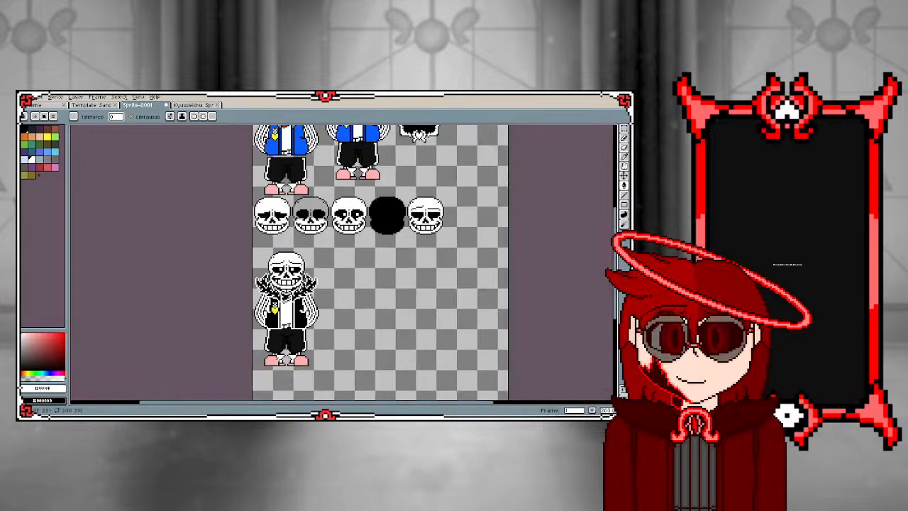
{"action": "scroll", "coordinate": [277, 361], "scroll_direction": "up", "scroll_amount": 2}
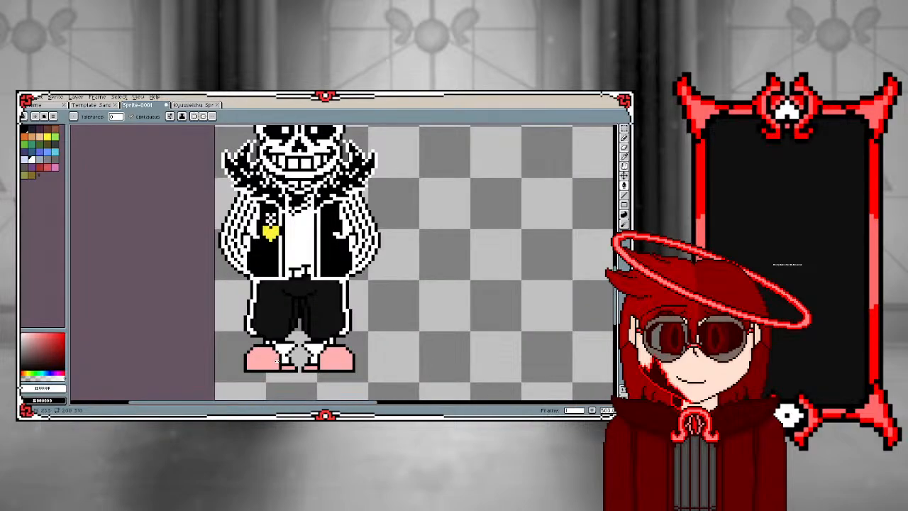
{"action": "scroll", "coordinate": [277, 361], "scroll_direction": "up", "scroll_amount": 1}
{"action": "scroll", "coordinate": [276, 333], "scroll_direction": "down", "scroll_amount": 1}
{"action": "scroll", "coordinate": [239, 282], "scroll_direction": "up", "scroll_amount": 1}
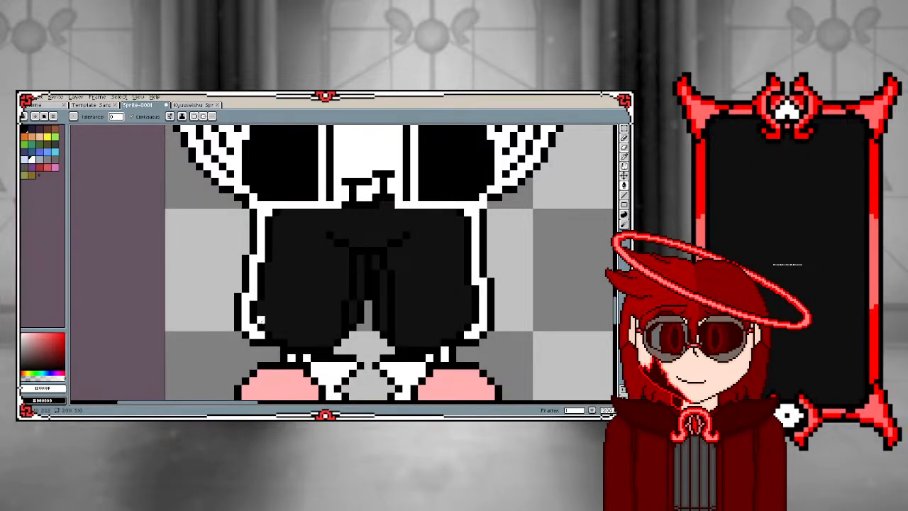
{"action": "scroll", "coordinate": [266, 322], "scroll_direction": "up", "scroll_amount": 1}
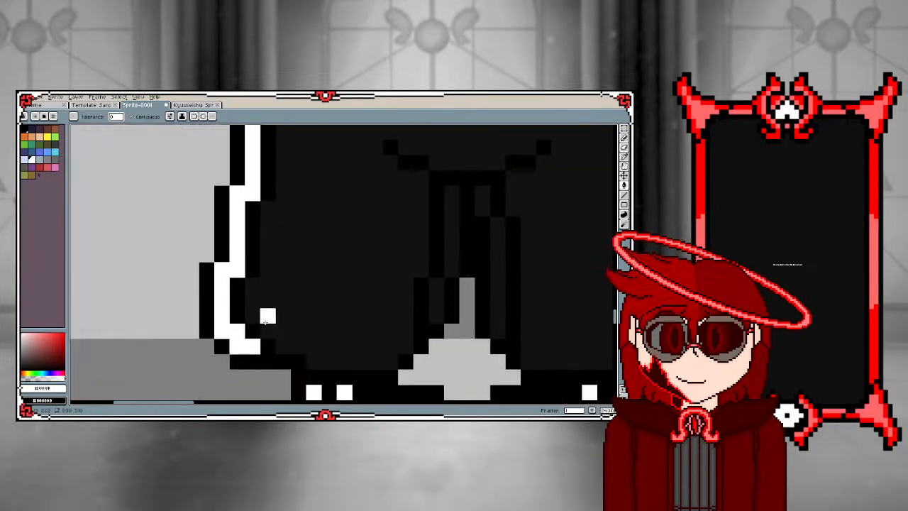
{"action": "left_click", "coordinate": [294, 350]}
{"action": "key", "text": "ctrl+z"}
{"action": "key", "text": "b"}
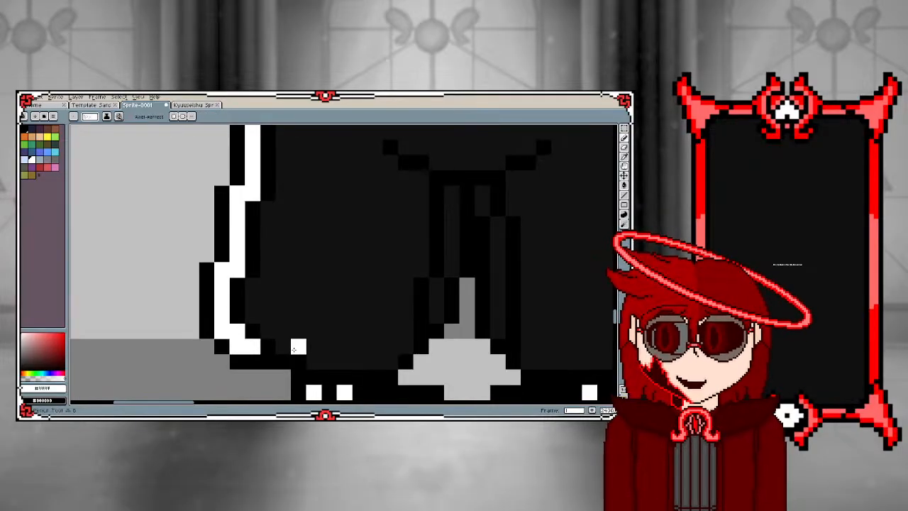
{"action": "left_click", "coordinate": [287, 347]}
{"action": "mouse_move", "coordinate": [287, 347]}
{"action": "left_mouse_down"}
{"action": "mouse_move", "coordinate": [319, 362]}
{"action": "mouse_move", "coordinate": [405, 362]}
{"action": "mouse_move", "coordinate": [447, 320]}
{"action": "mouse_move", "coordinate": [451, 301]}
{"action": "left_mouse_up"}
{"action": "left_click_drag", "start_coordinate": [461, 293], "coordinate": [465, 317]}
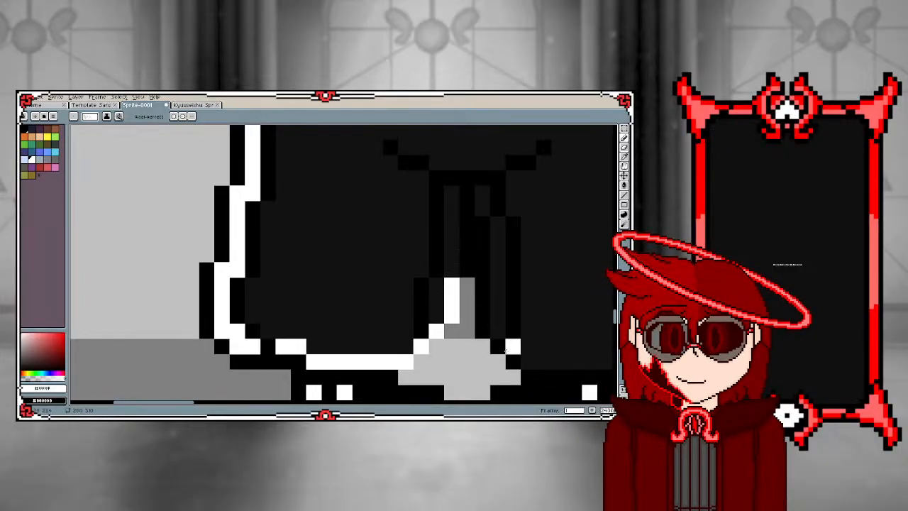
Fill the black fold lines between the trouser legs and the small crease lines above them with white
{"action": "key", "text": "g"}
{"action": "left_click", "coordinate": [511, 340]}
{"action": "left_click", "coordinate": [482, 316]}
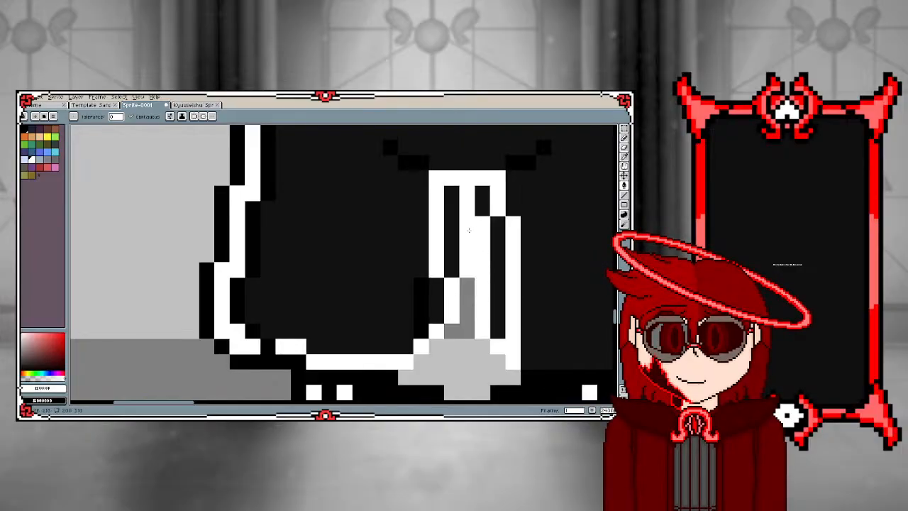
{"action": "left_click", "coordinate": [421, 301]}
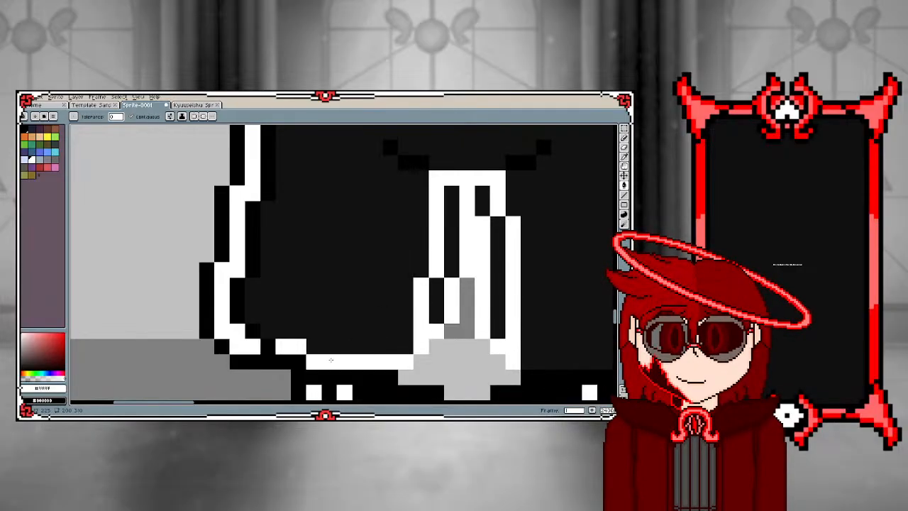
{"action": "scroll", "coordinate": [334, 358], "scroll_direction": "down", "scroll_amount": 3}
{"action": "scroll", "coordinate": [329, 345], "scroll_direction": "up", "scroll_amount": 3}
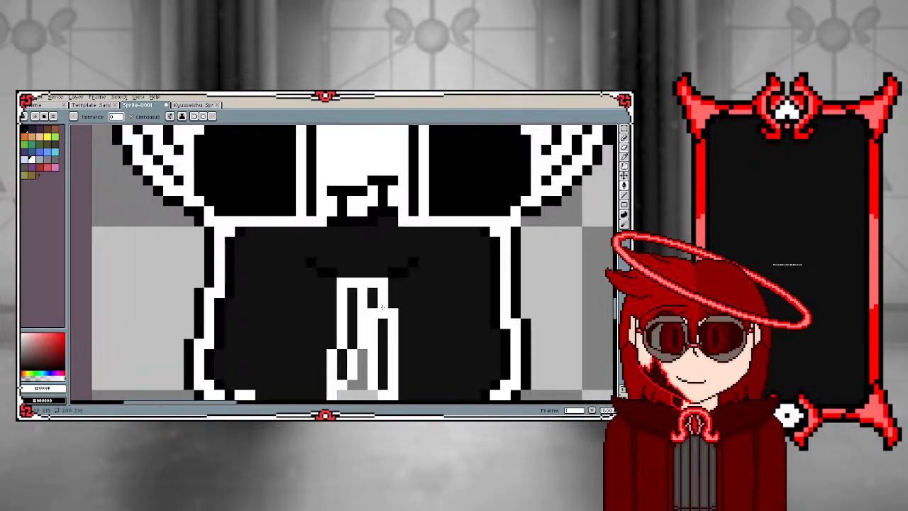
{"action": "left_click_drag", "start_coordinate": [311, 262], "coordinate": [332, 274]}
{"action": "left_click", "coordinate": [405, 273]}
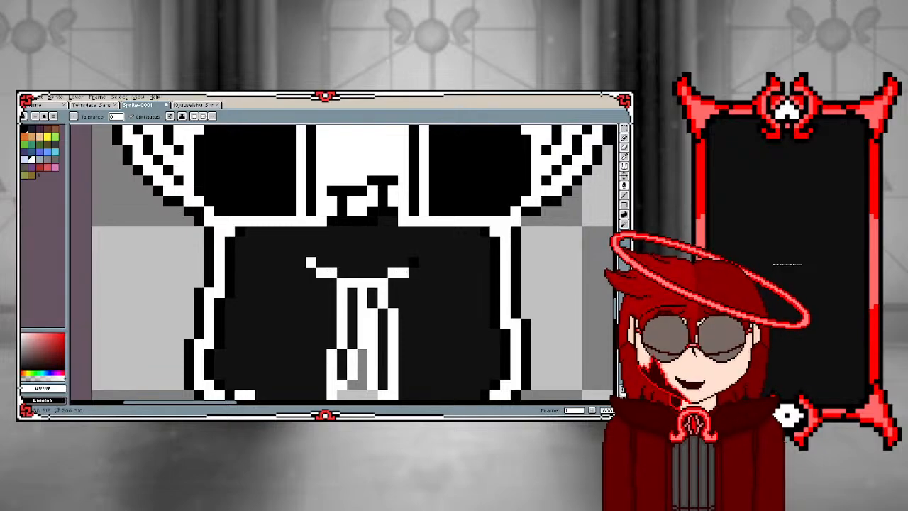
{"action": "left_click", "coordinate": [413, 263]}
Pencil a white outline along the hem of the right trouser leg, joining it to the leg's white side outline
{"action": "scroll", "coordinate": [404, 295], "scroll_direction": "down", "scroll_amount": 1}
{"action": "scroll", "coordinate": [408, 343], "scroll_direction": "up", "scroll_amount": 2}
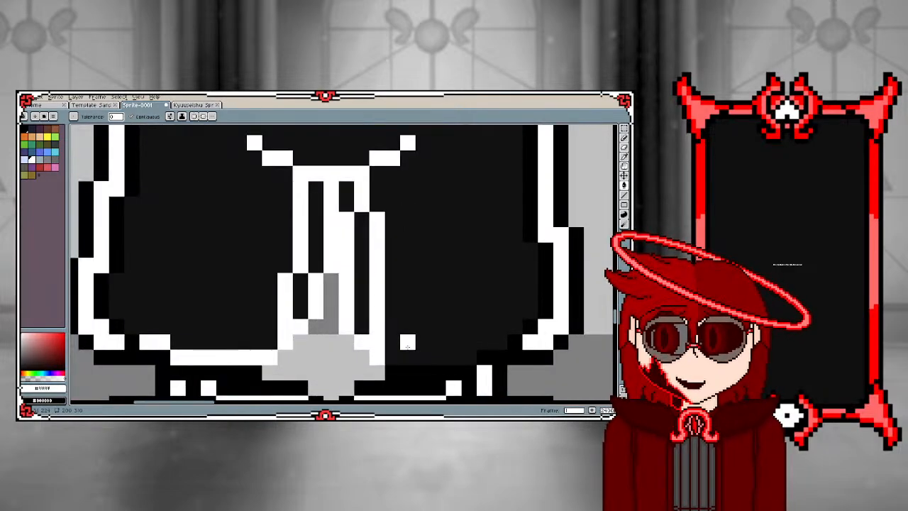
{"action": "key", "text": "b"}
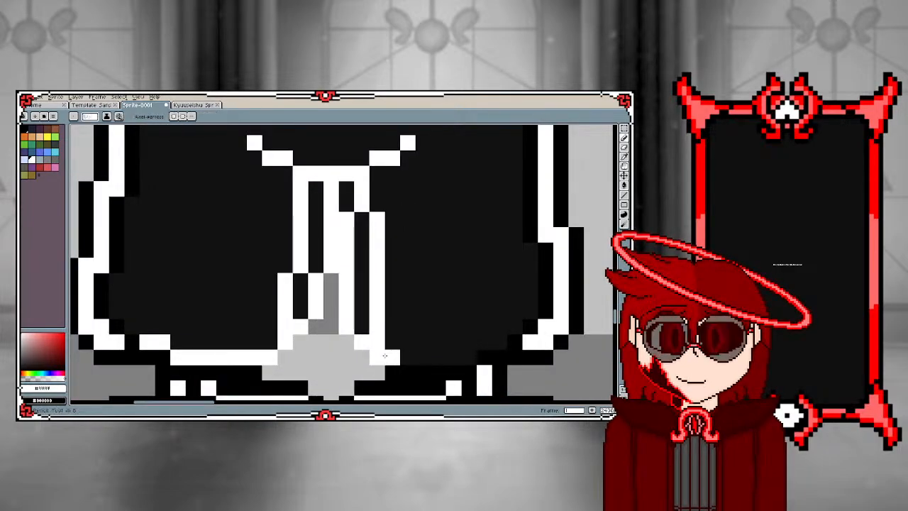
{"action": "scroll", "coordinate": [395, 359], "scroll_direction": "down", "scroll_amount": 2}
{"action": "scroll", "coordinate": [393, 359], "scroll_direction": "up", "scroll_amount": 2}
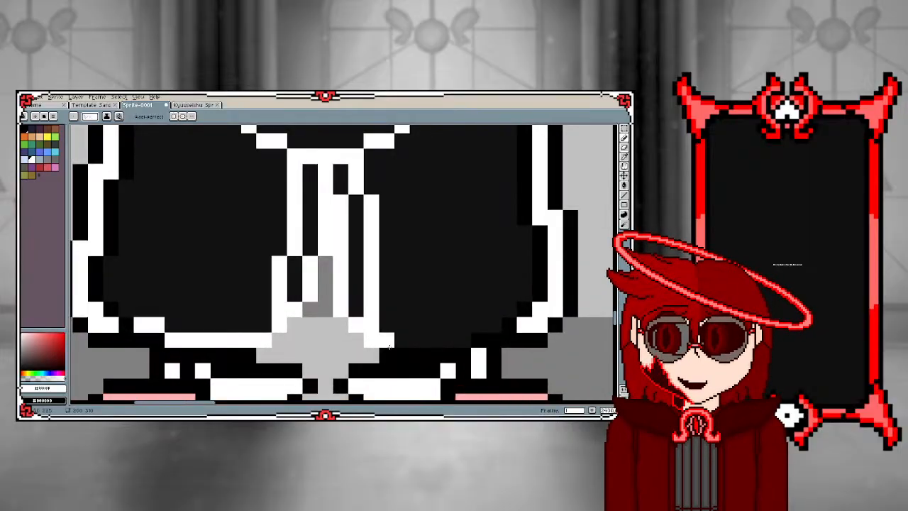
{"action": "left_click_drag", "start_coordinate": [390, 341], "coordinate": [465, 342]}
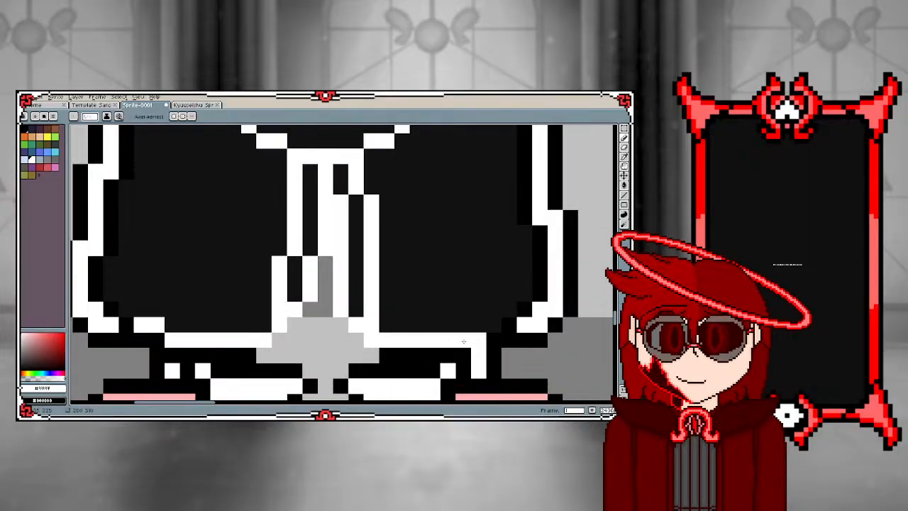
{"action": "key", "text": "ctrl+z"}
{"action": "mouse_move", "coordinate": [387, 340]}
{"action": "left_mouse_down"}
{"action": "mouse_move", "coordinate": [458, 339]}
{"action": "mouse_move", "coordinate": [495, 324]}
{"action": "left_mouse_up"}
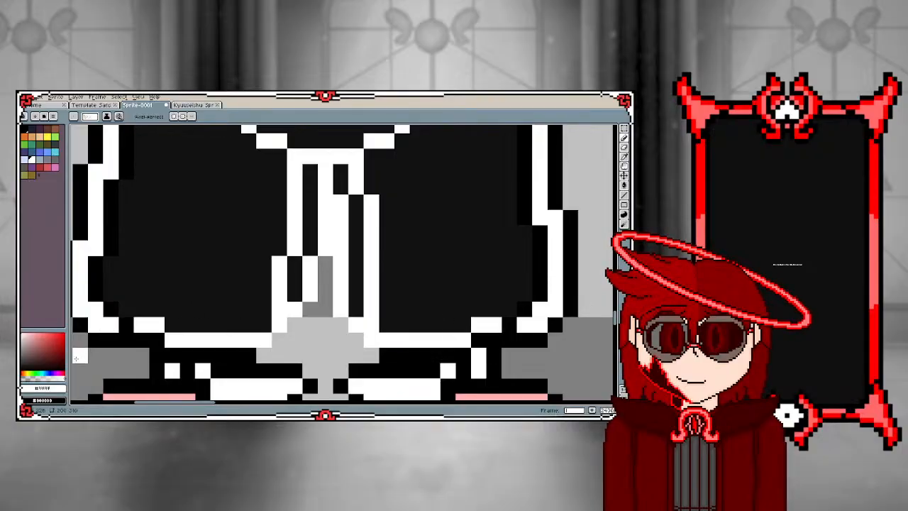
Choose black and fill the dark grey trousers and the narrow dark grey gaps between the white fold lines with it
{"action": "left_click", "coordinate": [29, 367]}
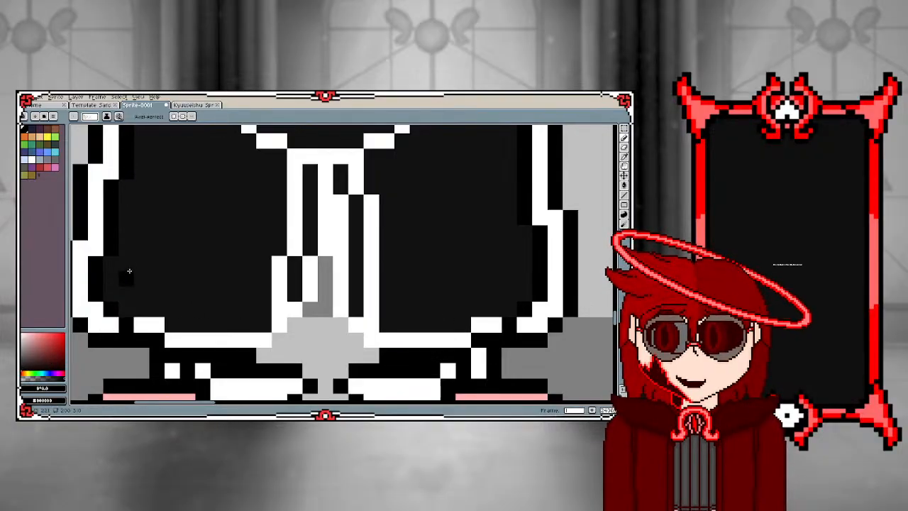
{"action": "key", "text": "g"}
{"action": "left_click", "coordinate": [176, 258]}
{"action": "scroll", "coordinate": [383, 245], "scroll_direction": "down", "scroll_amount": 3}
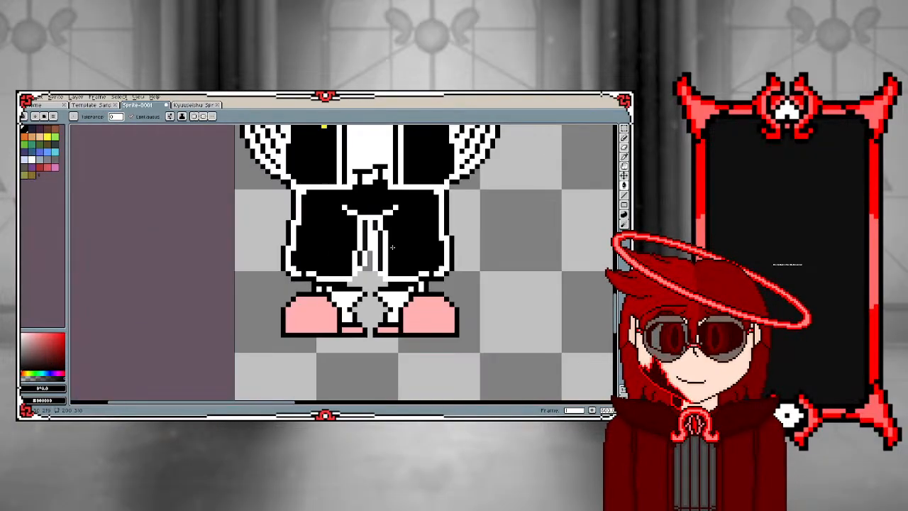
{"action": "scroll", "coordinate": [367, 242], "scroll_direction": "up", "scroll_amount": 1}
{"action": "scroll", "coordinate": [368, 243], "scroll_direction": "up", "scroll_amount": 1}
{"action": "left_click", "coordinate": [362, 241]}
{"action": "left_click", "coordinate": [350, 273]}
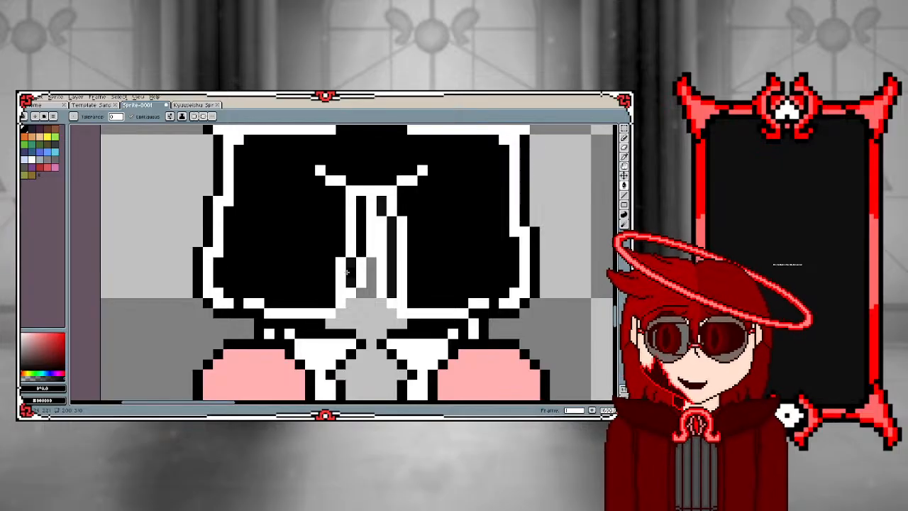
{"action": "left_click", "coordinate": [393, 231]}
{"action": "left_click", "coordinate": [381, 210]}
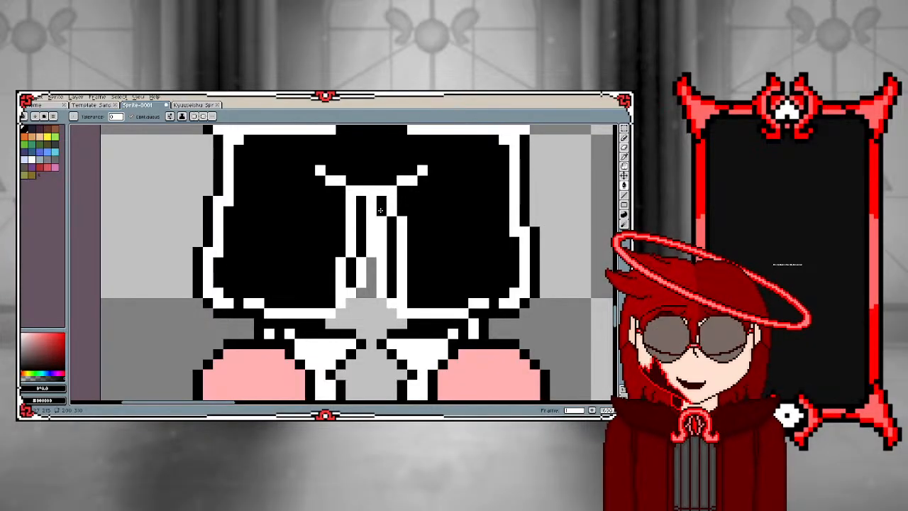
Sample white from the trouser hem and fill all pink parts of both slippers with it
{"action": "scroll", "coordinate": [380, 210], "scroll_direction": "down", "scroll_amount": 2}
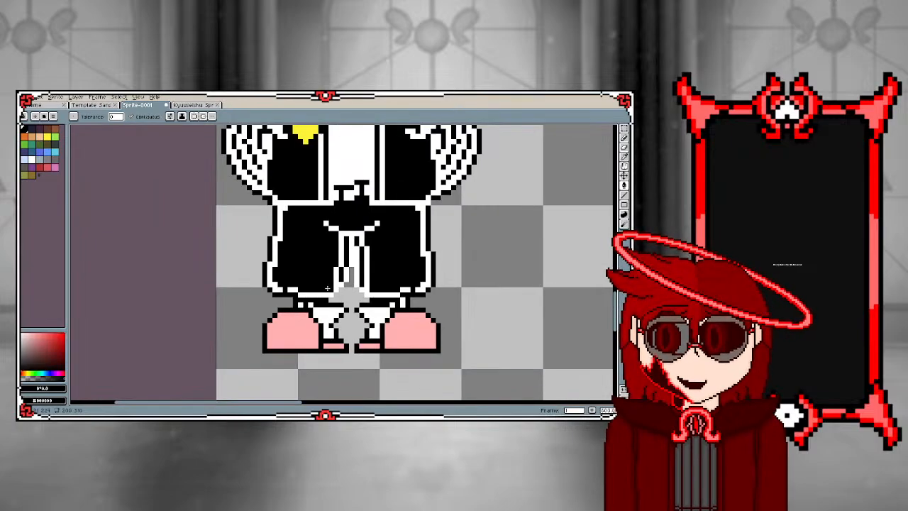
{"action": "scroll", "coordinate": [314, 303], "scroll_direction": "up", "scroll_amount": 2}
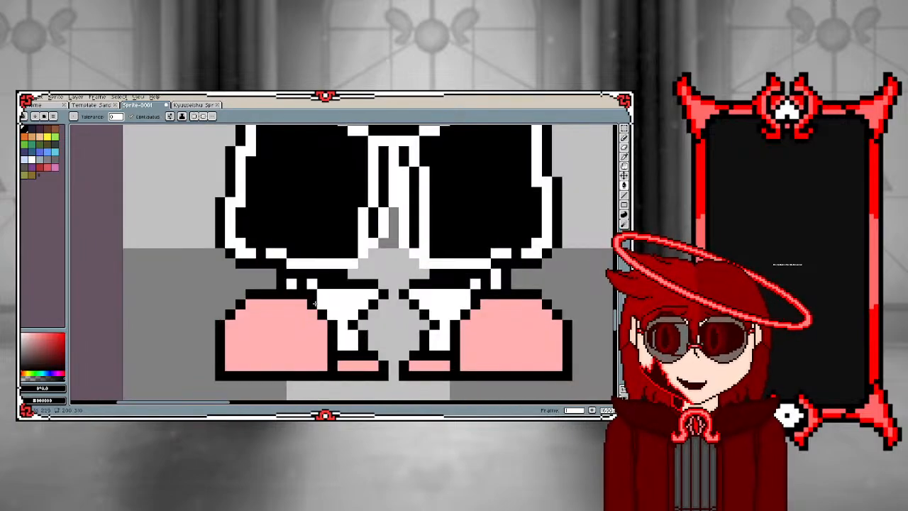
{"action": "left_click", "coordinate": [314, 263], "text": "alt"}
{"action": "left_click", "coordinate": [291, 335]}
{"action": "left_click", "coordinate": [352, 366]}
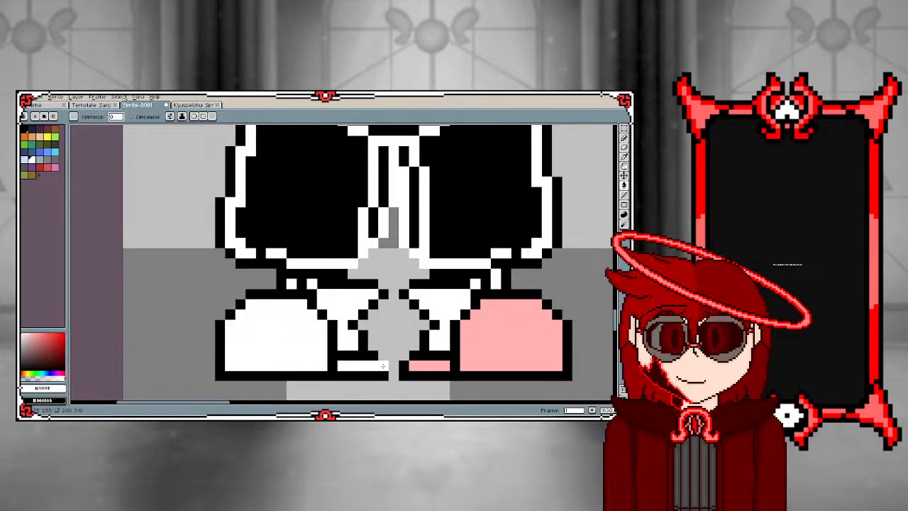
{"action": "left_click", "coordinate": [433, 366]}
{"action": "left_click", "coordinate": [485, 345]}
{"action": "scroll", "coordinate": [439, 325], "scroll_direction": "down", "scroll_amount": 3}
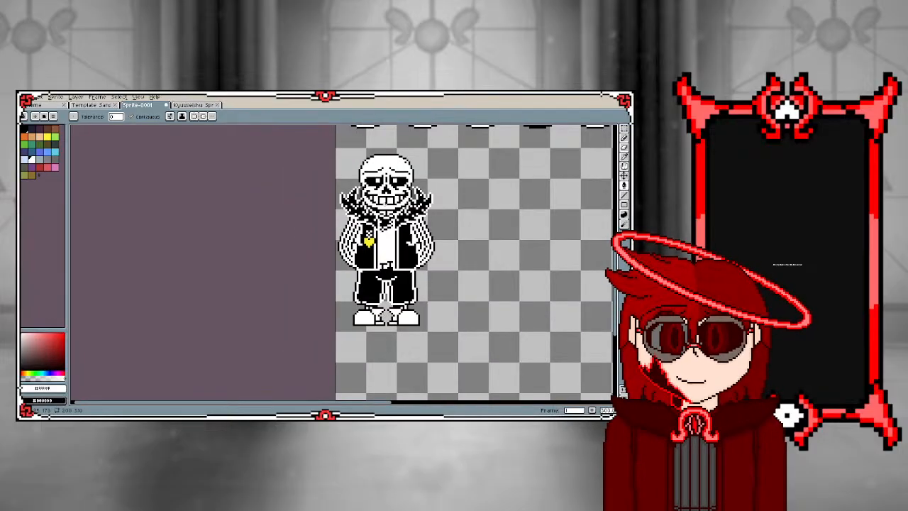
Sample white and pencil a white edge on the black jacket from the sleeve's hand opening towards the yellow heart
{"action": "scroll", "coordinate": [410, 204], "scroll_direction": "up", "scroll_amount": 2}
{"action": "scroll", "coordinate": [412, 204], "scroll_direction": "up", "scroll_amount": 2}
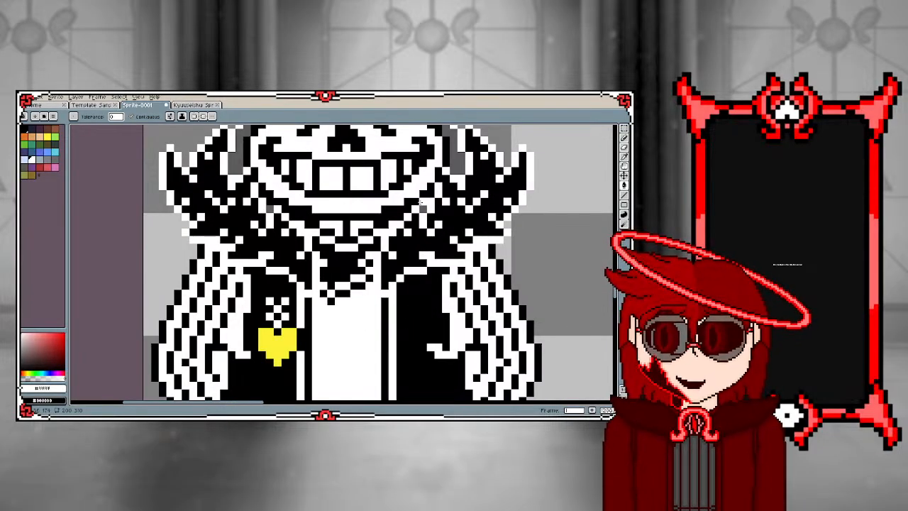
{"action": "left_click", "coordinate": [424, 203], "text": "alt"}
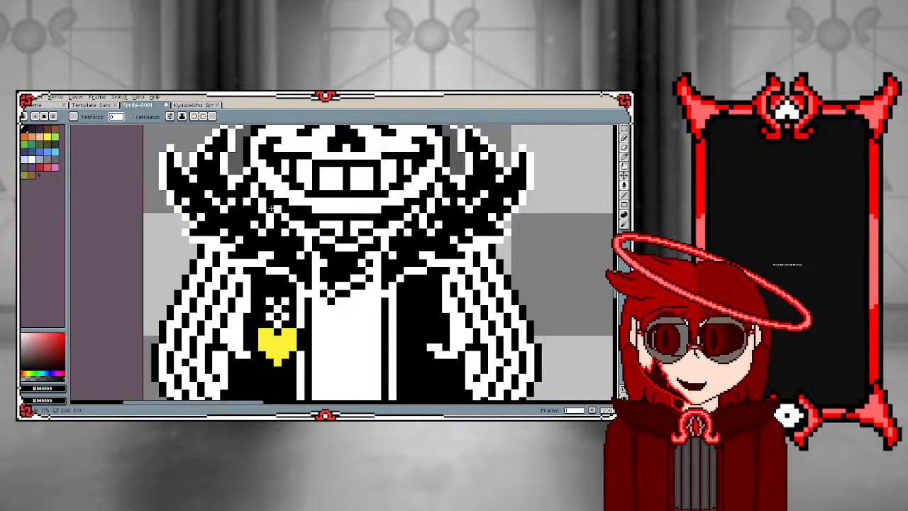
{"action": "left_click", "coordinate": [231, 332], "text": "alt"}
{"action": "key", "text": "b"}
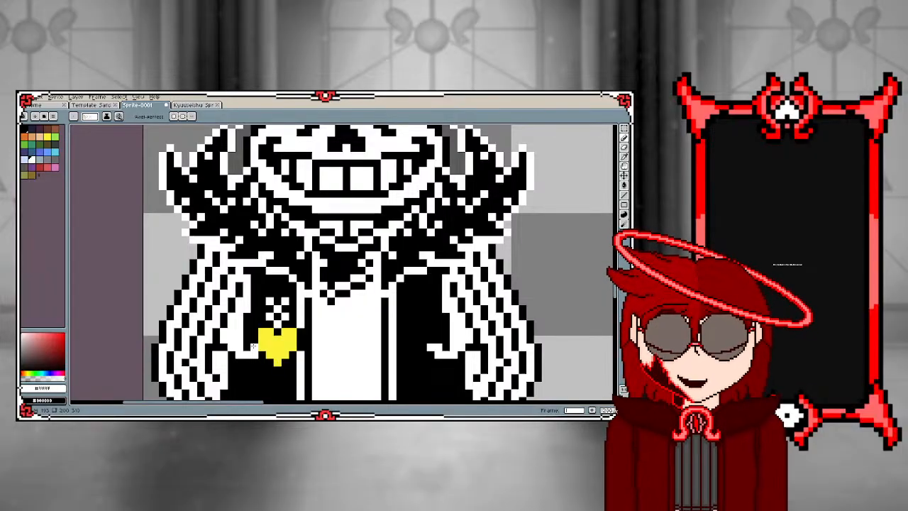
{"action": "scroll", "coordinate": [253, 345], "scroll_direction": "down", "scroll_amount": 3}
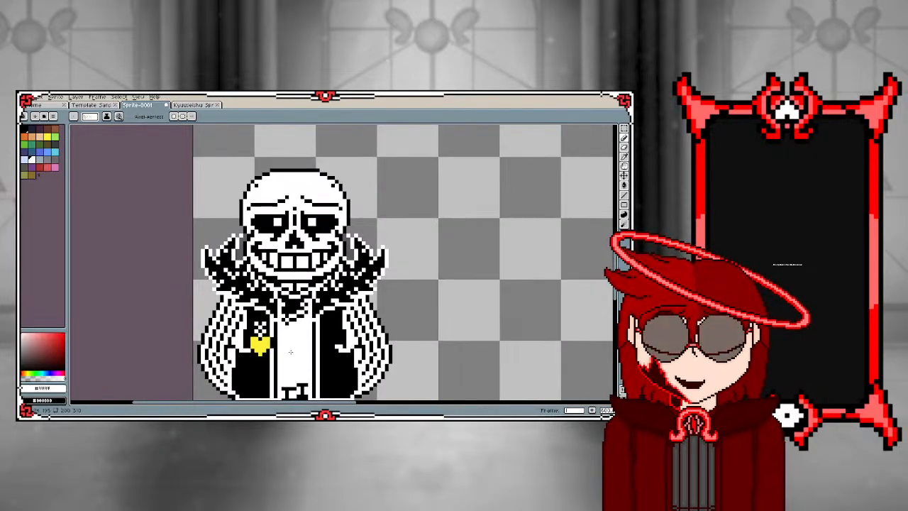
{"action": "scroll", "coordinate": [320, 344], "scroll_direction": "up", "scroll_amount": 3}
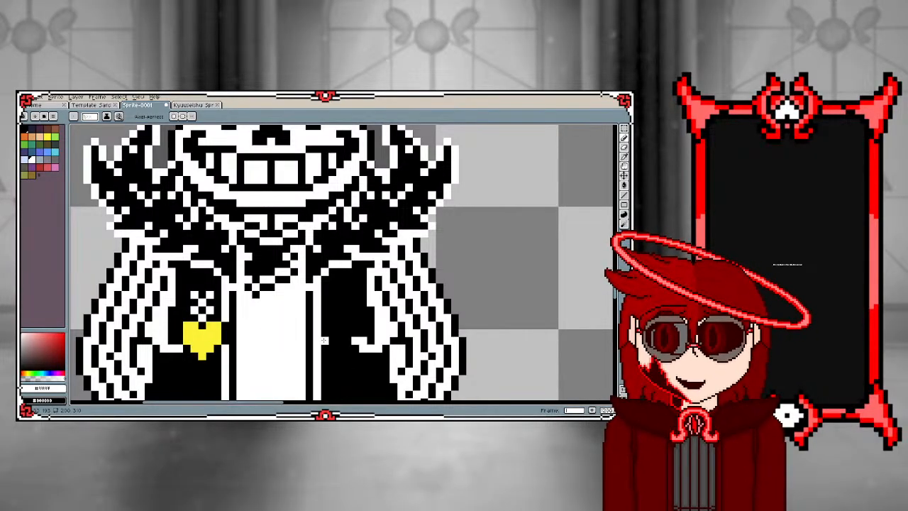
{"action": "scroll", "coordinate": [323, 341], "scroll_direction": "down", "scroll_amount": 2}
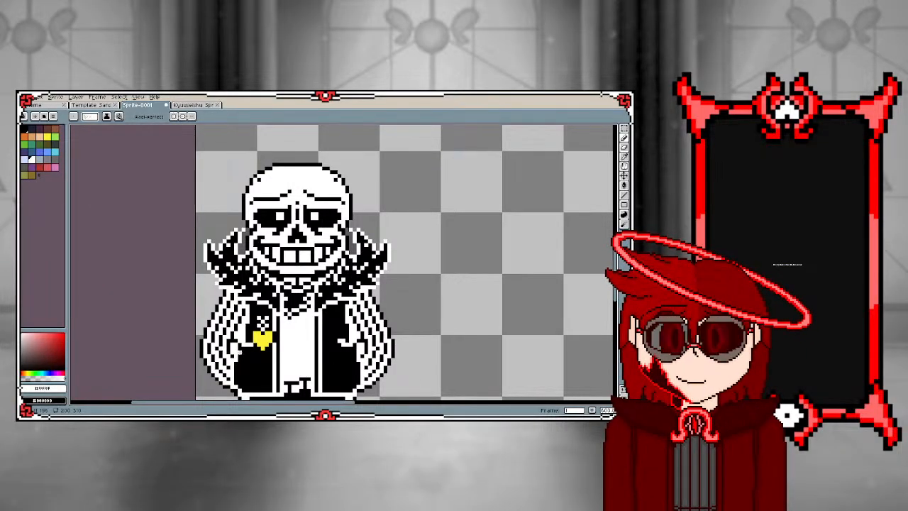
{"action": "scroll", "coordinate": [240, 348], "scroll_direction": "up", "scroll_amount": 2}
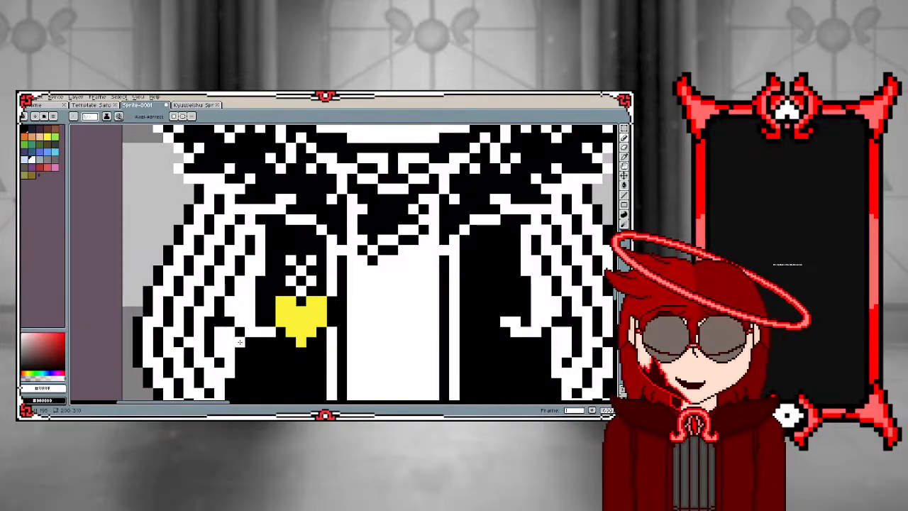
{"action": "scroll", "coordinate": [239, 348], "scroll_direction": "down", "scroll_amount": 3}
{"action": "scroll", "coordinate": [282, 243], "scroll_direction": "down", "scroll_amount": 3}
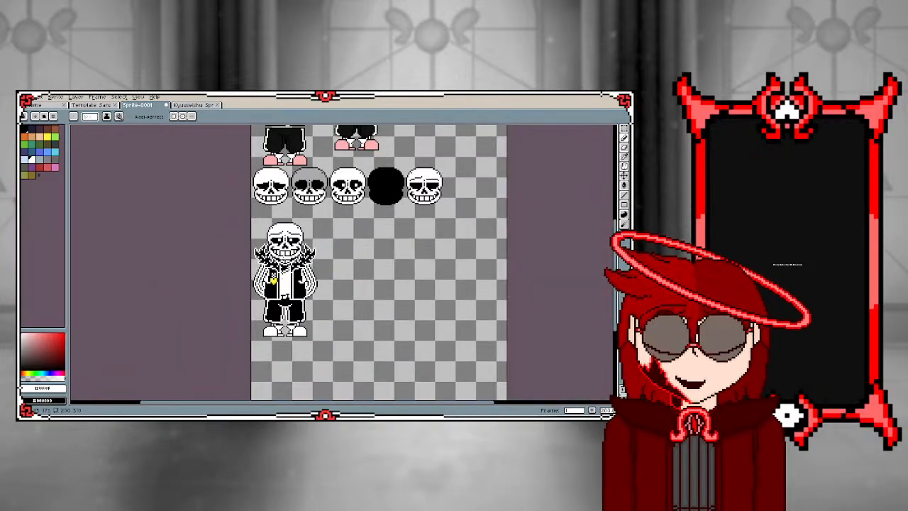
{"action": "scroll", "coordinate": [285, 287], "scroll_direction": "up", "scroll_amount": 1}
{"action": "scroll", "coordinate": [283, 283], "scroll_direction": "up", "scroll_amount": 3}
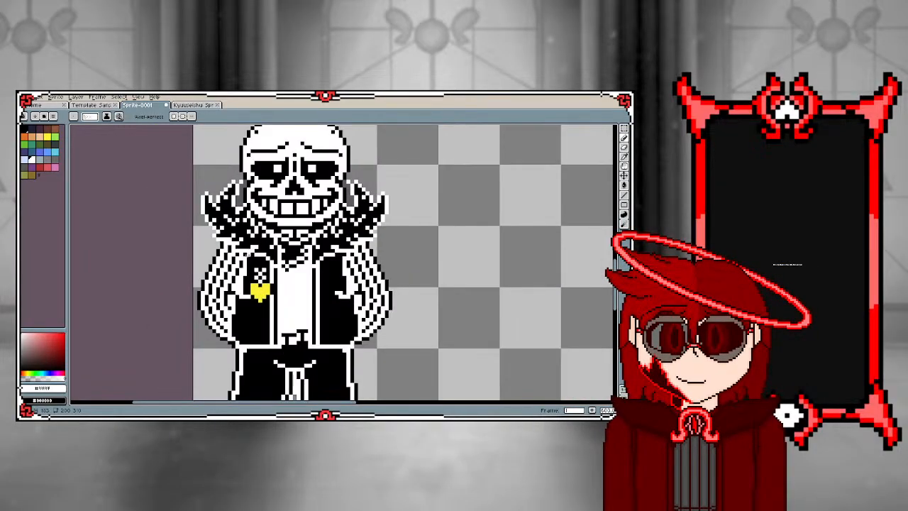
Sample black and pencil a black outer outline around the right-hand fur collar's spikes, closing the gap beside the skull
{"action": "left_click", "coordinate": [244, 253], "text": "alt"}
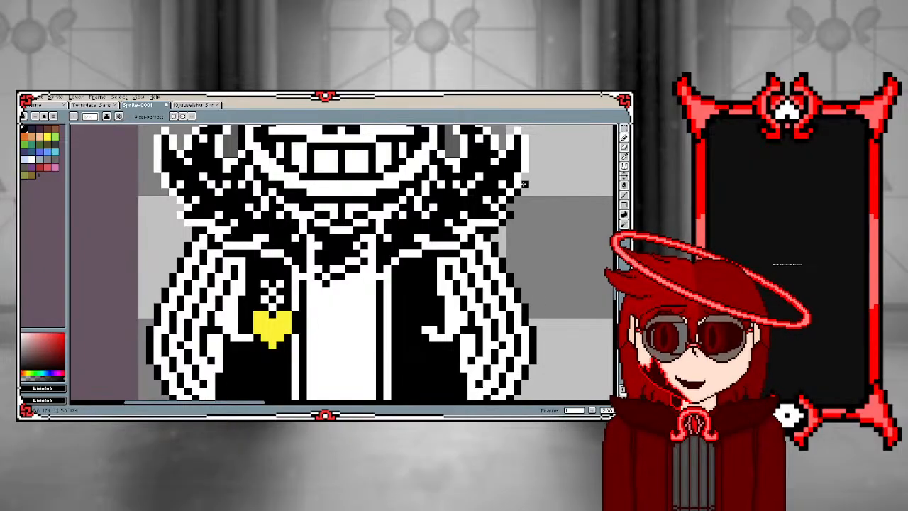
{"action": "left_click_drag", "start_coordinate": [525, 184], "coordinate": [532, 141]}
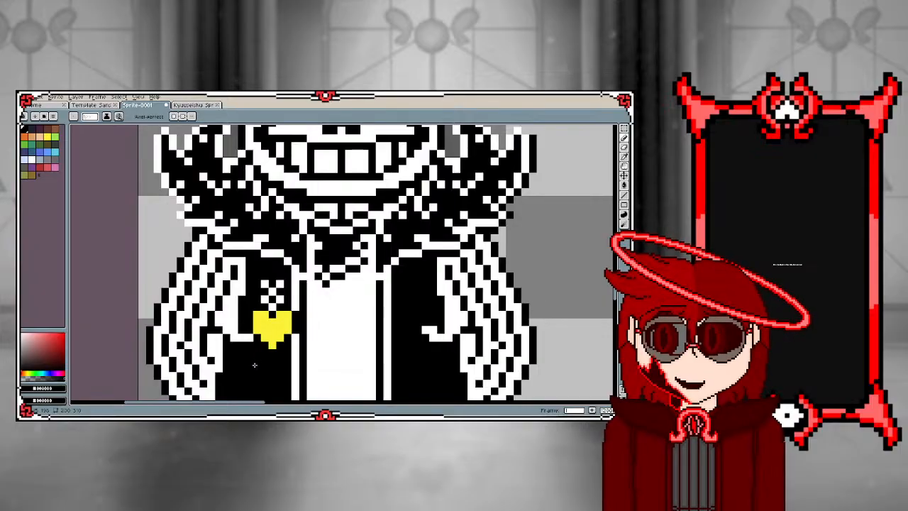
{"action": "scroll", "coordinate": [288, 337], "scroll_direction": "down", "scroll_amount": 2}
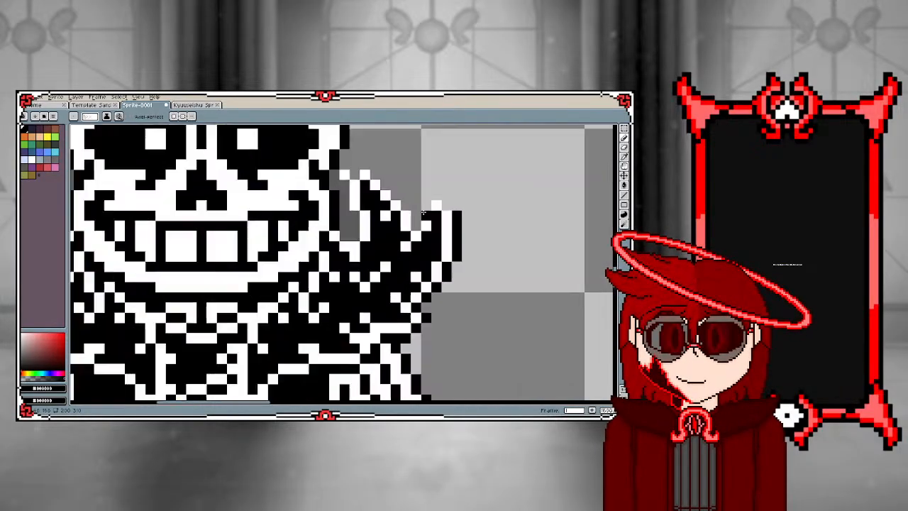
{"action": "scroll", "coordinate": [421, 210], "scroll_direction": "up", "scroll_amount": 1}
{"action": "mouse_move", "coordinate": [352, 232]}
{"action": "left_mouse_down"}
{"action": "mouse_move", "coordinate": [346, 205]}
{"action": "mouse_move", "coordinate": [348, 229]}
{"action": "mouse_move", "coordinate": [340, 186]}
{"action": "left_mouse_up"}
{"action": "left_click", "coordinate": [346, 206]}
{"action": "left_click", "coordinate": [355, 173]}
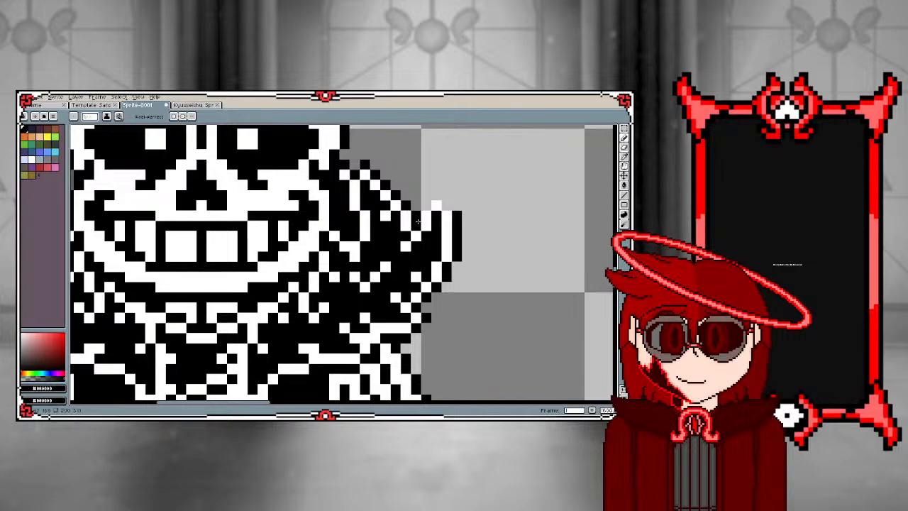
Pencil a black outer outline around the left-hand fur collar's spikes and fill the gap between collar and skull with black
{"action": "scroll", "coordinate": [447, 205], "scroll_direction": "down", "scroll_amount": 2}
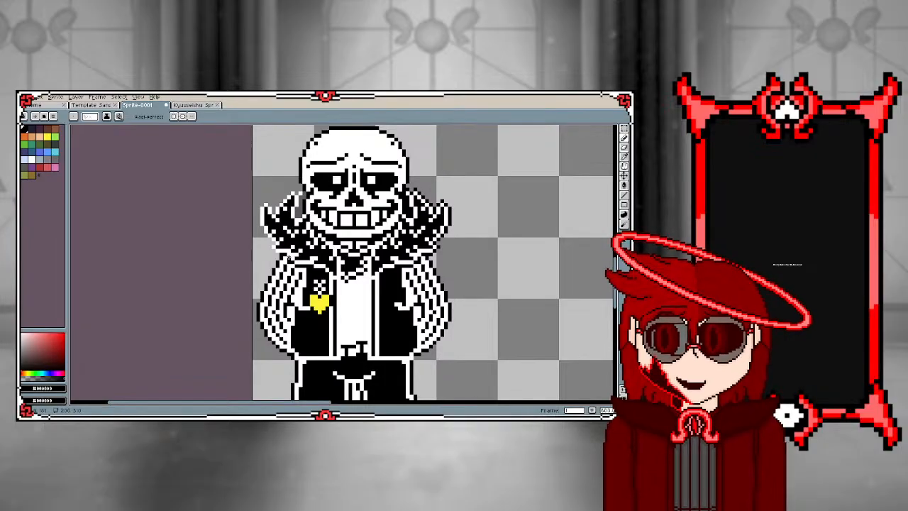
{"action": "scroll", "coordinate": [282, 249], "scroll_direction": "up", "scroll_amount": 2}
{"action": "scroll", "coordinate": [284, 294], "scroll_direction": "down", "scroll_amount": 1}
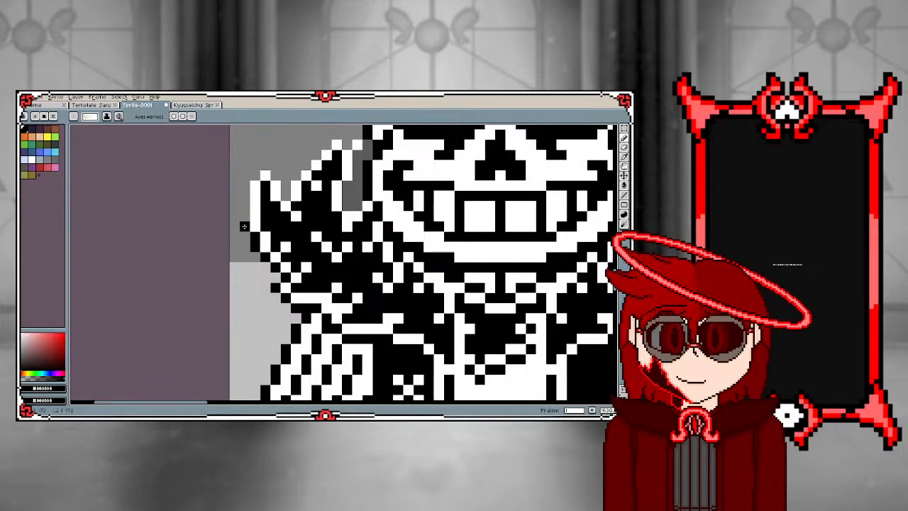
{"action": "mouse_move", "coordinate": [244, 226]}
{"action": "left_mouse_down"}
{"action": "mouse_move", "coordinate": [246, 181]}
{"action": "mouse_move", "coordinate": [269, 163]}
{"action": "mouse_move", "coordinate": [287, 197]}
{"action": "left_mouse_up"}
{"action": "left_click", "coordinate": [304, 163]}
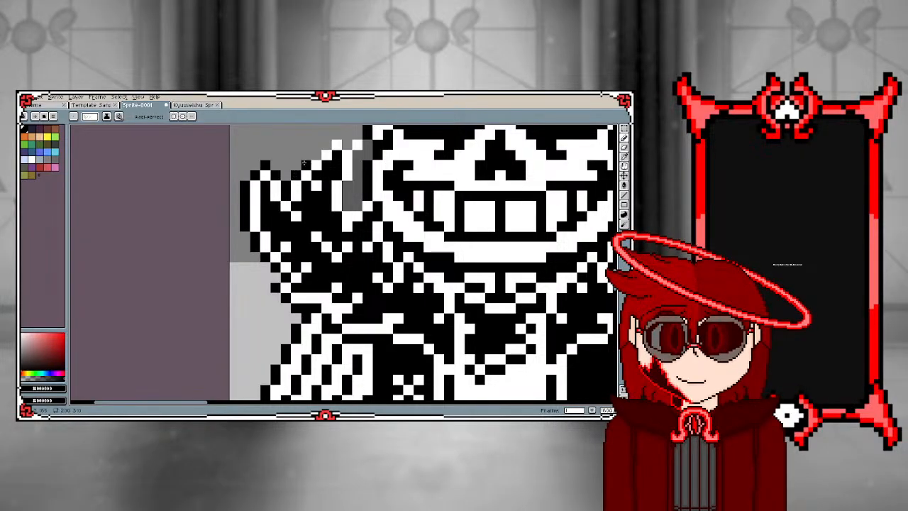
{"action": "mouse_move", "coordinate": [313, 154]}
{"action": "left_mouse_down"}
{"action": "mouse_move", "coordinate": [339, 135]}
{"action": "mouse_move", "coordinate": [357, 136]}
{"action": "left_mouse_up"}
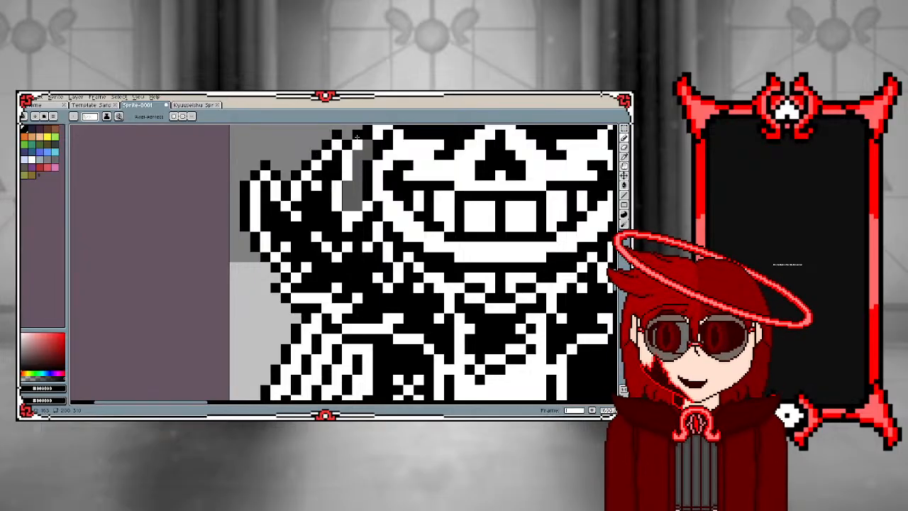
{"action": "key", "text": "g"}
{"action": "left_click", "coordinate": [352, 181]}
Try to fill the area below the trouser hem with black, and undo the fill
{"action": "scroll", "coordinate": [352, 181], "scroll_direction": "down", "scroll_amount": 3}
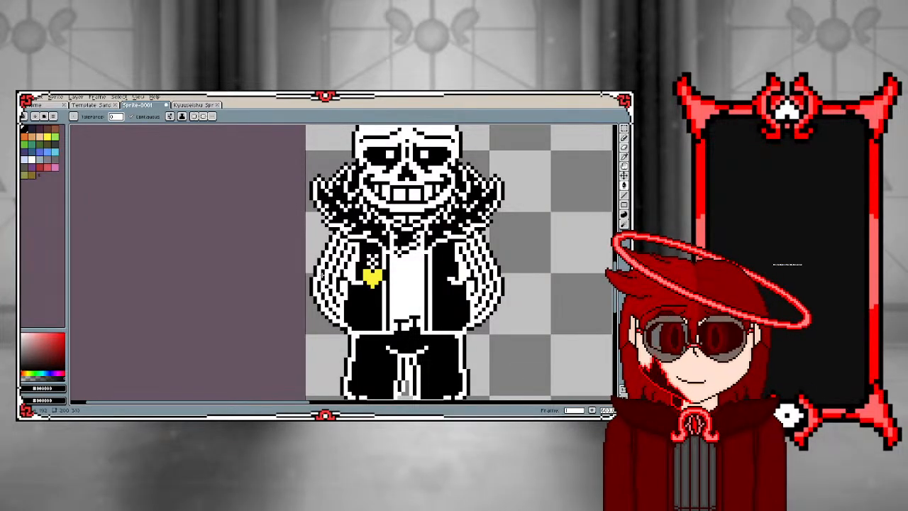
{"action": "scroll", "coordinate": [369, 297], "scroll_direction": "down", "scroll_amount": 1}
{"action": "scroll", "coordinate": [372, 305], "scroll_direction": "up", "scroll_amount": 2}
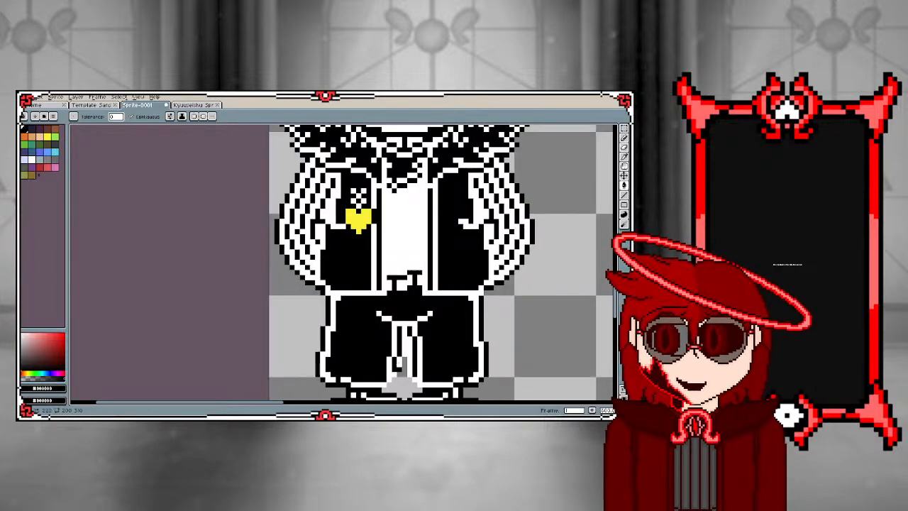
{"action": "scroll", "coordinate": [379, 326], "scroll_direction": "down", "scroll_amount": 2}
{"action": "scroll", "coordinate": [386, 341], "scroll_direction": "up", "scroll_amount": 3}
{"action": "scroll", "coordinate": [386, 341], "scroll_direction": "up", "scroll_amount": 1}
{"action": "left_click", "coordinate": [382, 339]}
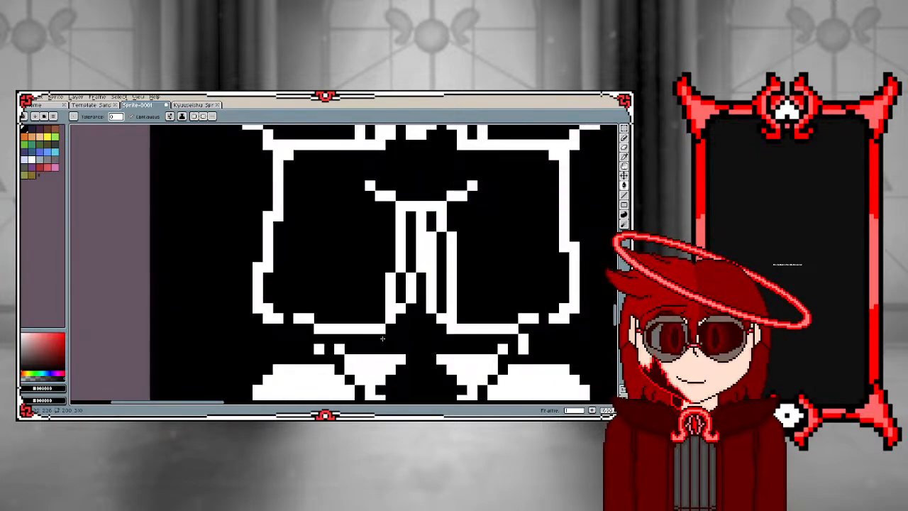
{"action": "key", "text": "ctrl+z"}
Pencil black over the remaining grey gap between the white fold lines at the middle of the trousers
{"action": "key", "text": "b"}
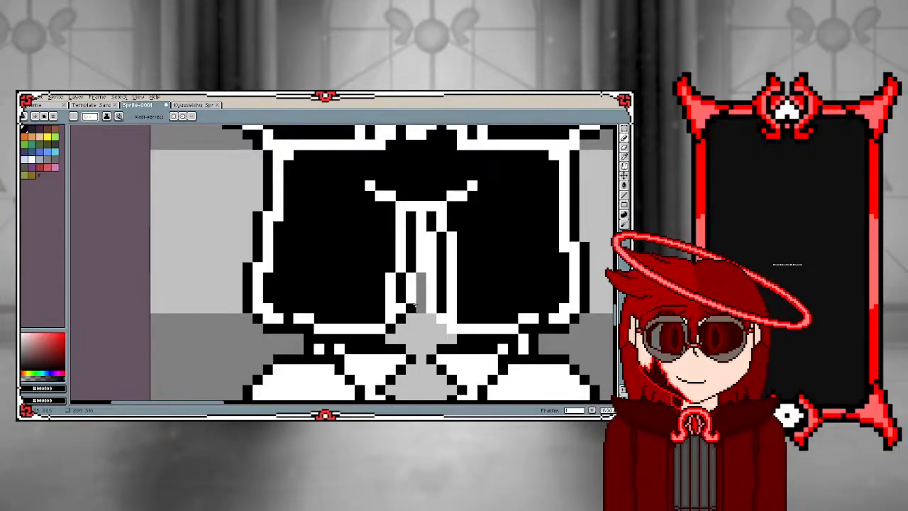
{"action": "left_click_drag", "start_coordinate": [420, 289], "coordinate": [422, 278]}
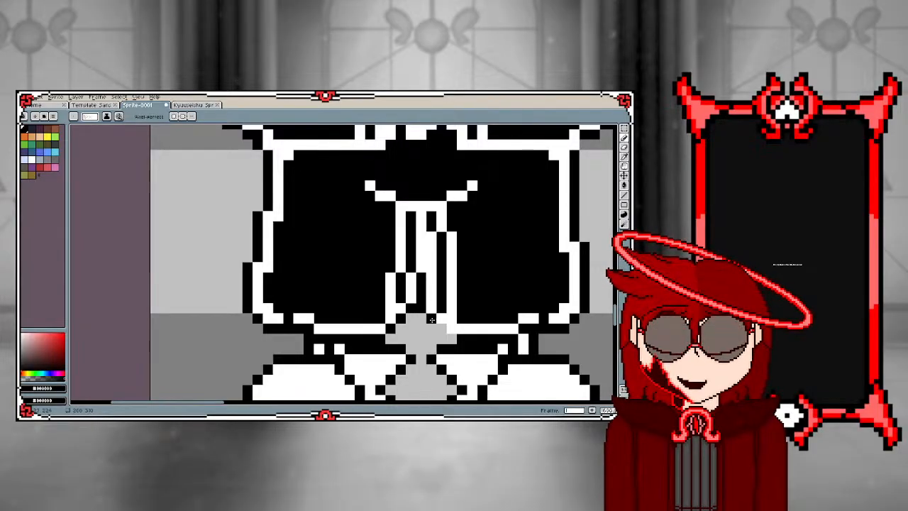
{"action": "scroll", "coordinate": [411, 318], "scroll_direction": "down", "scroll_amount": 5}
{"action": "scroll", "coordinate": [390, 372], "scroll_direction": "down", "scroll_amount": 1}
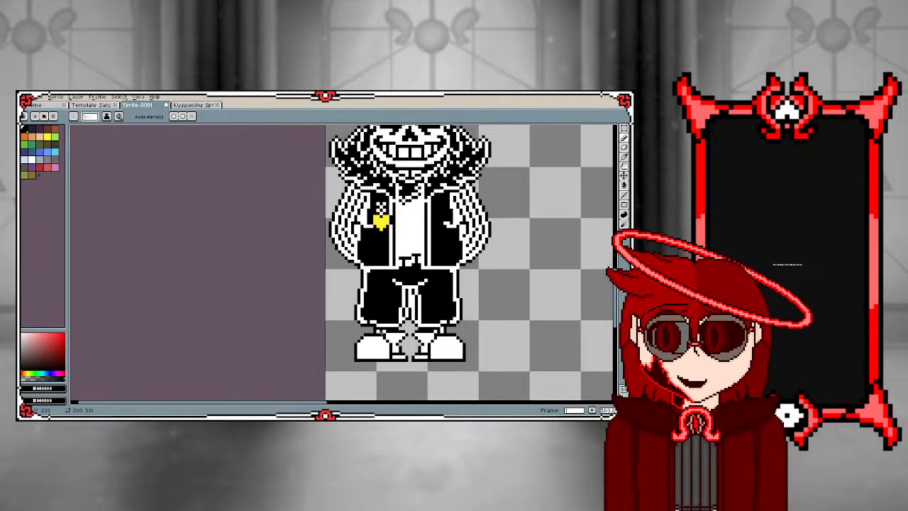
Try a white curved fold line inside the lower outer corner of the left-hand trouser leg, and undo it
{"action": "scroll", "coordinate": [376, 372], "scroll_direction": "up", "scroll_amount": 3}
{"action": "left_click", "coordinate": [347, 340], "text": "alt"}
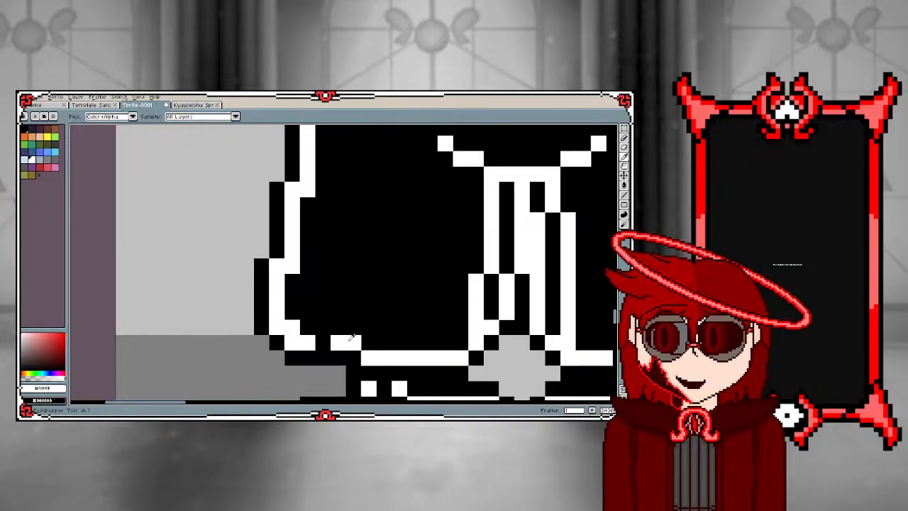
{"action": "left_click", "coordinate": [323, 328]}
{"action": "left_click", "coordinate": [310, 313]}
{"action": "left_click_drag", "start_coordinate": [309, 313], "coordinate": [306, 285]}
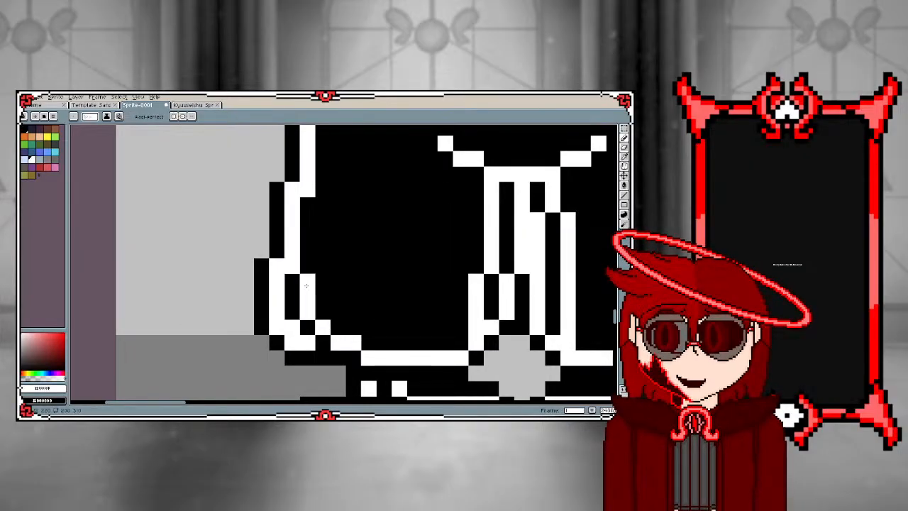
{"action": "key", "text": "ctrl+z"}
{"action": "key", "text": "ctrl+z"}
{"action": "key", "text": "ctrl+z"}
{"action": "scroll", "coordinate": [322, 320], "scroll_direction": "down", "scroll_amount": 4}
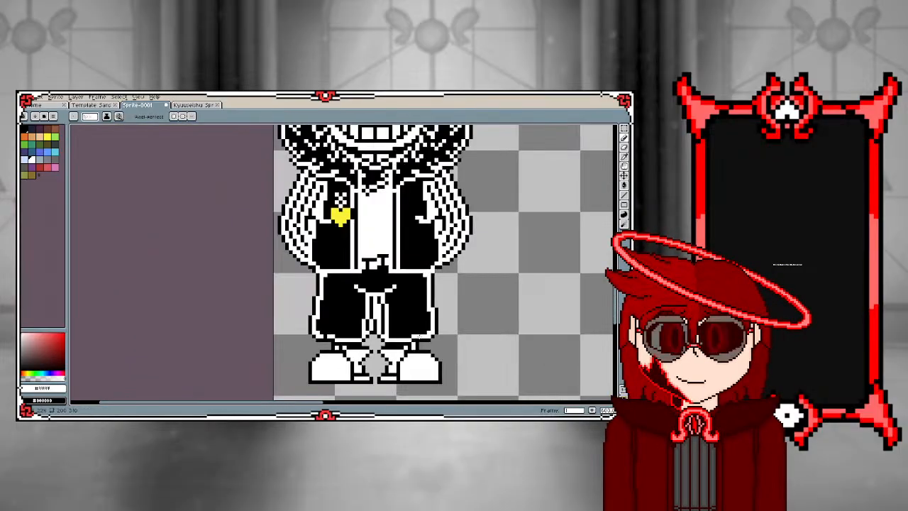
Sample black and pencil black gaps under the white jacket hem, separating it from both trouser side outlines
{"action": "scroll", "coordinate": [420, 332], "scroll_direction": "up", "scroll_amount": 2}
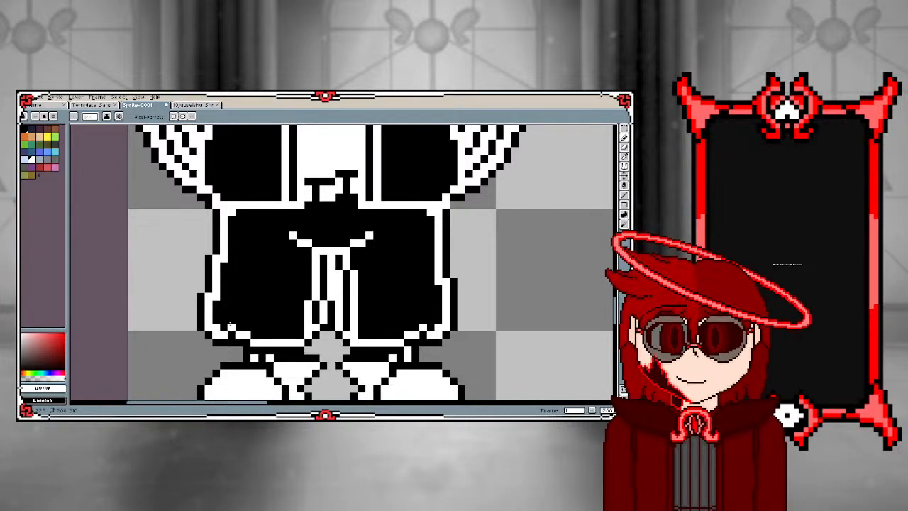
{"action": "left_click", "coordinate": [239, 250], "text": "alt"}
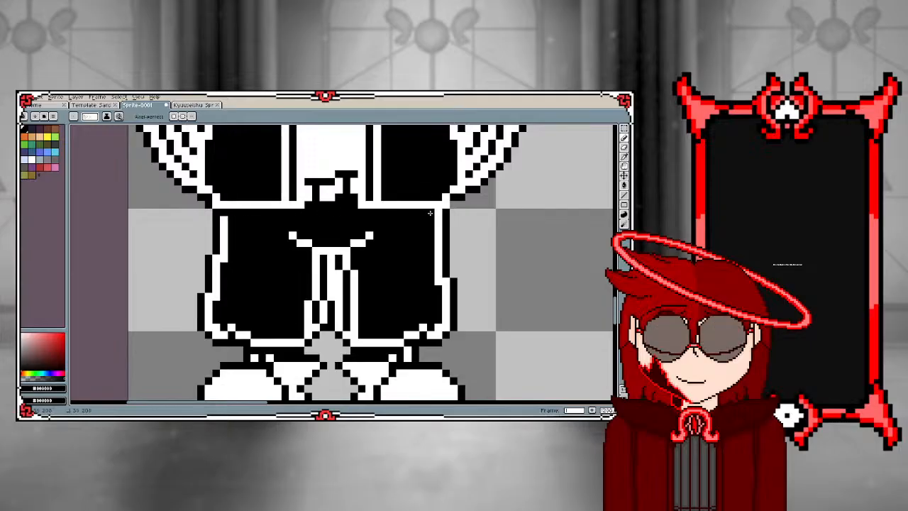
{"action": "scroll", "coordinate": [415, 216], "scroll_direction": "down", "scroll_amount": 3}
{"action": "scroll", "coordinate": [416, 216], "scroll_direction": "up", "scroll_amount": 2}
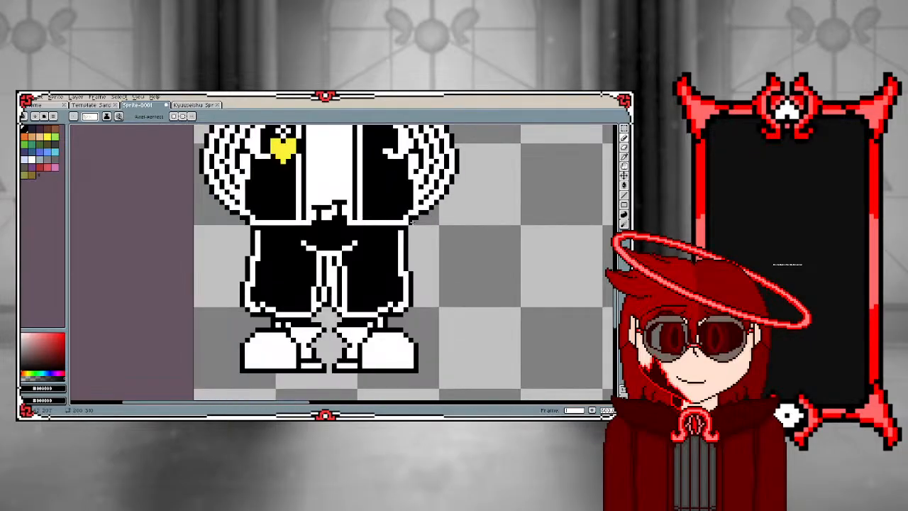
Try a black line across the white area inside the right-hand sleeve's hand opening, and undo it
{"action": "scroll", "coordinate": [263, 253], "scroll_direction": "down", "scroll_amount": 2}
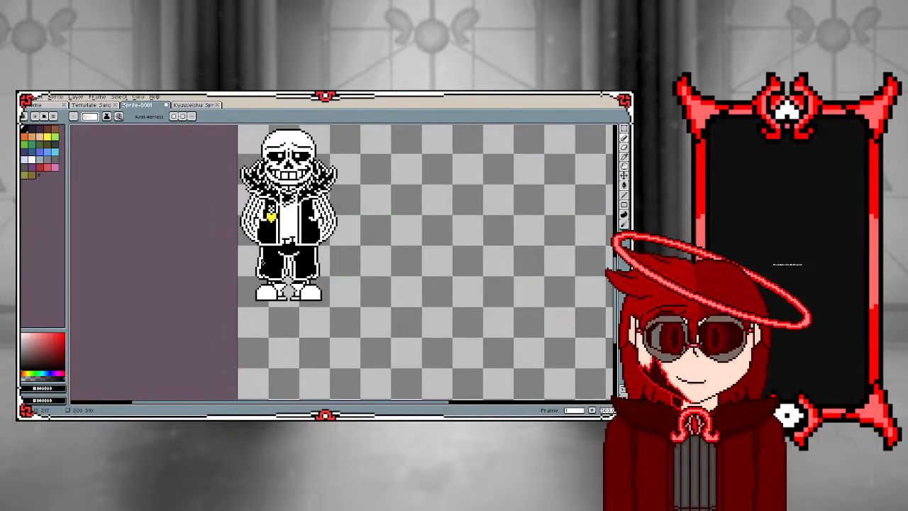
{"action": "scroll", "coordinate": [325, 241], "scroll_direction": "up", "scroll_amount": 3}
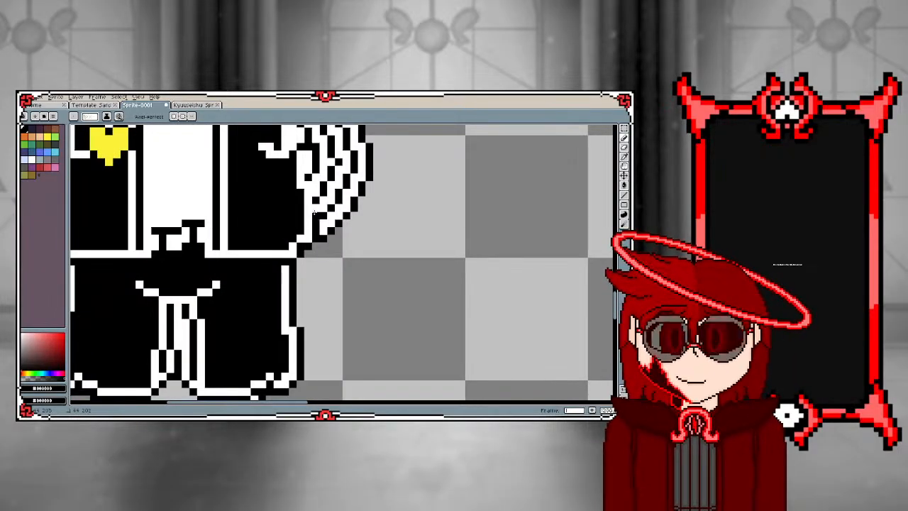
{"action": "scroll", "coordinate": [307, 201], "scroll_direction": "down", "scroll_amount": 2}
{"action": "scroll", "coordinate": [297, 169], "scroll_direction": "up", "scroll_amount": 2}
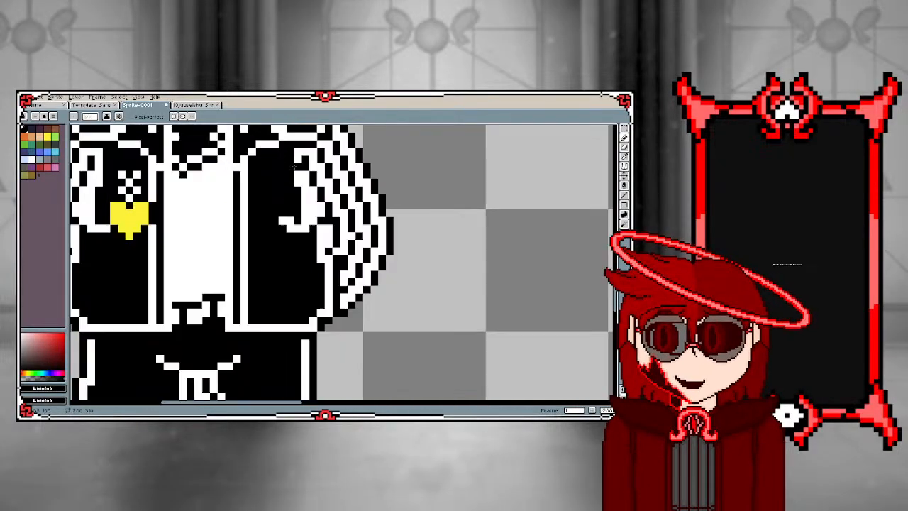
{"action": "scroll", "coordinate": [328, 245], "scroll_direction": "up", "scroll_amount": 2}
{"action": "scroll", "coordinate": [326, 256], "scroll_direction": "down", "scroll_amount": 1}
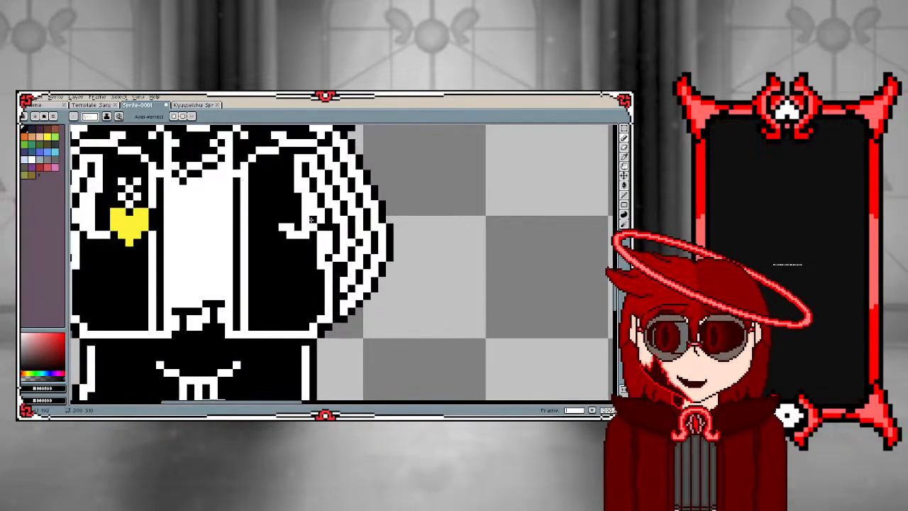
{"action": "left_click_drag", "start_coordinate": [312, 220], "coordinate": [312, 196]}
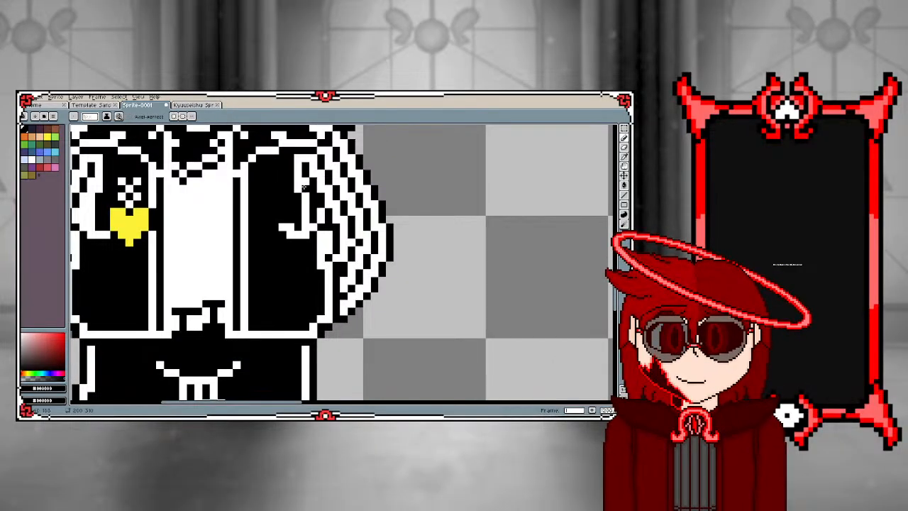
{"action": "key", "text": "ctrl+z"}
{"action": "key", "text": "ctrl+z"}
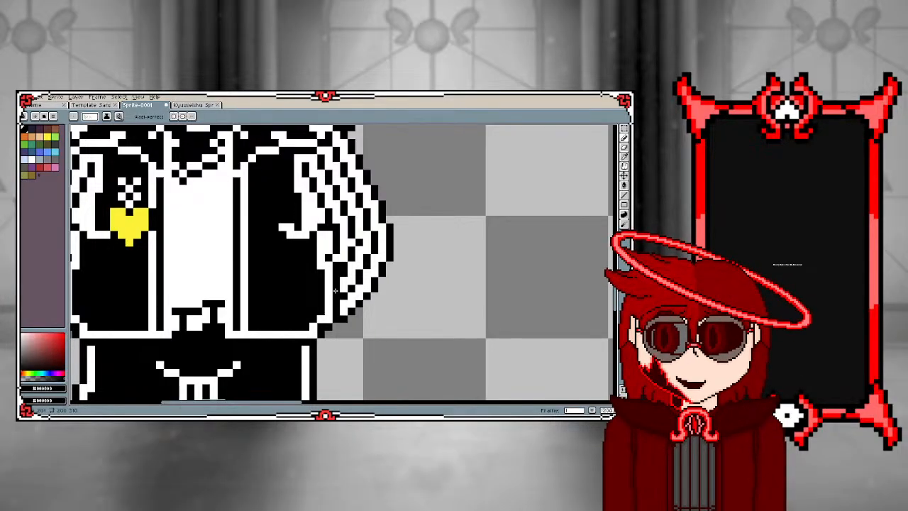
Examine the black-and-white sprite's sleeves, jacket and heart emblem, both close up and as a whole figure
{"action": "scroll", "coordinate": [322, 217], "scroll_direction": "down", "scroll_amount": 3}
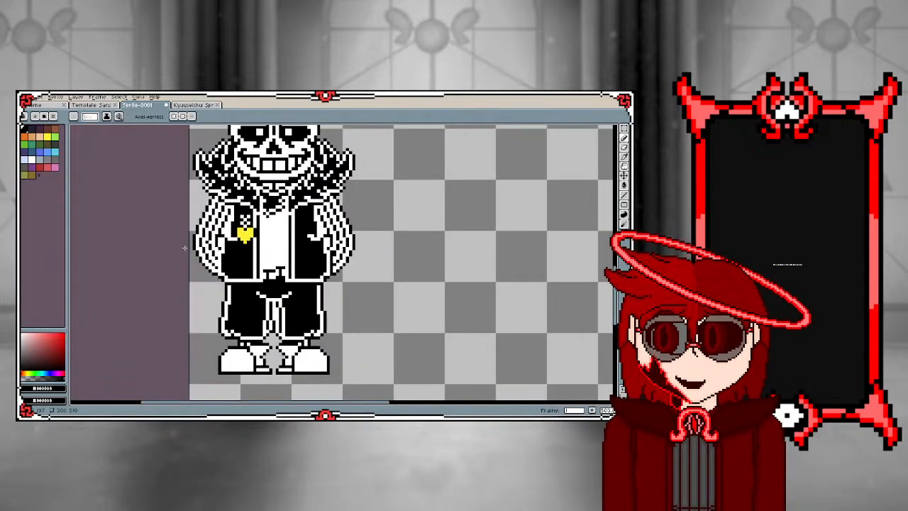
{"action": "scroll", "coordinate": [246, 266], "scroll_direction": "up", "scroll_amount": 2}
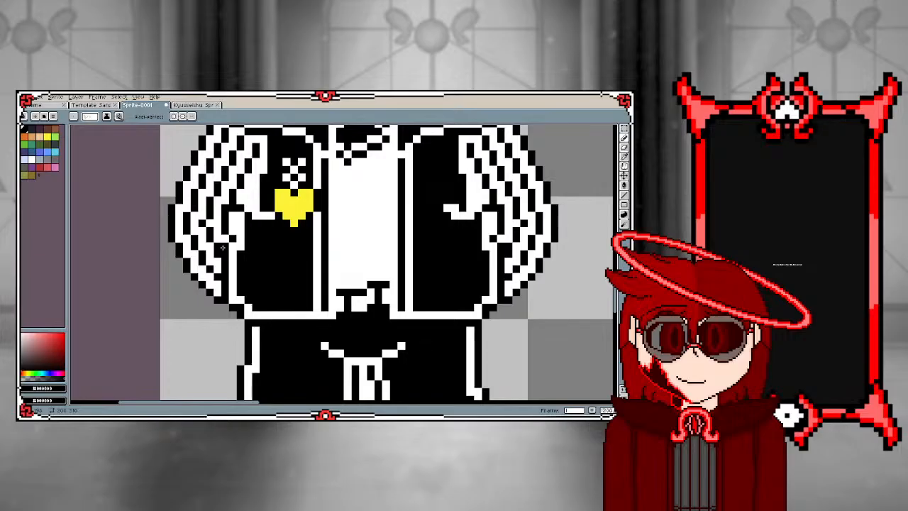
{"action": "scroll", "coordinate": [222, 247], "scroll_direction": "down", "scroll_amount": 2}
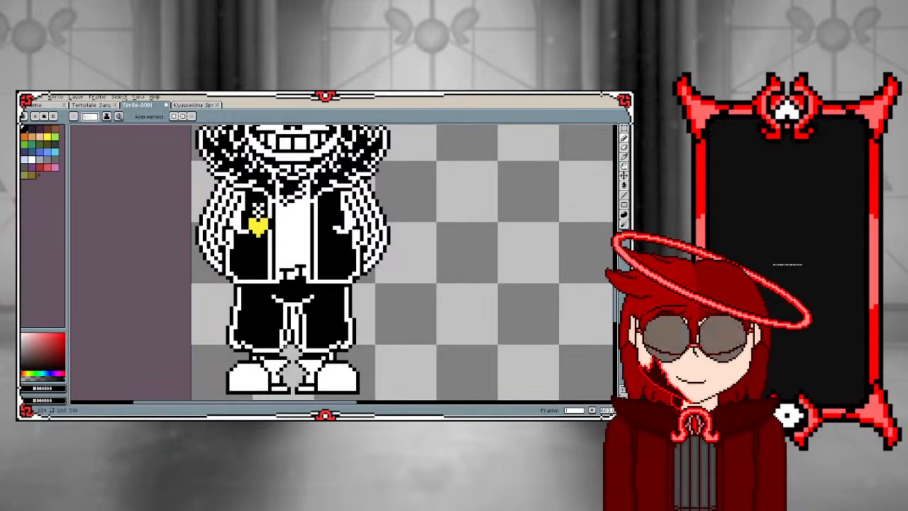
{"action": "scroll", "coordinate": [215, 248], "scroll_direction": "up", "scroll_amount": 1}
{"action": "scroll", "coordinate": [215, 248], "scroll_direction": "down", "scroll_amount": 3}
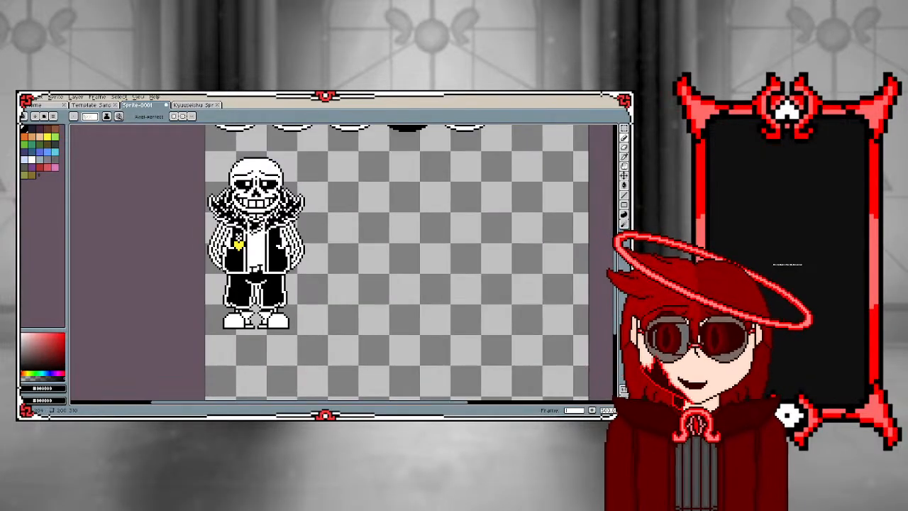
{"action": "scroll", "coordinate": [215, 247], "scroll_direction": "up", "scroll_amount": 6}
{"action": "scroll", "coordinate": [215, 248], "scroll_direction": "up", "scroll_amount": 1}
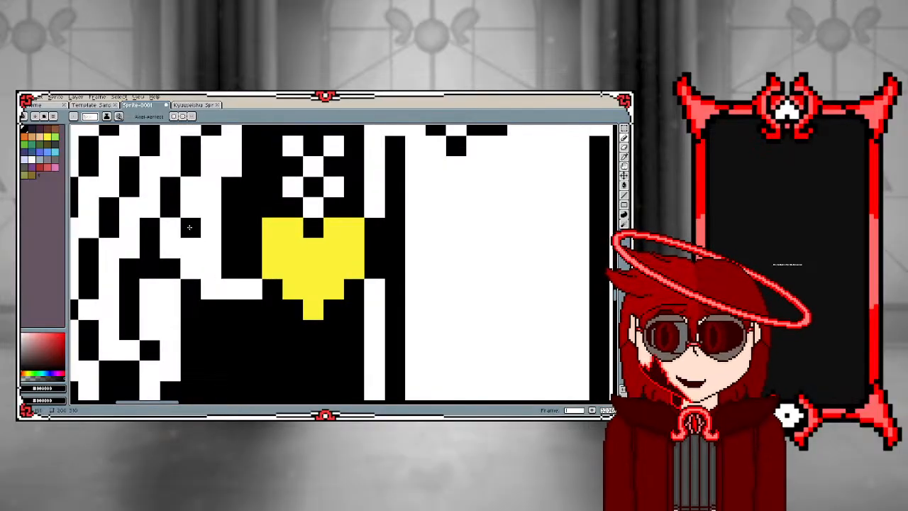
{"action": "scroll", "coordinate": [182, 246], "scroll_direction": "down", "scroll_amount": 4}
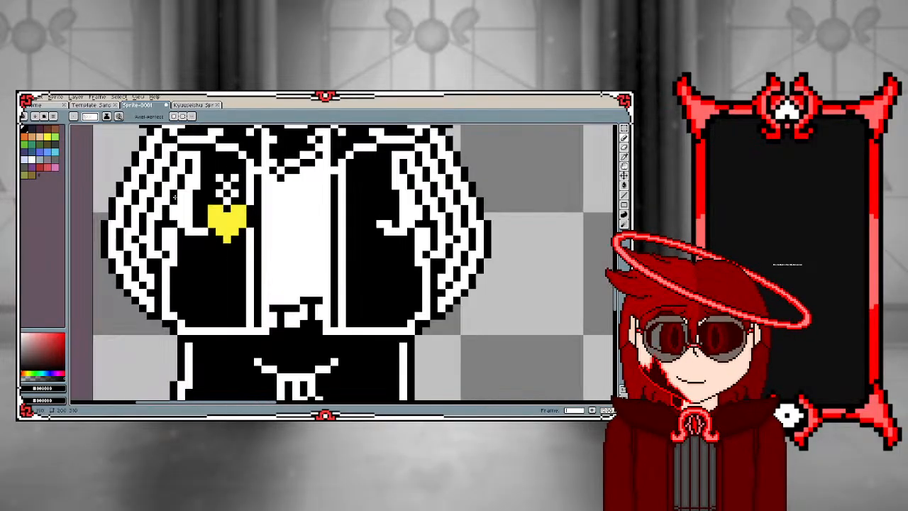
{"action": "scroll", "coordinate": [177, 181], "scroll_direction": "up", "scroll_amount": 3}
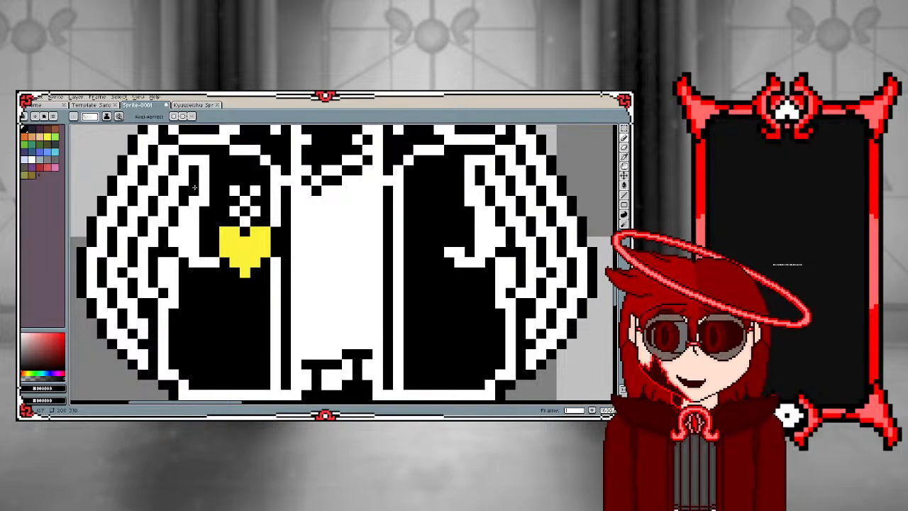
{"action": "scroll", "coordinate": [250, 171], "scroll_direction": "down", "scroll_amount": 3}
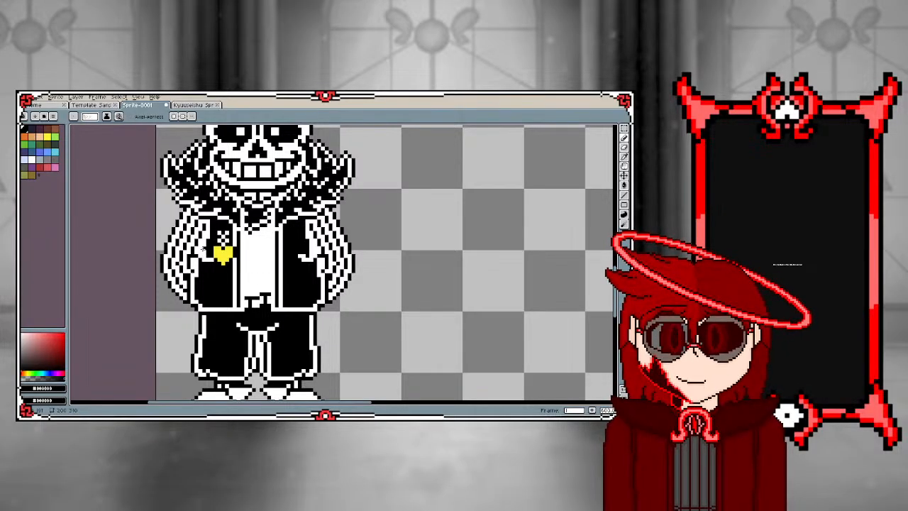
{"action": "scroll", "coordinate": [202, 250], "scroll_direction": "up", "scroll_amount": 2}
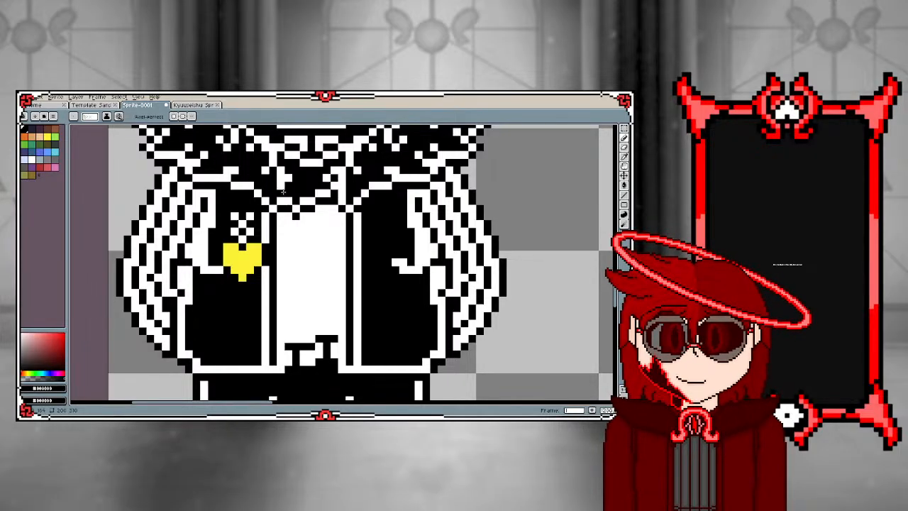
Pencil a black pixel beside the white shirt's collar, at its left-hand edge under the fur
{"action": "scroll", "coordinate": [279, 176], "scroll_direction": "down", "scroll_amount": 1}
{"action": "scroll", "coordinate": [272, 159], "scroll_direction": "up", "scroll_amount": 1}
{"action": "scroll", "coordinate": [272, 155], "scroll_direction": "up", "scroll_amount": 1}
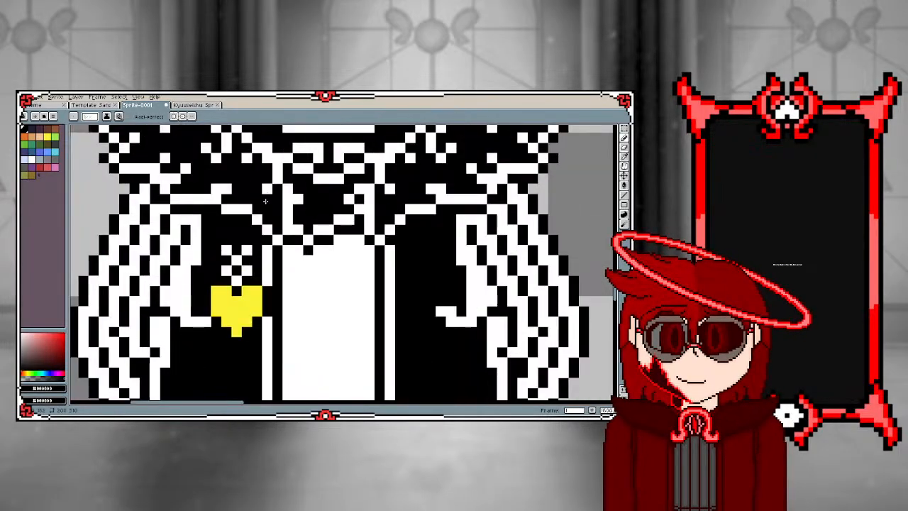
{"action": "scroll", "coordinate": [253, 214], "scroll_direction": "down", "scroll_amount": 4}
{"action": "scroll", "coordinate": [255, 213], "scroll_direction": "up", "scroll_amount": 4}
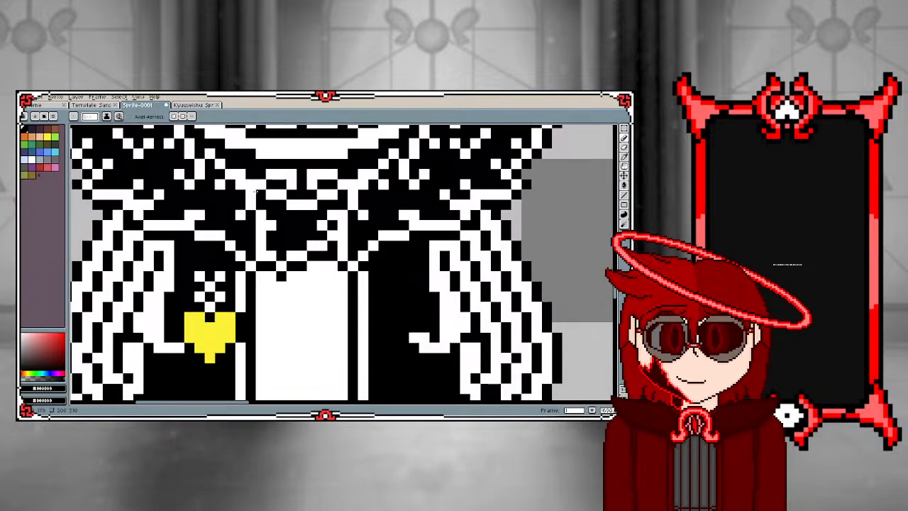
{"action": "left_click", "coordinate": [269, 258]}
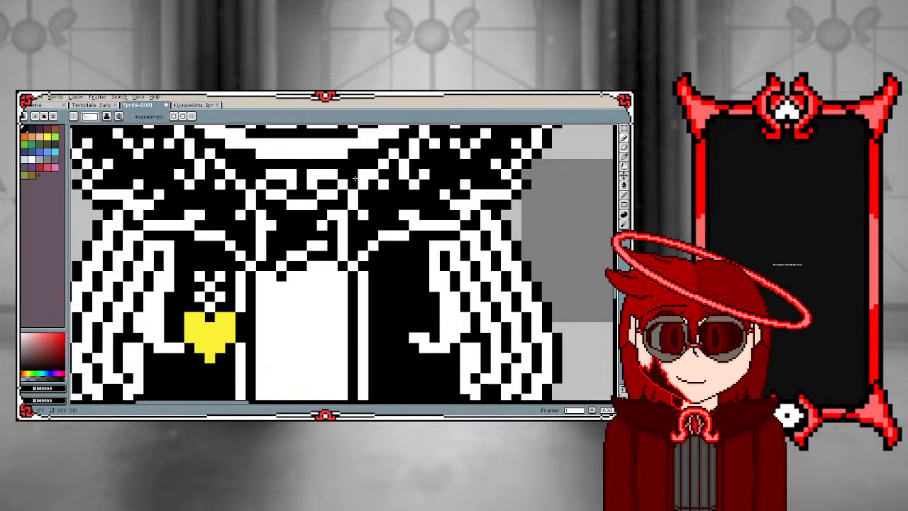
{"action": "scroll", "coordinate": [354, 177], "scroll_direction": "down", "scroll_amount": 2}
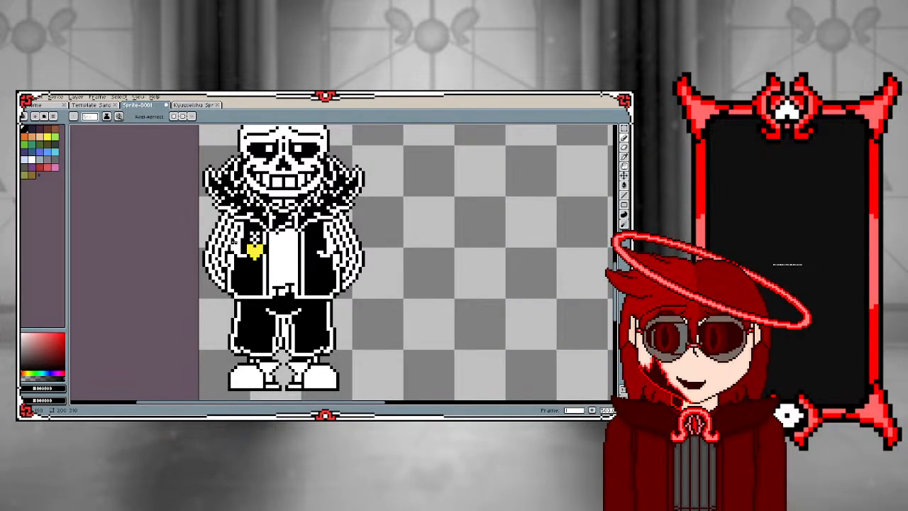
Draw straight black vertical lines along both side edges of the white shirt, separating it from the white jacket trim
{"action": "scroll", "coordinate": [281, 258], "scroll_direction": "up", "scroll_amount": 3}
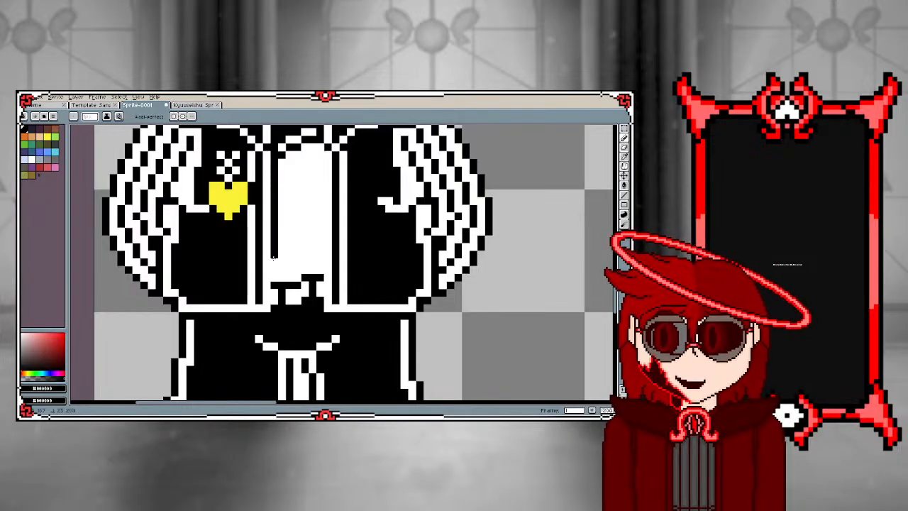
{"action": "left_click_drag", "start_coordinate": [275, 155], "coordinate": [281, 241]}
{"action": "key", "text": "ctrl+z"}
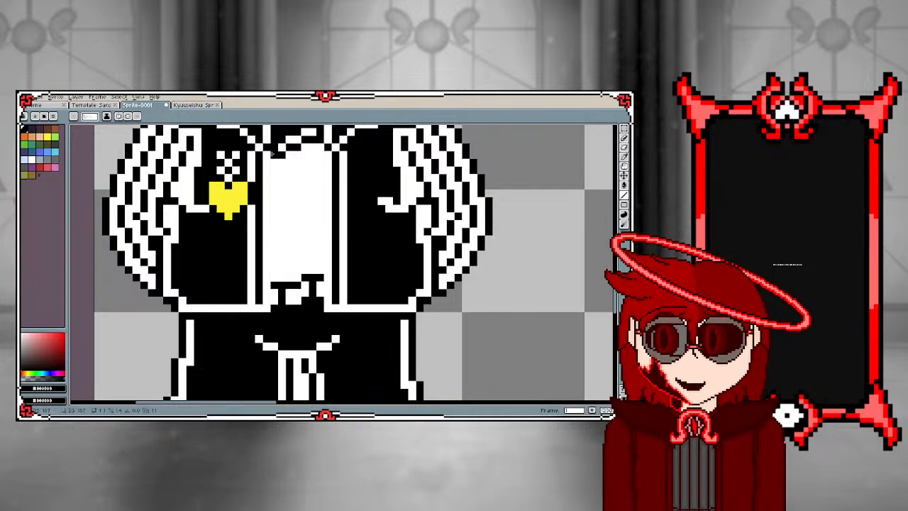
{"action": "left_click_drag", "start_coordinate": [274, 151], "coordinate": [279, 284]}
{"action": "key", "text": "ctrl+z"}
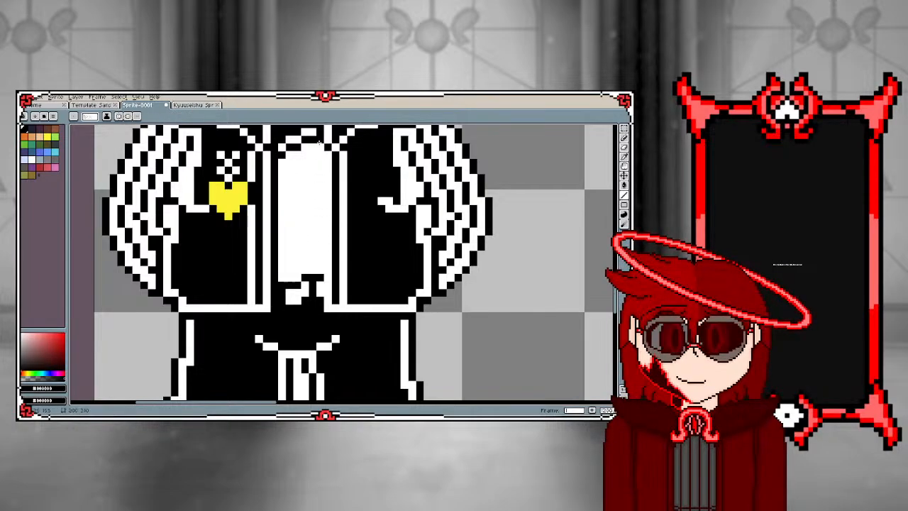
{"action": "scroll", "coordinate": [319, 169], "scroll_direction": "down", "scroll_amount": 1}
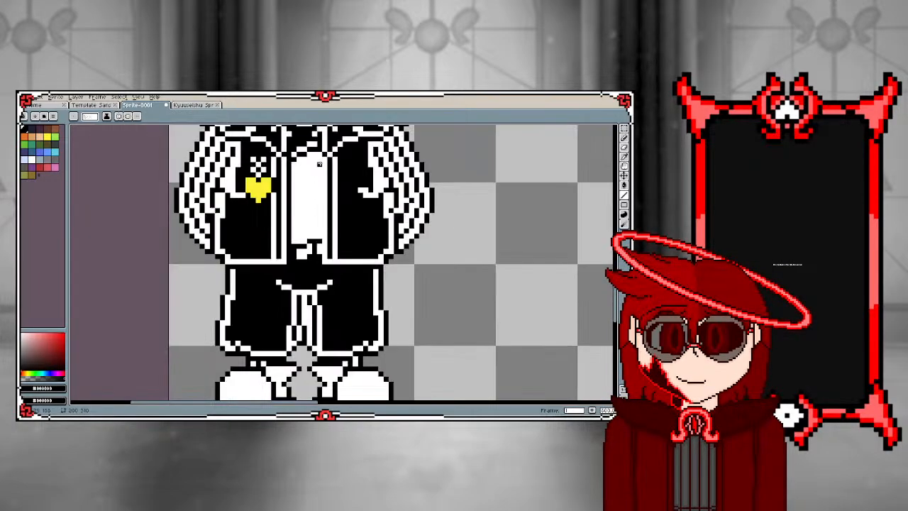
{"action": "scroll", "coordinate": [319, 164], "scroll_direction": "up", "scroll_amount": 1}
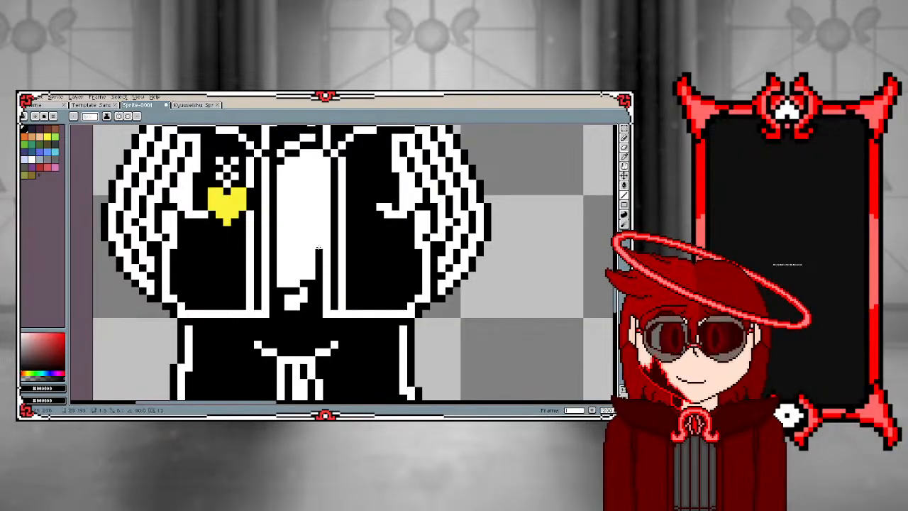
{"action": "left_click_drag", "start_coordinate": [318, 247], "coordinate": [319, 151]}
{"action": "scroll", "coordinate": [285, 202], "scroll_direction": "down", "scroll_amount": 4}
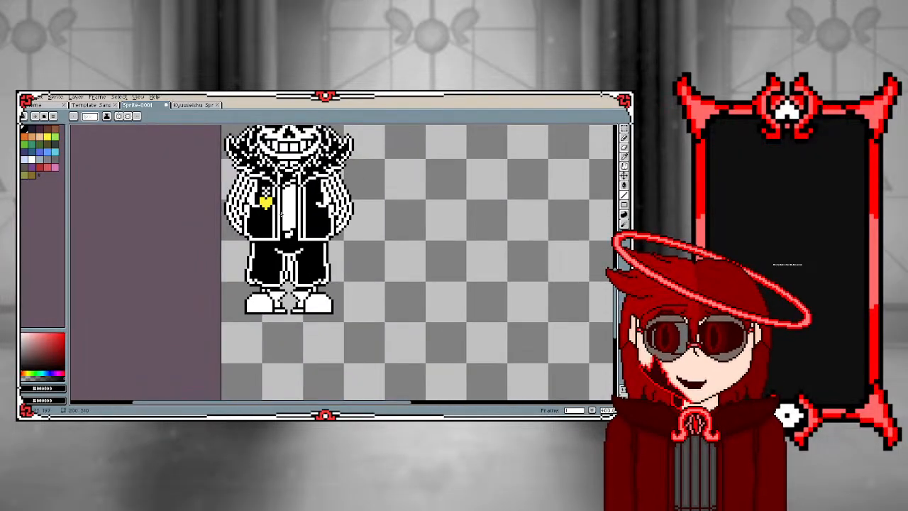
Sample white from the shirt and pencil white pixels into both lower corners of its hem, beside the black fold
{"action": "scroll", "coordinate": [280, 214], "scroll_direction": "up", "scroll_amount": 4}
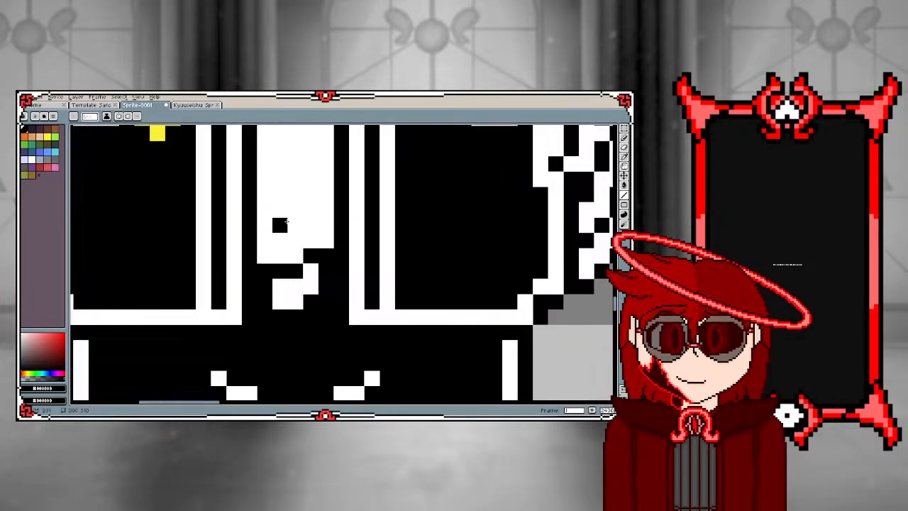
{"action": "key", "text": "i"}
{"action": "left_click", "coordinate": [292, 224]}
{"action": "key", "text": "b"}
{"action": "mouse_move", "coordinate": [264, 300]}
{"action": "left_mouse_down"}
{"action": "mouse_move", "coordinate": [264, 271]}
{"action": "mouse_move", "coordinate": [266, 300]}
{"action": "left_mouse_up"}
{"action": "key", "text": "ctrl+z"}
{"action": "left_click", "coordinate": [266, 288]}
{"action": "left_click_drag", "start_coordinate": [325, 286], "coordinate": [324, 256]}
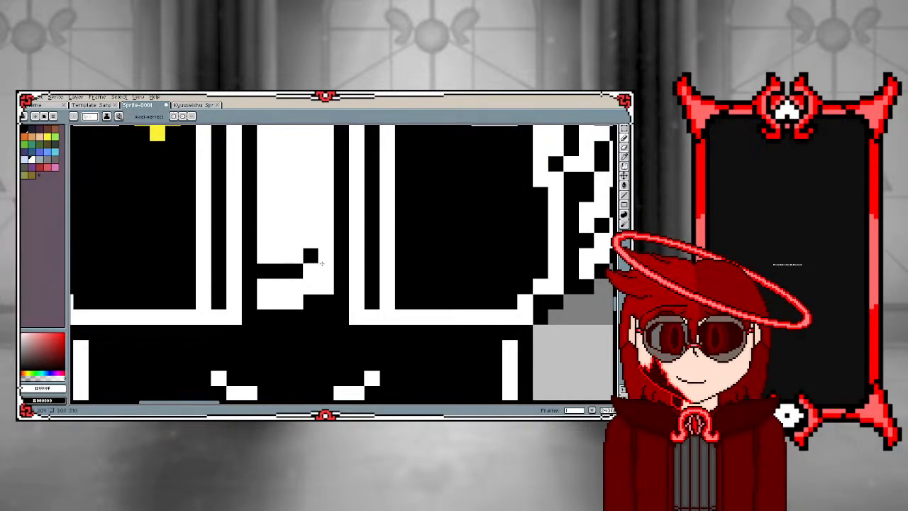
{"action": "key", "text": "ctrl+z"}
{"action": "left_click", "coordinate": [325, 284]}
{"action": "scroll", "coordinate": [318, 281], "scroll_direction": "down", "scroll_amount": 5}
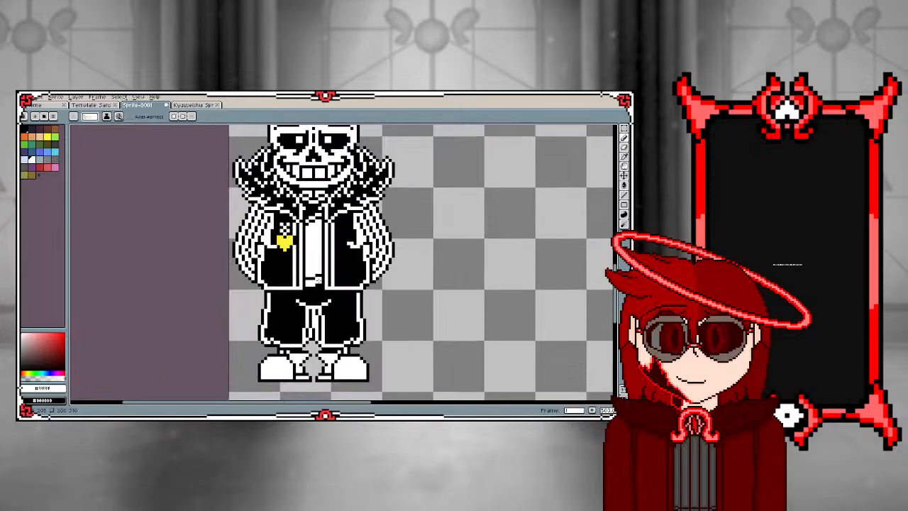
Examine the black-and-white sprite's shirt, jacket front and fur collar, both close up and as a whole figure
{"action": "scroll", "coordinate": [317, 280], "scroll_direction": "down", "scroll_amount": 1}
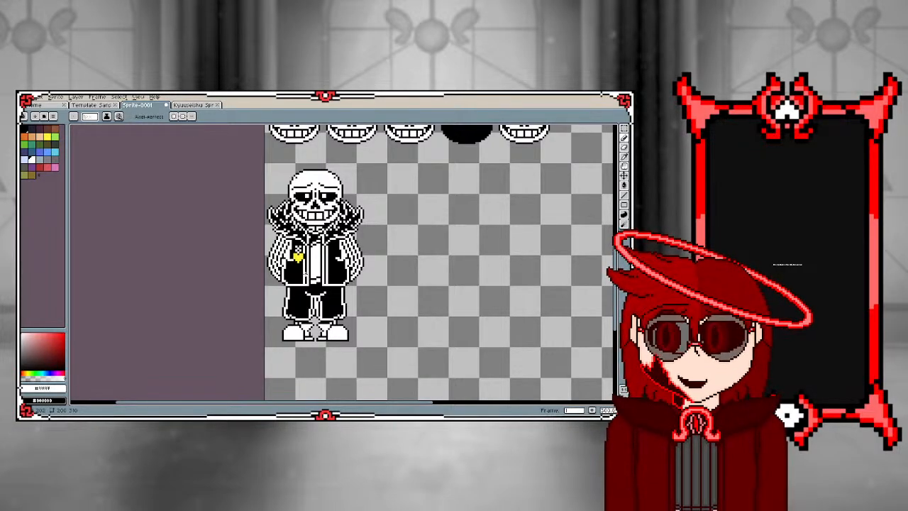
{"action": "scroll", "coordinate": [310, 285], "scroll_direction": "up", "scroll_amount": 2}
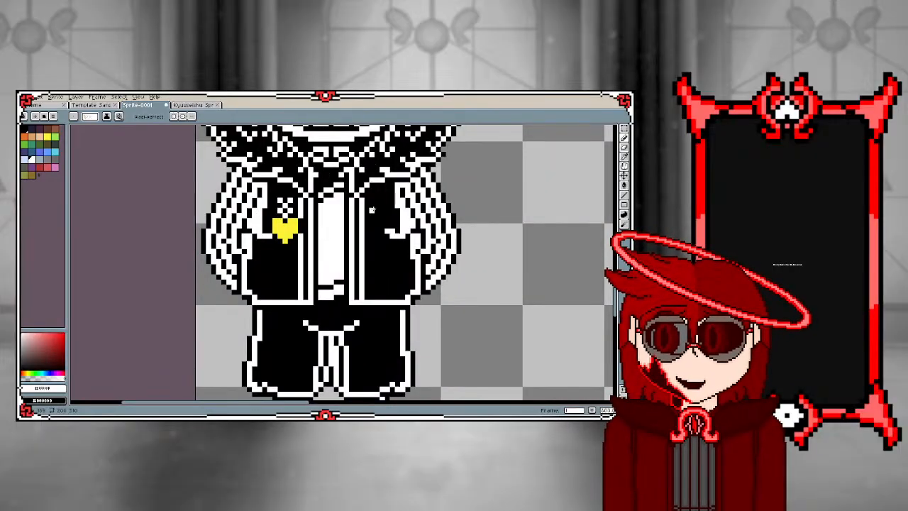
{"action": "scroll", "coordinate": [334, 272], "scroll_direction": "down", "scroll_amount": 1}
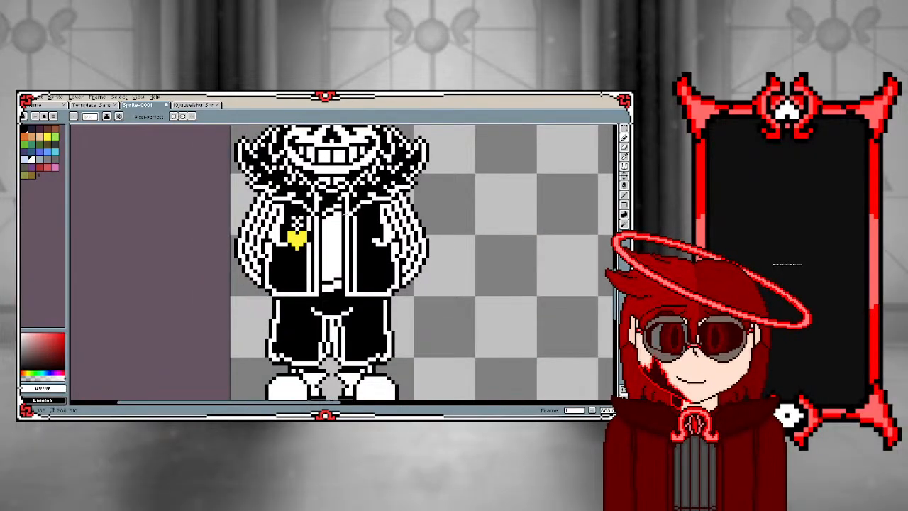
{"action": "scroll", "coordinate": [344, 213], "scroll_direction": "up", "scroll_amount": 1}
{"action": "scroll", "coordinate": [328, 310], "scroll_direction": "down", "scroll_amount": 2}
{"action": "scroll", "coordinate": [328, 329], "scroll_direction": "up", "scroll_amount": 2}
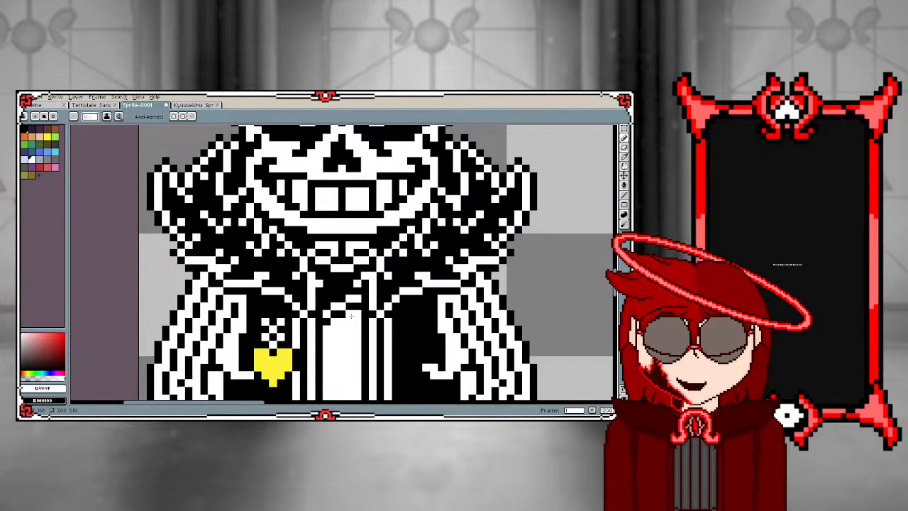
{"action": "scroll", "coordinate": [343, 330], "scroll_direction": "down", "scroll_amount": 2}
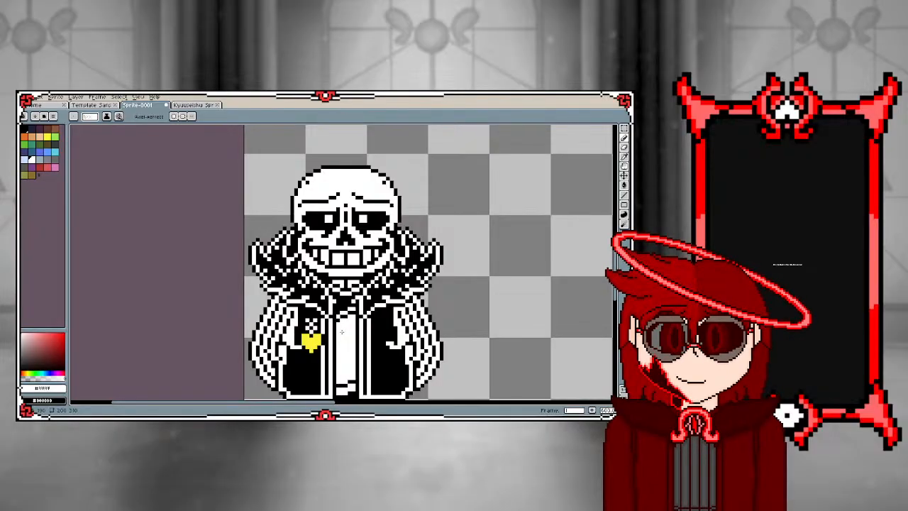
{"action": "scroll", "coordinate": [340, 331], "scroll_direction": "up", "scroll_amount": 2}
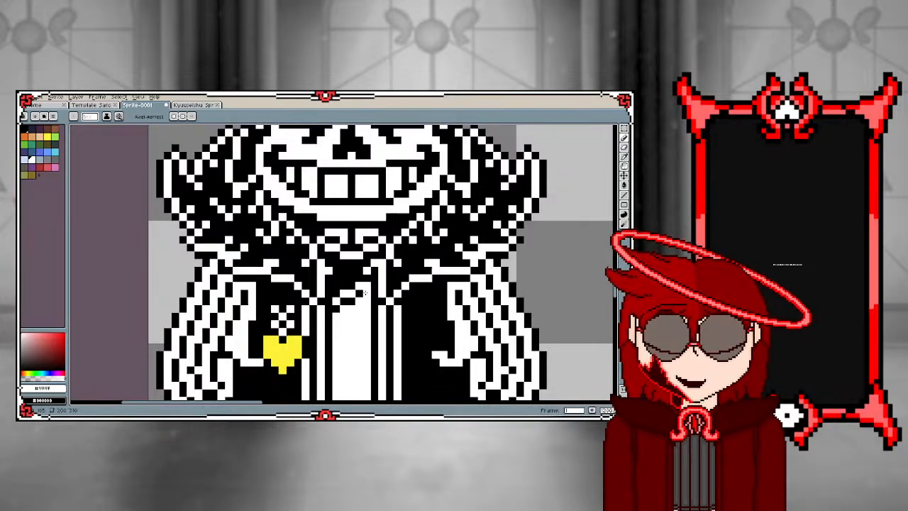
{"action": "scroll", "coordinate": [364, 292], "scroll_direction": "down", "scroll_amount": 4}
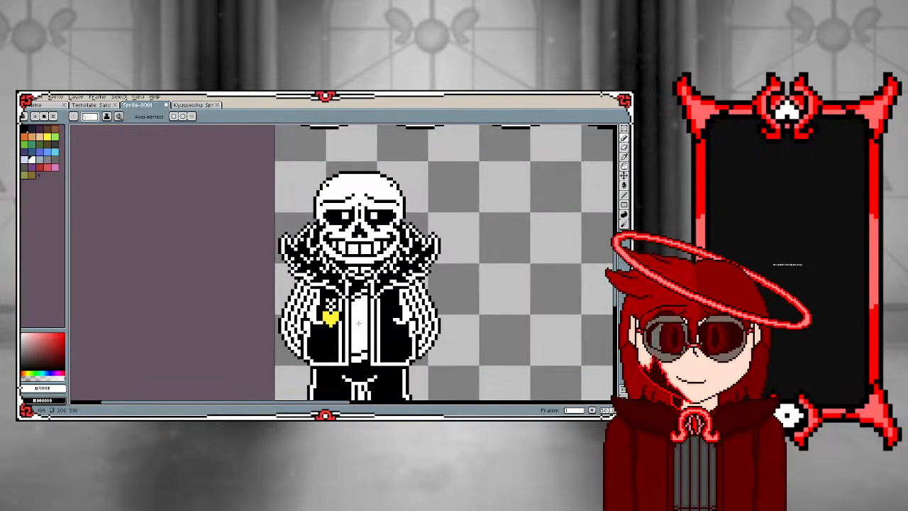
{"action": "scroll", "coordinate": [369, 286], "scroll_direction": "up", "scroll_amount": 4}
{"action": "scroll", "coordinate": [344, 356], "scroll_direction": "down", "scroll_amount": 4}
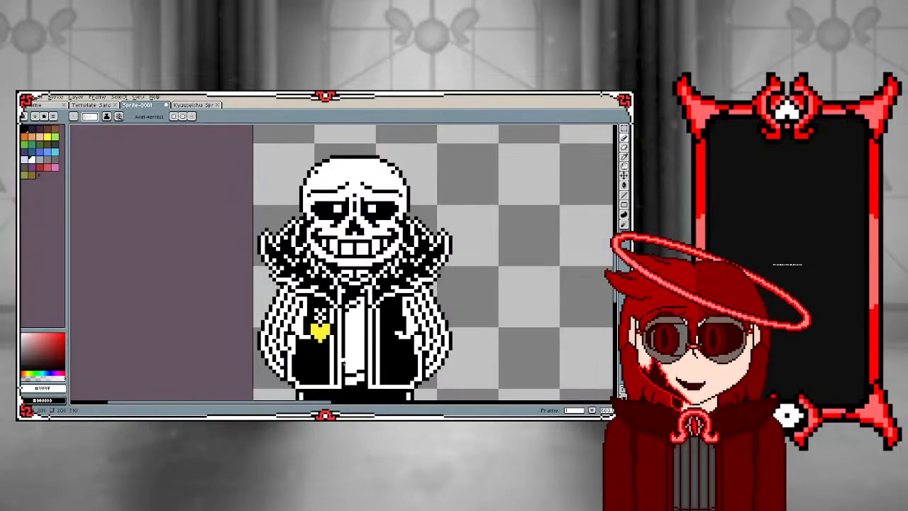
{"action": "scroll", "coordinate": [354, 379], "scroll_direction": "up", "scroll_amount": 4}
{"action": "scroll", "coordinate": [353, 376], "scroll_direction": "down", "scroll_amount": 2}
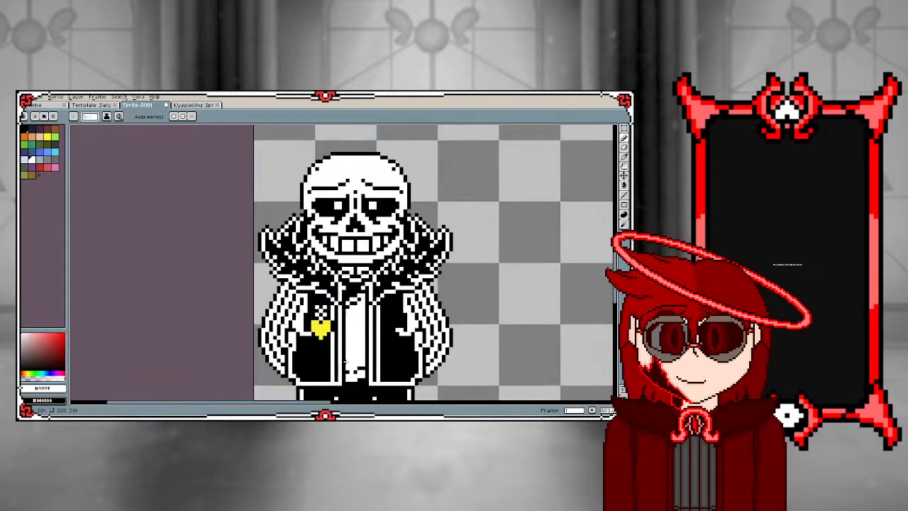
{"action": "scroll", "coordinate": [345, 372], "scroll_direction": "up", "scroll_amount": 2}
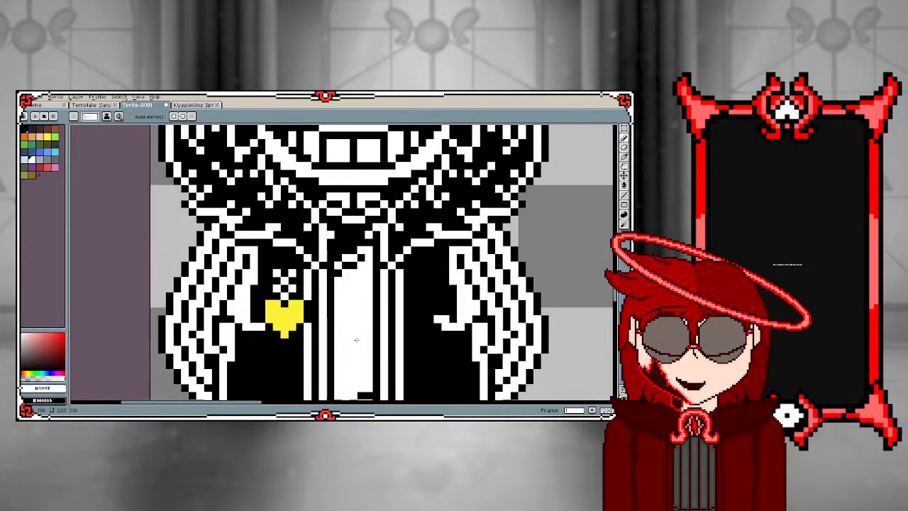
{"action": "scroll", "coordinate": [356, 340], "scroll_direction": "down", "scroll_amount": 2}
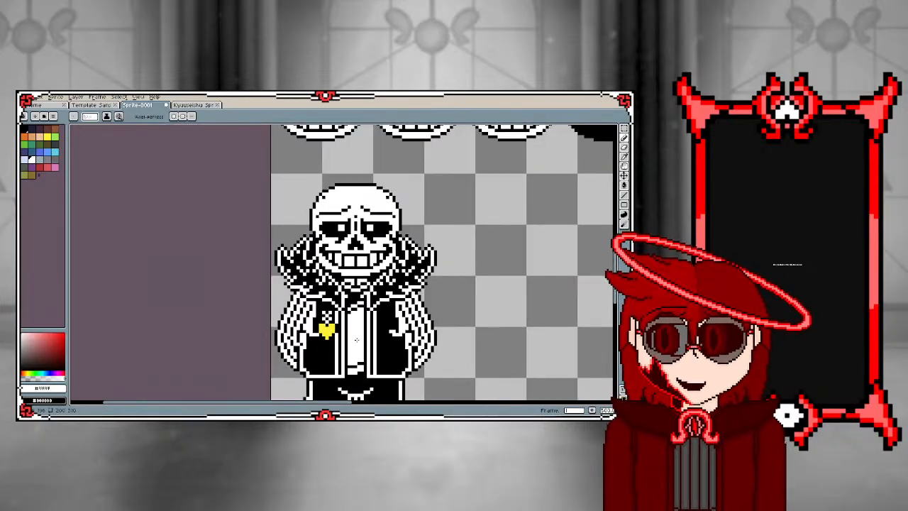
{"action": "scroll", "coordinate": [353, 322], "scroll_direction": "up", "scroll_amount": 1}
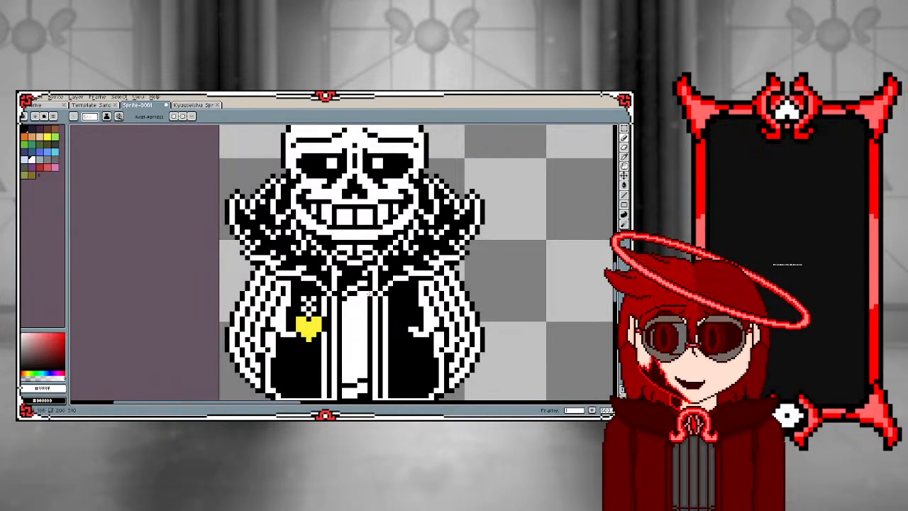
{"action": "scroll", "coordinate": [363, 289], "scroll_direction": "up", "scroll_amount": 1}
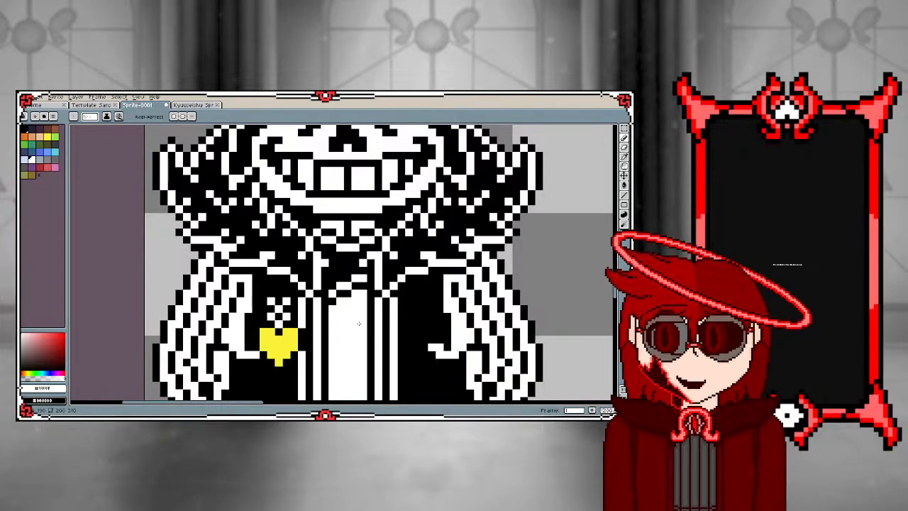
Examine the black-and-white sprite's skull, jacket and trousers, and compare the figure with the rest of the sprite sheet
{"action": "scroll", "coordinate": [370, 324], "scroll_direction": "down", "scroll_amount": 3}
{"action": "scroll", "coordinate": [370, 324], "scroll_direction": "down", "scroll_amount": 1}
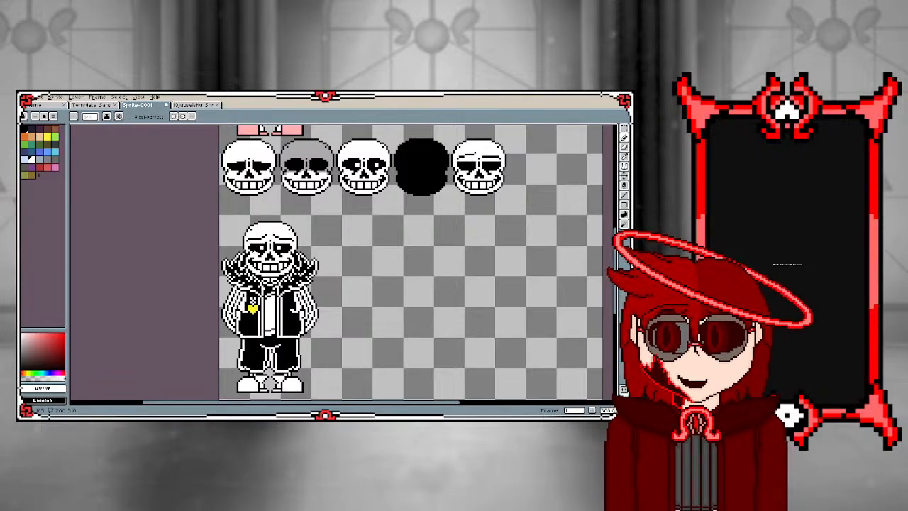
{"action": "scroll", "coordinate": [248, 234], "scroll_direction": "up", "scroll_amount": 2}
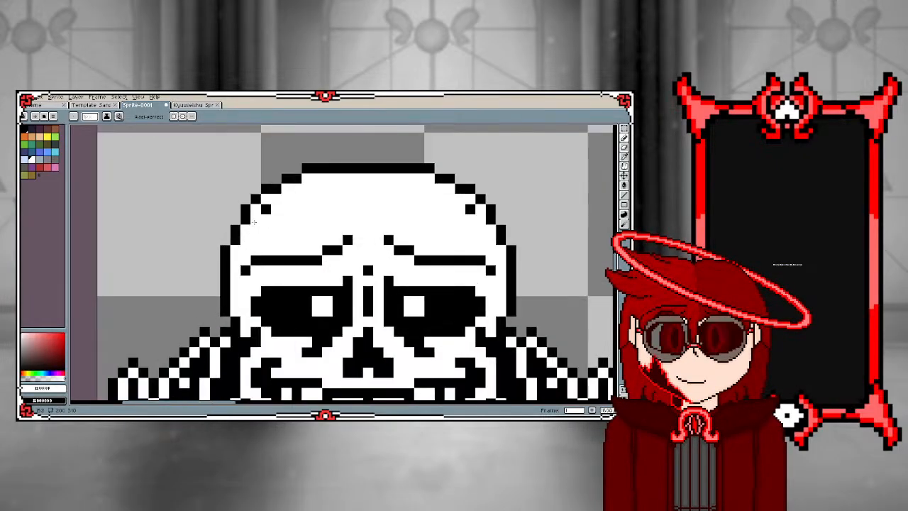
{"action": "scroll", "coordinate": [261, 223], "scroll_direction": "down", "scroll_amount": 3}
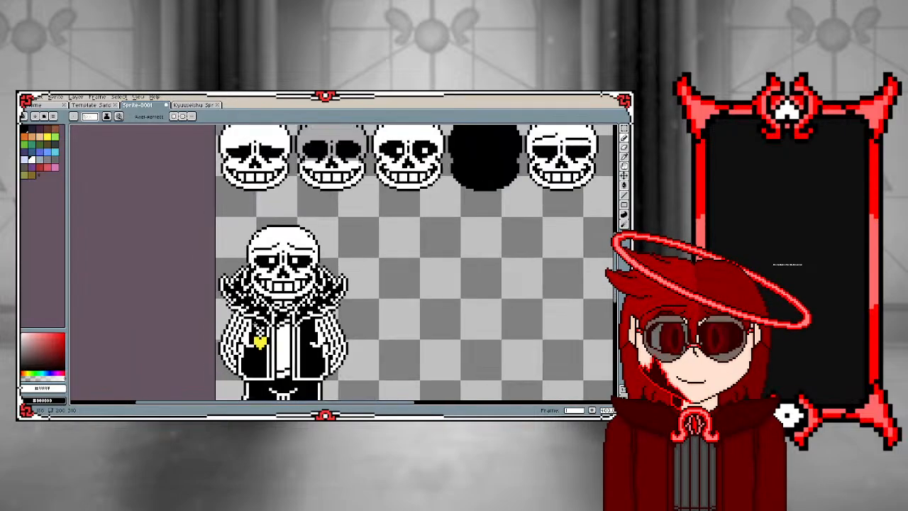
{"action": "scroll", "coordinate": [273, 341], "scroll_direction": "up", "scroll_amount": 3}
{"action": "scroll", "coordinate": [262, 319], "scroll_direction": "down", "scroll_amount": 4}
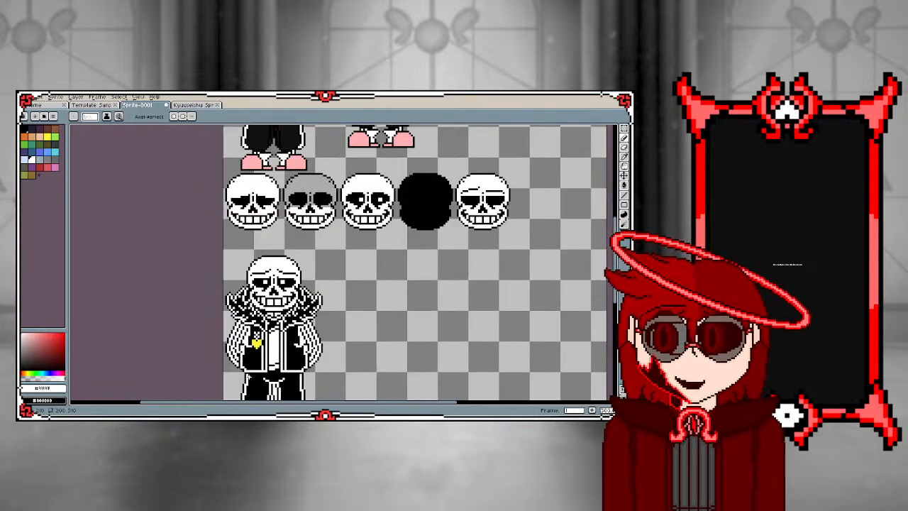
{"action": "scroll", "coordinate": [270, 340], "scroll_direction": "up", "scroll_amount": 3}
{"action": "scroll", "coordinate": [266, 291], "scroll_direction": "up", "scroll_amount": 2}
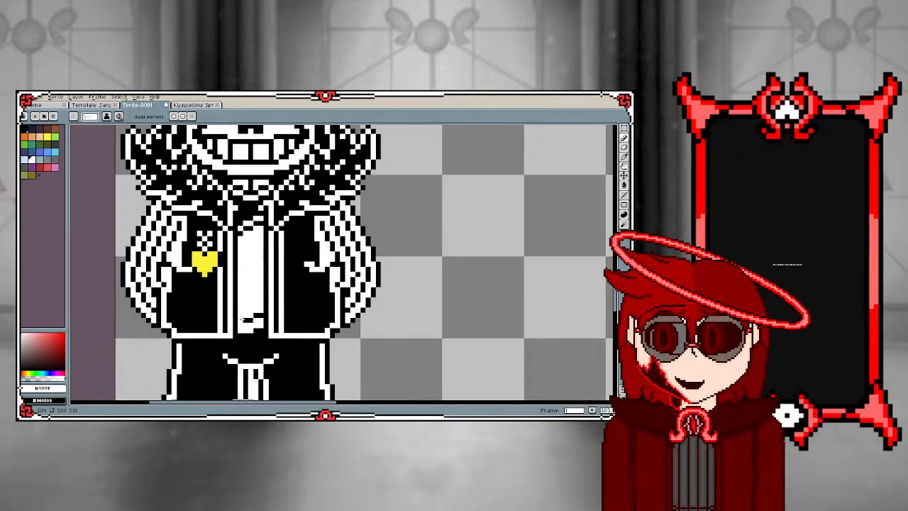
{"action": "scroll", "coordinate": [256, 237], "scroll_direction": "down", "scroll_amount": 2}
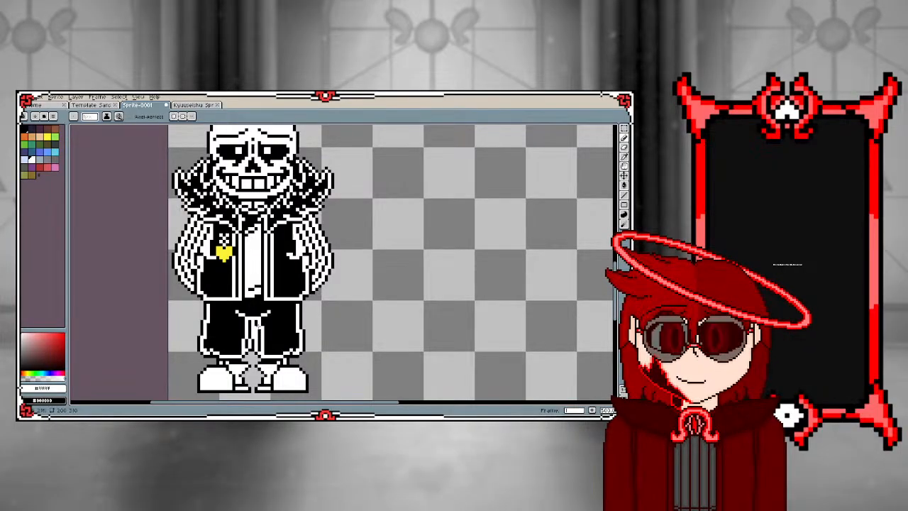
{"action": "scroll", "coordinate": [197, 322], "scroll_direction": "up", "scroll_amount": 2}
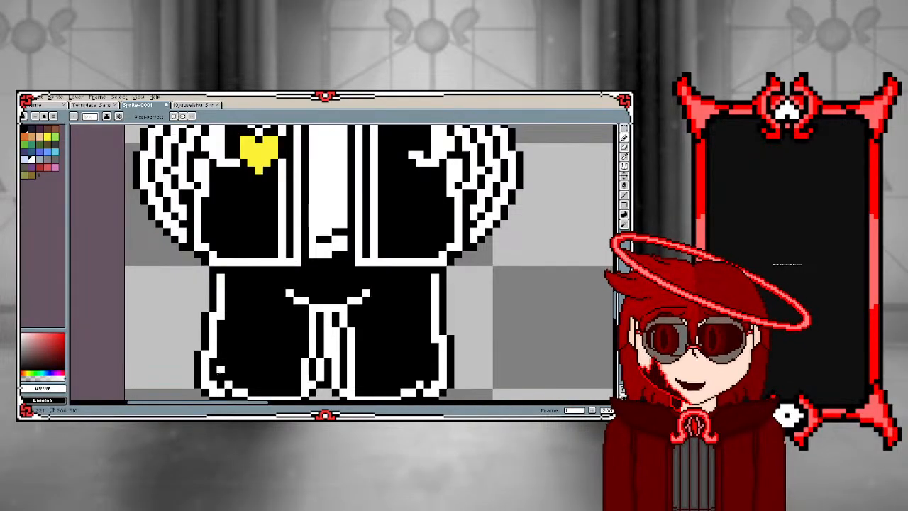
{"action": "scroll", "coordinate": [220, 370], "scroll_direction": "down", "scroll_amount": 3}
{"action": "scroll", "coordinate": [218, 316], "scroll_direction": "down", "scroll_amount": 1}
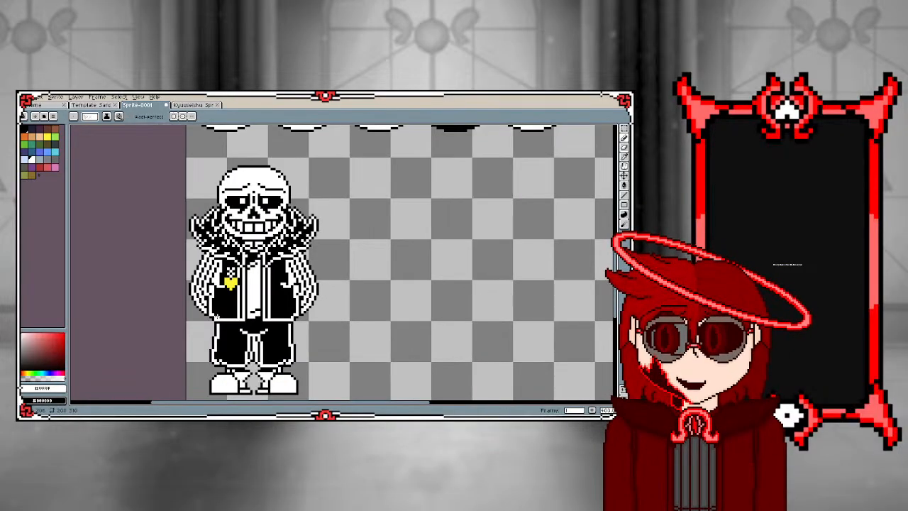
{"action": "scroll", "coordinate": [218, 316], "scroll_direction": "down", "scroll_amount": 3}
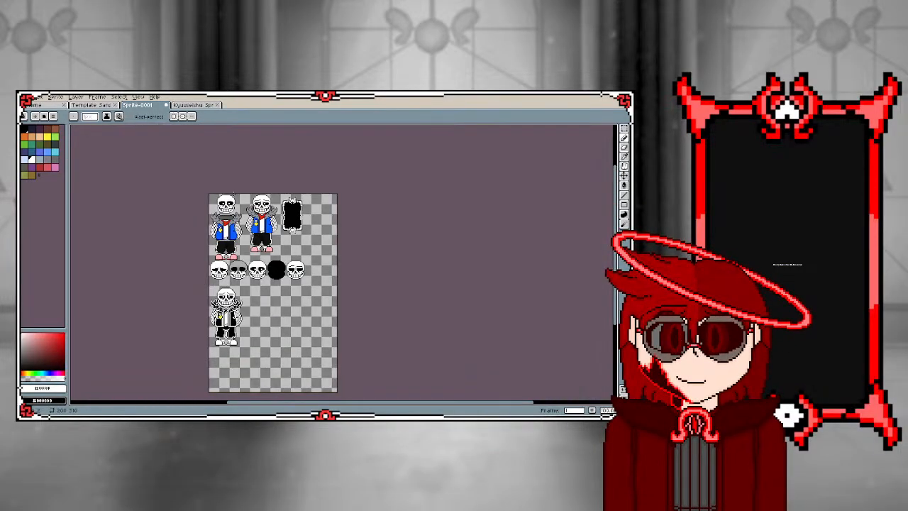
{"action": "scroll", "coordinate": [225, 316], "scroll_direction": "up", "scroll_amount": 2}
{"action": "scroll", "coordinate": [227, 297], "scroll_direction": "down", "scroll_amount": 2}
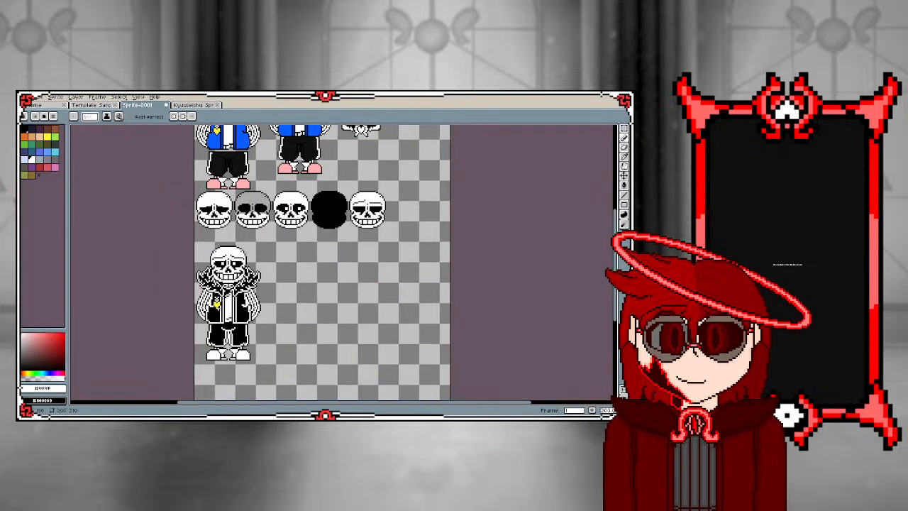
Examine the black-and-white sprite's face, fur collar and heart-card detail, and compare it with the coloured sprites, card and skull row above
{"action": "scroll", "coordinate": [227, 298], "scroll_direction": "up", "scroll_amount": 2}
{"action": "scroll", "coordinate": [210, 324], "scroll_direction": "down", "scroll_amount": 1}
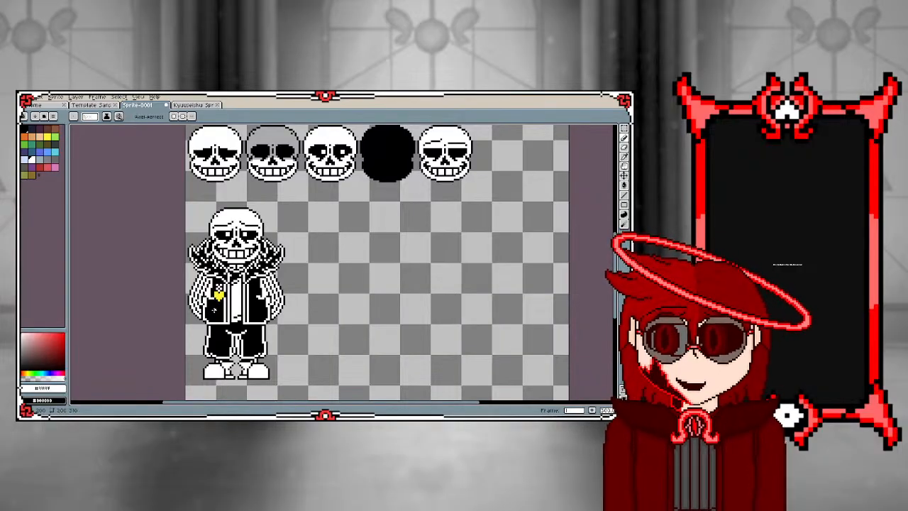
{"action": "scroll", "coordinate": [220, 260], "scroll_direction": "up", "scroll_amount": 3}
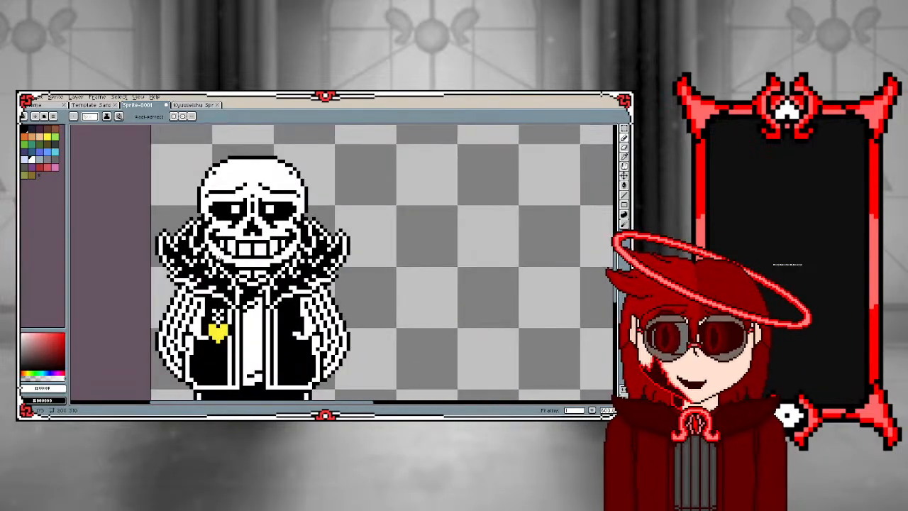
{"action": "scroll", "coordinate": [193, 353], "scroll_direction": "down", "scroll_amount": 5}
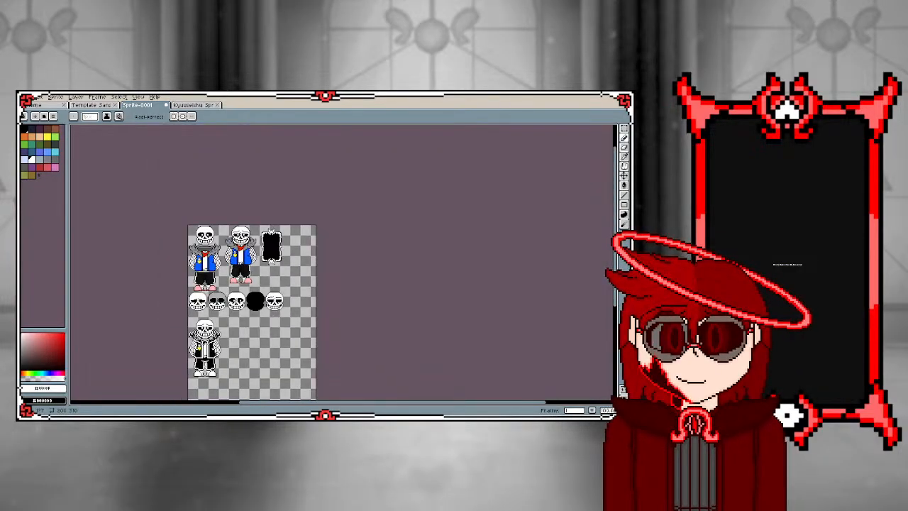
{"action": "scroll", "coordinate": [198, 341], "scroll_direction": "up", "scroll_amount": 3}
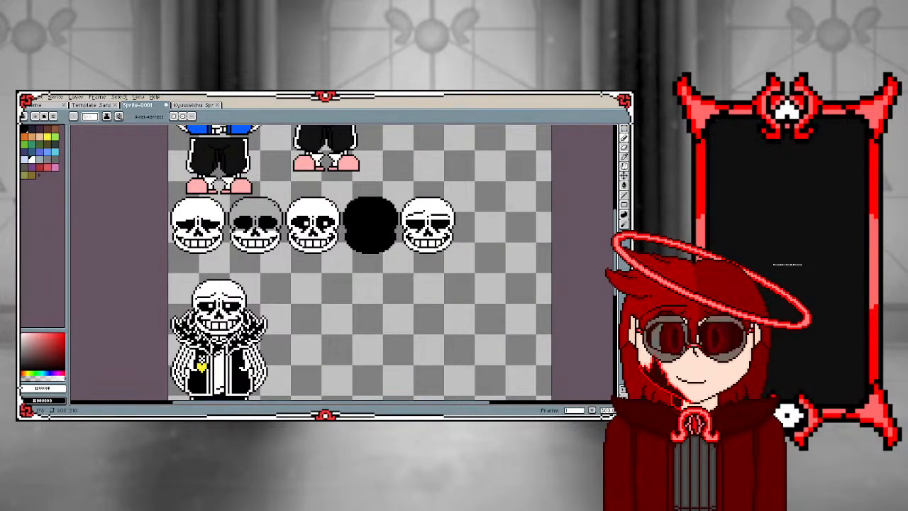
{"action": "scroll", "coordinate": [189, 354], "scroll_direction": "up", "scroll_amount": 3}
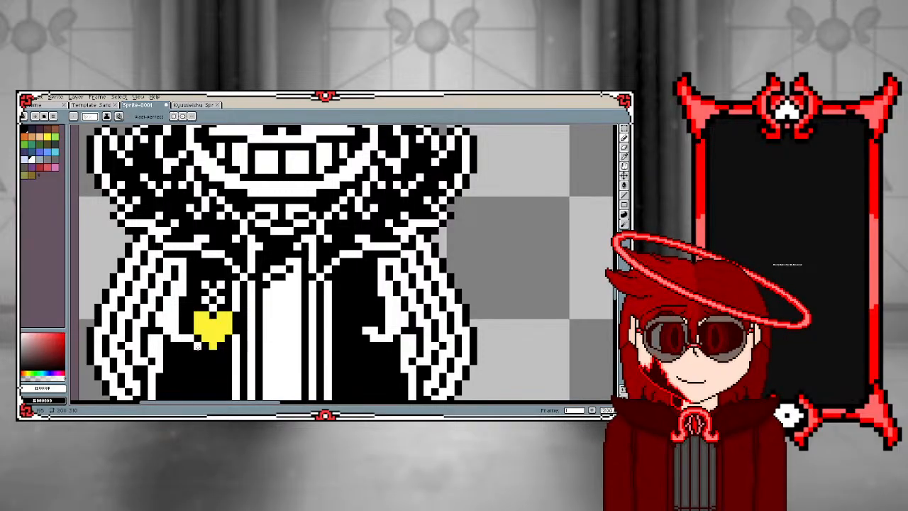
{"action": "scroll", "coordinate": [198, 322], "scroll_direction": "down", "scroll_amount": 1}
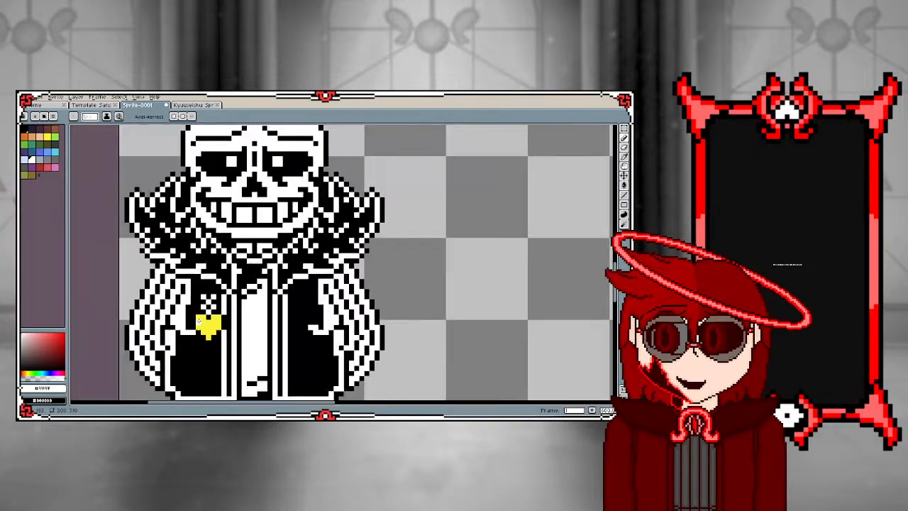
{"action": "scroll", "coordinate": [198, 322], "scroll_direction": "down", "scroll_amount": 2}
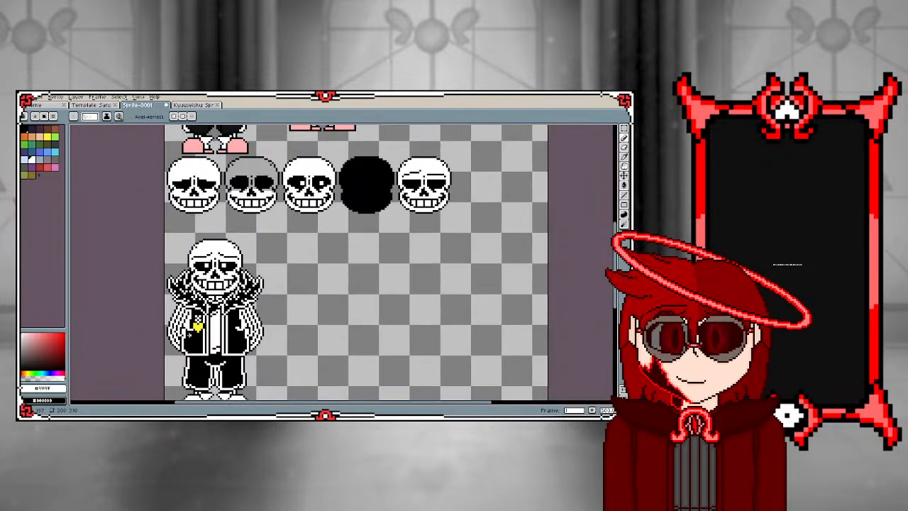
{"action": "scroll", "coordinate": [189, 334], "scroll_direction": "down", "scroll_amount": 3}
{"action": "scroll", "coordinate": [186, 307], "scroll_direction": "up", "scroll_amount": 4}
{"action": "scroll", "coordinate": [224, 338], "scroll_direction": "down", "scroll_amount": 3}
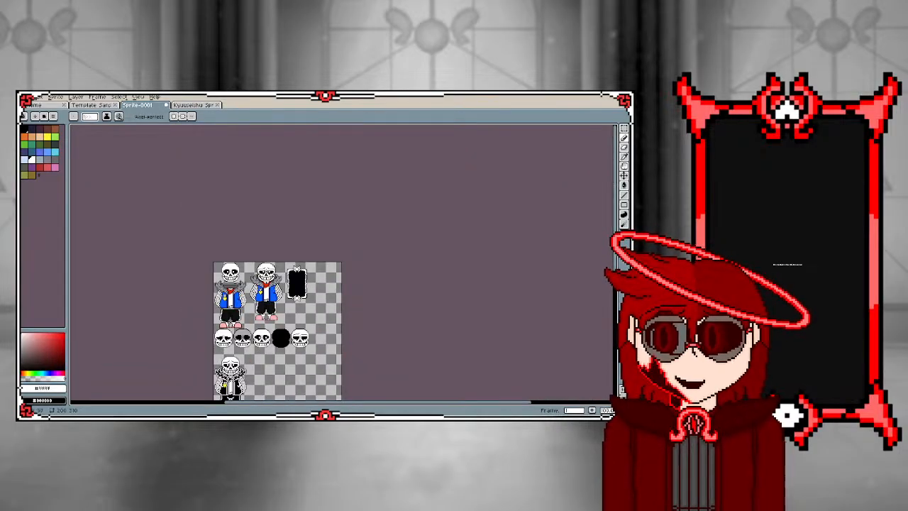
{"action": "scroll", "coordinate": [229, 324], "scroll_direction": "up", "scroll_amount": 2}
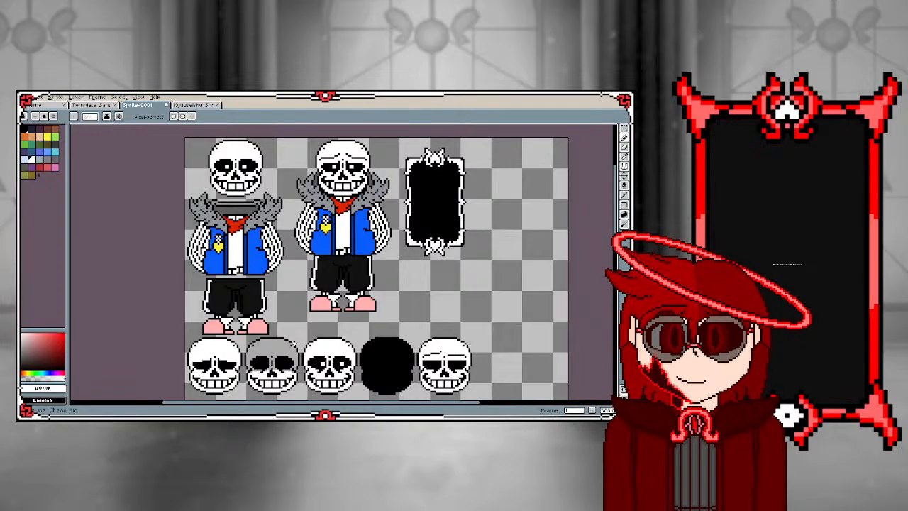
{"action": "scroll", "coordinate": [285, 336], "scroll_direction": "down", "scroll_amount": 2}
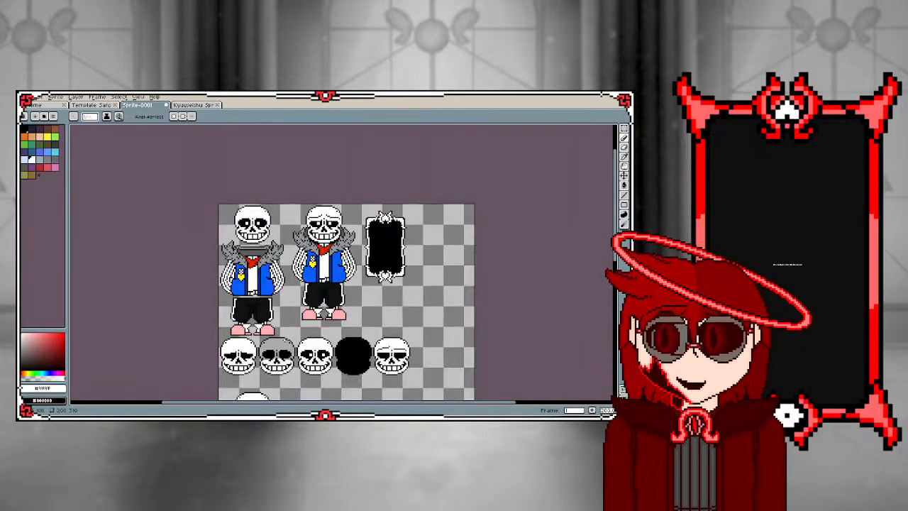
{"action": "scroll", "coordinate": [280, 365], "scroll_direction": "up", "scroll_amount": 2}
{"action": "scroll", "coordinate": [339, 272], "scroll_direction": "down", "scroll_amount": 1}
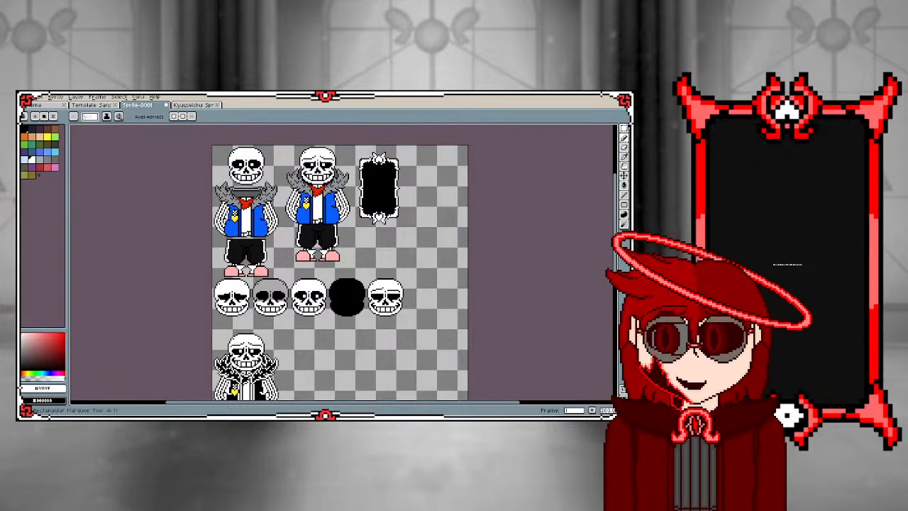
Select the black-and-white sprite and move it about 50 pixels to the right, clearing space beside it below the skull row
{"action": "left_click", "coordinate": [624, 129]}
{"action": "scroll", "coordinate": [232, 309], "scroll_direction": "down", "scroll_amount": 2}
{"action": "scroll", "coordinate": [228, 342], "scroll_direction": "up", "scroll_amount": 2}
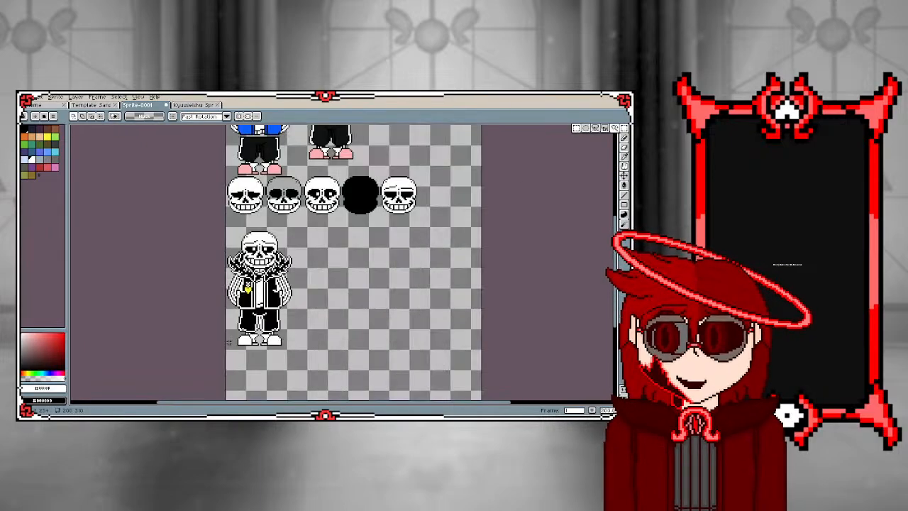
{"action": "scroll", "coordinate": [247, 247], "scroll_direction": "up", "scroll_amount": 1}
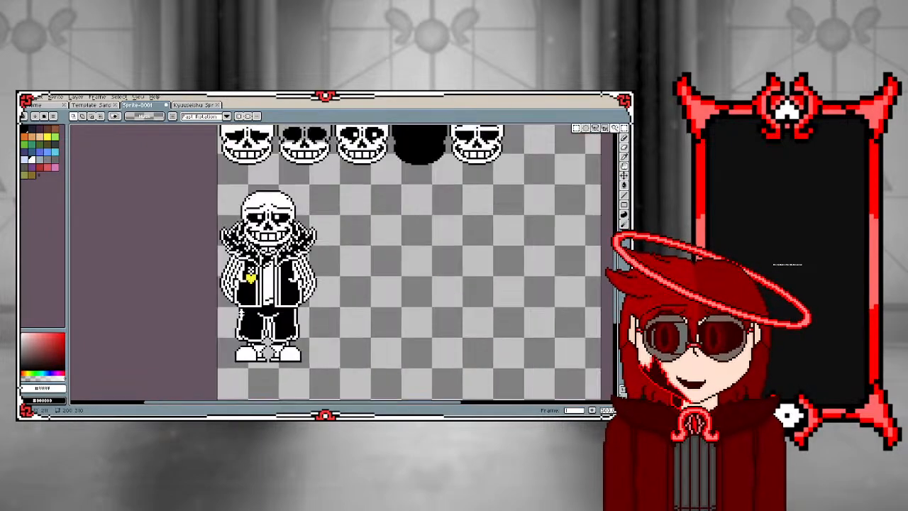
{"action": "left_click_drag", "start_coordinate": [218, 185], "coordinate": [338, 365]}
{"action": "key", "text": "Right"}
{"action": "key", "text": "Right"}
{"action": "key", "text": "Right"}
{"action": "key", "text": "Right"}
{"action": "key", "text": "Right"}
{"action": "key", "text": "Right"}
{"action": "key", "text": "Right"}
{"action": "key", "text": "Right"}
{"action": "key", "text": "Right"}
{"action": "key", "text": "Right"}
{"action": "key", "text": "Right"}
{"action": "key", "text": "Right"}
{"action": "key", "text": "Right"}
{"action": "key", "text": "Right"}
{"action": "key", "text": "Right"}
{"action": "key", "text": "Right"}
{"action": "key", "text": "Right"}
{"action": "key", "text": "Right"}
{"action": "key", "text": "Right"}
{"action": "key", "text": "Right"}
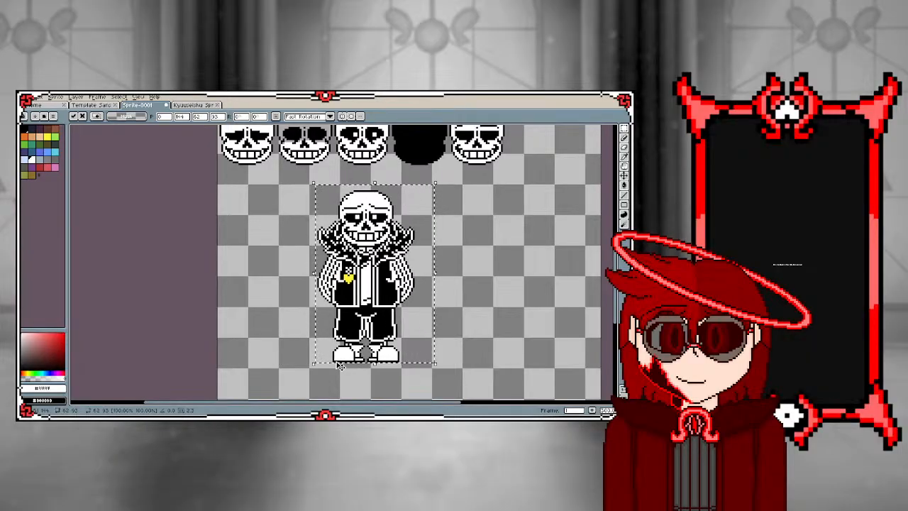
{"action": "left_click", "coordinate": [269, 286]}
{"action": "scroll", "coordinate": [270, 286], "scroll_direction": "down", "scroll_amount": 3}
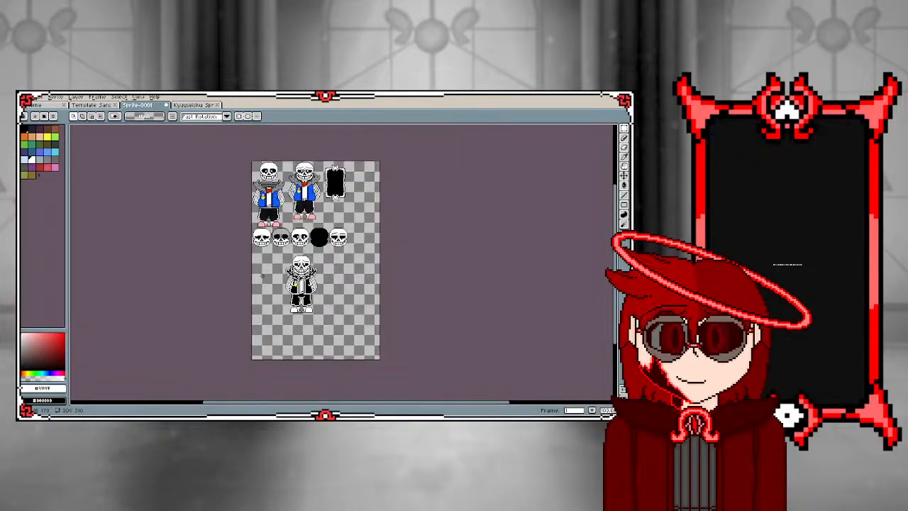
Select the first coloured sprite with its detached skull and fur collar, and paste a duplicate of it
{"action": "scroll", "coordinate": [268, 262], "scroll_direction": "up", "scroll_amount": 1}
{"action": "scroll", "coordinate": [267, 248], "scroll_direction": "down", "scroll_amount": 2}
{"action": "scroll", "coordinate": [267, 240], "scroll_direction": "up", "scroll_amount": 1}
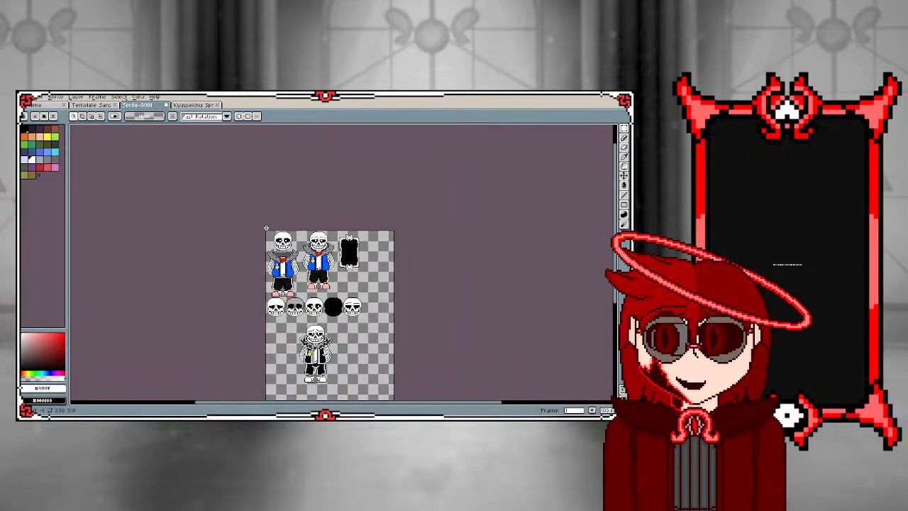
{"action": "left_click_drag", "start_coordinate": [261, 228], "coordinate": [301, 297]}
{"action": "scroll", "coordinate": [282, 327], "scroll_direction": "up", "scroll_amount": 1}
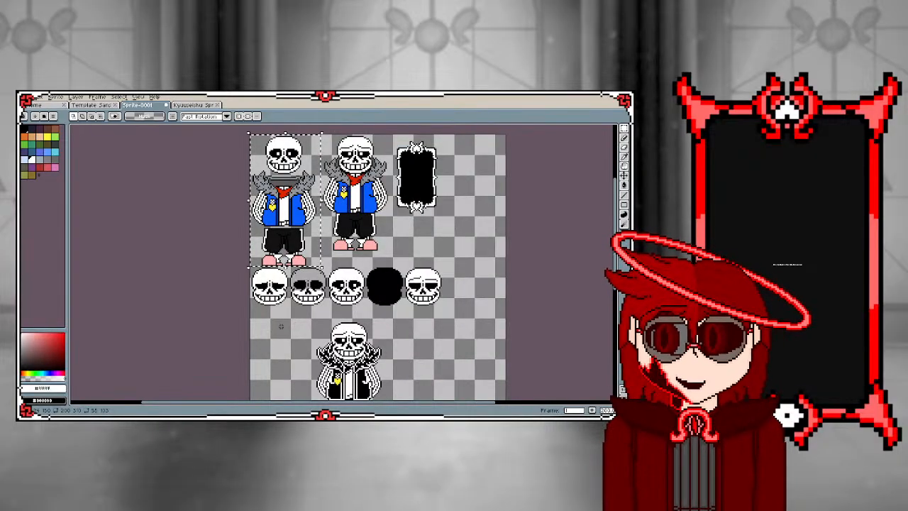
{"action": "key", "text": "ctrl+c"}
{"action": "key", "text": "ctrl+v"}
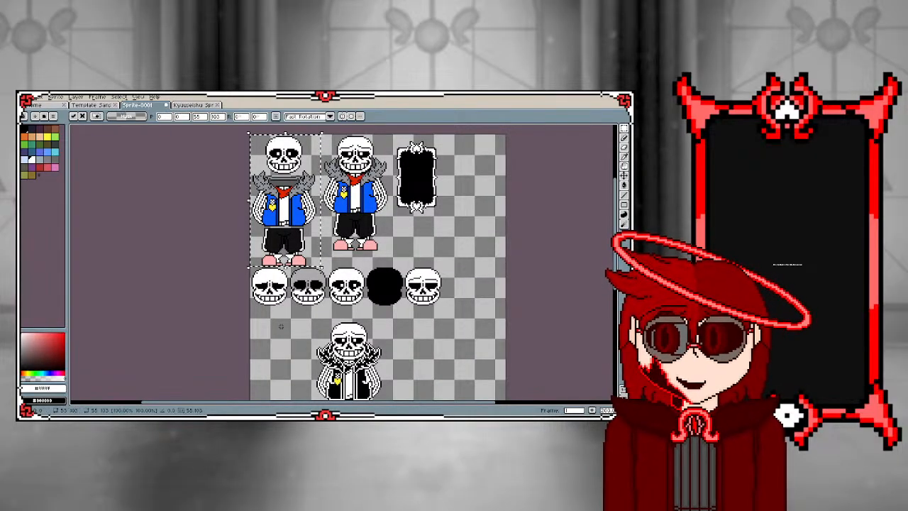
Move the pasted coloured sprite straight down below the skull row, into the empty space beside the black-and-white sprite, and place it there
{"action": "key", "text": "Down"}
{"action": "key", "text": "Down"}
{"action": "key", "text": "Down"}
{"action": "key", "text": "Down"}
{"action": "key", "text": "Down"}
{"action": "key", "text": "Down"}
{"action": "key", "text": "Down"}
{"action": "key", "text": "Down"}
{"action": "key", "text": "Down"}
{"action": "key", "text": "Down"}
{"action": "key", "text": "Down"}
{"action": "key", "text": "Down"}
{"action": "key", "text": "Down"}
{"action": "key", "text": "Down"}
{"action": "key", "text": "Down"}
{"action": "key", "text": "Down"}
{"action": "key", "text": "Down"}
{"action": "key", "text": "Down"}
{"action": "key", "text": "Down"}
{"action": "key", "text": "Down"}
{"action": "key", "text": "Down"}
{"action": "key", "text": "Down"}
{"action": "key", "text": "Down"}
{"action": "key", "text": "Down"}
{"action": "key", "text": "Down"}
{"action": "key", "text": "Down"}
{"action": "key", "text": "Down"}
{"action": "key", "text": "Down"}
{"action": "key", "text": "Down"}
{"action": "key", "text": "Down"}
{"action": "key", "text": "Down"}
{"action": "key", "text": "Down"}
{"action": "key", "text": "Down"}
{"action": "key", "text": "Down"}
{"action": "key", "text": "Down"}
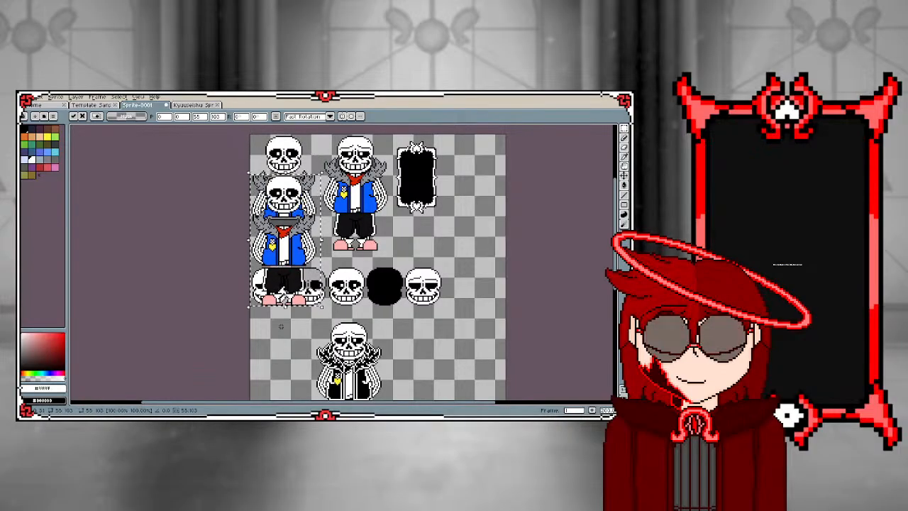
{"action": "key", "text": "Down"}
{"action": "key", "text": "Down"}
{"action": "key", "text": "Down"}
{"action": "key", "text": "Down"}
{"action": "key", "text": "Down"}
{"action": "key", "text": "Down"}
{"action": "key", "text": "Down"}
{"action": "key", "text": "Down"}
{"action": "key", "text": "Down"}
{"action": "key", "text": "Down"}
{"action": "key", "text": "Down"}
{"action": "key", "text": "Down"}
{"action": "key", "text": "Down"}
{"action": "key", "text": "Down"}
{"action": "key", "text": "Down"}
{"action": "key", "text": "Down"}
{"action": "key", "text": "Down"}
{"action": "key", "text": "Down"}
{"action": "key", "text": "Down"}
{"action": "key", "text": "Down"}
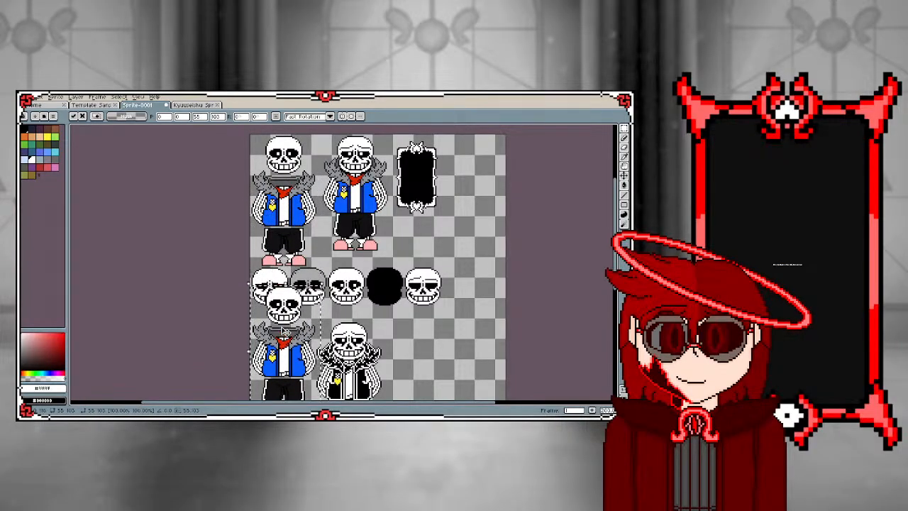
{"action": "key", "text": "Down"}
{"action": "key", "text": "Down"}
{"action": "key", "text": "Down"}
{"action": "key", "text": "Down"}
{"action": "key", "text": "Down"}
{"action": "key", "text": "Down"}
{"action": "key", "text": "Down"}
{"action": "key", "text": "Down"}
{"action": "key", "text": "Down"}
{"action": "key", "text": "Down"}
{"action": "key", "text": "Down"}
{"action": "key", "text": "Down"}
{"action": "key", "text": "Down"}
{"action": "key", "text": "Down"}
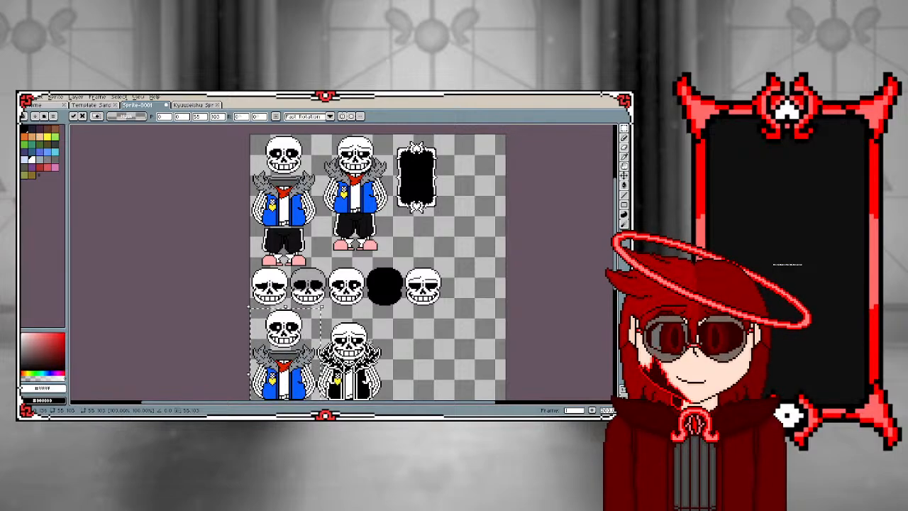
{"action": "scroll", "coordinate": [369, 341], "scroll_direction": "down", "scroll_amount": 1}
{"action": "scroll", "coordinate": [363, 386], "scroll_direction": "up", "scroll_amount": 2}
{"action": "key", "text": "Return"}
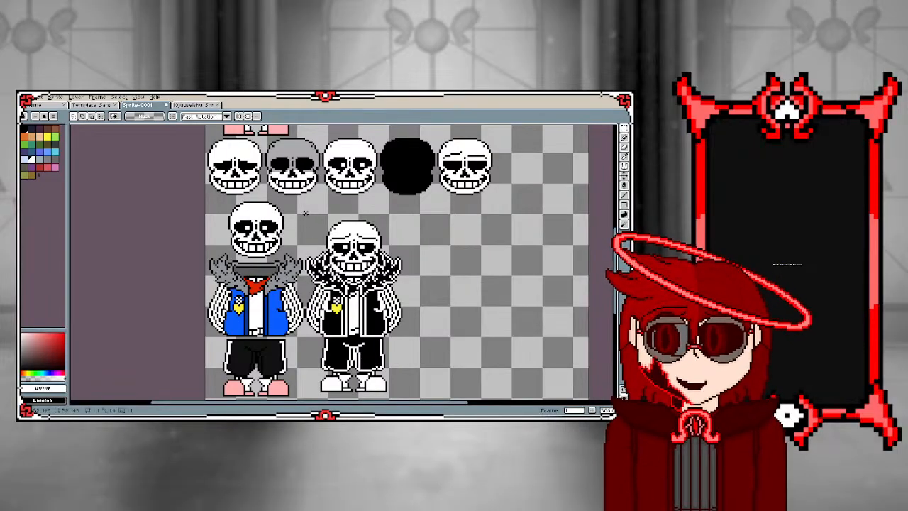
Select the black-and-white sprite and nudge it 1 pixel right and 2 pixels down to line its feet up with the coloured copy
{"action": "left_click_drag", "start_coordinate": [305, 213], "coordinate": [433, 395]}
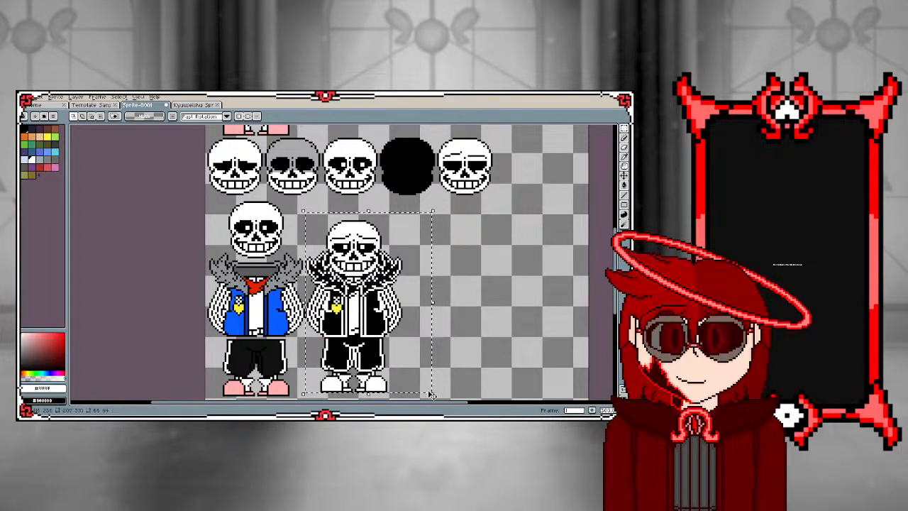
{"action": "key", "text": "Right"}
{"action": "key", "text": "Down"}
{"action": "key", "text": "Down"}
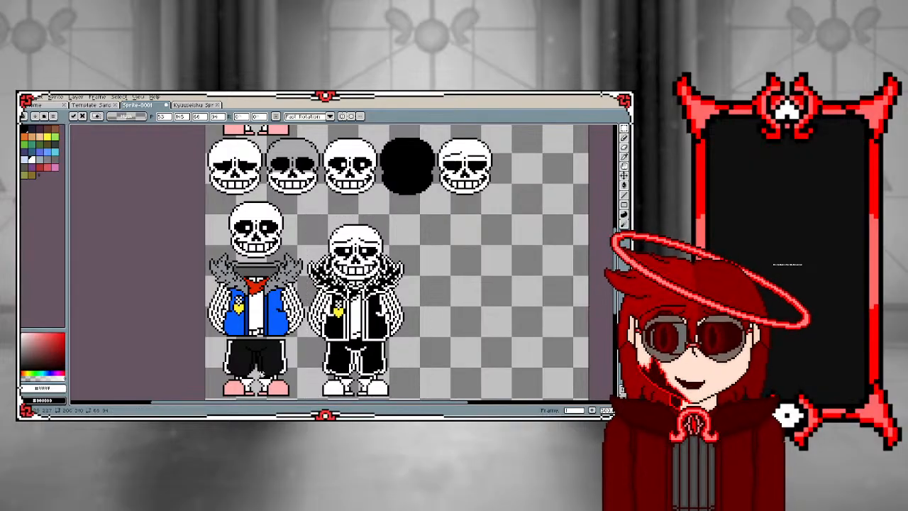
{"action": "left_click", "coordinate": [270, 352]}
{"action": "scroll", "coordinate": [270, 351], "scroll_direction": "down", "scroll_amount": 1}
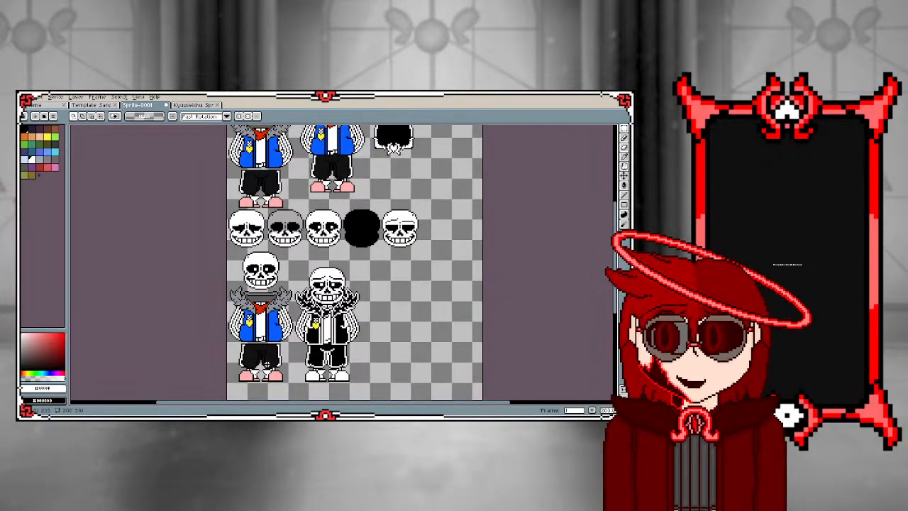
Recolour the outer tip outline of the right-hand fur tuft white on the coloured copy, using the Paint Bucket
{"action": "scroll", "coordinate": [269, 358], "scroll_direction": "up", "scroll_amount": 1}
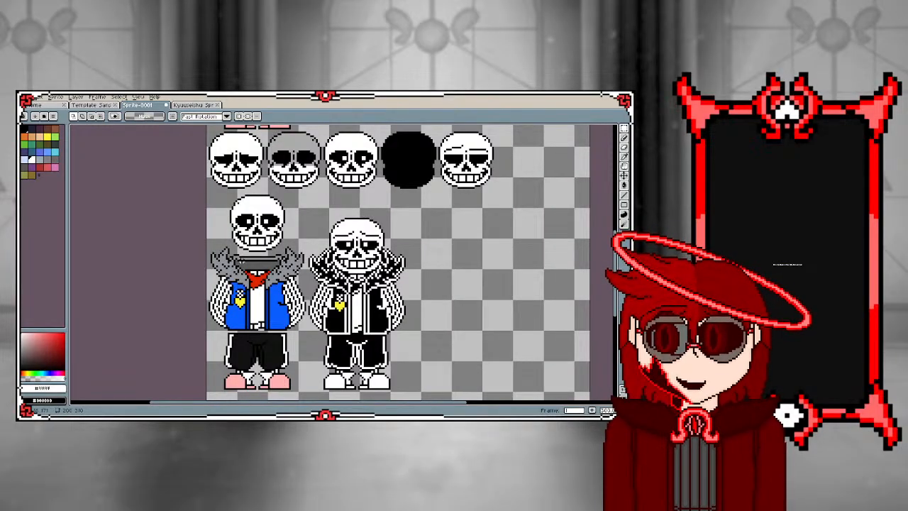
{"action": "scroll", "coordinate": [277, 269], "scroll_direction": "up", "scroll_amount": 2}
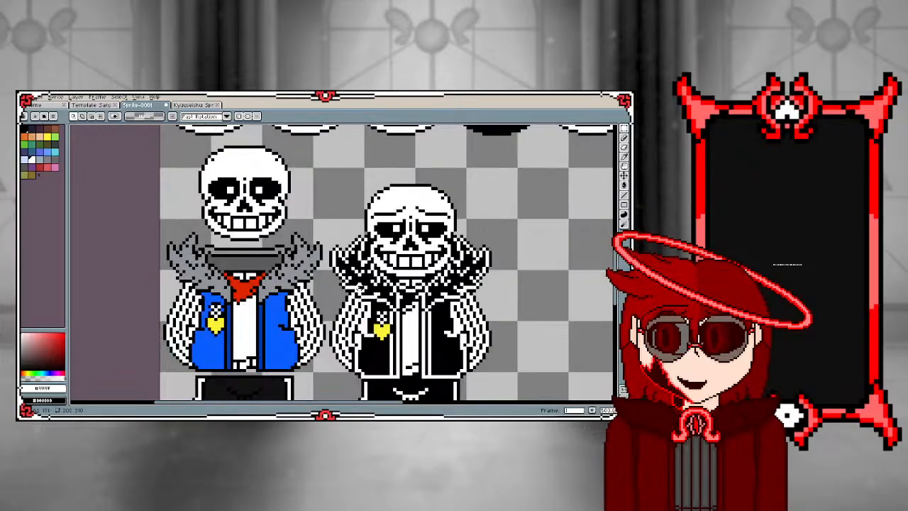
{"action": "scroll", "coordinate": [282, 244], "scroll_direction": "up", "scroll_amount": 1}
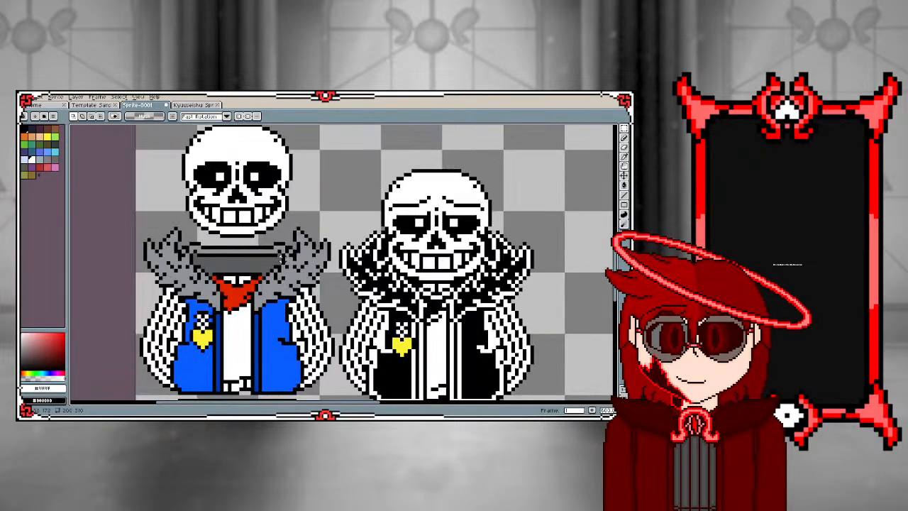
{"action": "scroll", "coordinate": [347, 238], "scroll_direction": "up", "scroll_amount": 1}
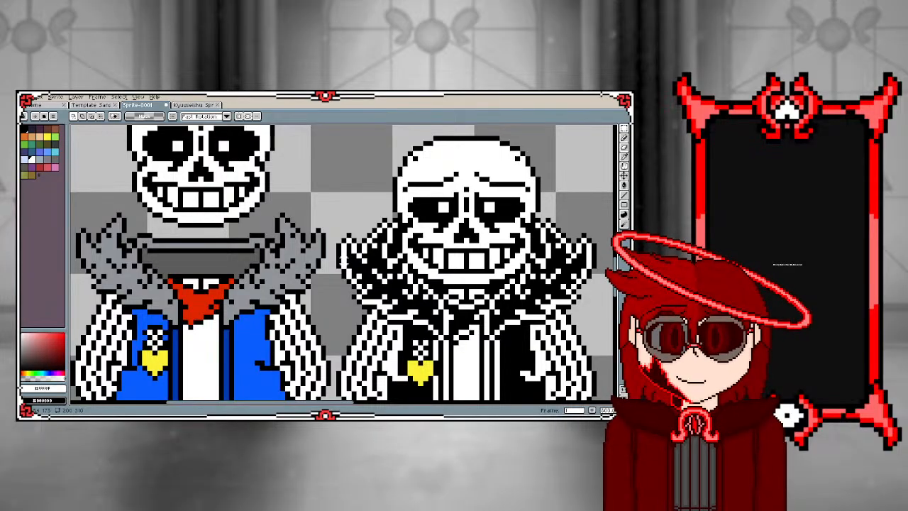
{"action": "key", "text": "i"}
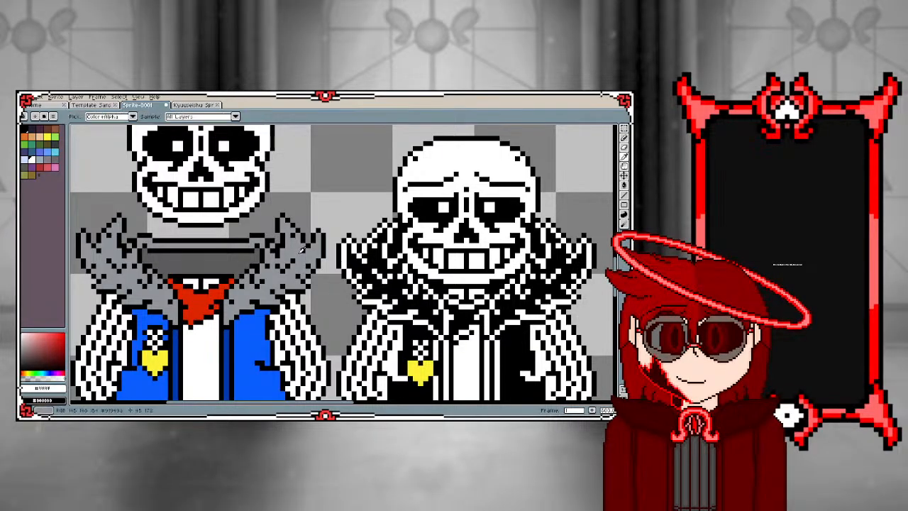
{"action": "key", "text": "h"}
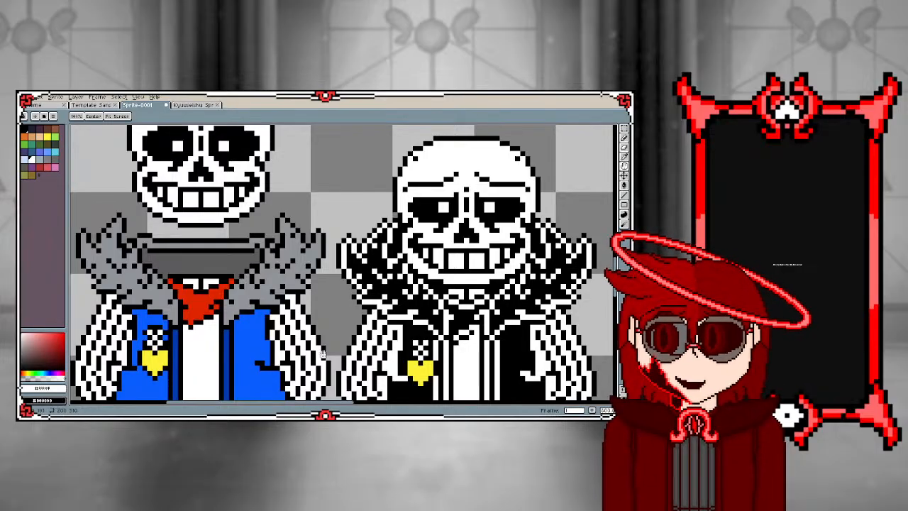
{"action": "scroll", "coordinate": [287, 335], "scroll_direction": "down", "scroll_amount": 3}
{"action": "scroll", "coordinate": [320, 338], "scroll_direction": "down", "scroll_amount": 2}
{"action": "scroll", "coordinate": [320, 354], "scroll_direction": "up", "scroll_amount": 2}
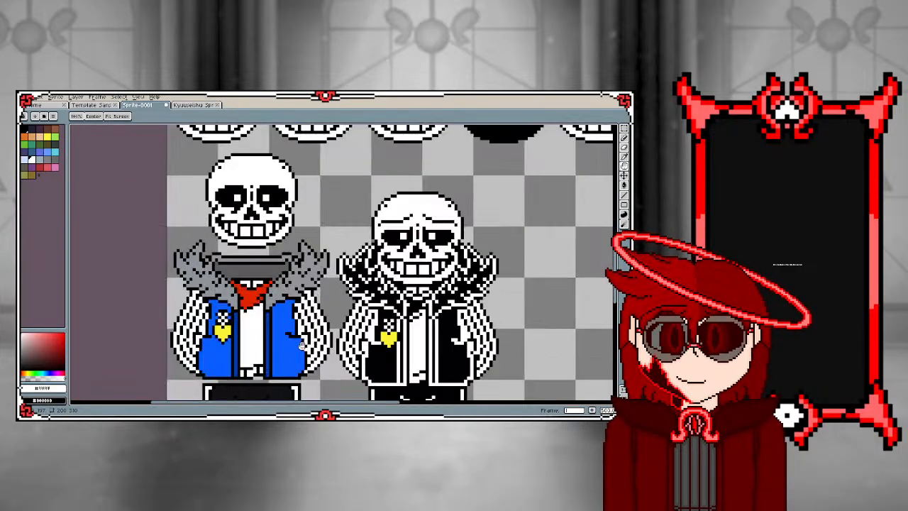
{"action": "scroll", "coordinate": [284, 301], "scroll_direction": "up", "scroll_amount": 1}
{"action": "scroll", "coordinate": [280, 296], "scroll_direction": "up", "scroll_amount": 2}
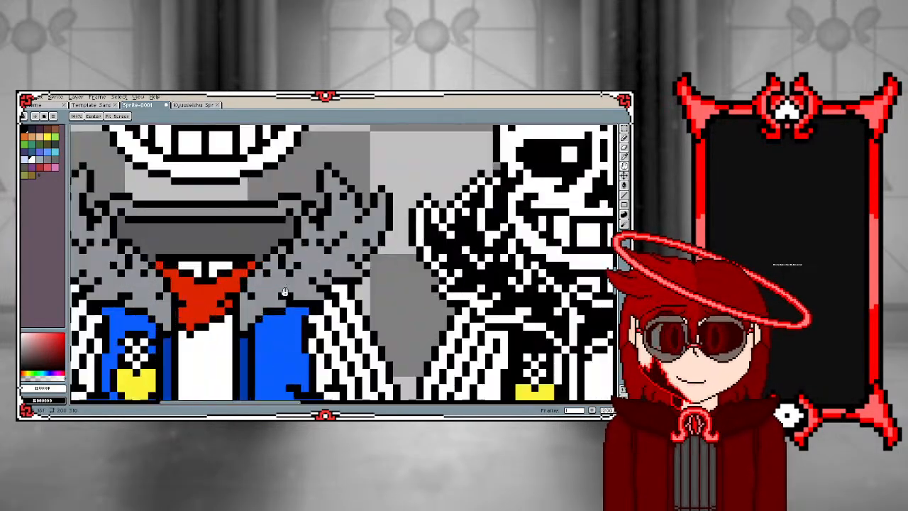
{"action": "key", "text": "w"}
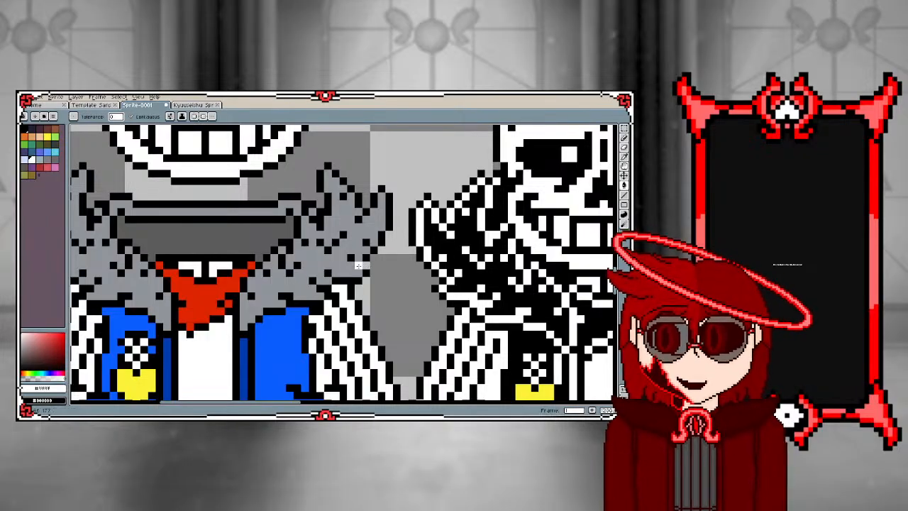
{"action": "left_click", "coordinate": [366, 243]}
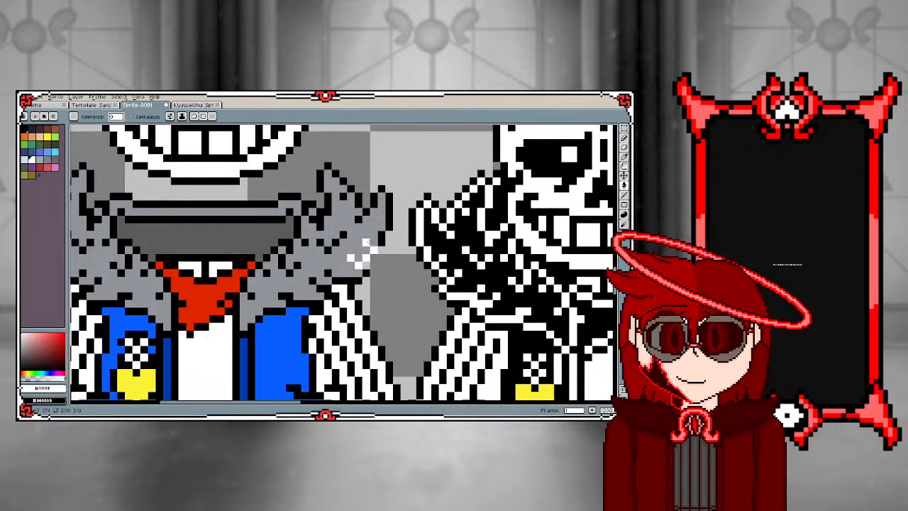
{"action": "left_click", "coordinate": [382, 242]}
{"action": "left_click", "coordinate": [388, 213]}
{"action": "left_click", "coordinate": [382, 188]}
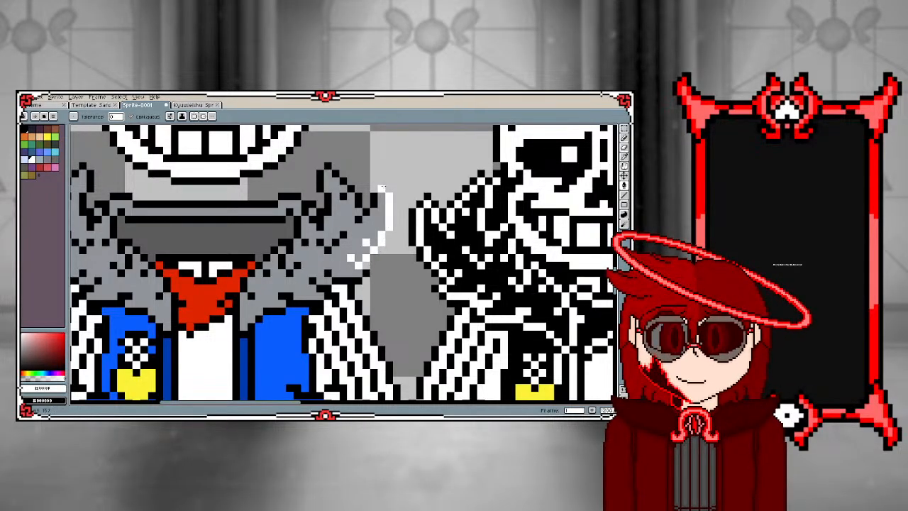
Fill the black outline between the right-hand fur's outer tip and its tall inner spike with white, including both sides of the spike
{"action": "left_click", "coordinate": [366, 211]}
{"action": "left_click", "coordinate": [359, 219]}
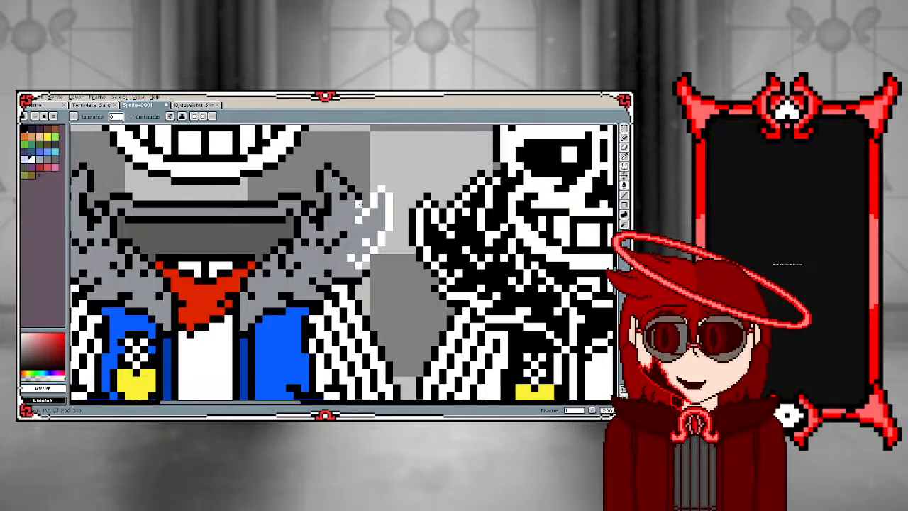
{"action": "left_click", "coordinate": [359, 203]}
{"action": "left_click", "coordinate": [352, 190]}
{"action": "left_click", "coordinate": [344, 181]}
{"action": "left_click", "coordinate": [336, 174]}
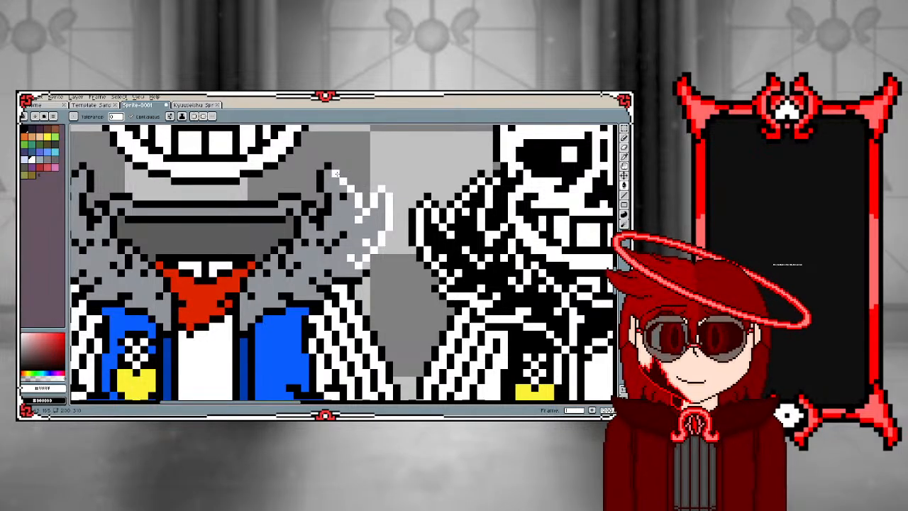
{"action": "left_click", "coordinate": [328, 166]}
{"action": "left_click", "coordinate": [319, 180]}
Fill the black detail pixels at the base of the right-hand fur spike and the collar's right end with white
{"action": "left_click", "coordinate": [343, 196]}
{"action": "left_click", "coordinate": [327, 203]}
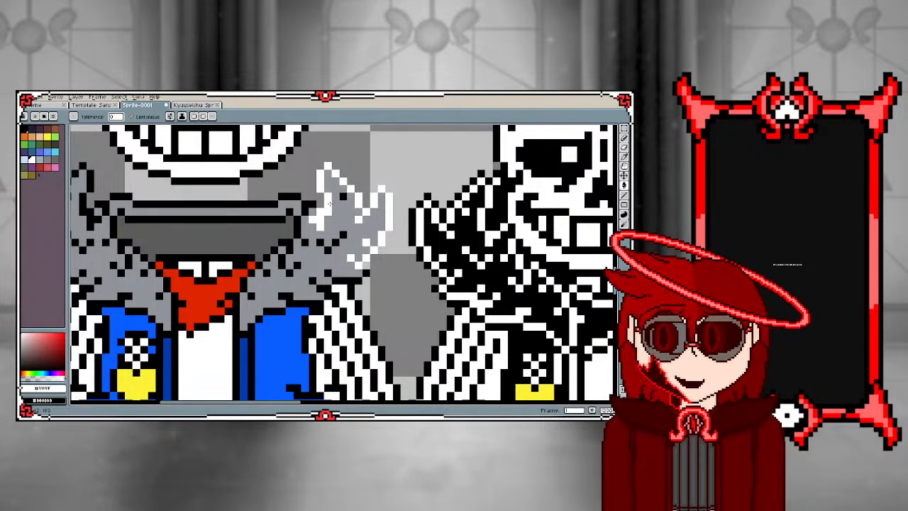
{"action": "left_click", "coordinate": [320, 212]}
{"action": "left_click", "coordinate": [313, 219]}
{"action": "left_click", "coordinate": [306, 208]}
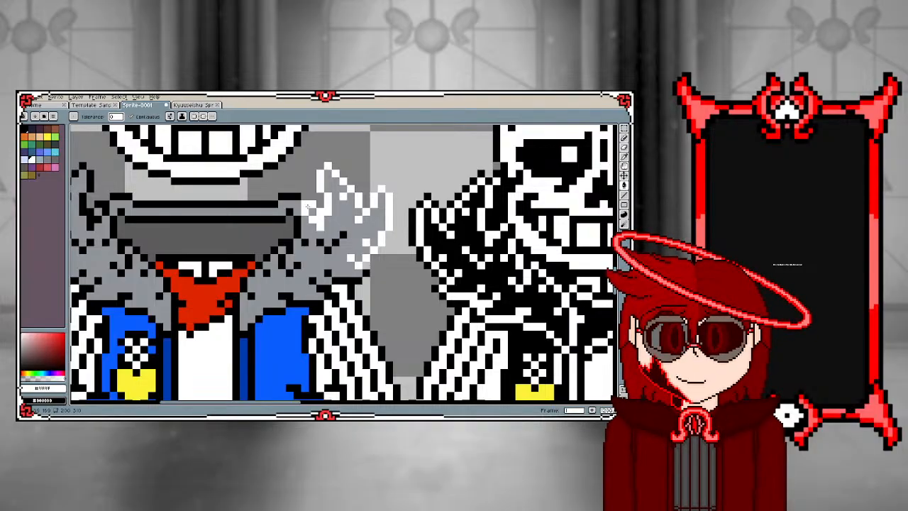
{"action": "left_click", "coordinate": [298, 220]}
{"action": "left_click", "coordinate": [285, 198]}
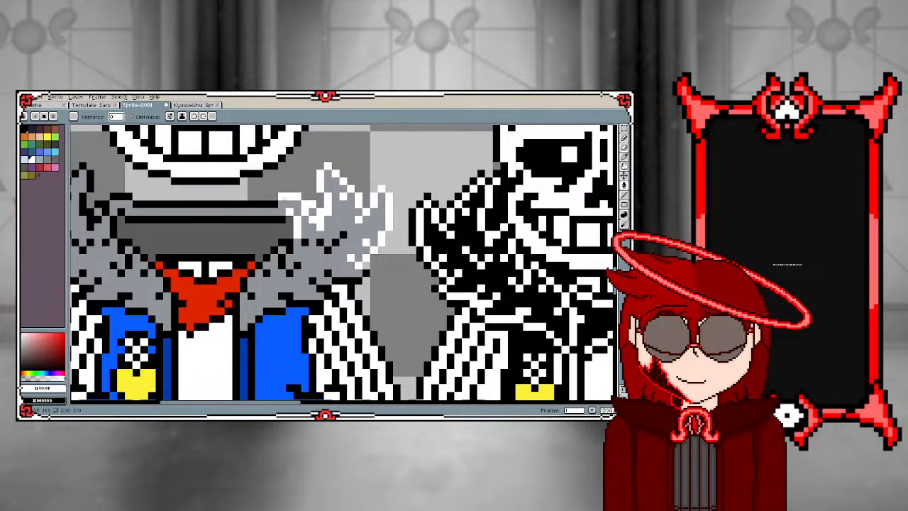
Recolour the collar's two horizontal lines, its left end and the inner edge of the left-hand fur white
{"action": "left_click", "coordinate": [265, 205]}
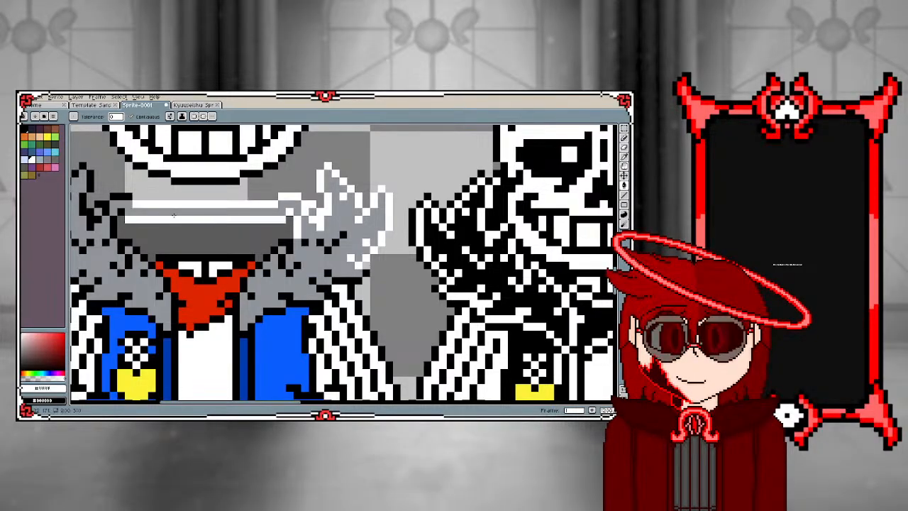
{"action": "left_click", "coordinate": [120, 198]}
{"action": "scroll", "coordinate": [99, 203], "scroll_direction": "down", "scroll_amount": 3}
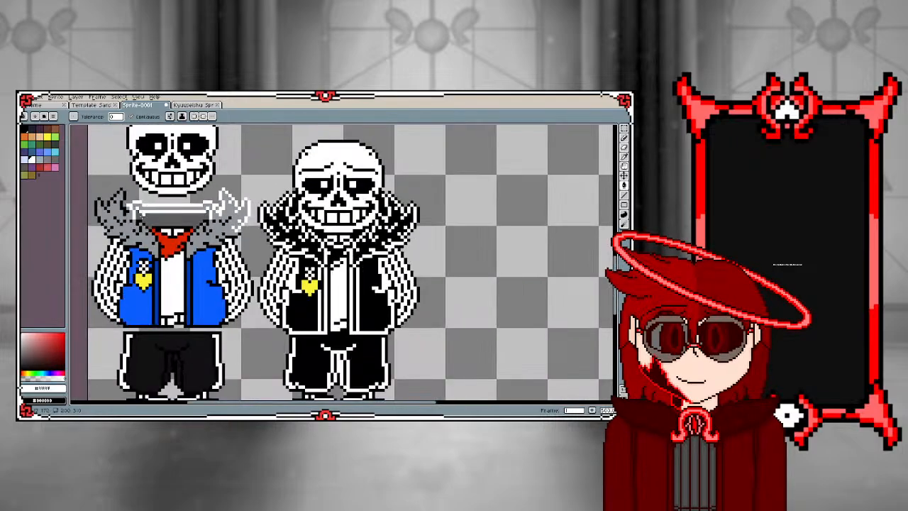
{"action": "scroll", "coordinate": [118, 226], "scroll_direction": "up", "scroll_amount": 1}
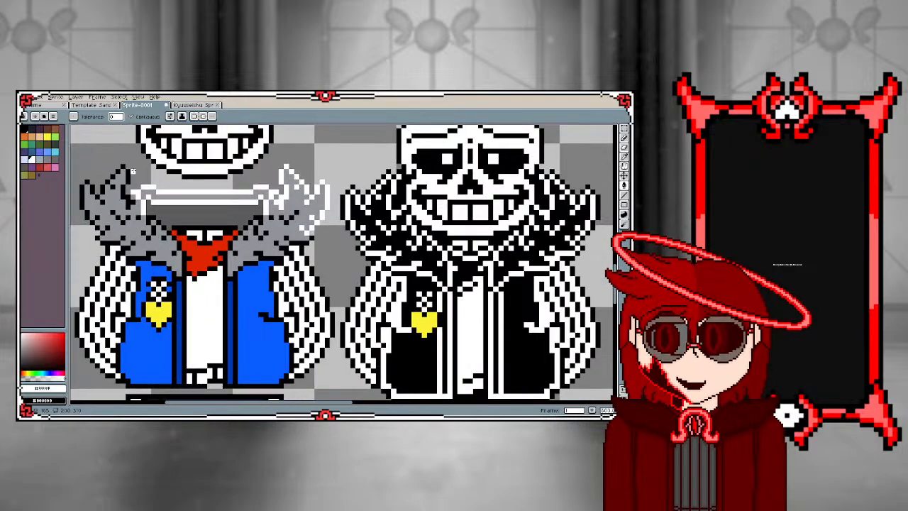
{"action": "scroll", "coordinate": [135, 223], "scroll_direction": "up", "scroll_amount": 2}
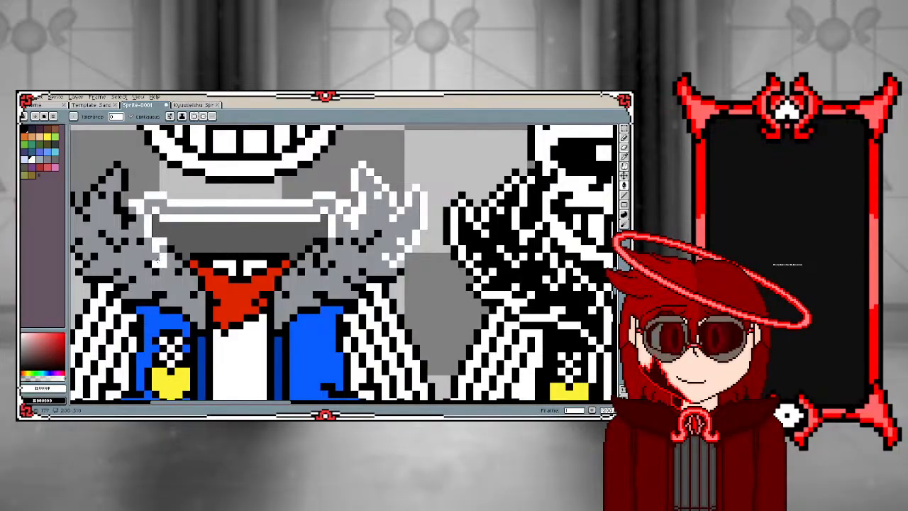
{"action": "scroll", "coordinate": [153, 270], "scroll_direction": "down", "scroll_amount": 3}
{"action": "scroll", "coordinate": [153, 266], "scroll_direction": "up", "scroll_amount": 1}
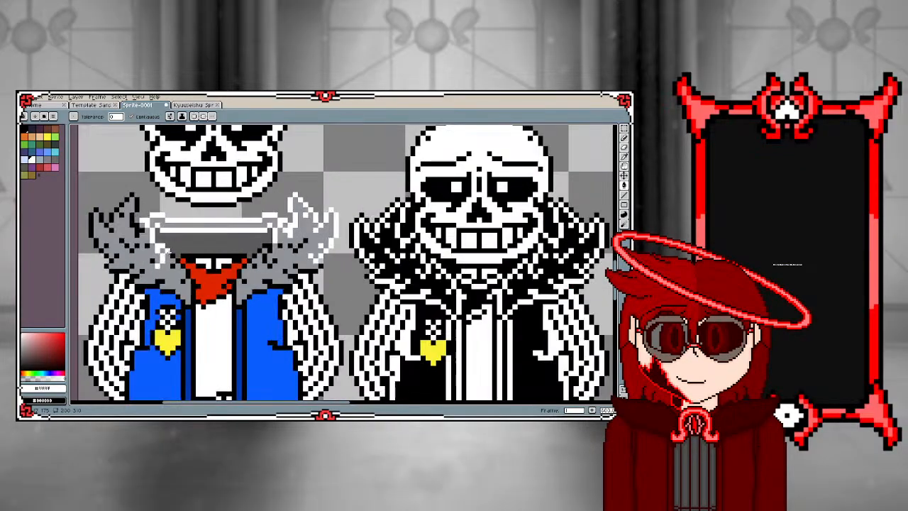
{"action": "scroll", "coordinate": [152, 257], "scroll_direction": "up", "scroll_amount": 2}
{"action": "scroll", "coordinate": [163, 256], "scroll_direction": "down", "scroll_amount": 2}
{"action": "scroll", "coordinate": [173, 256], "scroll_direction": "up", "scroll_amount": 2}
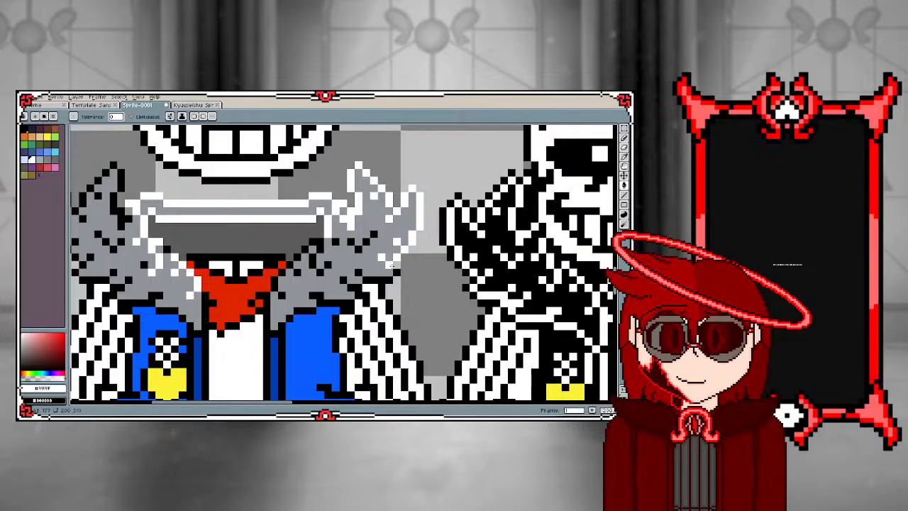
Pencil white pixels at the bottom corners of the blue vest's left panel outline on the coloured copy
{"action": "scroll", "coordinate": [422, 293], "scroll_direction": "down", "scroll_amount": 3}
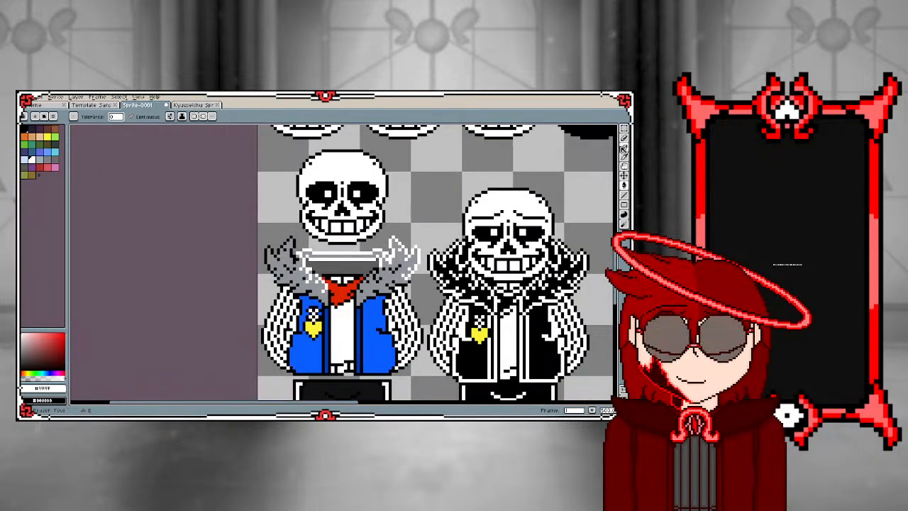
{"action": "left_click", "coordinate": [624, 138]}
{"action": "scroll", "coordinate": [314, 308], "scroll_direction": "up", "scroll_amount": 3}
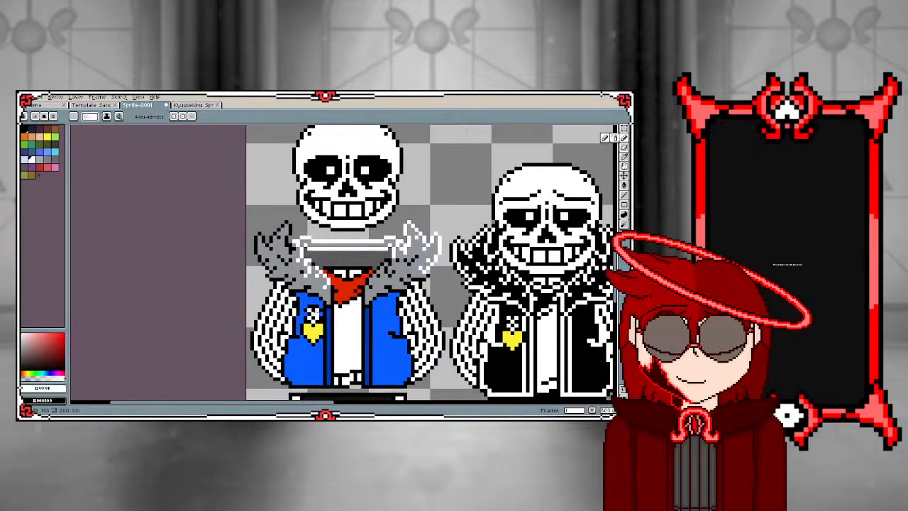
{"action": "scroll", "coordinate": [297, 283], "scroll_direction": "down", "scroll_amount": 3}
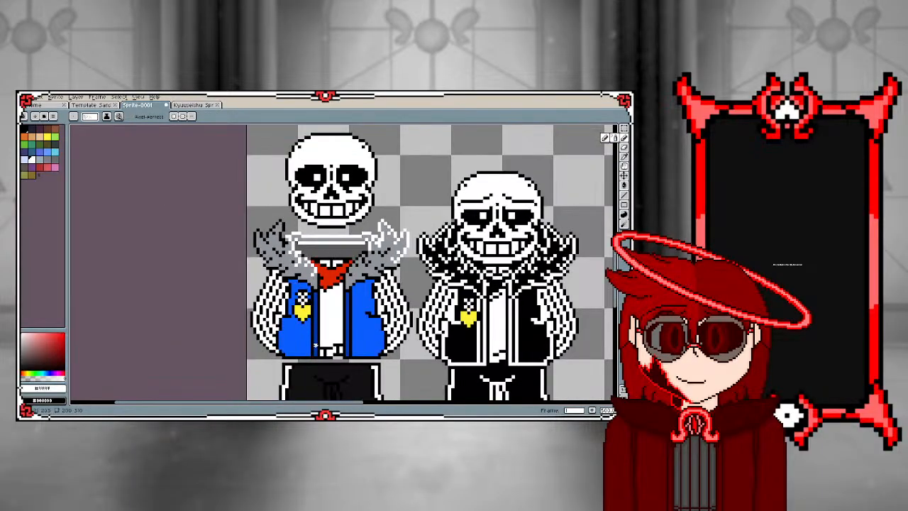
{"action": "scroll", "coordinate": [316, 345], "scroll_direction": "up", "scroll_amount": 2}
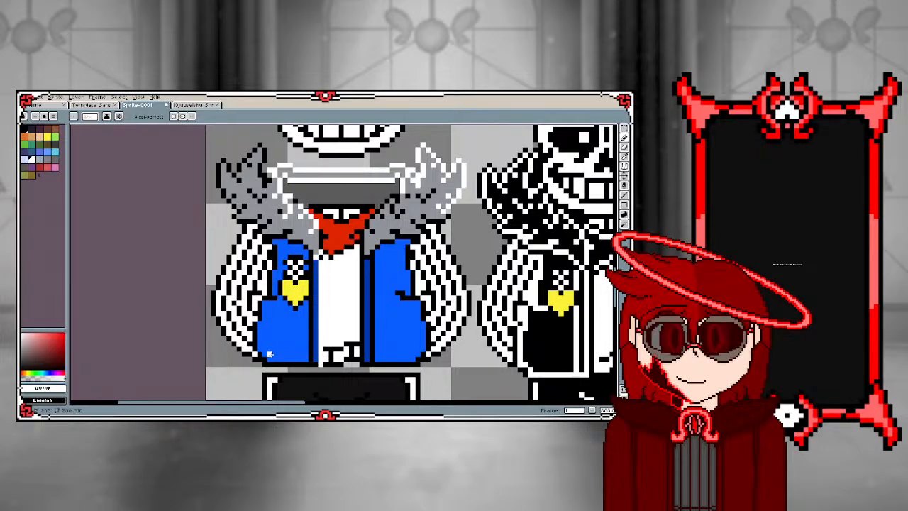
{"action": "scroll", "coordinate": [270, 353], "scroll_direction": "down", "scroll_amount": 2}
{"action": "scroll", "coordinate": [268, 355], "scroll_direction": "up", "scroll_amount": 3}
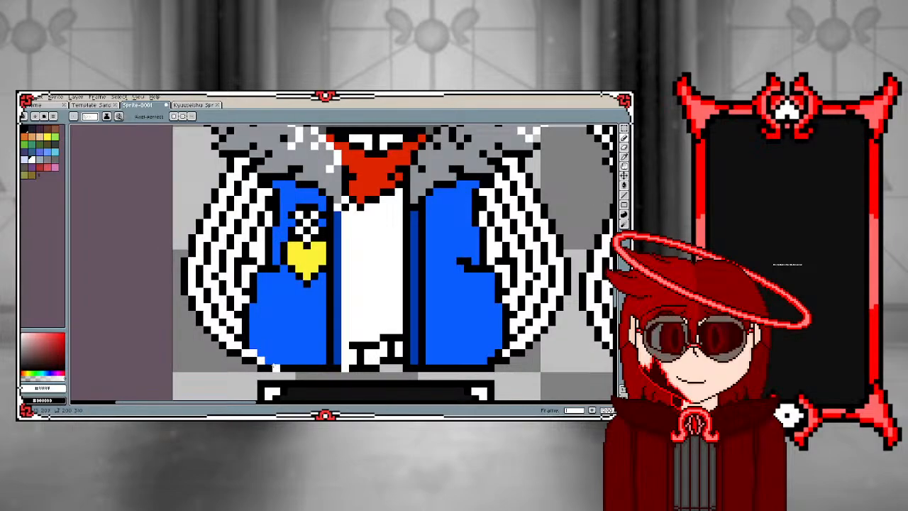
Pencil white separators beside the heart badge, replacing the spilled fill, and fill the left vest panel's inner, bottom and top outline white
{"action": "key", "text": "g"}
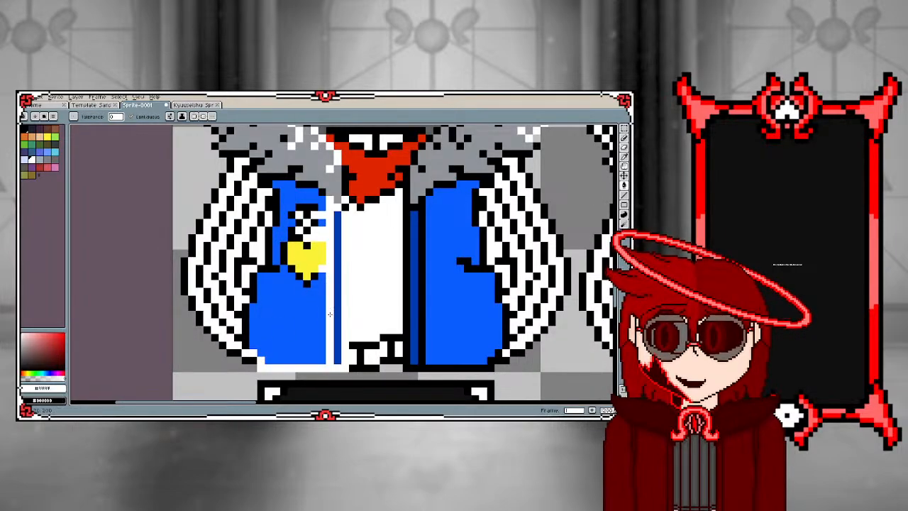
{"action": "key", "text": "ctrl+z"}
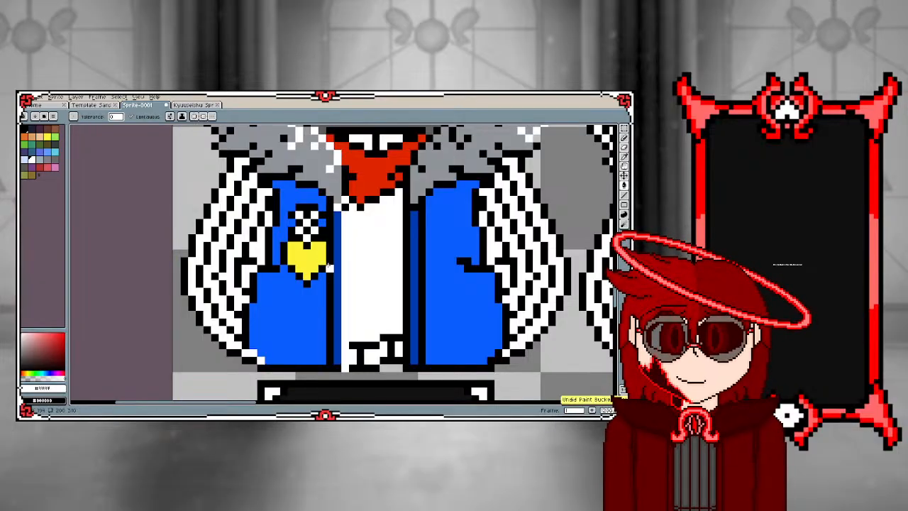
{"action": "key", "text": "b"}
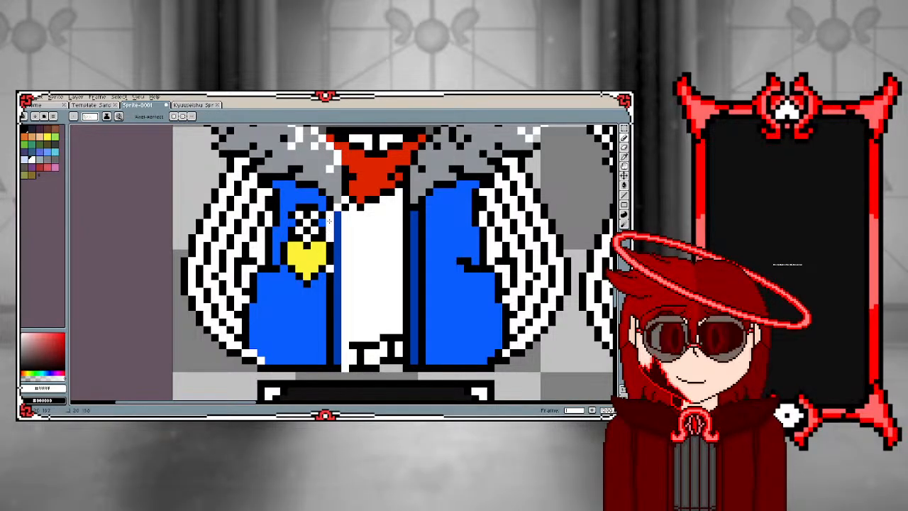
{"action": "key", "text": "g"}
{"action": "left_click", "coordinate": [329, 211]}
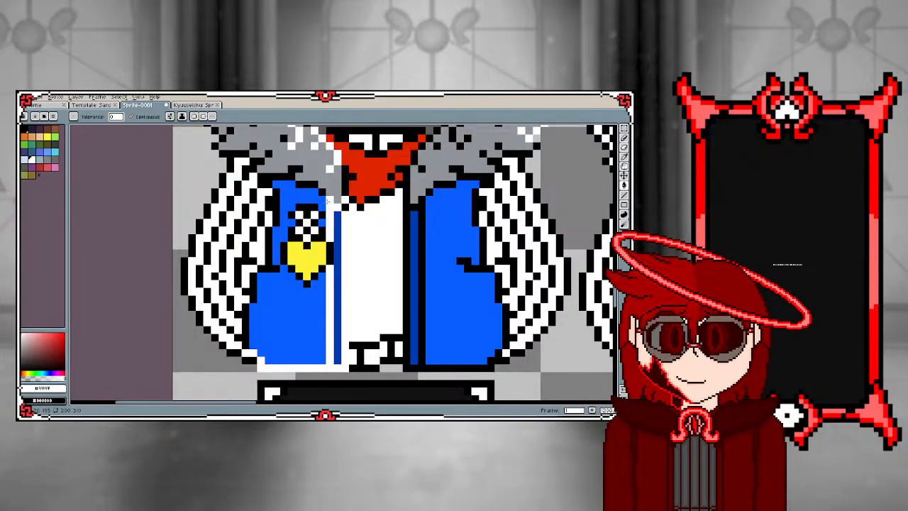
{"action": "left_click", "coordinate": [307, 184]}
Pencil white pixels along the lower edge of the left-hand fur where it meets the sleeve on the coloured copy
{"action": "scroll", "coordinate": [298, 206], "scroll_direction": "up", "scroll_amount": 1}
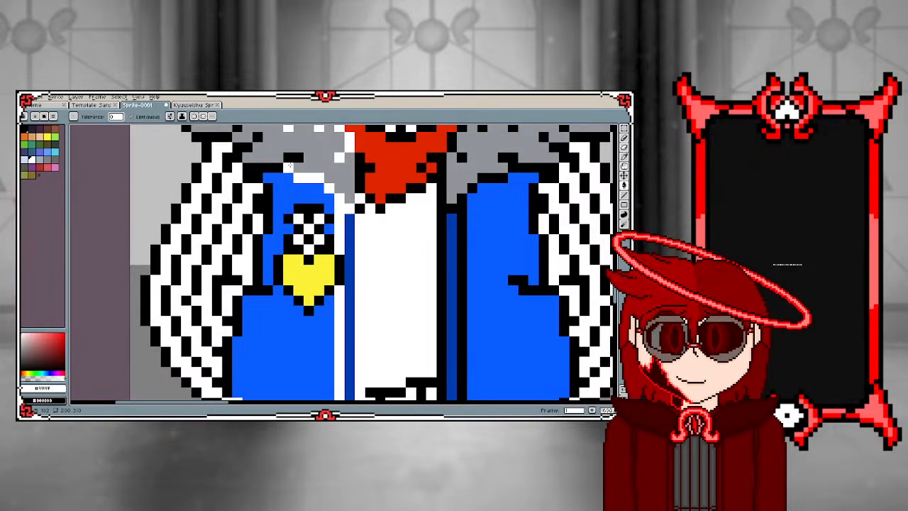
{"action": "key", "text": "b"}
{"action": "scroll", "coordinate": [290, 164], "scroll_direction": "down", "scroll_amount": 2}
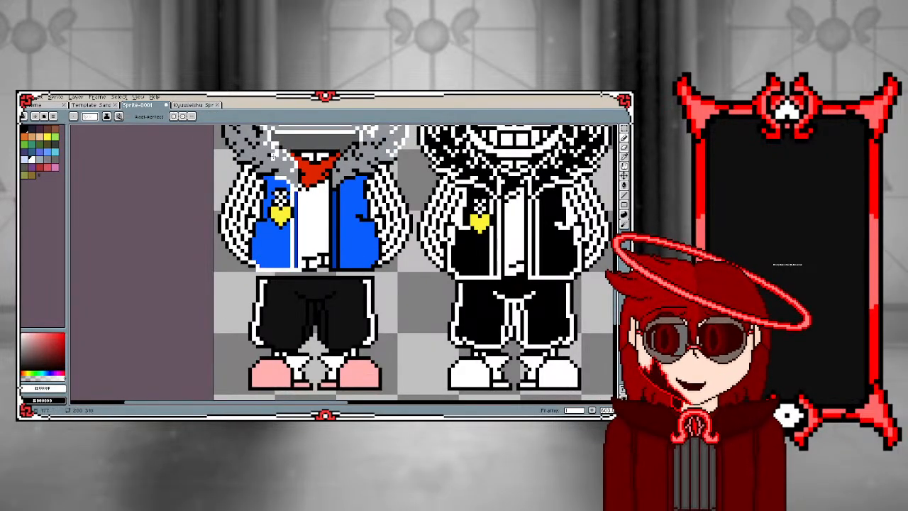
{"action": "scroll", "coordinate": [274, 156], "scroll_direction": "up", "scroll_amount": 1}
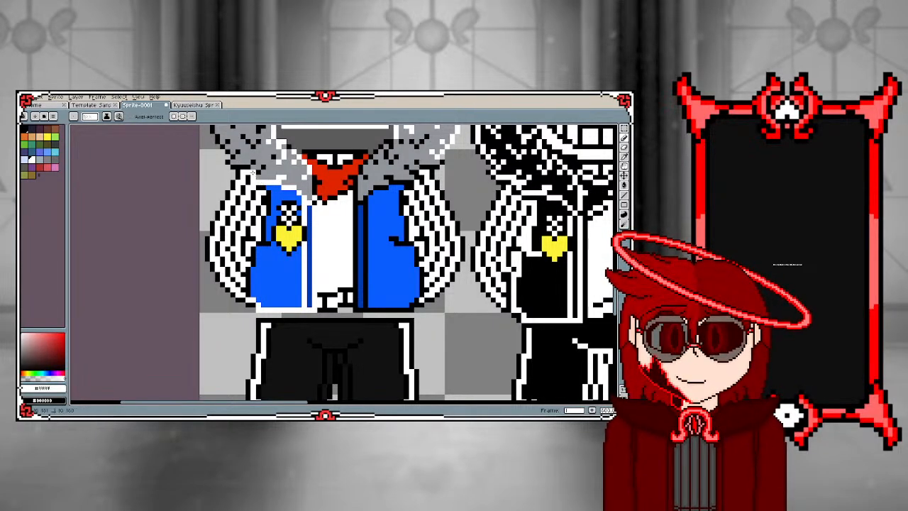
{"action": "scroll", "coordinate": [215, 171], "scroll_direction": "down", "scroll_amount": 1}
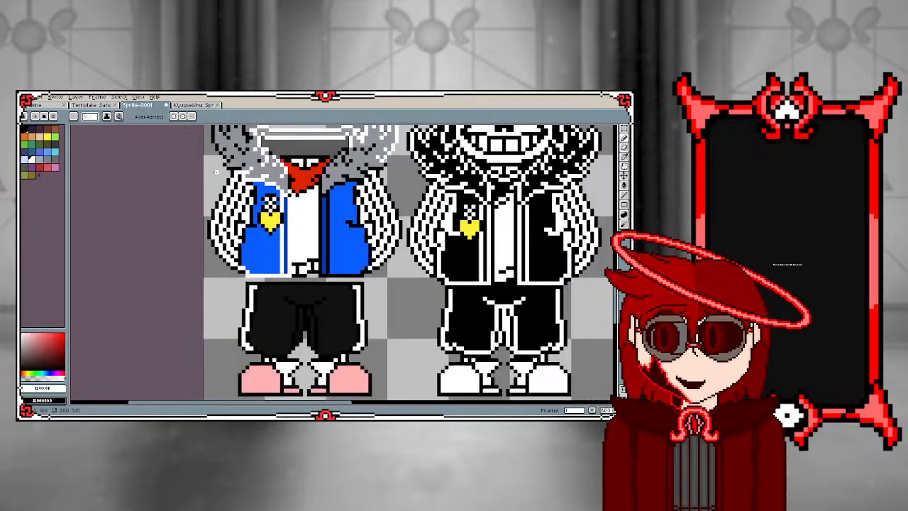
{"action": "scroll", "coordinate": [220, 161], "scroll_direction": "up", "scroll_amount": 1}
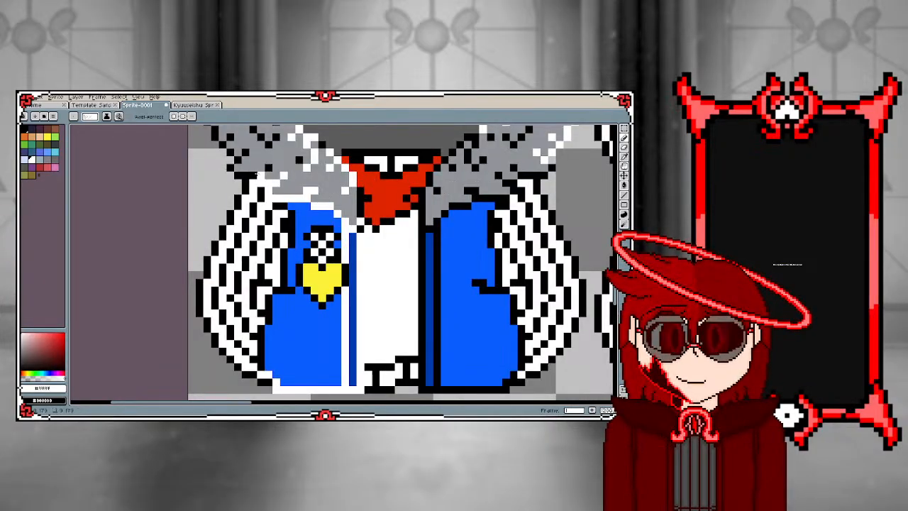
{"action": "scroll", "coordinate": [228, 224], "scroll_direction": "down", "scroll_amount": 1}
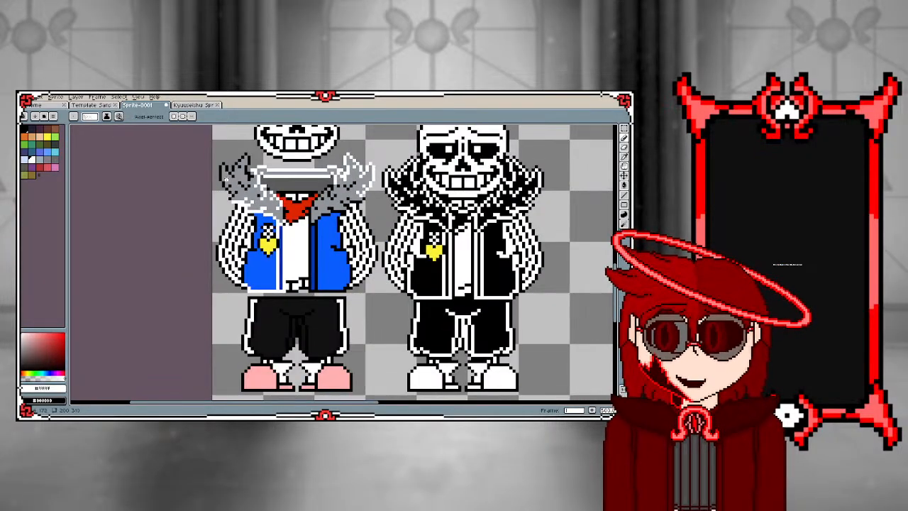
Recolour the black detail pixels inside the left-hand fur and along its inner spike edge white
{"action": "scroll", "coordinate": [276, 208], "scroll_direction": "up", "scroll_amount": 1}
{"action": "scroll", "coordinate": [271, 205], "scroll_direction": "up", "scroll_amount": 1}
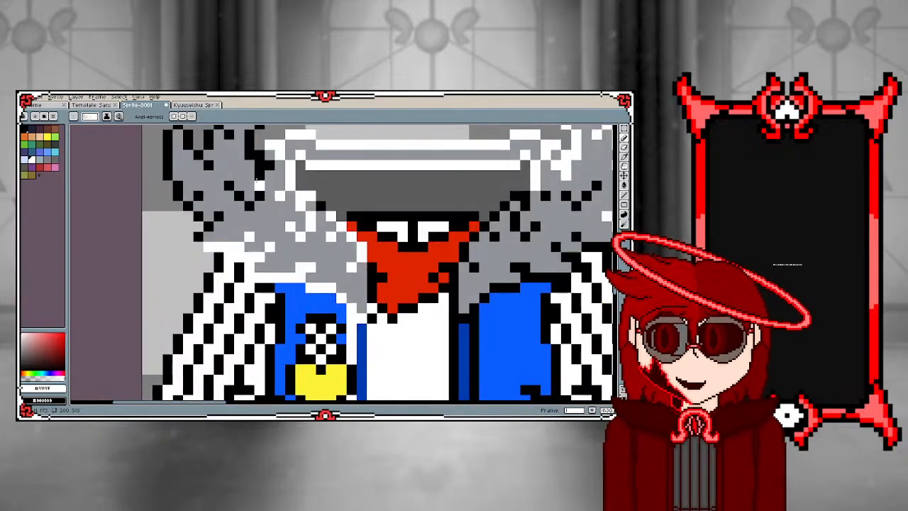
{"action": "key", "text": "g"}
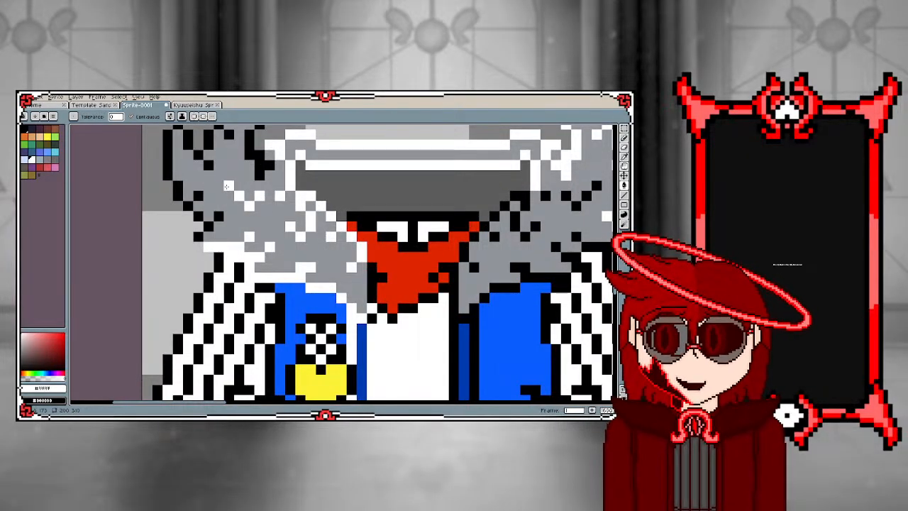
{"action": "scroll", "coordinate": [228, 143], "scroll_direction": "down", "scroll_amount": 2}
{"action": "scroll", "coordinate": [225, 142], "scroll_direction": "up", "scroll_amount": 1}
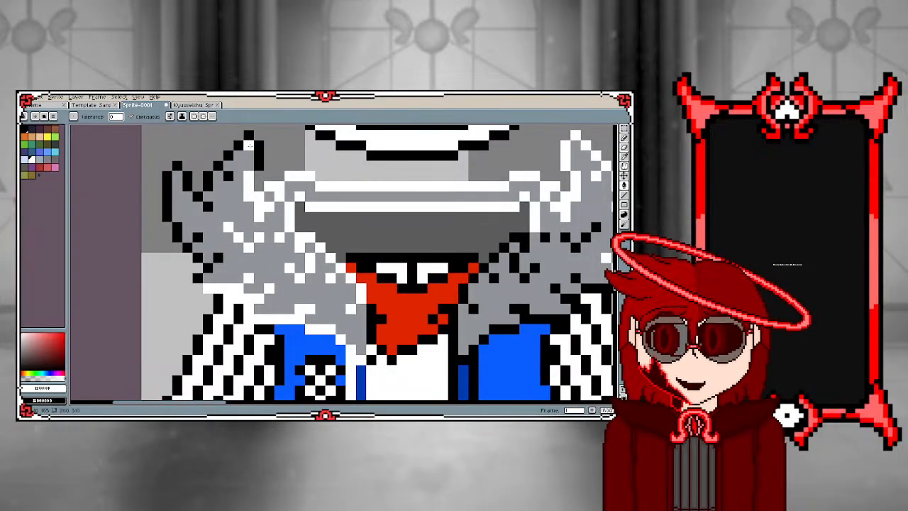
Fill the black outline between the left-hand fur's two spikes white, up to the tip of the outer spike
{"action": "left_click", "coordinate": [228, 154]}
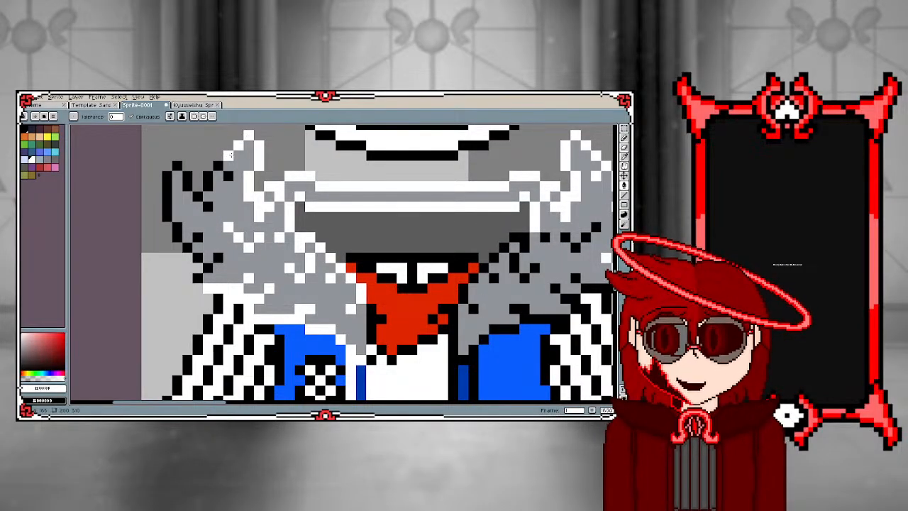
{"action": "left_click", "coordinate": [218, 165]}
{"action": "left_click", "coordinate": [229, 175]}
{"action": "left_click", "coordinate": [208, 177]}
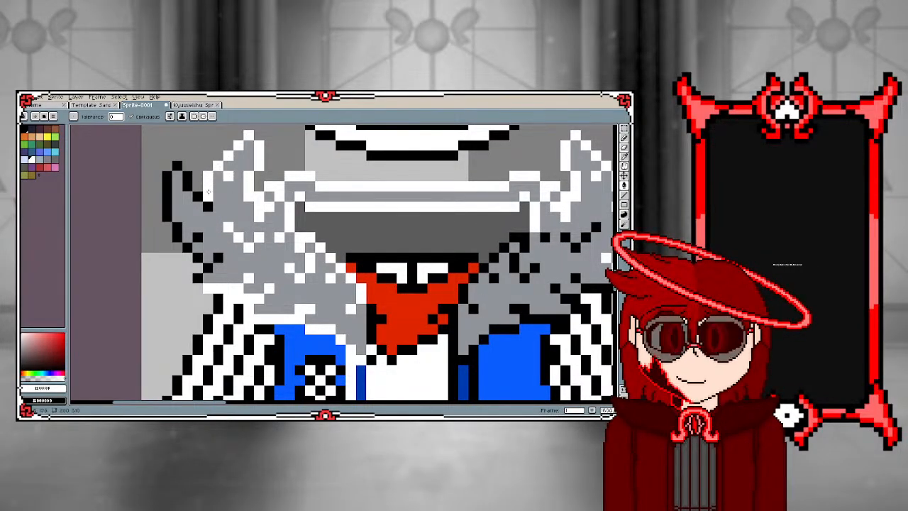
{"action": "left_click", "coordinate": [208, 206]}
{"action": "left_click", "coordinate": [198, 197]}
{"action": "left_click", "coordinate": [187, 181]}
{"action": "left_click", "coordinate": [178, 166]}
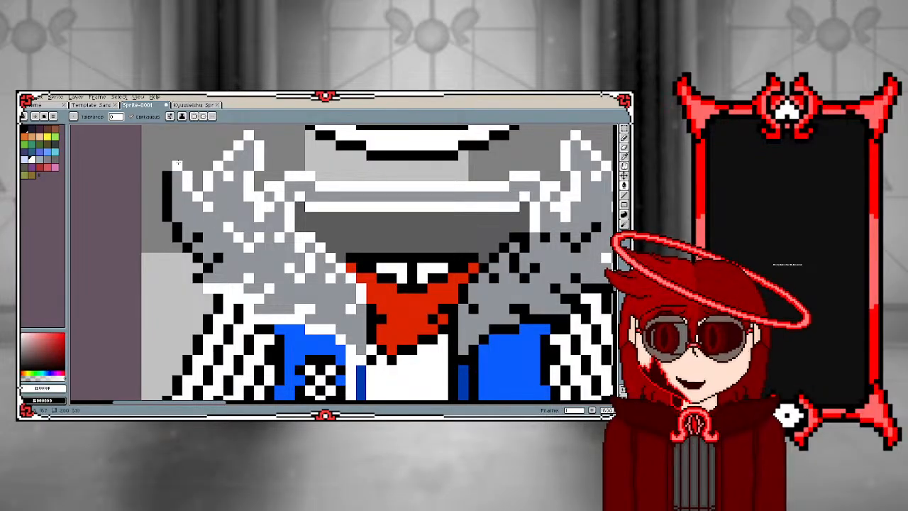
Fill the left-hand fur's outer edge and the black detail pixels along its lower side with white
{"action": "left_click", "coordinate": [168, 197]}
{"action": "left_click", "coordinate": [177, 228]}
{"action": "left_click", "coordinate": [187, 247]}
{"action": "left_click", "coordinate": [198, 237]}
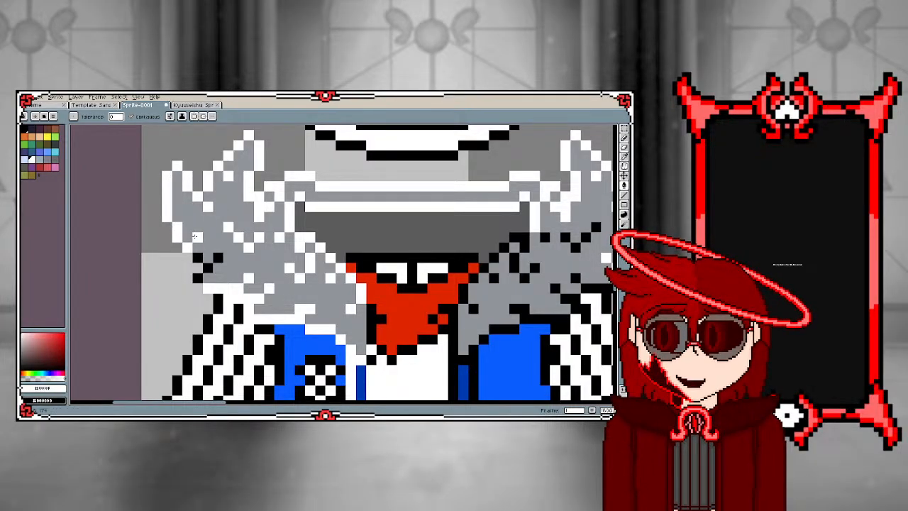
{"action": "left_click", "coordinate": [198, 258]}
{"action": "left_click", "coordinate": [208, 268]}
{"action": "left_click", "coordinate": [218, 258]}
{"action": "left_click", "coordinate": [208, 278]}
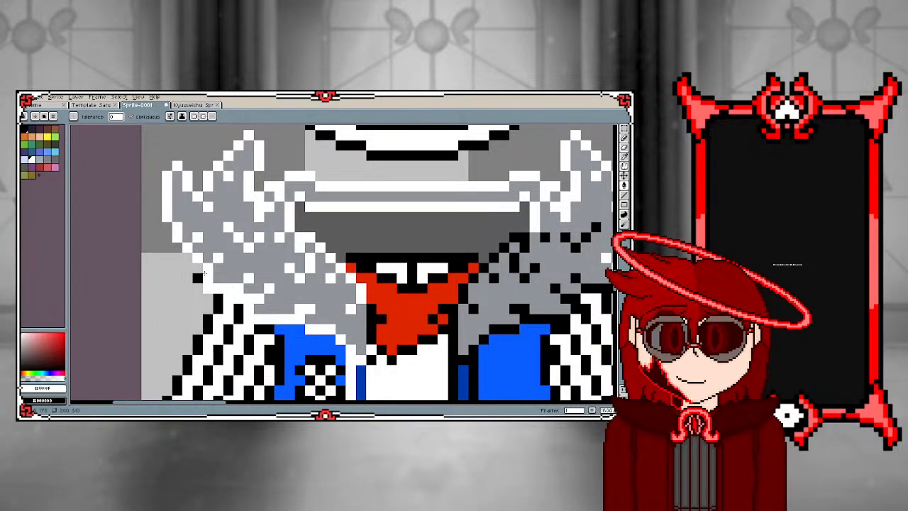
{"action": "left_click", "coordinate": [198, 278]}
{"action": "scroll", "coordinate": [185, 244], "scroll_direction": "down", "scroll_amount": 3}
{"action": "scroll", "coordinate": [186, 310], "scroll_direction": "up", "scroll_amount": 2}
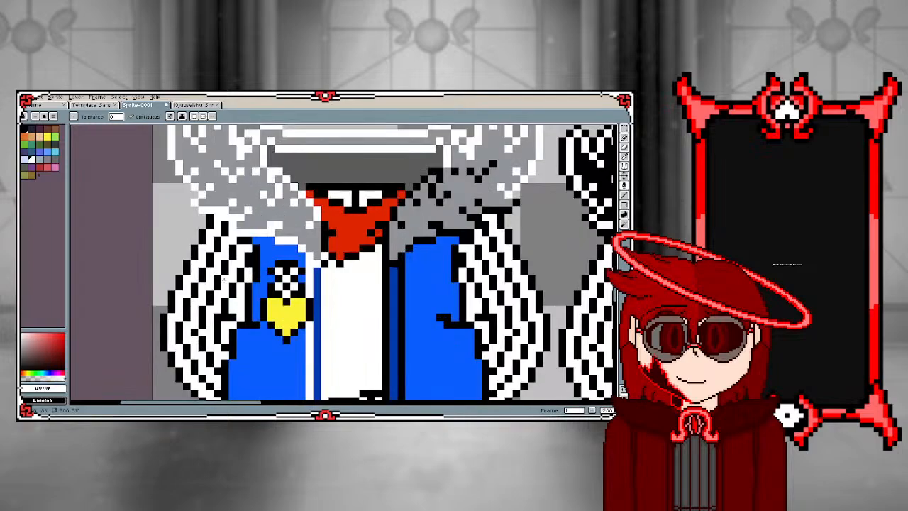
Sample black and pencil the left sleeve's outline pixels beside the fur and the vest's bottom corner
{"action": "key", "text": "i"}
{"action": "left_click", "coordinate": [254, 260]}
{"action": "key", "text": "b"}
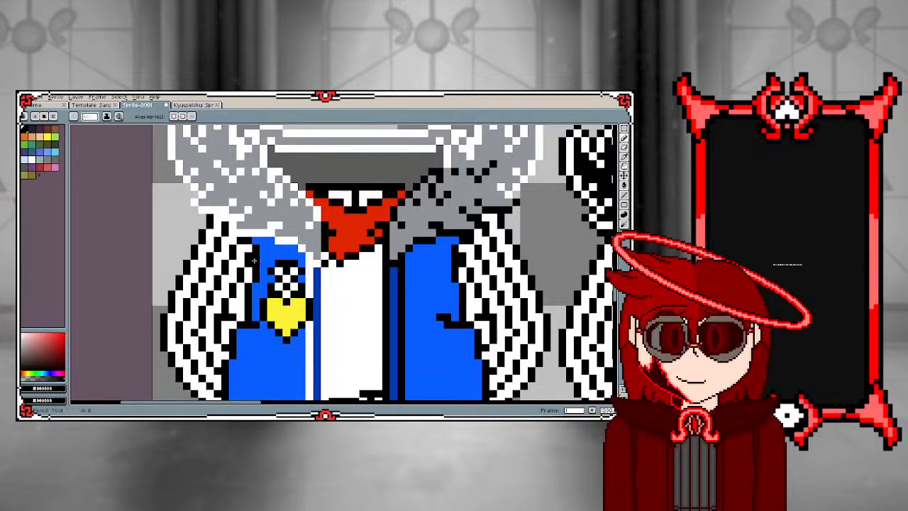
{"action": "scroll", "coordinate": [241, 242], "scroll_direction": "down", "scroll_amount": 1}
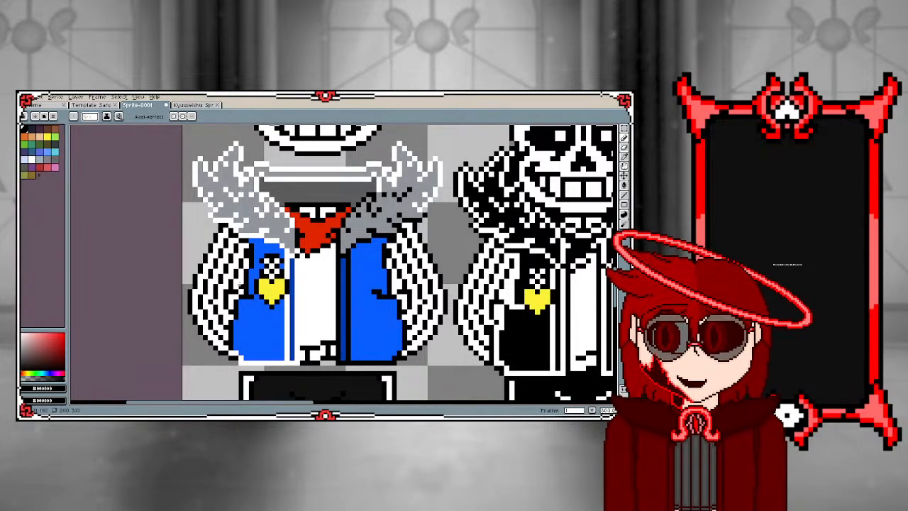
{"action": "scroll", "coordinate": [227, 291], "scroll_direction": "down", "scroll_amount": 2}
{"action": "scroll", "coordinate": [246, 325], "scroll_direction": "up", "scroll_amount": 1}
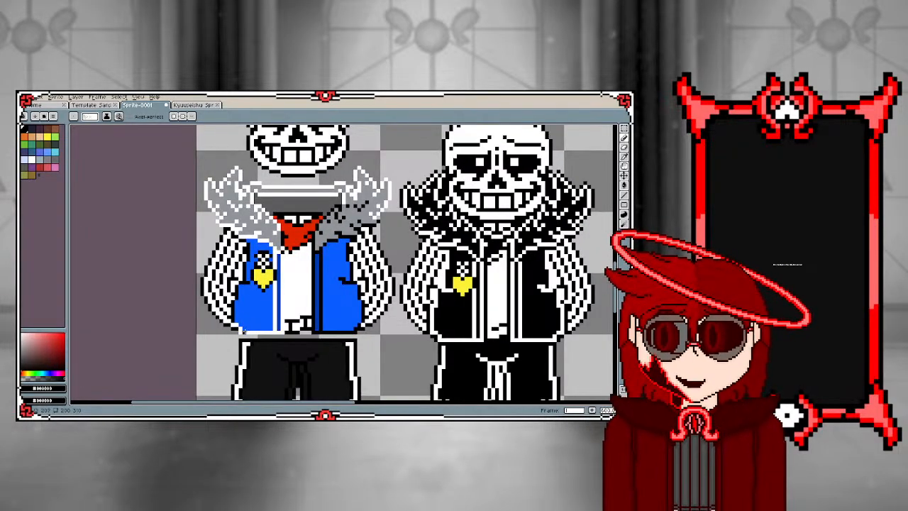
{"action": "scroll", "coordinate": [234, 327], "scroll_direction": "up", "scroll_amount": 2}
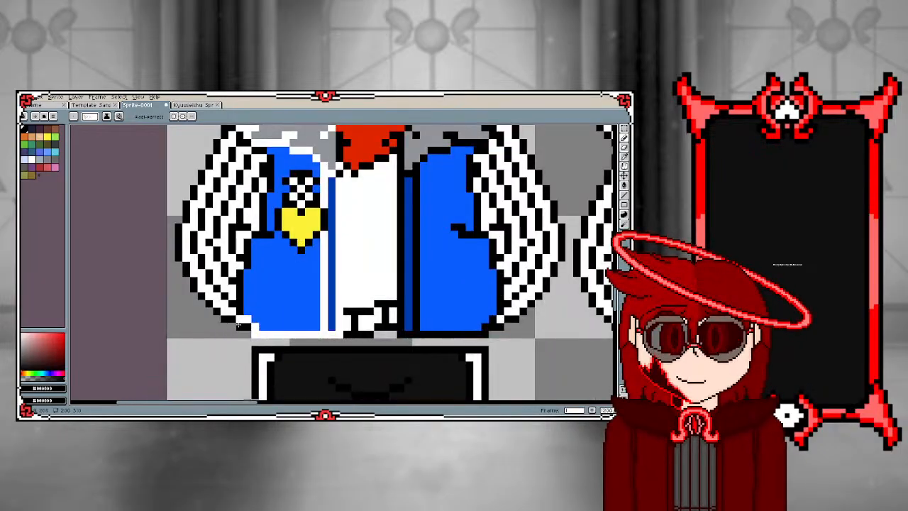
{"action": "scroll", "coordinate": [238, 325], "scroll_direction": "down", "scroll_amount": 2}
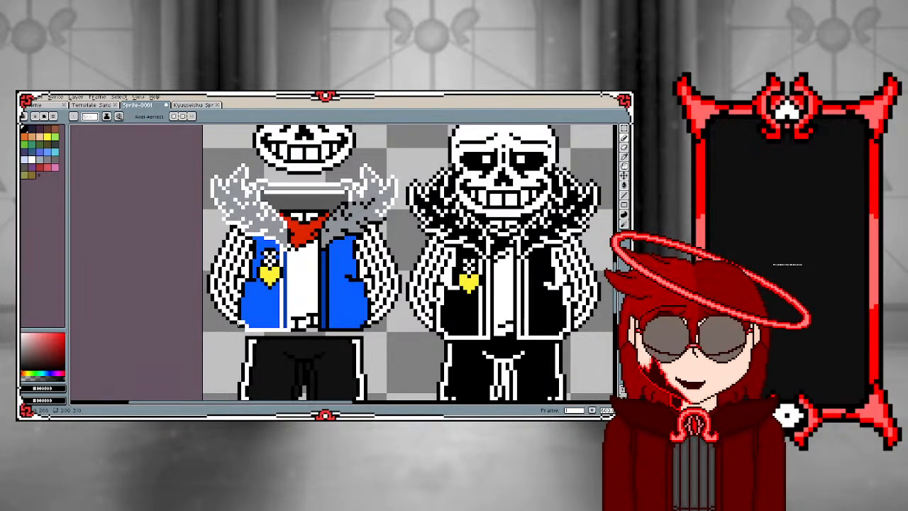
{"action": "scroll", "coordinate": [239, 298], "scroll_direction": "up", "scroll_amount": 1}
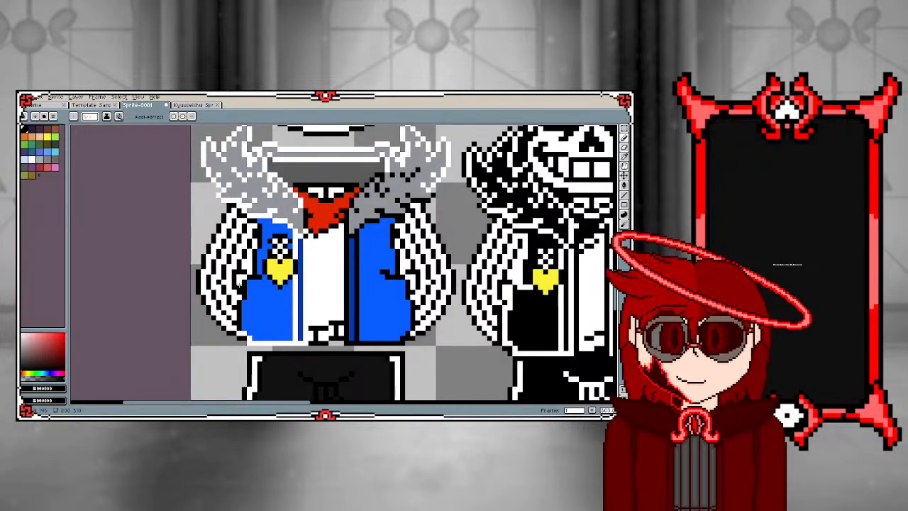
Sample white and pencil the left vest panel's outer edge and pocket outline white along the sleeve
{"action": "key", "text": "i"}
{"action": "left_click", "coordinate": [245, 283]}
{"action": "key", "text": "b"}
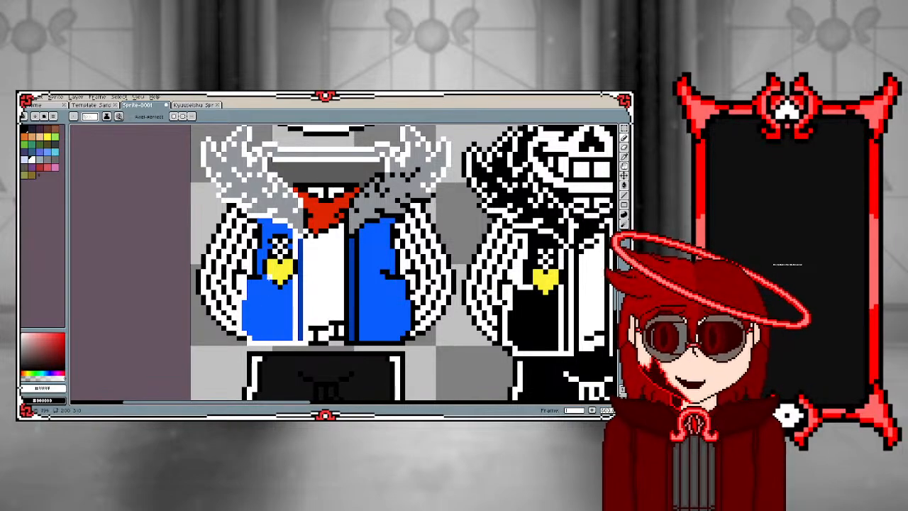
{"action": "scroll", "coordinate": [247, 263], "scroll_direction": "up", "scroll_amount": 1}
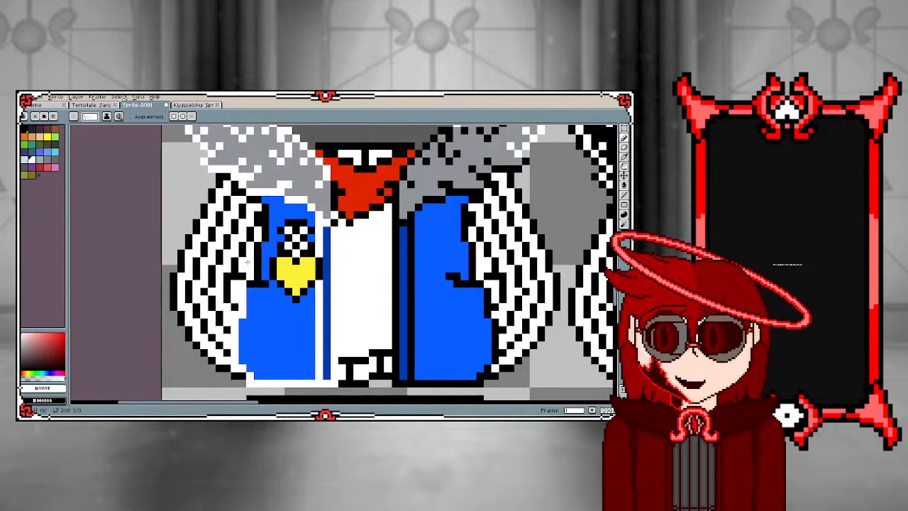
{"action": "scroll", "coordinate": [260, 283], "scroll_direction": "down", "scroll_amount": 2}
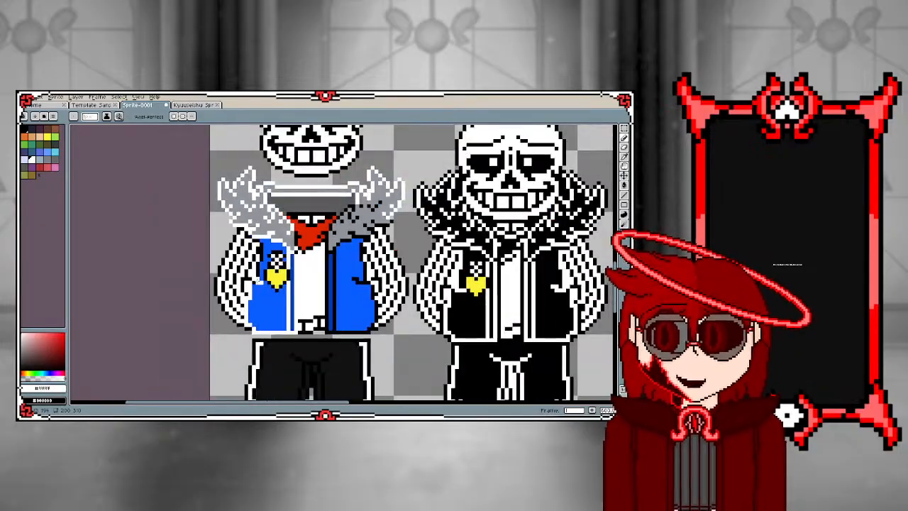
{"action": "scroll", "coordinate": [258, 263], "scroll_direction": "up", "scroll_amount": 1}
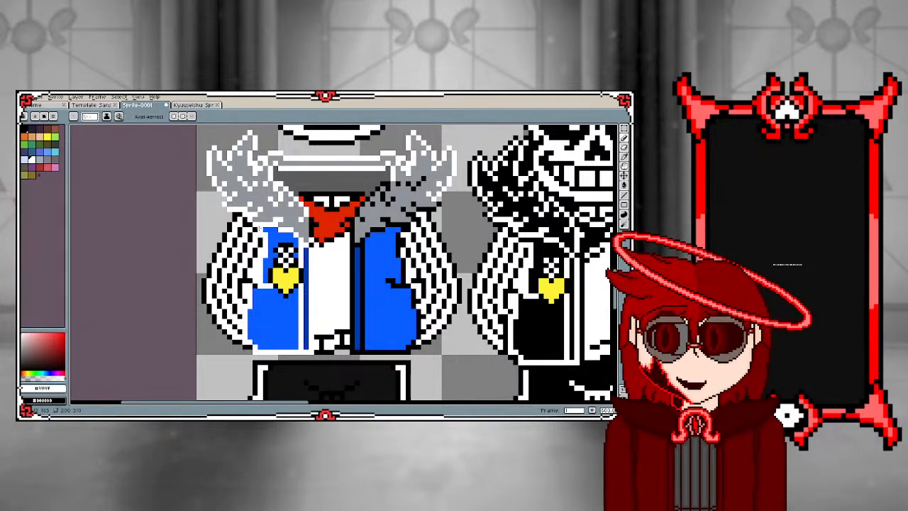
Fill the blue upper and lower areas of the left vest panel black and touch up the lower area's outer edge
{"action": "key", "text": "g"}
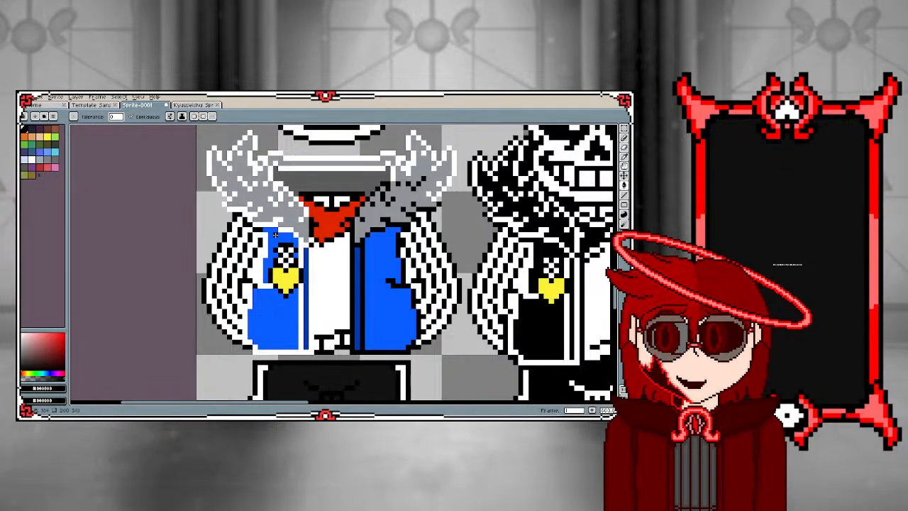
{"action": "left_click", "coordinate": [276, 234]}
{"action": "left_click", "coordinate": [270, 307]}
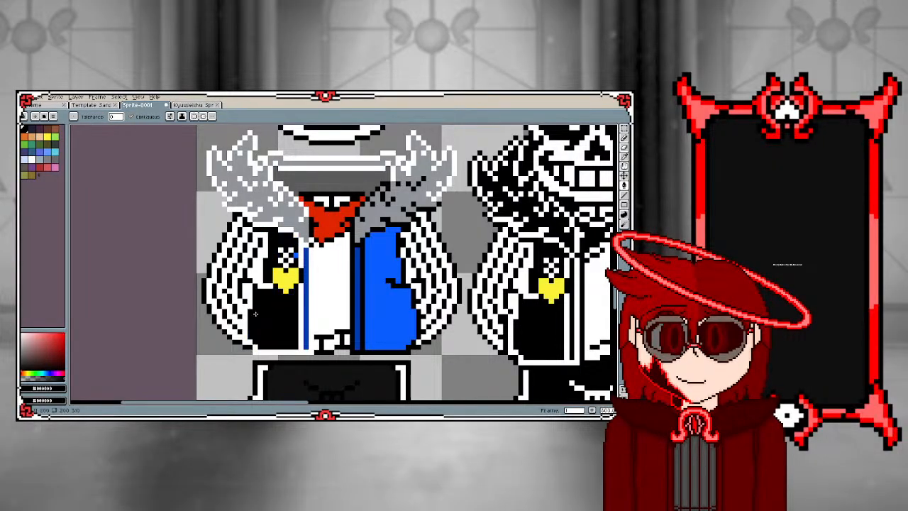
{"action": "key", "text": "b"}
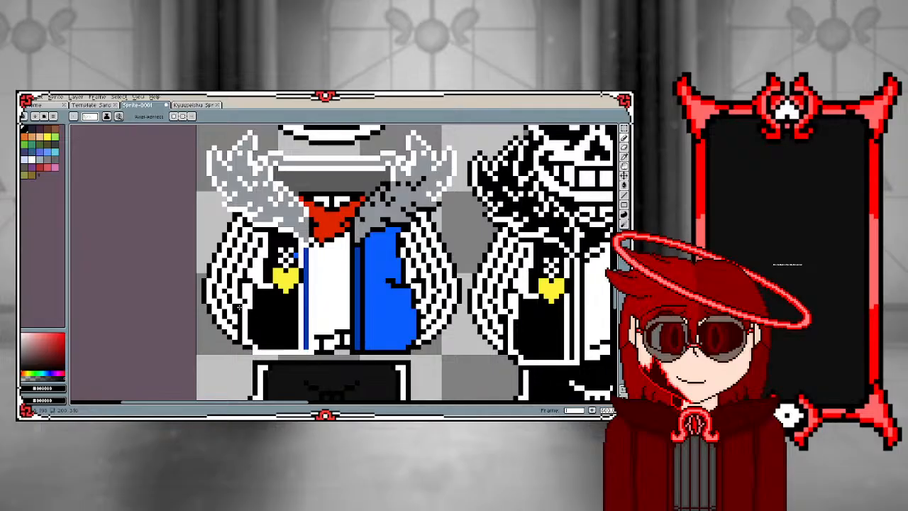
{"action": "scroll", "coordinate": [239, 308], "scroll_direction": "down", "scroll_amount": 2}
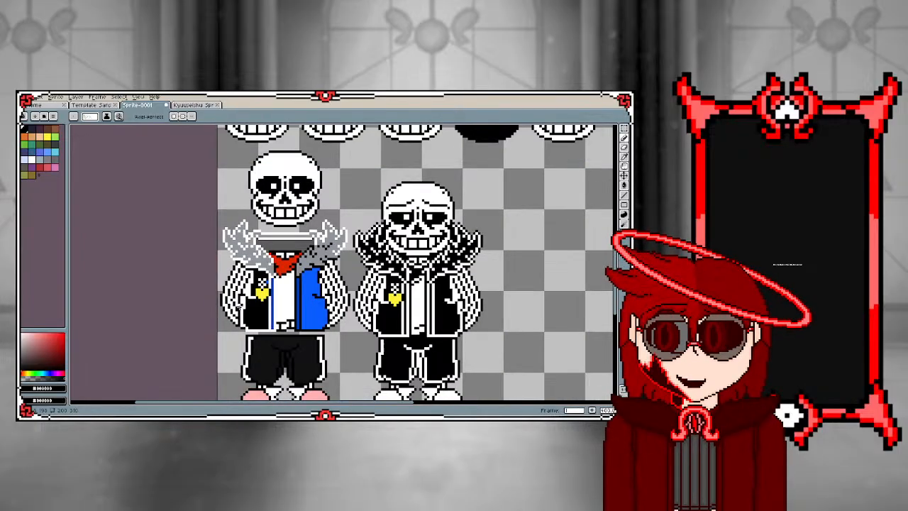
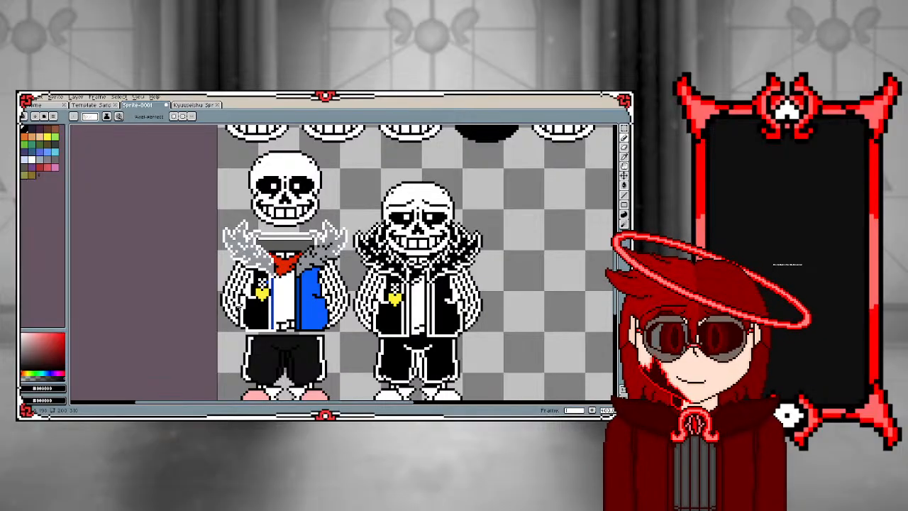
Draw a white outline along the inner edge of the left fur collar, beside the red scarf
{"action": "scroll", "coordinate": [270, 264], "scroll_direction": "up", "scroll_amount": 4}
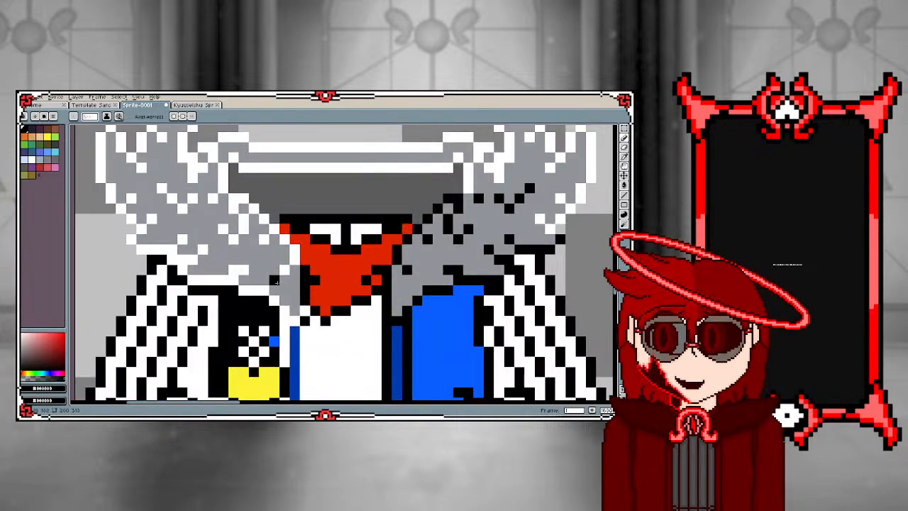
{"action": "scroll", "coordinate": [298, 304], "scroll_direction": "down", "scroll_amount": 3}
{"action": "scroll", "coordinate": [298, 303], "scroll_direction": "up", "scroll_amount": 2}
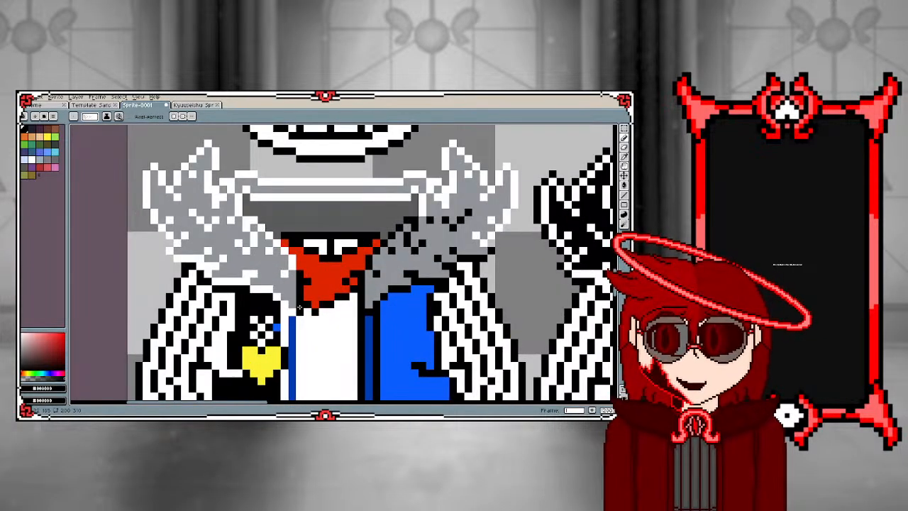
{"action": "left_click", "coordinate": [293, 271], "text": "alt"}
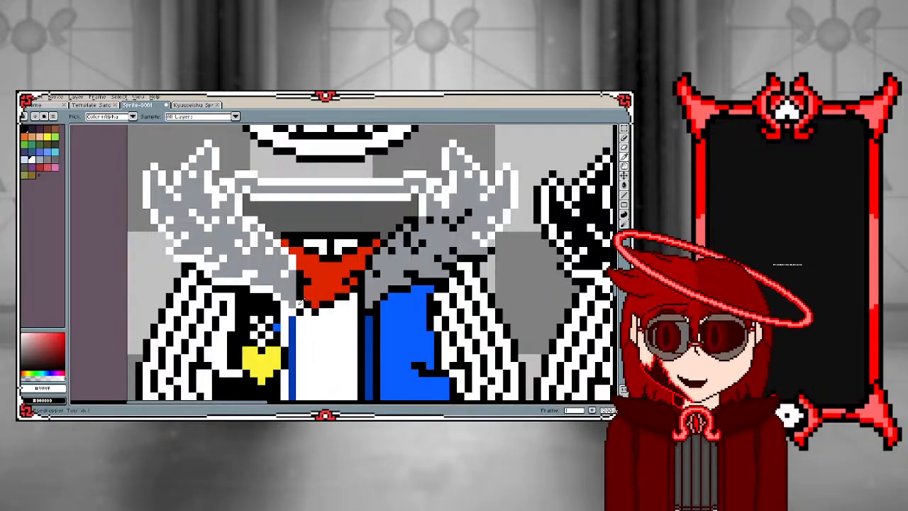
{"action": "left_click_drag", "start_coordinate": [299, 277], "coordinate": [301, 289]}
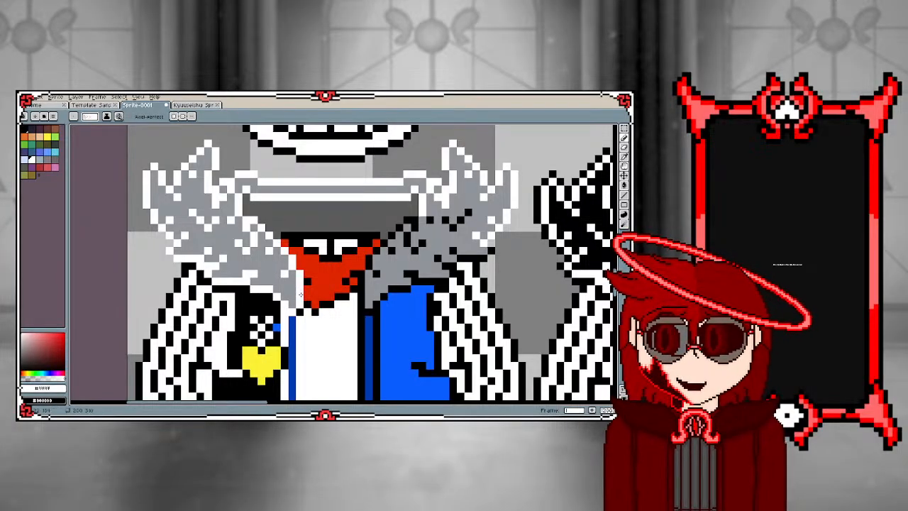
Fill the left grey fur collar, the neck opening and the left jacket half's narrow blue stripe with black
{"action": "left_click", "coordinate": [269, 252], "text": "alt"}
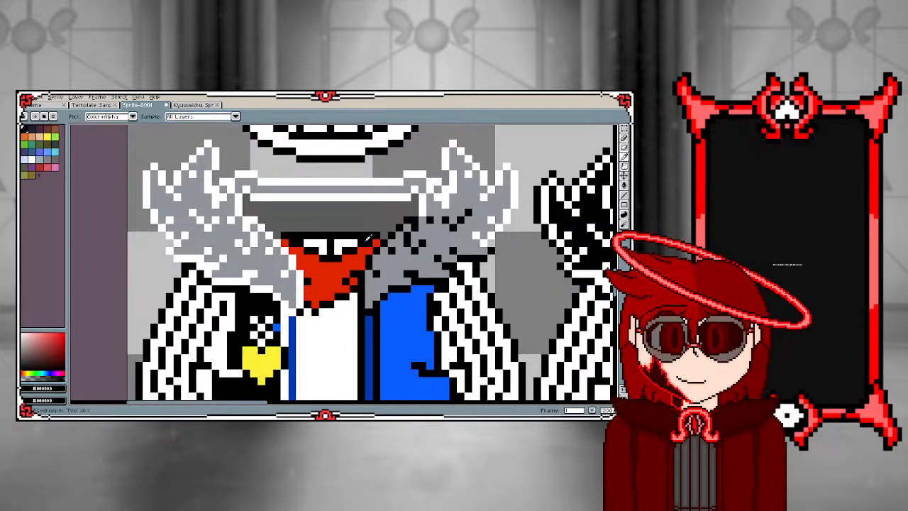
{"action": "key", "text": "g"}
{"action": "left_click", "coordinate": [268, 272]}
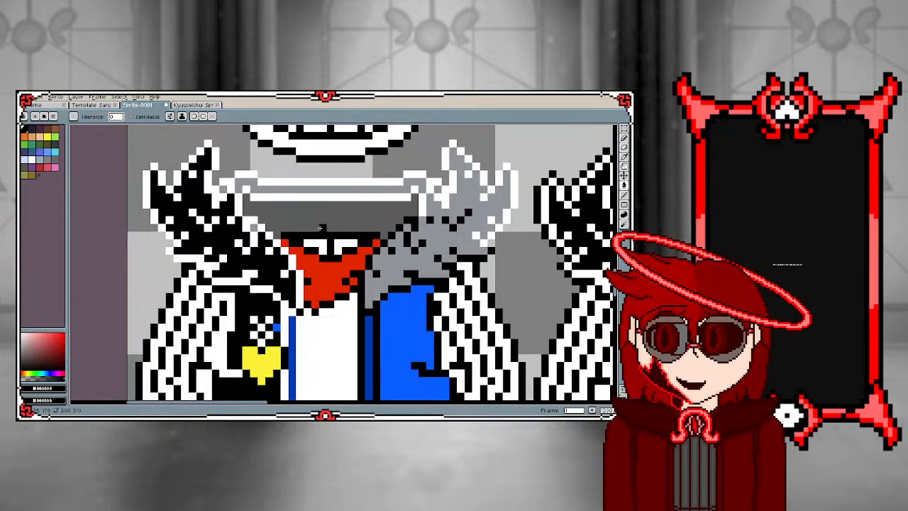
{"action": "left_click", "coordinate": [320, 220]}
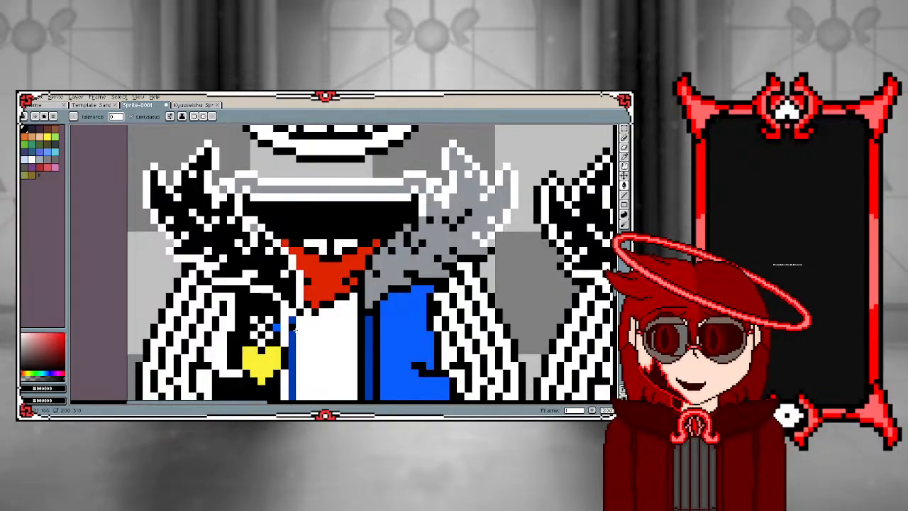
{"action": "left_click", "coordinate": [294, 329]}
Select the left sprite's shorts and shoes and shift them down by one pixel
{"action": "scroll", "coordinate": [276, 381], "scroll_direction": "down", "scroll_amount": 2}
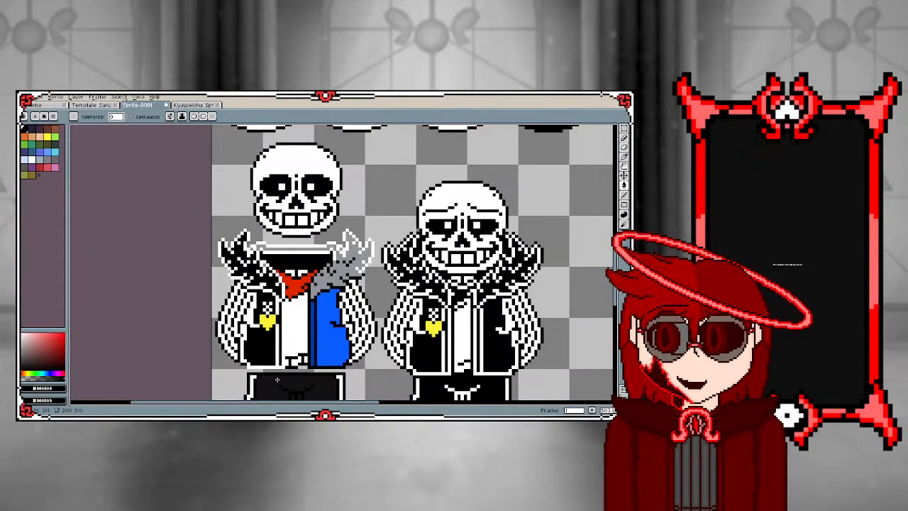
{"action": "scroll", "coordinate": [277, 380], "scroll_direction": "up", "scroll_amount": 3}
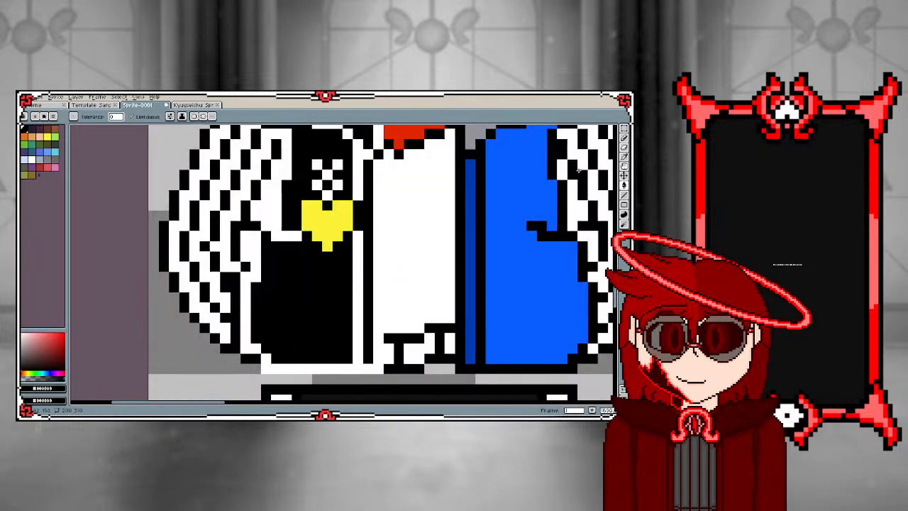
{"action": "left_click", "coordinate": [622, 140]}
{"action": "scroll", "coordinate": [534, 174], "scroll_direction": "down", "scroll_amount": 1}
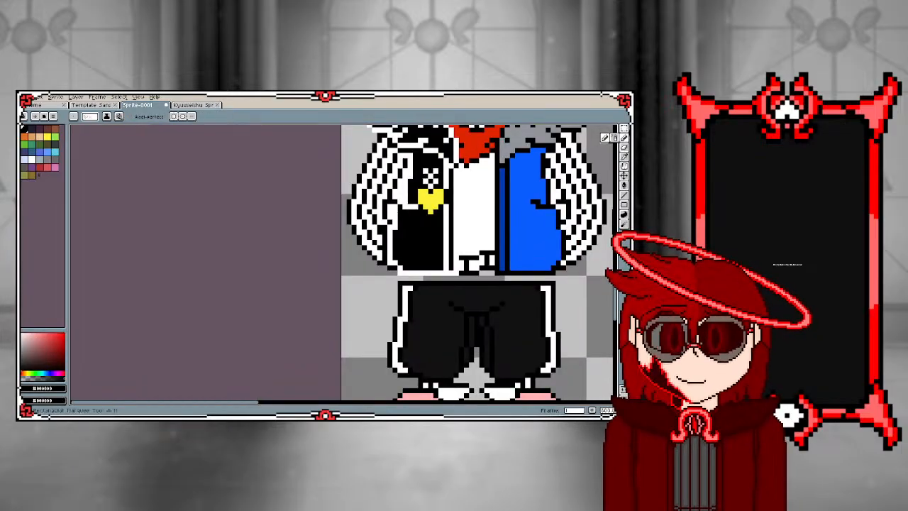
{"action": "left_click", "coordinate": [624, 129]}
{"action": "scroll", "coordinate": [410, 206], "scroll_direction": "down", "scroll_amount": 4}
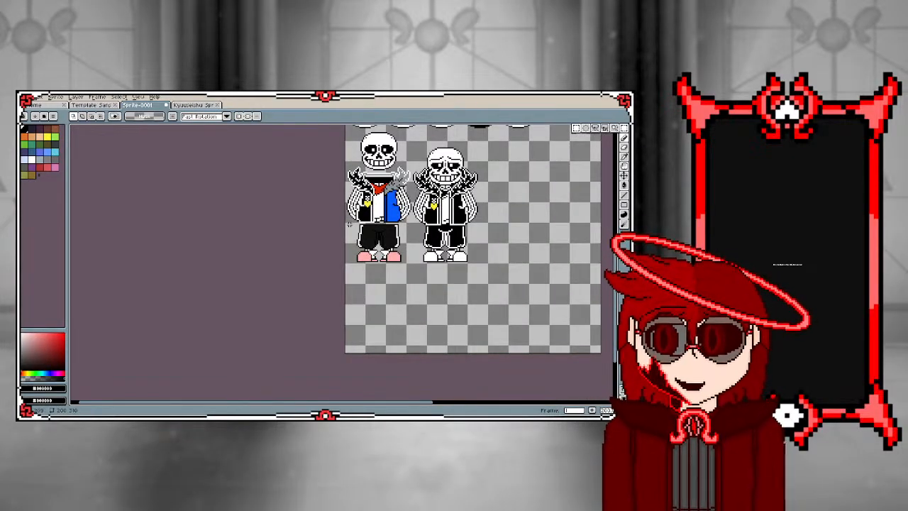
{"action": "left_click_drag", "start_coordinate": [349, 224], "coordinate": [415, 285]}
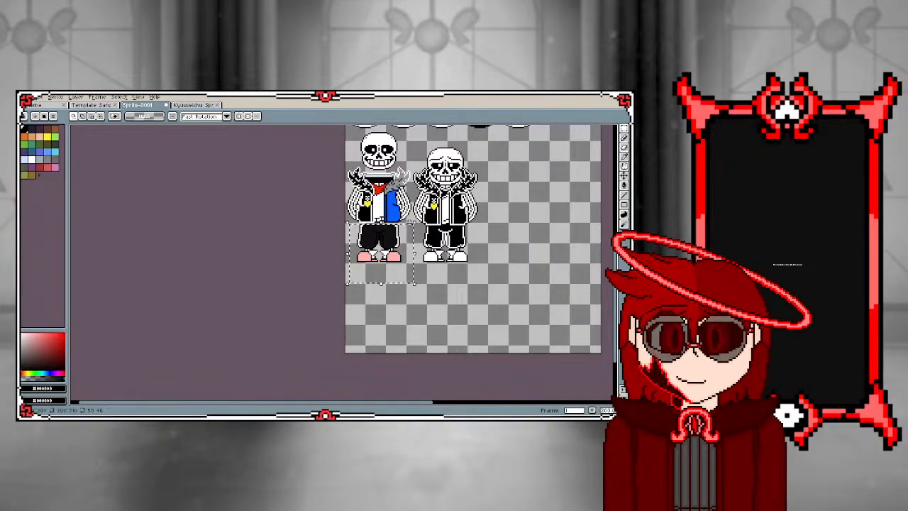
{"action": "left_click", "coordinate": [328, 242]}
Draw a black outline beneath the left jacket half and between its white trim and the shirt
{"action": "scroll", "coordinate": [420, 200], "scroll_direction": "up", "scroll_amount": 4}
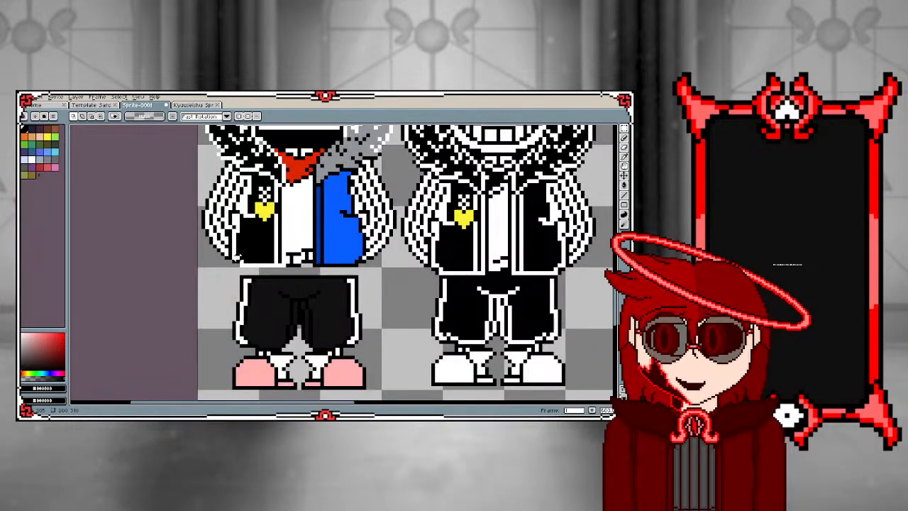
{"action": "scroll", "coordinate": [238, 258], "scroll_direction": "up", "scroll_amount": 1}
{"action": "scroll", "coordinate": [330, 258], "scroll_direction": "down", "scroll_amount": 1}
{"action": "scroll", "coordinate": [258, 198], "scroll_direction": "up", "scroll_amount": 1}
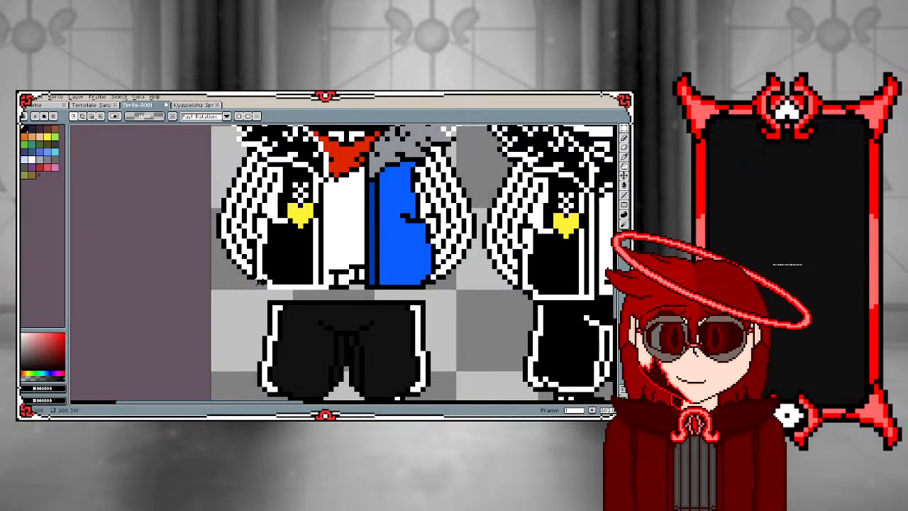
{"action": "key", "text": "b"}
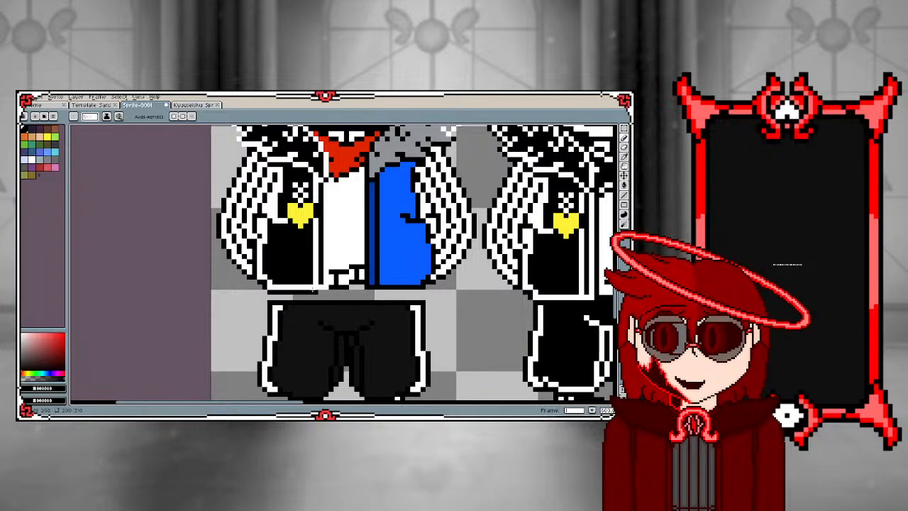
{"action": "scroll", "coordinate": [310, 292], "scroll_direction": "down", "scroll_amount": 1}
{"action": "scroll", "coordinate": [316, 279], "scroll_direction": "up", "scroll_amount": 1}
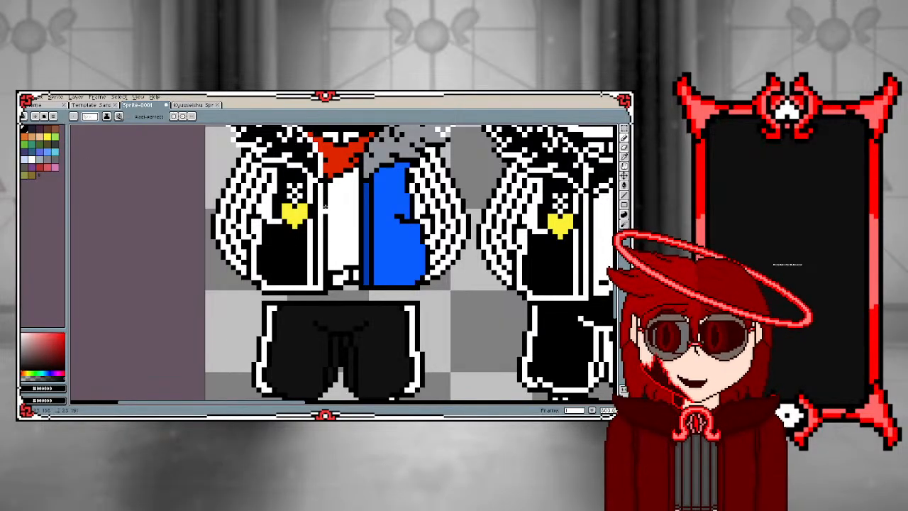
Draw a black line between the left fur collar's white edge and the red scarf
{"action": "scroll", "coordinate": [317, 146], "scroll_direction": "up", "scroll_amount": 2}
{"action": "scroll", "coordinate": [317, 146], "scroll_direction": "up", "scroll_amount": 2}
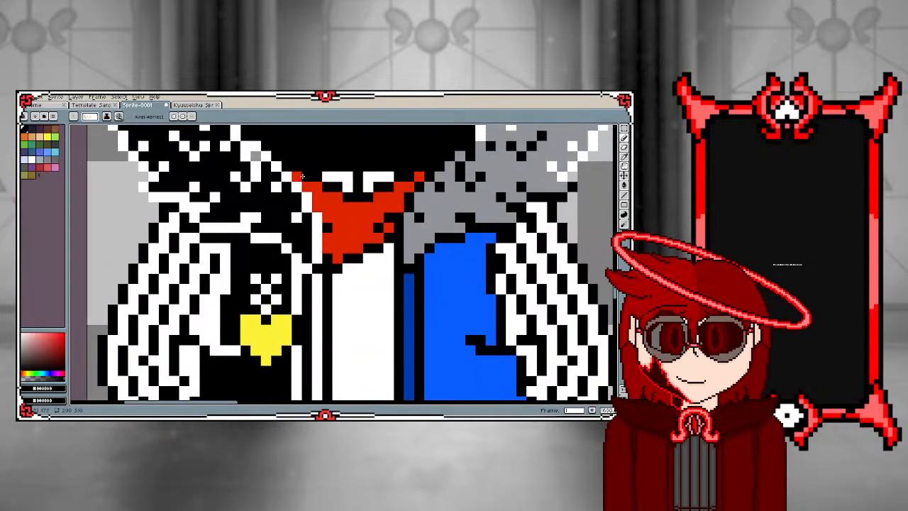
{"action": "mouse_move", "coordinate": [302, 176]}
{"action": "left_mouse_down"}
{"action": "mouse_move", "coordinate": [329, 220]}
{"action": "mouse_move", "coordinate": [328, 244]}
{"action": "left_mouse_up"}
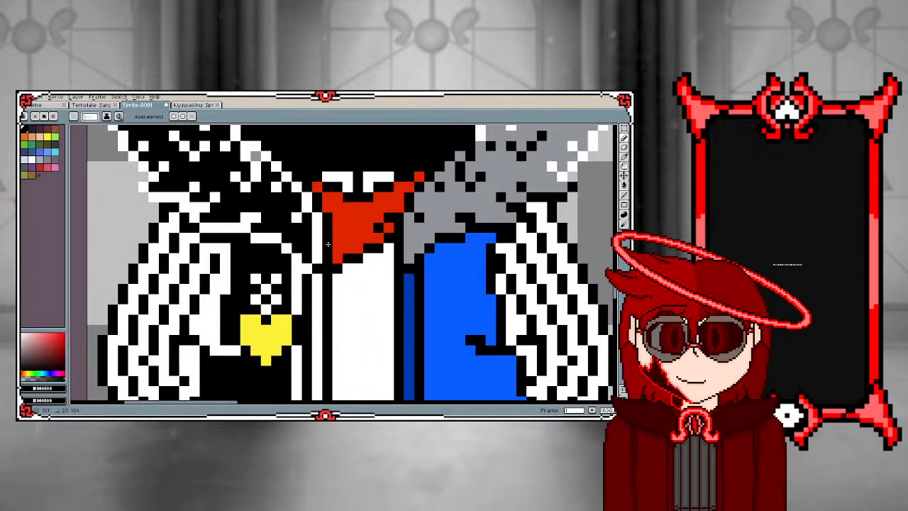
Fill the grey band across the top of the hood opening with black
{"action": "scroll", "coordinate": [328, 243], "scroll_direction": "down", "scroll_amount": 3}
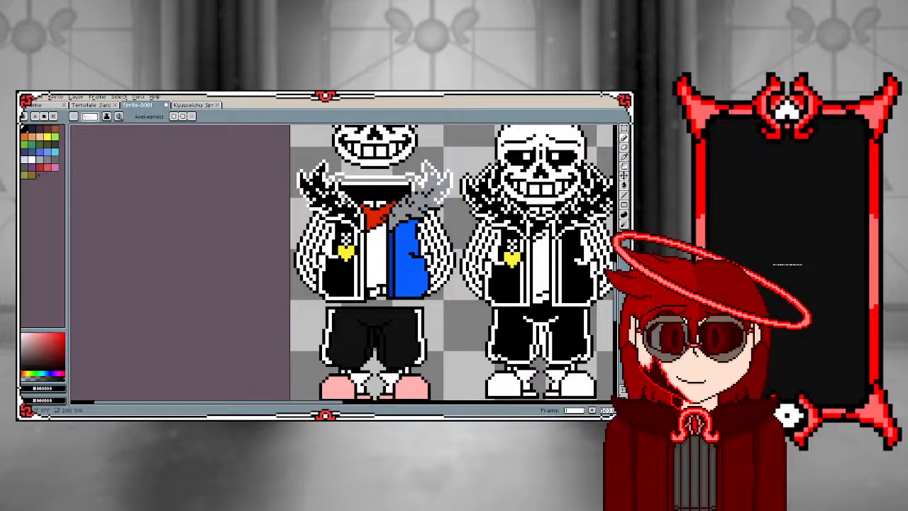
{"action": "scroll", "coordinate": [345, 195], "scroll_direction": "up", "scroll_amount": 3}
{"action": "scroll", "coordinate": [346, 195], "scroll_direction": "down", "scroll_amount": 3}
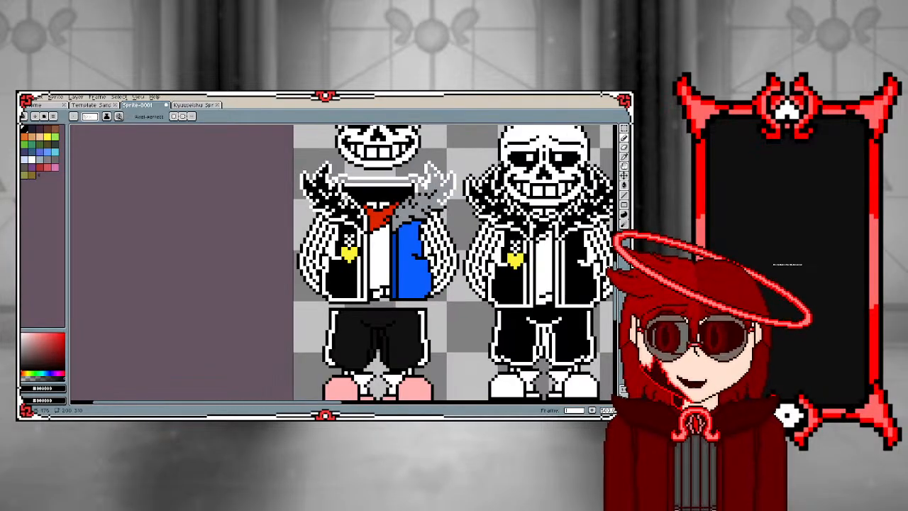
{"action": "scroll", "coordinate": [346, 196], "scroll_direction": "up", "scroll_amount": 2}
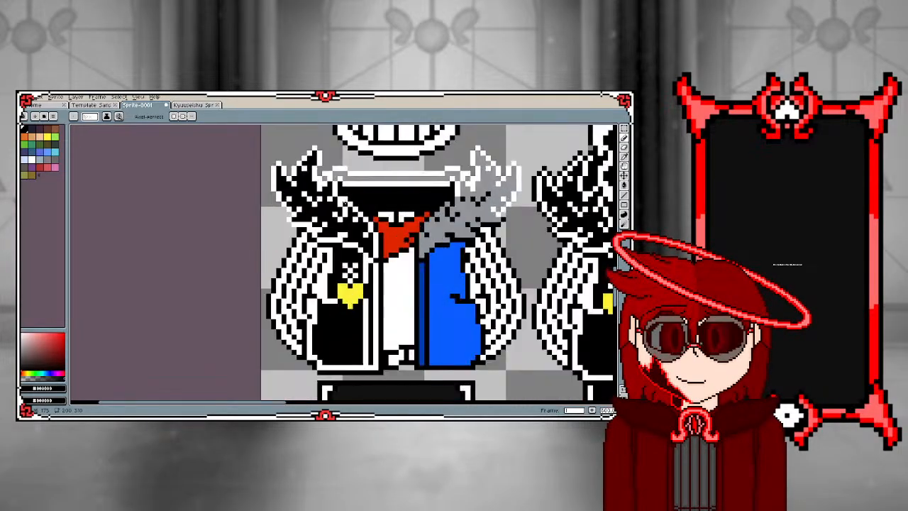
{"action": "scroll", "coordinate": [346, 200], "scroll_direction": "down", "scroll_amount": 2}
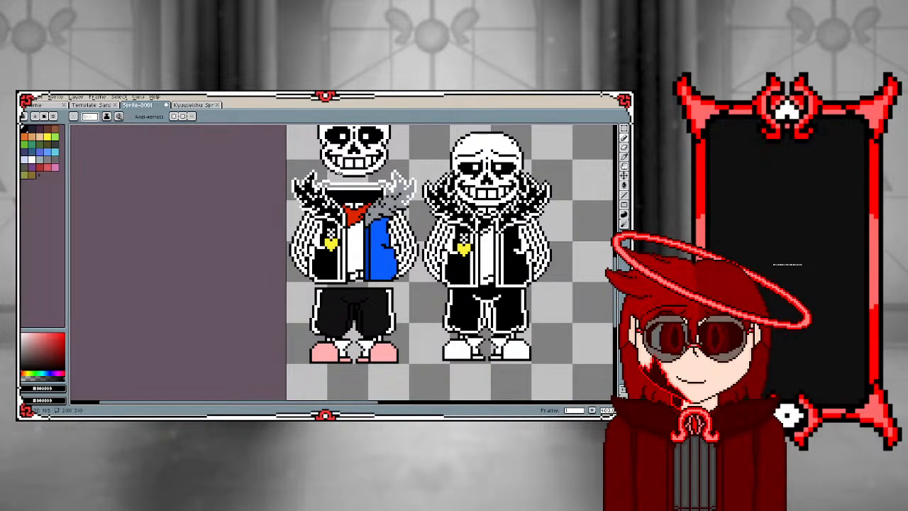
{"action": "scroll", "coordinate": [332, 223], "scroll_direction": "up", "scroll_amount": 2}
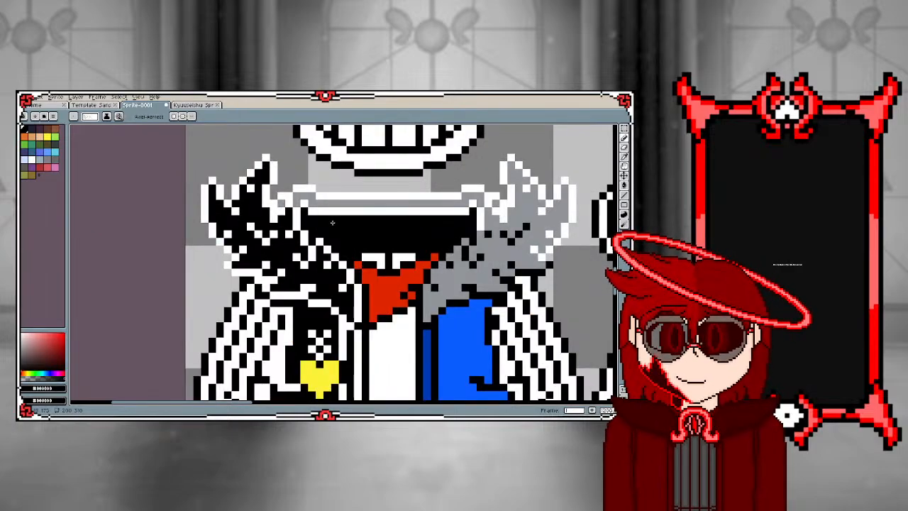
{"action": "key", "text": "g"}
{"action": "left_click", "coordinate": [313, 203]}
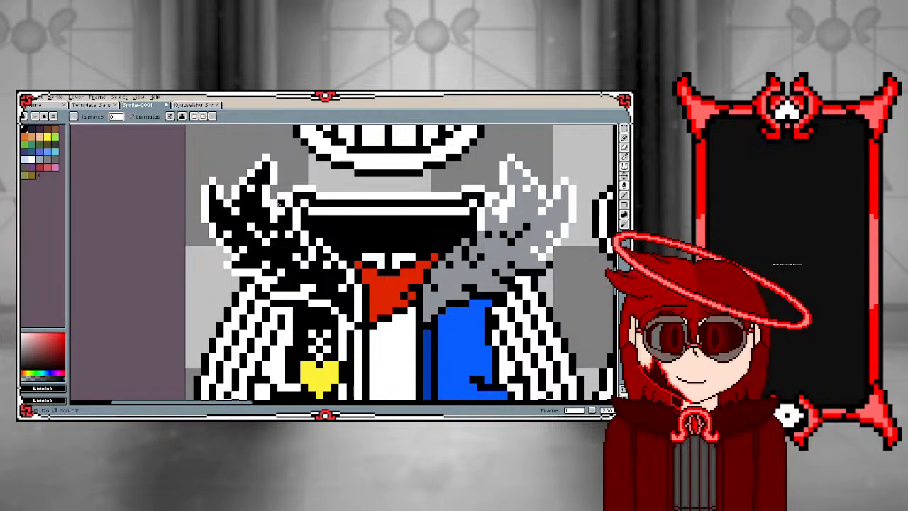
Outline the lower and inner edges of the right fur collar in white and retouch the sleeve's black pixels beneath it
{"action": "key", "text": "i"}
{"action": "left_click", "coordinate": [479, 217]}
{"action": "key", "text": "b"}
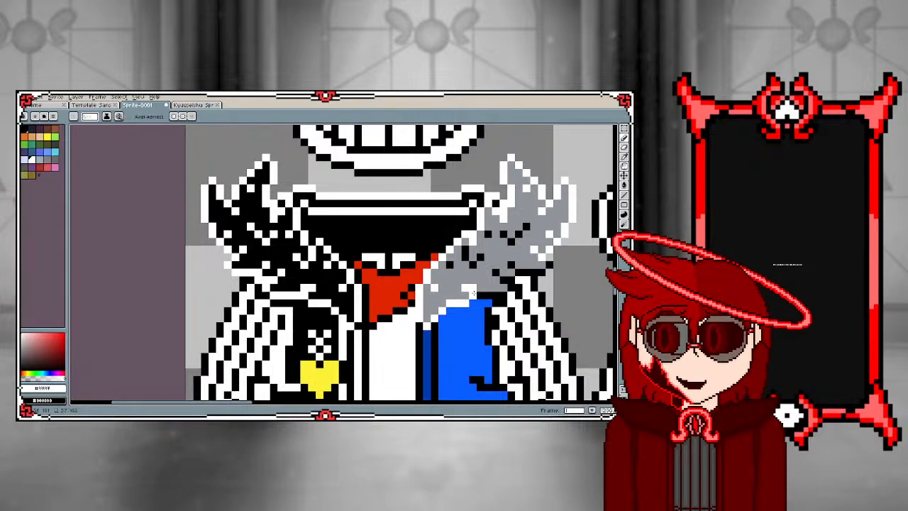
{"action": "scroll", "coordinate": [433, 274], "scroll_direction": "down", "scroll_amount": 2}
{"action": "scroll", "coordinate": [447, 307], "scroll_direction": "up", "scroll_amount": 2}
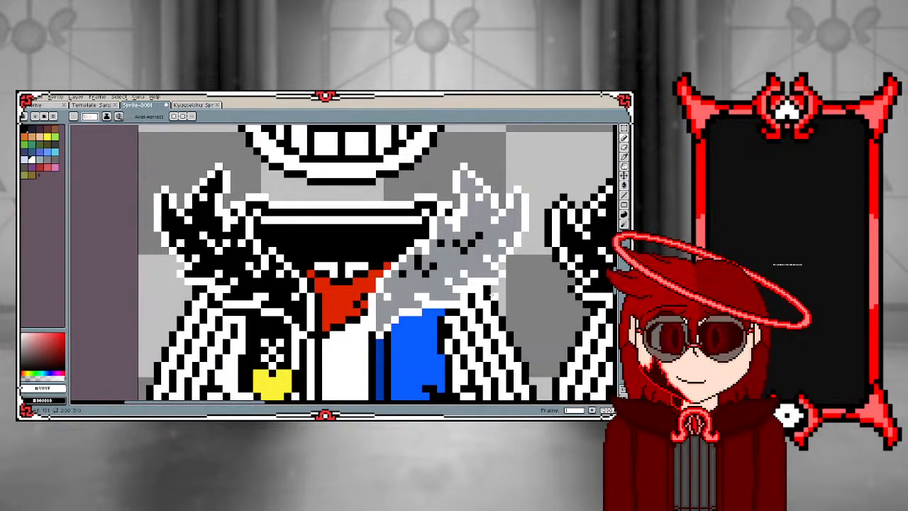
{"action": "left_click", "coordinate": [487, 291], "text": "alt"}
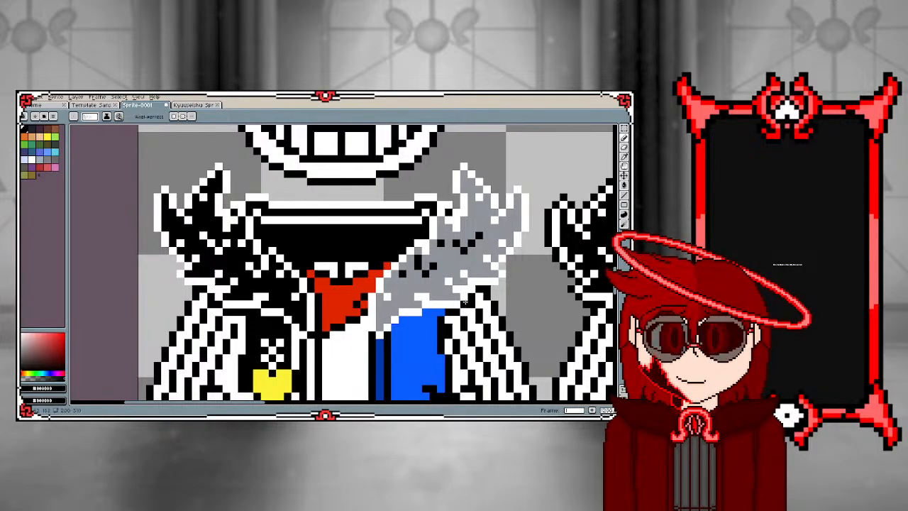
{"action": "scroll", "coordinate": [466, 303], "scroll_direction": "down", "scroll_amount": 2}
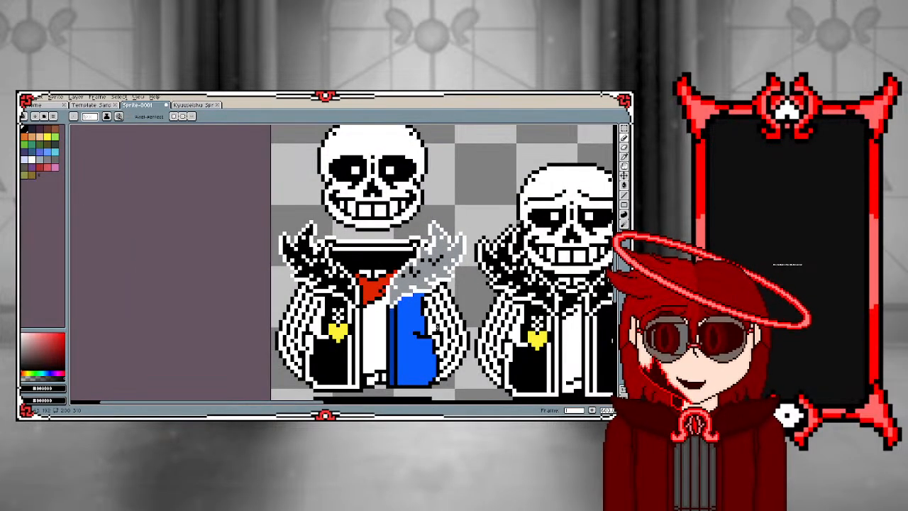
Recolour the black flecks inside the right grey fur collar white with the Paint Bucket
{"action": "scroll", "coordinate": [390, 326], "scroll_direction": "up", "scroll_amount": 2}
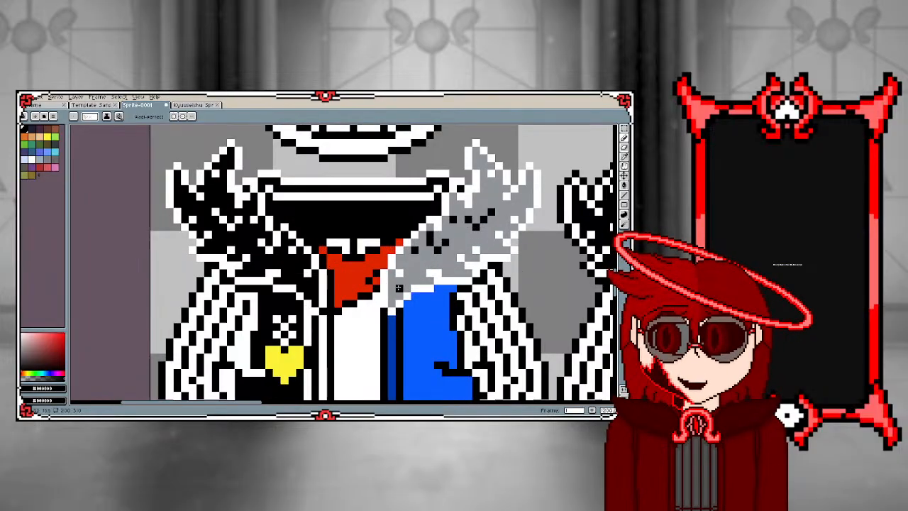
{"action": "left_click", "coordinate": [398, 274], "text": "alt"}
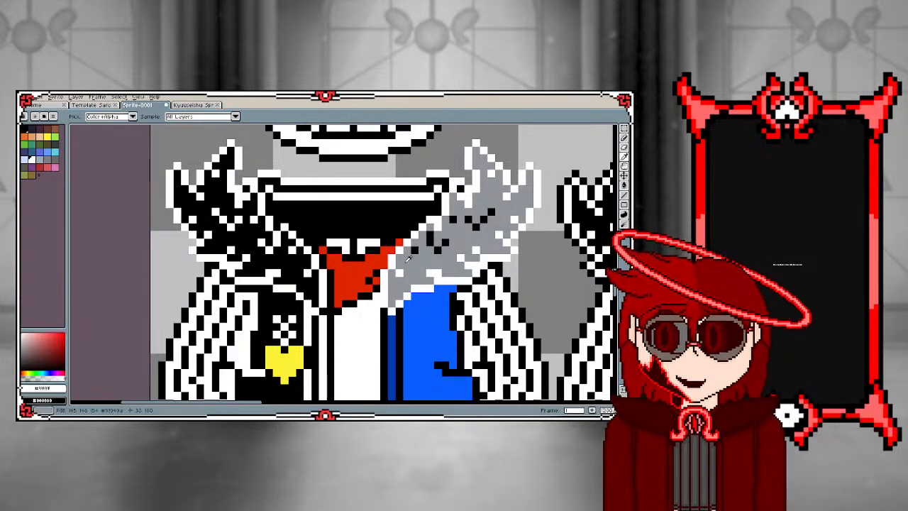
{"action": "key", "text": "g"}
{"action": "left_click", "coordinate": [415, 251]}
{"action": "left_click", "coordinate": [431, 235]}
{"action": "left_click", "coordinate": [436, 240]}
{"action": "left_click", "coordinate": [444, 245]}
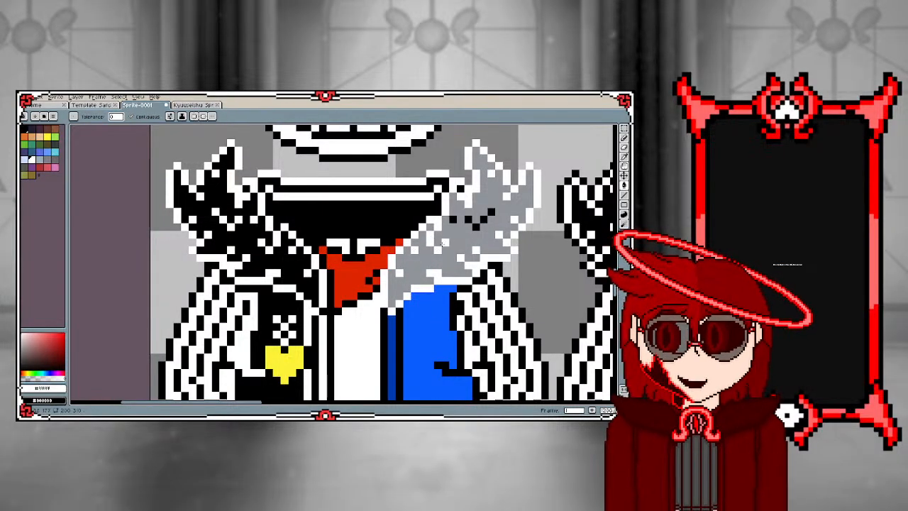
{"action": "left_click", "coordinate": [461, 212]}
{"action": "left_click", "coordinate": [454, 219]}
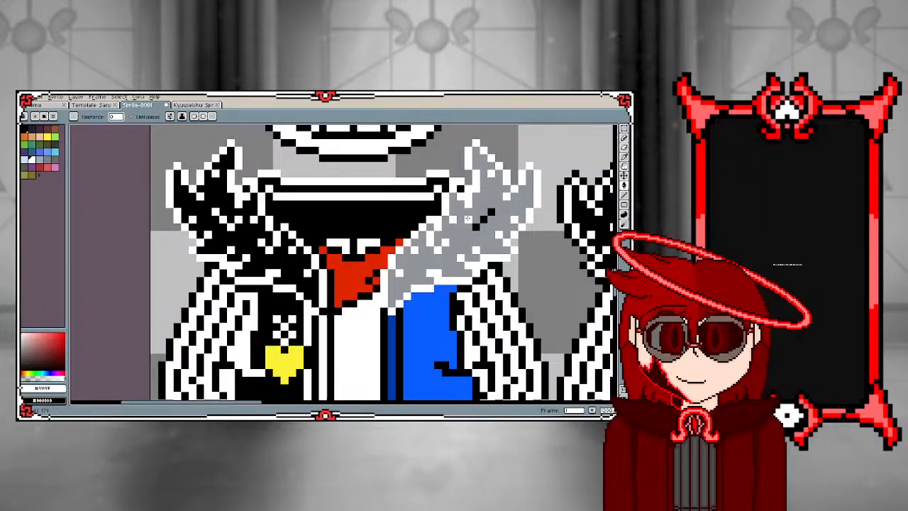
{"action": "left_click", "coordinate": [475, 227]}
{"action": "left_click", "coordinate": [483, 219]}
{"action": "left_click", "coordinate": [490, 214]}
{"action": "left_click", "coordinate": [469, 212]}
Sample black and fill the grey areas of the right fur collar with it
{"action": "left_click", "coordinate": [415, 211], "text": "alt"}
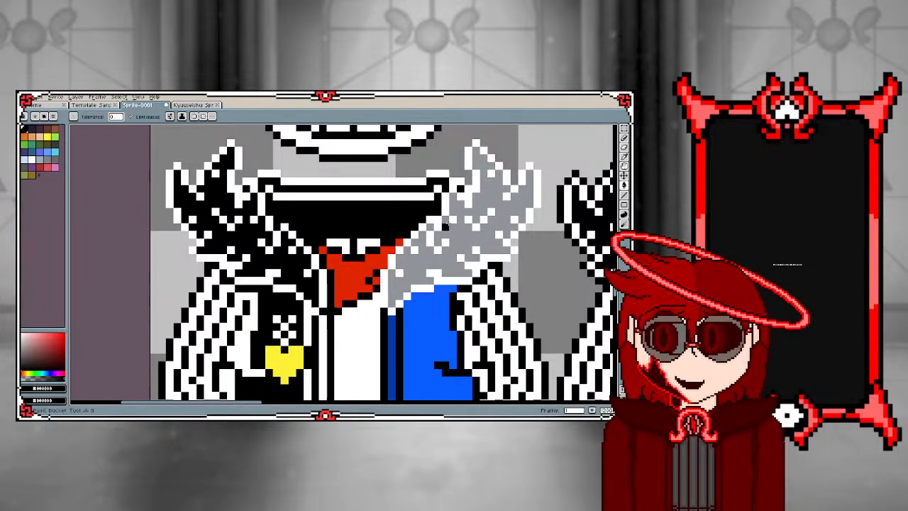
{"action": "left_click", "coordinate": [460, 187]}
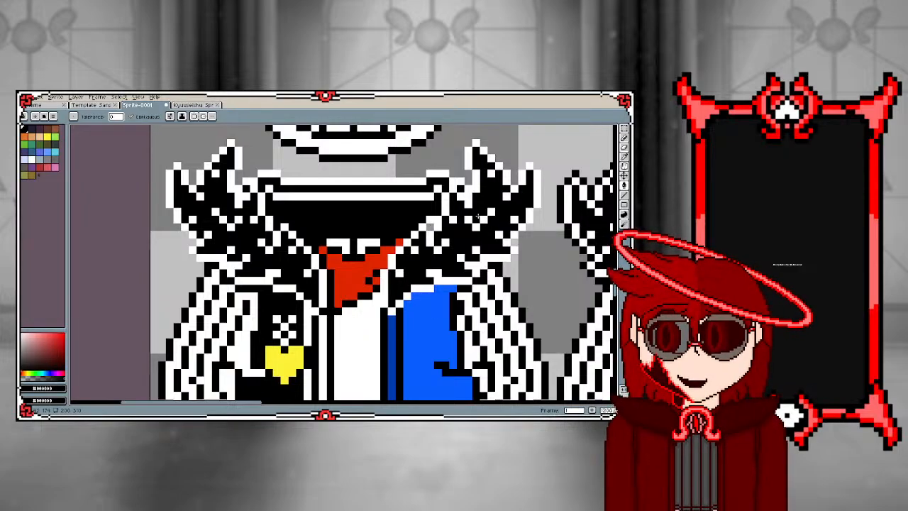
{"action": "scroll", "coordinate": [442, 222], "scroll_direction": "up", "scroll_amount": 1}
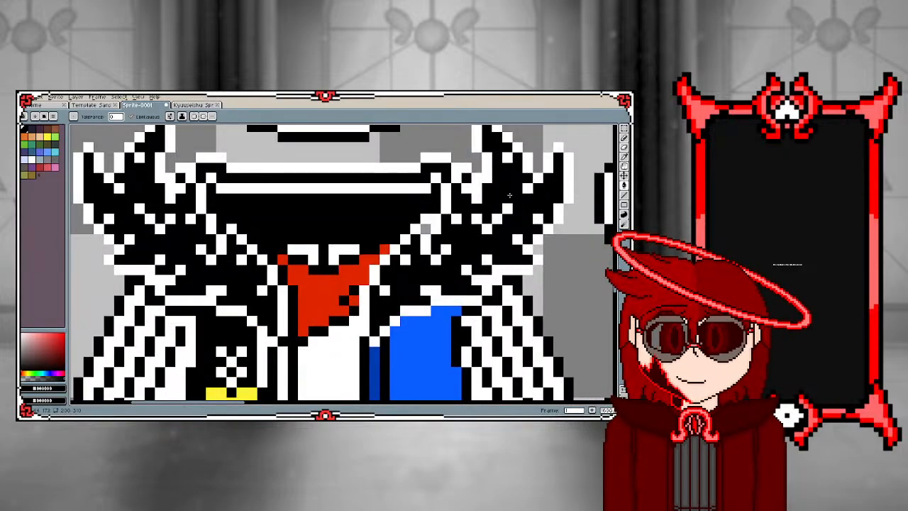
Retouch the black fold pixels at the bottom of the custom sprite's shirt with the Pencil, painting the excess ones white
{"action": "left_click", "coordinate": [624, 137]}
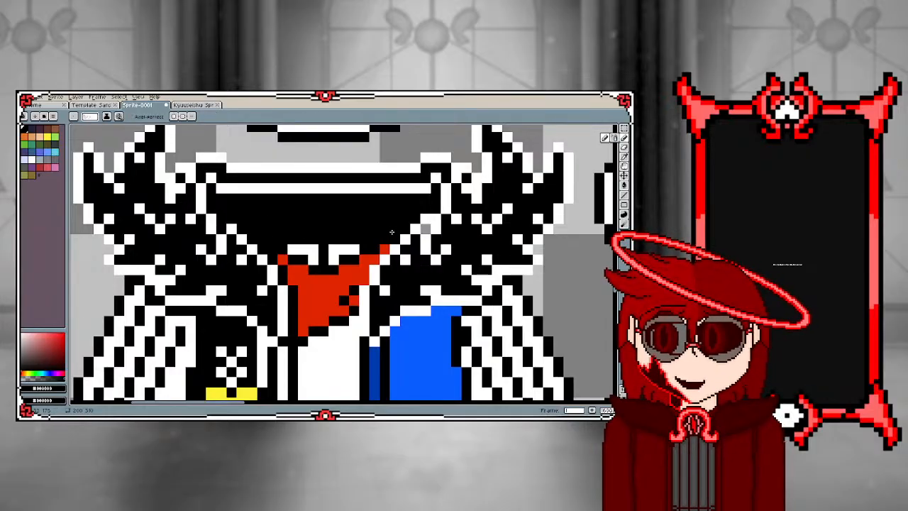
{"action": "scroll", "coordinate": [424, 220], "scroll_direction": "down", "scroll_amount": 2}
{"action": "scroll", "coordinate": [422, 220], "scroll_direction": "down", "scroll_amount": 1}
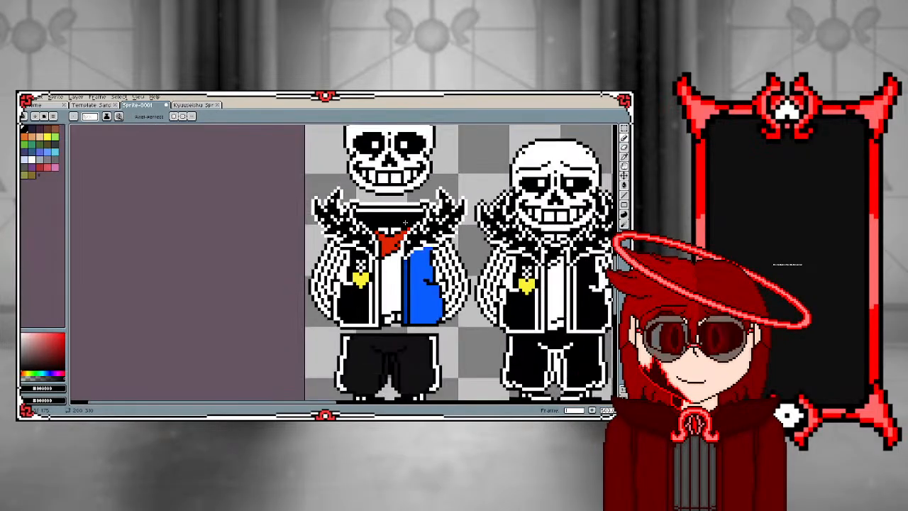
{"action": "scroll", "coordinate": [423, 227], "scroll_direction": "up", "scroll_amount": 2}
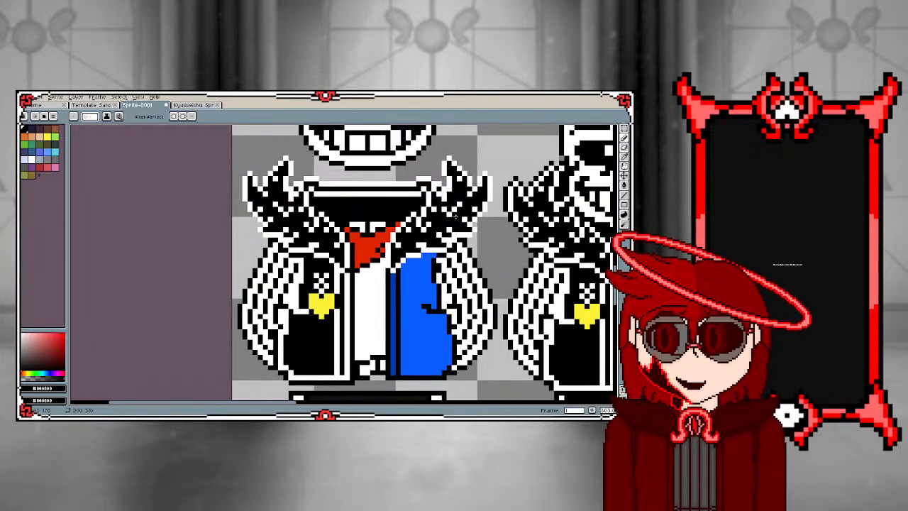
{"action": "scroll", "coordinate": [311, 245], "scroll_direction": "down", "scroll_amount": 1}
{"action": "scroll", "coordinate": [302, 301], "scroll_direction": "up", "scroll_amount": 1}
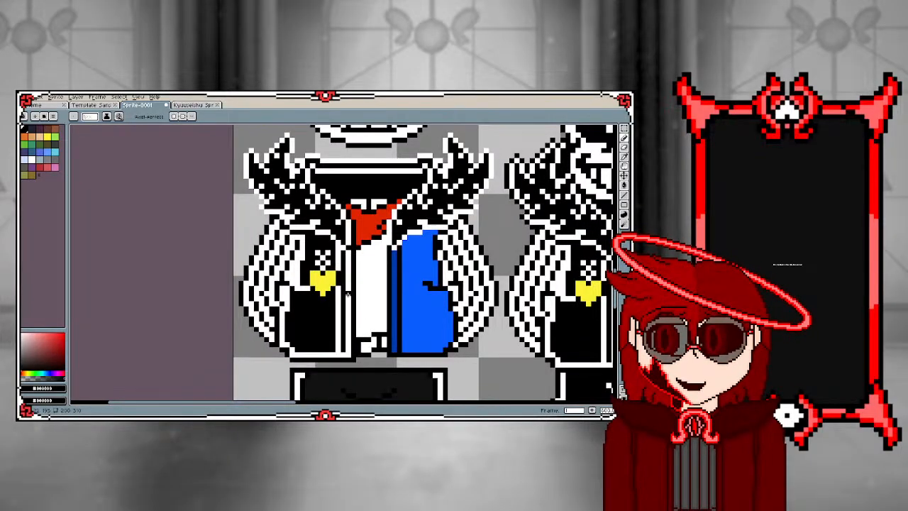
{"action": "scroll", "coordinate": [358, 325], "scroll_direction": "down", "scroll_amount": 1}
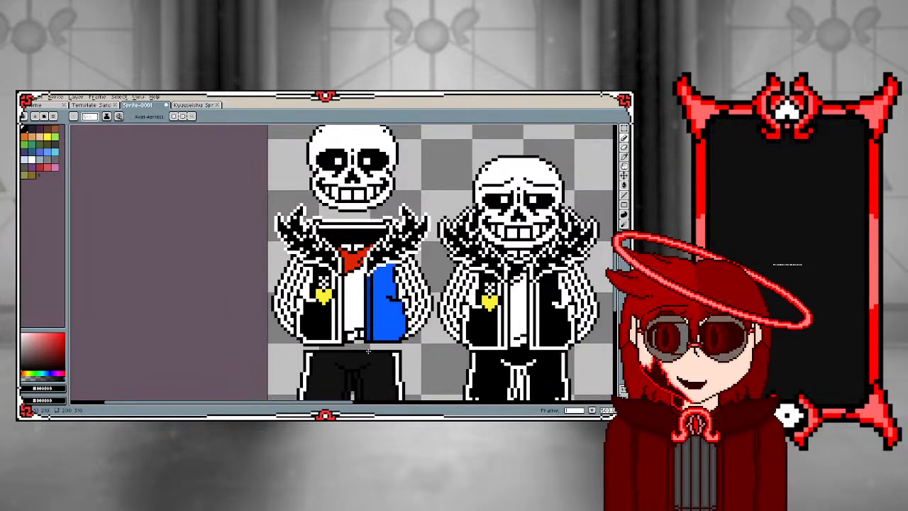
{"action": "scroll", "coordinate": [368, 351], "scroll_direction": "up", "scroll_amount": 1}
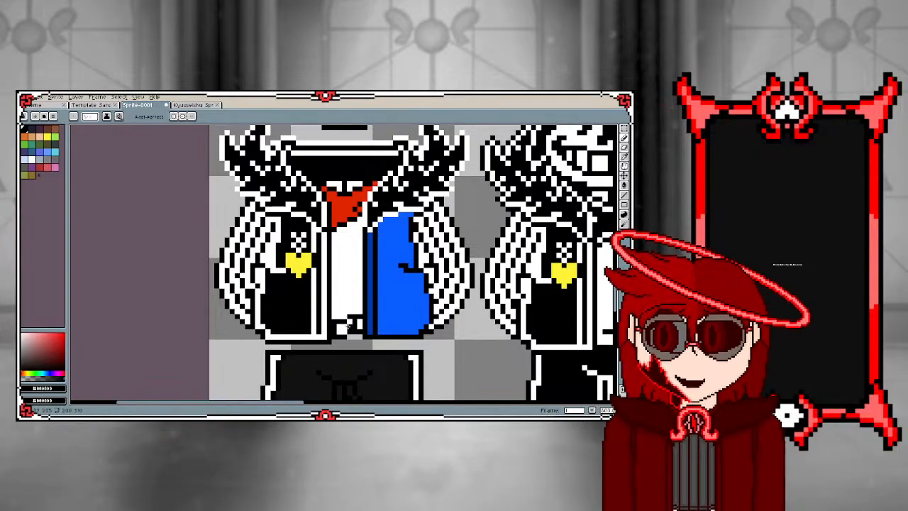
{"action": "left_click", "coordinate": [354, 323], "text": "alt"}
{"action": "scroll", "coordinate": [355, 323], "scroll_direction": "down", "scroll_amount": 2}
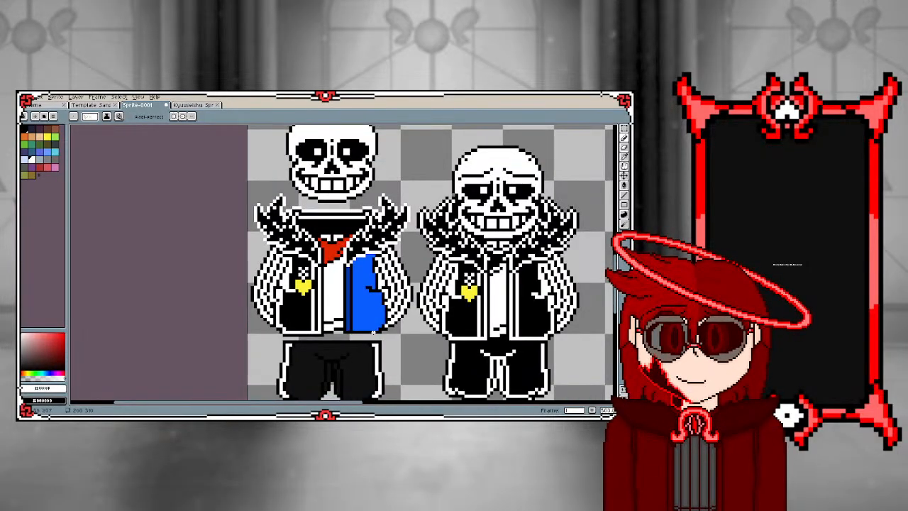
Extend the jacket's right front edge upward over the red scarf's side with white and black pixels
{"action": "scroll", "coordinate": [374, 332], "scroll_direction": "up", "scroll_amount": 1}
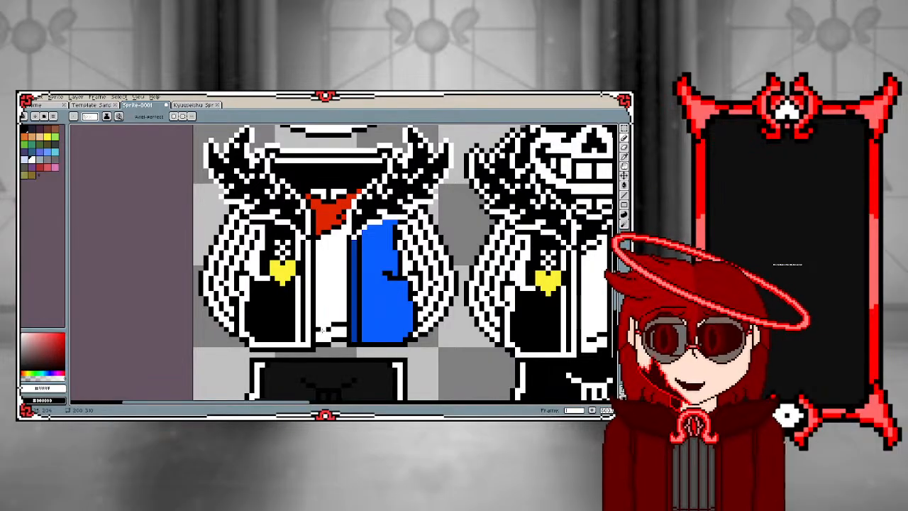
{"action": "scroll", "coordinate": [324, 330], "scroll_direction": "down", "scroll_amount": 1}
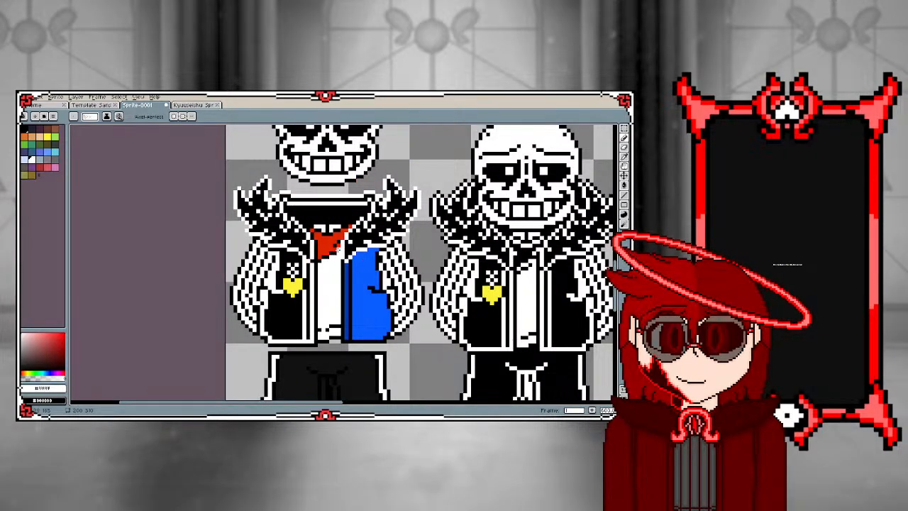
{"action": "left_click", "coordinate": [340, 248], "text": "alt"}
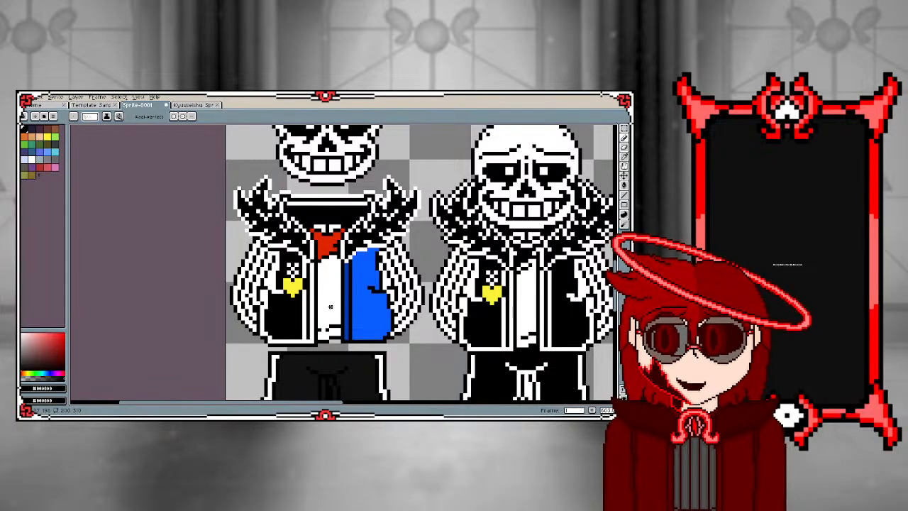
{"action": "scroll", "coordinate": [327, 273], "scroll_direction": "down", "scroll_amount": 1}
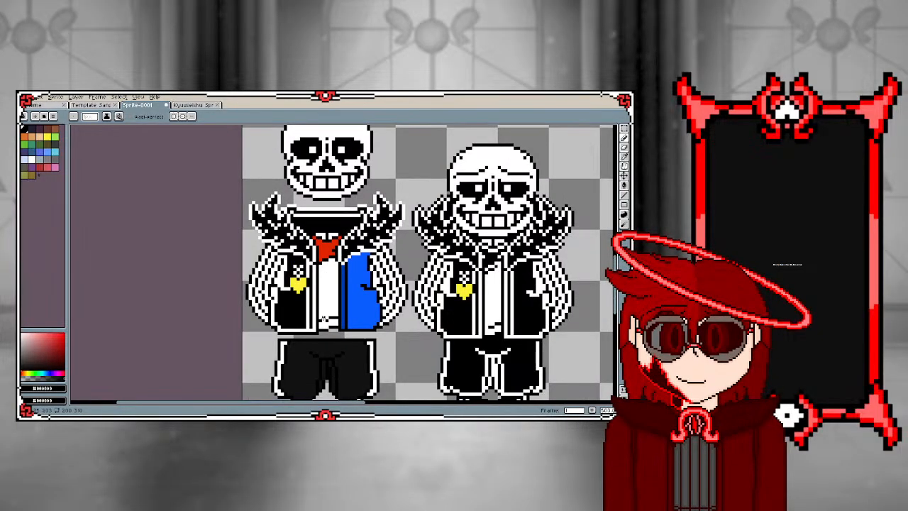
Sample white and repaint the black hem line beneath the blue right half of the jacket white
{"action": "scroll", "coordinate": [324, 318], "scroll_direction": "up", "scroll_amount": 2}
{"action": "key", "text": "i"}
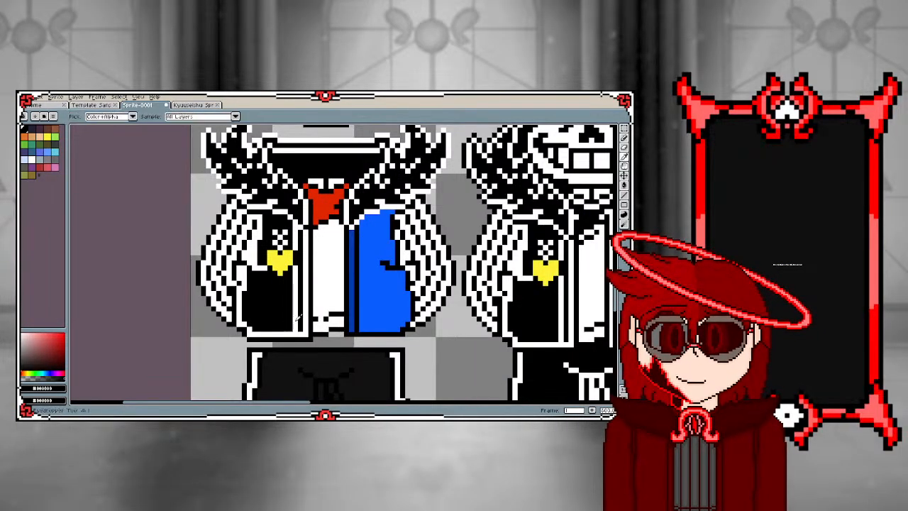
{"action": "left_click", "coordinate": [298, 317]}
{"action": "key", "text": "b"}
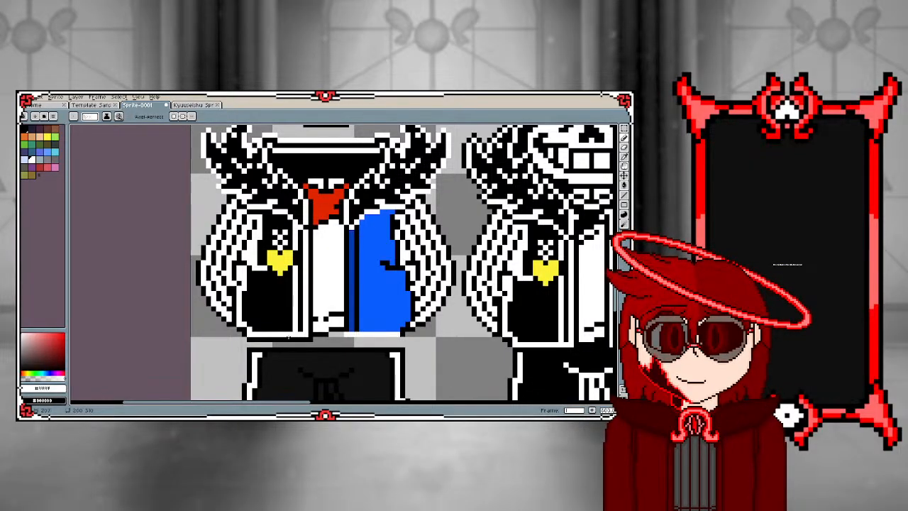
{"action": "left_click", "coordinate": [290, 335], "text": "alt"}
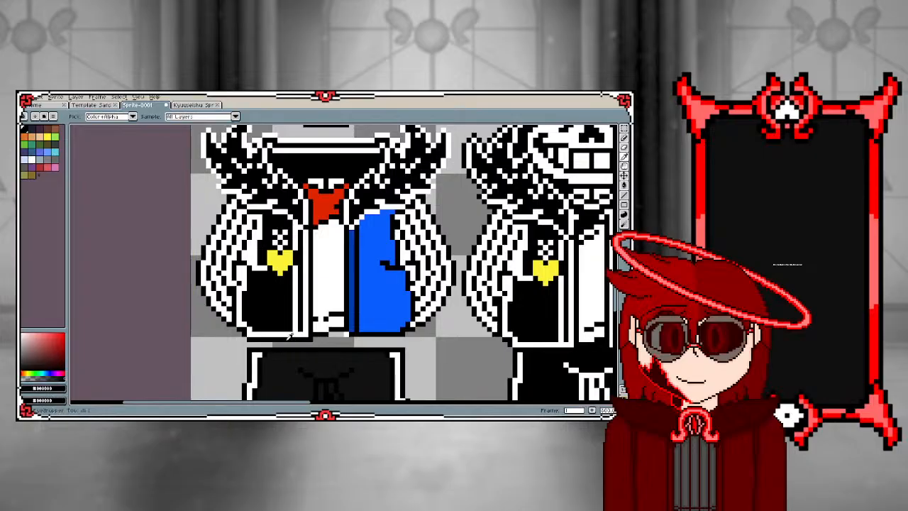
{"action": "left_click", "coordinate": [351, 333], "text": "alt"}
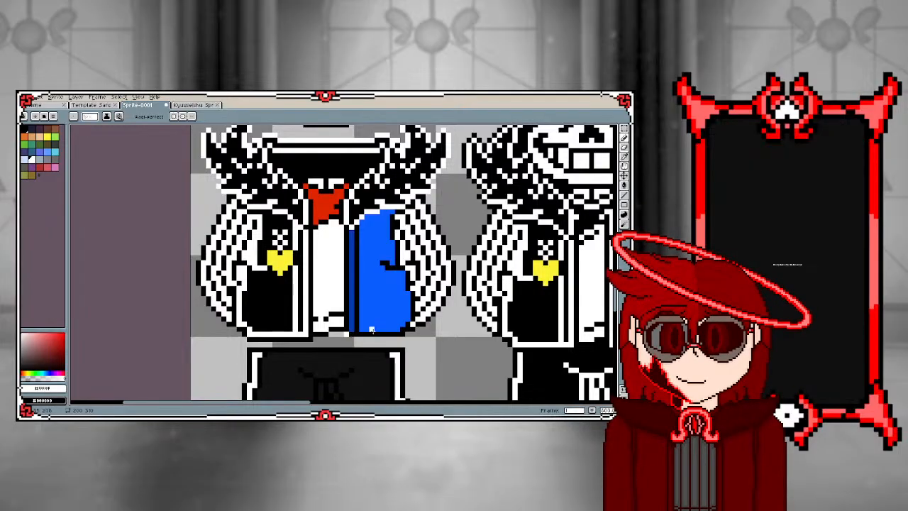
{"action": "scroll", "coordinate": [367, 339], "scroll_direction": "up", "scroll_amount": 2}
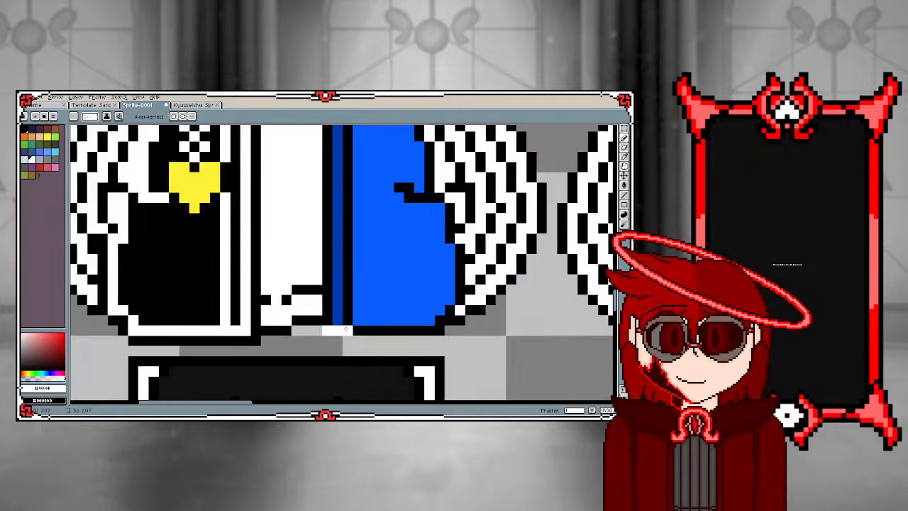
{"action": "left_click_drag", "start_coordinate": [346, 329], "coordinate": [433, 331]}
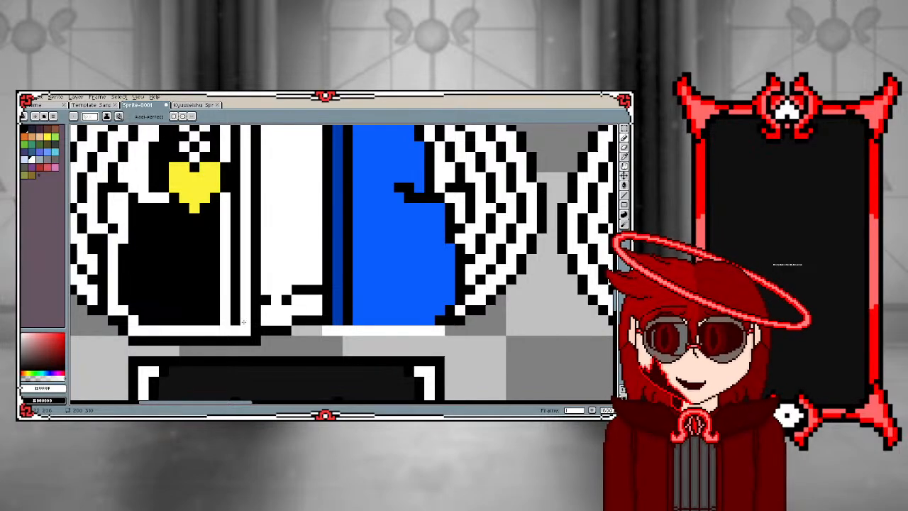
Recolour the two black vertical lines bordering the dark blue jacket stripe white
{"action": "scroll", "coordinate": [244, 322], "scroll_direction": "down", "scroll_amount": 3}
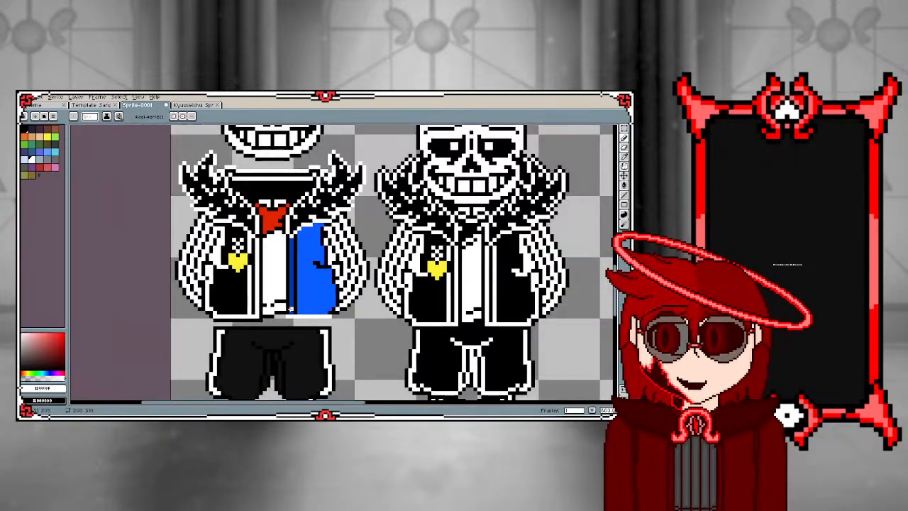
{"action": "scroll", "coordinate": [291, 310], "scroll_direction": "up", "scroll_amount": 2}
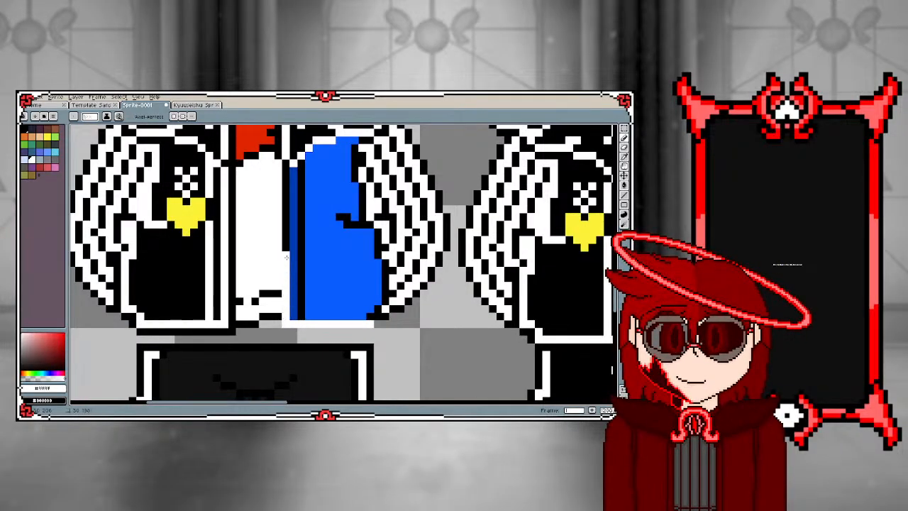
{"action": "mouse_move", "coordinate": [286, 222]}
{"action": "left_mouse_down"}
{"action": "mouse_move", "coordinate": [285, 164]}
{"action": "mouse_move", "coordinate": [287, 315]}
{"action": "left_mouse_up"}
{"action": "key", "text": "ctrl+z"}
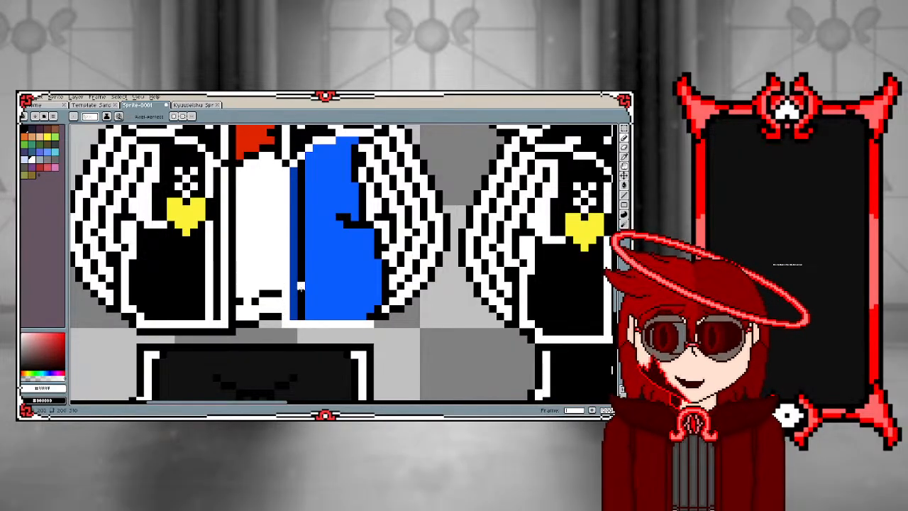
{"action": "key", "text": "g"}
{"action": "left_click", "coordinate": [301, 291]}
{"action": "scroll", "coordinate": [339, 269], "scroll_direction": "down", "scroll_amount": 2}
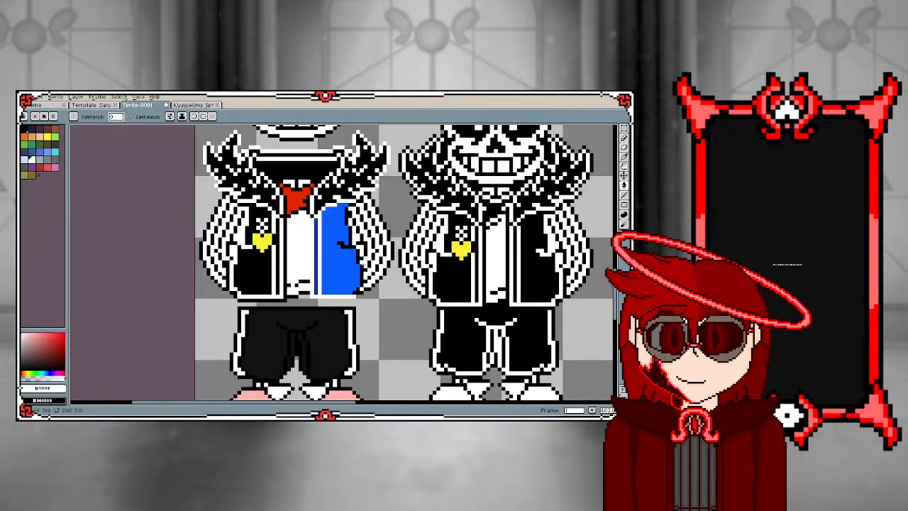
Recolour the black outlines of the pocket and sleeve along the blue jacket panel white, following the reference sprite
{"action": "key", "text": "b"}
{"action": "scroll", "coordinate": [339, 266], "scroll_direction": "down", "scroll_amount": 1}
{"action": "scroll", "coordinate": [333, 262], "scroll_direction": "up", "scroll_amount": 4}
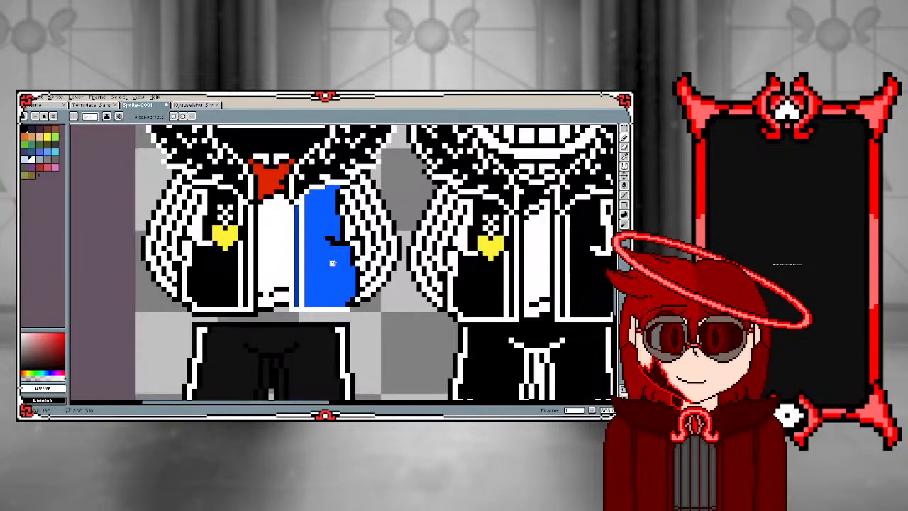
{"action": "scroll", "coordinate": [333, 307], "scroll_direction": "down", "scroll_amount": 3}
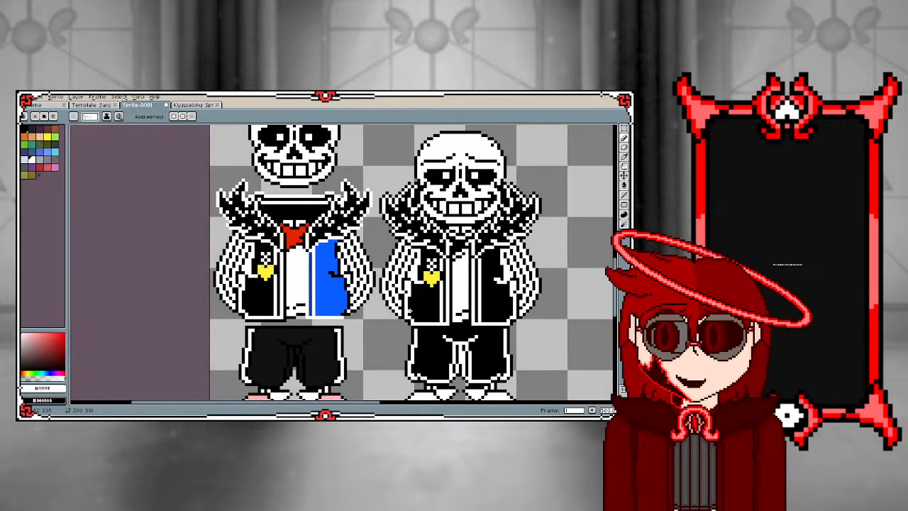
{"action": "scroll", "coordinate": [374, 308], "scroll_direction": "up", "scroll_amount": 2}
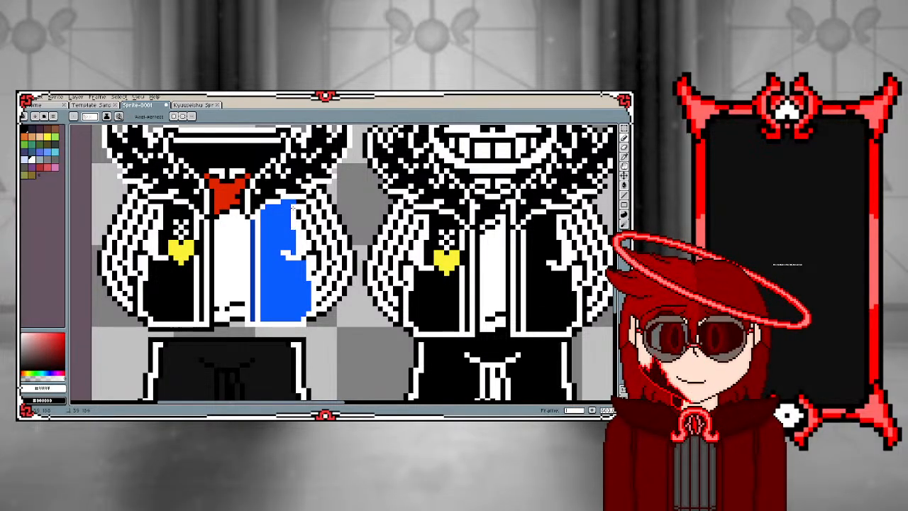
{"action": "scroll", "coordinate": [301, 256], "scroll_direction": "up", "scroll_amount": 1}
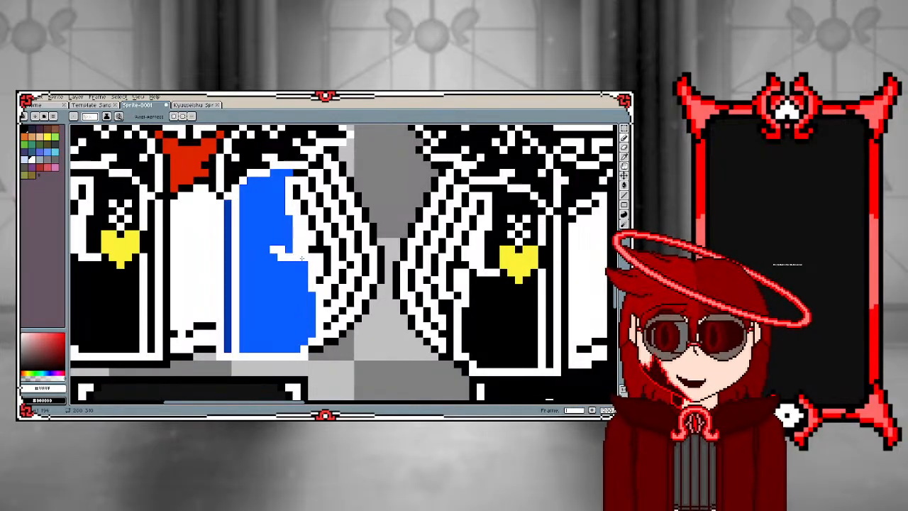
Fill the blue right panel of the jacket with black using the Paint Bucket
{"action": "key", "text": "g"}
{"action": "key", "text": "x"}
{"action": "left_click", "coordinate": [308, 283]}
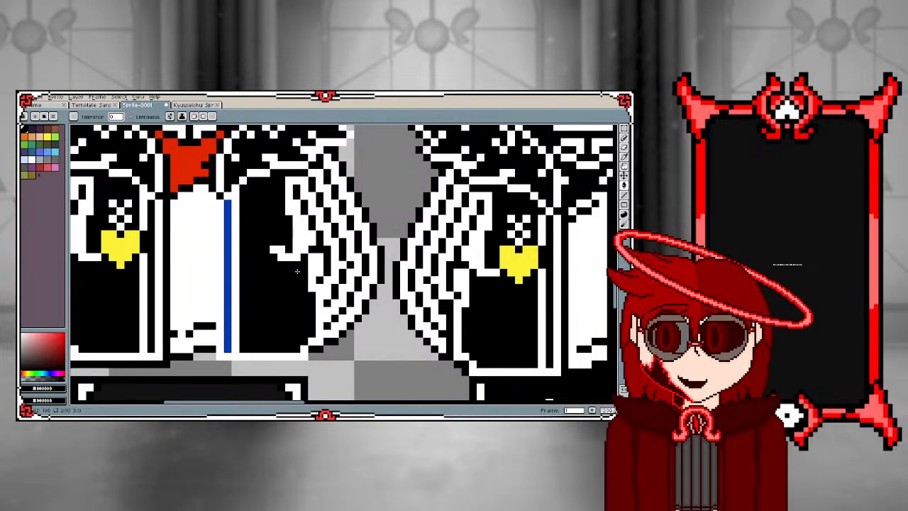
{"action": "scroll", "coordinate": [308, 299], "scroll_direction": "down", "scroll_amount": 1}
Fill the dark blue stripe along the jacket's front opening with black
{"action": "key", "text": "b"}
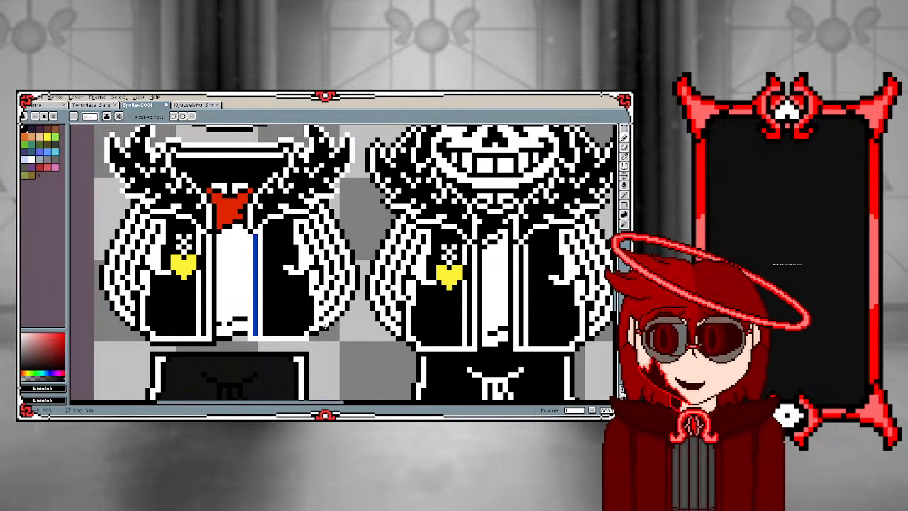
{"action": "scroll", "coordinate": [297, 321], "scroll_direction": "down", "scroll_amount": 1}
{"action": "scroll", "coordinate": [305, 314], "scroll_direction": "up", "scroll_amount": 2}
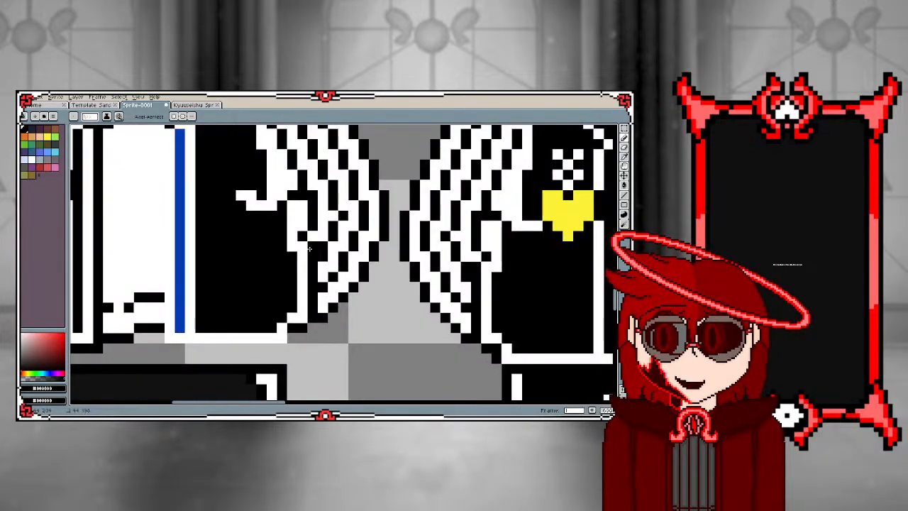
{"action": "scroll", "coordinate": [311, 249], "scroll_direction": "down", "scroll_amount": 2}
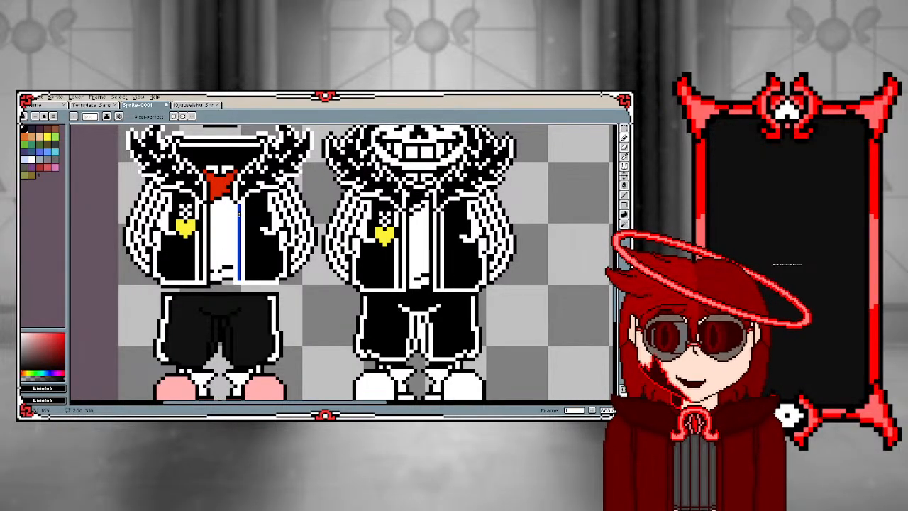
{"action": "key", "text": "g"}
{"action": "left_click", "coordinate": [239, 216]}
{"action": "key", "text": "b"}
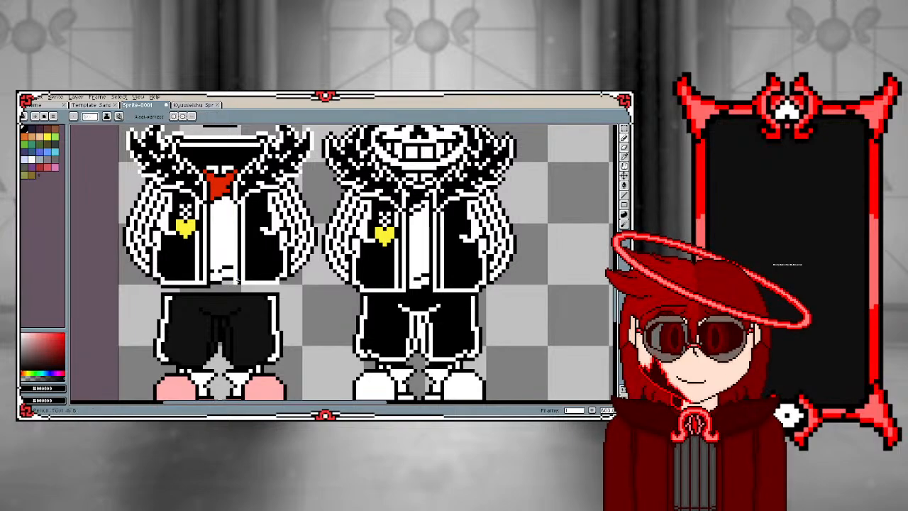
Draw a black outline beneath the white hem of the jacket's right half
{"action": "scroll", "coordinate": [229, 281], "scroll_direction": "up", "scroll_amount": 1}
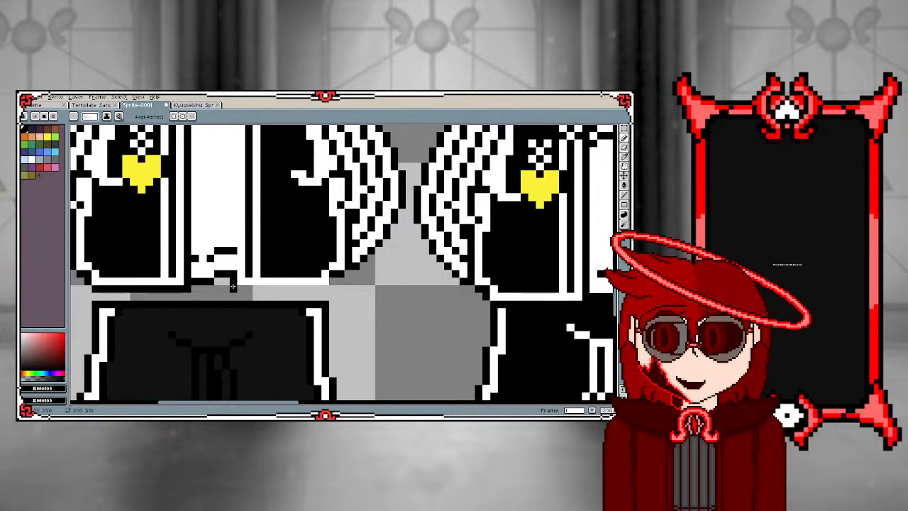
{"action": "left_click_drag", "start_coordinate": [248, 286], "coordinate": [272, 288]}
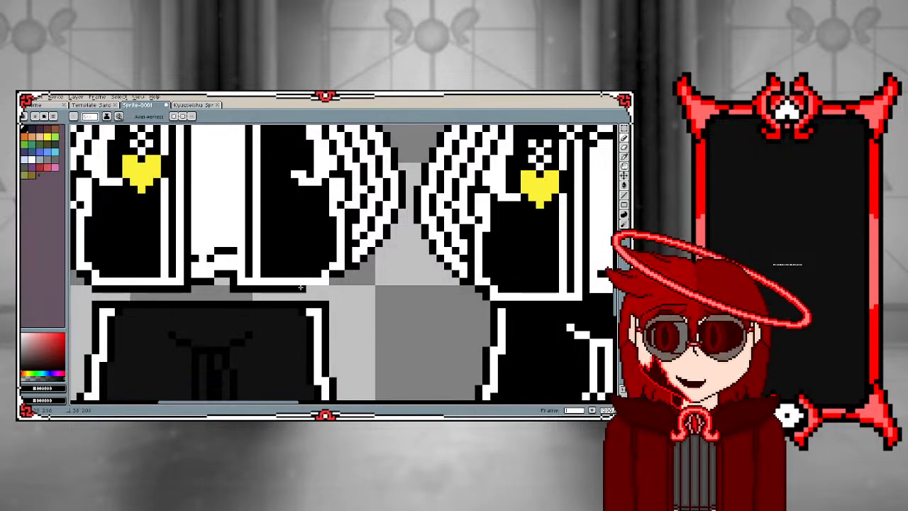
{"action": "scroll", "coordinate": [332, 282], "scroll_direction": "down", "scroll_amount": 2}
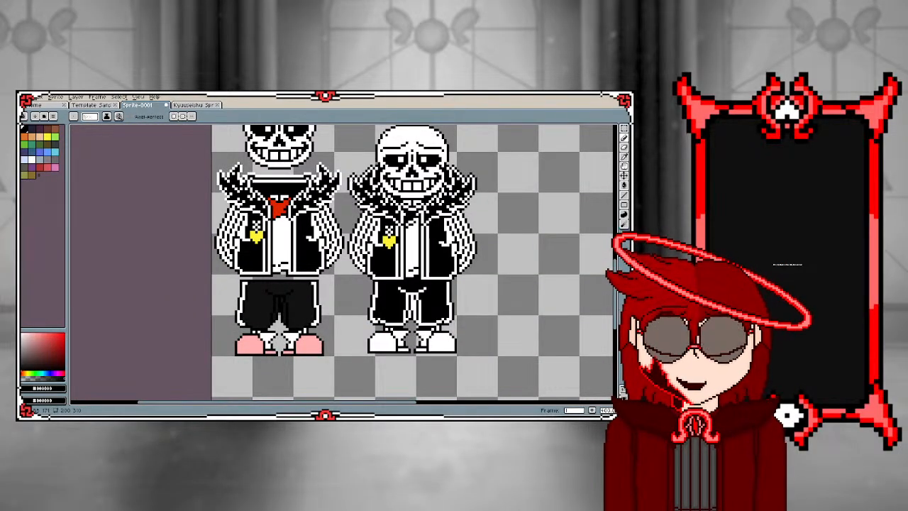
{"action": "scroll", "coordinate": [329, 233], "scroll_direction": "up", "scroll_amount": 2}
{"action": "scroll", "coordinate": [329, 234], "scroll_direction": "up", "scroll_amount": 2}
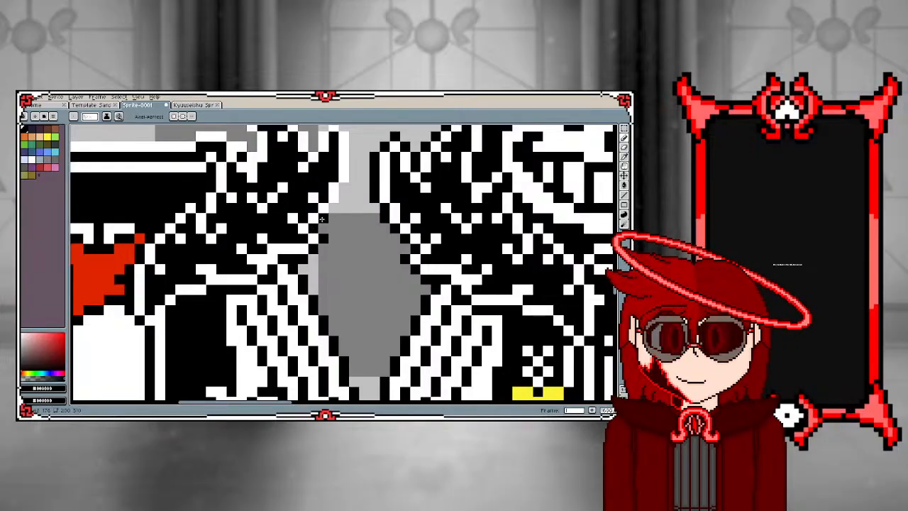
{"action": "scroll", "coordinate": [334, 209], "scroll_direction": "down", "scroll_amount": 3}
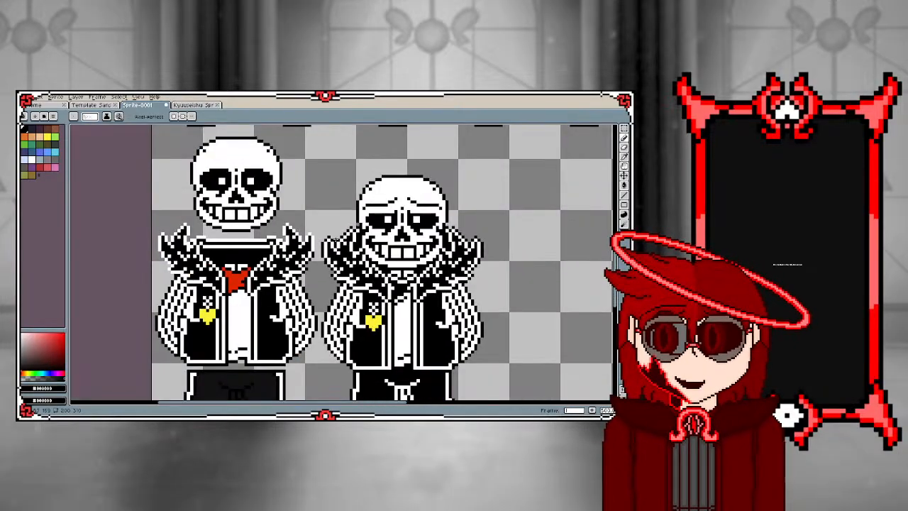
Draw a black outer outline around the inner spike of the right fur collar tuft
{"action": "scroll", "coordinate": [291, 270], "scroll_direction": "up", "scroll_amount": 2}
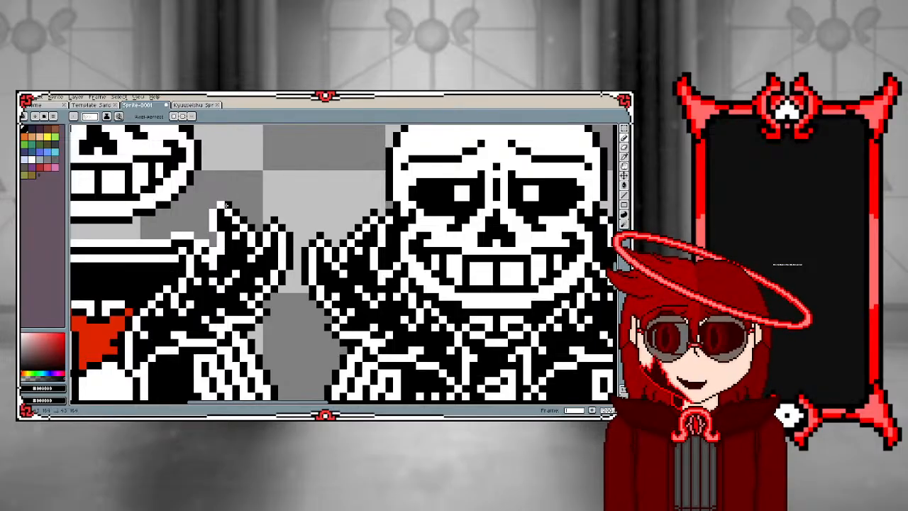
{"action": "left_click", "coordinate": [214, 205]}
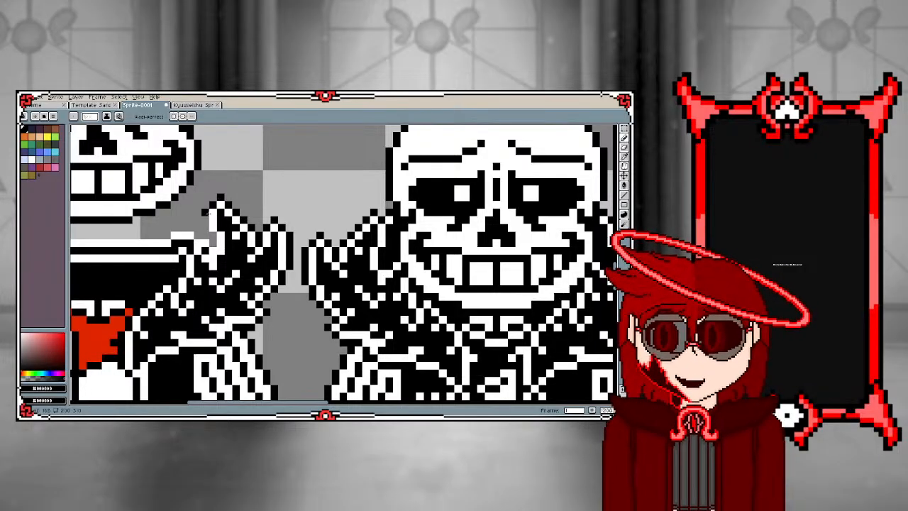
{"action": "left_click_drag", "start_coordinate": [207, 215], "coordinate": [211, 237]}
{"action": "left_click", "coordinate": [207, 241]}
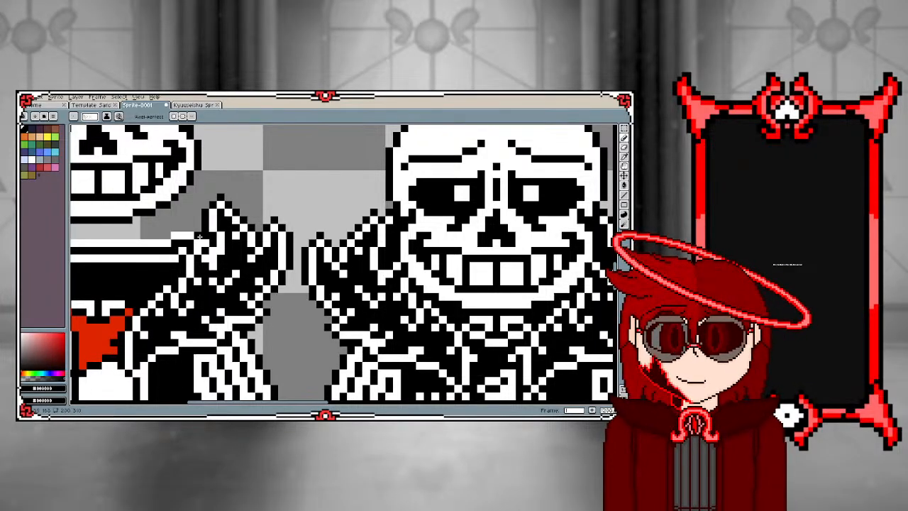
{"action": "scroll", "coordinate": [188, 228], "scroll_direction": "down", "scroll_amount": 2}
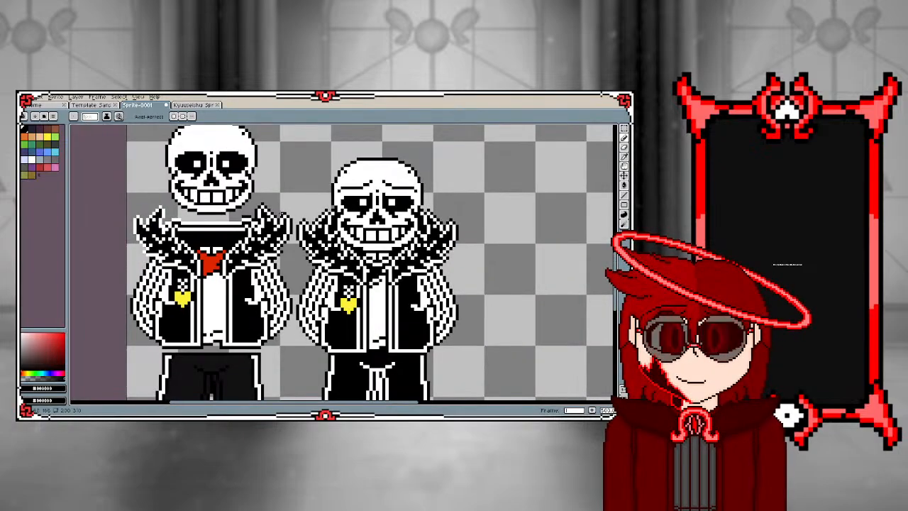
Draw a black pixel outline around the outside of the left fur collar tuft, from its lower edge up over the spikes
{"action": "scroll", "coordinate": [392, 202], "scroll_direction": "up", "scroll_amount": 1}
{"action": "scroll", "coordinate": [145, 252], "scroll_direction": "up", "scroll_amount": 3}
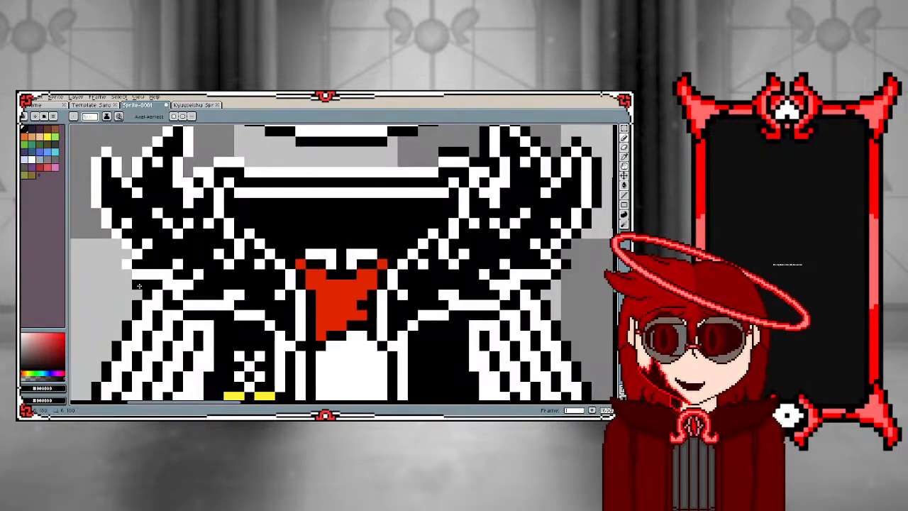
{"action": "left_click_drag", "start_coordinate": [123, 273], "coordinate": [117, 254]}
{"action": "left_click", "coordinate": [117, 244]}
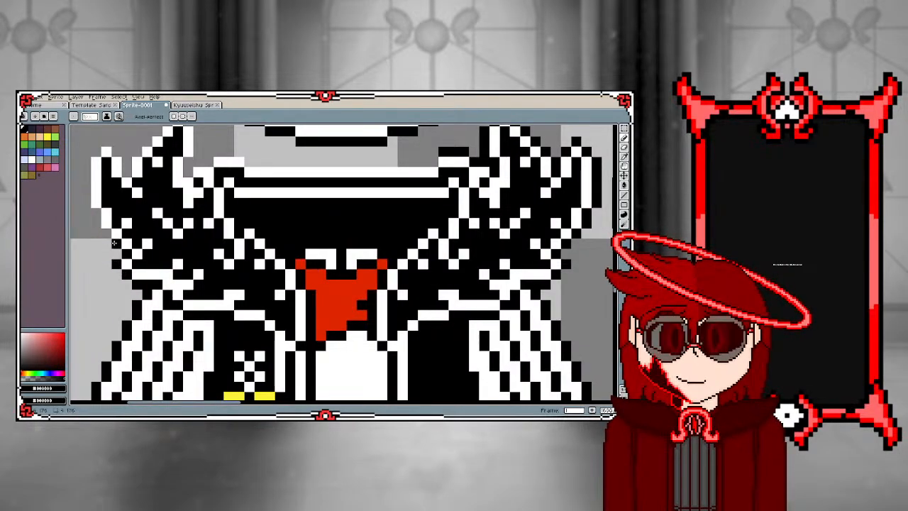
{"action": "left_click", "coordinate": [106, 234]}
{"action": "left_click", "coordinate": [97, 214]}
{"action": "left_click", "coordinate": [86, 203]}
{"action": "left_click_drag", "start_coordinate": [86, 199], "coordinate": [86, 162]}
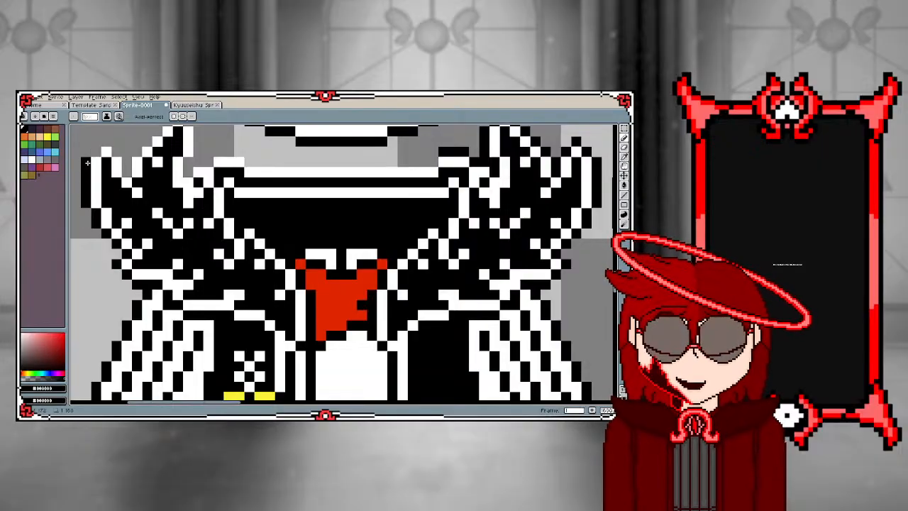
{"action": "left_click", "coordinate": [97, 152]}
{"action": "left_click", "coordinate": [106, 142]}
{"action": "left_click", "coordinate": [117, 153]}
{"action": "left_click", "coordinate": [129, 164]}
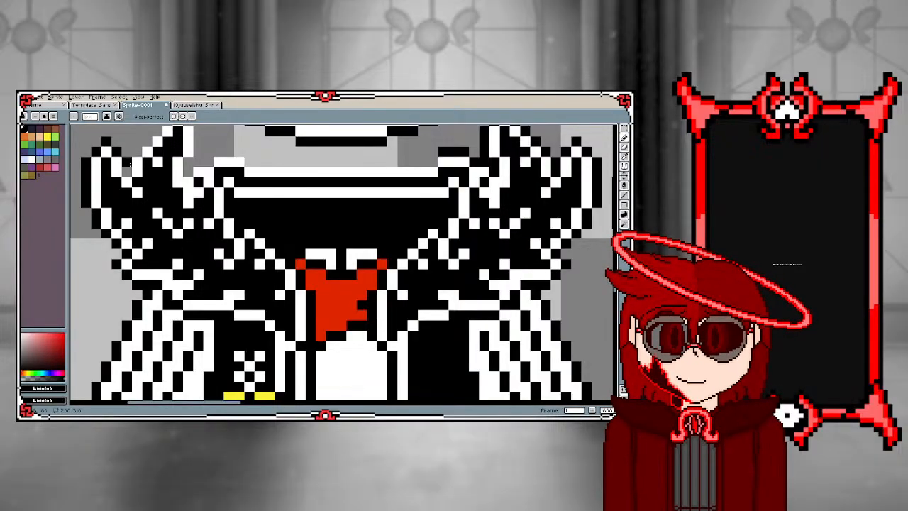
{"action": "scroll", "coordinate": [132, 170], "scroll_direction": "down", "scroll_amount": 3}
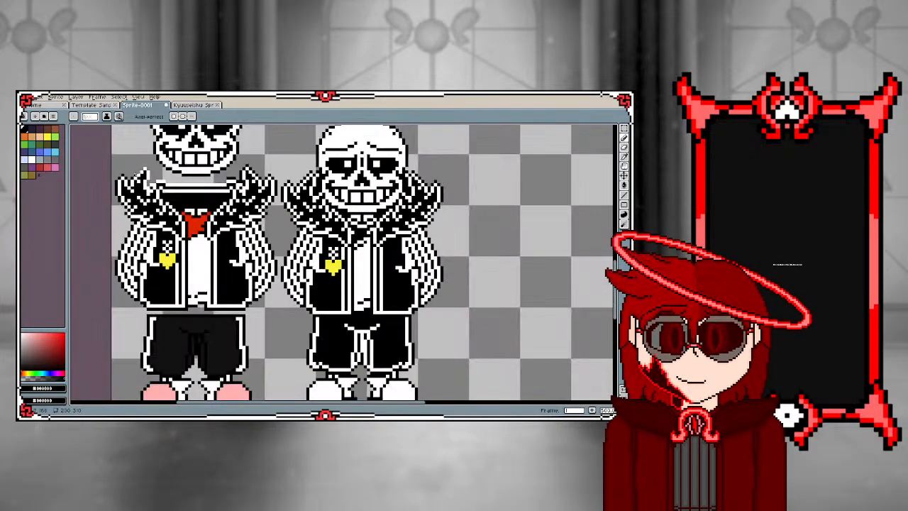
Draw a straight black outline above the white collar edge between the two fur tufts with the Line tool
{"action": "scroll", "coordinate": [130, 200], "scroll_direction": "up", "scroll_amount": 3}
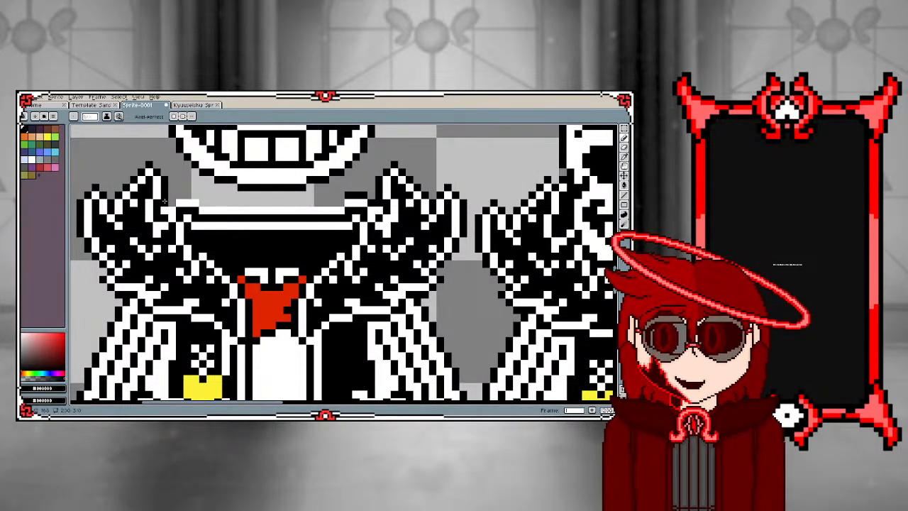
{"action": "key", "text": "ctrl+z"}
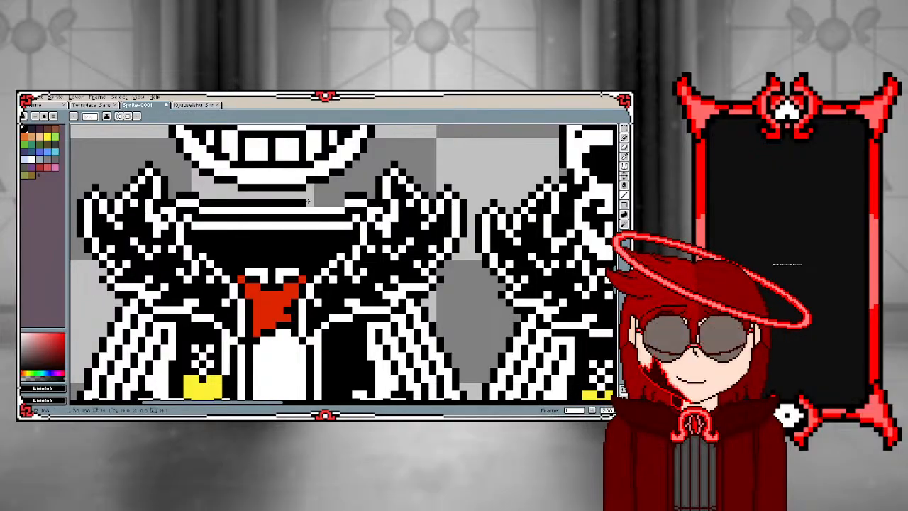
{"action": "scroll", "coordinate": [323, 207], "scroll_direction": "down", "scroll_amount": 1}
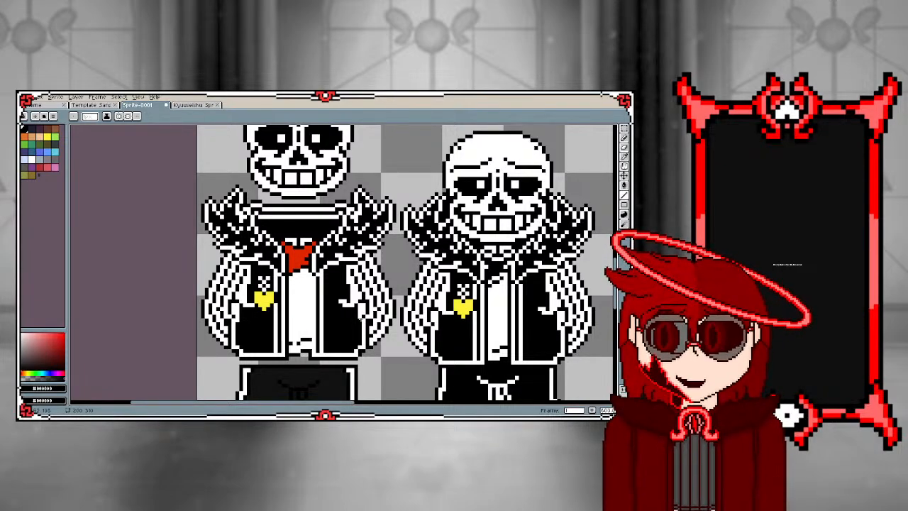
Sample white from the reference sprite and draw the white hem along the bottom of the left shorts leg with the Pencil
{"action": "scroll", "coordinate": [338, 372], "scroll_direction": "down", "scroll_amount": 2}
{"action": "scroll", "coordinate": [337, 376], "scroll_direction": "up", "scroll_amount": 3}
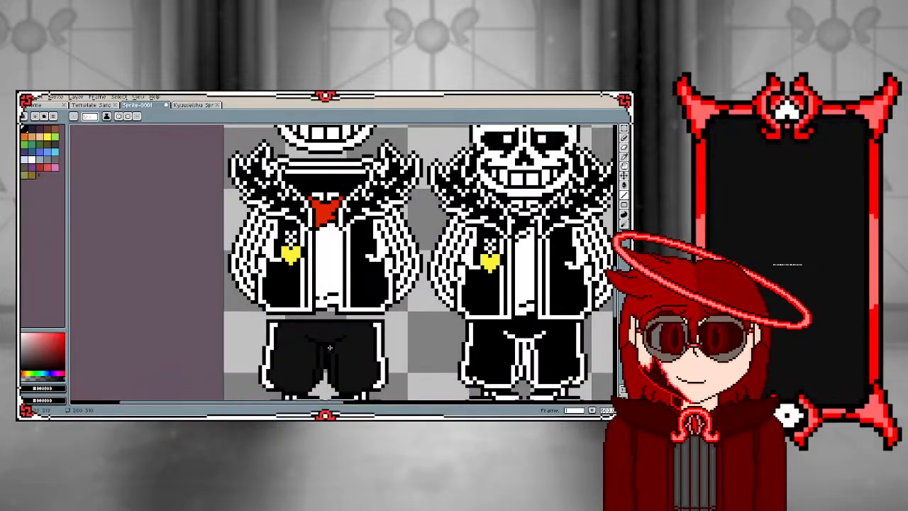
{"action": "scroll", "coordinate": [289, 283], "scroll_direction": "down", "scroll_amount": 1}
{"action": "scroll", "coordinate": [281, 343], "scroll_direction": "up", "scroll_amount": 2}
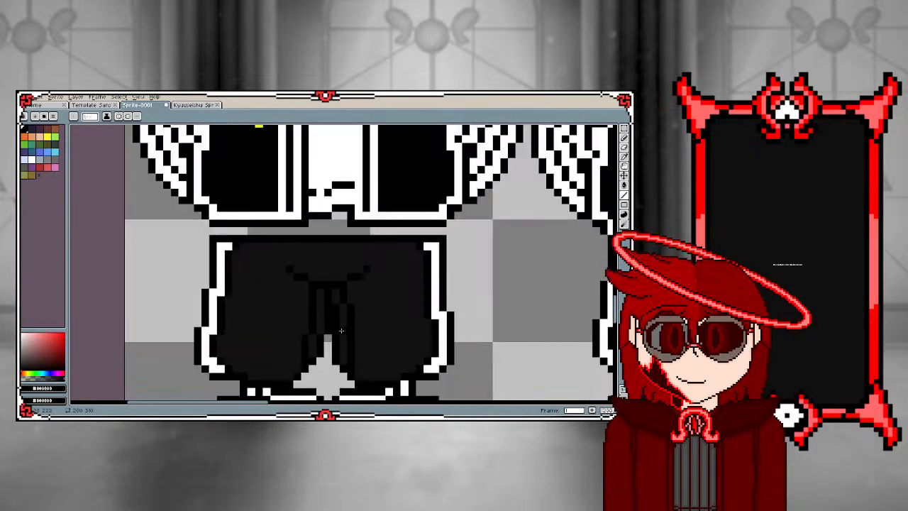
{"action": "scroll", "coordinate": [341, 330], "scroll_direction": "down", "scroll_amount": 2}
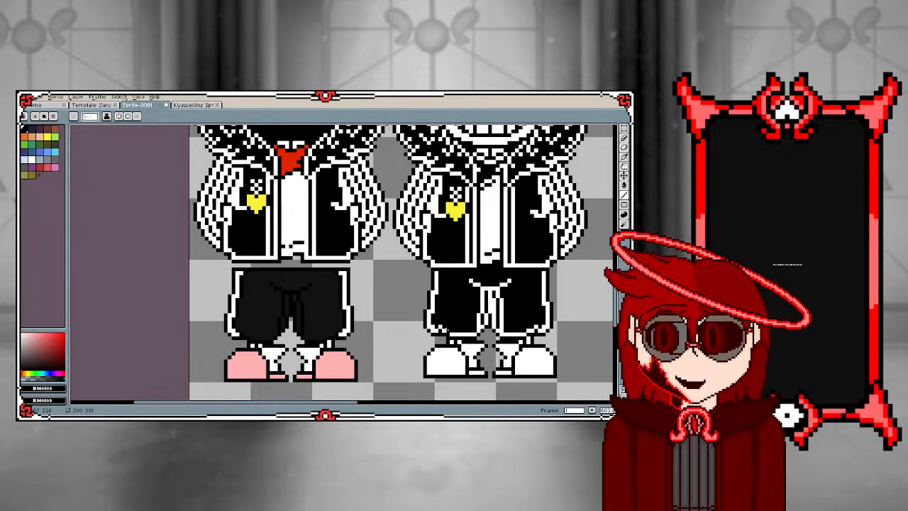
{"action": "key", "text": "i"}
{"action": "left_click", "coordinate": [447, 331]}
{"action": "key", "text": "b"}
{"action": "scroll", "coordinate": [230, 334], "scroll_direction": "up", "scroll_amount": 2}
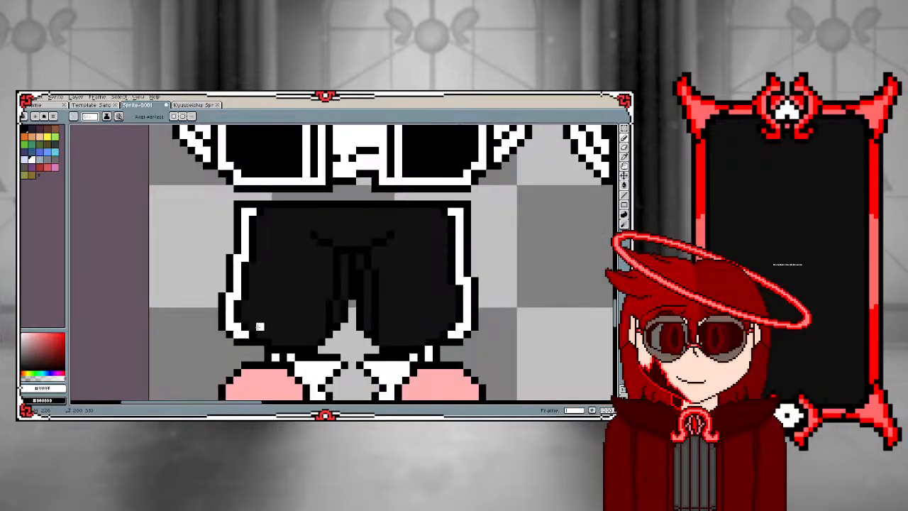
{"action": "scroll", "coordinate": [262, 331], "scroll_direction": "down", "scroll_amount": 2}
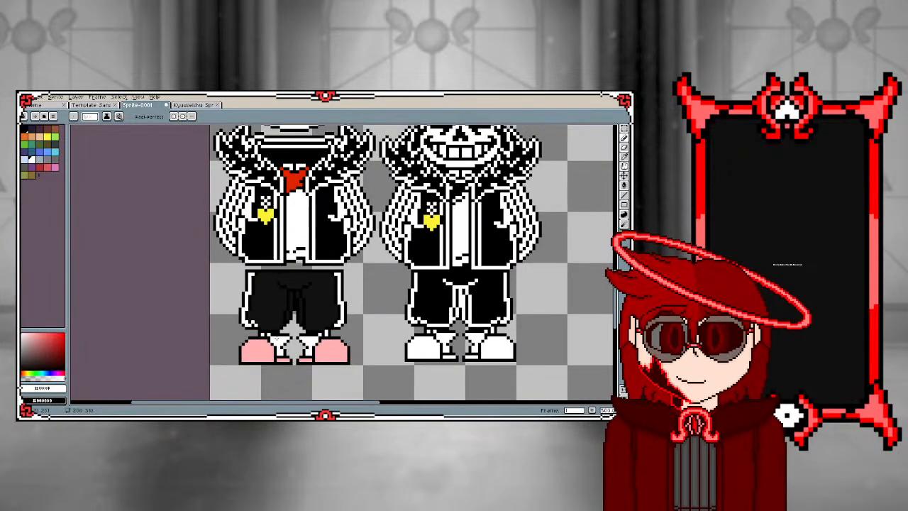
{"action": "scroll", "coordinate": [266, 332], "scroll_direction": "up", "scroll_amount": 2}
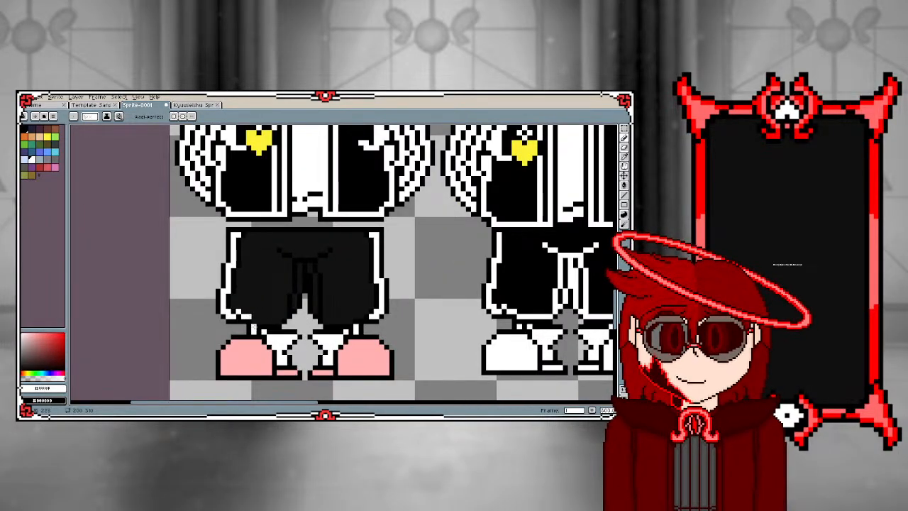
{"action": "left_click_drag", "start_coordinate": [254, 321], "coordinate": [273, 322]}
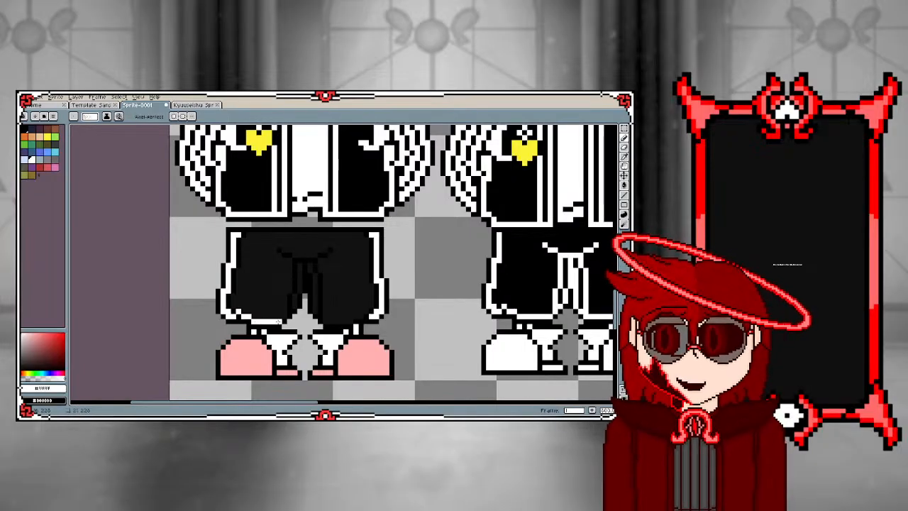
{"action": "scroll", "coordinate": [279, 322], "scroll_direction": "down", "scroll_amount": 1}
{"action": "scroll", "coordinate": [279, 323], "scroll_direction": "up", "scroll_amount": 2}
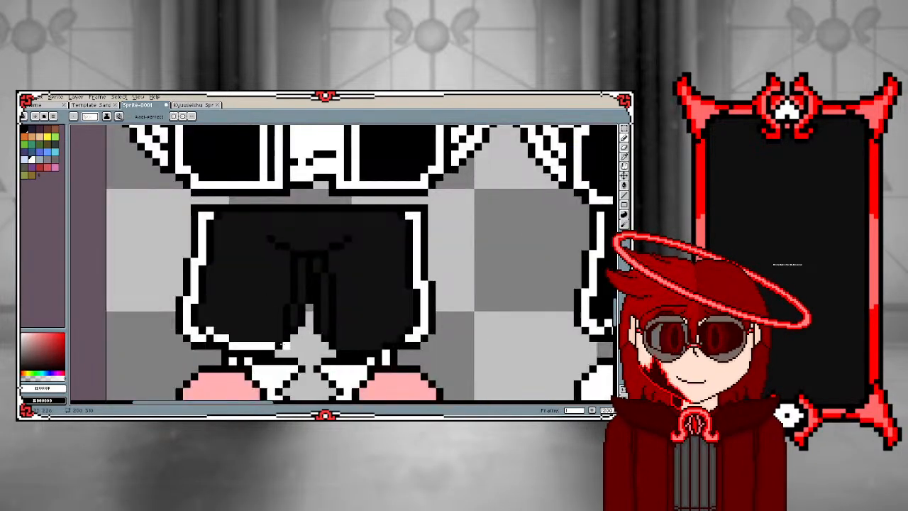
{"action": "scroll", "coordinate": [281, 346], "scroll_direction": "down", "scroll_amount": 2}
{"action": "scroll", "coordinate": [277, 346], "scroll_direction": "up", "scroll_amount": 2}
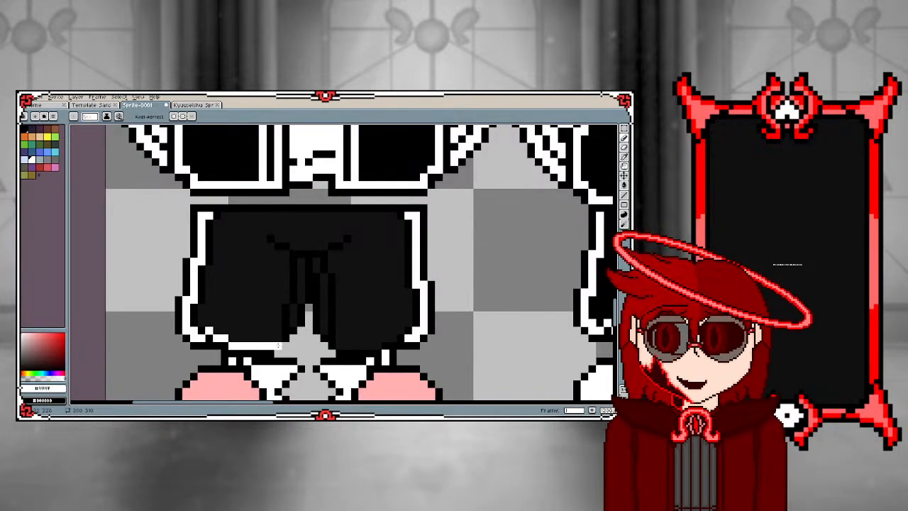
Fill the black inner leg outlines and crotch folds of the shorts with white using the Paint Bucket
{"action": "key", "text": "g"}
{"action": "left_click", "coordinate": [285, 333]}
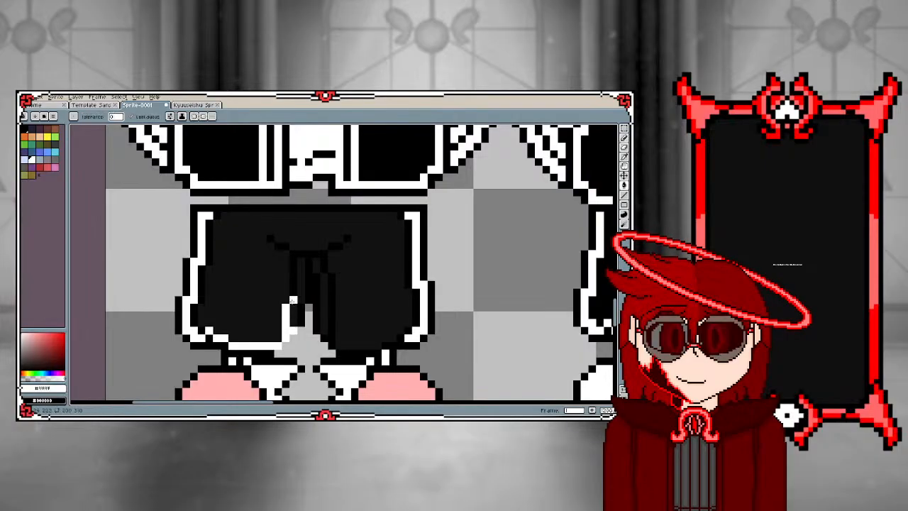
{"action": "left_click", "coordinate": [291, 299]}
{"action": "left_click", "coordinate": [272, 241]}
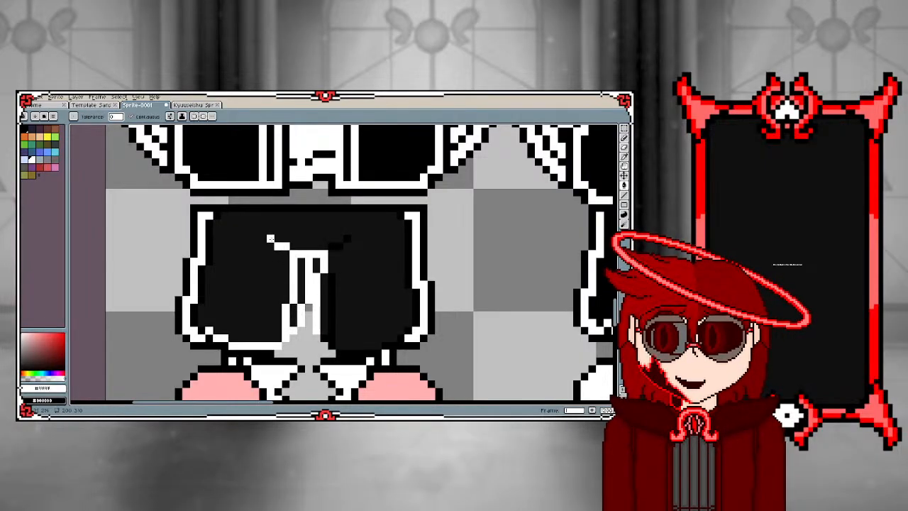
{"action": "left_click", "coordinate": [331, 293]}
{"action": "left_click", "coordinate": [334, 246]}
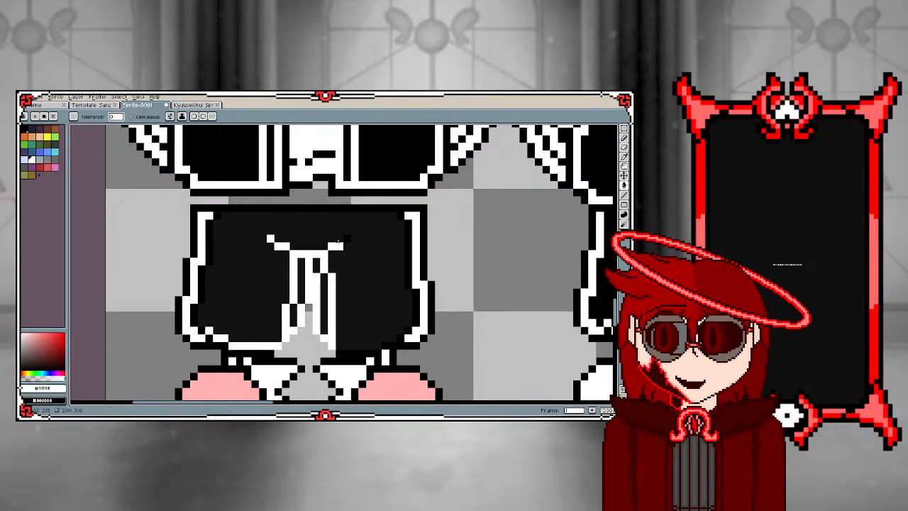
{"action": "left_click", "coordinate": [346, 240]}
Draw the white hem along the bottom of the right shorts leg with the Pencil
{"action": "key", "text": "b"}
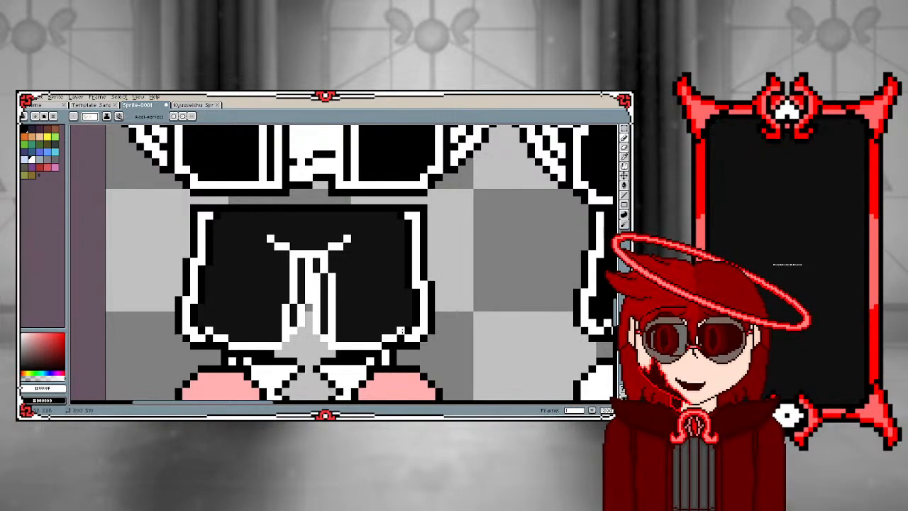
{"action": "scroll", "coordinate": [410, 321], "scroll_direction": "down", "scroll_amount": 2}
{"action": "scroll", "coordinate": [367, 300], "scroll_direction": "up", "scroll_amount": 2}
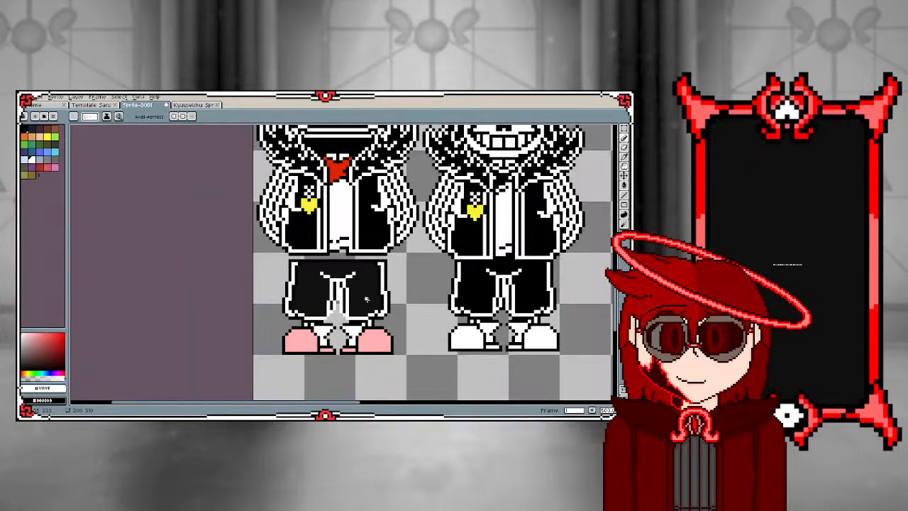
Sample black from the outline and fill the dark grey areas of the shorts with it
{"action": "scroll", "coordinate": [410, 307], "scroll_direction": "up", "scroll_amount": 1}
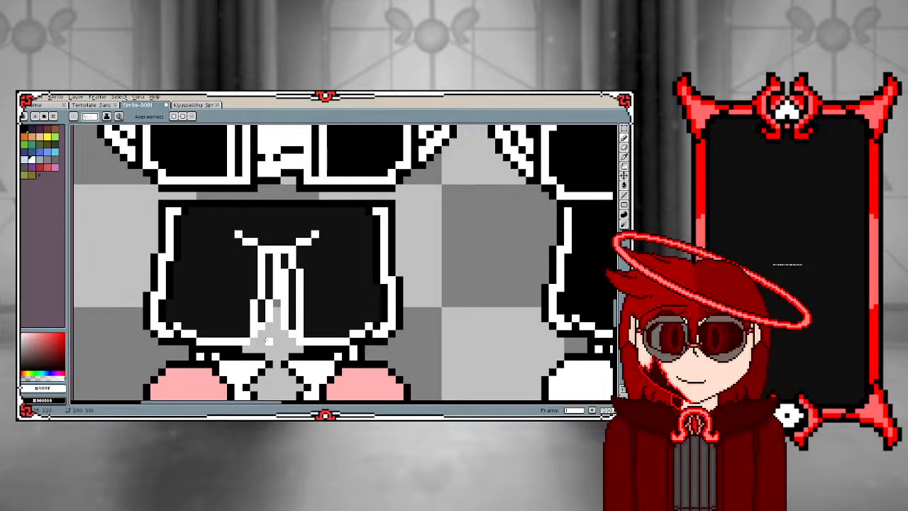
{"action": "left_click", "coordinate": [250, 356], "text": "alt"}
{"action": "key", "text": "g"}
{"action": "left_click", "coordinate": [235, 291]}
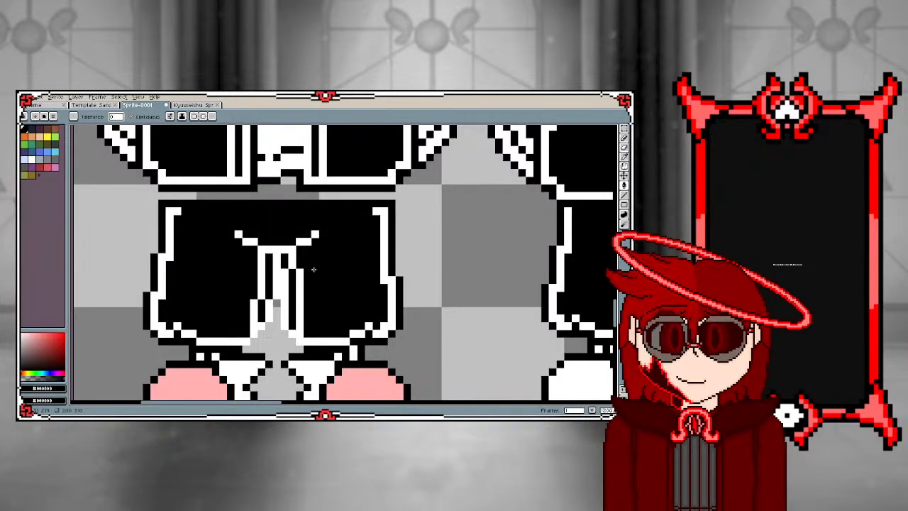
Draw black pixels in the small gap between the shorts' legs to close the inner outline
{"action": "scroll", "coordinate": [245, 349], "scroll_direction": "up", "scroll_amount": 1}
{"action": "key", "text": "b"}
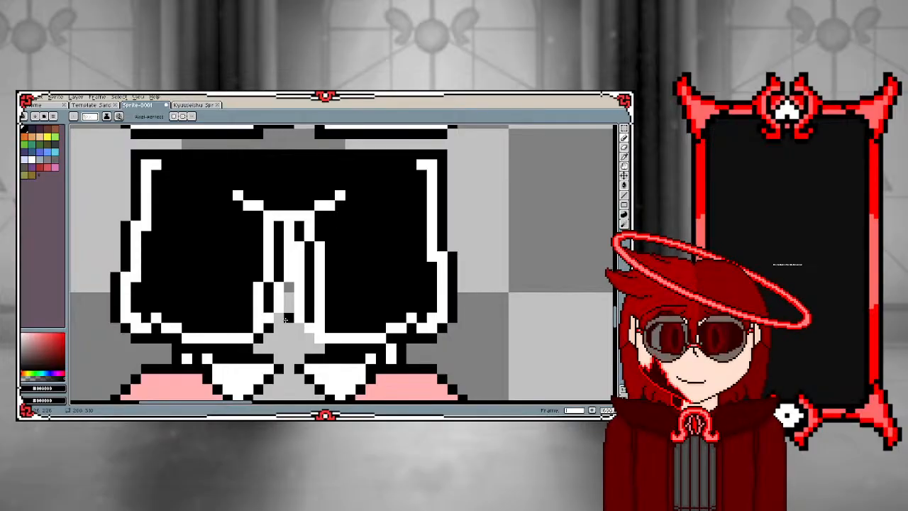
{"action": "left_click_drag", "start_coordinate": [280, 321], "coordinate": [287, 295]}
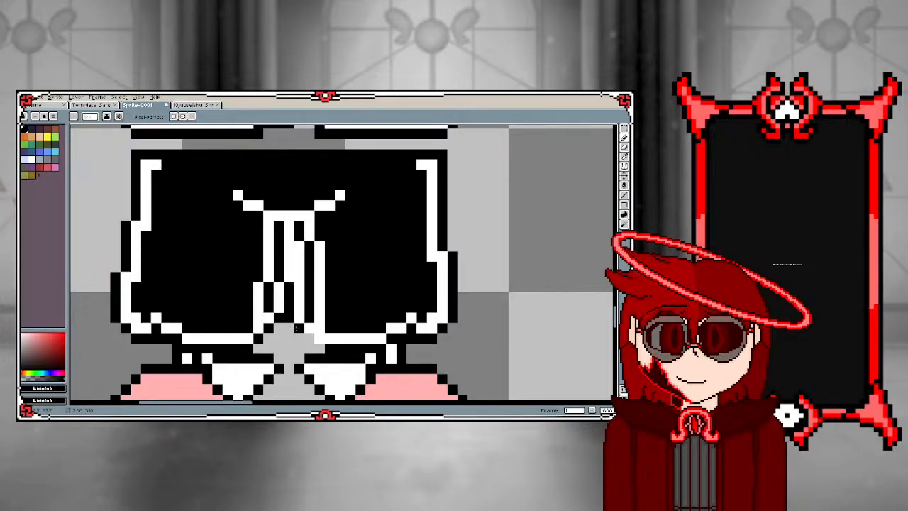
{"action": "scroll", "coordinate": [289, 309], "scroll_direction": "down", "scroll_amount": 3}
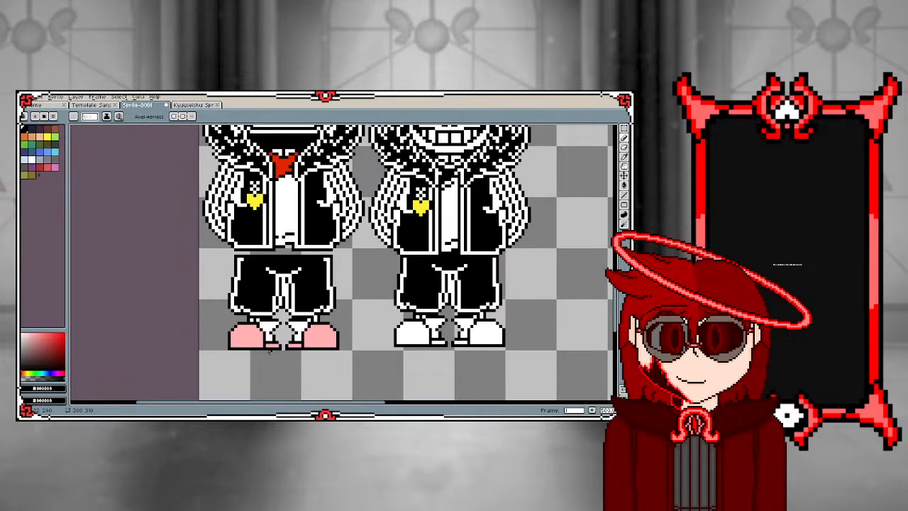
Sample white from the sock and fill both pink slippers with it
{"action": "left_click", "coordinate": [267, 326], "text": "alt"}
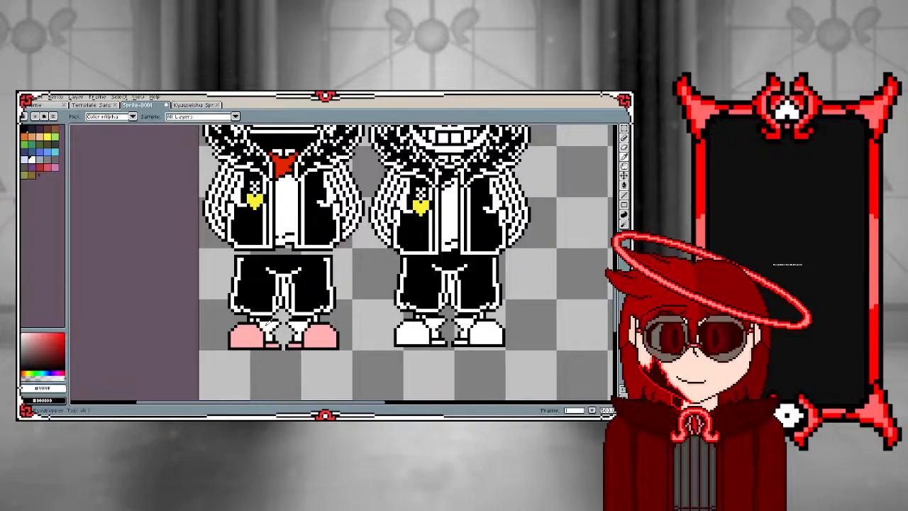
{"action": "key", "text": "g"}
{"action": "left_click", "coordinate": [253, 339]}
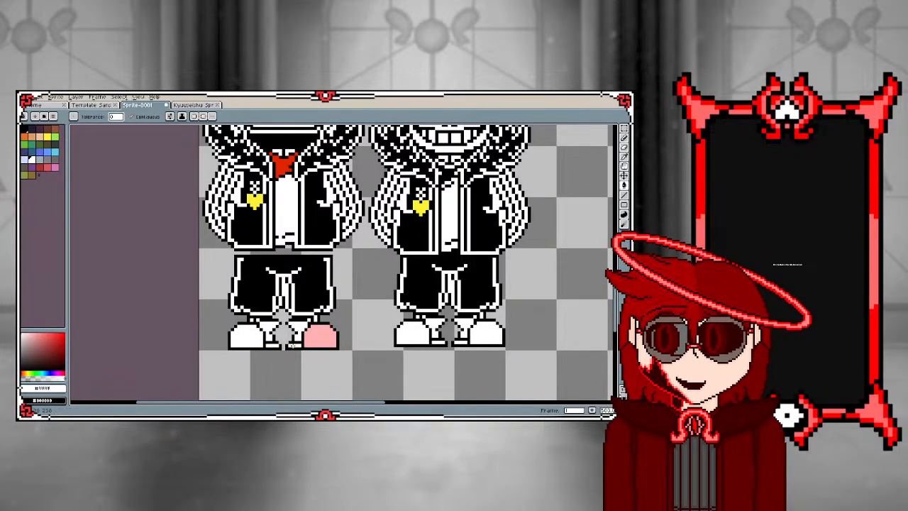
{"action": "left_click", "coordinate": [317, 338]}
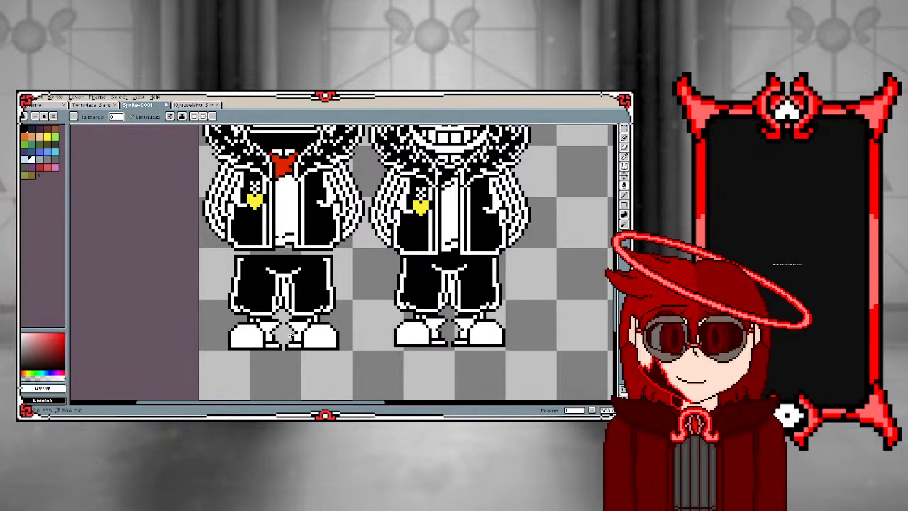
{"action": "scroll", "coordinate": [292, 166], "scroll_direction": "up", "scroll_amount": 2}
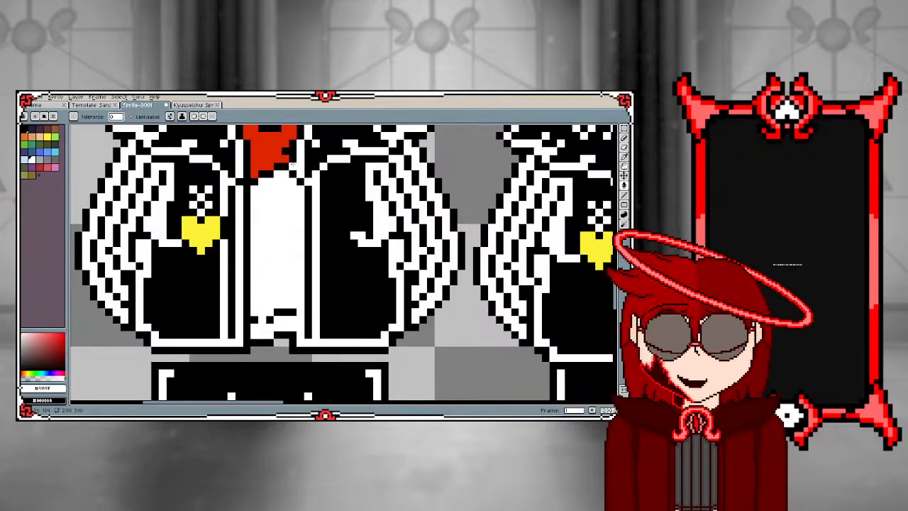
Sample black and draw a straight vertical line down the right edge of the white shirt with the Line tool
{"action": "key", "text": "i"}
{"action": "left_click", "coordinate": [293, 165]}
{"action": "key", "text": "l"}
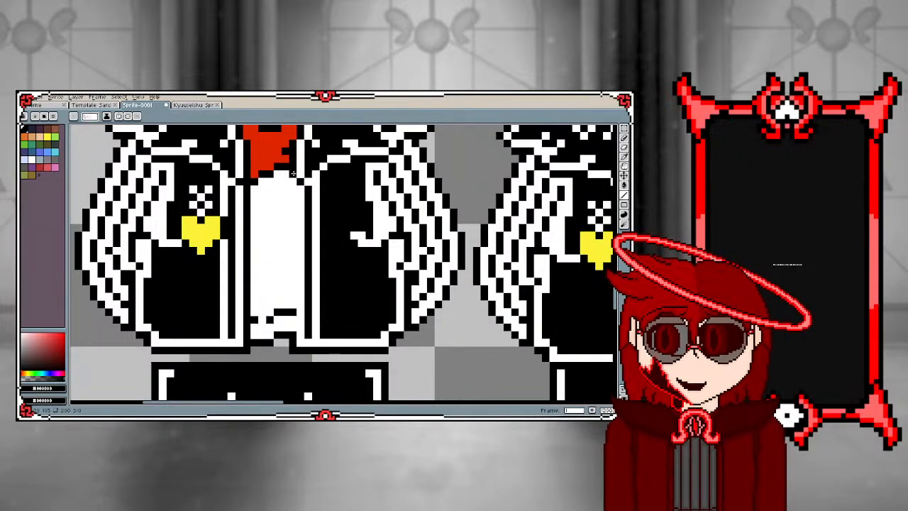
{"action": "left_click_drag", "start_coordinate": [294, 180], "coordinate": [291, 333]}
{"action": "scroll", "coordinate": [291, 332], "scroll_direction": "down", "scroll_amount": 4}
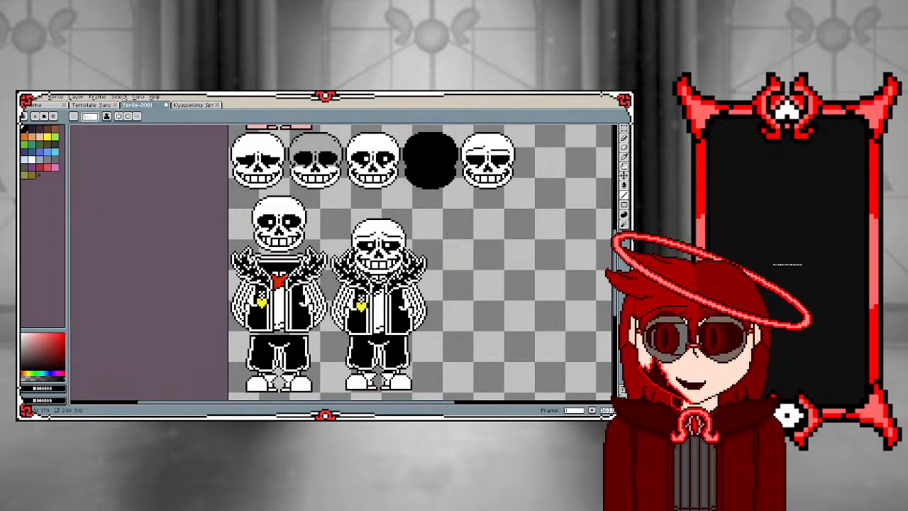
Fill the red scarf below the collar and its separate red corner pixels with white using the Paint Bucket
{"action": "scroll", "coordinate": [261, 264], "scroll_direction": "up", "scroll_amount": 4}
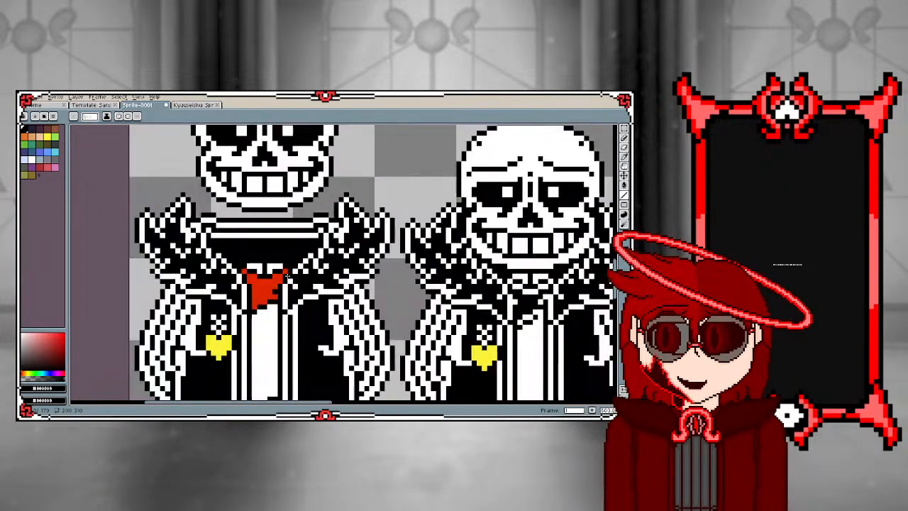
{"action": "left_click", "coordinate": [261, 267], "text": "alt"}
{"action": "key", "text": "g"}
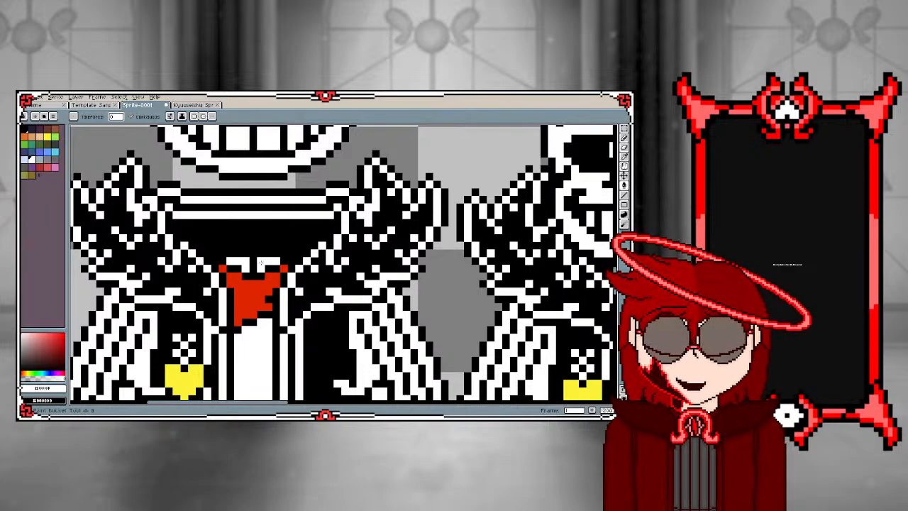
{"action": "left_click", "coordinate": [223, 269]}
{"action": "left_click", "coordinate": [239, 282]}
{"action": "left_click", "coordinate": [283, 269]}
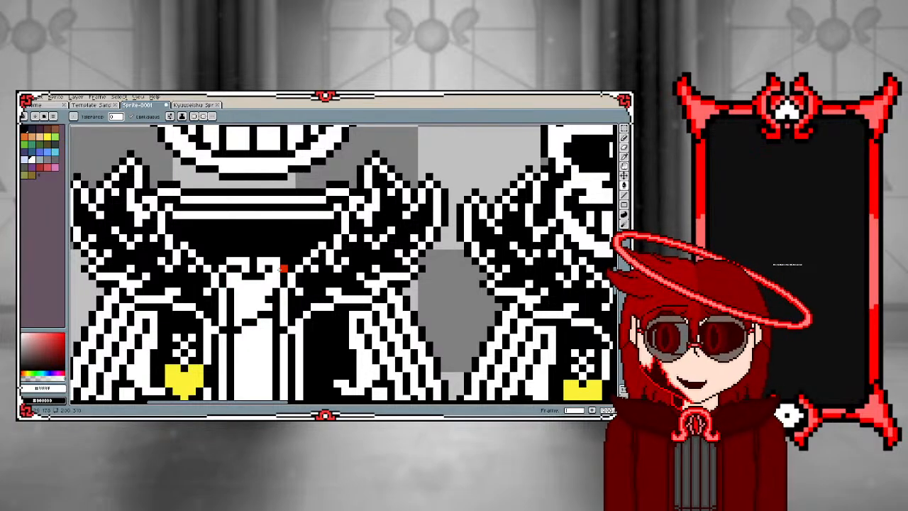
Compare the recoloured sprite with the neighbouring black-and-white reference sprite and the rest of the sheet
{"action": "scroll", "coordinate": [280, 269], "scroll_direction": "down", "scroll_amount": 4}
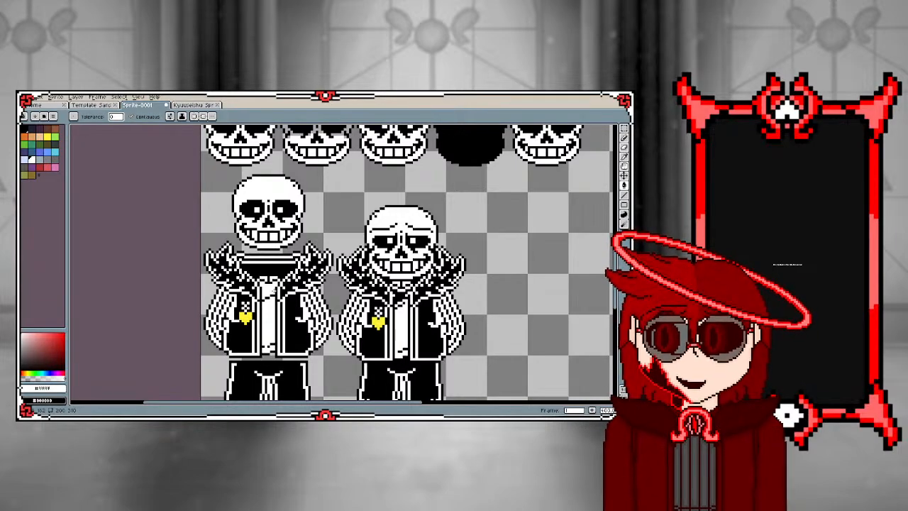
{"action": "scroll", "coordinate": [253, 249], "scroll_direction": "down", "scroll_amount": 2}
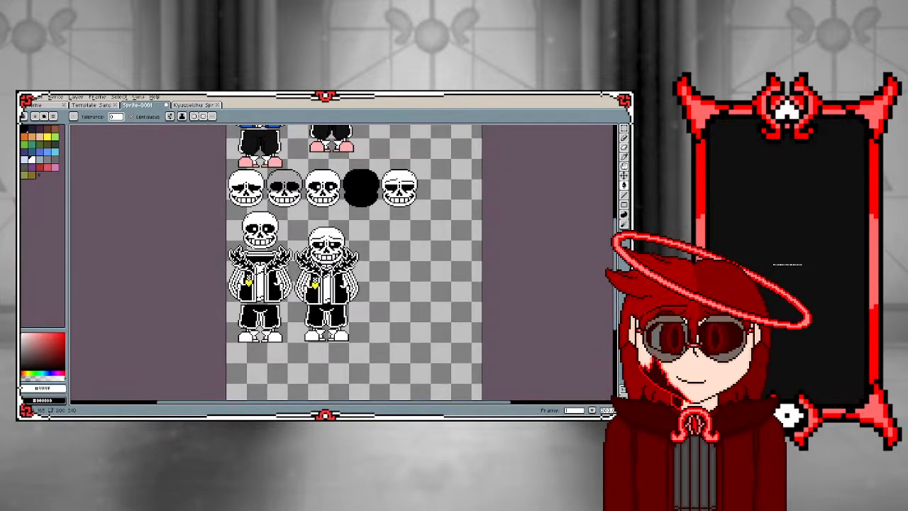
{"action": "scroll", "coordinate": [248, 239], "scroll_direction": "up", "scroll_amount": 1}
{"action": "scroll", "coordinate": [244, 237], "scroll_direction": "down", "scroll_amount": 3}
{"action": "scroll", "coordinate": [244, 237], "scroll_direction": "up", "scroll_amount": 2}
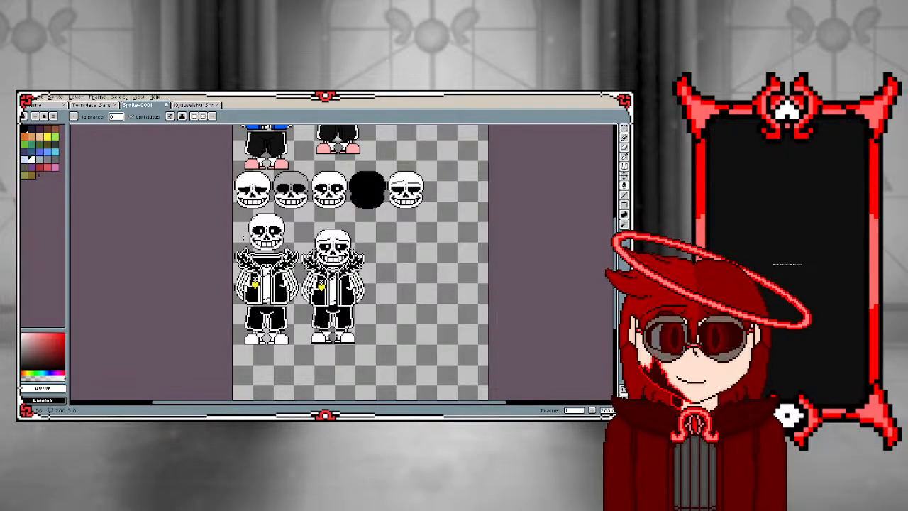
{"action": "scroll", "coordinate": [248, 278], "scroll_direction": "up", "scroll_amount": 3}
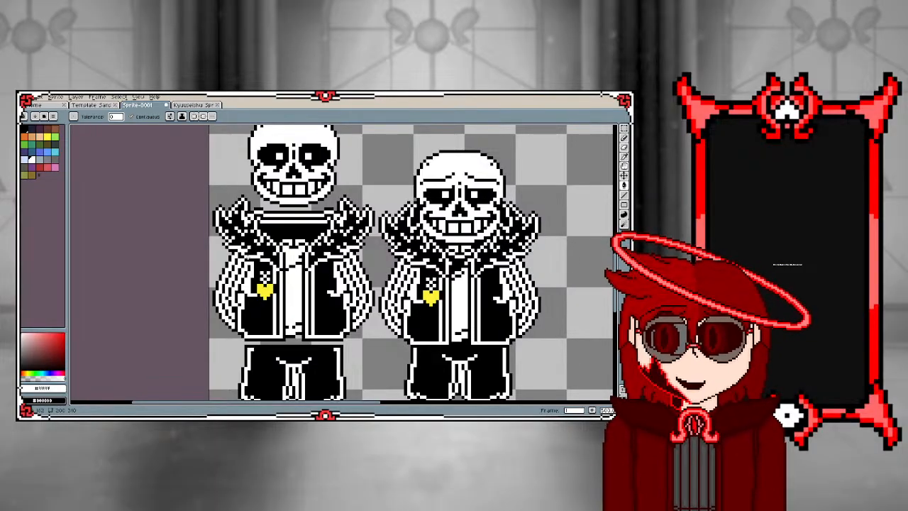
{"action": "scroll", "coordinate": [150, 218], "scroll_direction": "up", "scroll_amount": 4}
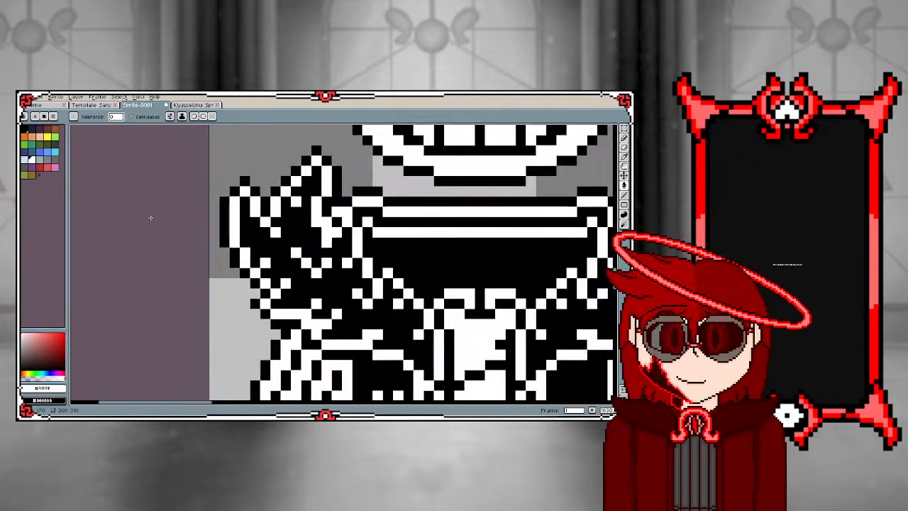
{"action": "scroll", "coordinate": [151, 218], "scroll_direction": "down", "scroll_amount": 5}
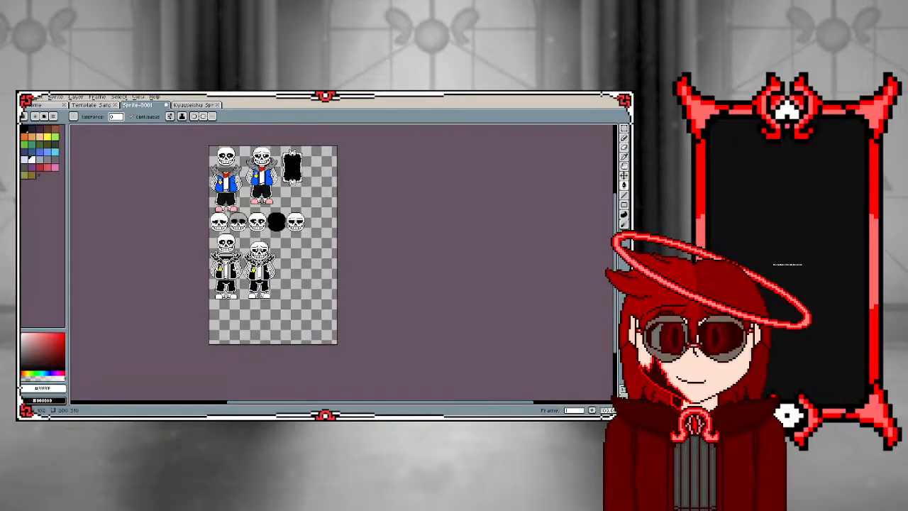
Select the whole second blue-jacketed sprite in the upper row and nudge it down and left
{"action": "scroll", "coordinate": [265, 147], "scroll_direction": "up", "scroll_amount": 2}
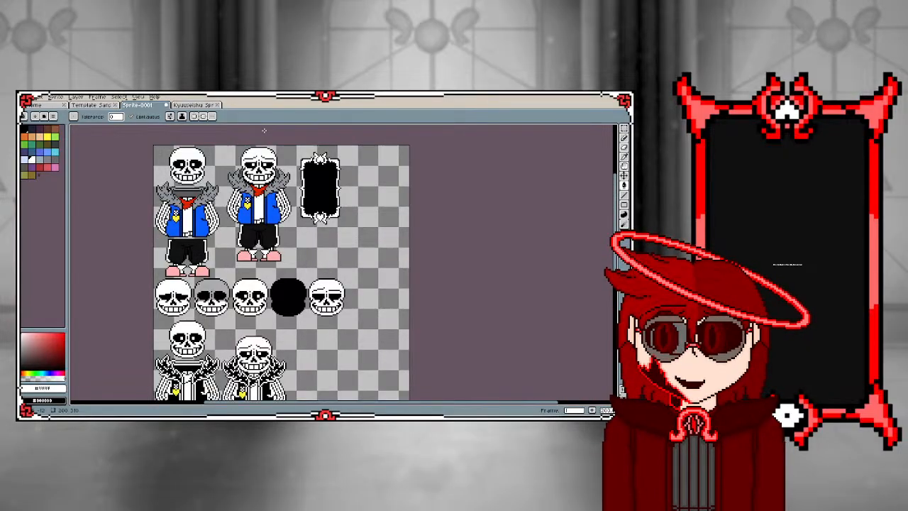
{"action": "left_click", "coordinate": [624, 129]}
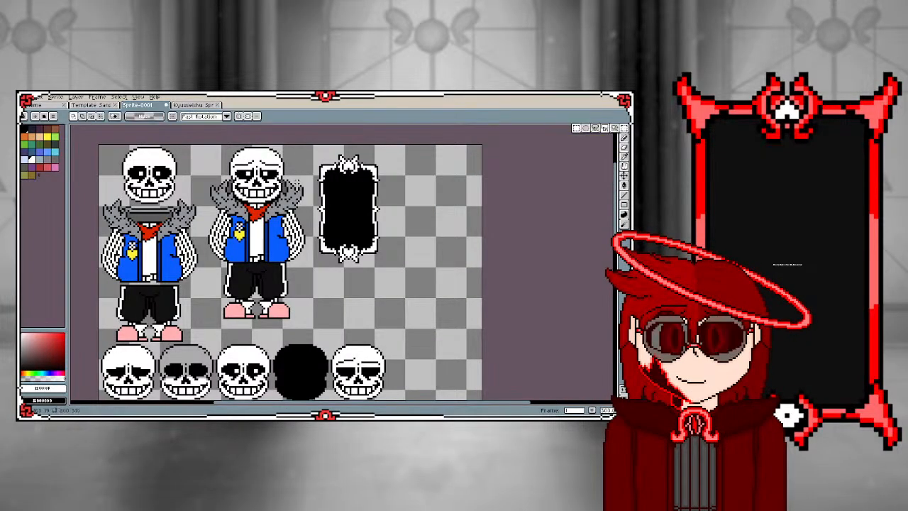
{"action": "left_click_drag", "start_coordinate": [207, 146], "coordinate": [313, 323]}
{"action": "key", "text": "Down"}
{"action": "key", "text": "Down"}
{"action": "key", "text": "Down"}
{"action": "key", "text": "Down"}
{"action": "key", "text": "Down"}
{"action": "key", "text": "Down"}
{"action": "key", "text": "Down"}
{"action": "key", "text": "Down"}
{"action": "key", "text": "Down"}
{"action": "key", "text": "Down"}
{"action": "key", "text": "Down"}
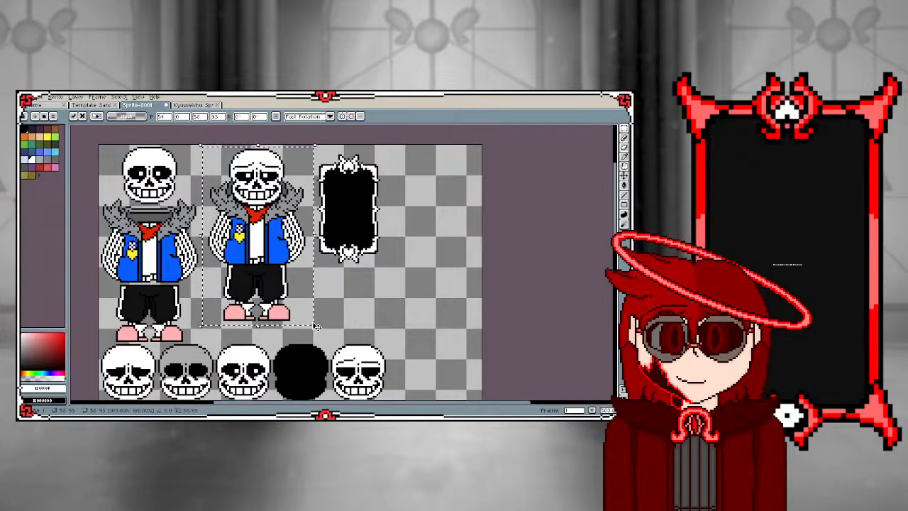
{"action": "key", "text": "Left"}
{"action": "key", "text": "Left"}
{"action": "key", "text": "Left"}
{"action": "key", "text": "Left"}
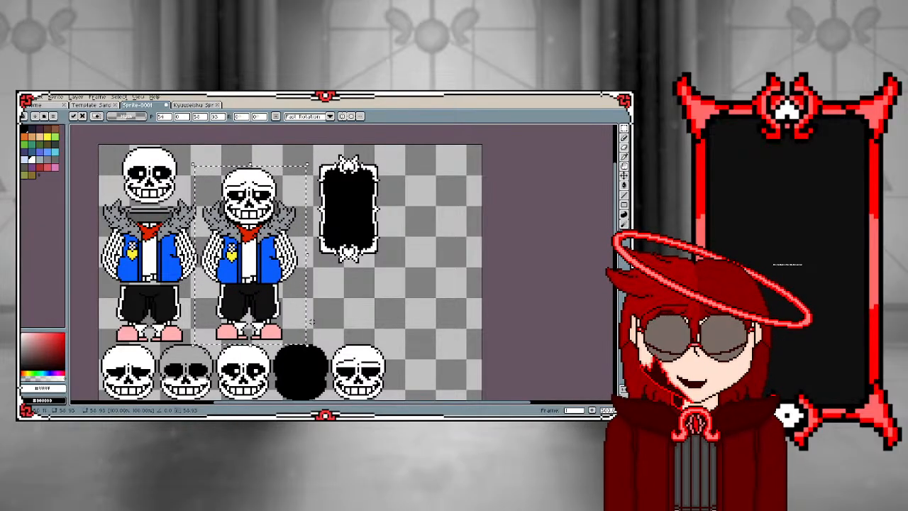
Nudge the selected sprite slightly up and back to the right beside the first sprite, then drop the selection
{"action": "key", "text": "Up"}
{"action": "key", "text": "Right"}
{"action": "key", "text": "Right"}
{"action": "key", "text": "Right"}
{"action": "key", "text": "Right"}
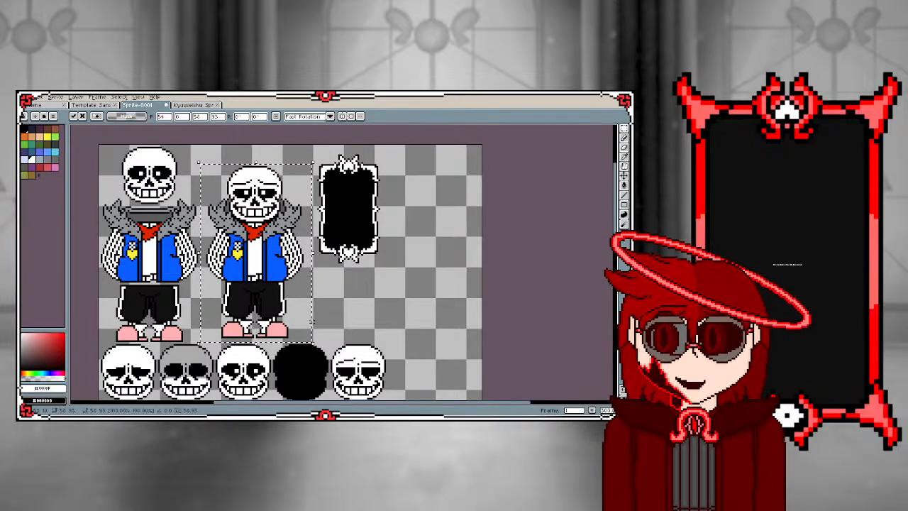
{"action": "left_click", "coordinate": [413, 291]}
{"action": "scroll", "coordinate": [335, 214], "scroll_direction": "down", "scroll_amount": 5}
{"action": "scroll", "coordinate": [331, 242], "scroll_direction": "up", "scroll_amount": 3}
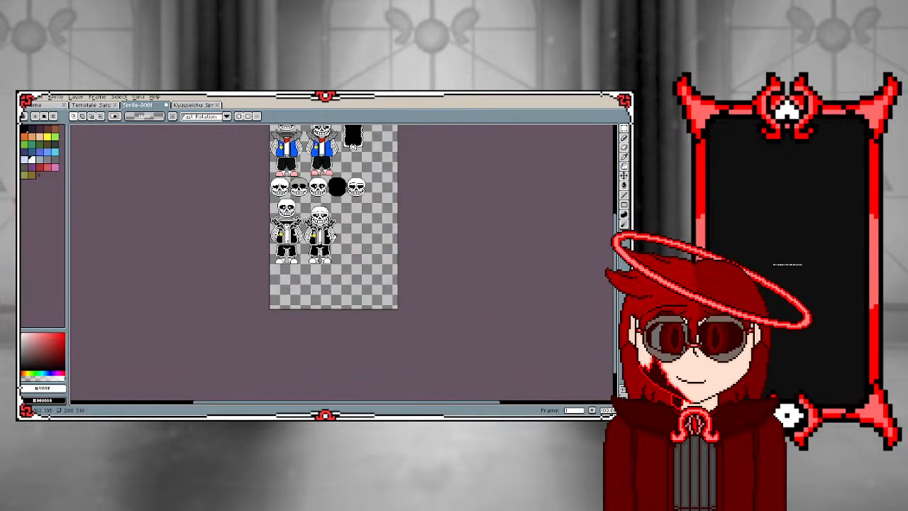
{"action": "scroll", "coordinate": [322, 209], "scroll_direction": "up", "scroll_amount": 2}
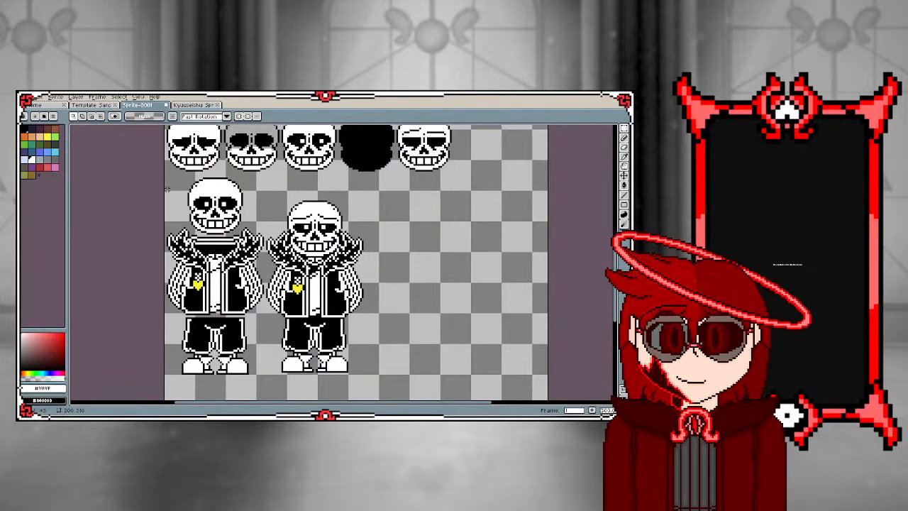
{"action": "left_click", "coordinate": [112, 105]}
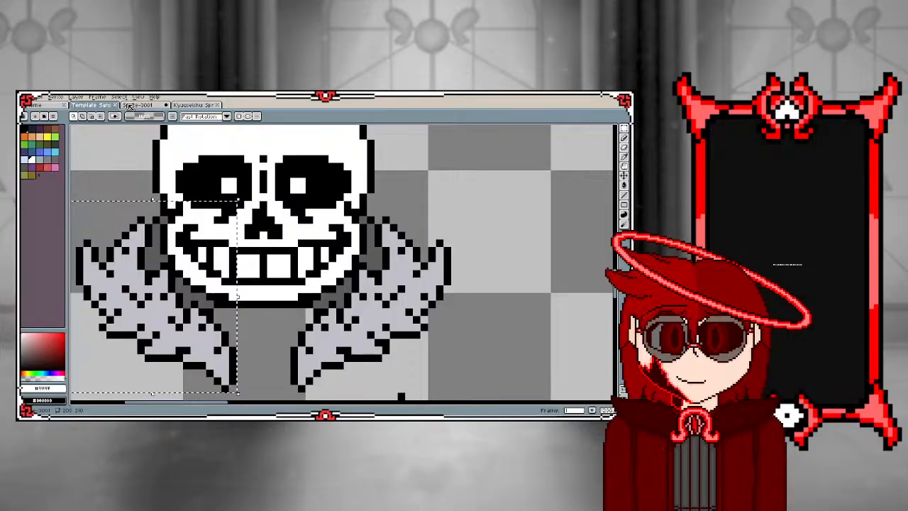
{"action": "left_click", "coordinate": [129, 105]}
{"action": "scroll", "coordinate": [227, 170], "scroll_direction": "down", "scroll_amount": 4}
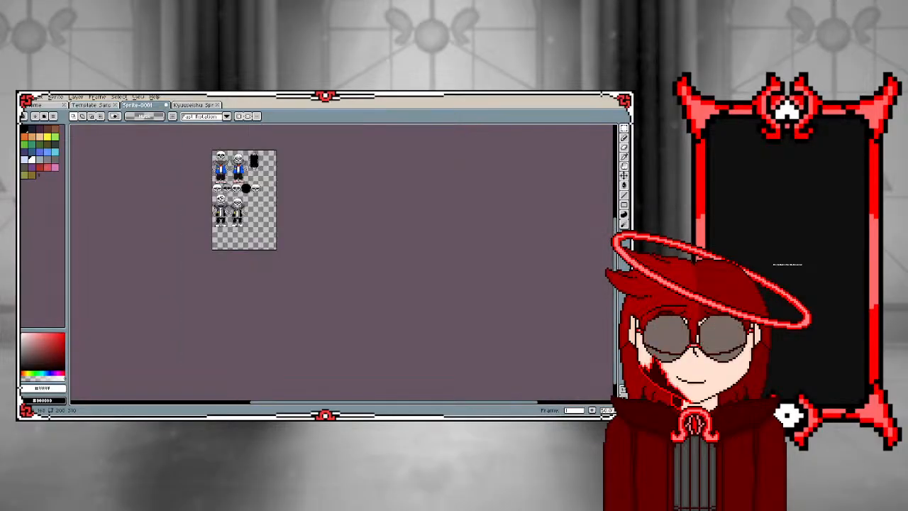
{"action": "scroll", "coordinate": [232, 159], "scroll_direction": "up", "scroll_amount": 2}
{"action": "scroll", "coordinate": [235, 247], "scroll_direction": "down", "scroll_amount": 2}
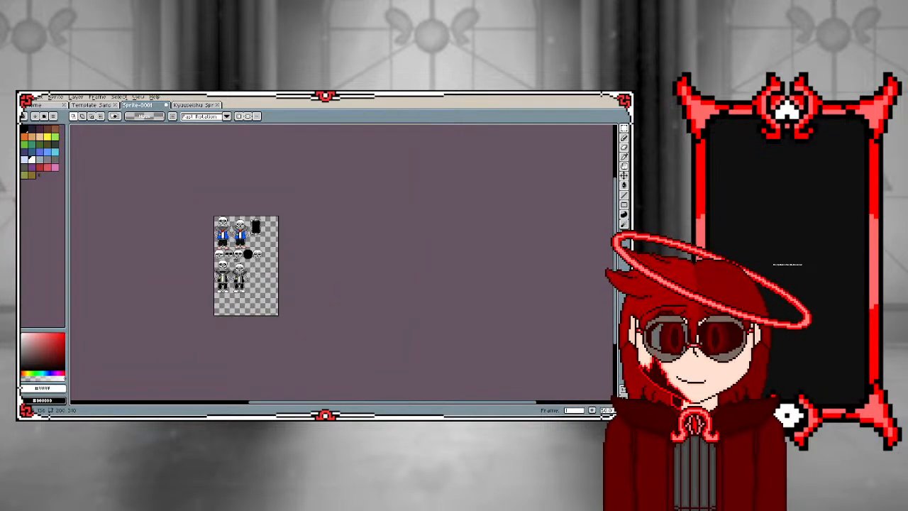
{"action": "scroll", "coordinate": [228, 246], "scroll_direction": "up", "scroll_amount": 1}
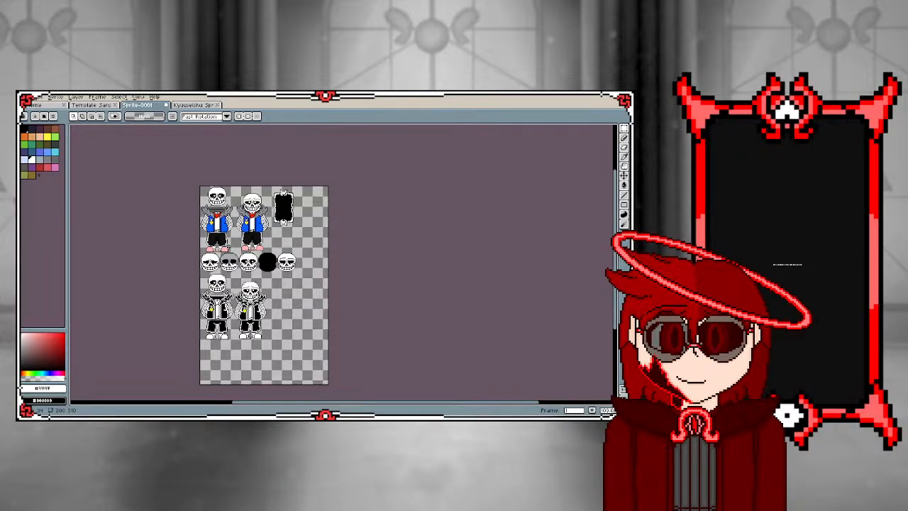
{"action": "scroll", "coordinate": [227, 256], "scroll_direction": "up", "scroll_amount": 4}
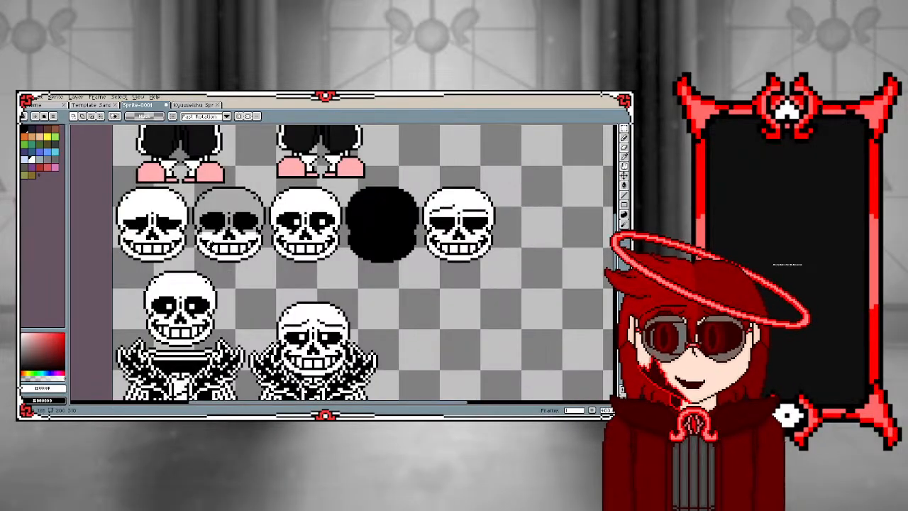
{"action": "scroll", "coordinate": [184, 236], "scroll_direction": "up", "scroll_amount": 1}
{"action": "scroll", "coordinate": [156, 230], "scroll_direction": "down", "scroll_amount": 1}
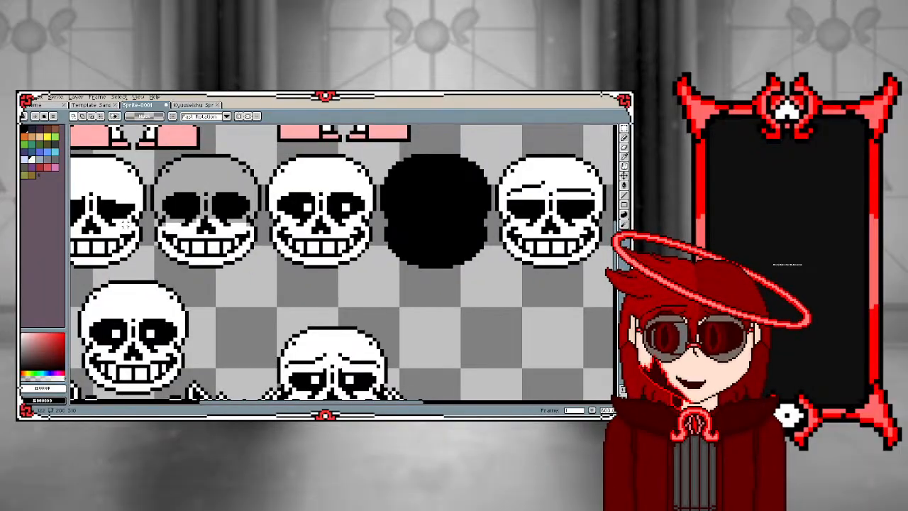
{"action": "key", "text": "g"}
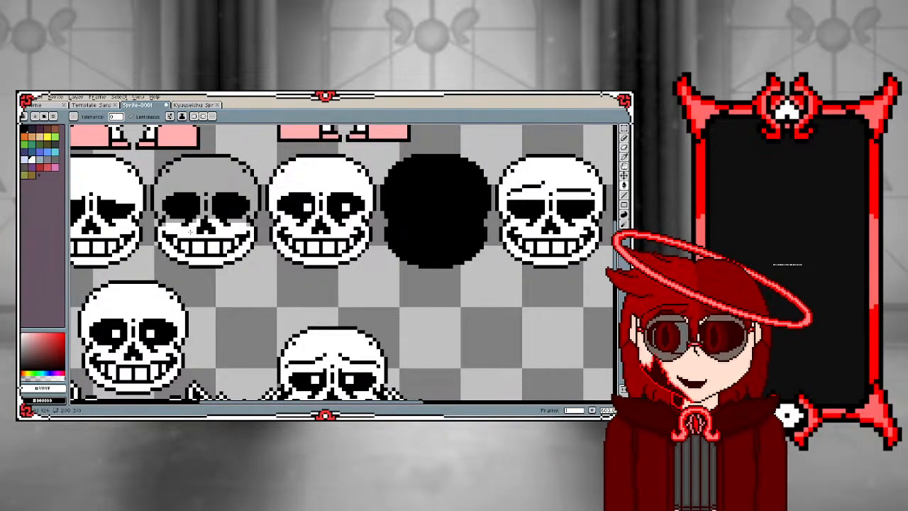
{"action": "scroll", "coordinate": [190, 249], "scroll_direction": "up", "scroll_amount": 2}
{"action": "scroll", "coordinate": [190, 248], "scroll_direction": "down", "scroll_amount": 4}
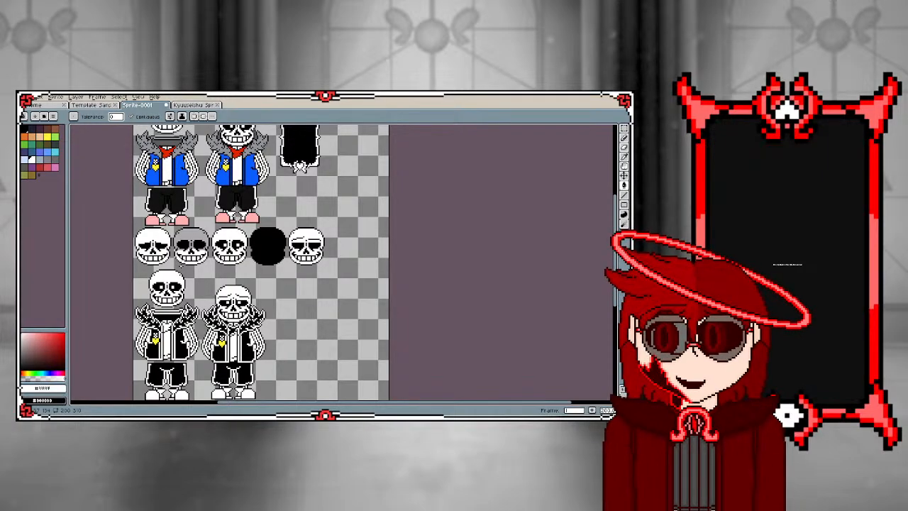
Copy the first skull in the row of heads and place the copy at the row's right end, beside the raised-brow head
{"action": "scroll", "coordinate": [157, 254], "scroll_direction": "up", "scroll_amount": 3}
{"action": "scroll", "coordinate": [157, 254], "scroll_direction": "up", "scroll_amount": 2}
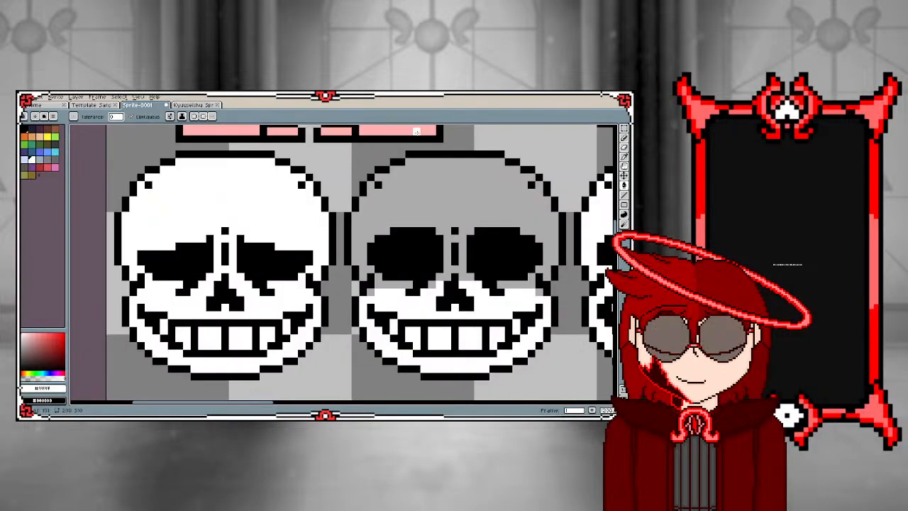
{"action": "left_click", "coordinate": [624, 137]}
{"action": "scroll", "coordinate": [131, 188], "scroll_direction": "down", "scroll_amount": 1}
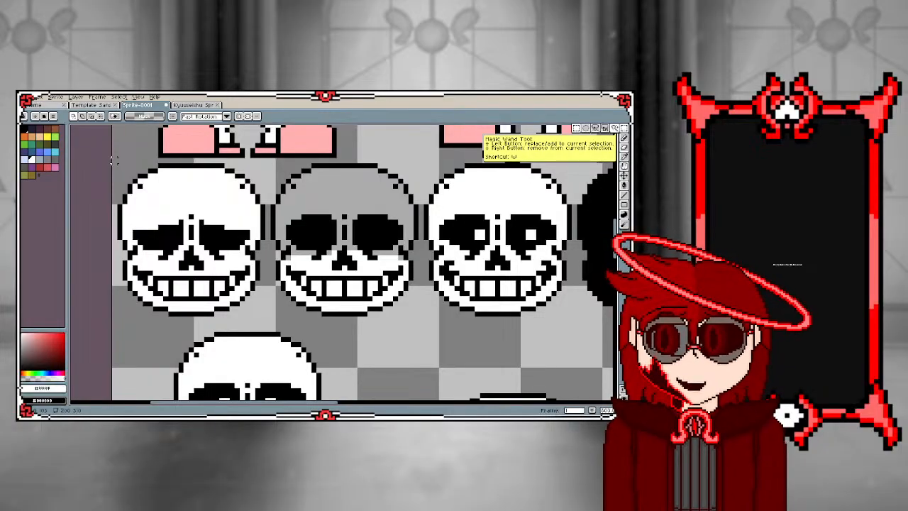
{"action": "left_click_drag", "start_coordinate": [112, 160], "coordinate": [268, 323]}
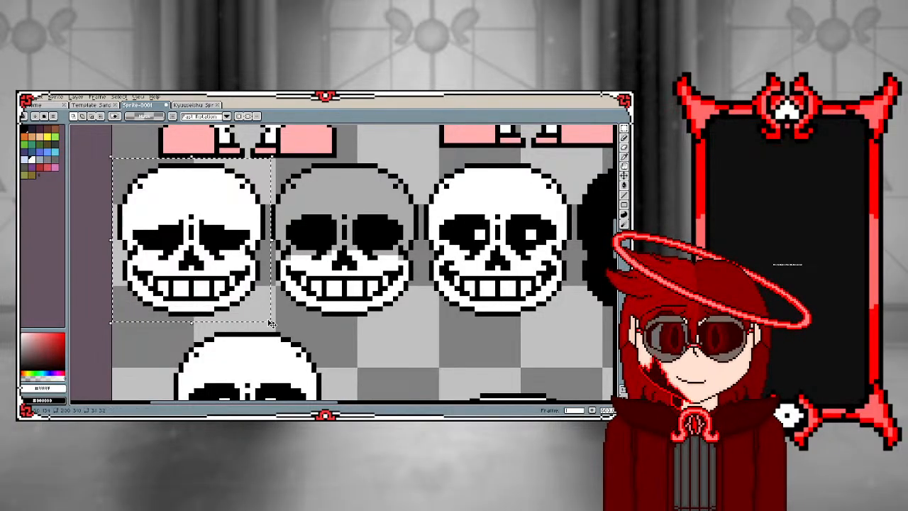
{"action": "key", "text": "ctrl+c"}
{"action": "key", "text": "ctrl+v"}
{"action": "scroll", "coordinate": [139, 290], "scroll_direction": "down", "scroll_amount": 2}
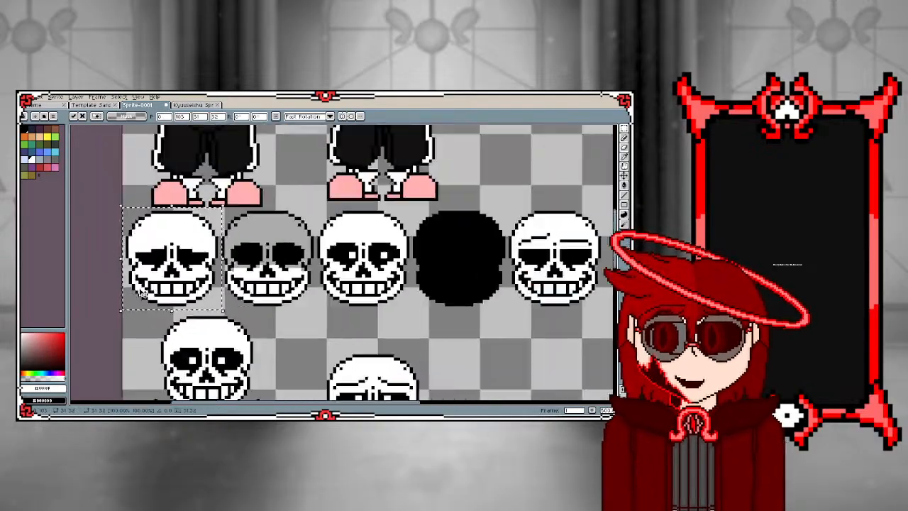
{"action": "left_click_drag", "start_coordinate": [174, 285], "coordinate": [606, 283]}
{"action": "key", "text": "Return"}
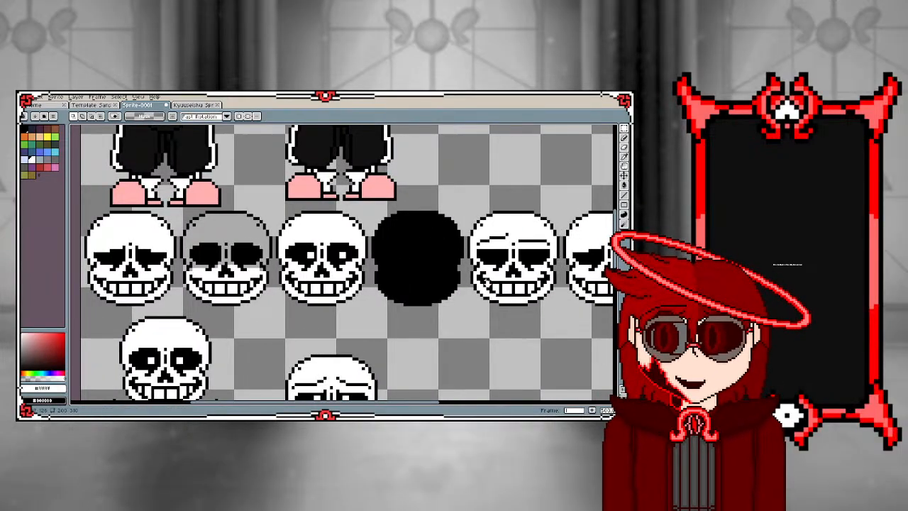
Paint over the copied skull's left eye socket in white, leaving only a thin black lower line as a closed eye
{"action": "scroll", "coordinate": [607, 283], "scroll_direction": "down", "scroll_amount": 2}
{"action": "scroll", "coordinate": [605, 274], "scroll_direction": "up", "scroll_amount": 3}
{"action": "scroll", "coordinate": [490, 238], "scroll_direction": "up", "scroll_amount": 2}
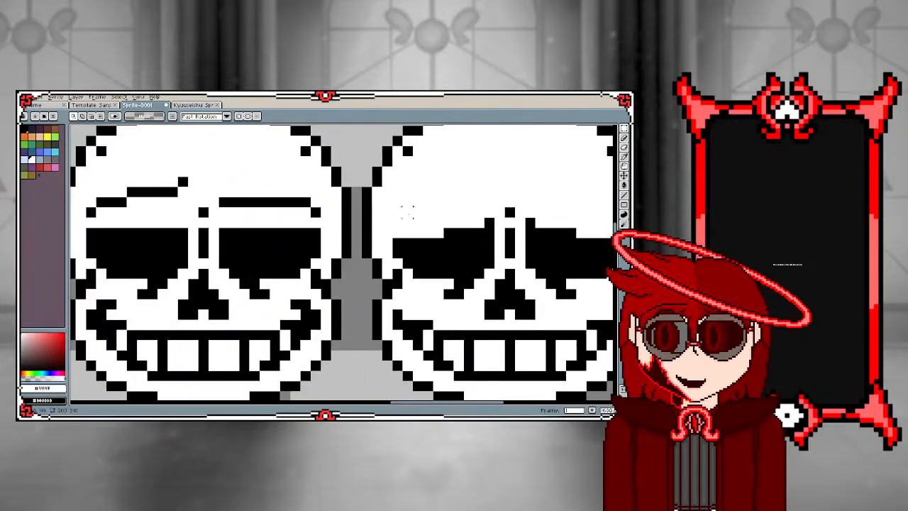
{"action": "key", "text": "i"}
{"action": "key", "text": "b"}
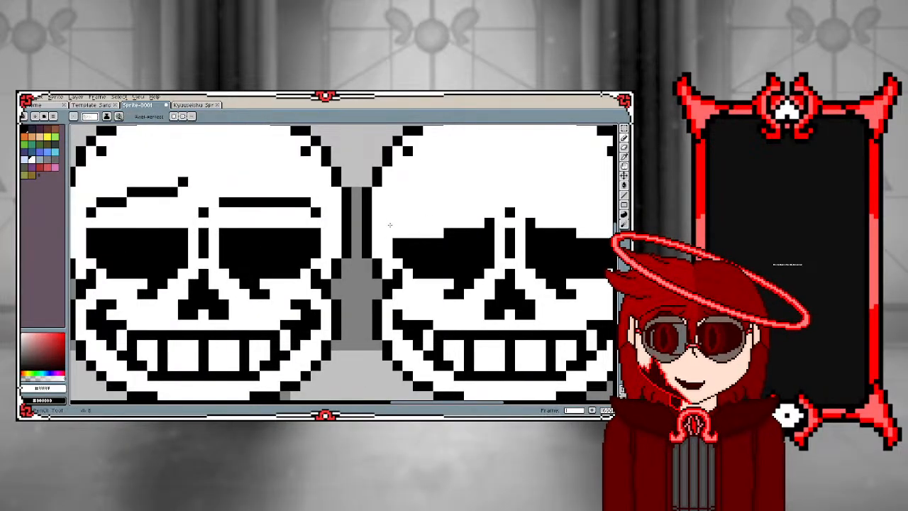
{"action": "left_click", "coordinate": [396, 245]}
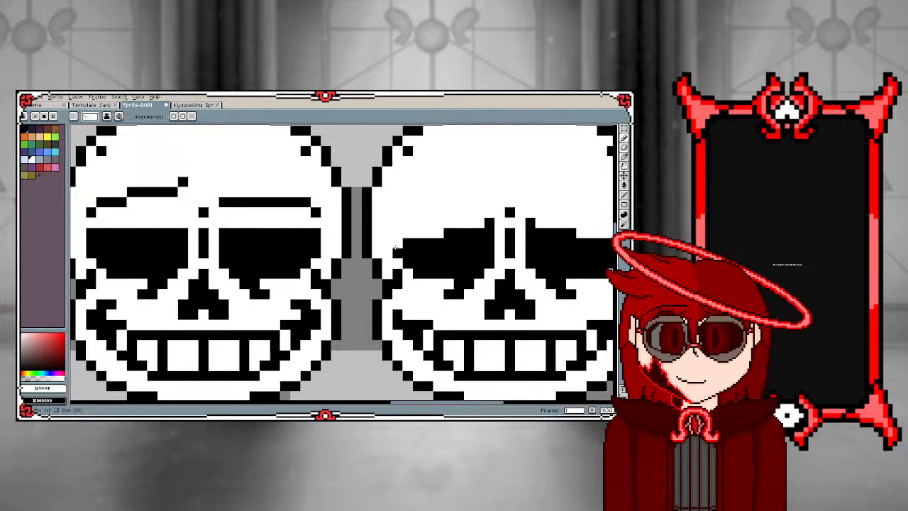
{"action": "left_click", "coordinate": [405, 245]}
{"action": "mouse_move", "coordinate": [410, 249]}
{"action": "left_mouse_down"}
{"action": "mouse_move", "coordinate": [484, 253]}
{"action": "mouse_move", "coordinate": [494, 241]}
{"action": "left_mouse_up"}
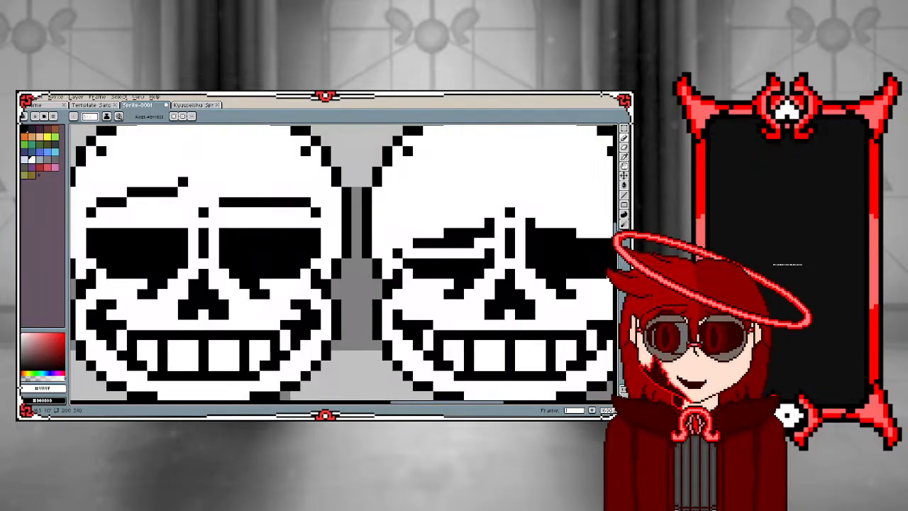
{"action": "mouse_move", "coordinate": [438, 243]}
{"action": "left_mouse_down"}
{"action": "mouse_move", "coordinate": [414, 246]}
{"action": "mouse_move", "coordinate": [463, 236]}
{"action": "mouse_move", "coordinate": [448, 234]}
{"action": "mouse_move", "coordinate": [494, 223]}
{"action": "left_mouse_up"}
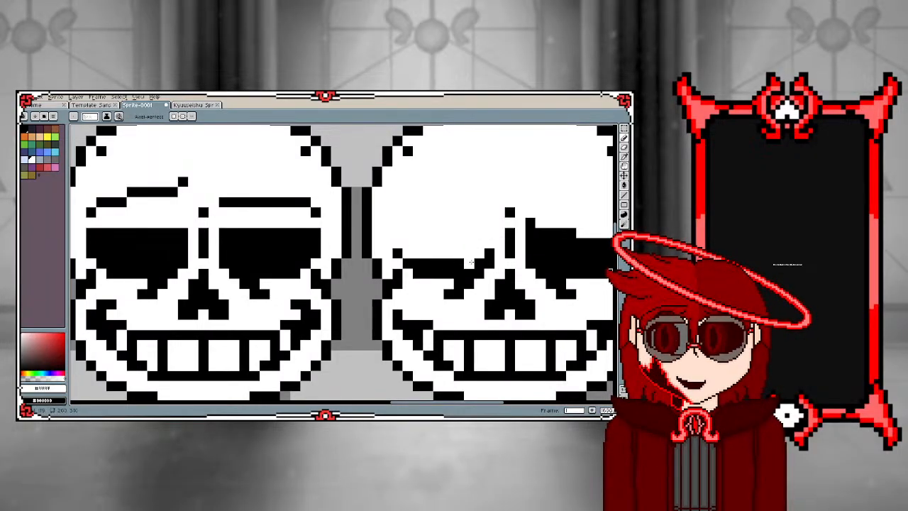
{"action": "mouse_move", "coordinate": [444, 264]}
{"action": "left_mouse_down"}
{"action": "mouse_move", "coordinate": [415, 264]}
{"action": "mouse_move", "coordinate": [476, 261]}
{"action": "left_mouse_up"}
Paint over the copied skull's right eye socket in white so it matches the closed left eye
{"action": "scroll", "coordinate": [475, 261], "scroll_direction": "down", "scroll_amount": 2}
{"action": "scroll", "coordinate": [353, 255], "scroll_direction": "up", "scroll_amount": 3}
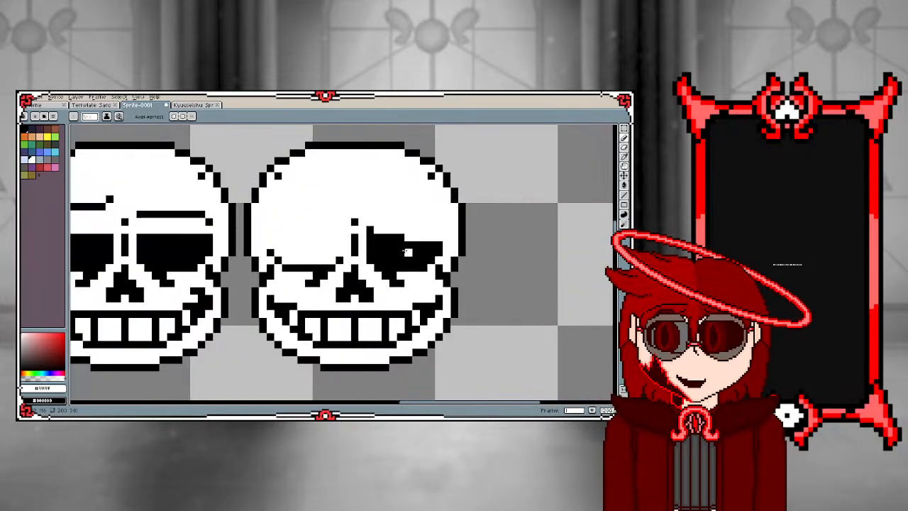
{"action": "left_click", "coordinate": [355, 256]}
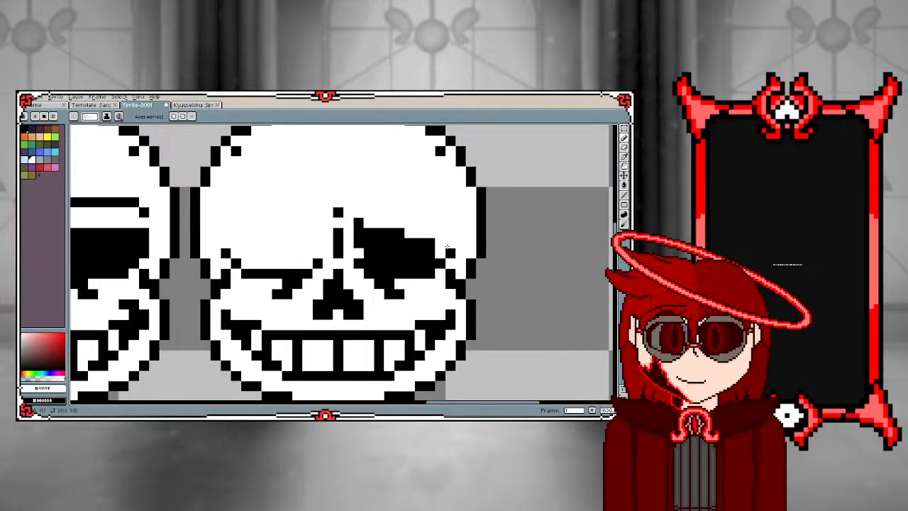
{"action": "mouse_move", "coordinate": [427, 264]}
{"action": "left_mouse_down"}
{"action": "mouse_move", "coordinate": [374, 266]}
{"action": "mouse_move", "coordinate": [358, 243]}
{"action": "mouse_move", "coordinate": [362, 215]}
{"action": "mouse_move", "coordinate": [381, 254]}
{"action": "mouse_move", "coordinate": [434, 246]}
{"action": "mouse_move", "coordinate": [383, 234]}
{"action": "mouse_move", "coordinate": [413, 232]}
{"action": "left_mouse_up"}
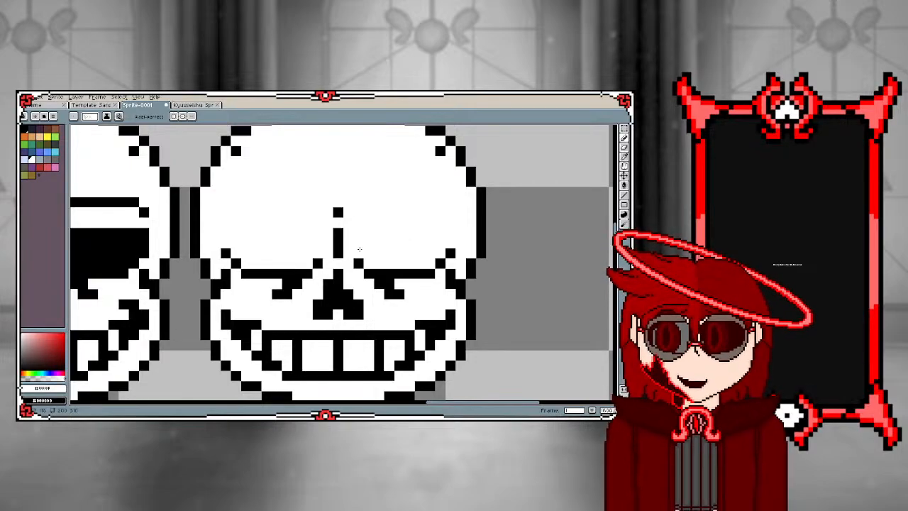
{"action": "scroll", "coordinate": [359, 249], "scroll_direction": "down", "scroll_amount": 7}
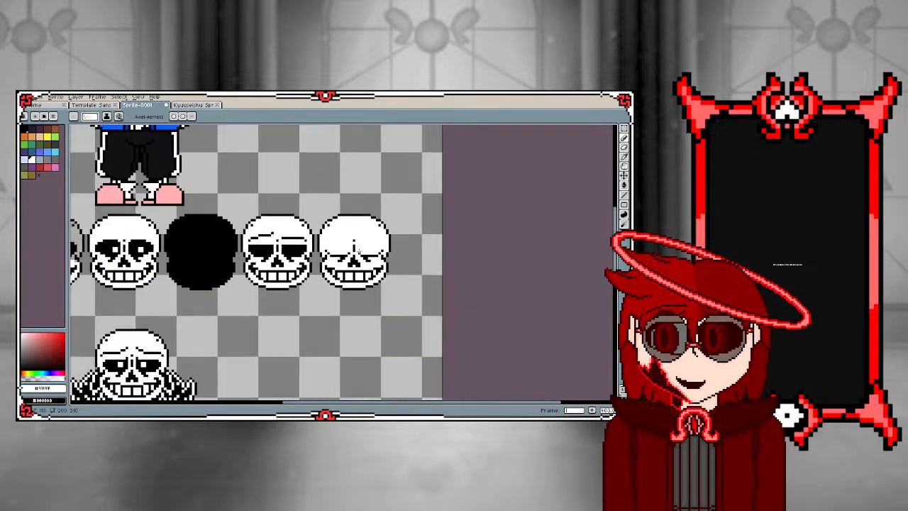
{"action": "scroll", "coordinate": [354, 233], "scroll_direction": "up", "scroll_amount": 3}
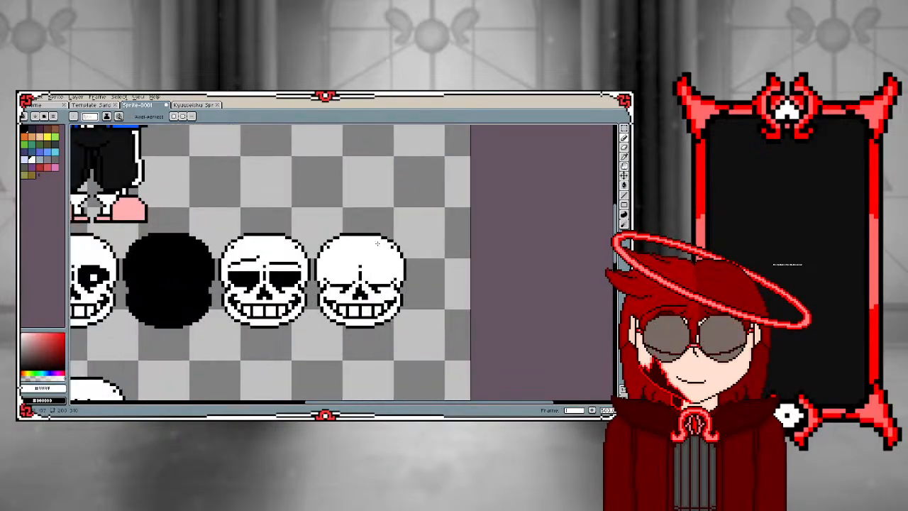
{"action": "scroll", "coordinate": [327, 269], "scroll_direction": "up", "scroll_amount": 2}
{"action": "scroll", "coordinate": [273, 271], "scroll_direction": "down", "scroll_amount": 4}
{"action": "scroll", "coordinate": [344, 250], "scroll_direction": "down", "scroll_amount": 1}
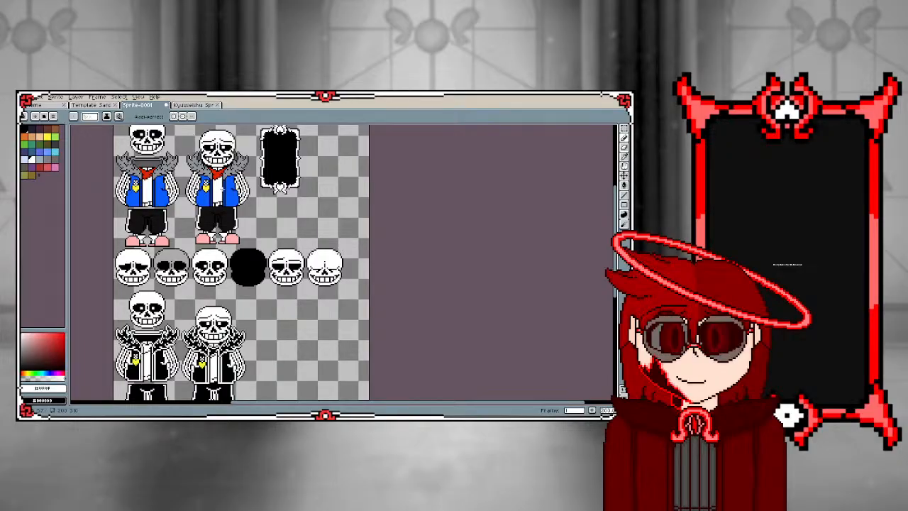
On the Template Sans sheet, select and copy the area holding the large horned skull with its jaw pieces and the small skull beside it
{"action": "left_click", "coordinate": [91, 105]}
{"action": "scroll", "coordinate": [176, 227], "scroll_direction": "down", "scroll_amount": 4}
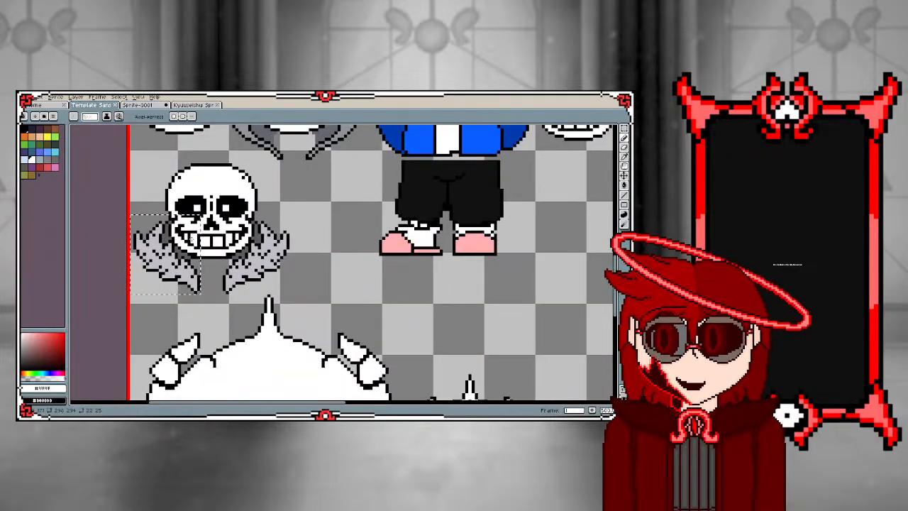
{"action": "scroll", "coordinate": [175, 212], "scroll_direction": "down", "scroll_amount": 4}
{"action": "scroll", "coordinate": [166, 246], "scroll_direction": "up", "scroll_amount": 1}
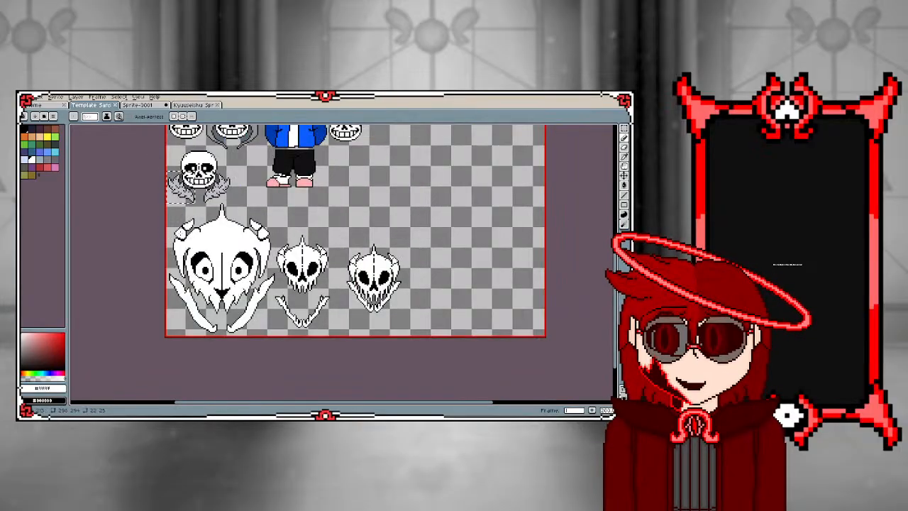
{"action": "left_click", "coordinate": [624, 128]}
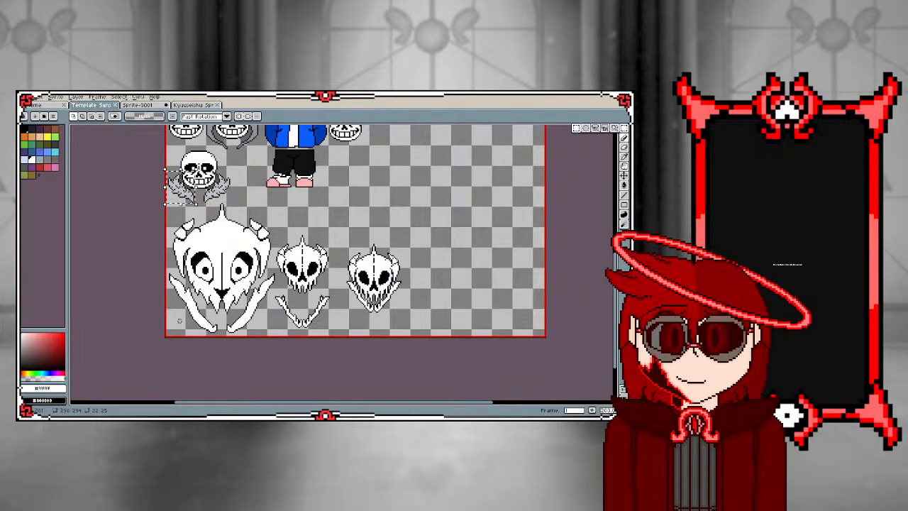
{"action": "scroll", "coordinate": [180, 320], "scroll_direction": "up", "scroll_amount": 1}
{"action": "scroll", "coordinate": [181, 314], "scroll_direction": "down", "scroll_amount": 1}
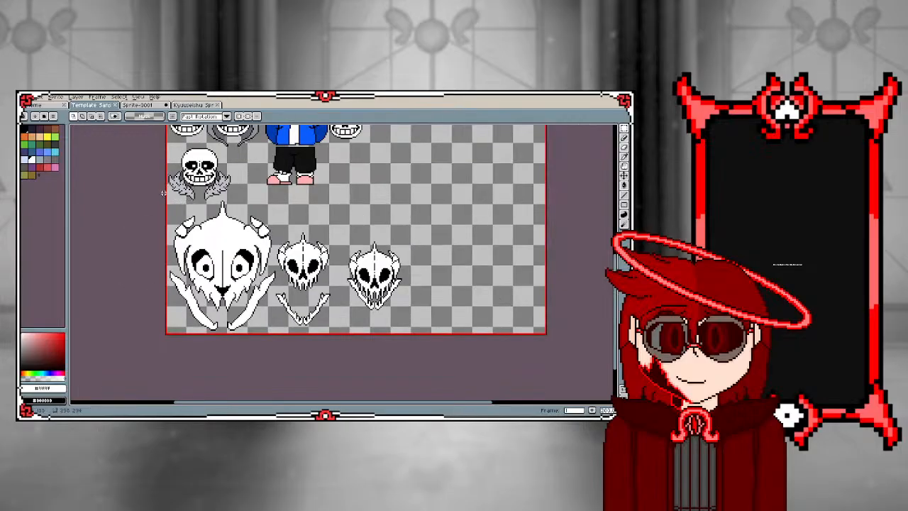
{"action": "scroll", "coordinate": [165, 204], "scroll_direction": "up", "scroll_amount": 1}
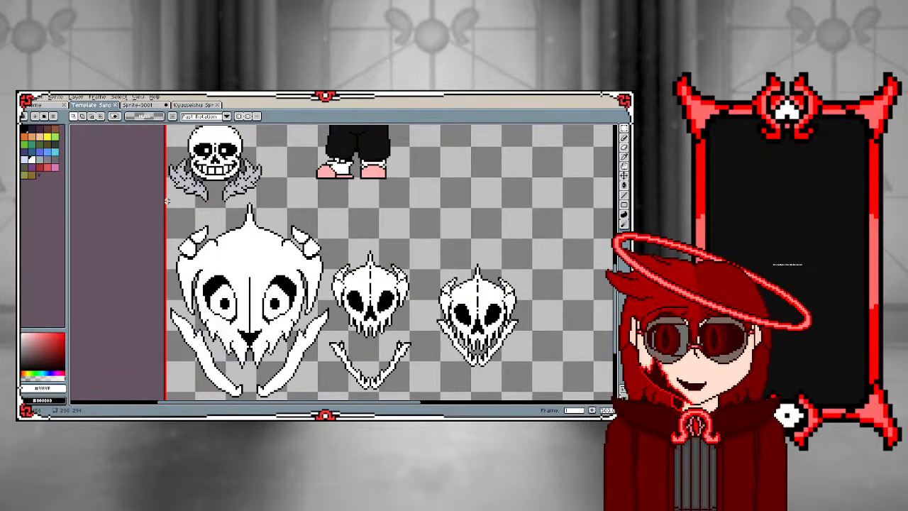
{"action": "left_click_drag", "start_coordinate": [167, 202], "coordinate": [265, 278]}
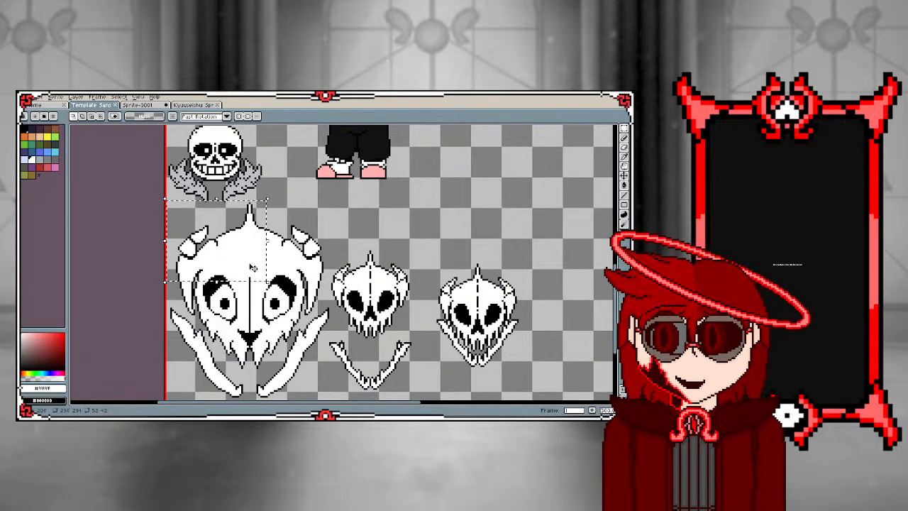
{"action": "left_click", "coordinate": [151, 212]}
{"action": "left_click_drag", "start_coordinate": [166, 202], "coordinate": [372, 375]}
{"action": "scroll", "coordinate": [268, 316], "scroll_direction": "down", "scroll_amount": 1}
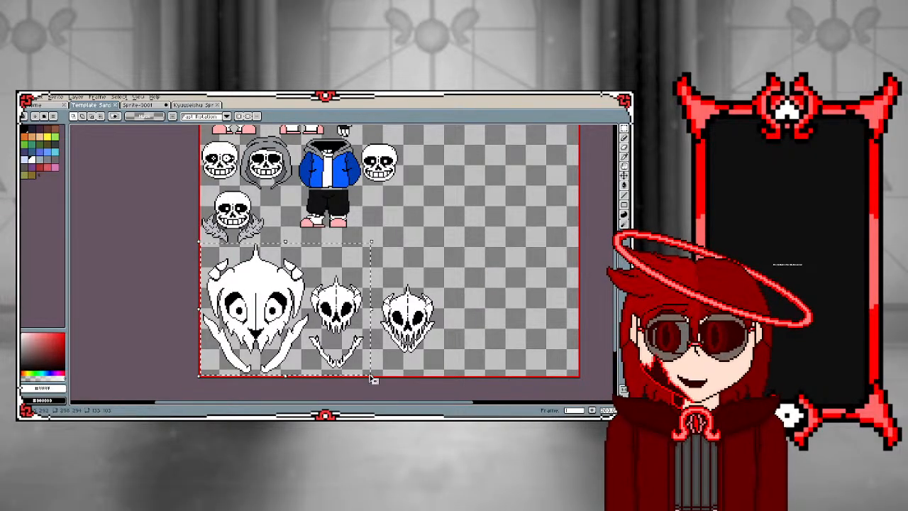
Paste the copied skulls into Sprite-0001 and place the large horned skull beside the black-and-white sprites, below the row of heads
{"action": "left_click", "coordinate": [138, 104]}
{"action": "left_click", "coordinate": [188, 105]}
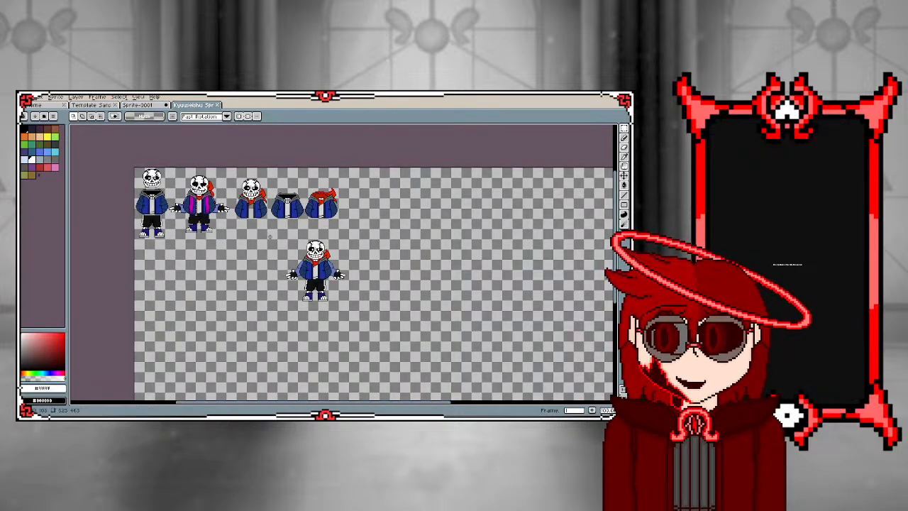
{"action": "left_click", "coordinate": [140, 105]}
{"action": "key", "text": "ctrl+v"}
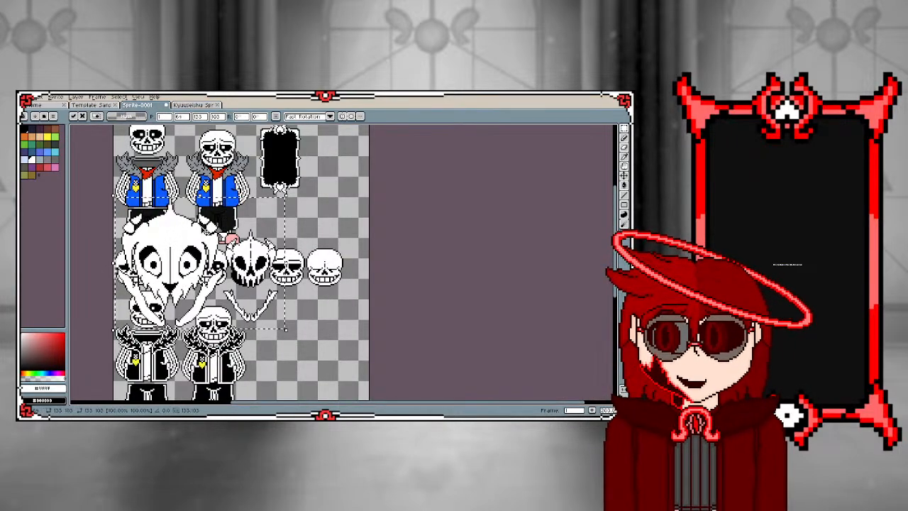
{"action": "left_click_drag", "start_coordinate": [183, 241], "coordinate": [328, 330]}
{"action": "scroll", "coordinate": [328, 329], "scroll_direction": "down", "scroll_amount": 1}
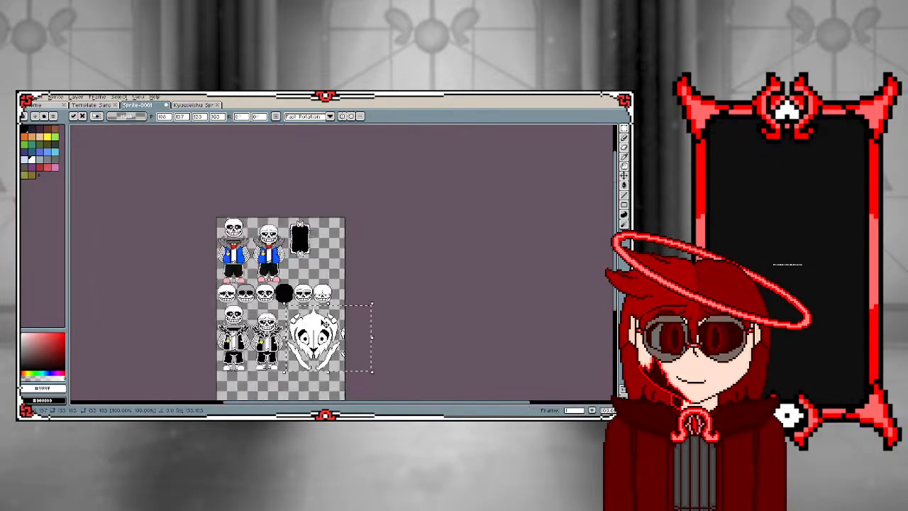
{"action": "scroll", "coordinate": [332, 326], "scroll_direction": "up", "scroll_amount": 1}
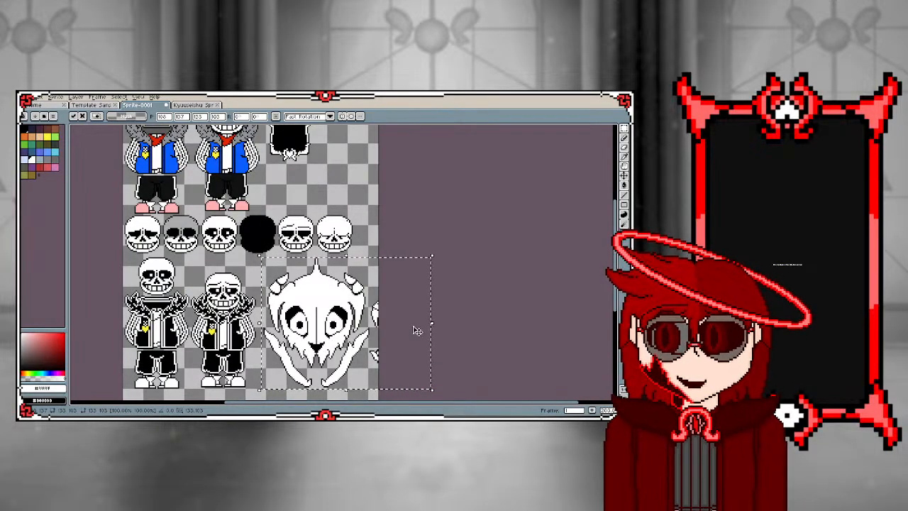
{"action": "left_click", "coordinate": [478, 315]}
Delete the leftover fragments of the smaller skull at the canvas edge beside the large horned skull
{"action": "scroll", "coordinate": [367, 287], "scroll_direction": "up", "scroll_amount": 1}
{"action": "left_click_drag", "start_coordinate": [367, 285], "coordinate": [398, 340]}
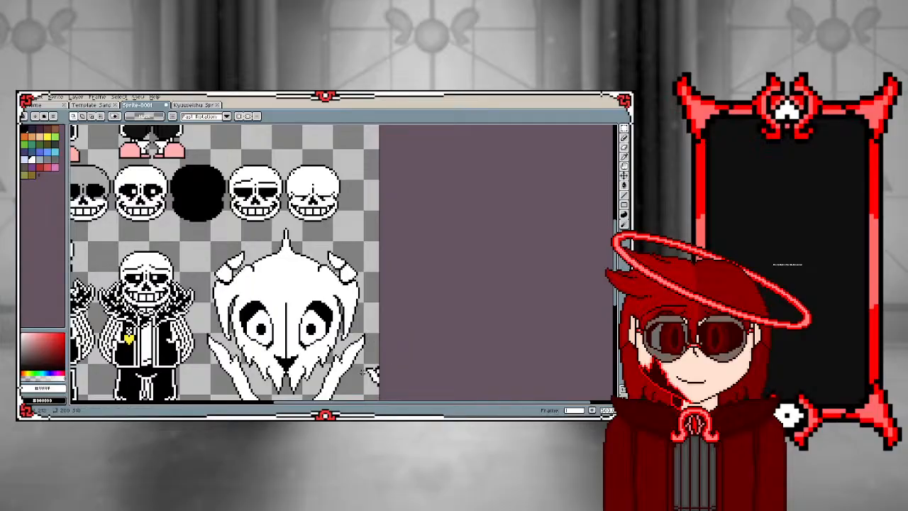
{"action": "scroll", "coordinate": [371, 376], "scroll_direction": "down", "scroll_amount": 4}
{"action": "scroll", "coordinate": [329, 351], "scroll_direction": "up", "scroll_amount": 3}
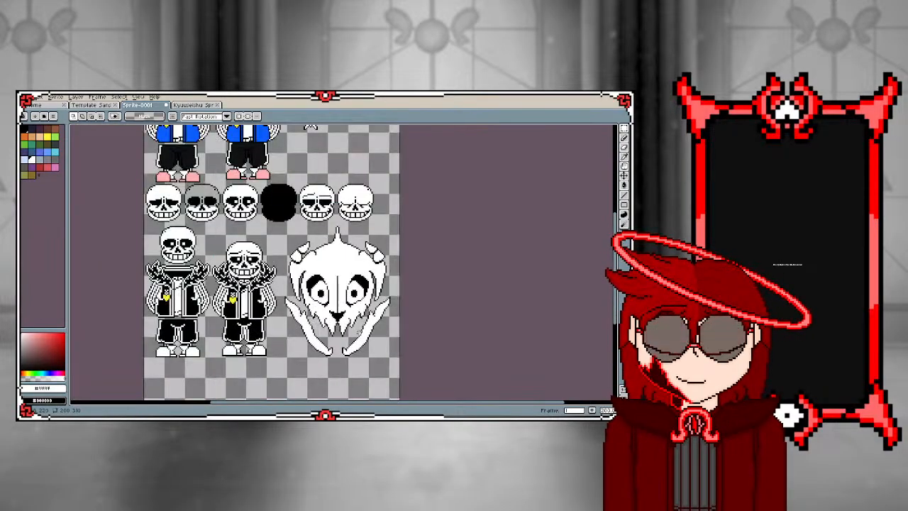
Sample the yellow of the heart on the second black-and-white sprite as the Paint Bucket colour
{"action": "key", "text": "i"}
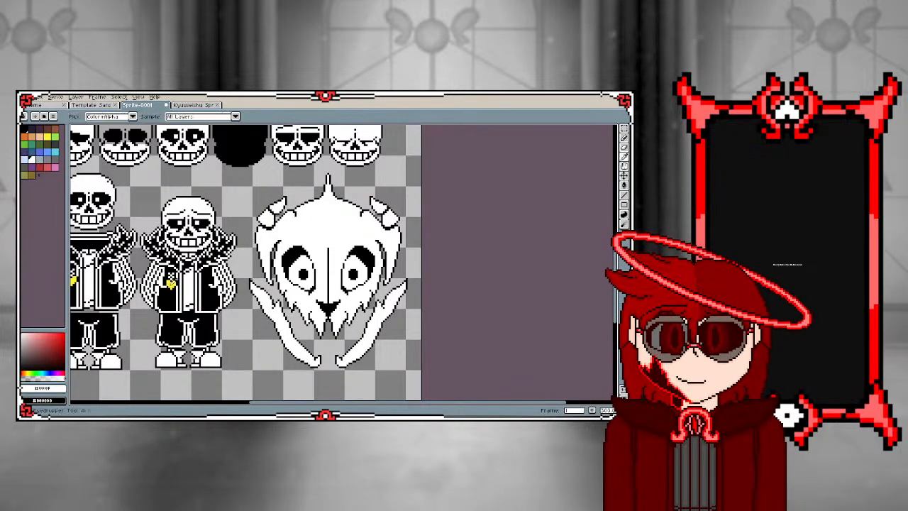
{"action": "left_click", "coordinate": [171, 284]}
{"action": "key", "text": "g"}
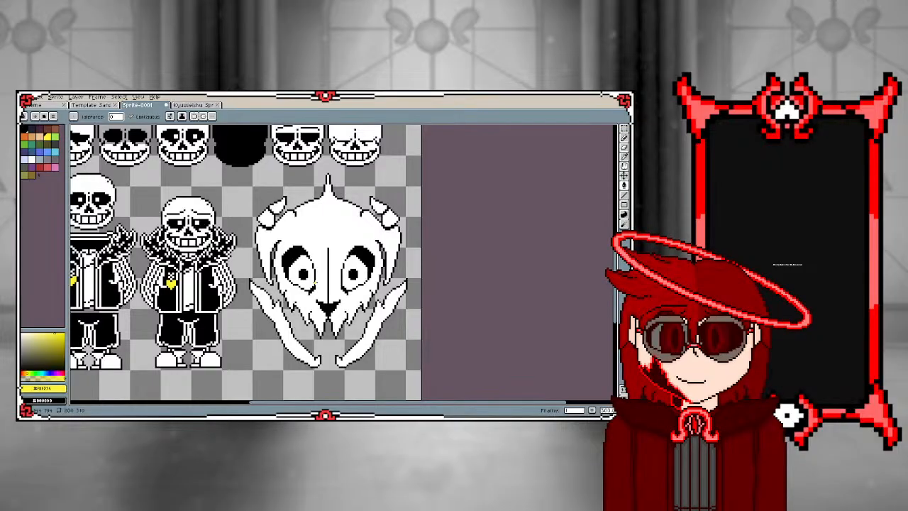
{"action": "scroll", "coordinate": [316, 283], "scroll_direction": "up", "scroll_amount": 1}
{"action": "left_click", "coordinate": [317, 284]}
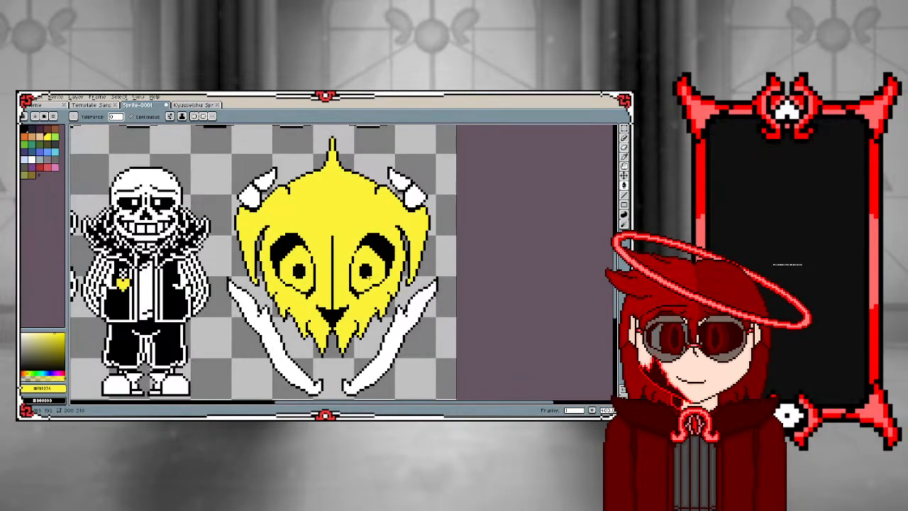
{"action": "key", "text": "ctrl+z"}
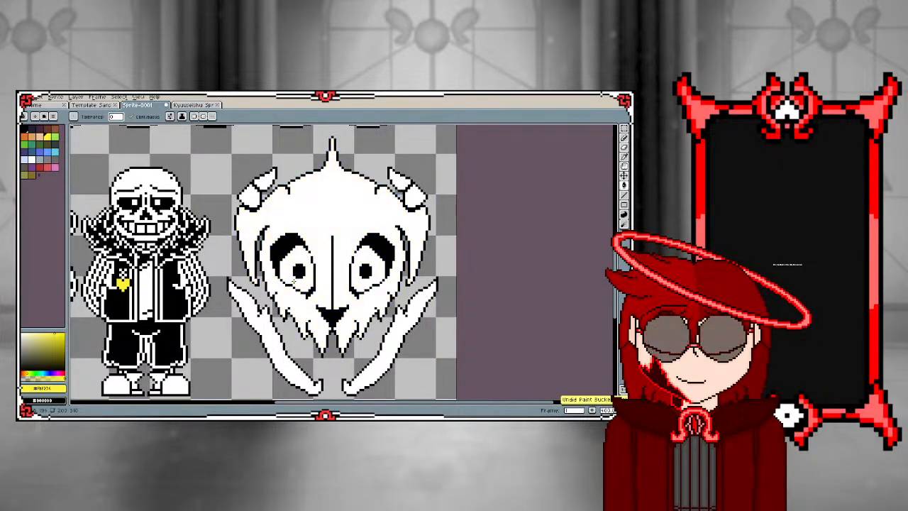
Close the gaps in both eye outlines of the large horned skull with yellow pixels and fill both eyes yellow around the pupils
{"action": "scroll", "coordinate": [313, 257], "scroll_direction": "up", "scroll_amount": 2}
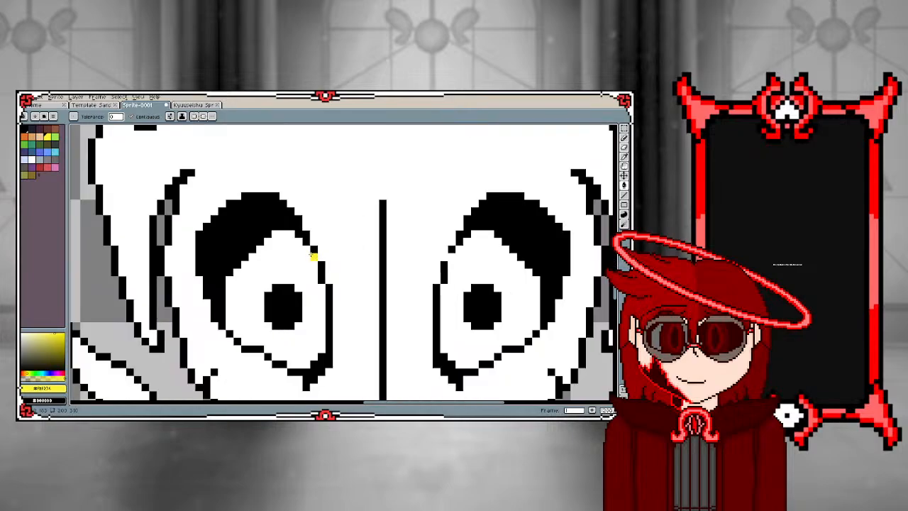
{"action": "key", "text": "b"}
{"action": "left_click", "coordinate": [314, 256]}
{"action": "left_click", "coordinate": [452, 257]}
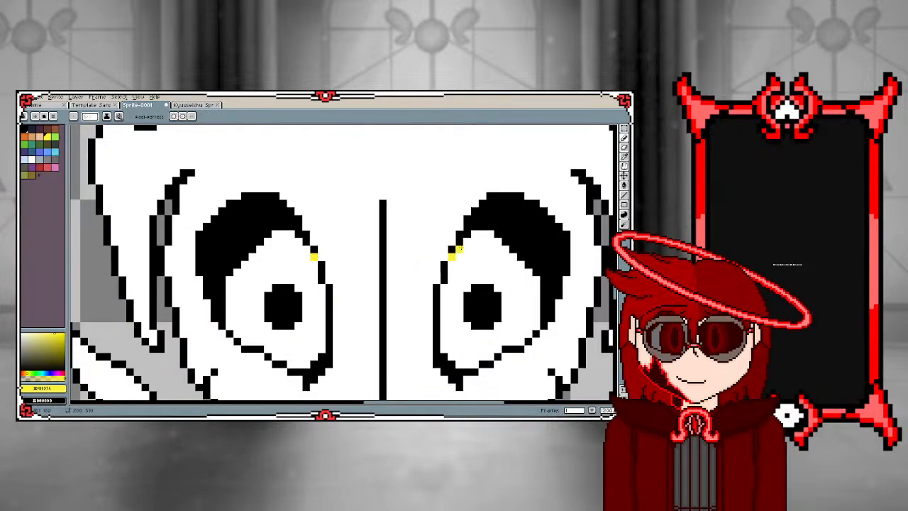
{"action": "key", "text": "g"}
{"action": "left_click", "coordinate": [284, 262]}
{"action": "left_click", "coordinate": [469, 253]}
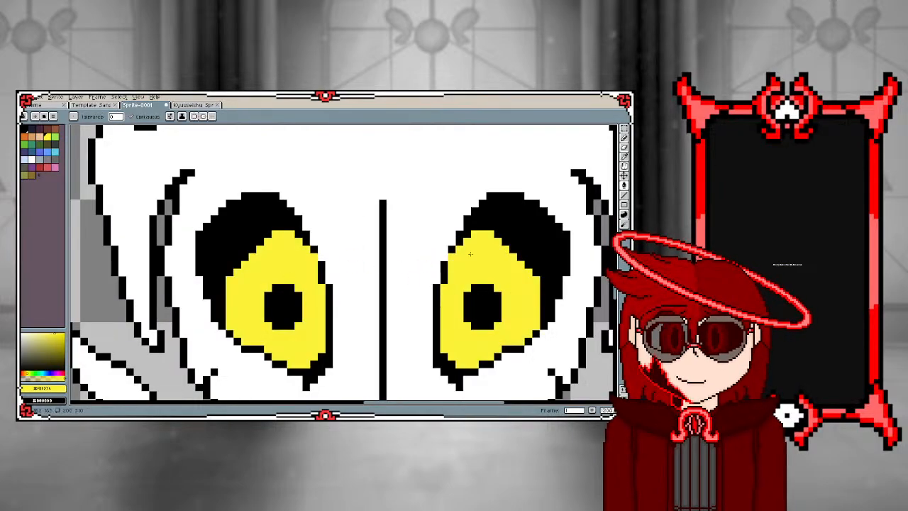
Repaint the yellow gap pixels in the large skull's eye outlines black
{"action": "key", "text": "b"}
{"action": "left_click", "coordinate": [452, 243], "text": "alt"}
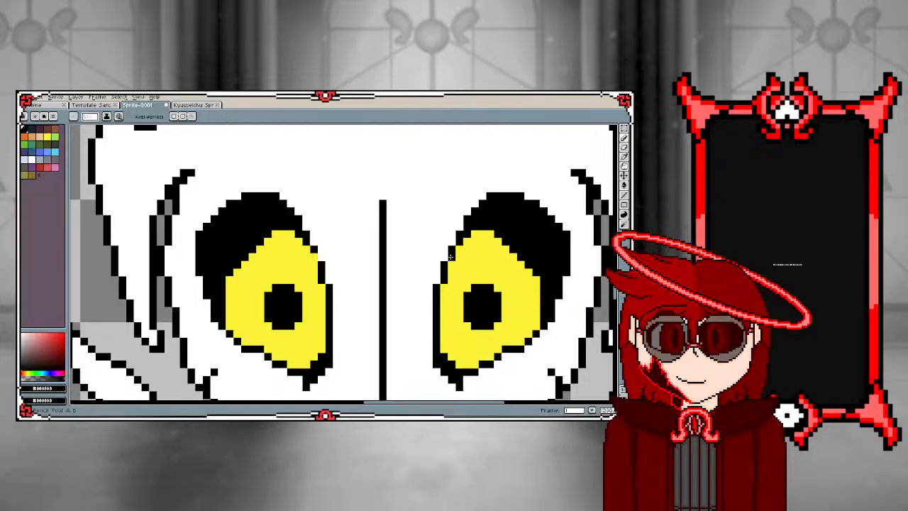
{"action": "left_click", "coordinate": [451, 257]}
{"action": "scroll", "coordinate": [326, 309], "scroll_direction": "down", "scroll_amount": 4}
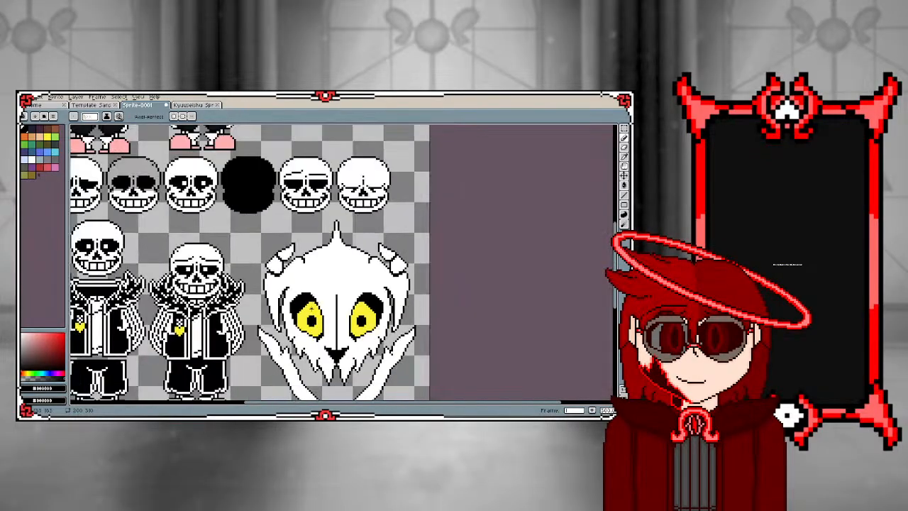
{"action": "scroll", "coordinate": [311, 309], "scroll_direction": "up", "scroll_amount": 3}
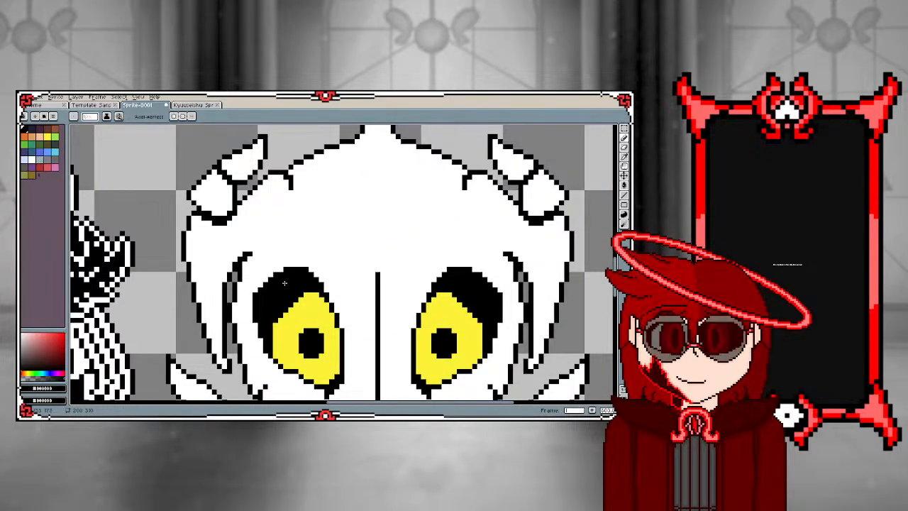
{"action": "scroll", "coordinate": [284, 283], "scroll_direction": "down", "scroll_amount": 2}
{"action": "scroll", "coordinate": [295, 323], "scroll_direction": "down", "scroll_amount": 3}
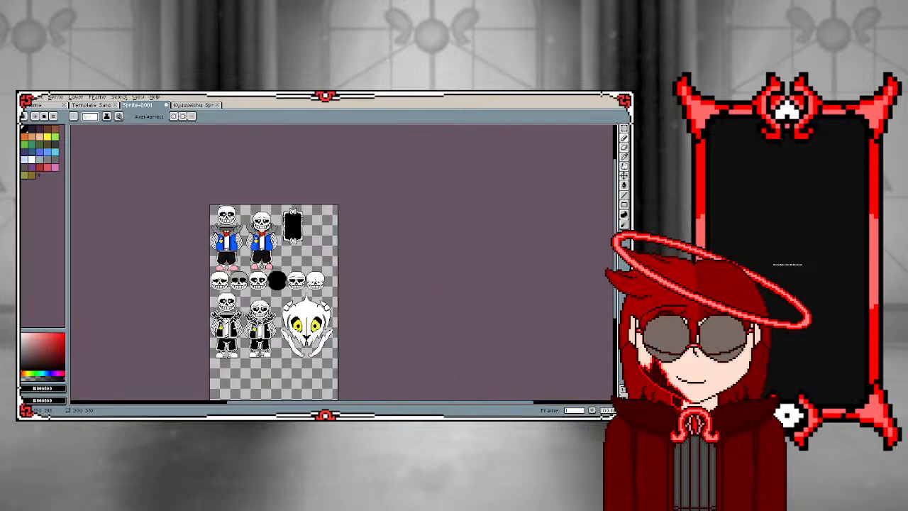
Sample the yellow of the large horned skull's eye and fill both of its side jaw bones with it
{"action": "scroll", "coordinate": [297, 344], "scroll_direction": "up", "scroll_amount": 2}
{"action": "scroll", "coordinate": [298, 343], "scroll_direction": "up", "scroll_amount": 1}
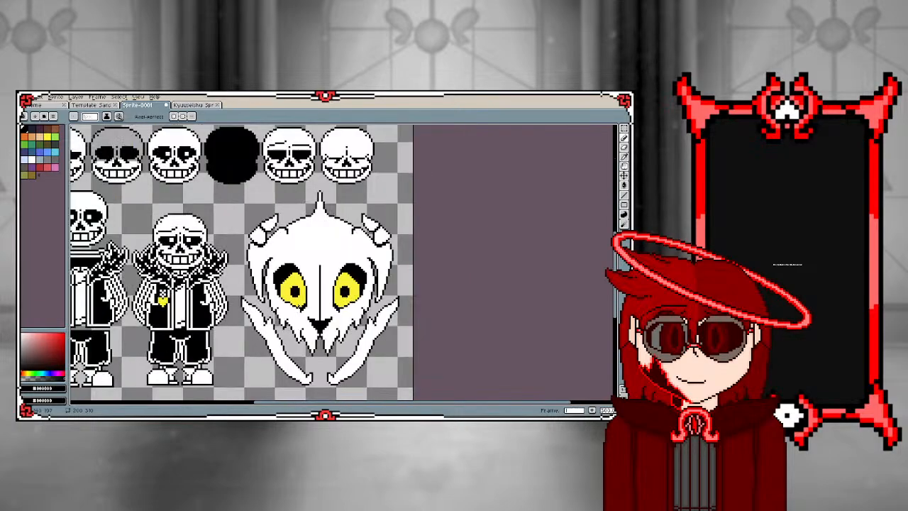
{"action": "key", "text": "i"}
{"action": "left_click", "coordinate": [298, 302]}
{"action": "key", "text": "g"}
{"action": "left_click", "coordinate": [277, 349]}
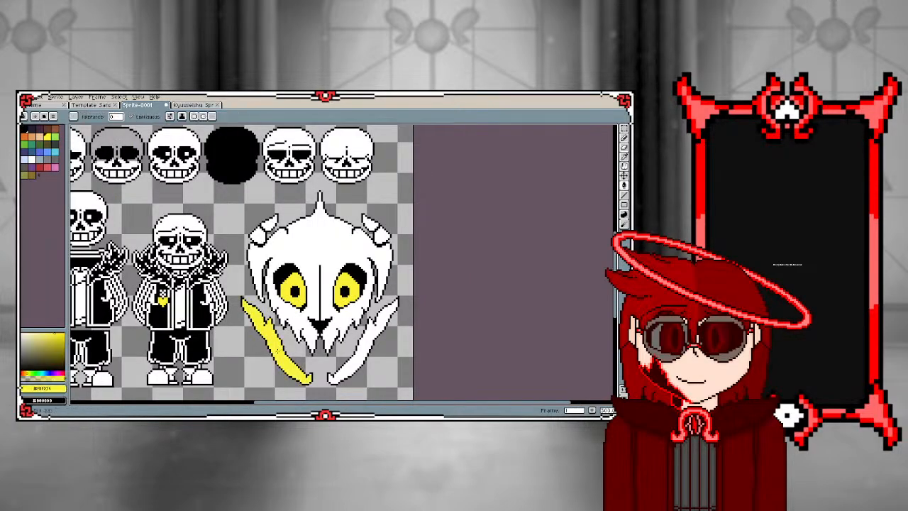
{"action": "left_click", "coordinate": [360, 352]}
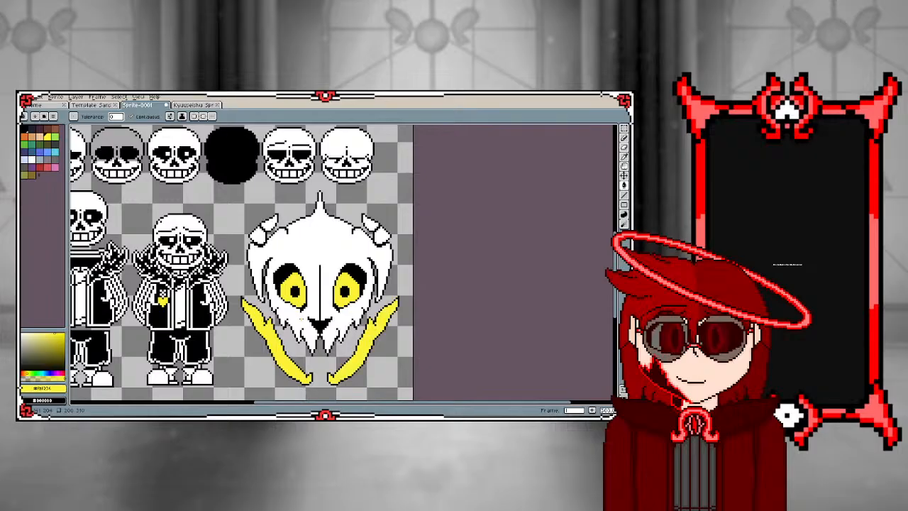
Try filling both side jaw bones of the large skull red, and undo the red fills
{"action": "left_click", "coordinate": [26, 373]}
{"action": "left_click_drag", "start_coordinate": [27, 373], "coordinate": [22, 373]}
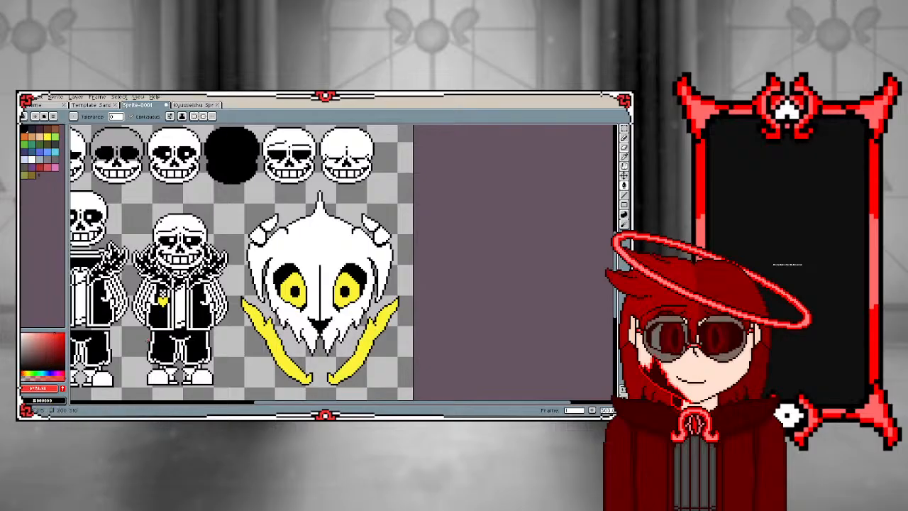
{"action": "left_click", "coordinate": [276, 339]}
{"action": "left_click", "coordinate": [370, 332]}
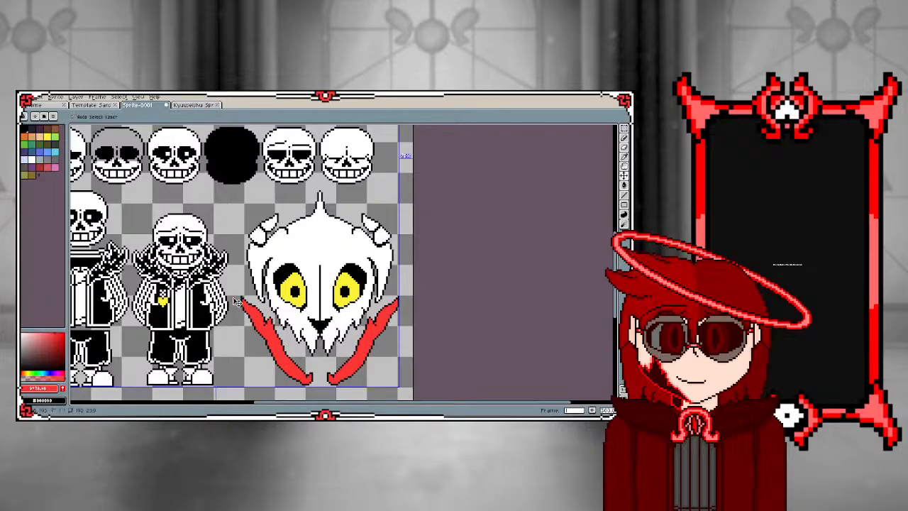
{"action": "key", "text": "ctrl+z"}
{"action": "key", "text": "ctrl+z"}
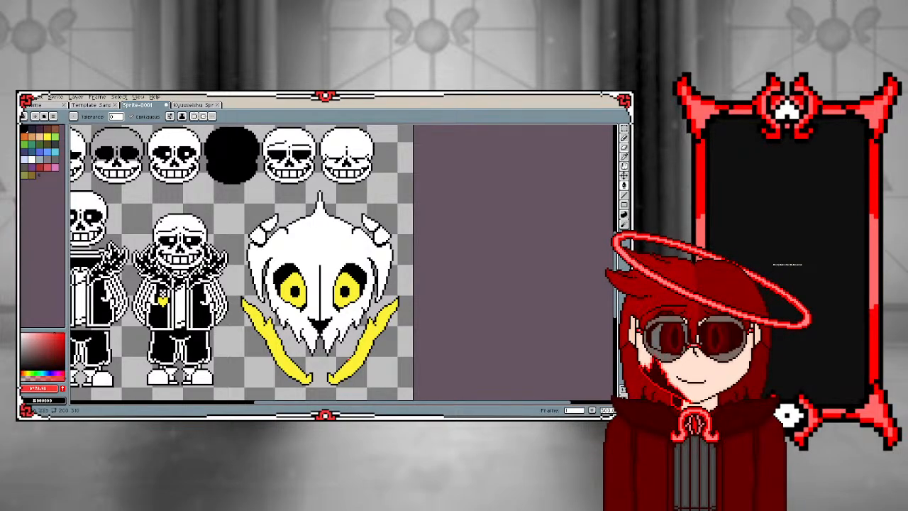
Sample the yellow of the large skull's jaw bone as the Pencil colour
{"action": "scroll", "coordinate": [298, 296], "scroll_direction": "up", "scroll_amount": 2}
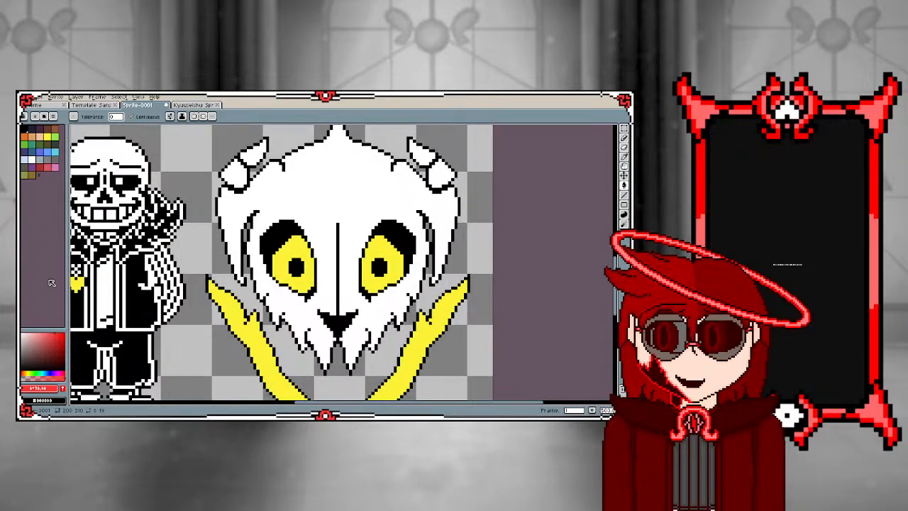
{"action": "key", "text": "i"}
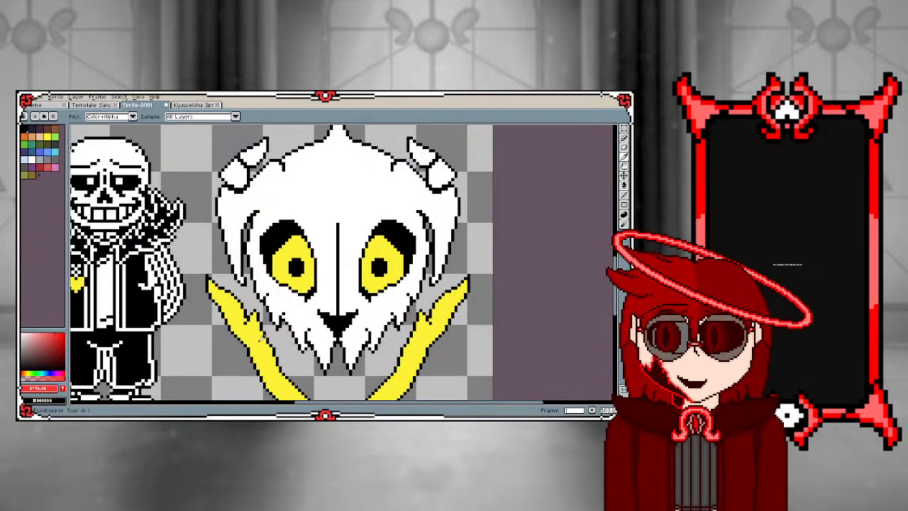
{"action": "left_click", "coordinate": [261, 339]}
{"action": "key", "text": "b"}
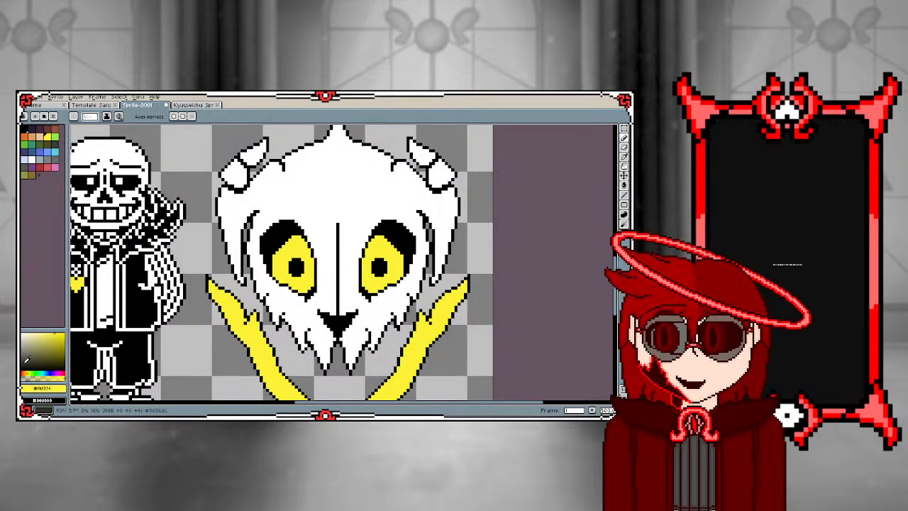
{"action": "scroll", "coordinate": [229, 258], "scroll_direction": "down", "scroll_amount": 3}
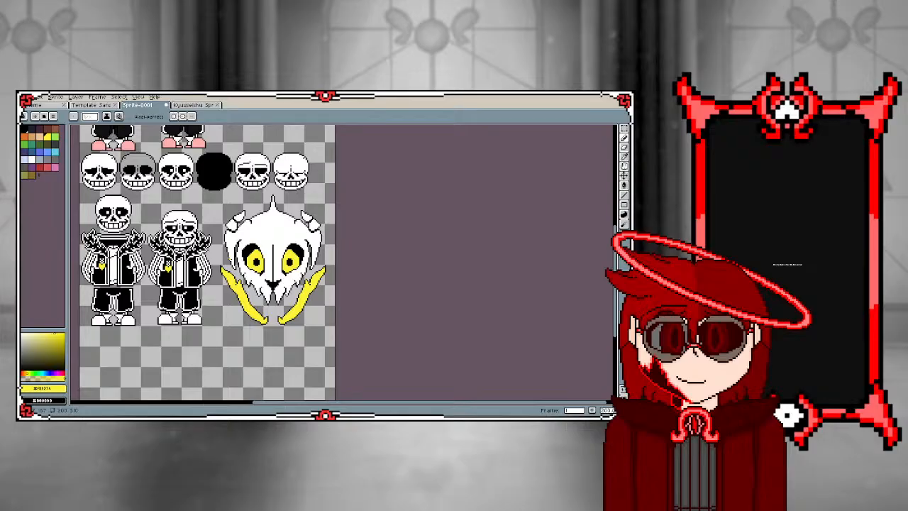
{"action": "scroll", "coordinate": [169, 269], "scroll_direction": "down", "scroll_amount": 2}
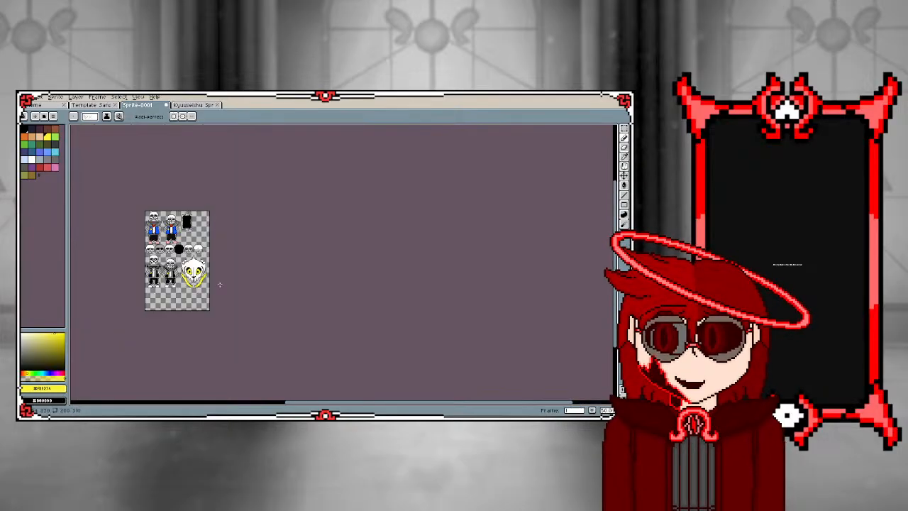
{"action": "scroll", "coordinate": [170, 237], "scroll_direction": "up", "scroll_amount": 2}
{"action": "scroll", "coordinate": [170, 237], "scroll_direction": "down", "scroll_amount": 1}
Select the whole canvas with all sprites and set the foreground colour to black
{"action": "left_click", "coordinate": [624, 128]}
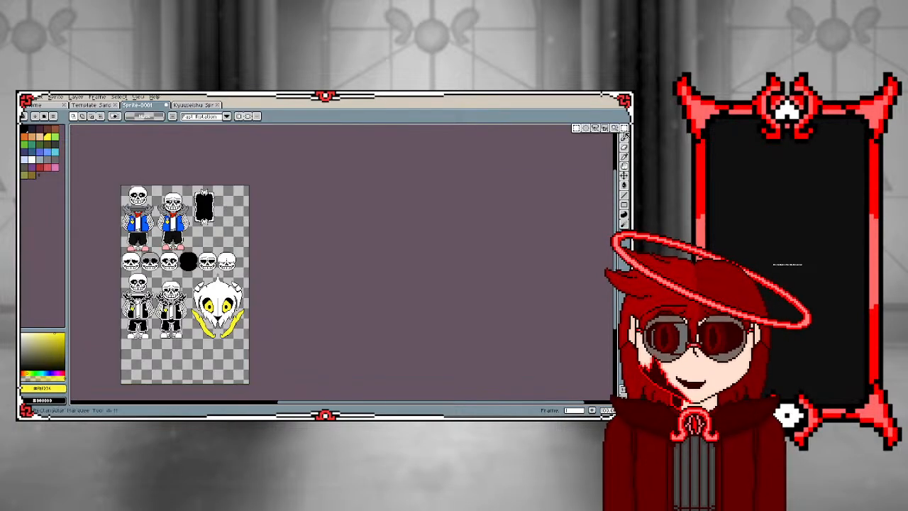
{"action": "key", "text": "ctrl+a"}
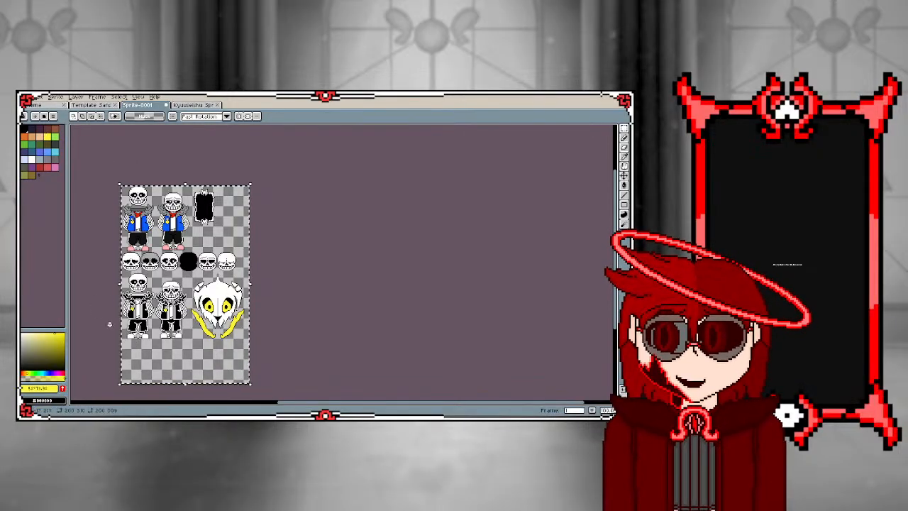
{"action": "scroll", "coordinate": [114, 320], "scroll_direction": "up", "scroll_amount": 2}
{"action": "left_click_drag", "start_coordinate": [59, 361], "coordinate": [69, 378]}
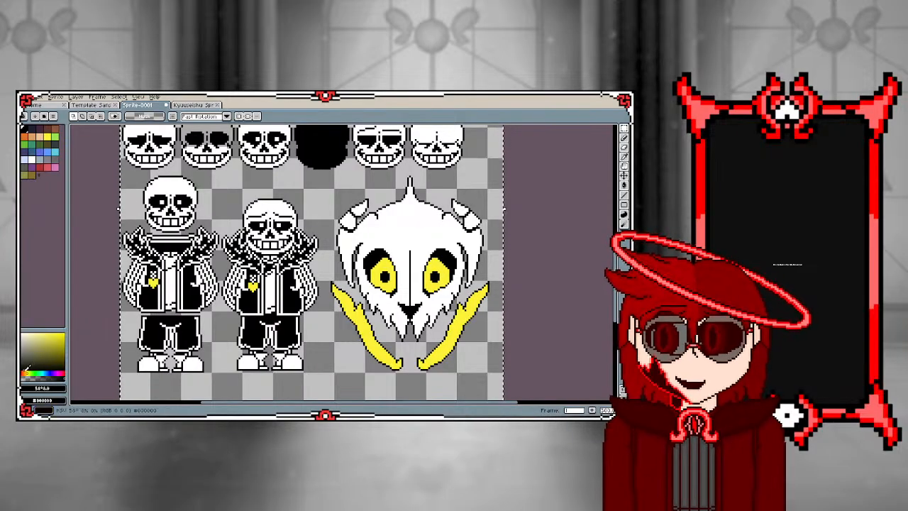
{"action": "left_click_drag", "start_coordinate": [24, 367], "coordinate": [21, 369]}
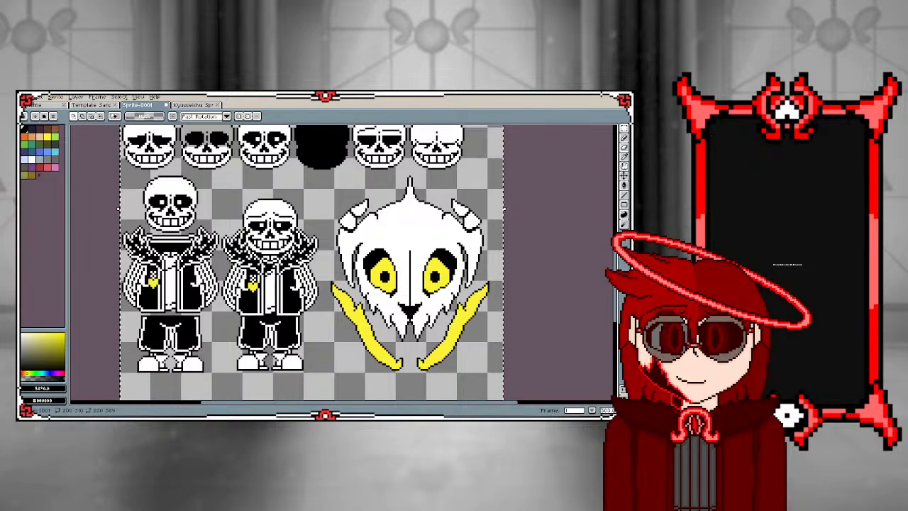
Start a Replace Color from black on the selection and try dark RGB replacement tints with red and green at 17
{"action": "left_click", "coordinate": [39, 97]}
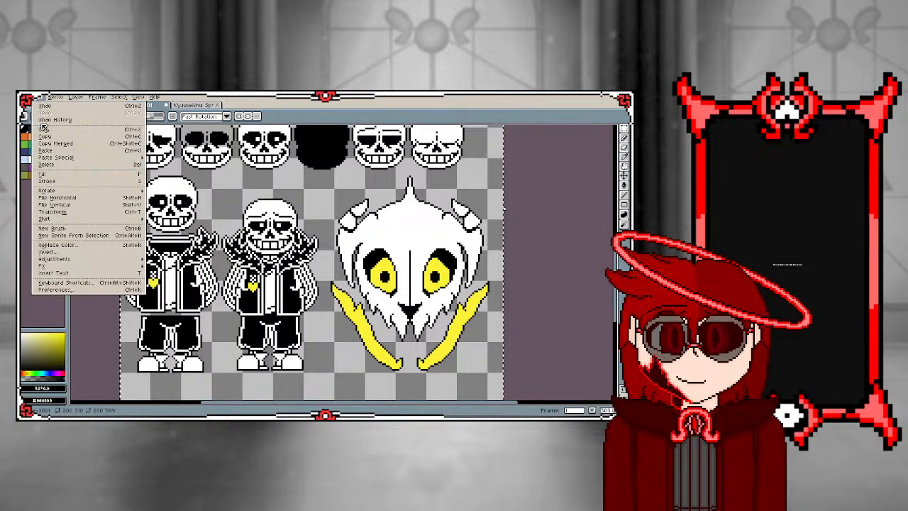
{"action": "left_click", "coordinate": [57, 244]}
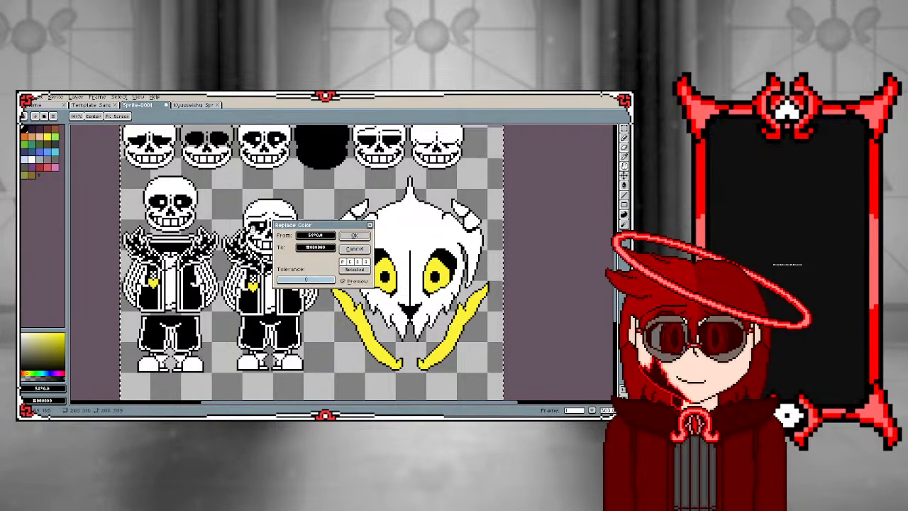
{"action": "left_click", "coordinate": [326, 245]}
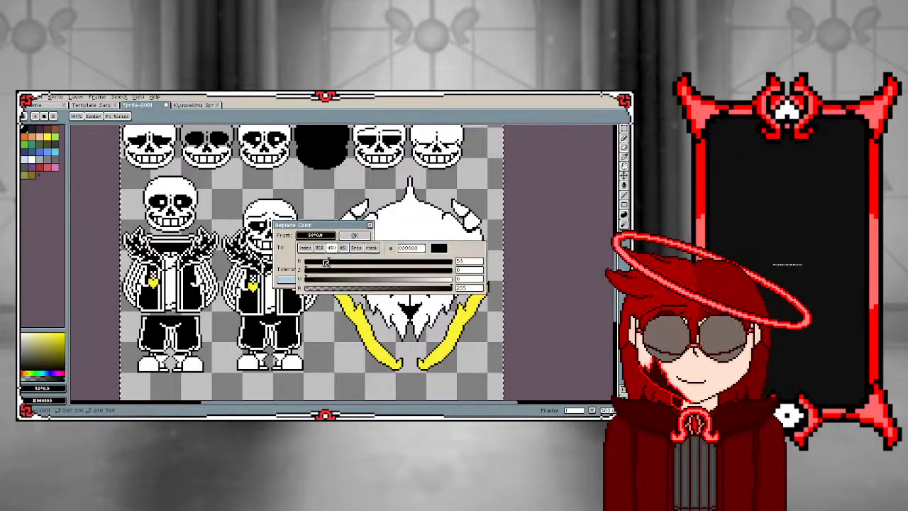
{"action": "left_click", "coordinate": [323, 247]}
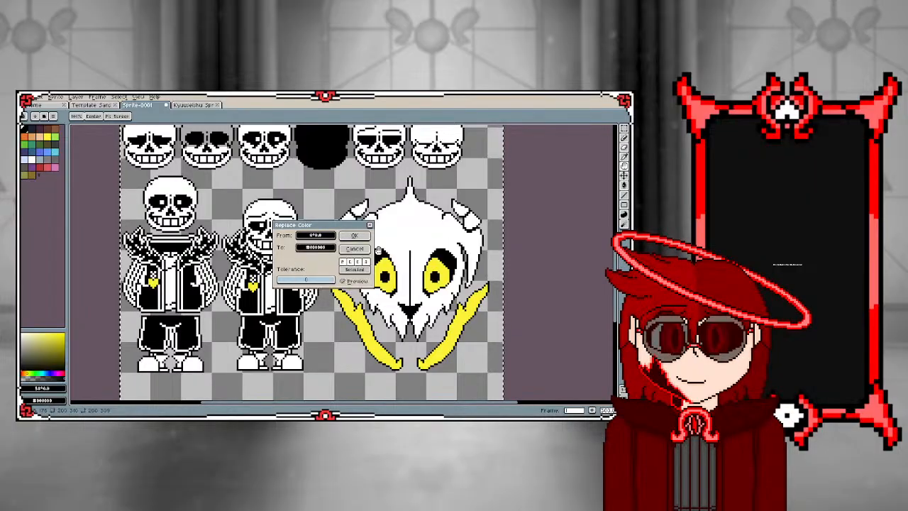
{"action": "left_click", "coordinate": [325, 247]}
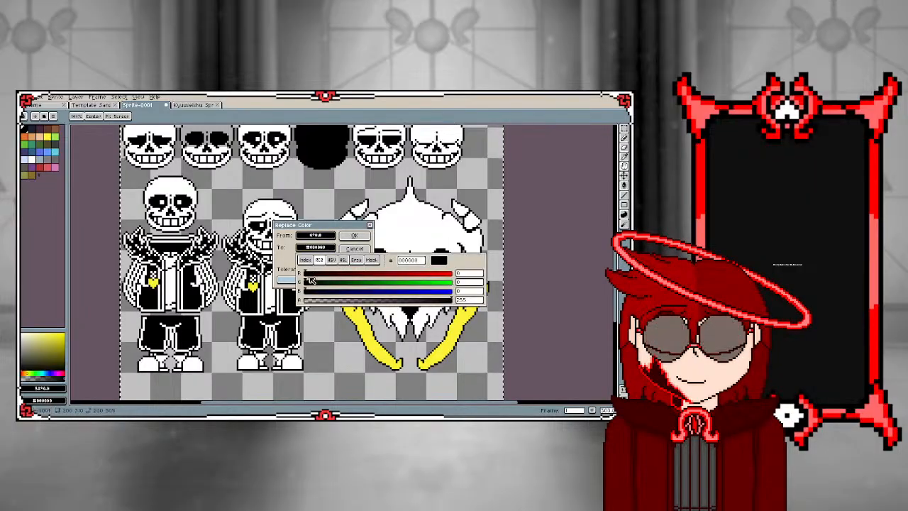
{"action": "left_click", "coordinate": [317, 274]}
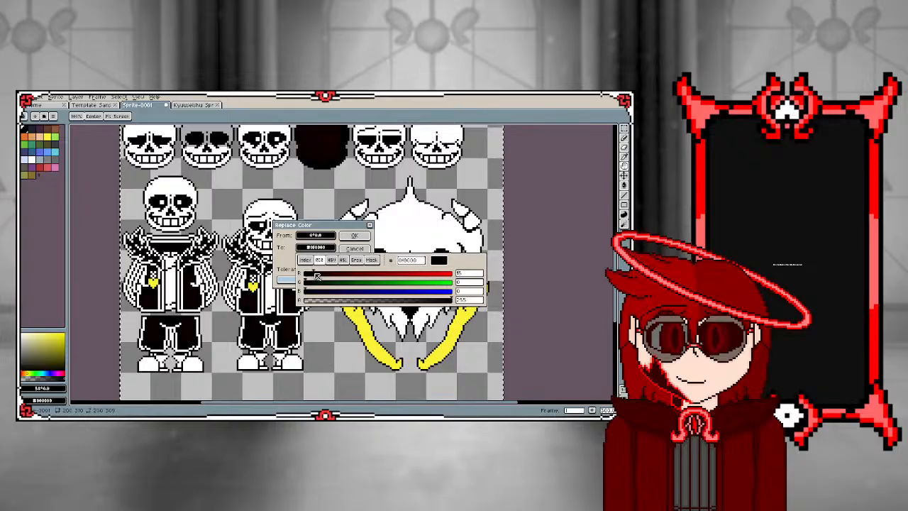
{"action": "mouse_move", "coordinate": [319, 275]}
{"action": "left_mouse_down"}
{"action": "mouse_move", "coordinate": [388, 275]}
{"action": "mouse_move", "coordinate": [310, 276]}
{"action": "mouse_move", "coordinate": [314, 283]}
{"action": "left_mouse_up"}
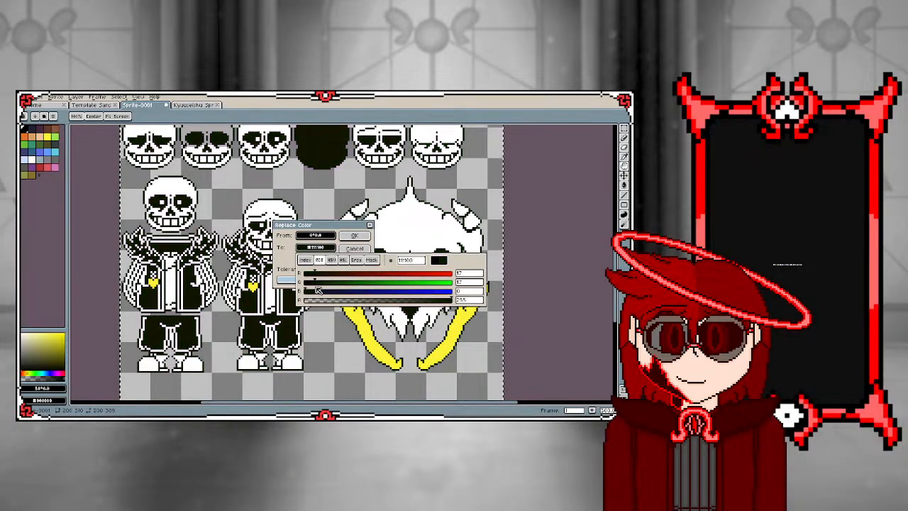
{"action": "left_click_drag", "start_coordinate": [306, 291], "coordinate": [311, 296]}
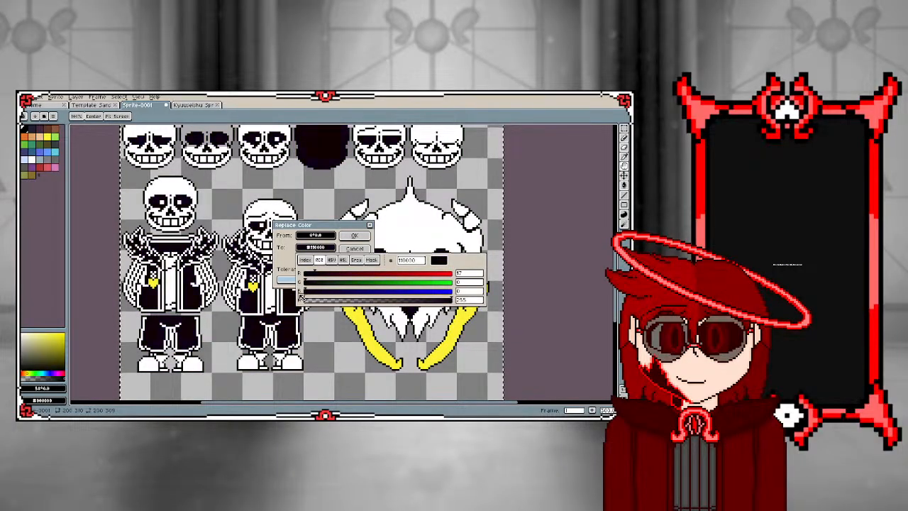
Replace the black across the whole sheet with a near-black yellow tint mixed in HSV at 52% saturation
{"action": "left_click", "coordinate": [331, 261]}
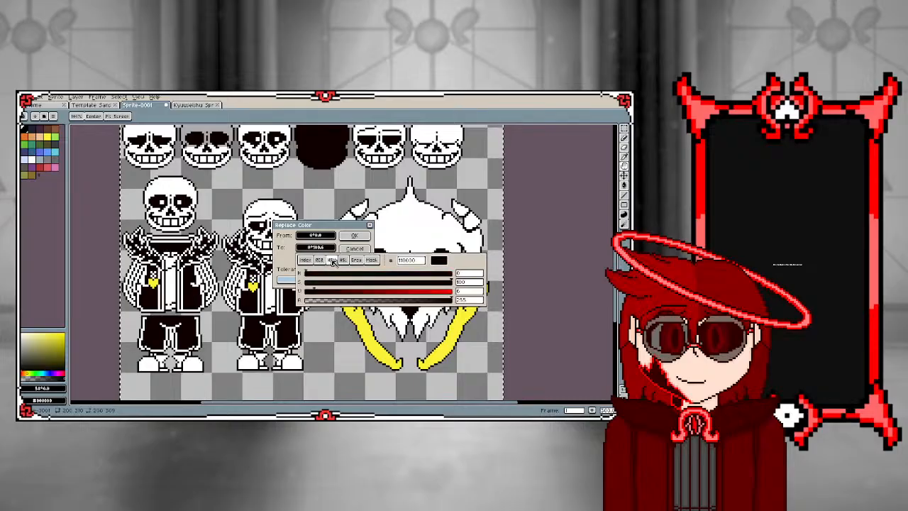
{"action": "left_click_drag", "start_coordinate": [320, 295], "coordinate": [441, 295]}
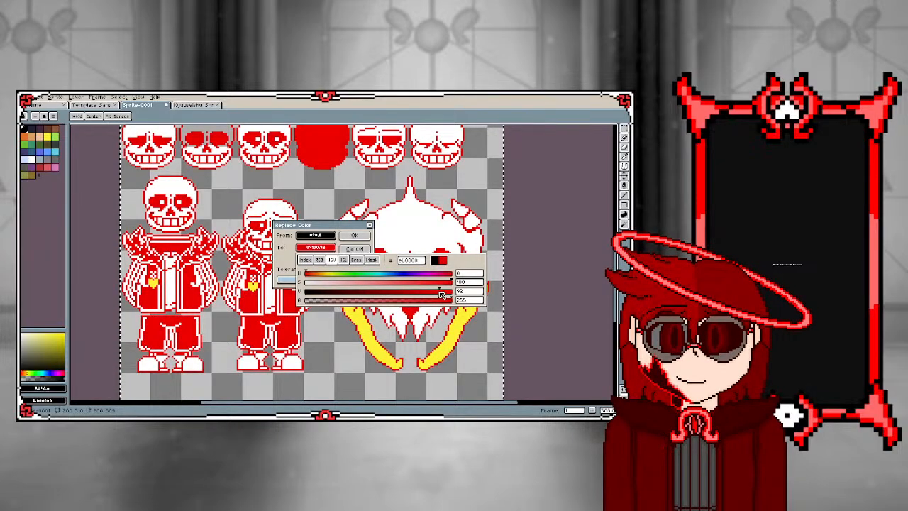
{"action": "left_click", "coordinate": [329, 275]}
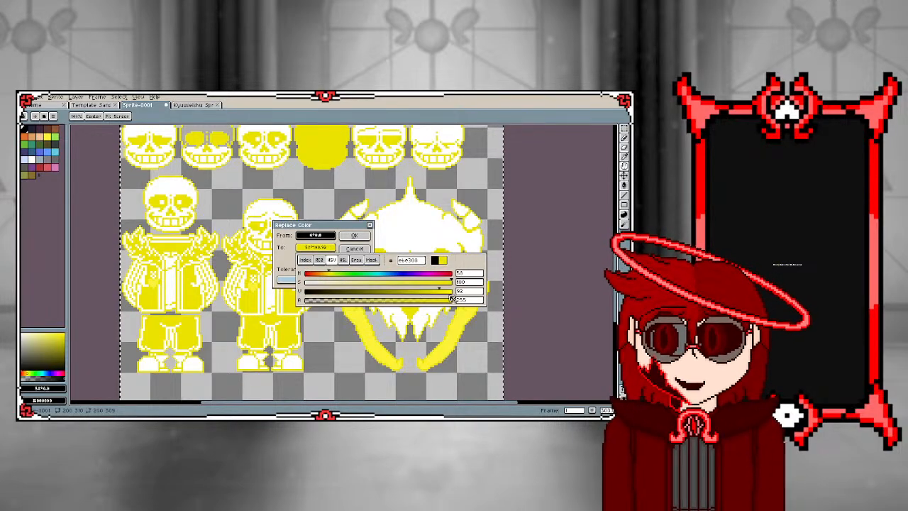
{"action": "left_click_drag", "start_coordinate": [396, 292], "coordinate": [314, 301]}
{"action": "left_click", "coordinate": [383, 285]}
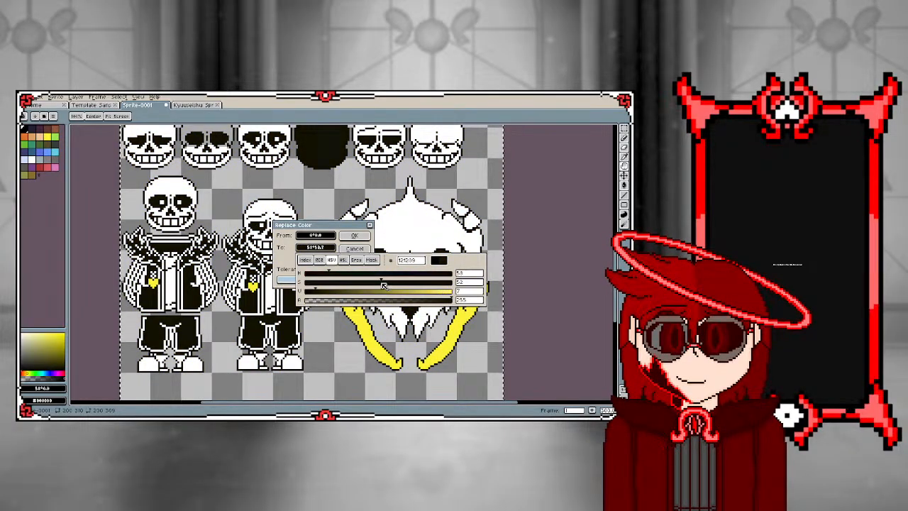
{"action": "left_click_drag", "start_coordinate": [315, 293], "coordinate": [310, 293]}
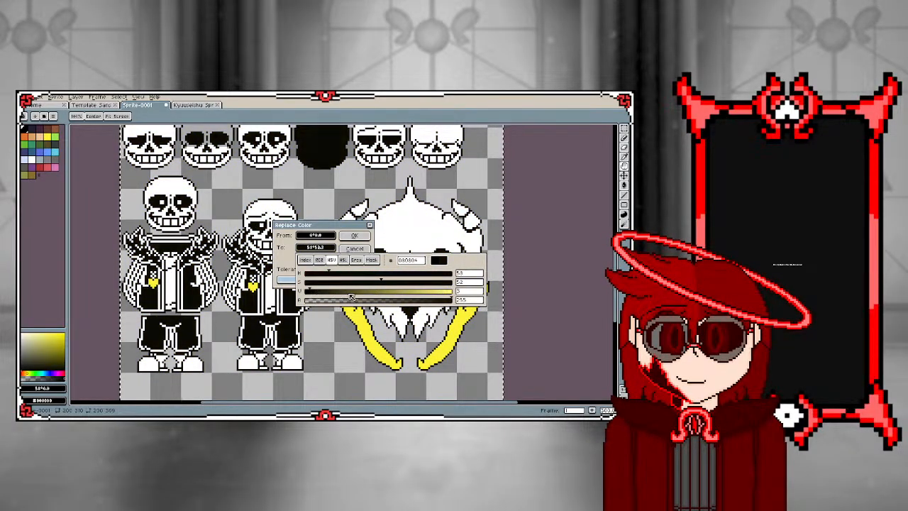
{"action": "left_click", "coordinate": [354, 236]}
Examine the recoloured dark areas of the clothing, heads and large skull across the sprite sheet
{"action": "scroll", "coordinate": [279, 276], "scroll_direction": "down", "scroll_amount": 2}
{"action": "scroll", "coordinate": [265, 289], "scroll_direction": "up", "scroll_amount": 1}
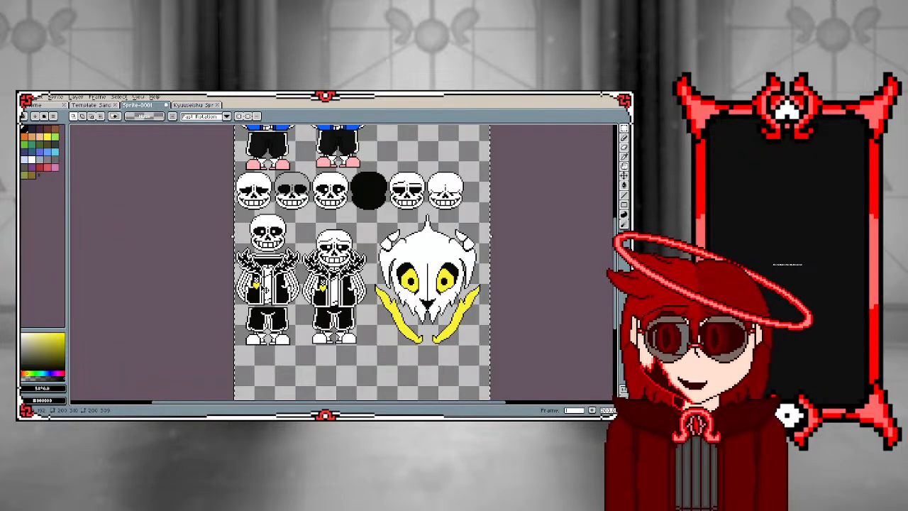
{"action": "scroll", "coordinate": [255, 272], "scroll_direction": "up", "scroll_amount": 1}
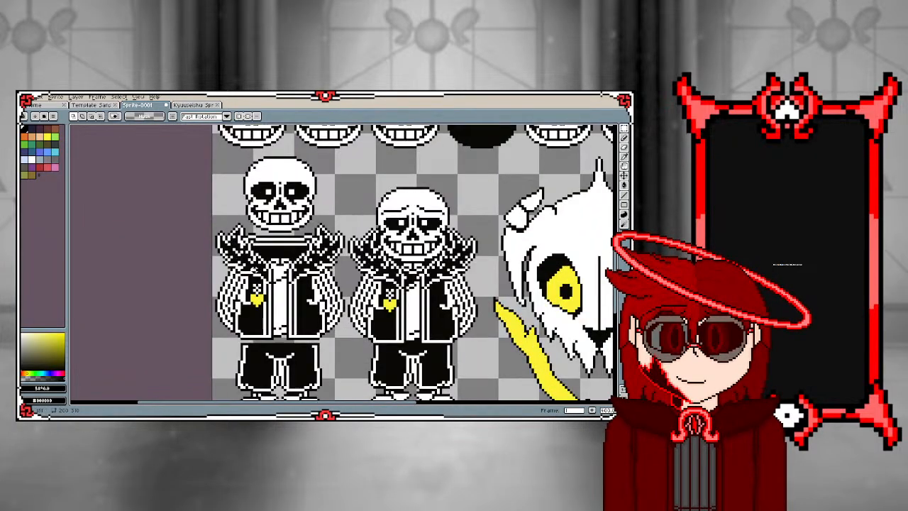
{"action": "scroll", "coordinate": [254, 272], "scroll_direction": "up", "scroll_amount": 3}
{"action": "scroll", "coordinate": [321, 213], "scroll_direction": "down", "scroll_amount": 7}
{"action": "scroll", "coordinate": [312, 254], "scroll_direction": "up", "scroll_amount": 1}
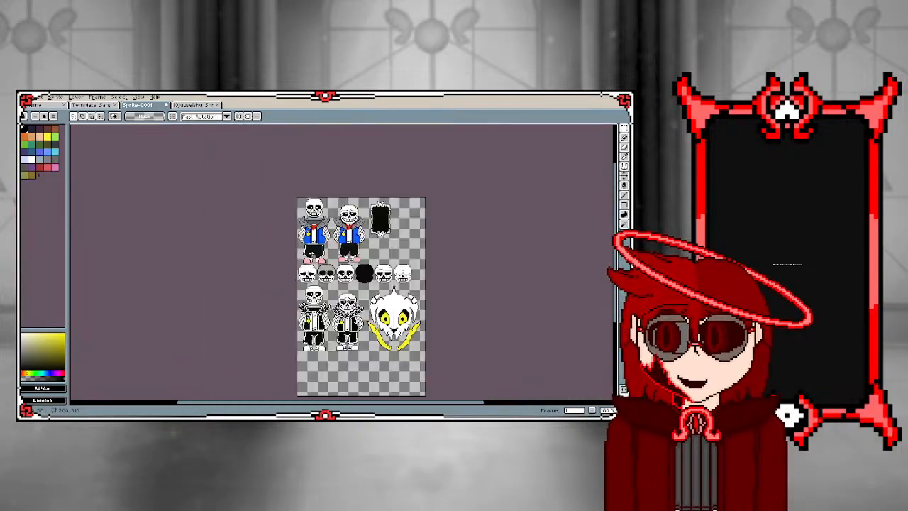
{"action": "scroll", "coordinate": [312, 251], "scroll_direction": "up", "scroll_amount": 2}
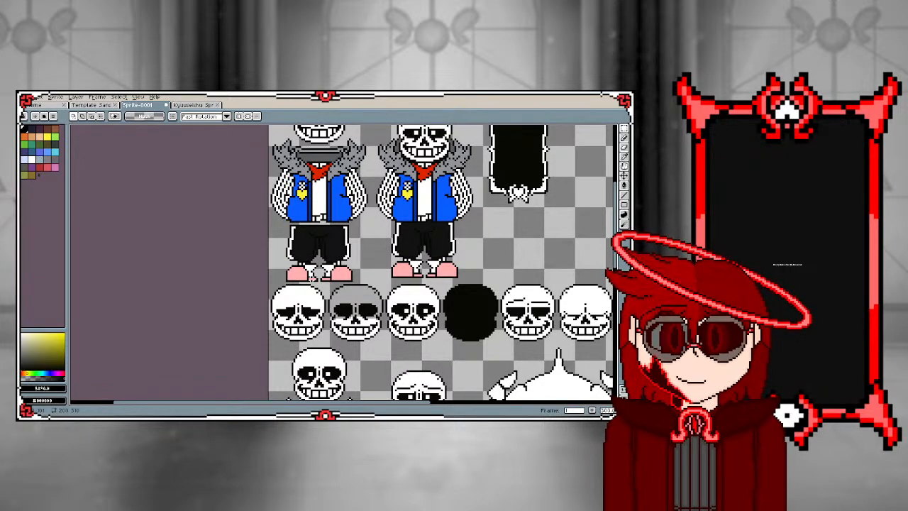
{"action": "scroll", "coordinate": [289, 247], "scroll_direction": "down", "scroll_amount": 2}
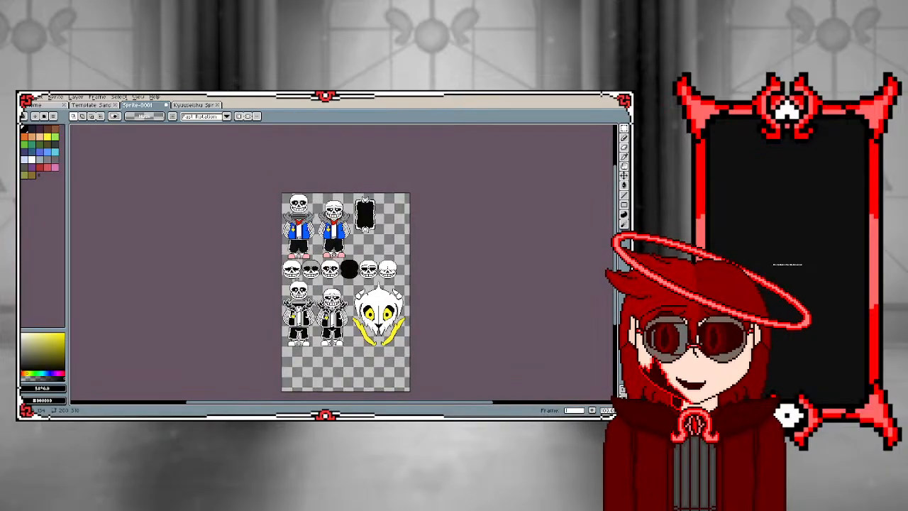
{"action": "scroll", "coordinate": [302, 305], "scroll_direction": "up", "scroll_amount": 1}
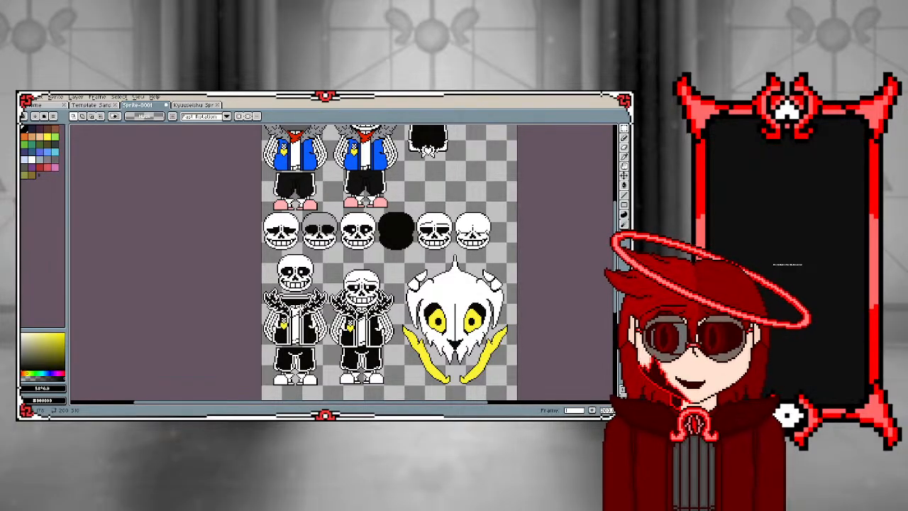
{"action": "scroll", "coordinate": [302, 304], "scroll_direction": "up", "scroll_amount": 1}
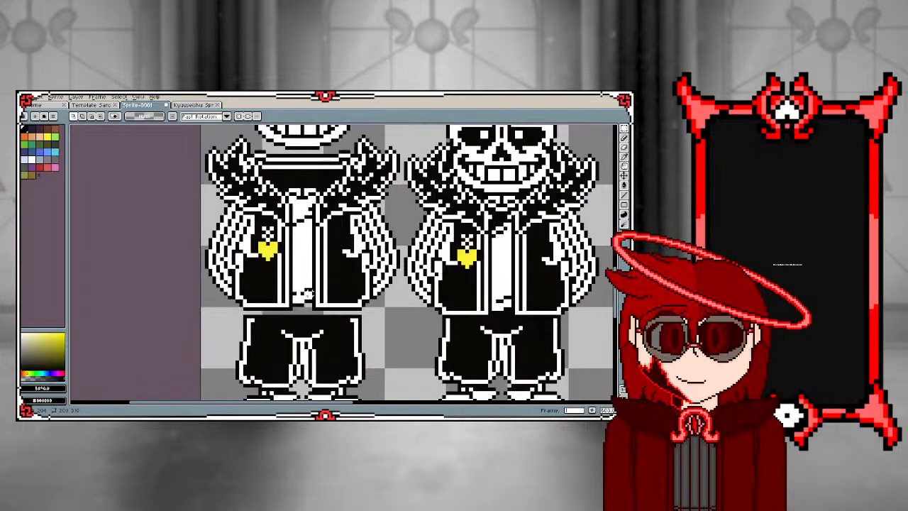
Retouch the fold pixels low on the leftmost black-and-white sprite's shirt with the Pencil, using near-black and white sampled from the sprite
{"action": "scroll", "coordinate": [299, 293], "scroll_direction": "up", "scroll_amount": 1}
{"action": "key", "text": "i"}
{"action": "left_click", "coordinate": [299, 293]}
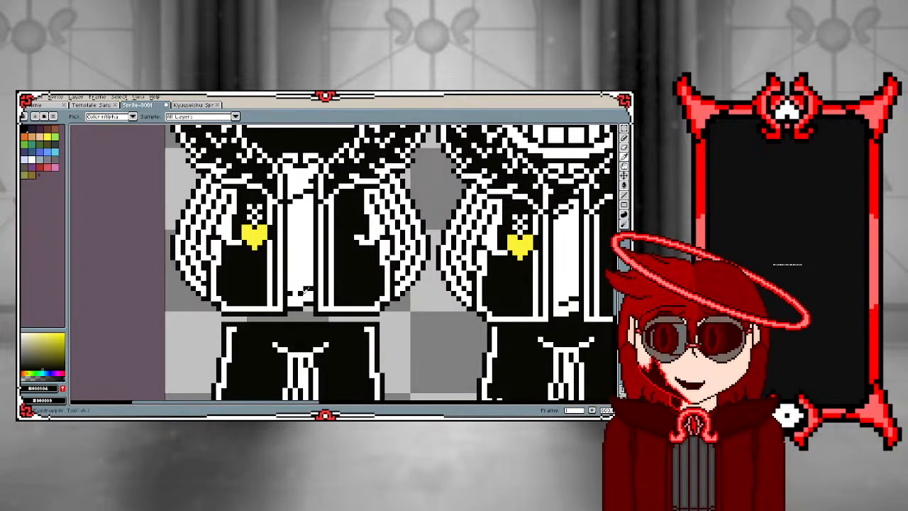
{"action": "key", "text": "b"}
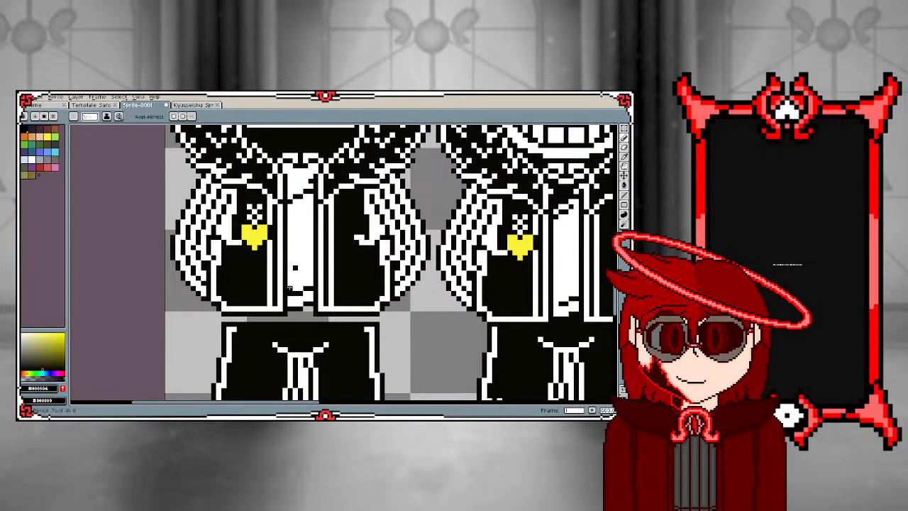
{"action": "key", "text": "i"}
{"action": "left_click", "coordinate": [302, 272]}
{"action": "key", "text": "b"}
{"action": "left_click", "coordinate": [290, 292]}
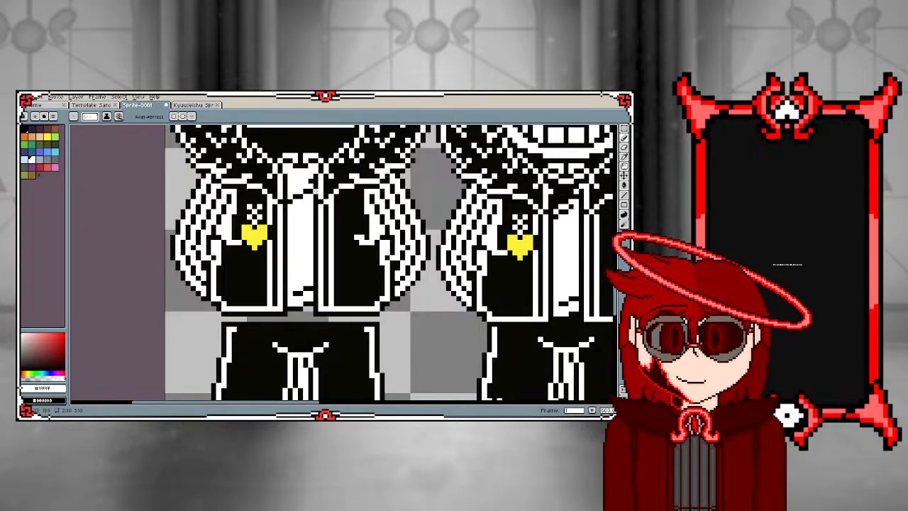
Select the second full-body black-and-white sprite and nudge it down slightly to align its feet with the first sprite, then deselect
{"action": "scroll", "coordinate": [231, 205], "scroll_direction": "down", "scroll_amount": 4}
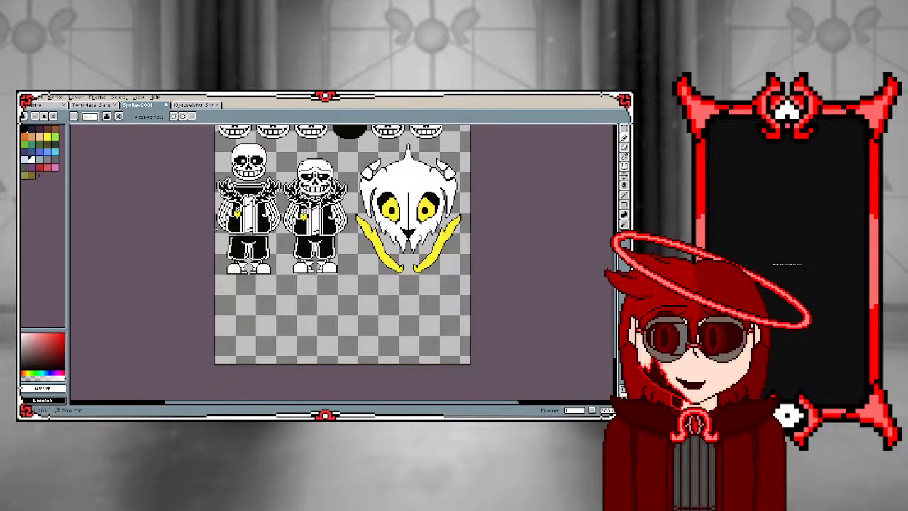
{"action": "scroll", "coordinate": [264, 183], "scroll_direction": "up", "scroll_amount": 2}
{"action": "left_click", "coordinate": [624, 128]}
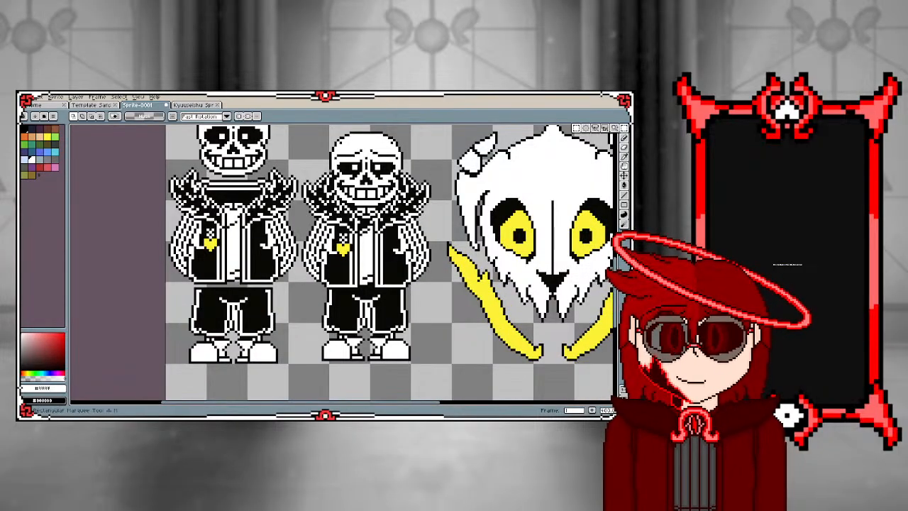
{"action": "left_click_drag", "start_coordinate": [303, 130], "coordinate": [439, 377]}
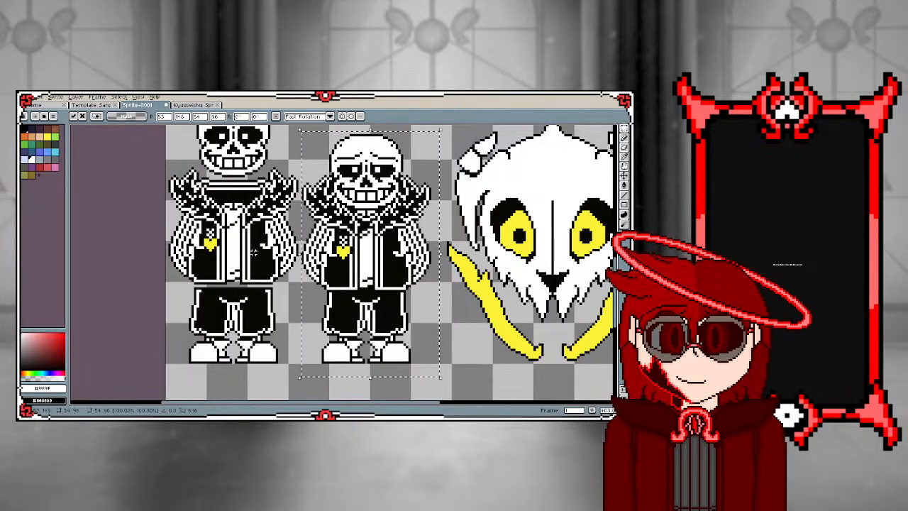
{"action": "left_click", "coordinate": [249, 254]}
{"action": "scroll", "coordinate": [250, 254], "scroll_direction": "down", "scroll_amount": 2}
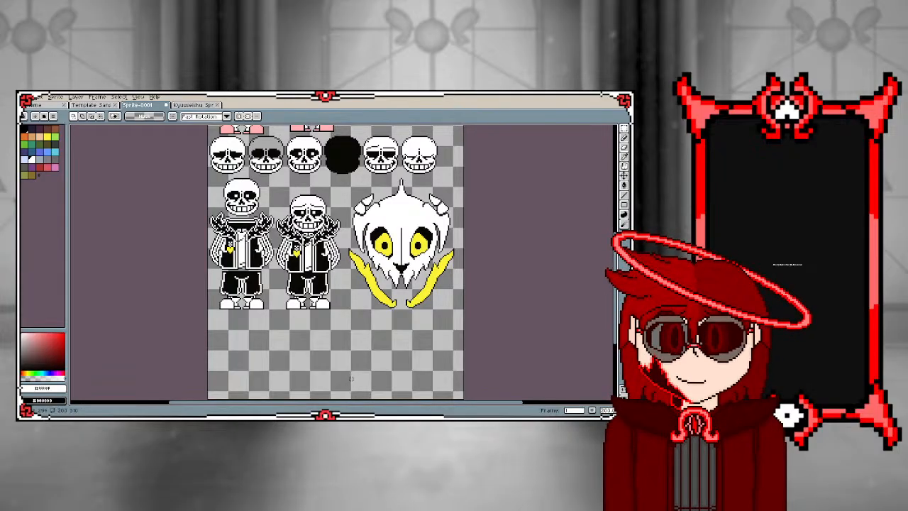
{"action": "scroll", "coordinate": [351, 378], "scroll_direction": "up", "scroll_amount": 1}
{"action": "scroll", "coordinate": [351, 378], "scroll_direction": "down", "scroll_amount": 4}
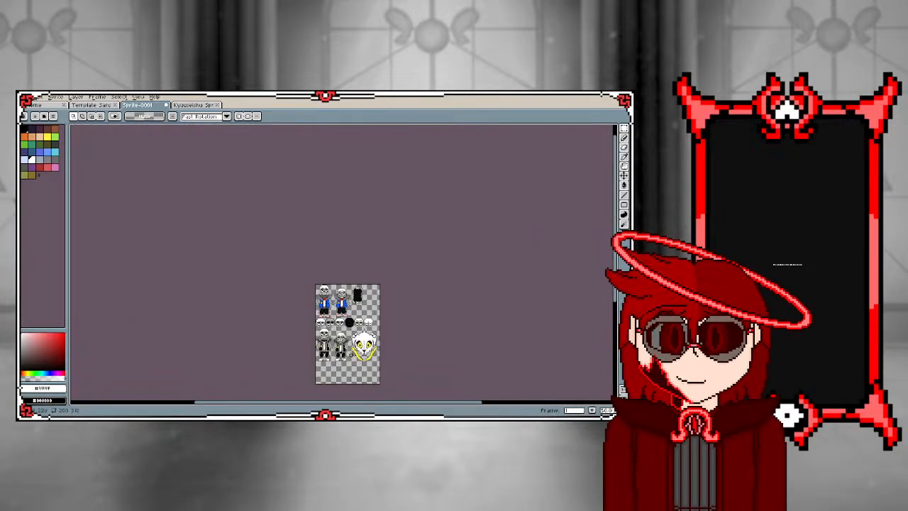
{"action": "scroll", "coordinate": [349, 343], "scroll_direction": "up", "scroll_amount": 3}
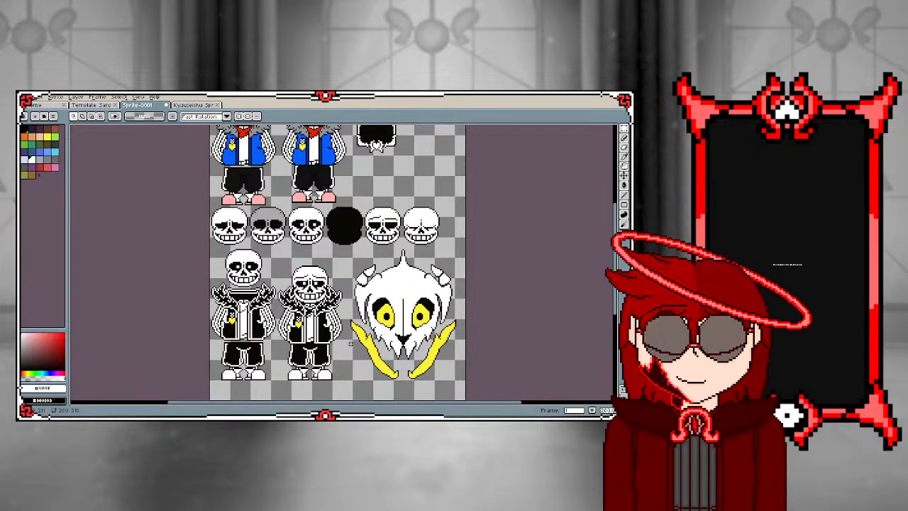